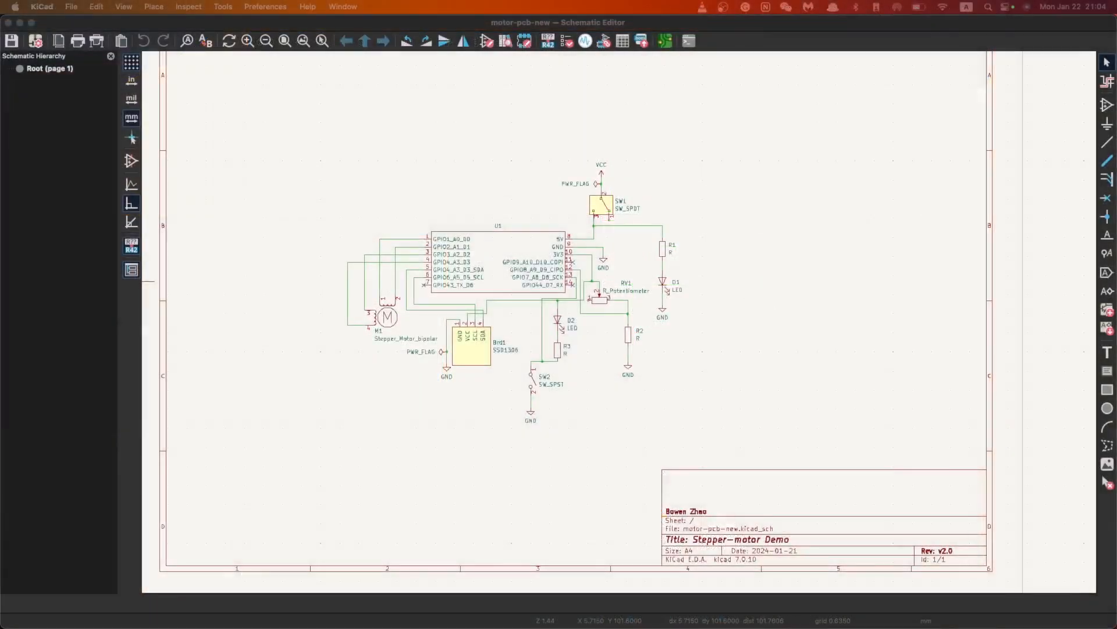
Briefly switch to the project's PCB layout, then return to the schematic
scroll(588, 302, "up", 3)
scroll(484, 281, "down", 1)
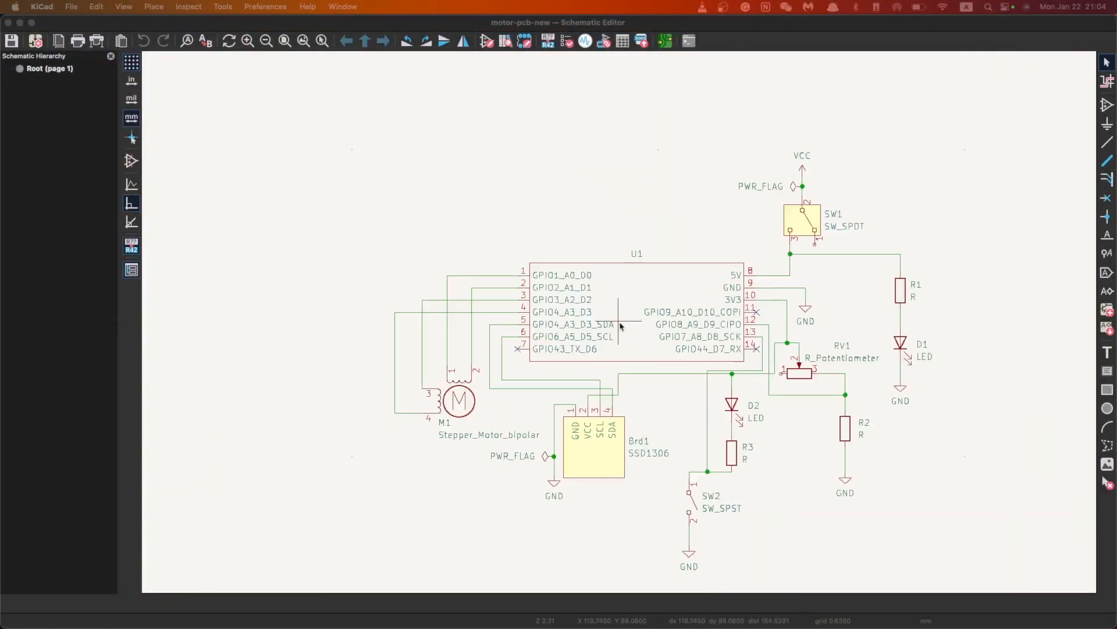
scroll(781, 346, "down", 1)
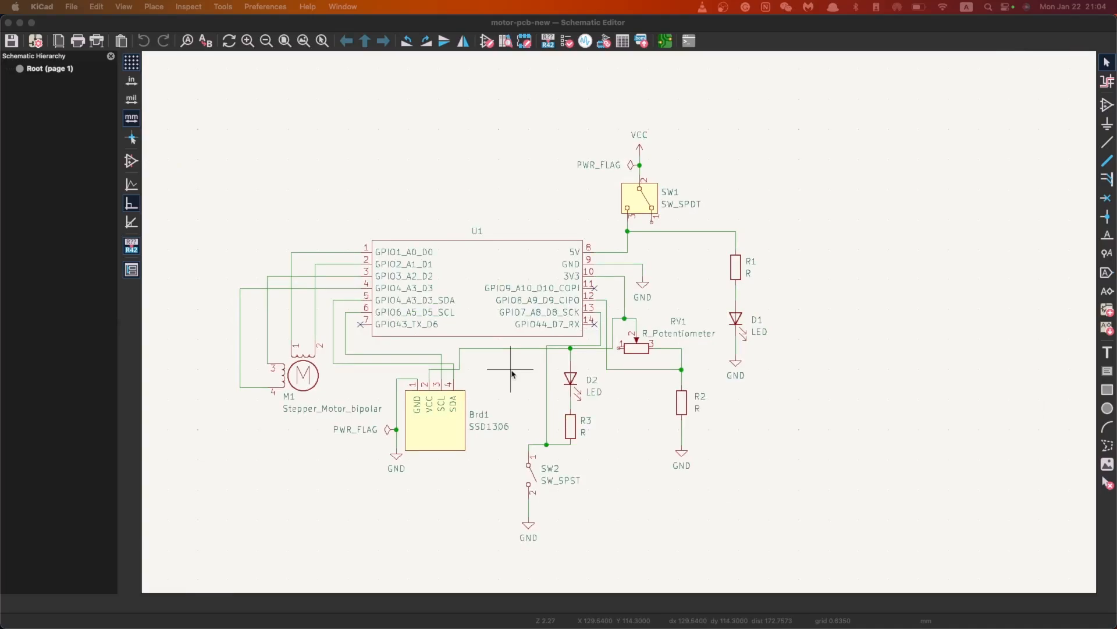
scroll(585, 314, "down", 1)
scroll(620, 322, "down", 1)
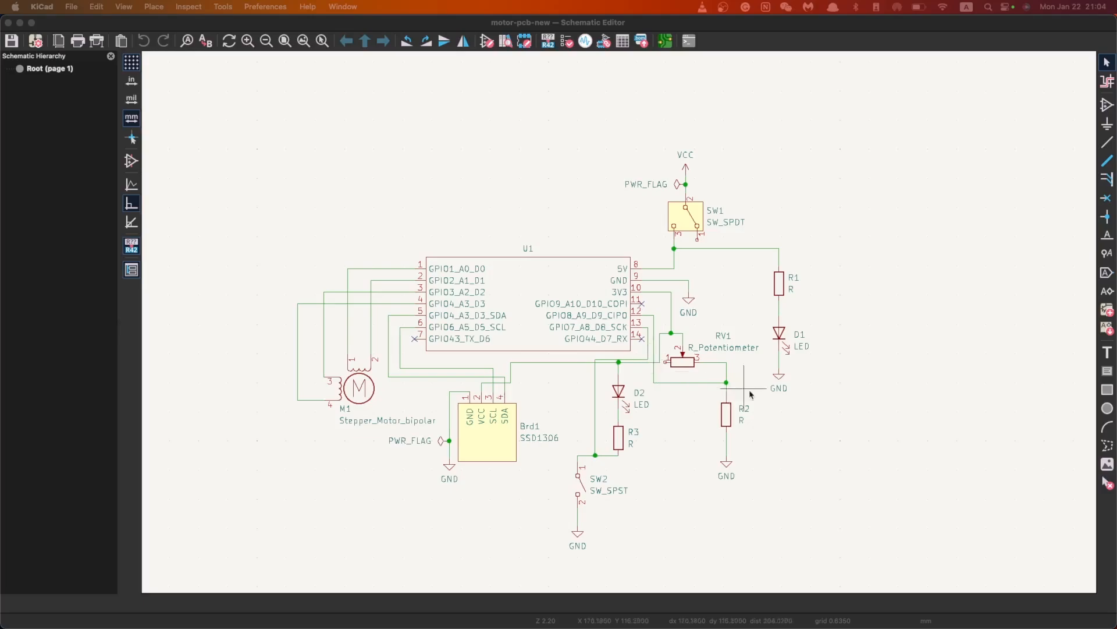
left_click(665, 40)
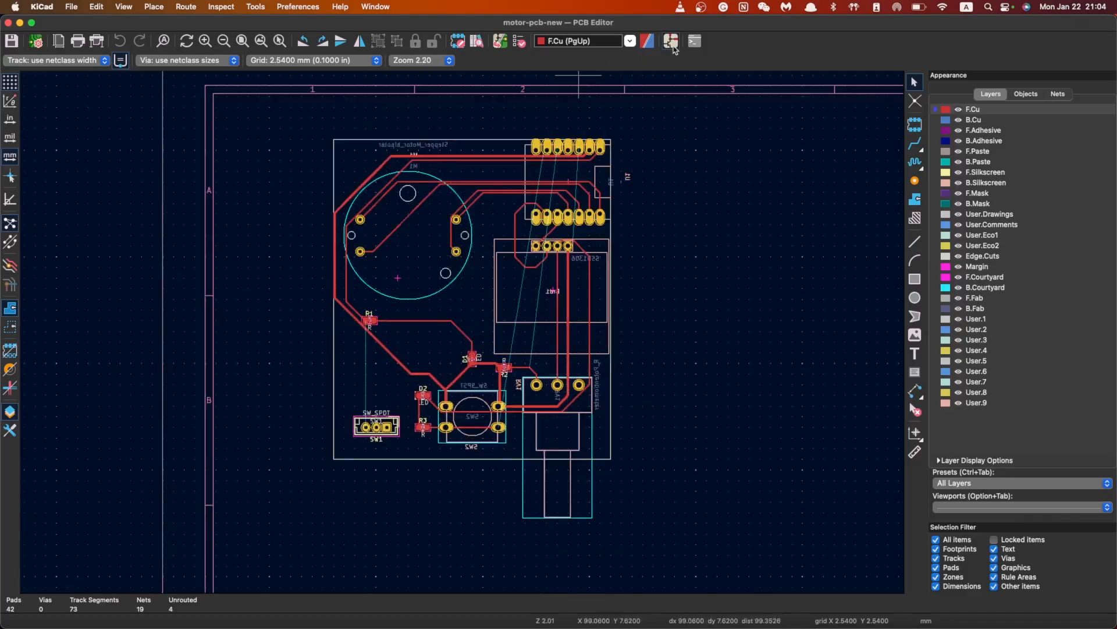
left_click(671, 42)
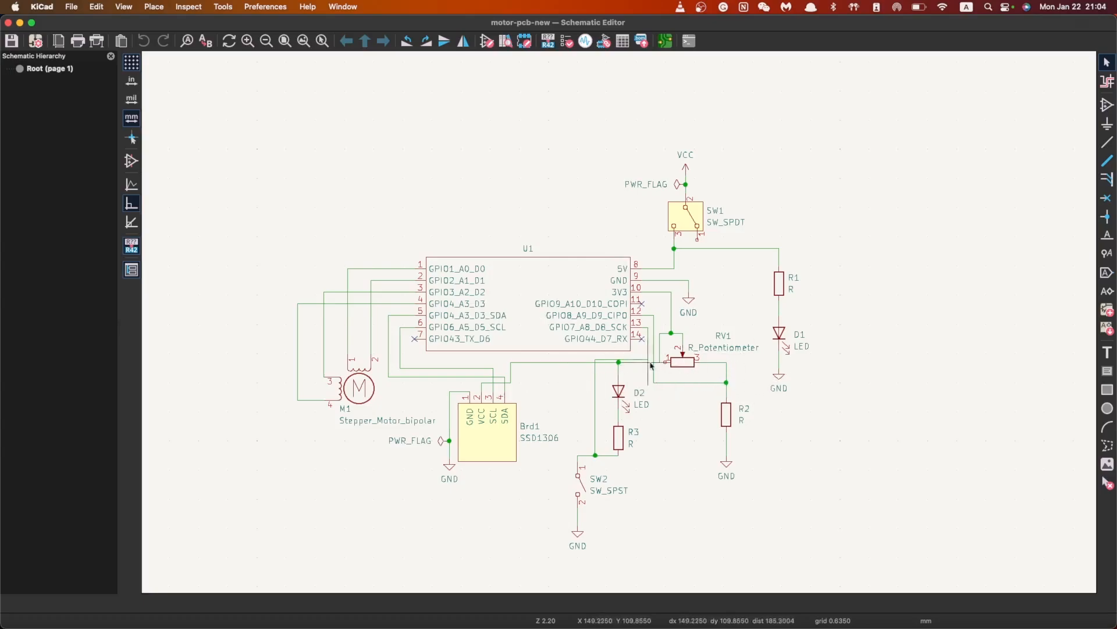
Open the Choose Power Symbol dialog with P and centre it on screen
scroll(690, 312, "down", 1)
scroll(632, 324, "up", 3)
scroll(754, 264, "down", 1)
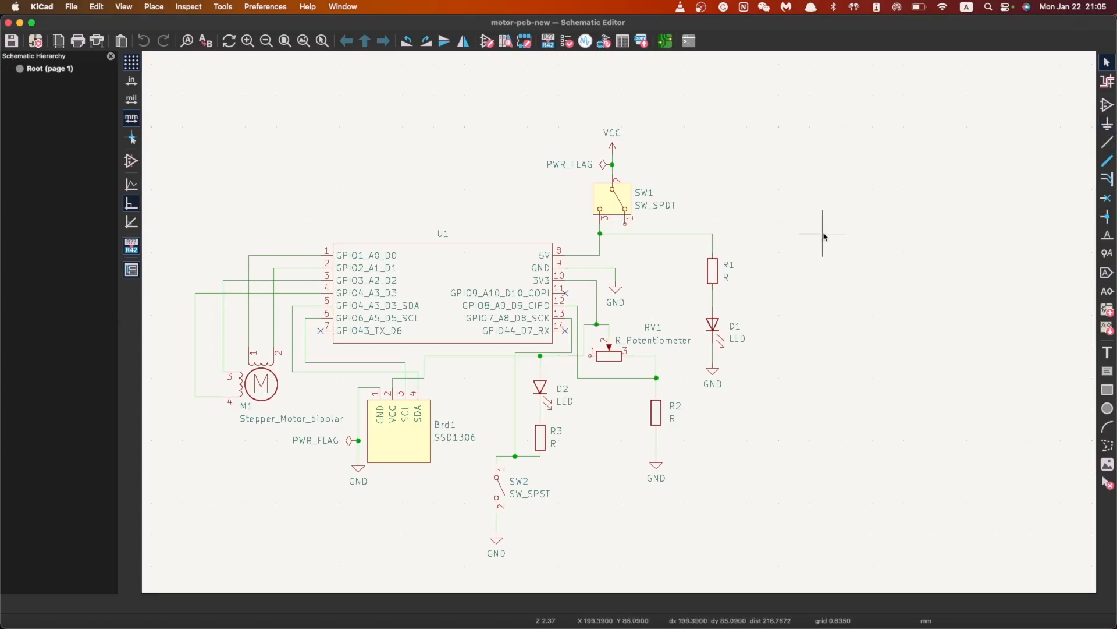
key("p")
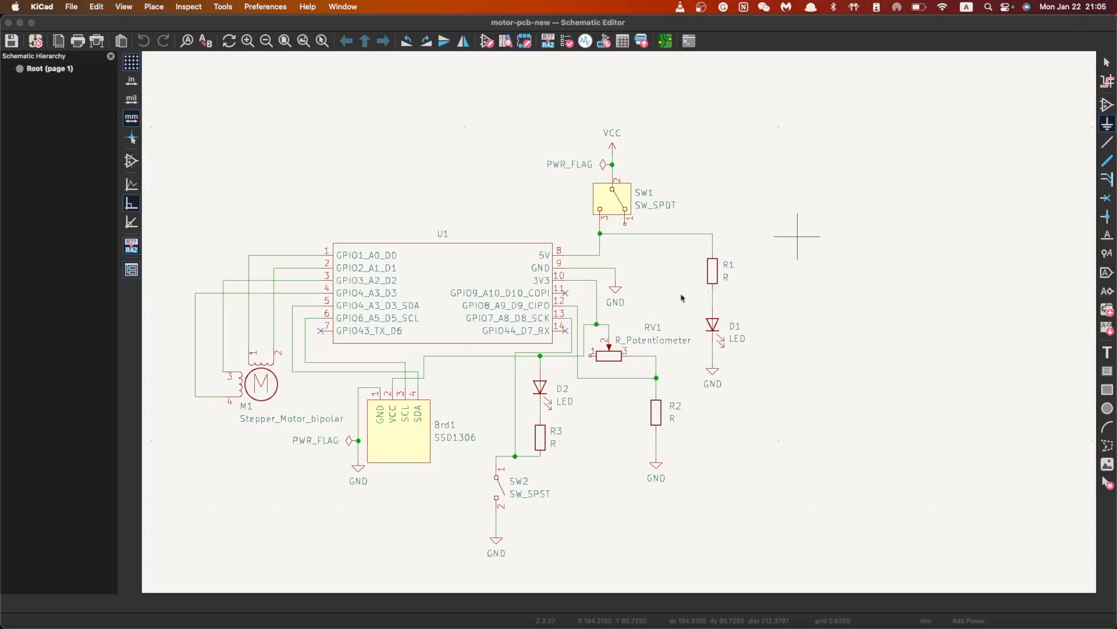
key("ctrl+Up")
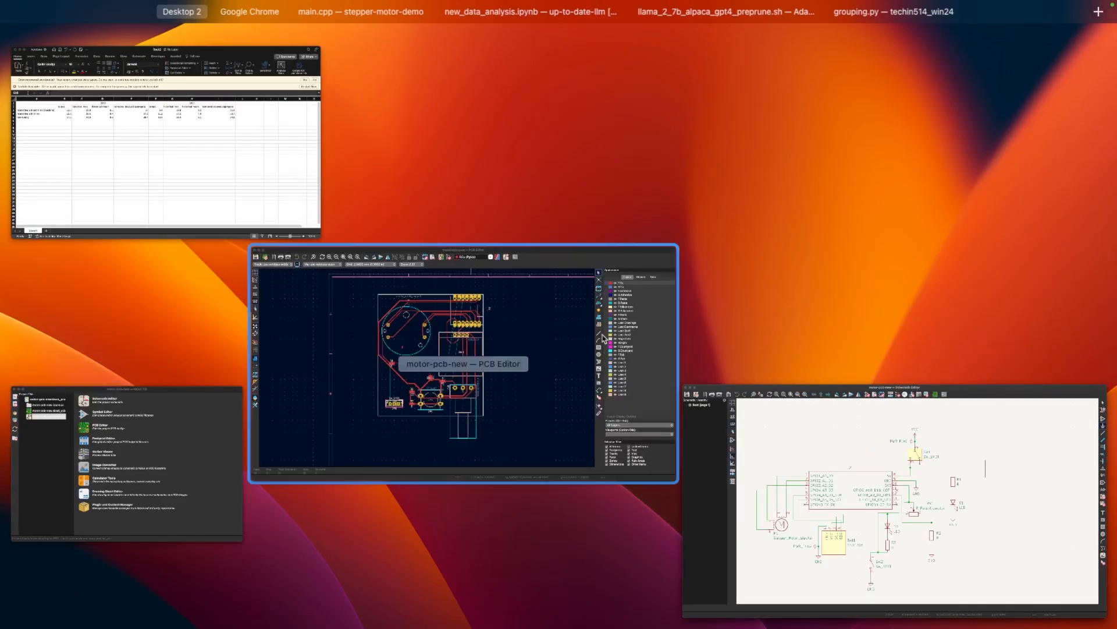
key("ctrl+Up")
left_click_drag(678, 110, 374, 130)
Clear the search filter and expand the power library, previewing +1V2
left_click(446, 152)
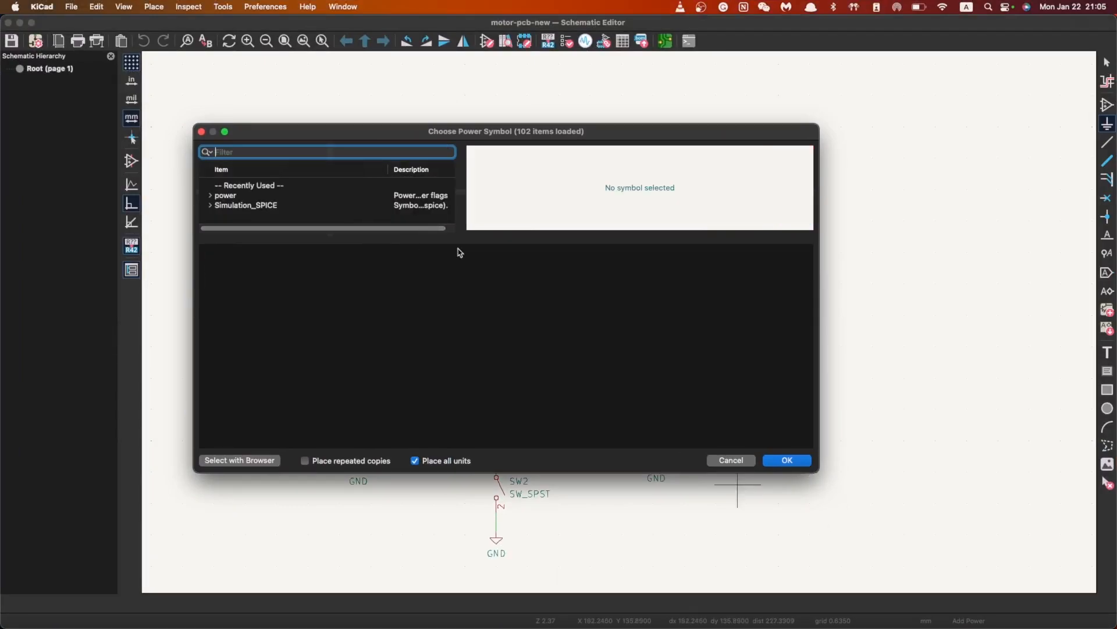
left_click(326, 238)
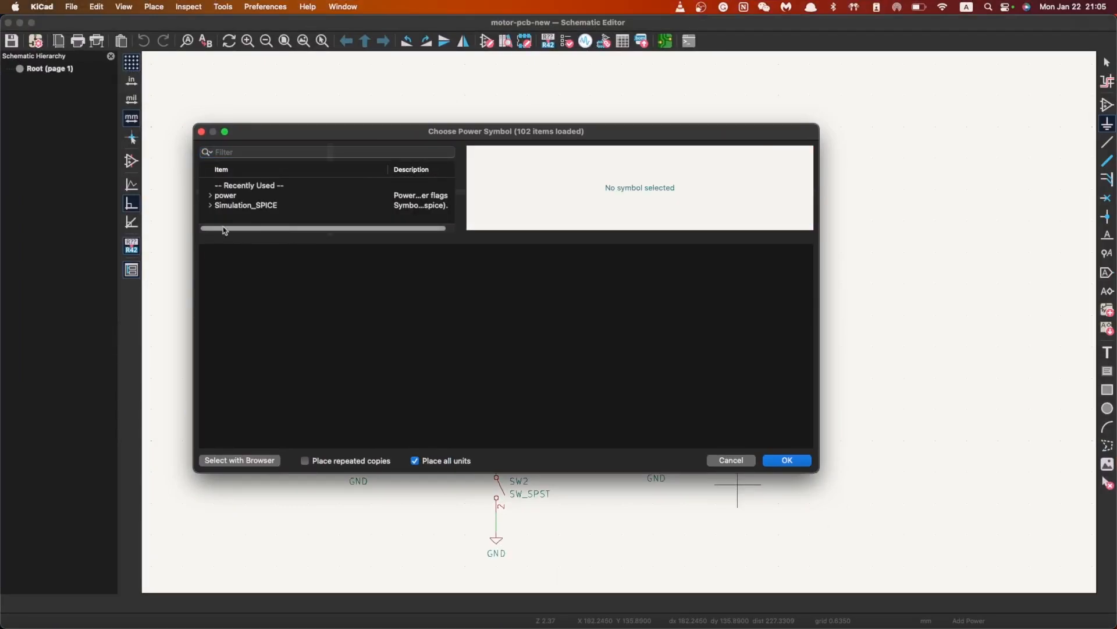
left_click(211, 195)
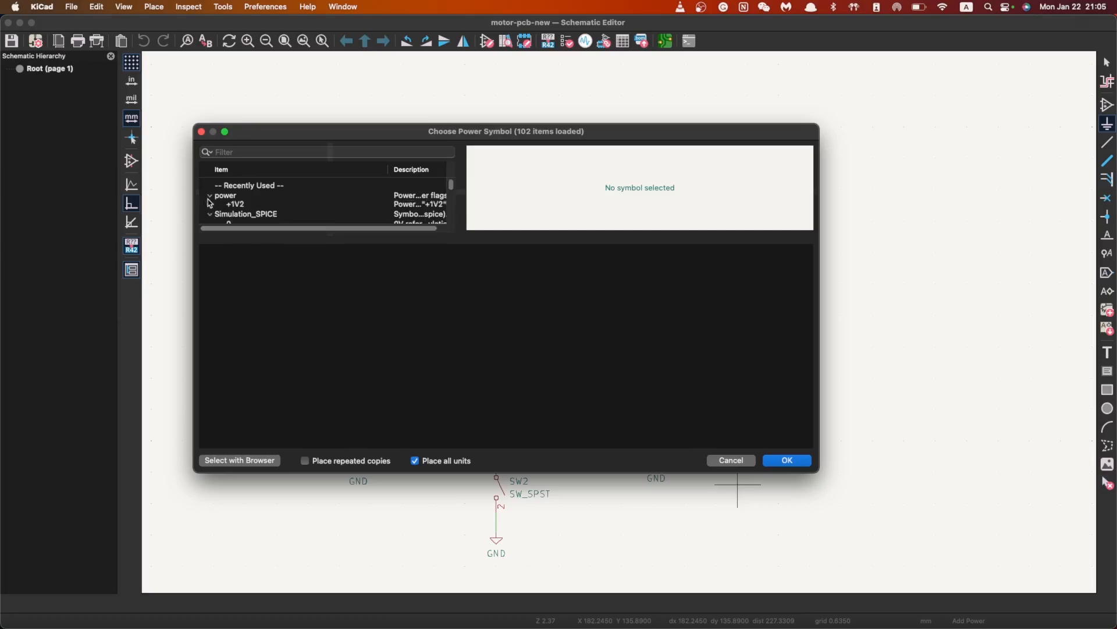
scroll(235, 201, "down", 2)
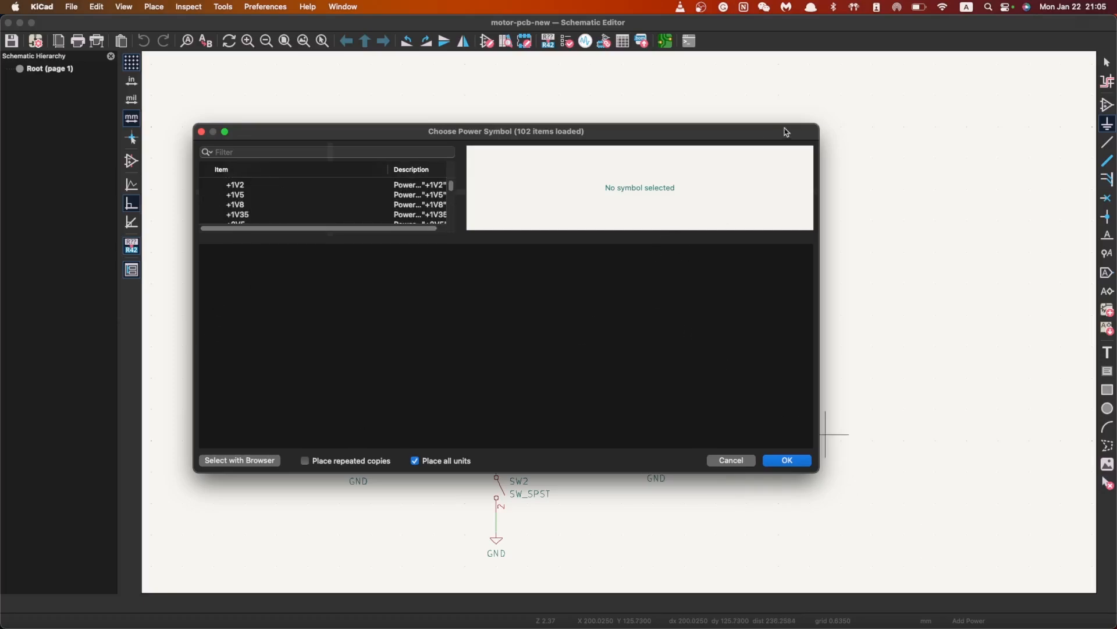
left_click_drag(815, 129, 882, 80)
scroll(373, 212, "down", 8)
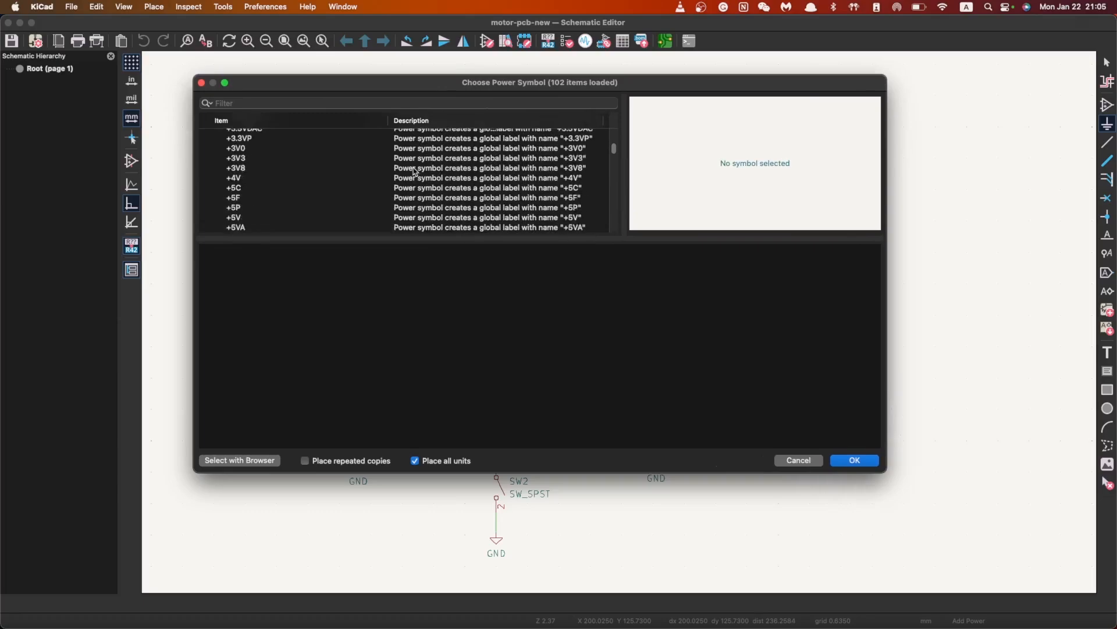
scroll(372, 212, "down", 15)
scroll(339, 224, "up", 10)
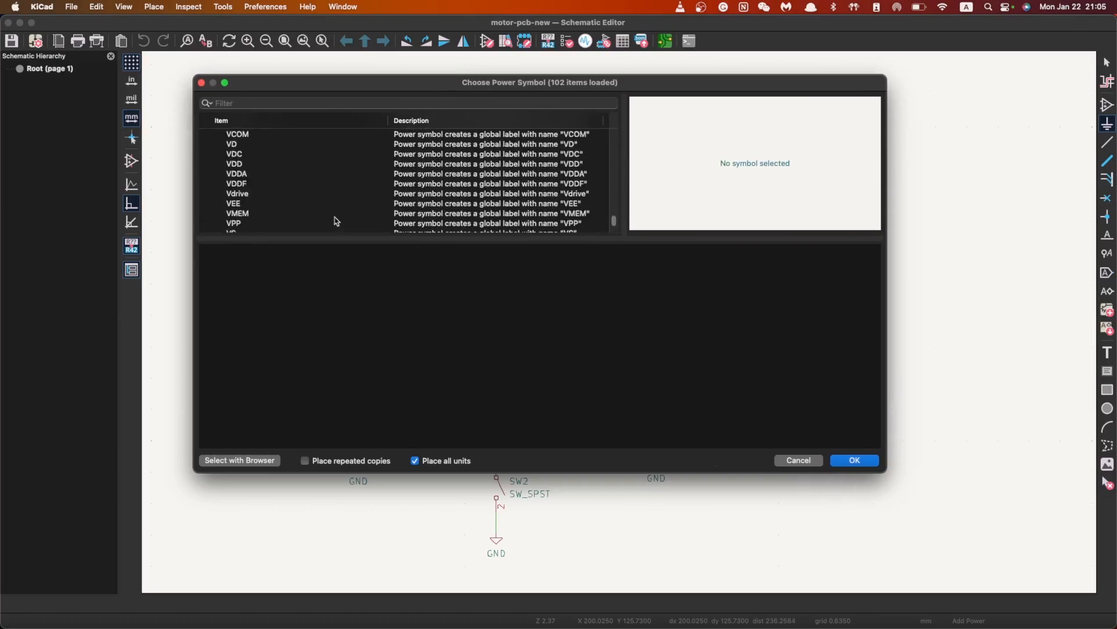
scroll(249, 194, "up", 15)
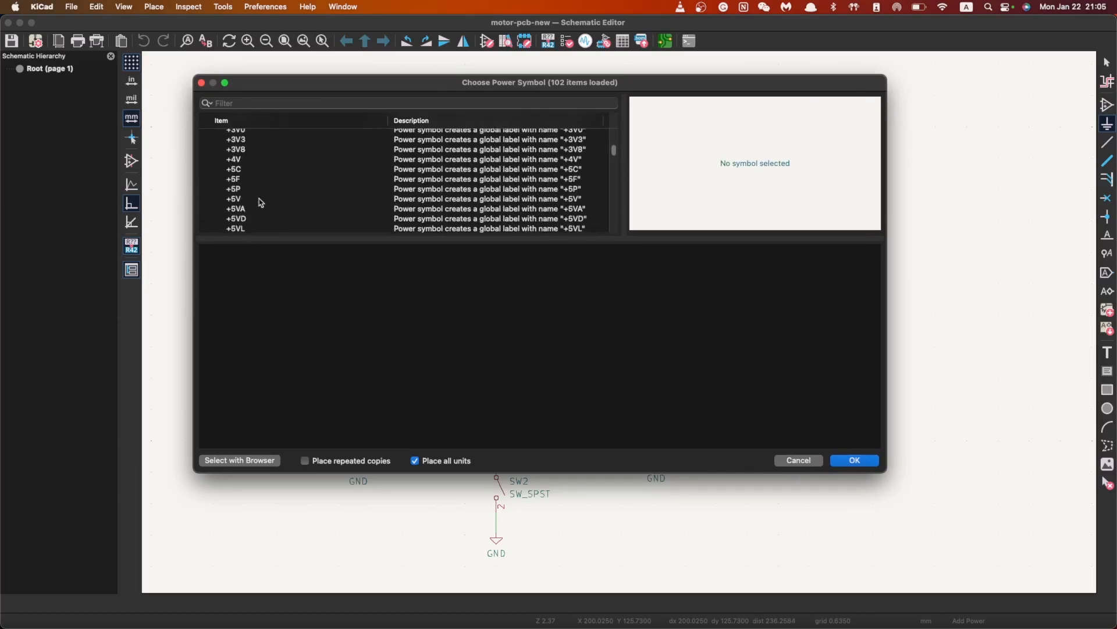
left_click(239, 176)
scroll(265, 183, "down", 3)
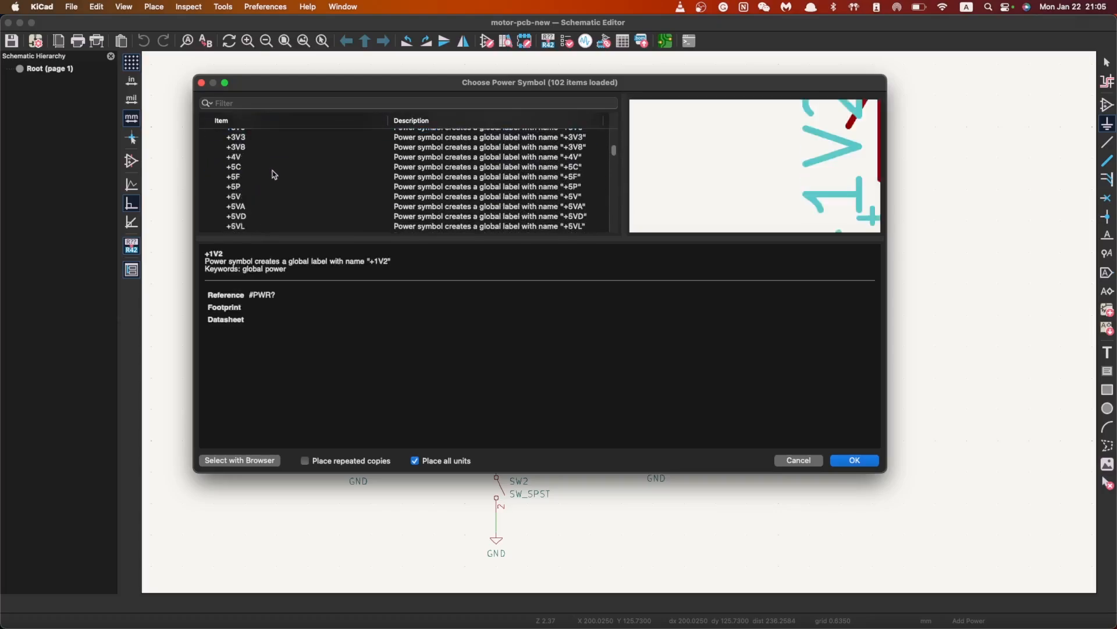
Select the +5V power symbol, enlarge the preview area, and confirm with OK
left_click(265, 196)
left_click_drag(781, 236, 761, 387)
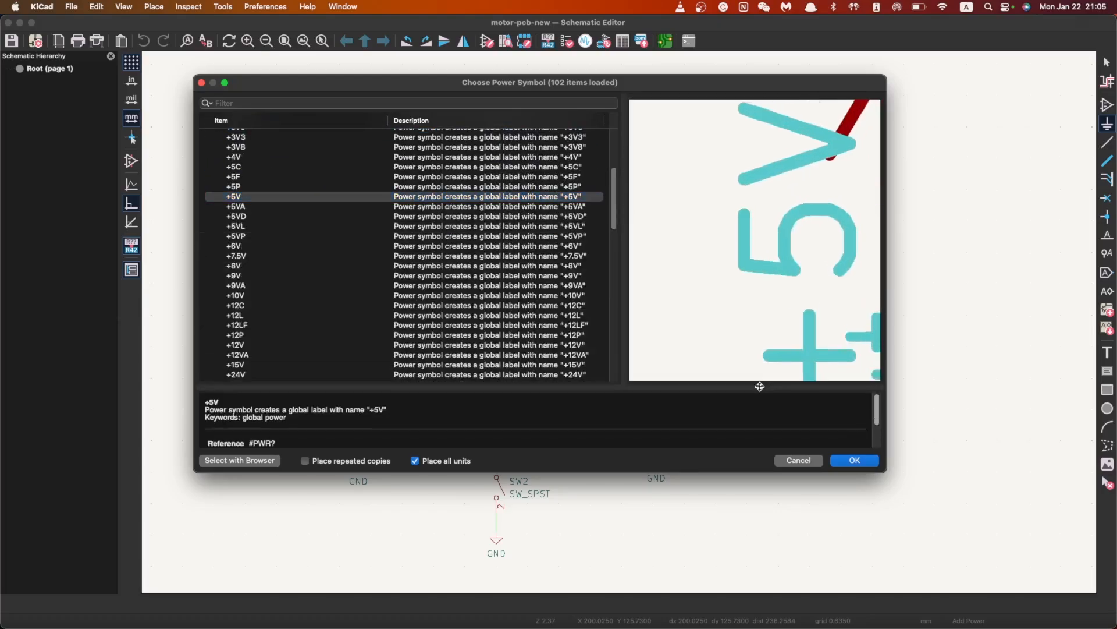
mouse_move(624, 216)
left_mouse_down()
mouse_move(561, 217)
mouse_move(625, 231)
left_mouse_up()
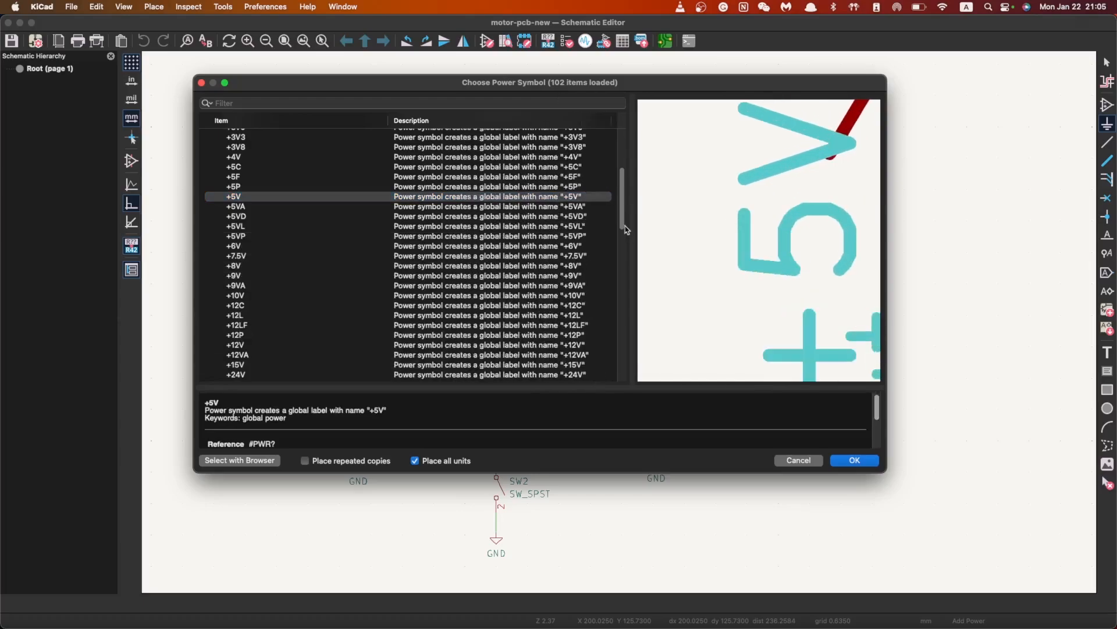
scroll(757, 241, "down", 7)
scroll(829, 218, "up", 5)
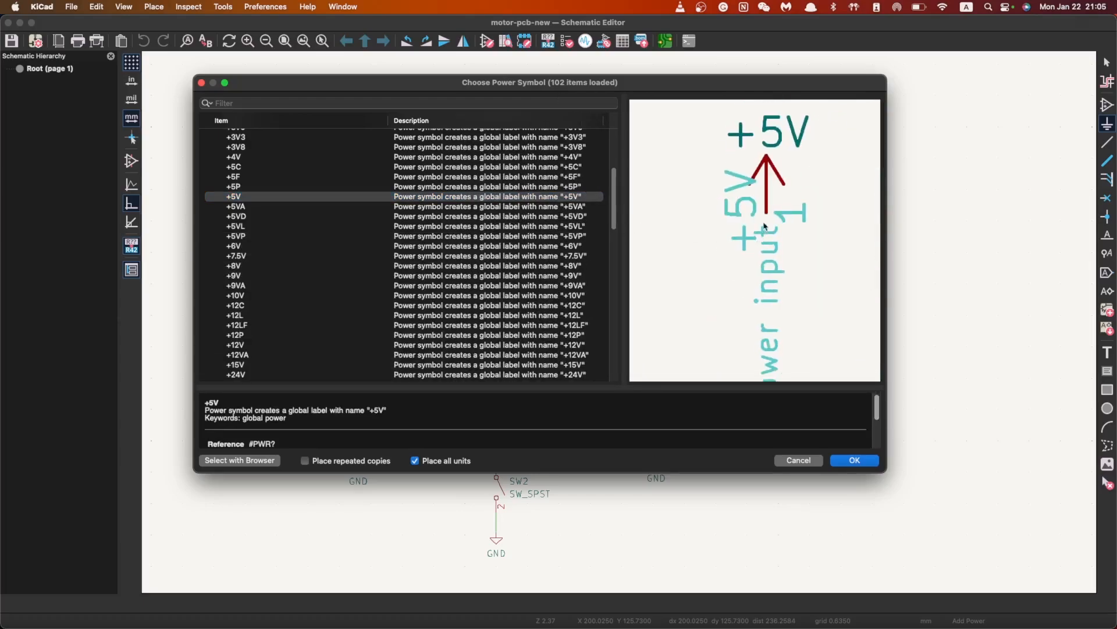
scroll(297, 242, "down", 3)
scroll(296, 251, "down", 15)
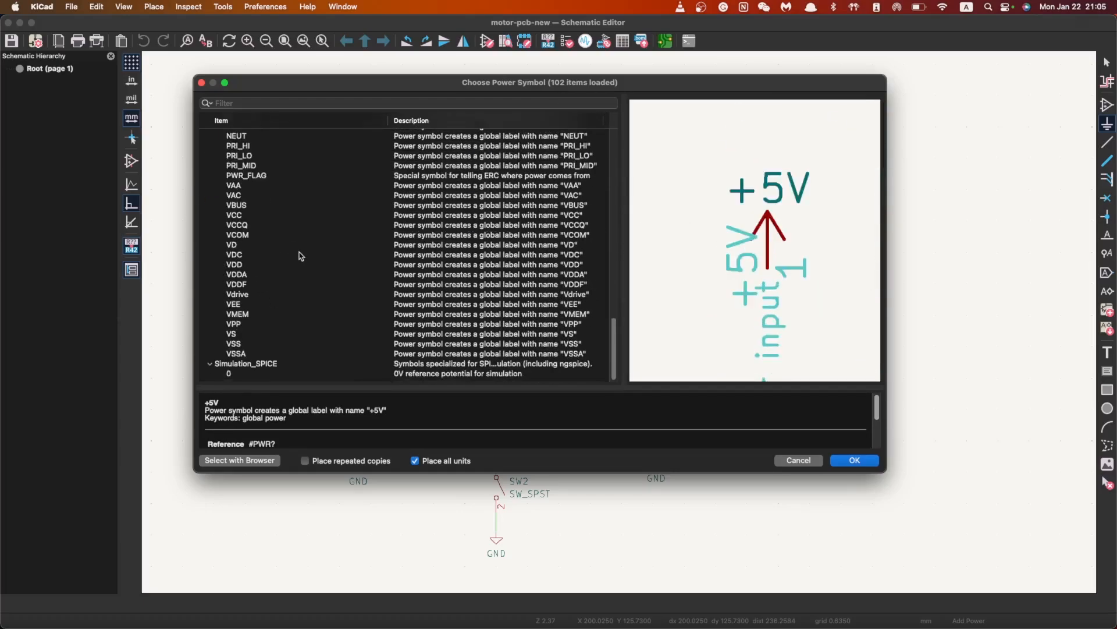
scroll(301, 256, "up", 12)
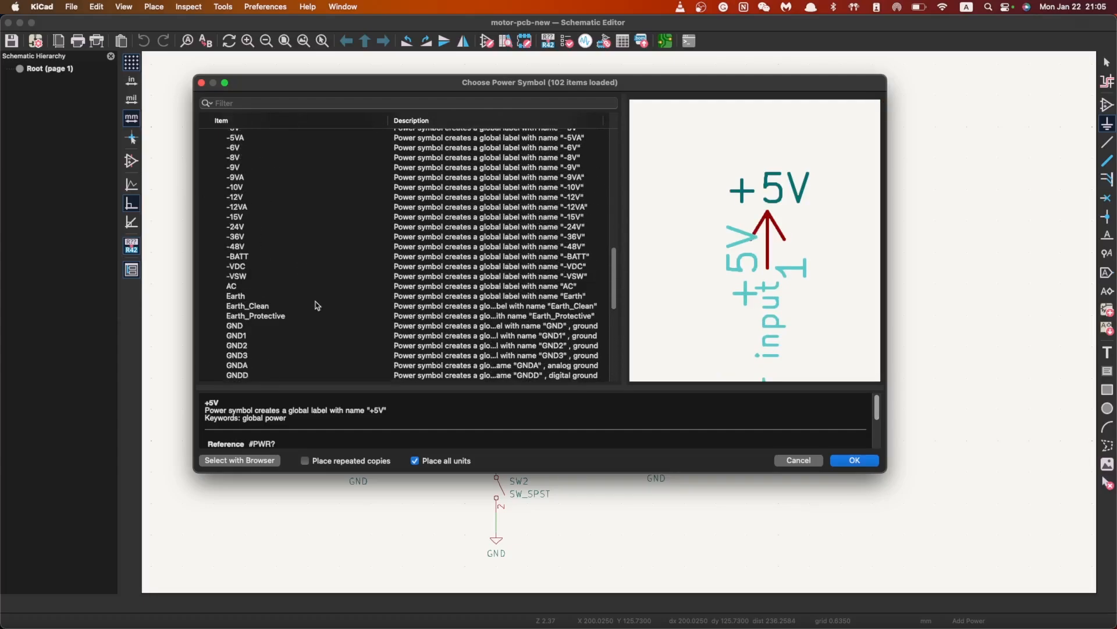
scroll(302, 257, "up", 10)
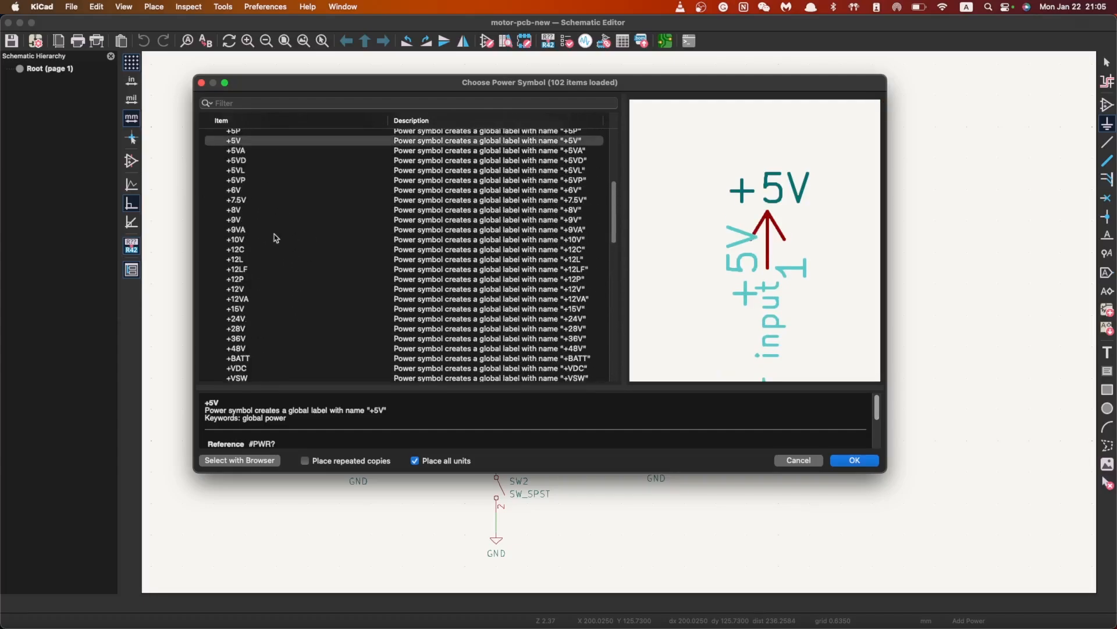
scroll(326, 256, "down", 15)
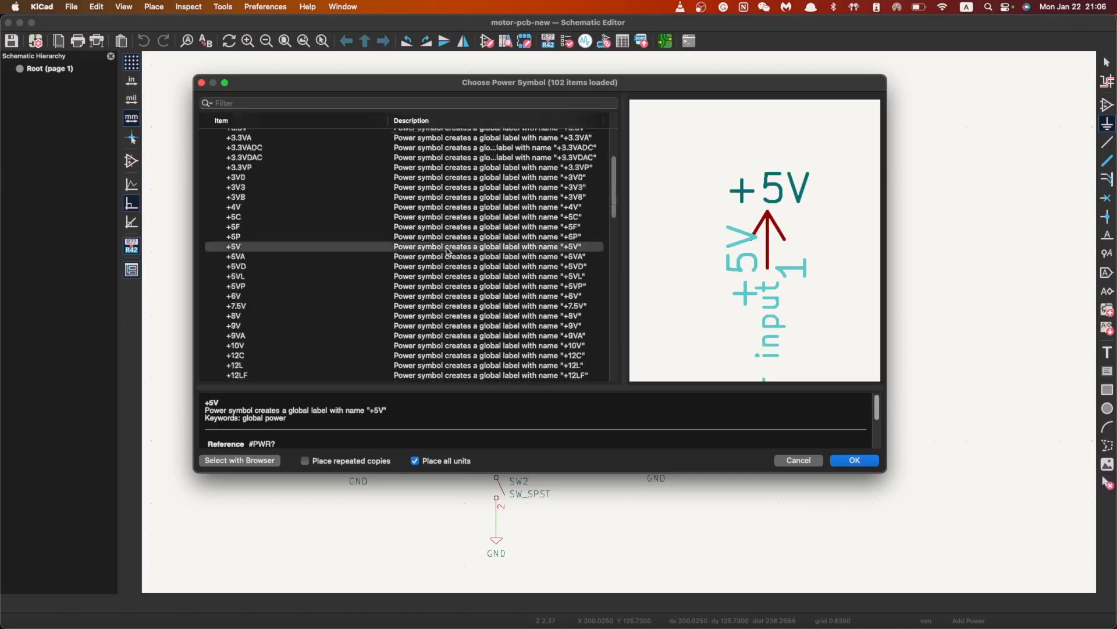
left_click(866, 460)
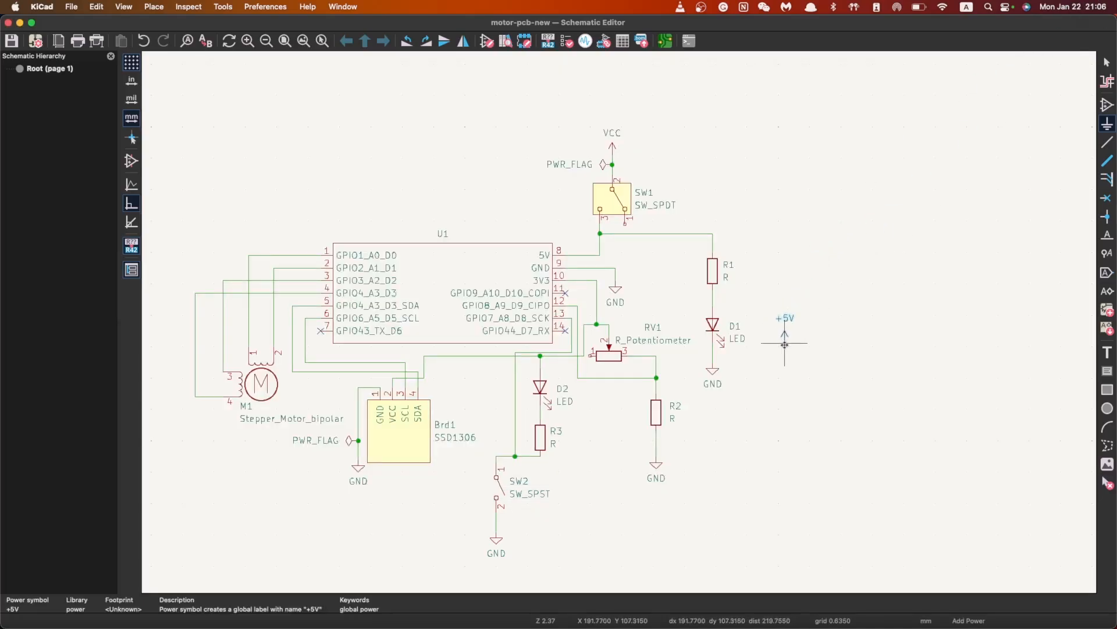
Place +5V right of D1, then browse the Battery_Management library in Choose Symbol
key("p")
left_click(785, 344)
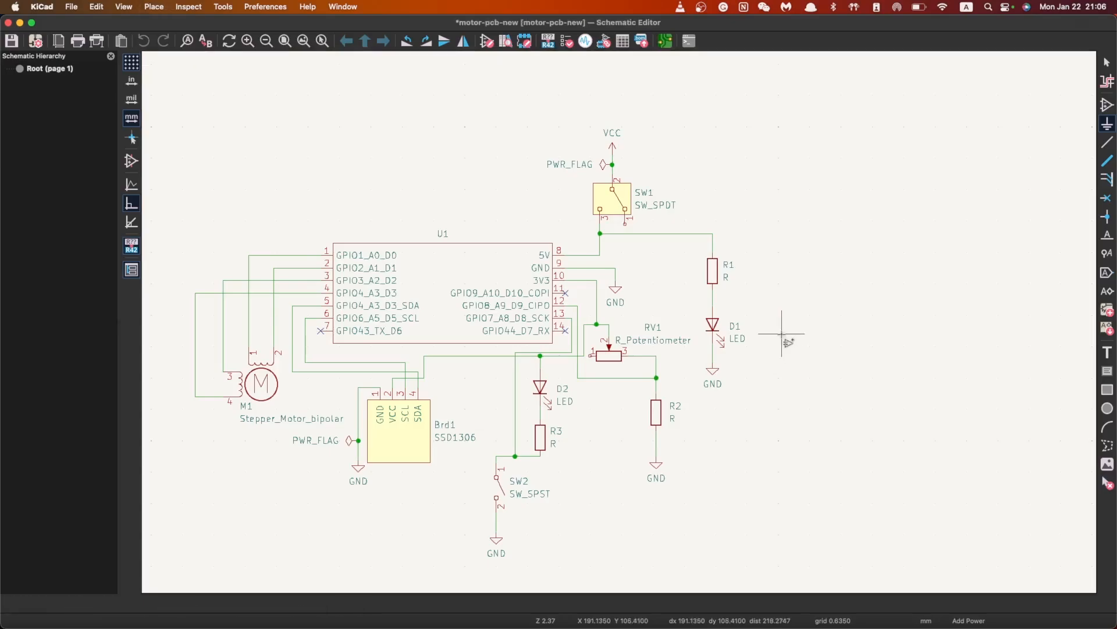
key("a")
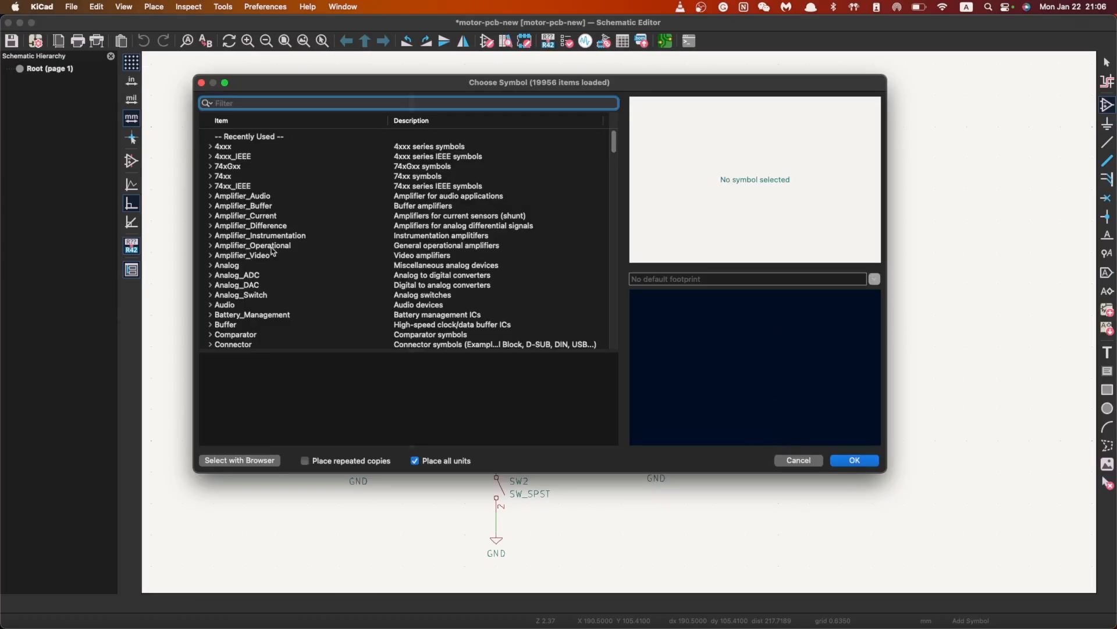
scroll(291, 256, "down", 5)
scroll(261, 276, "up", 4)
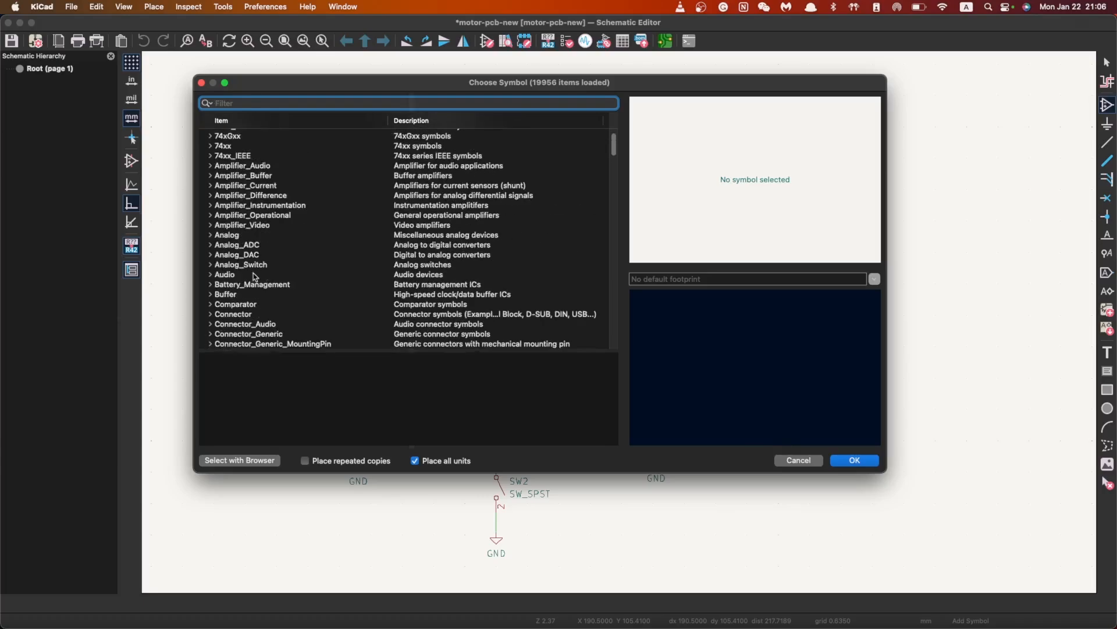
scroll(234, 296, "down", 2)
left_click(211, 255)
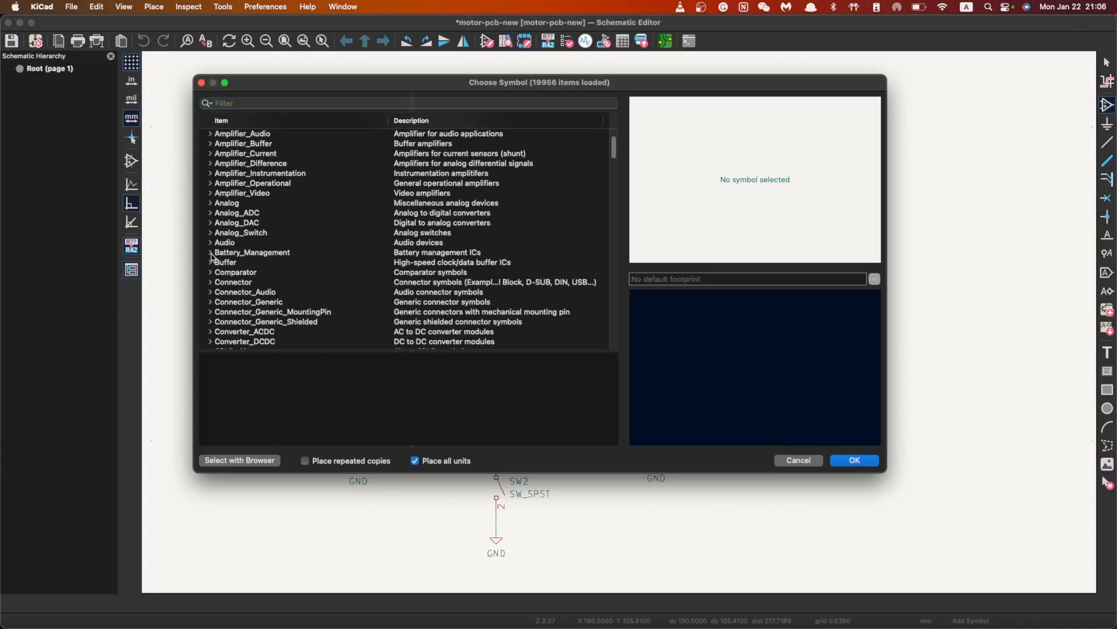
scroll(285, 280, "down", 6)
scroll(293, 290, "down", 15)
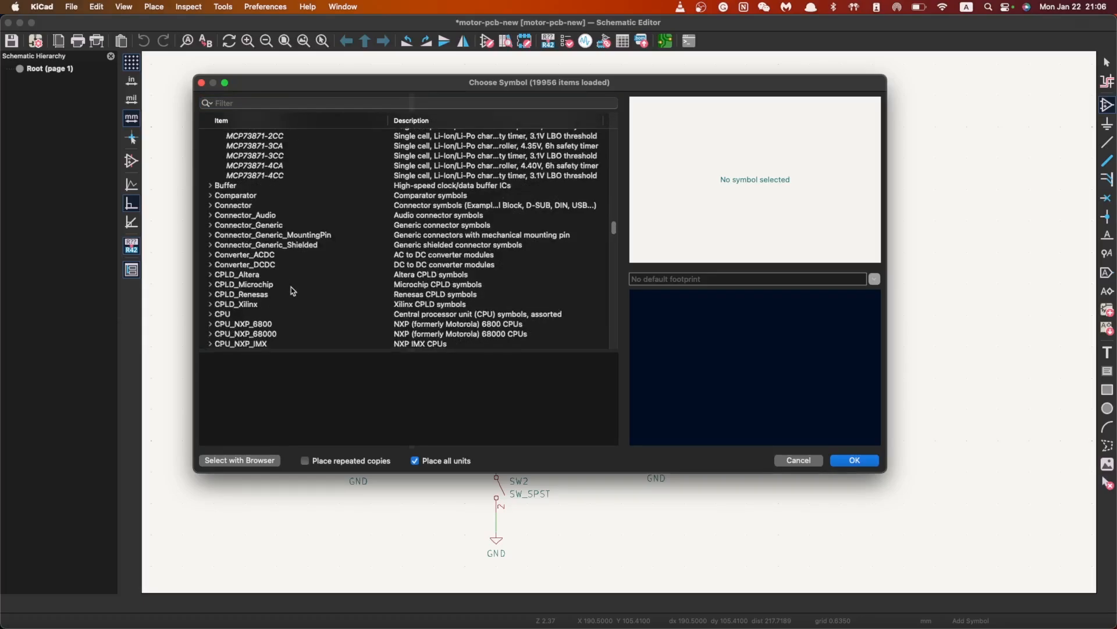
scroll(294, 294, "up", 15)
scroll(300, 300, "up", 15)
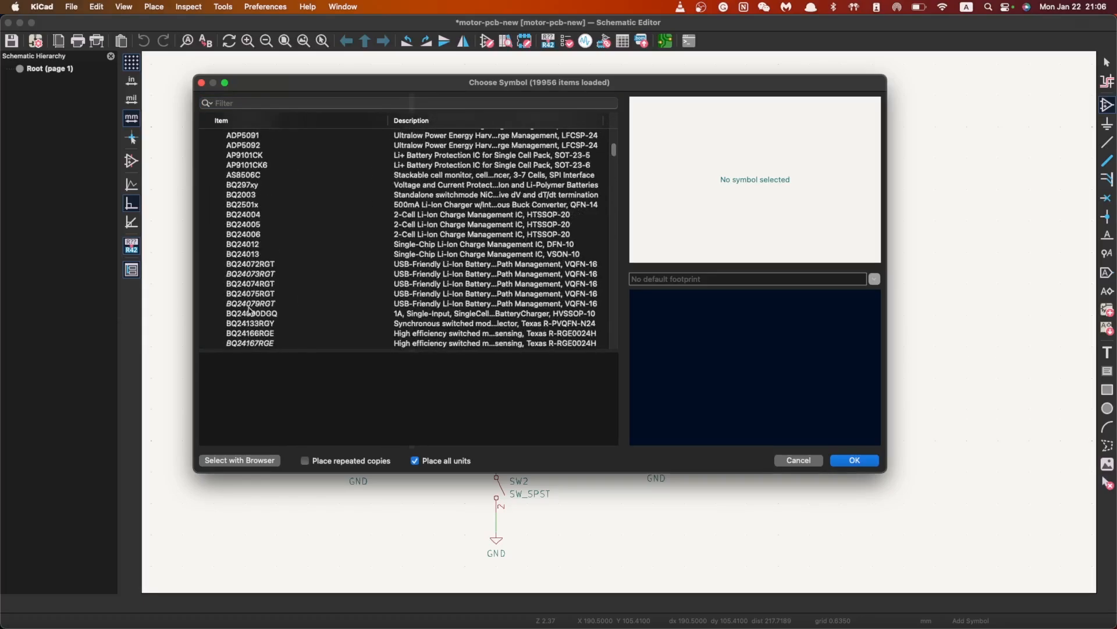
left_click(211, 281)
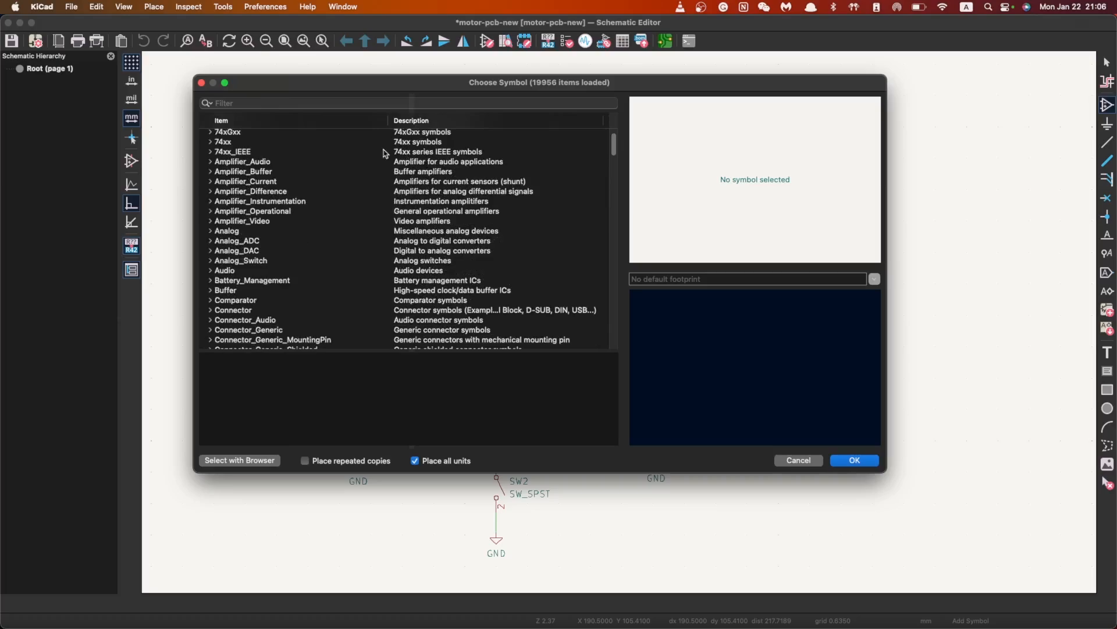
Filter symbols for "battery" and preview the Battery and Battery_Cell symbols
left_click(345, 105)
type("battery")
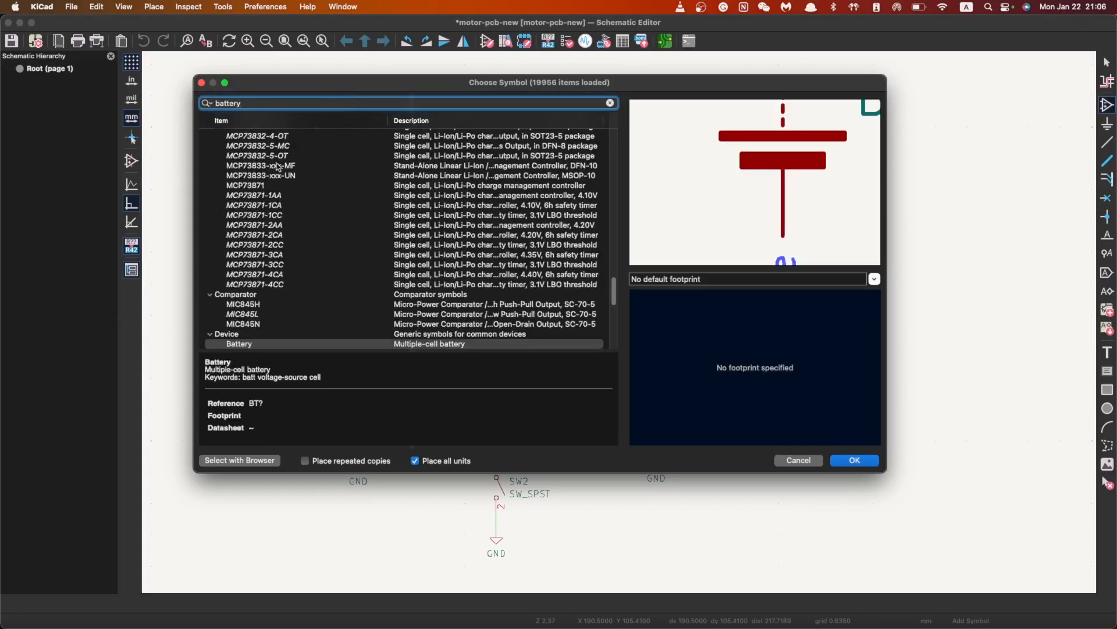
scroll(387, 282, "down", 3)
left_click(230, 252)
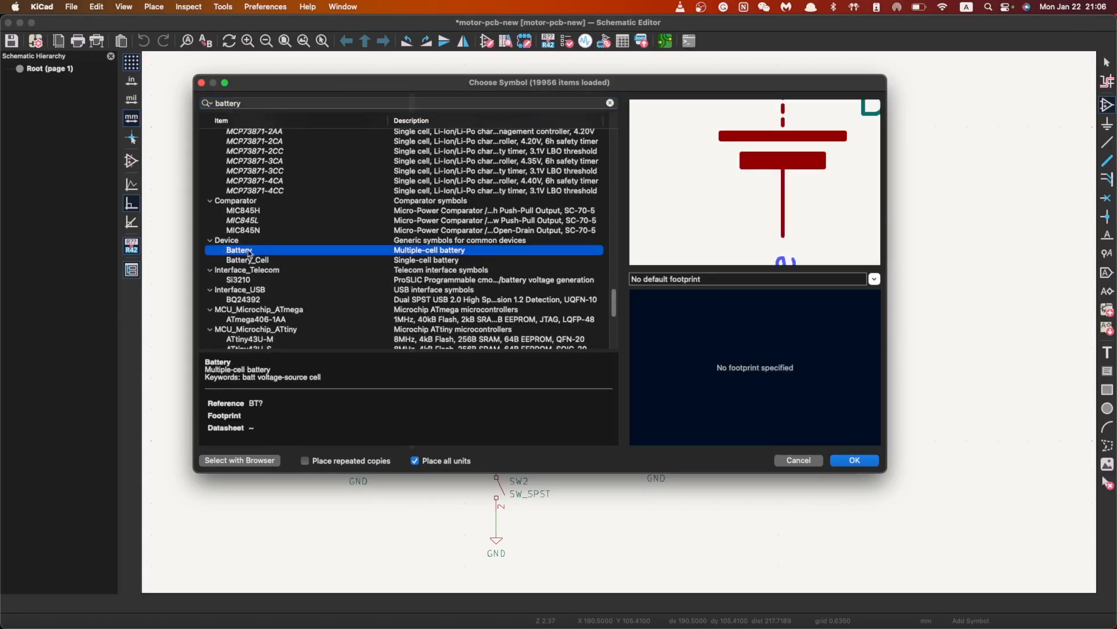
scroll(793, 177, "up", 2)
scroll(769, 183, "right", 3)
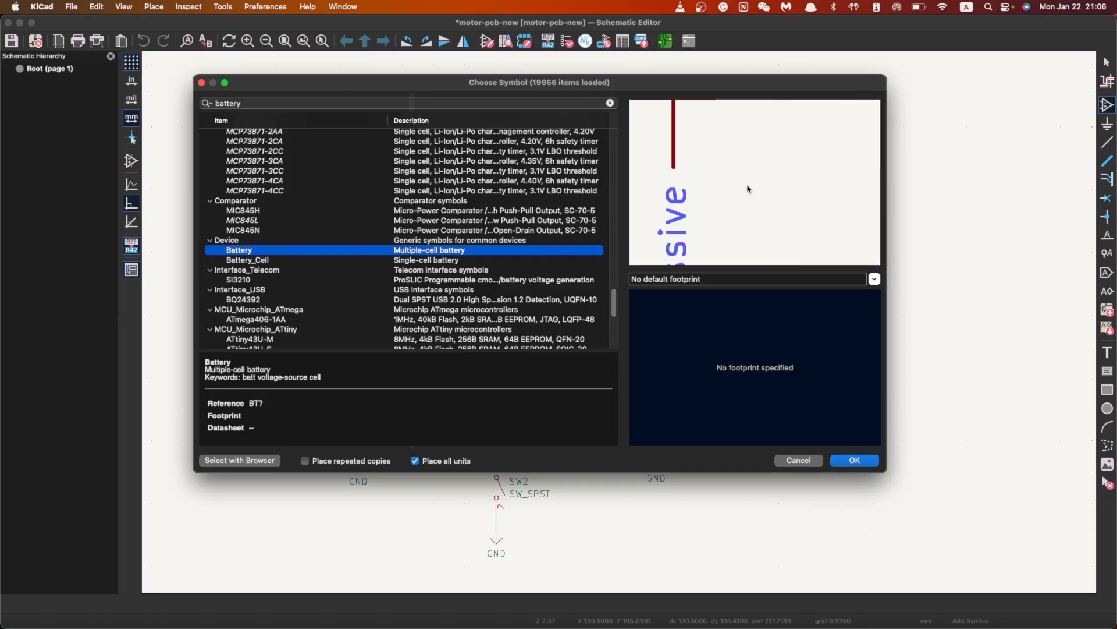
scroll(755, 180, "left", 3)
scroll(756, 183, "down", 3)
scroll(757, 183, "down", 3)
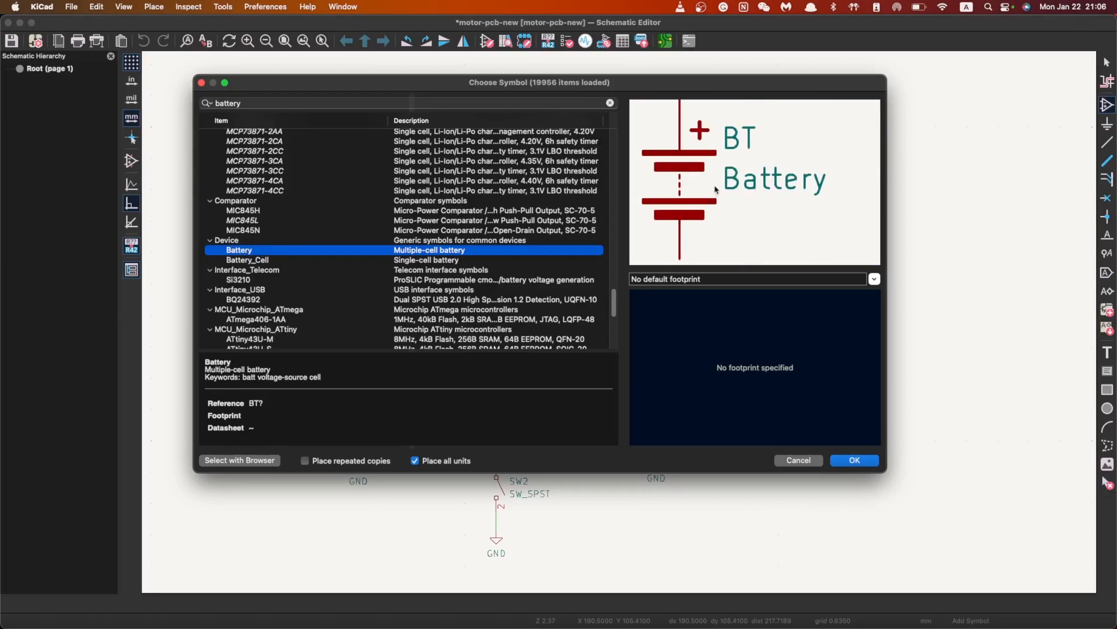
left_click(297, 260)
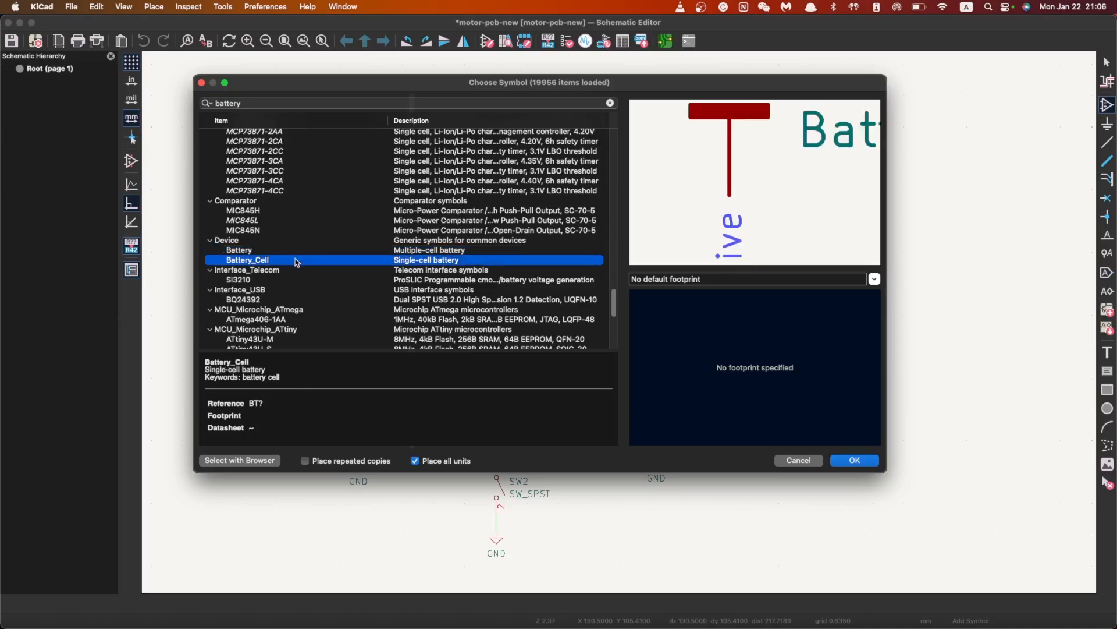
Choose Device > Battery_Cell and place it as BT1 right of the circuit
scroll(756, 213, "down", 2)
scroll(756, 213, "left", 2)
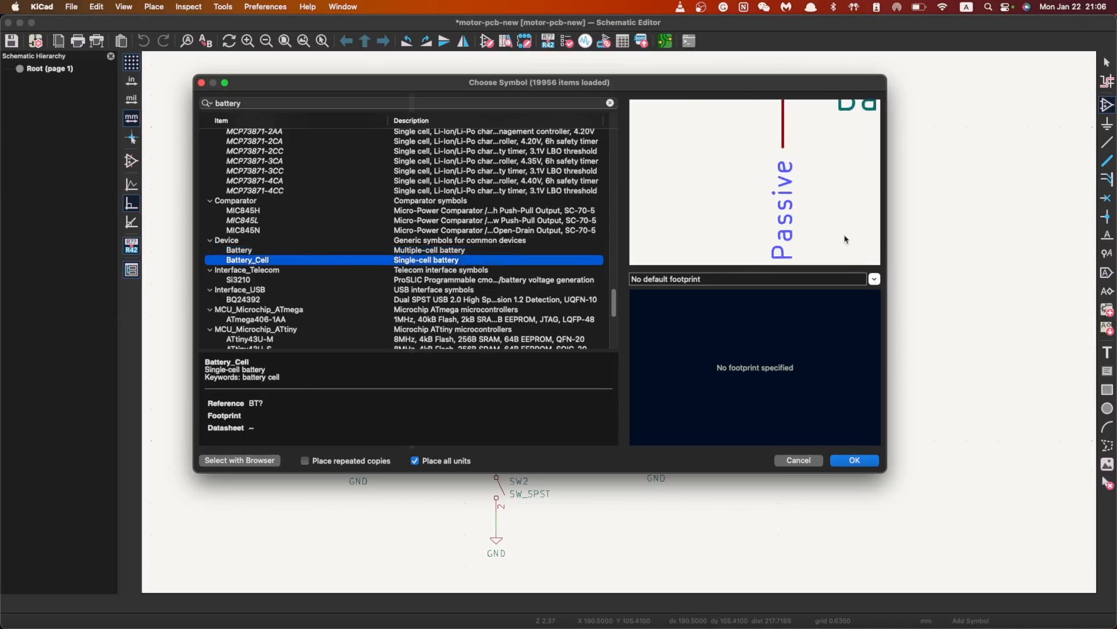
scroll(845, 239, "down", 4)
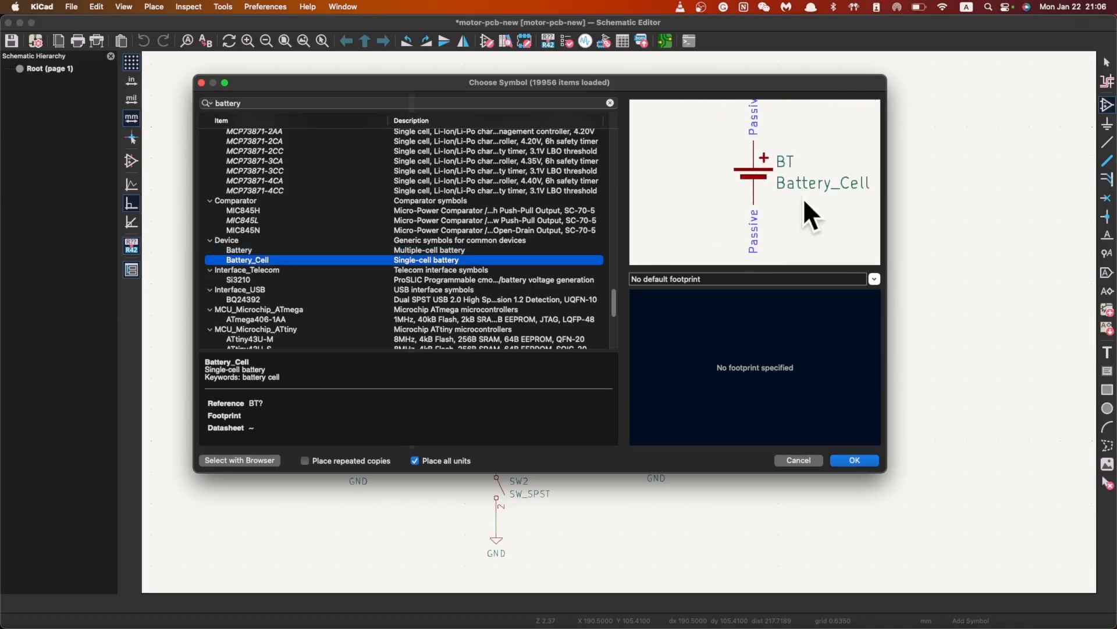
left_click(272, 251)
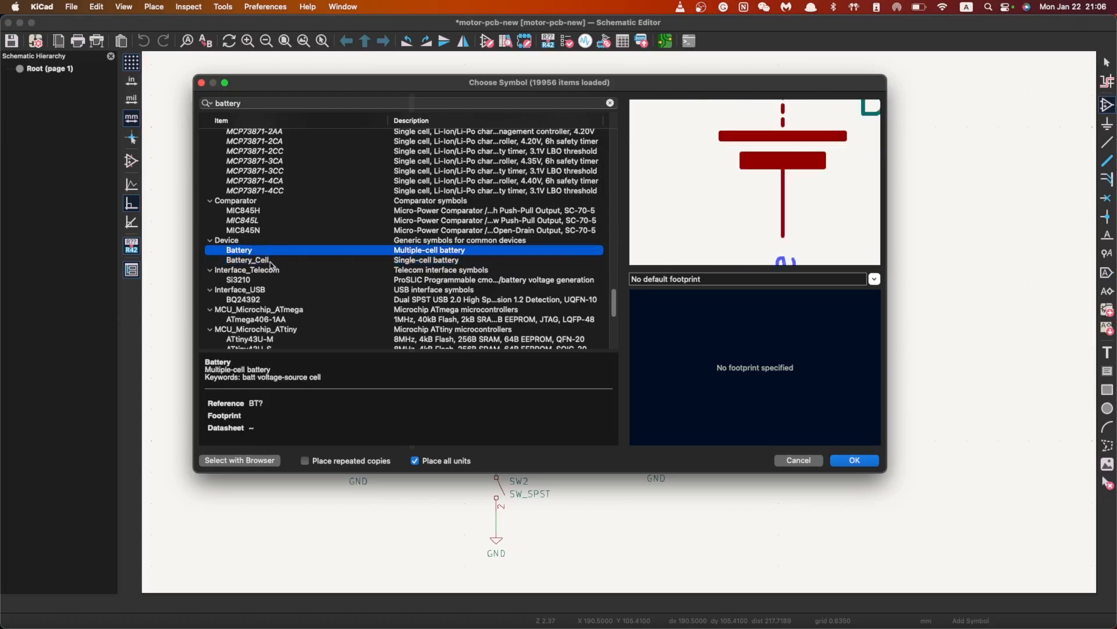
scroll(756, 187, "down", 5)
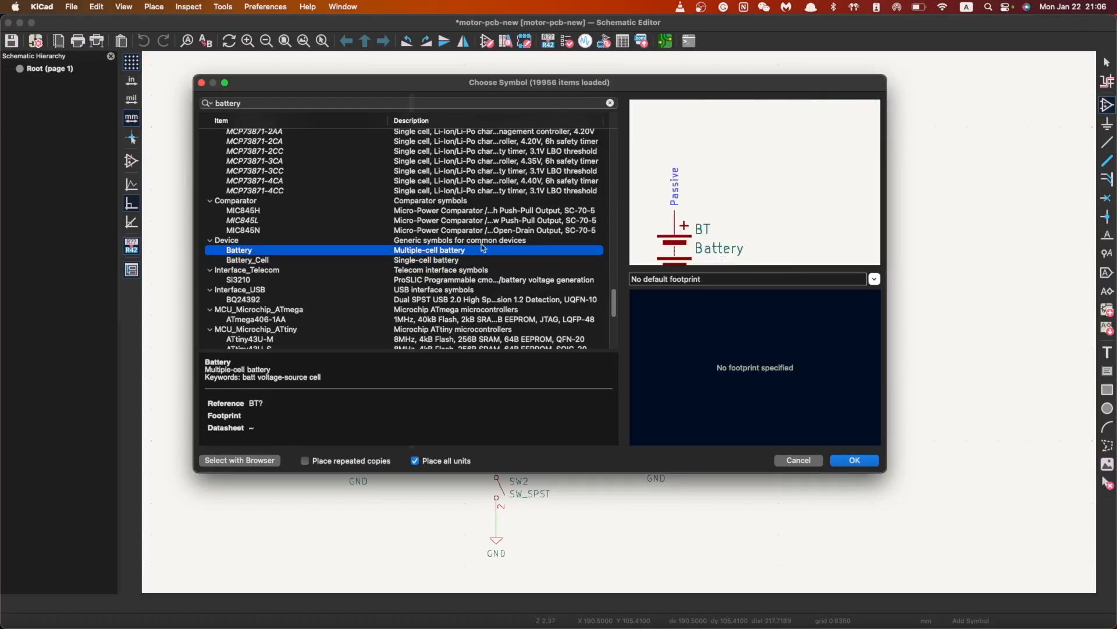
left_click(323, 261)
scroll(757, 187, "down", 3)
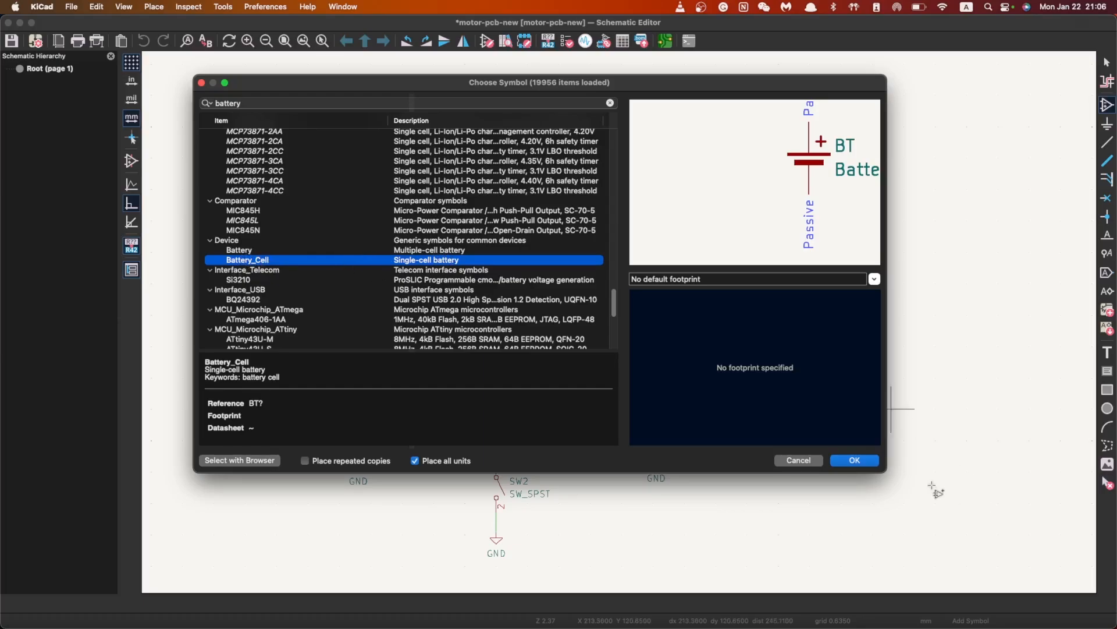
left_click(854, 460)
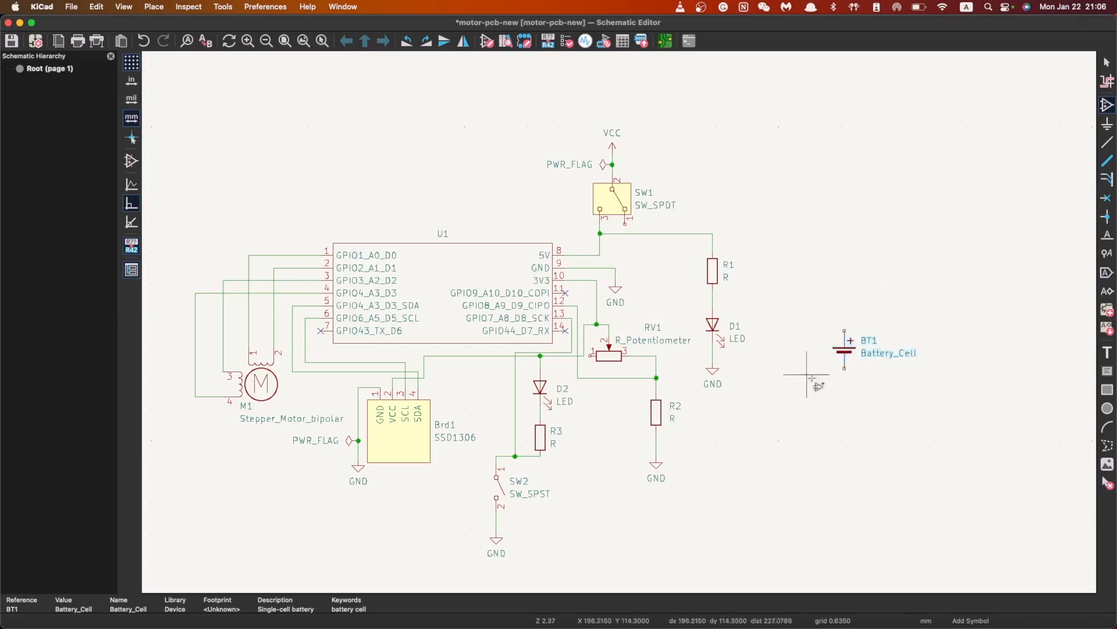
key("Escape")
scroll(720, 348, "down", 3)
scroll(721, 330, "up", 2)
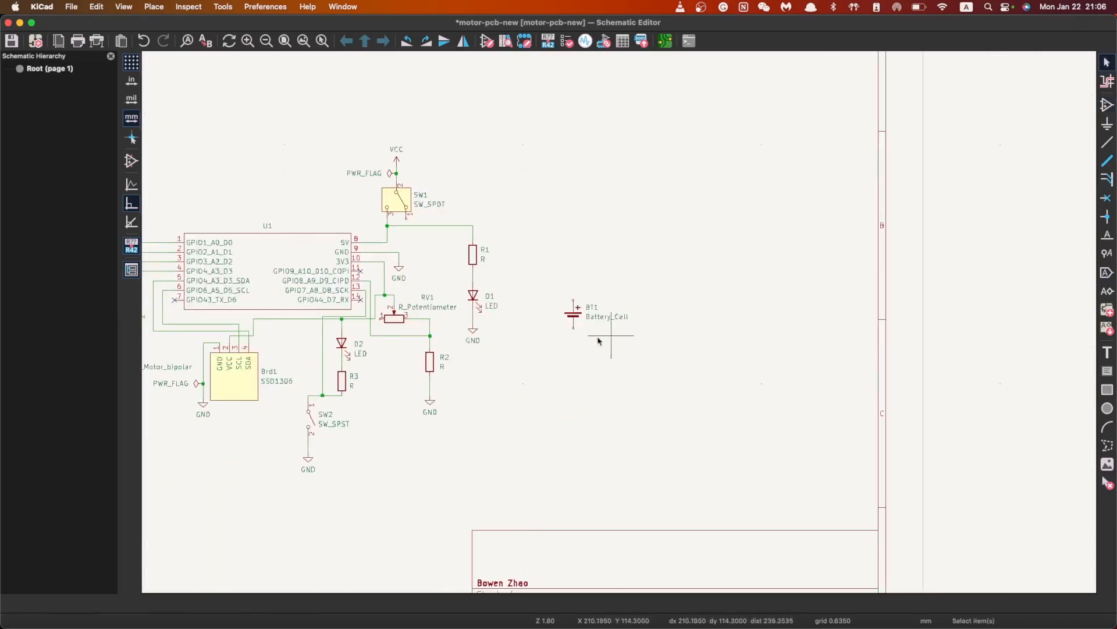
scroll(559, 333, "up", 1)
scroll(535, 262, "up", 1)
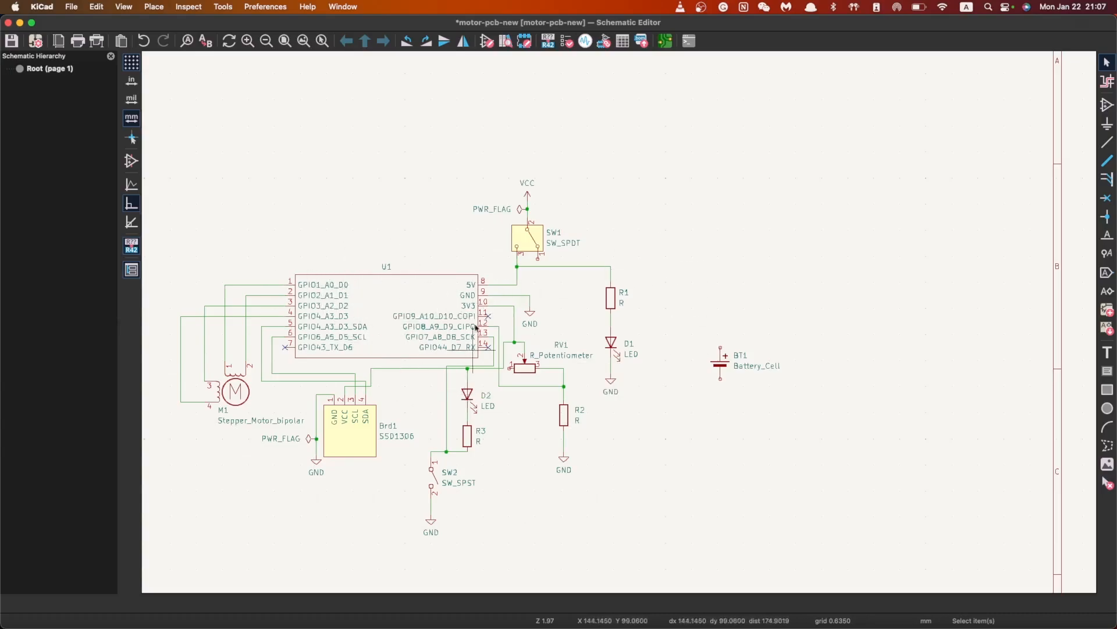
scroll(619, 322, "up", 2)
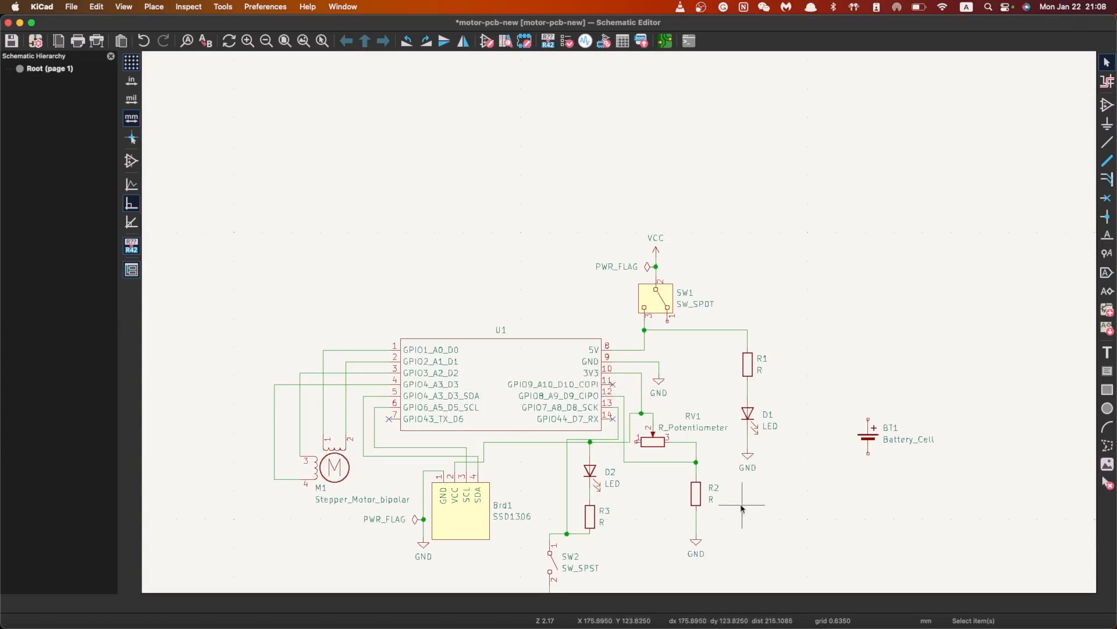
scroll(646, 495, "down", 5)
scroll(620, 326, "up", 3)
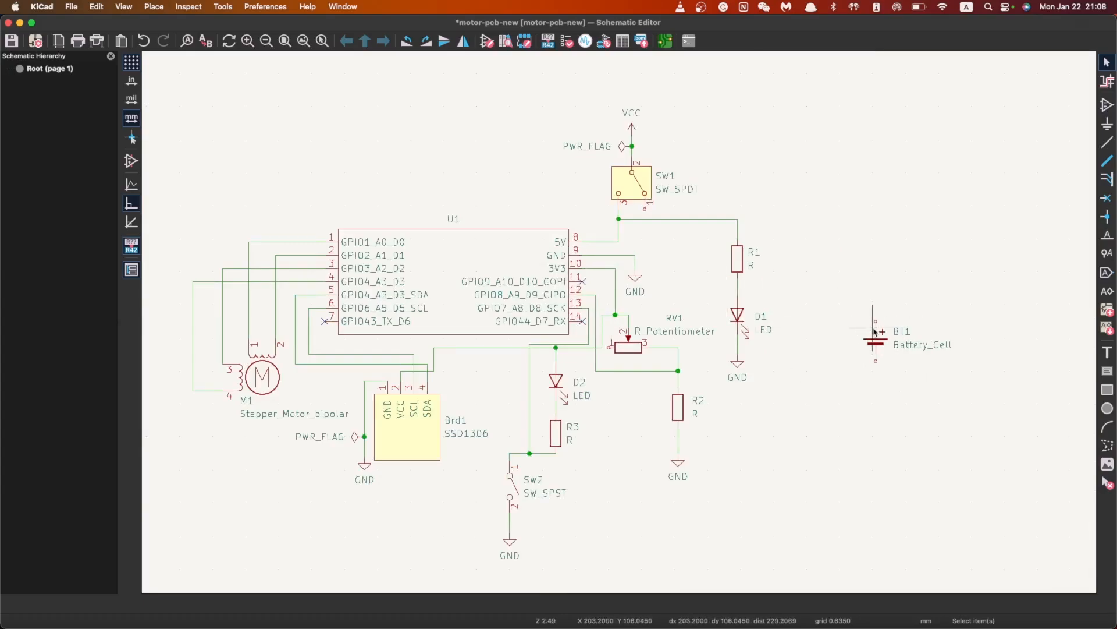
Move BT1, rotated horizontal, to just above SW1
left_click(880, 345)
key("m")
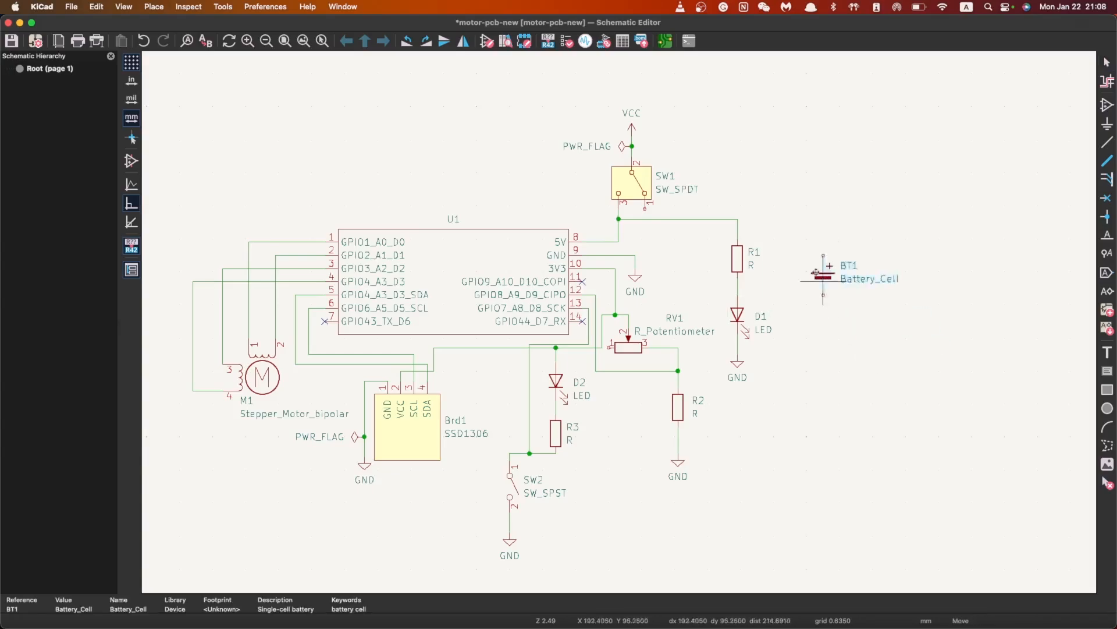
key("r")
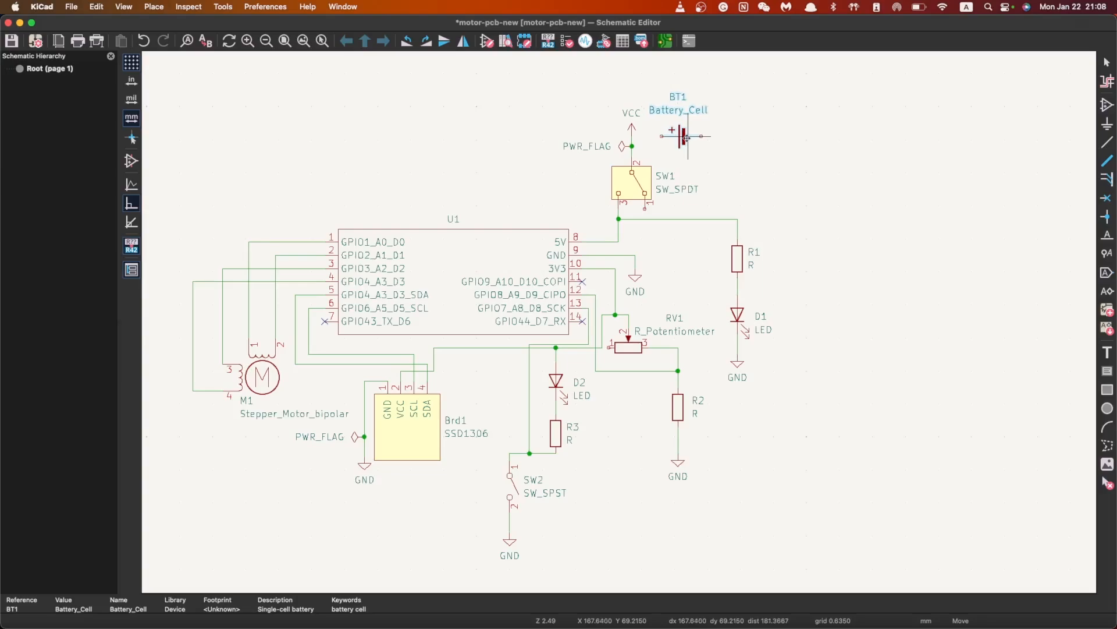
left_click(687, 141)
middle_click_drag(734, 122, 644, 317)
Delete the VCC and PWR_FLAG symbols on SW1's top pin
left_click(543, 330)
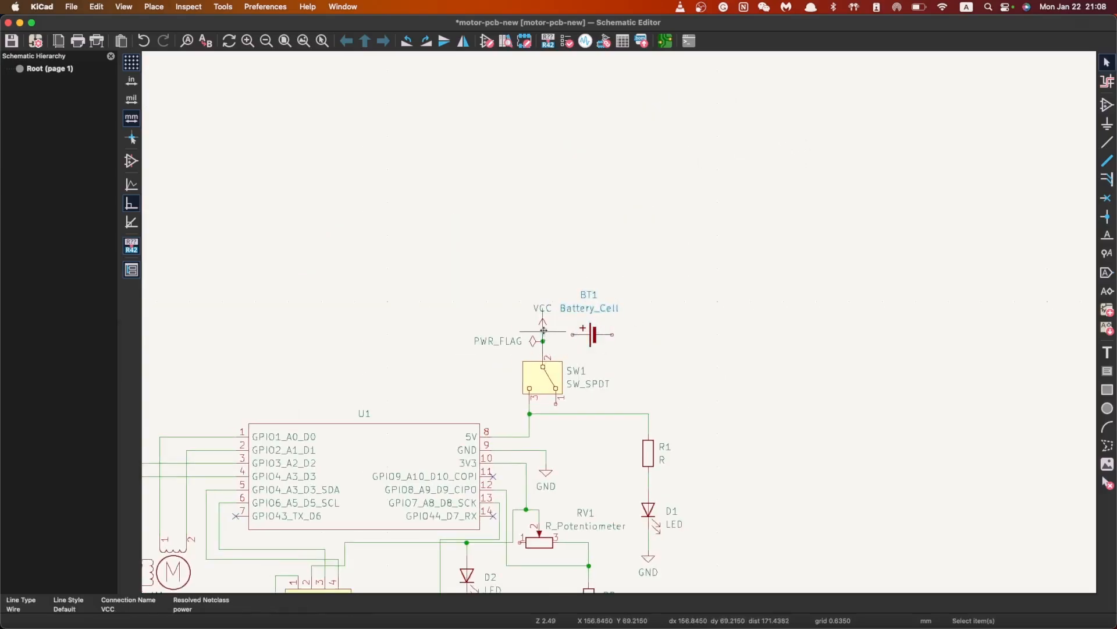
left_click(542, 323)
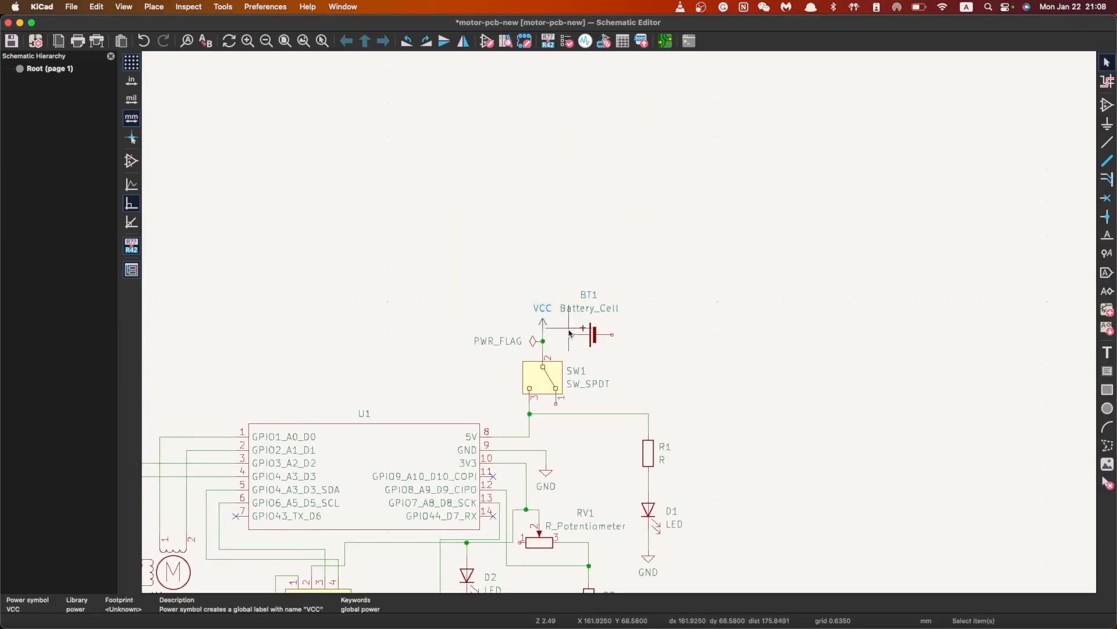
key("Delete")
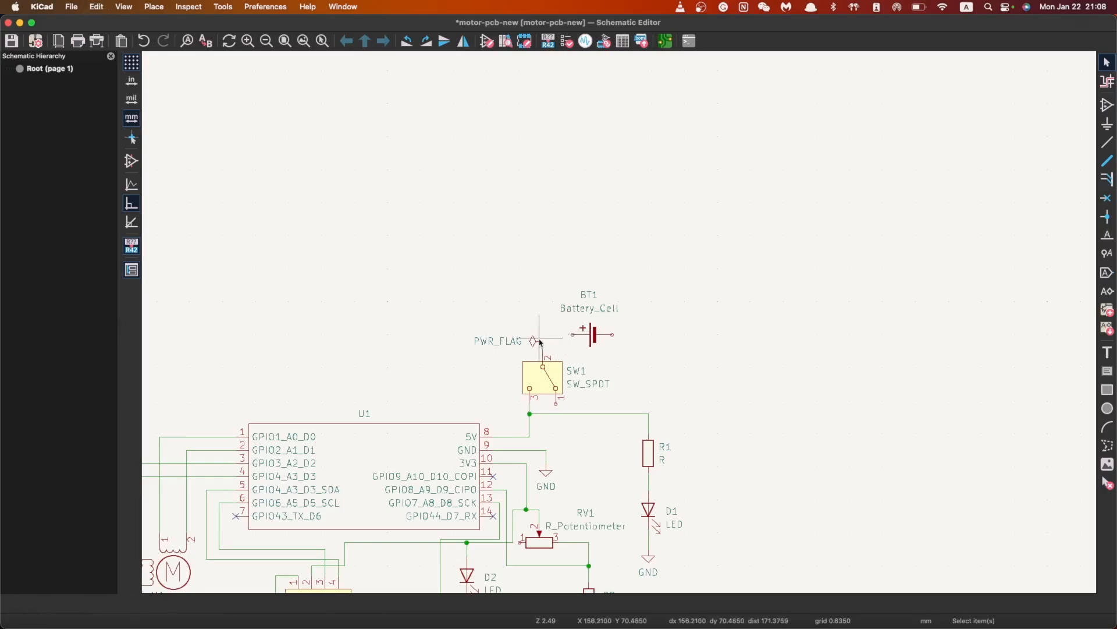
left_click(539, 344)
key("Delete")
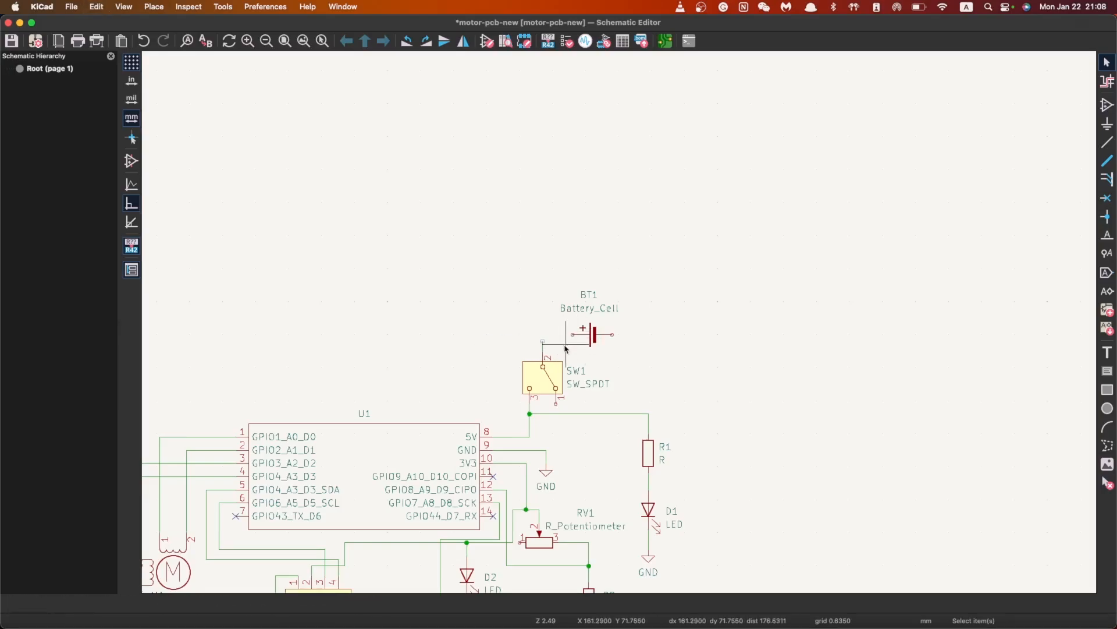
Wire BT1's left pin to SW1's top pin
left_click(1108, 142)
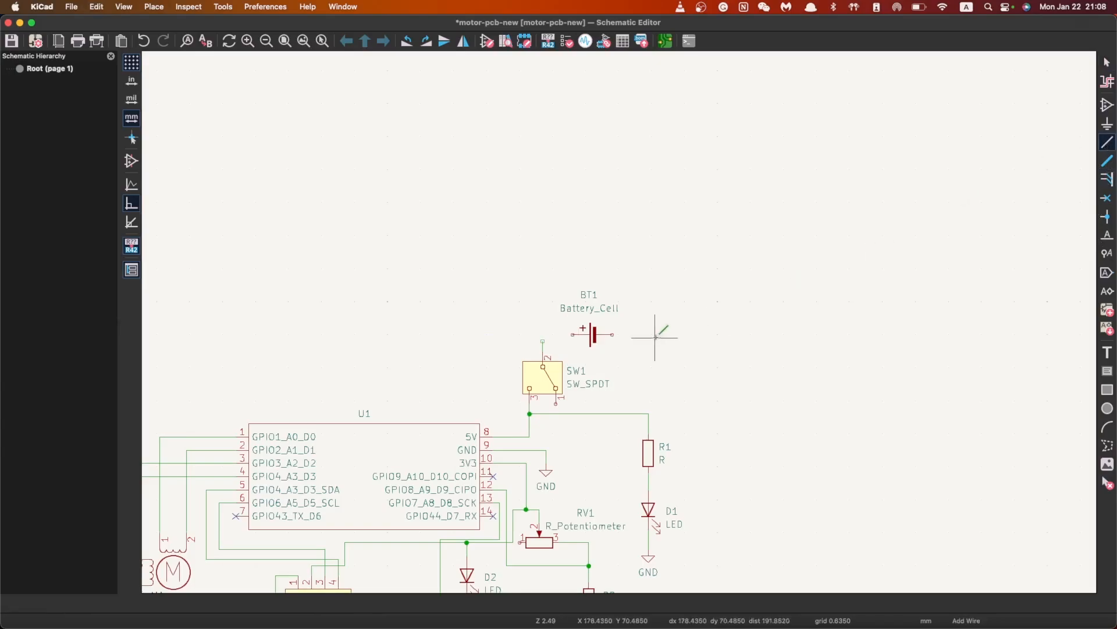
left_click(573, 334)
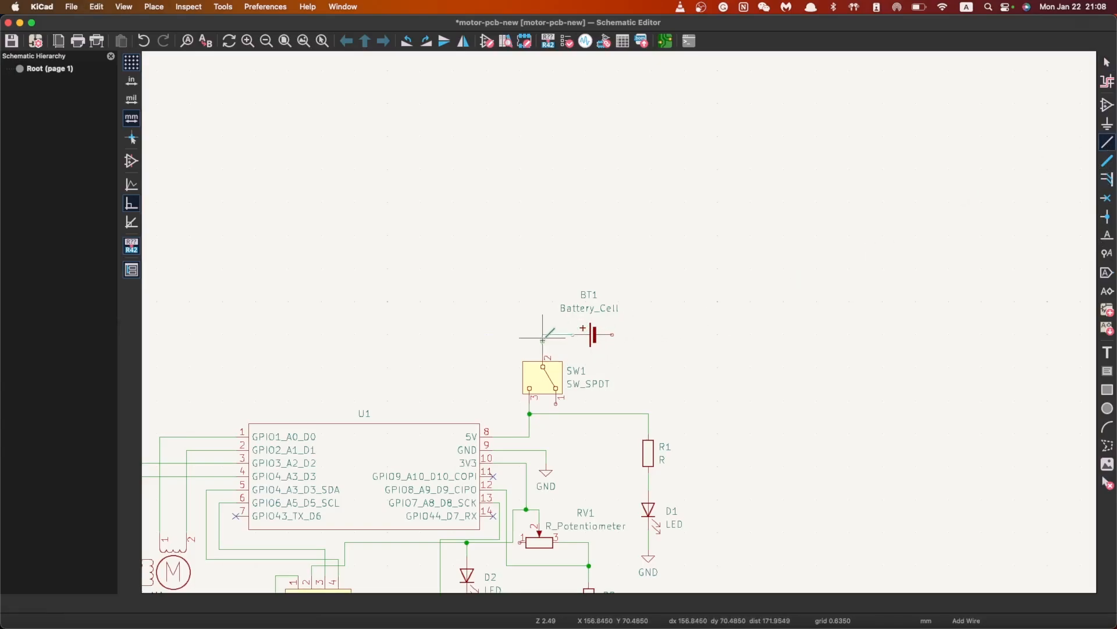
left_click(543, 341)
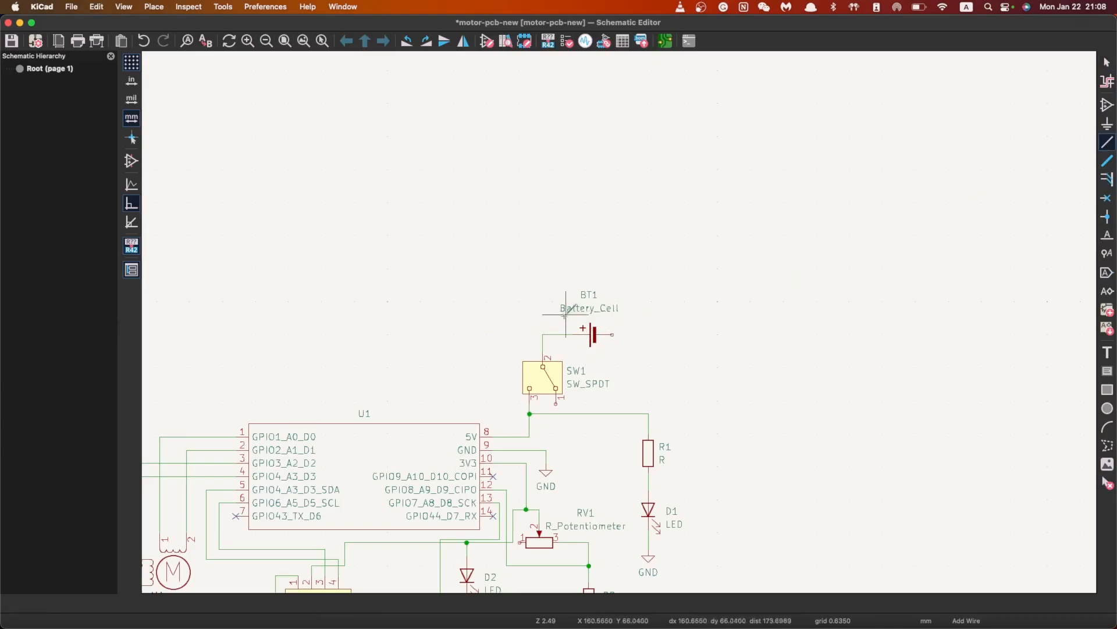
Copy the R2–GND wire and paste it just right of BT1
key("Escape")
scroll(621, 326, "down", 2)
scroll(621, 326, "left", 3)
scroll(620, 326, "down", 2)
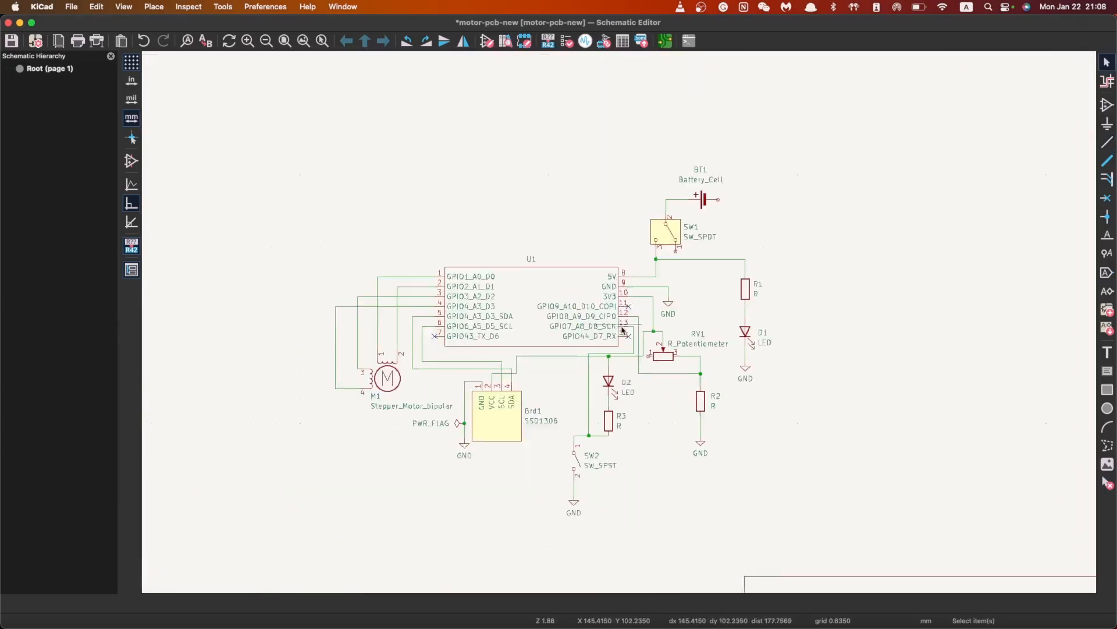
scroll(622, 327, "up", 1)
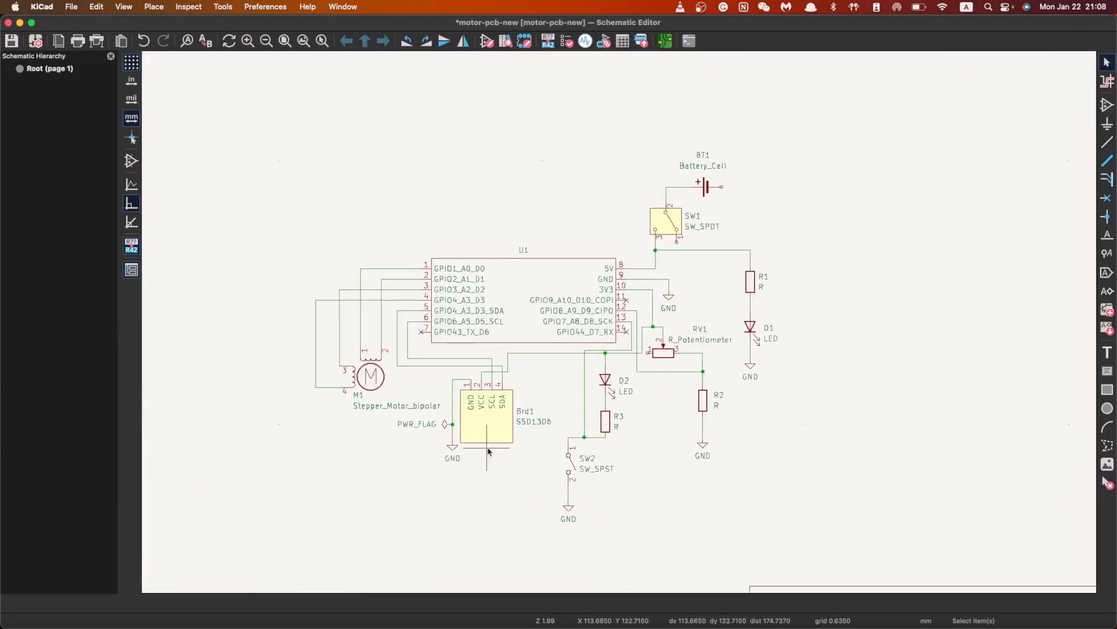
left_click(704, 433)
key("super+c")
key("super+v")
left_click(748, 204)
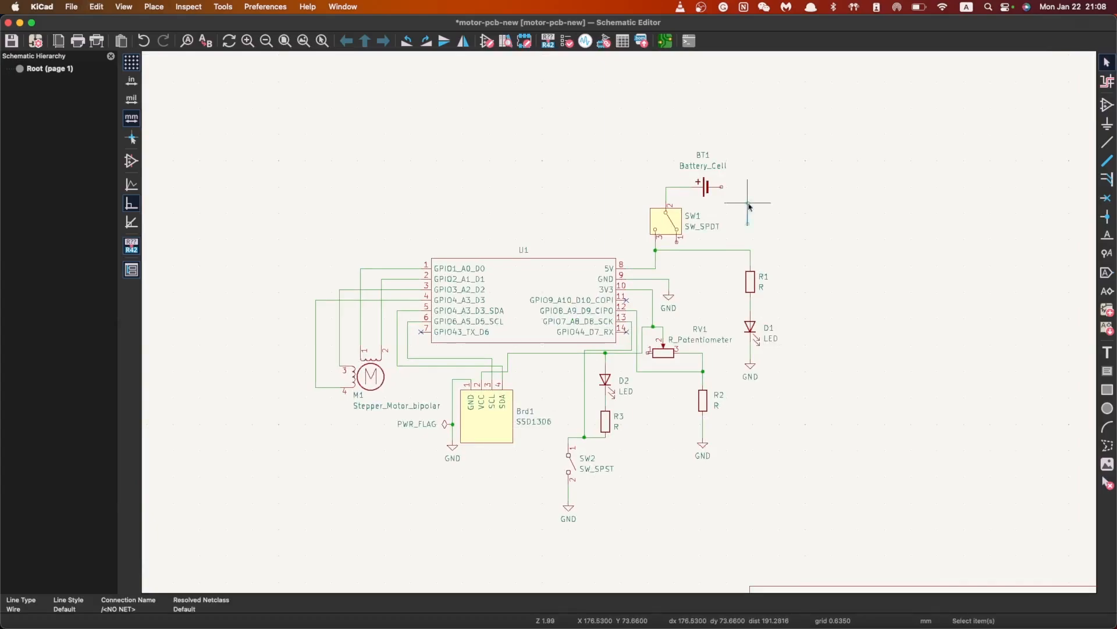
Check the short pasted wire, then start and cancel the wire tool
scroll(749, 207, "up", 1)
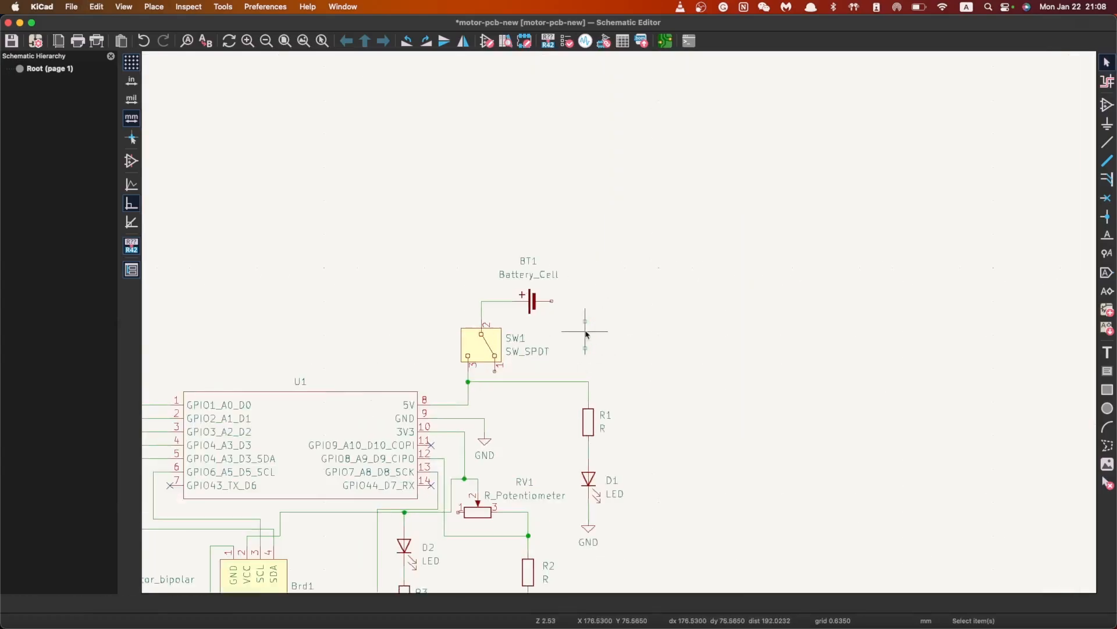
left_click(585, 342)
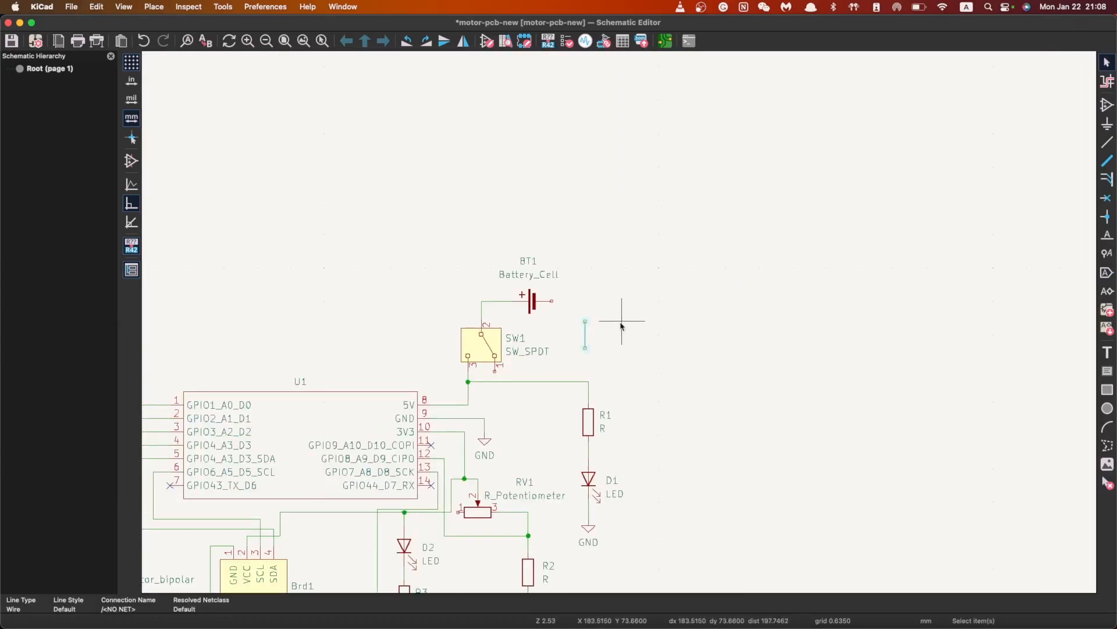
left_click(612, 332)
left_click(587, 335)
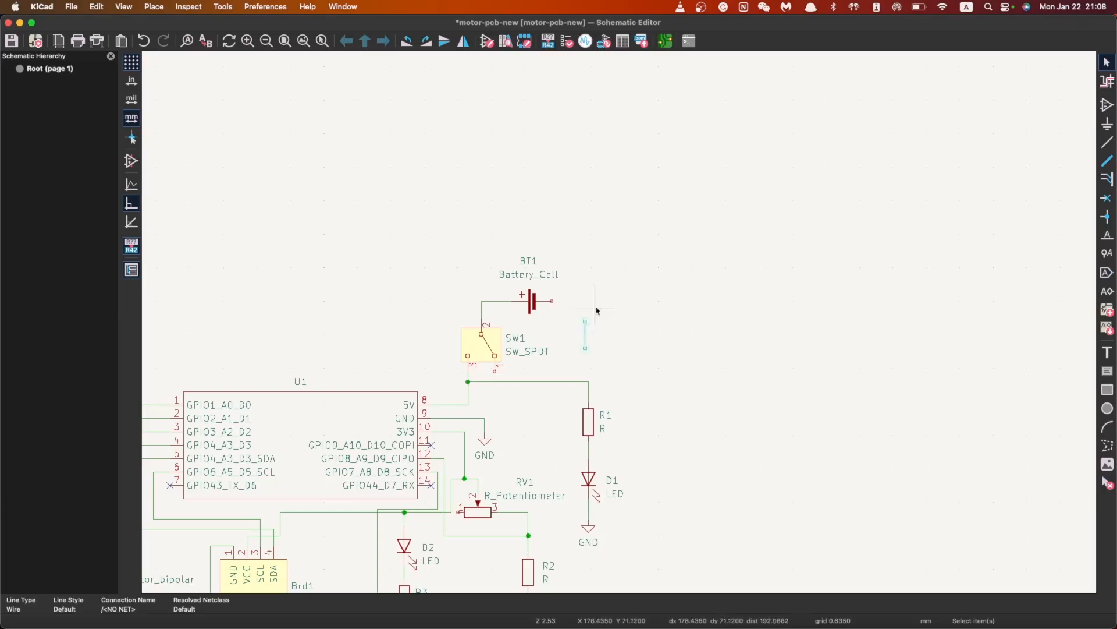
left_click(666, 350)
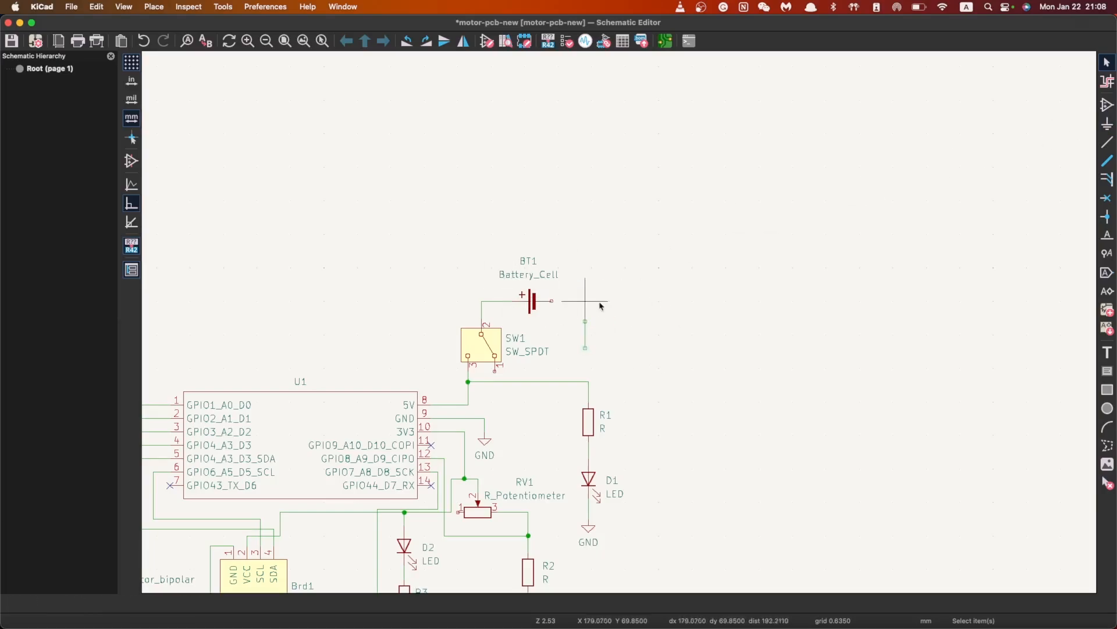
key("w")
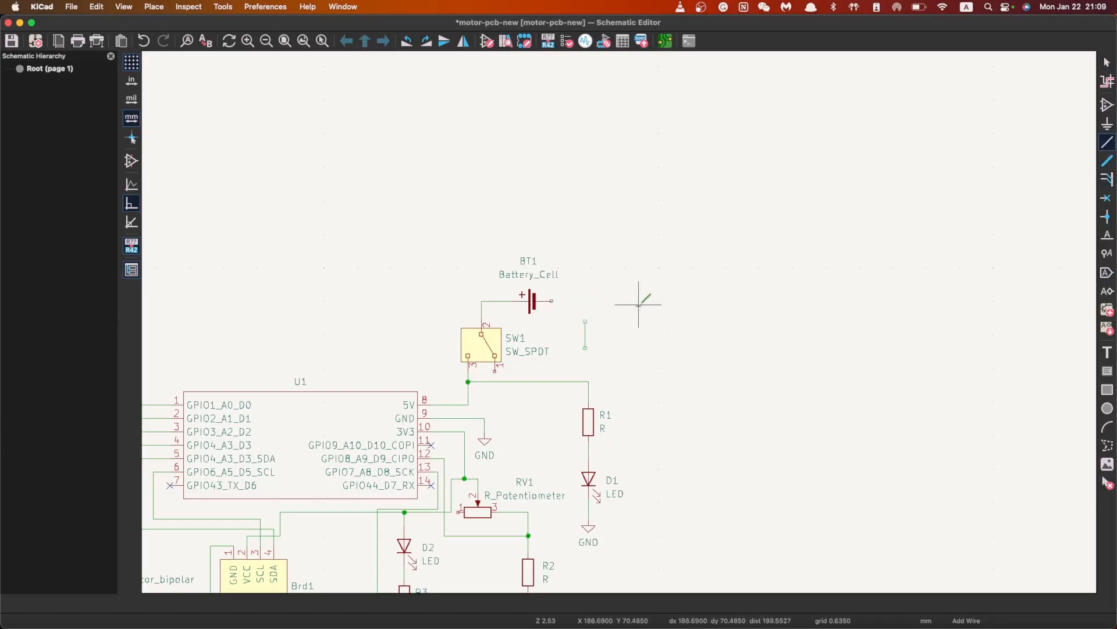
key("Escape")
scroll(605, 349, "down", 5)
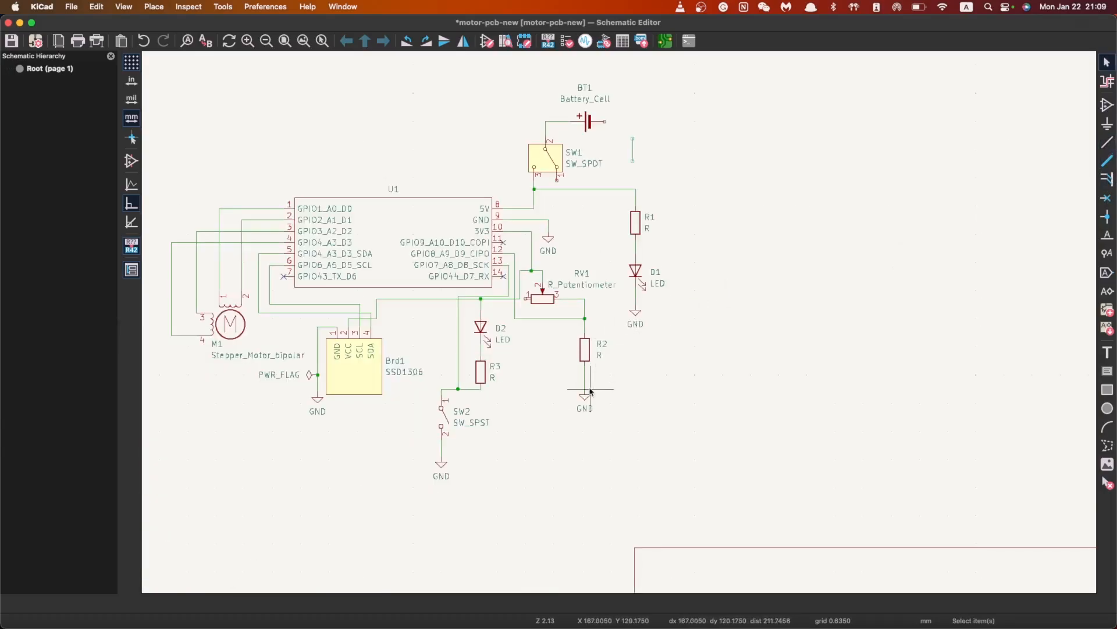
Copy the GND symbol under R2 and position it beside BT1's right terminal
left_click(585, 391)
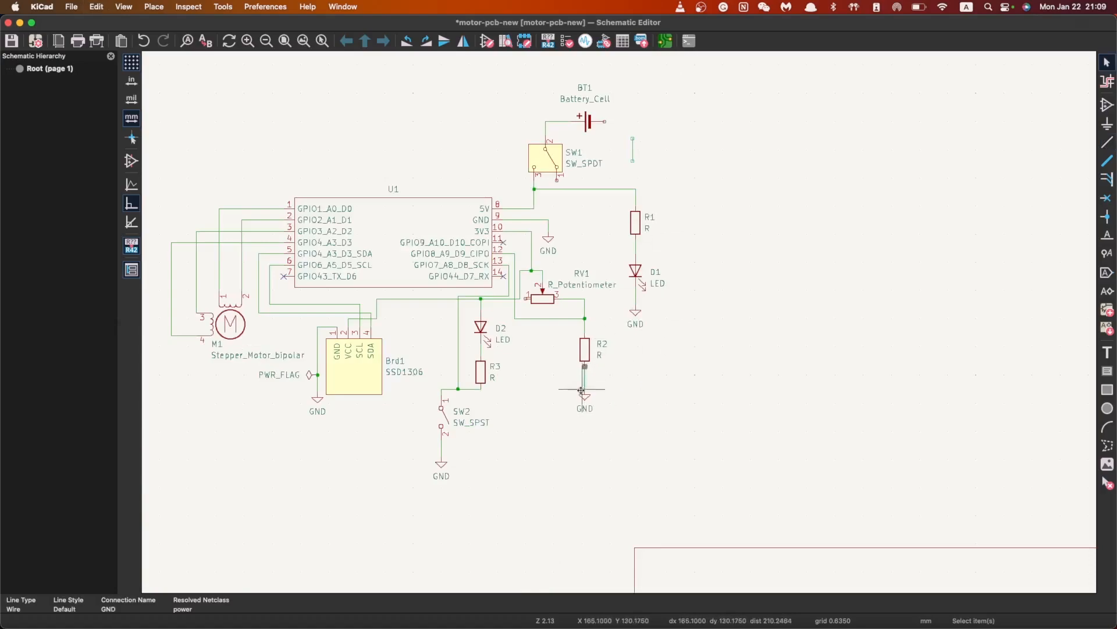
left_click(587, 401)
key("super+c")
key("super+v")
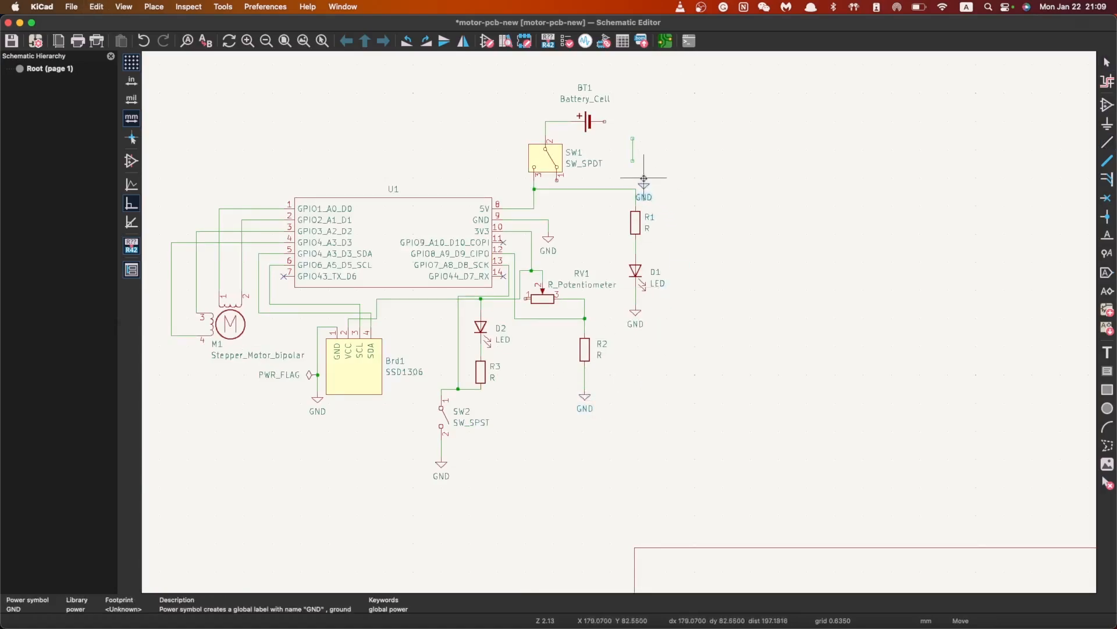
left_click(653, 150)
scroll(640, 177, "up", 2)
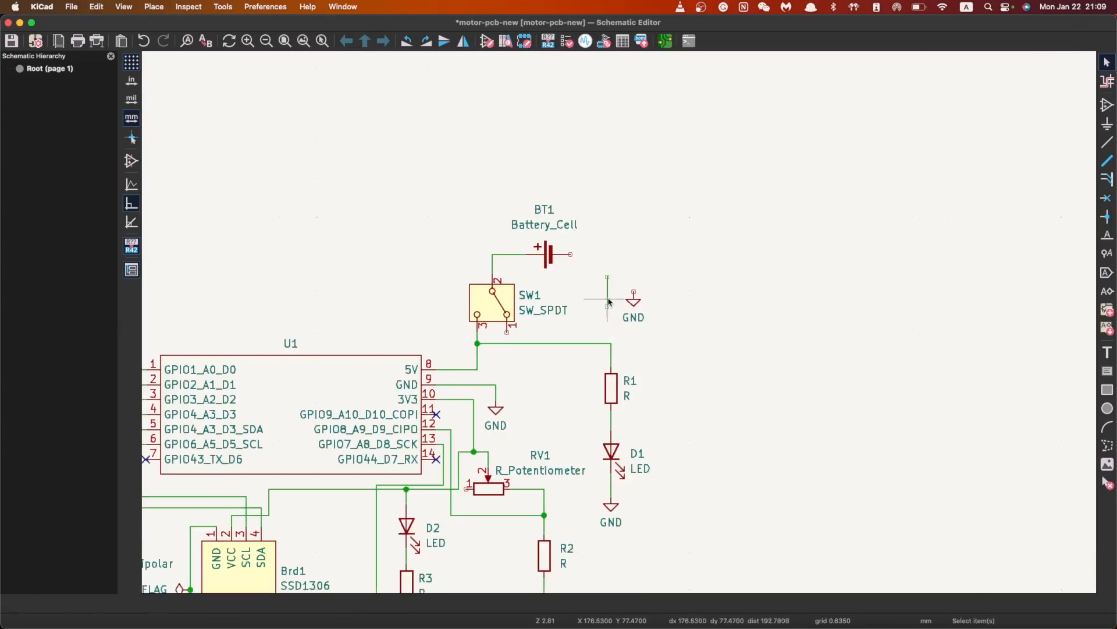
left_click(637, 308)
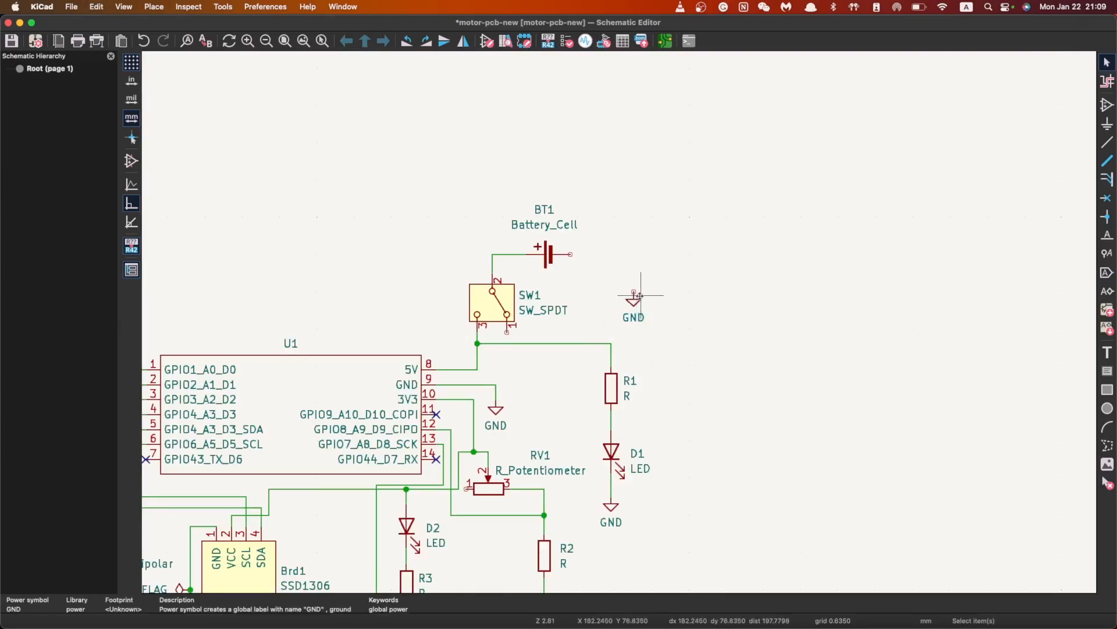
left_click_drag(640, 296, 617, 284)
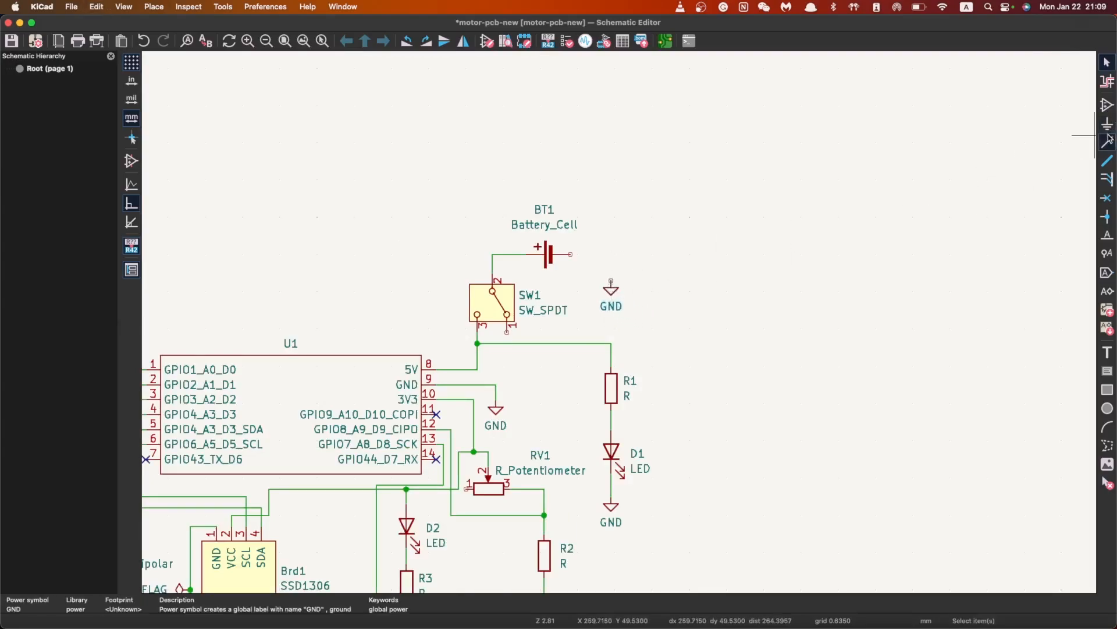
Wire BT1's right pin to the new GND symbol
left_click(1109, 140)
left_click(570, 254)
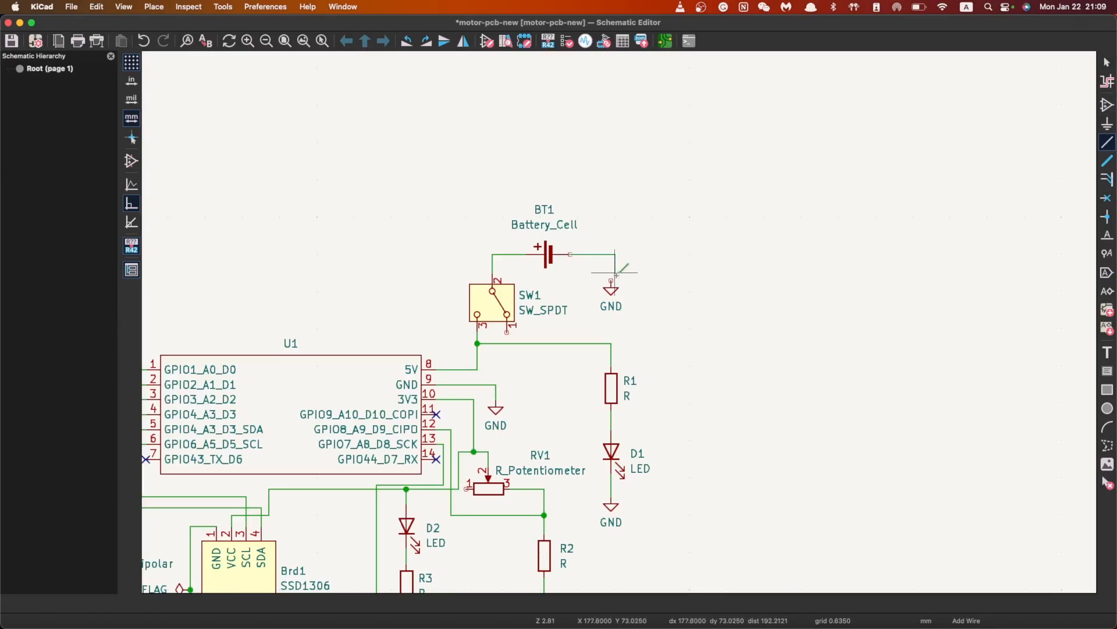
left_click(611, 280)
scroll(603, 379, "down", 2)
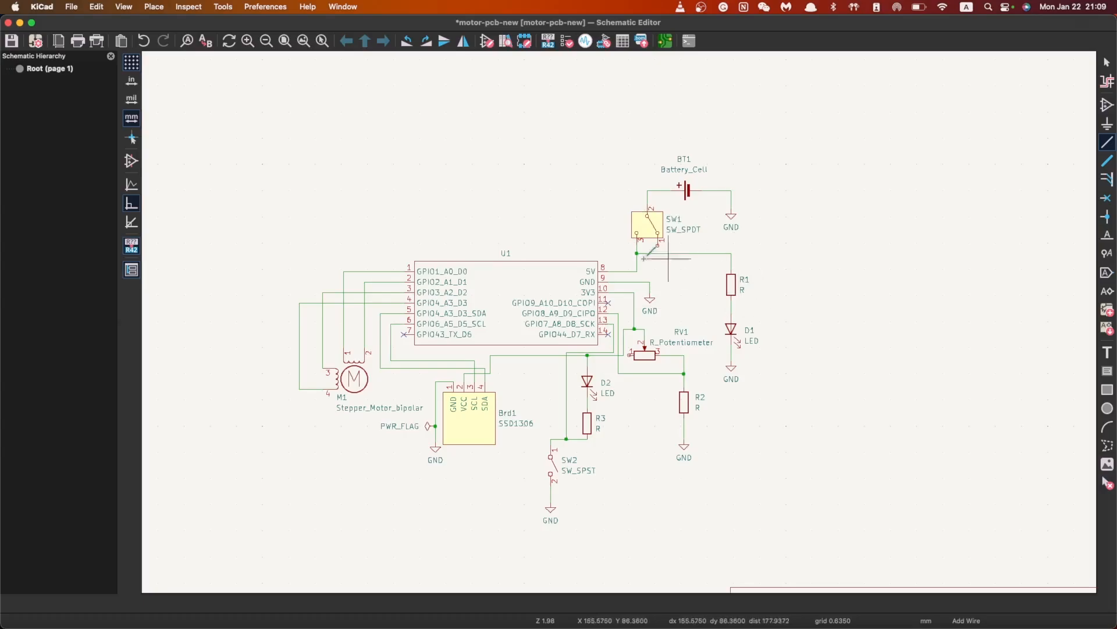
key("Escape")
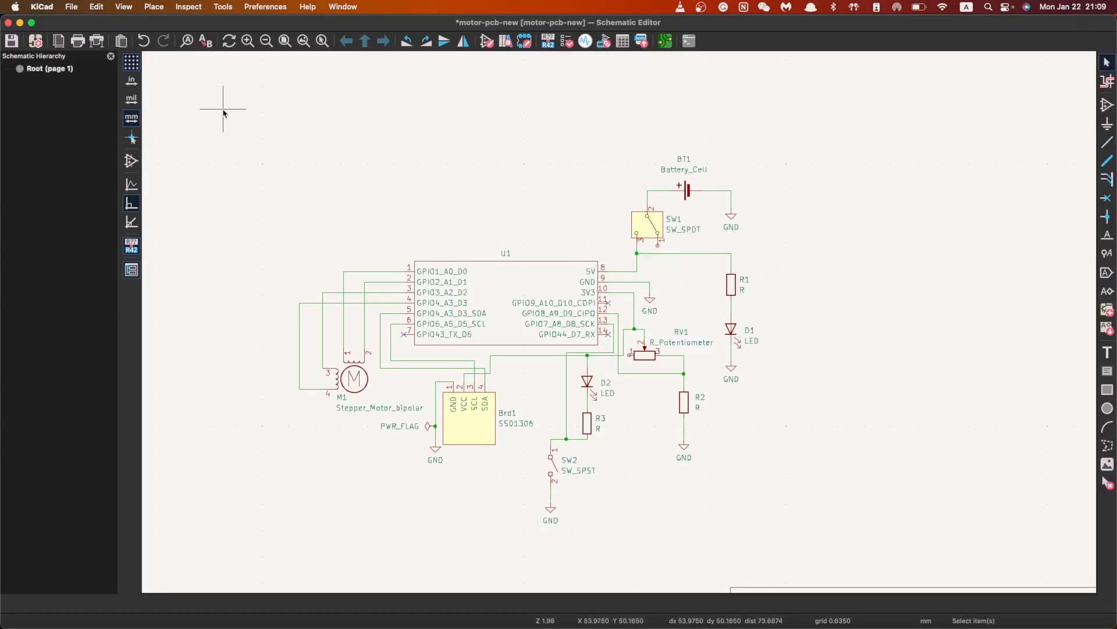
Open Tools > Assign Footprints and select the BT1 Battery_Cell row
left_click(183, 7)
mouse_move(223, 7)
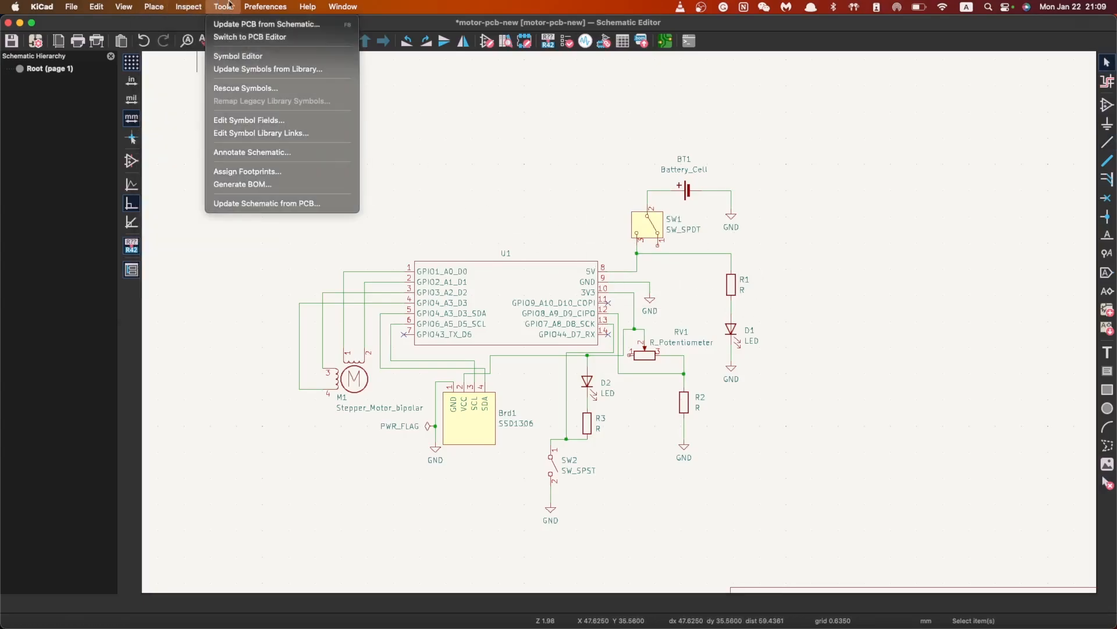
left_click(249, 172)
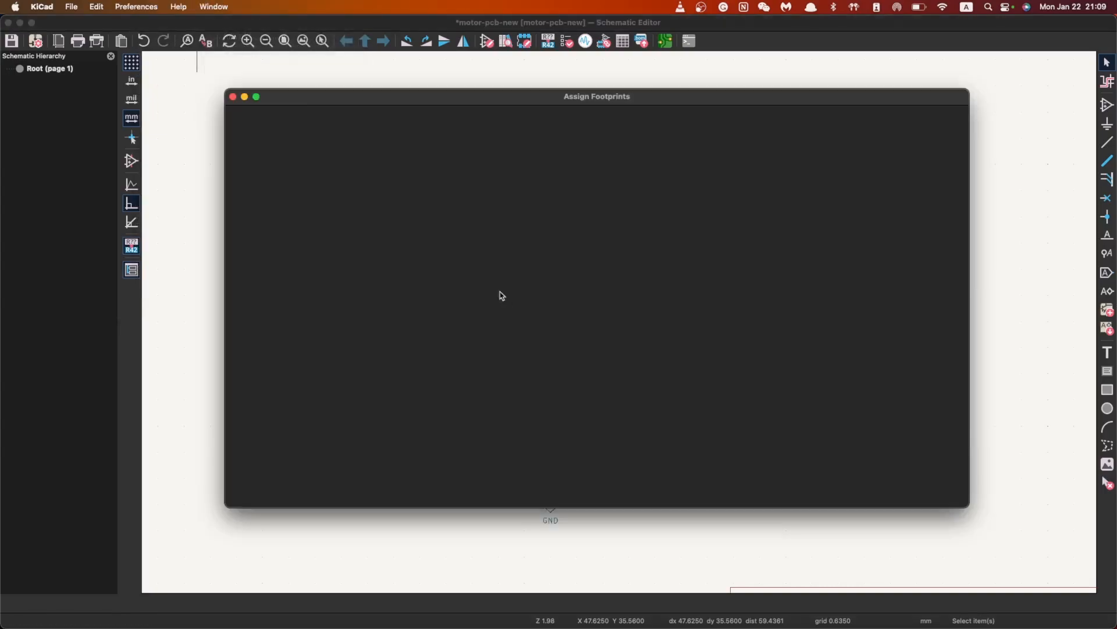
left_click(469, 184)
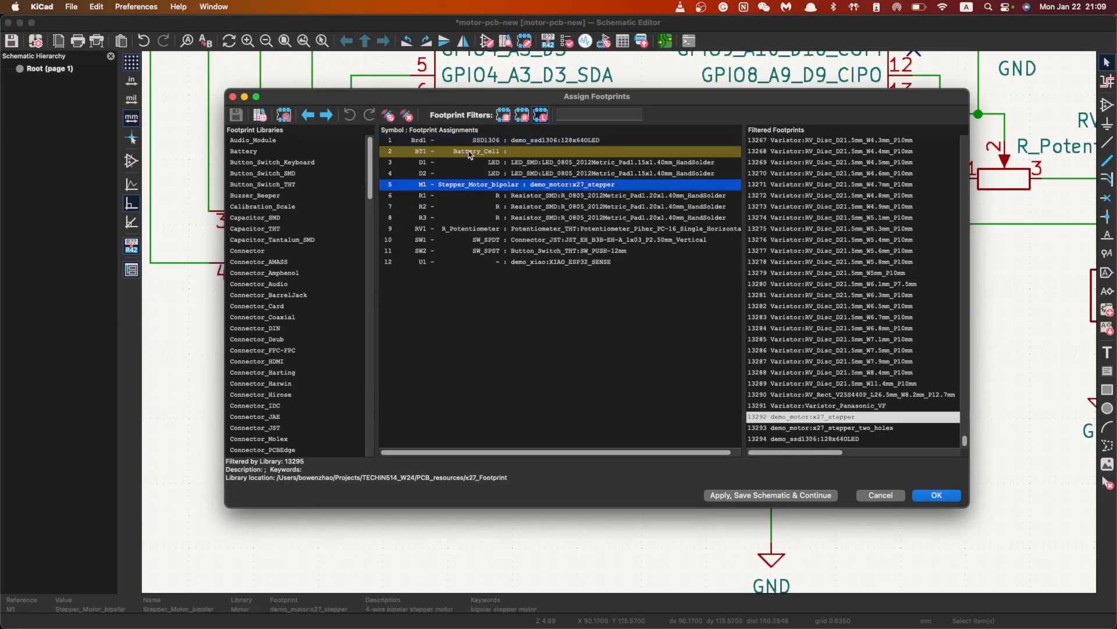
left_click(472, 151)
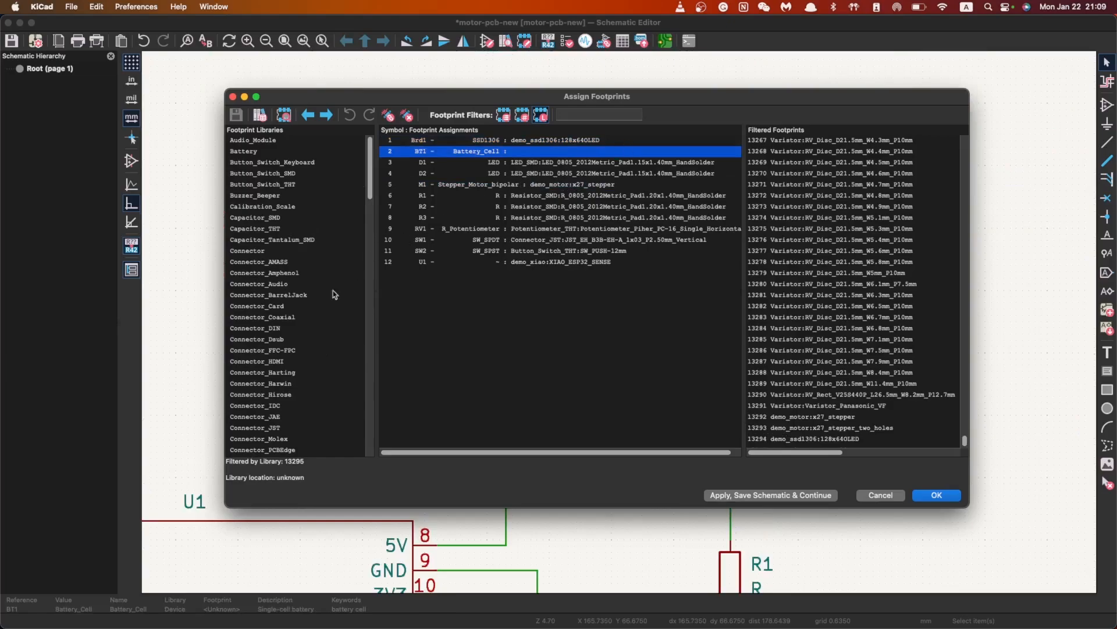
Show only Battery library footprints, trying Keystone_500 then Keystone_105 for BT1
left_click(600, 116)
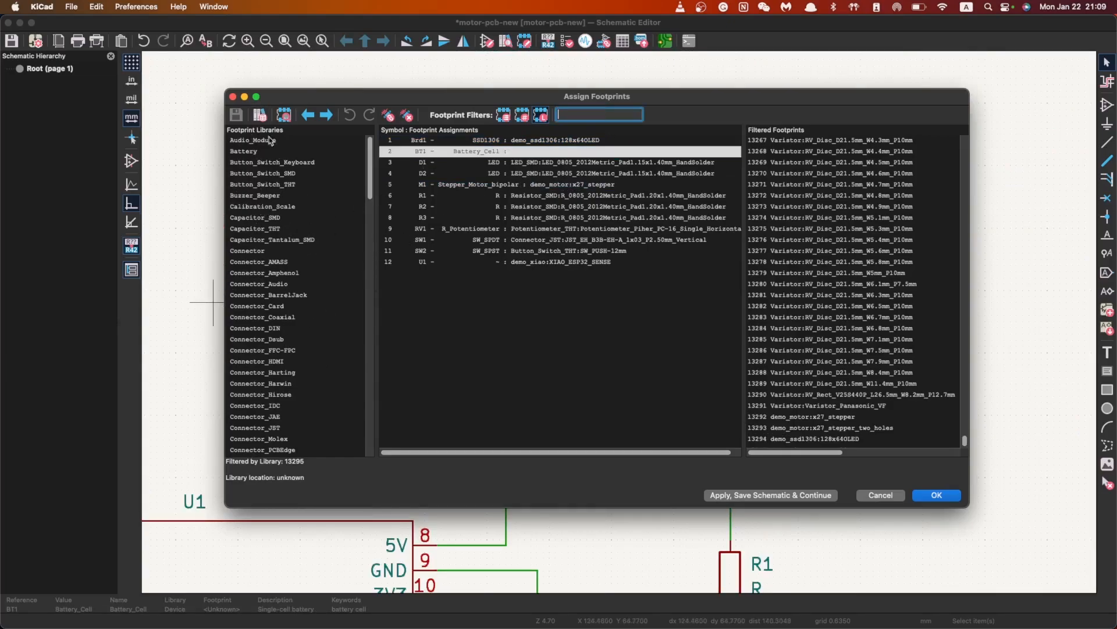
left_click(243, 153)
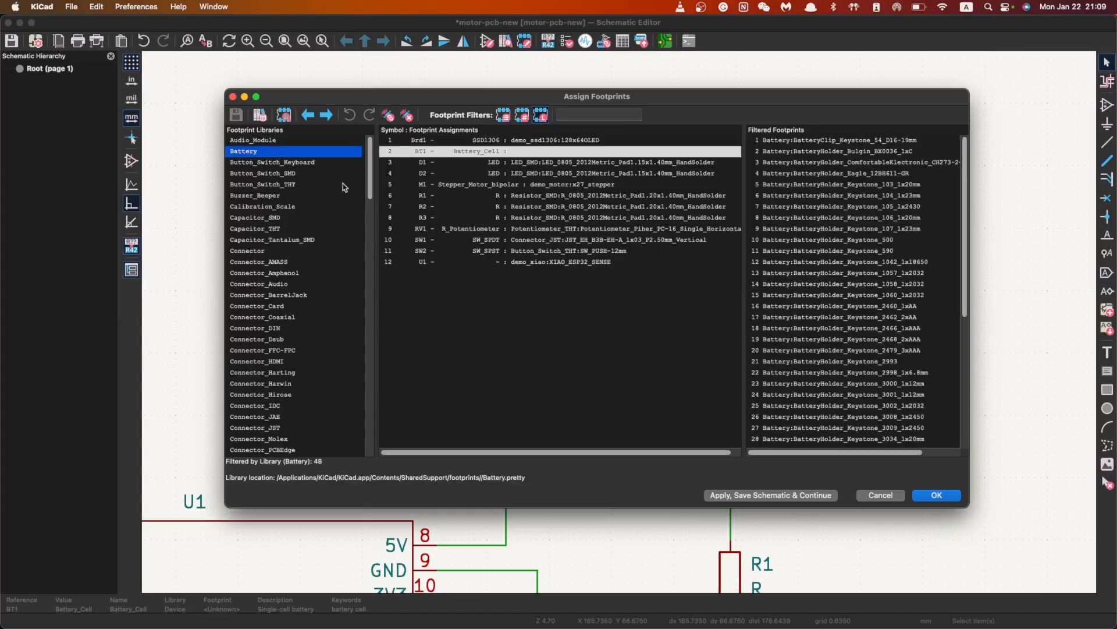
left_click(852, 239)
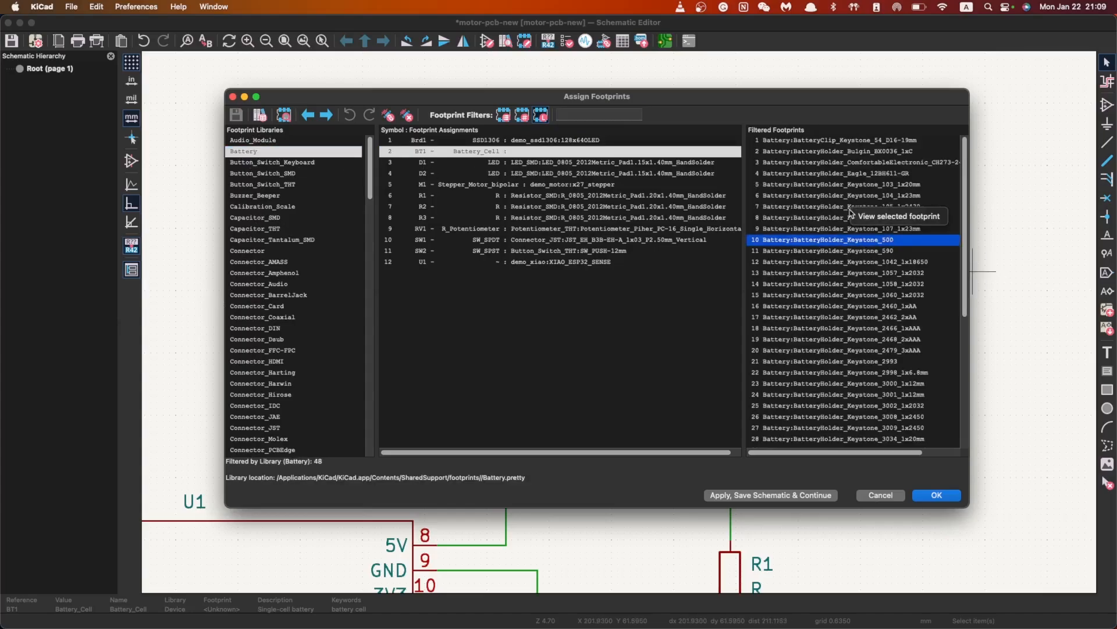
scroll(851, 322, "down", 2)
scroll(850, 302, "up", 2)
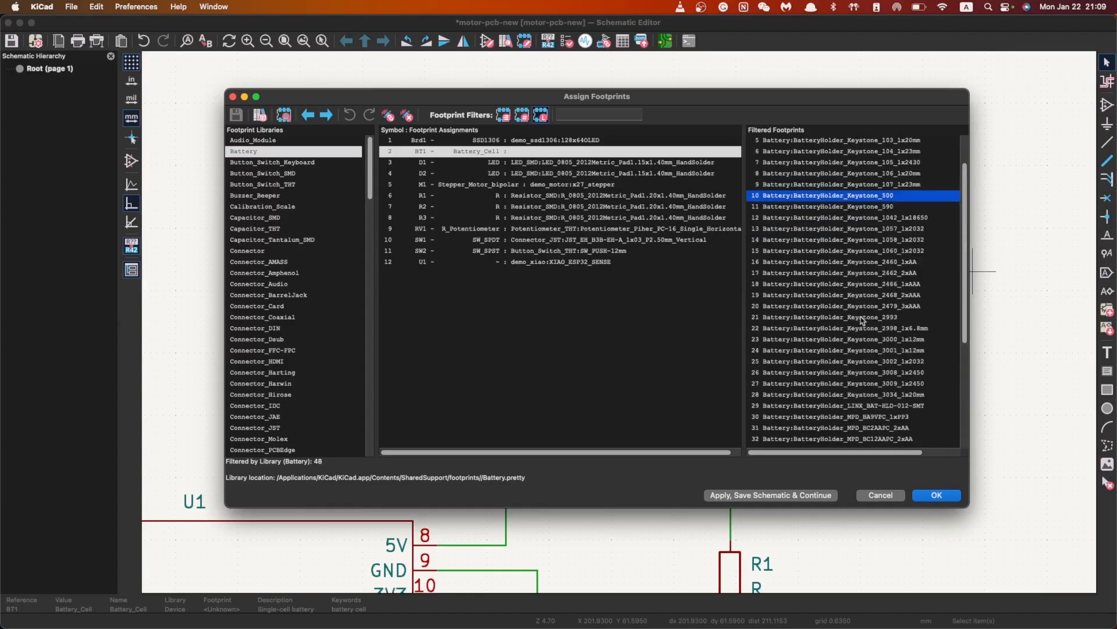
left_click(847, 210)
right_click(871, 196)
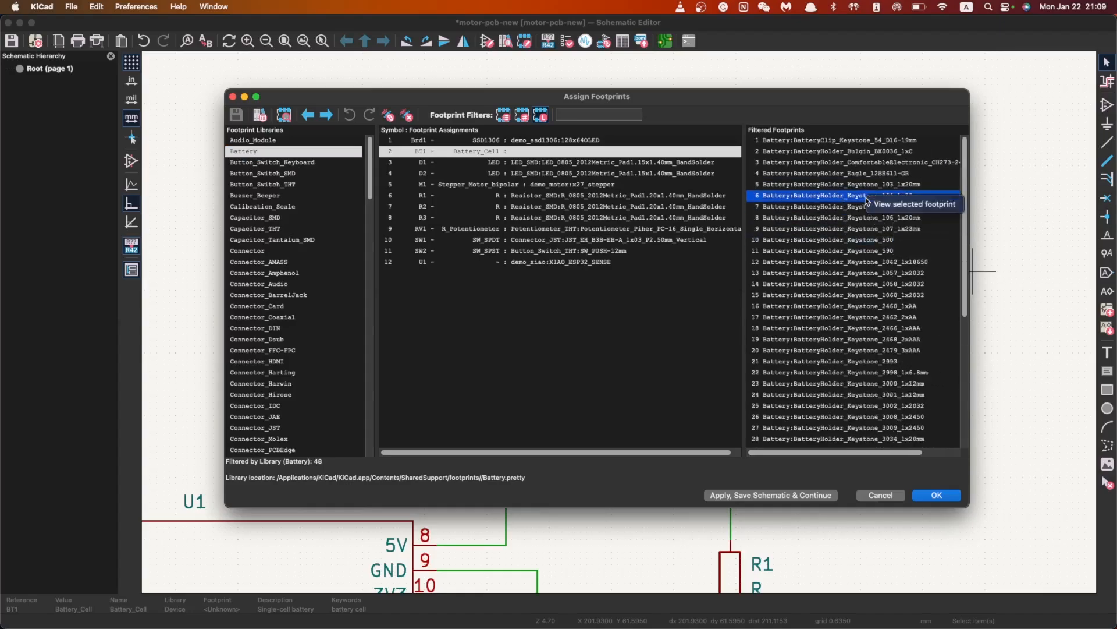
left_click(902, 205)
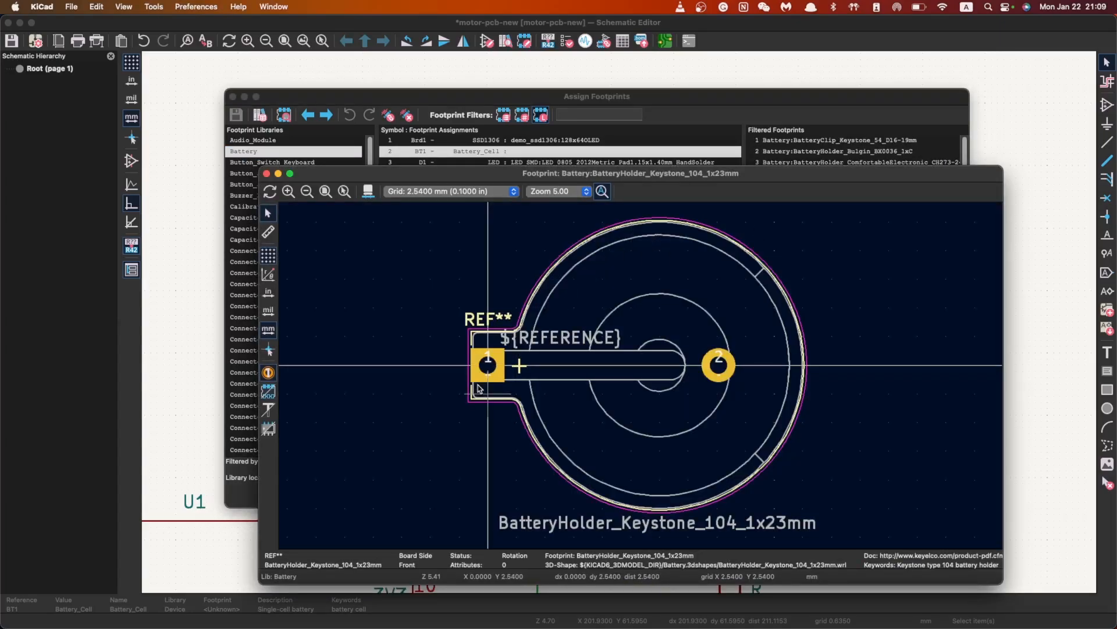
scroll(664, 349, "down", 3)
middle_click_drag(674, 376, 639, 376)
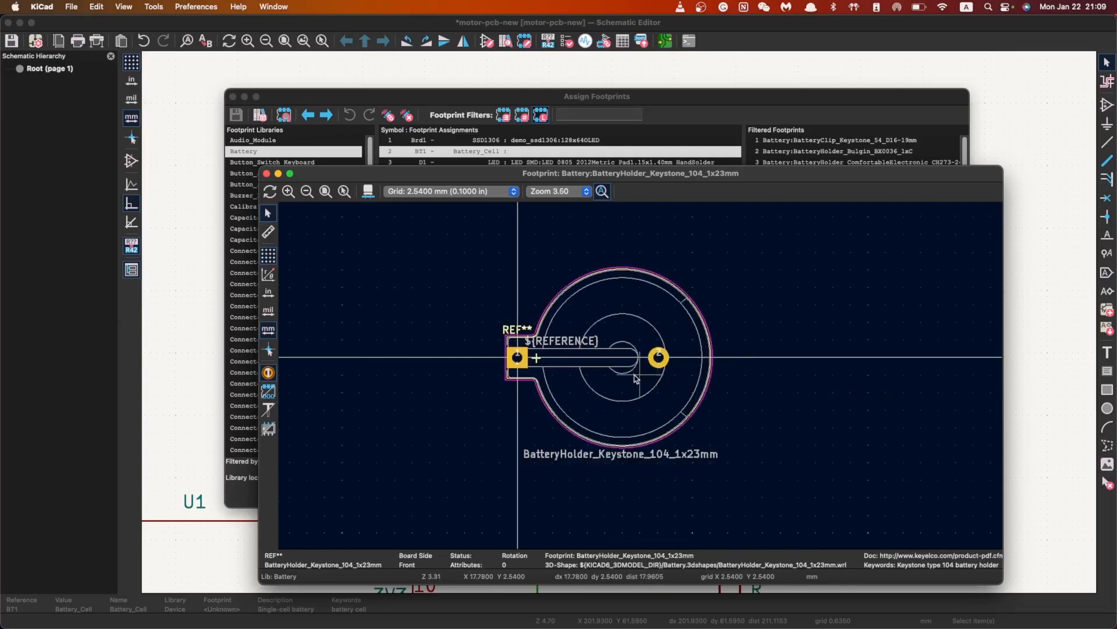
scroll(640, 376, "up", 3)
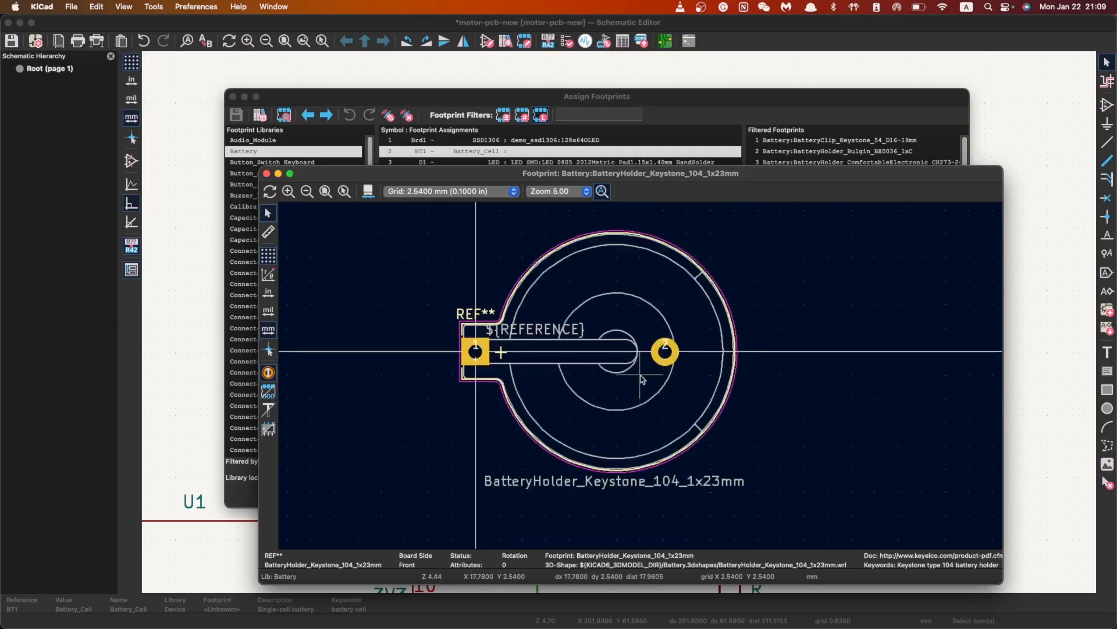
left_click(266, 174)
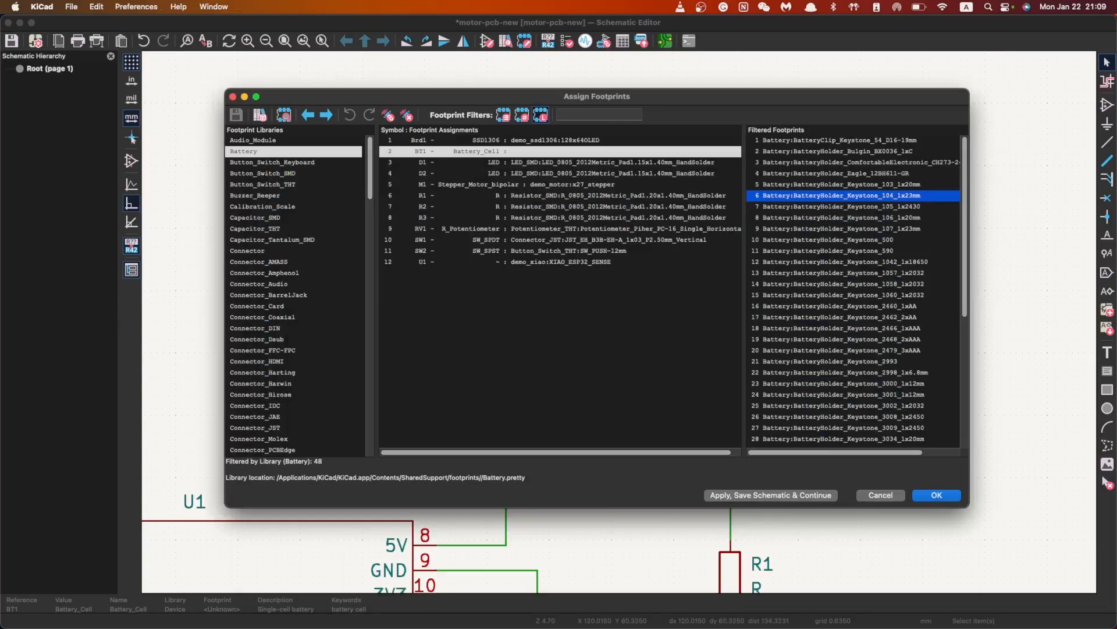
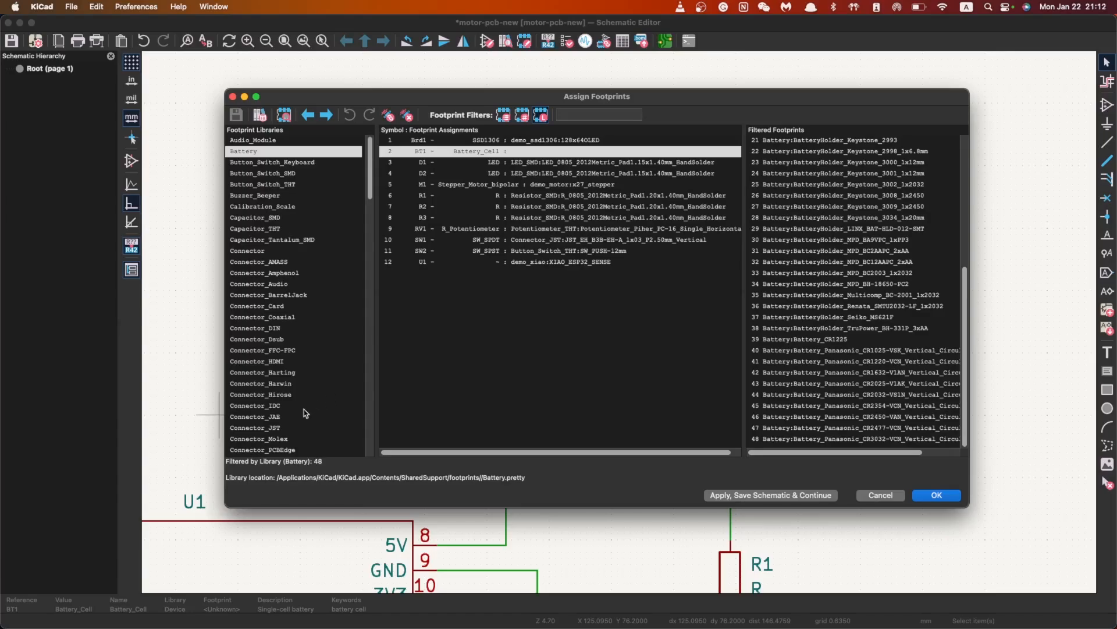
Show only Connector_JST library footprints filtered by '1x02', with the dialog and footprint list widened
left_click(255, 428)
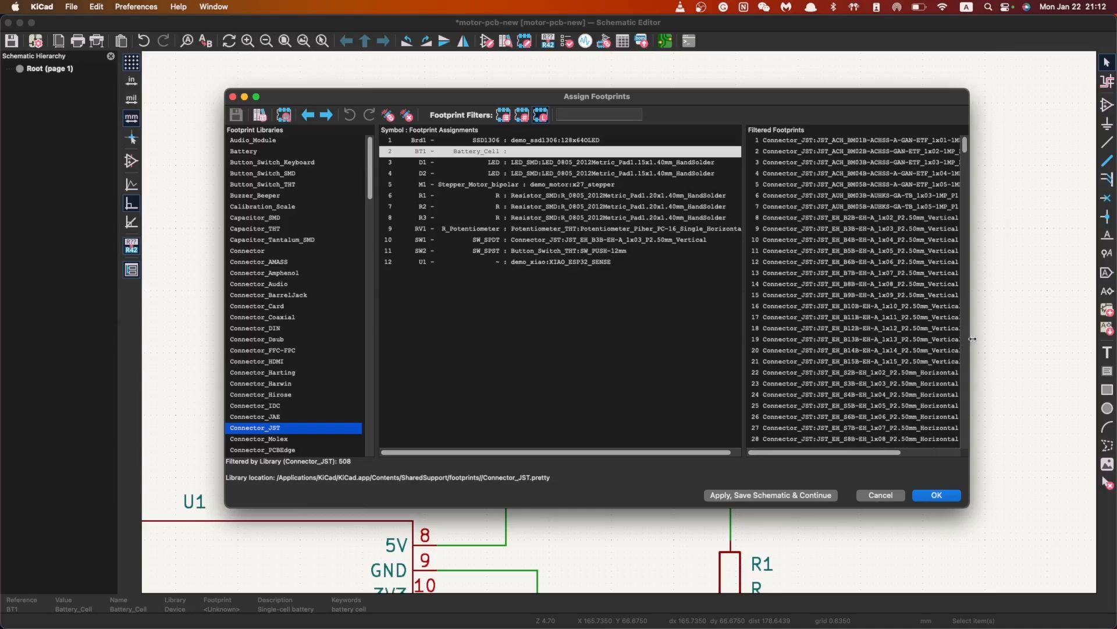
left_click_drag(973, 338, 1033, 340)
left_click_drag(809, 336, 745, 339)
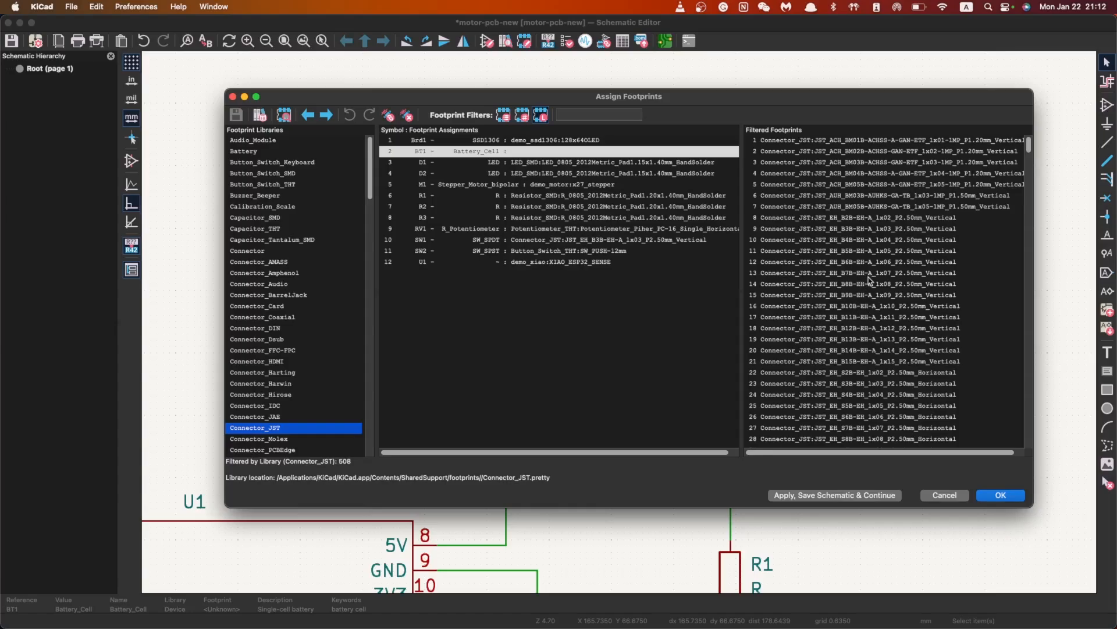
left_click(621, 114)
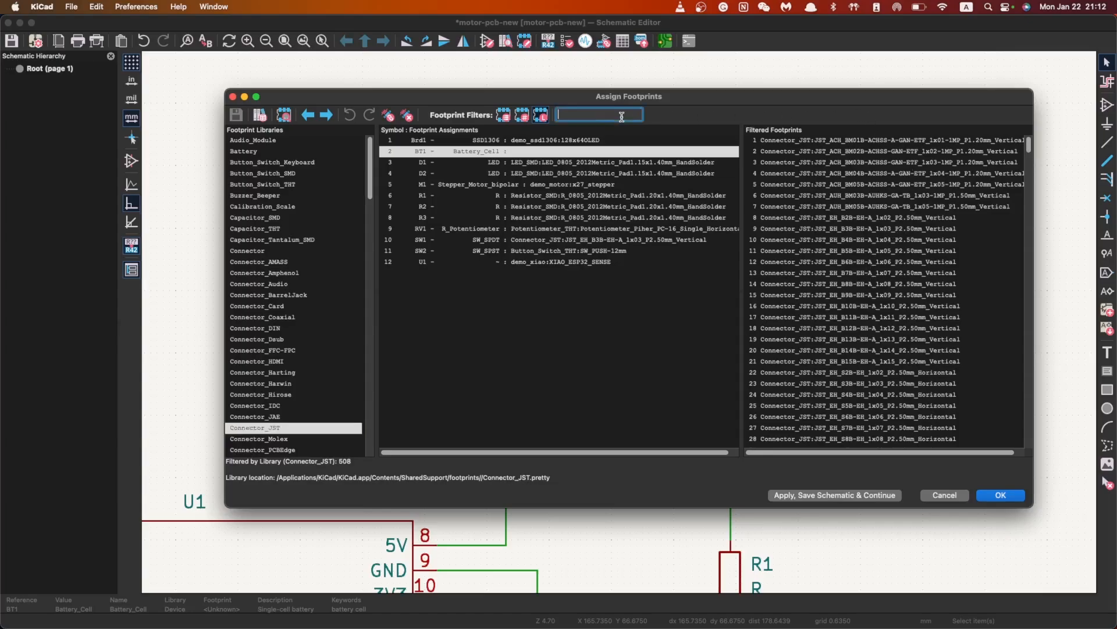
type("1x0")
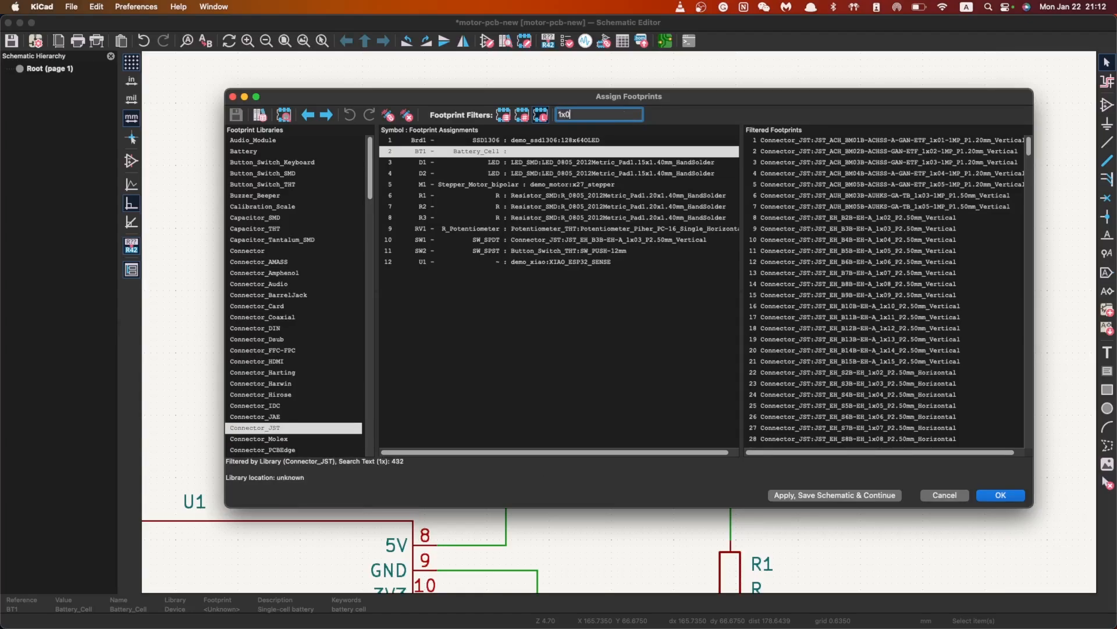
type("2")
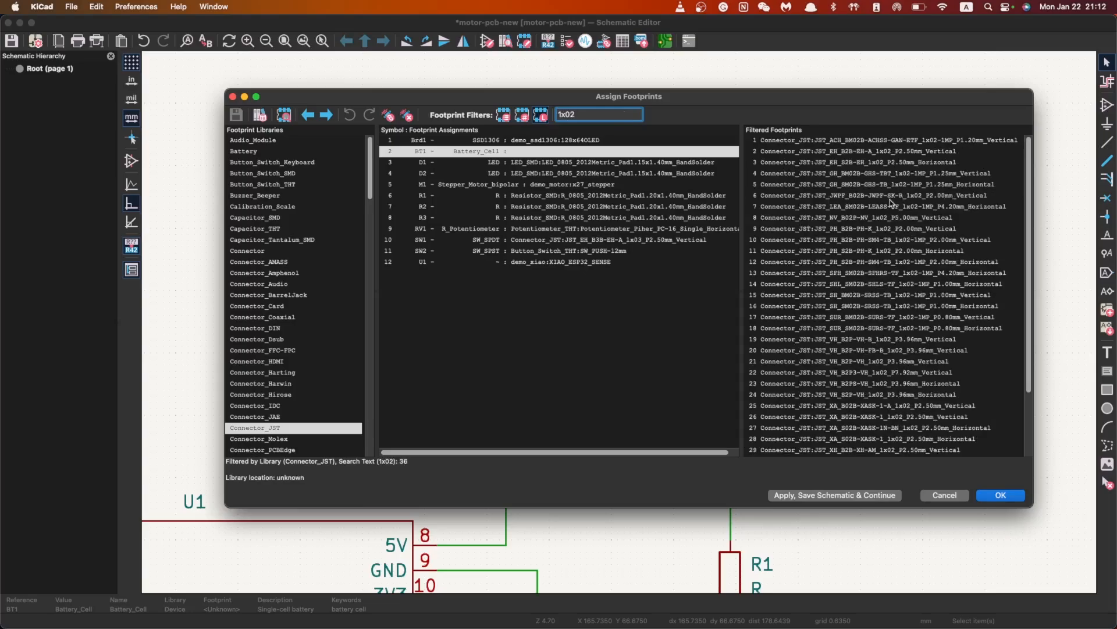
left_click(892, 164)
right_click(894, 165)
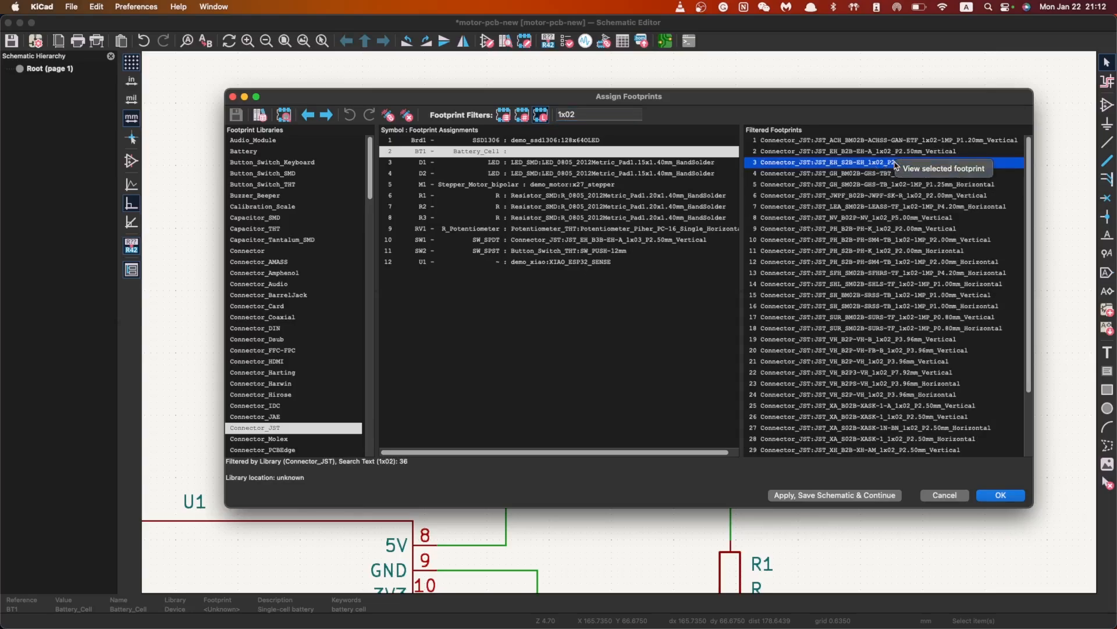
left_click(940, 168)
scroll(641, 379, "down", 1)
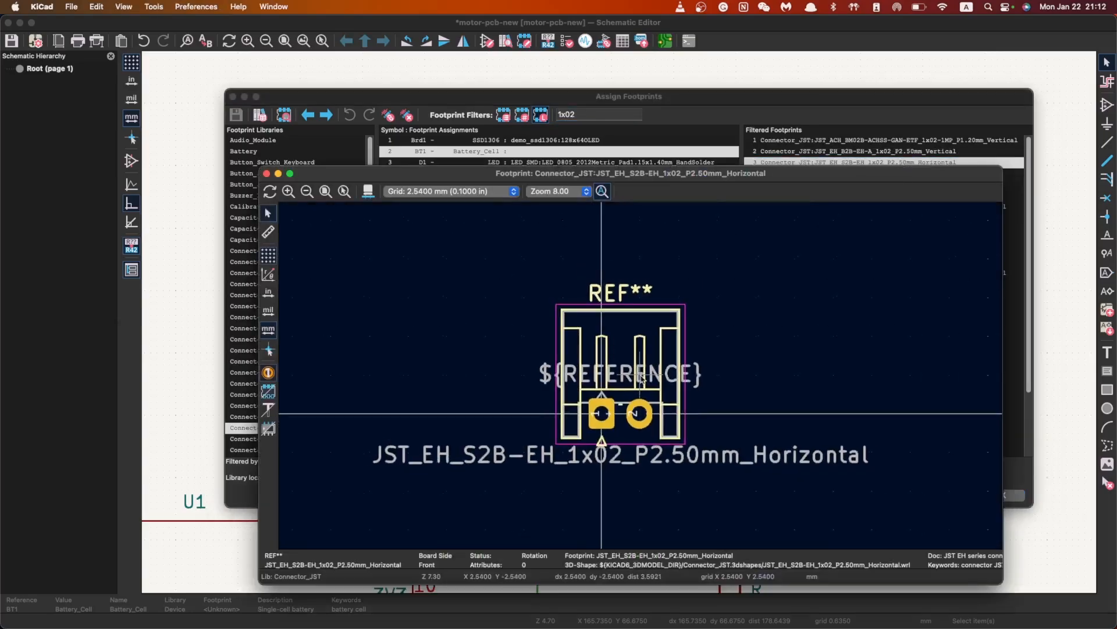
scroll(655, 372, "down", 2)
scroll(656, 375, "up", 3)
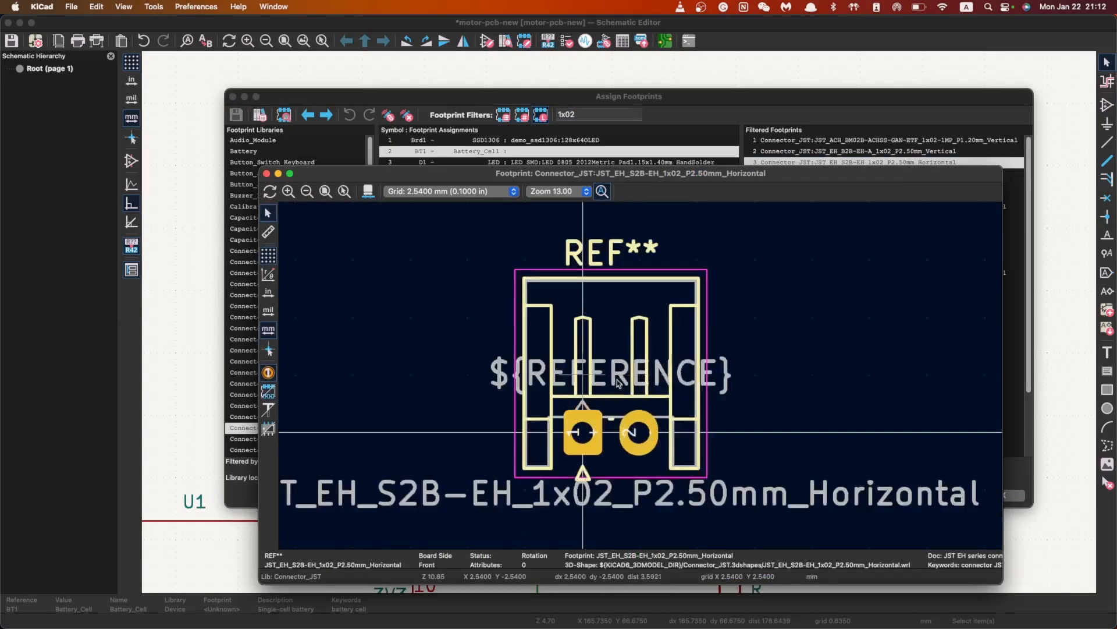
scroll(659, 379, "down", 1)
scroll(652, 381, "down", 1)
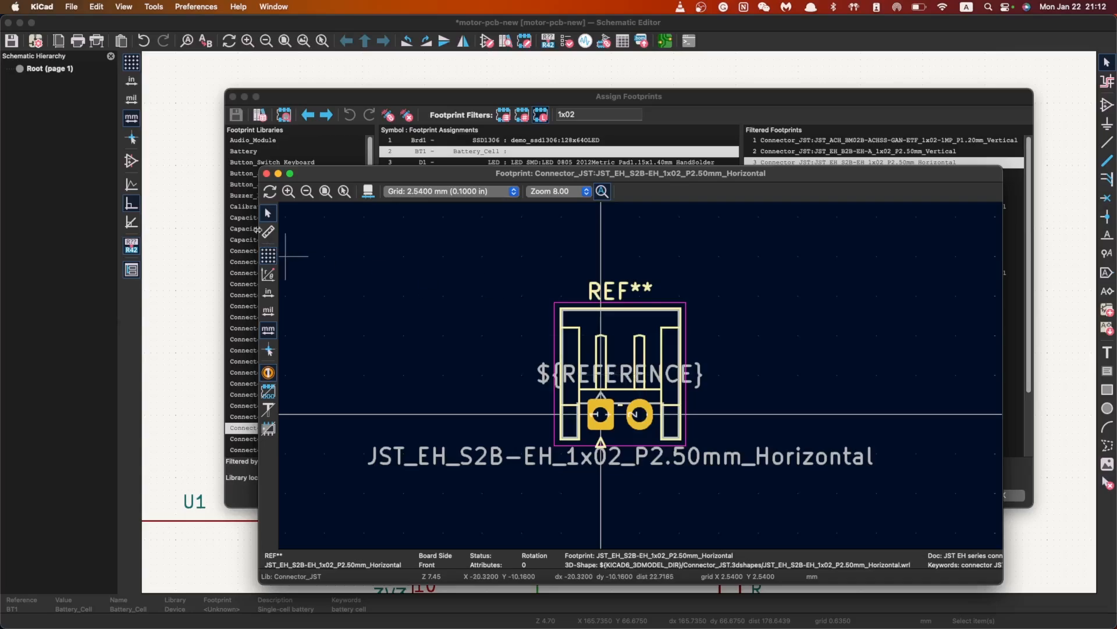
left_click(266, 174)
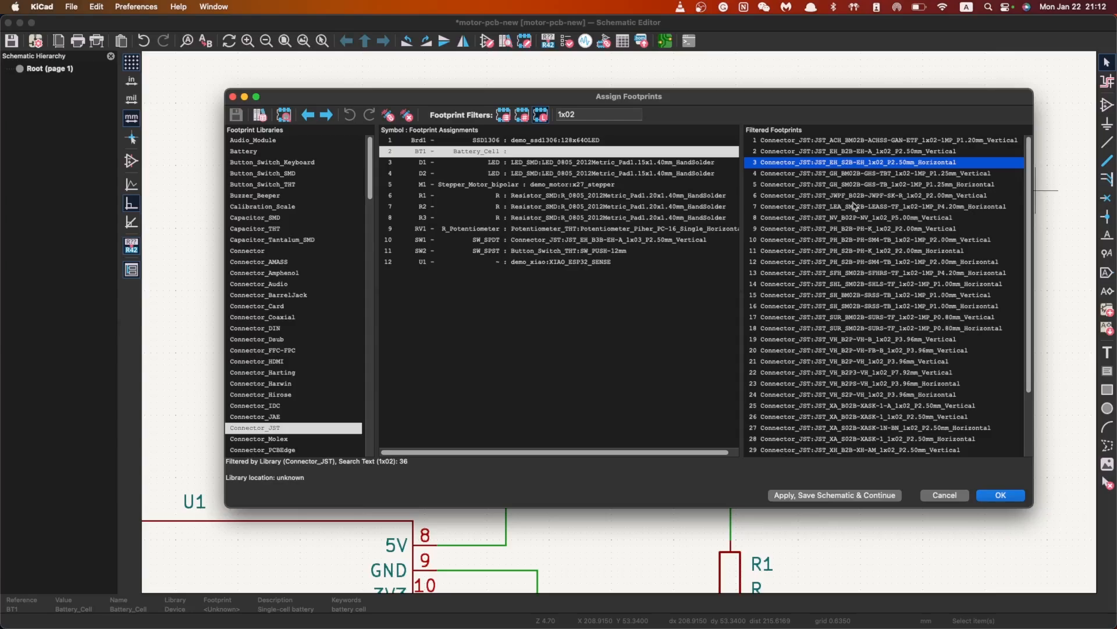
Compare the JWPF and EH candidates, then select the JST NV 5.00 mm vertical footprint
scroll(879, 284, "down", 3)
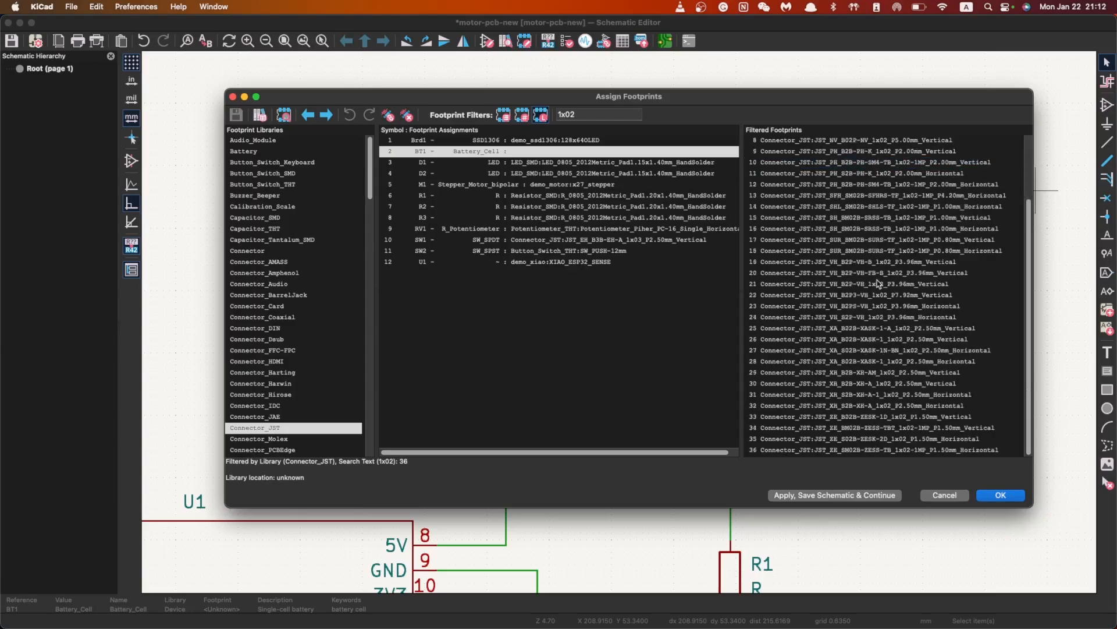
scroll(886, 262, "up", 3)
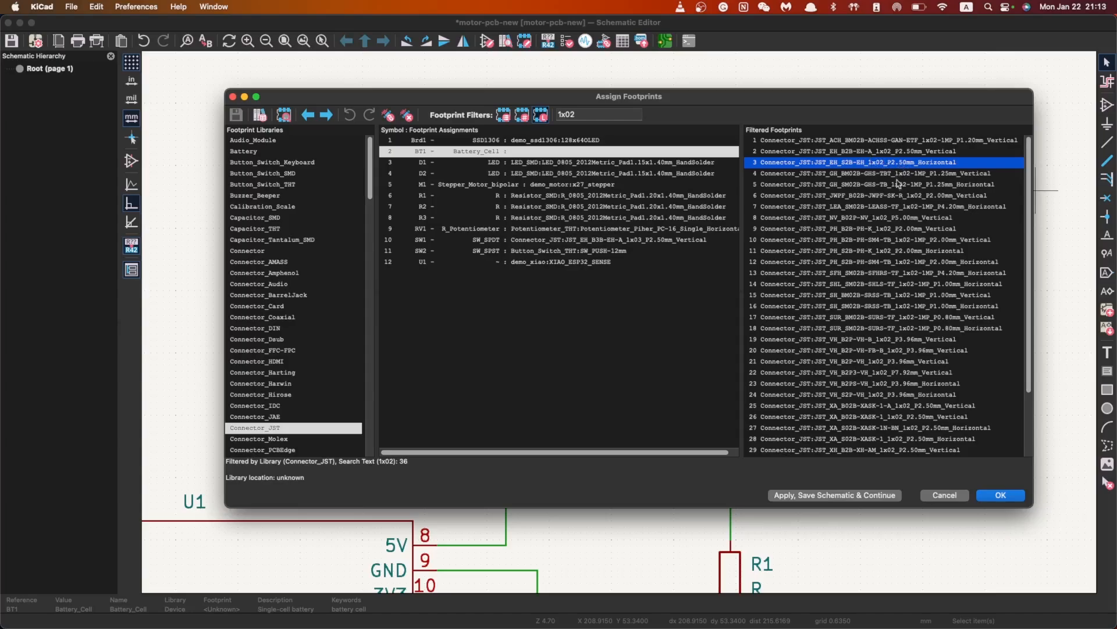
left_click(601, 117)
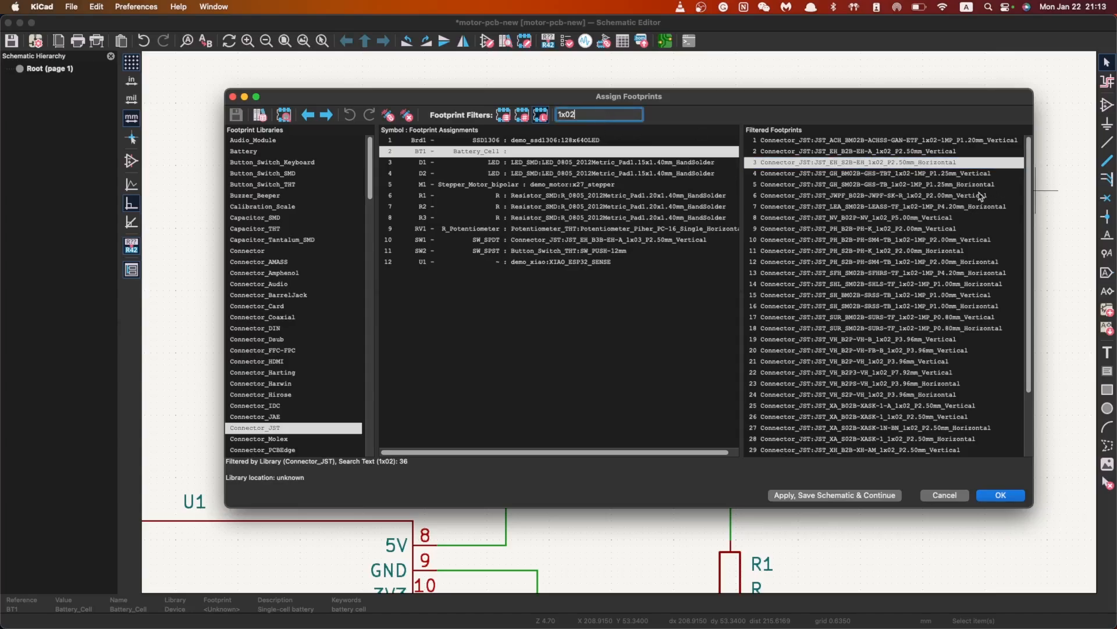
left_click(906, 196)
left_click(912, 163)
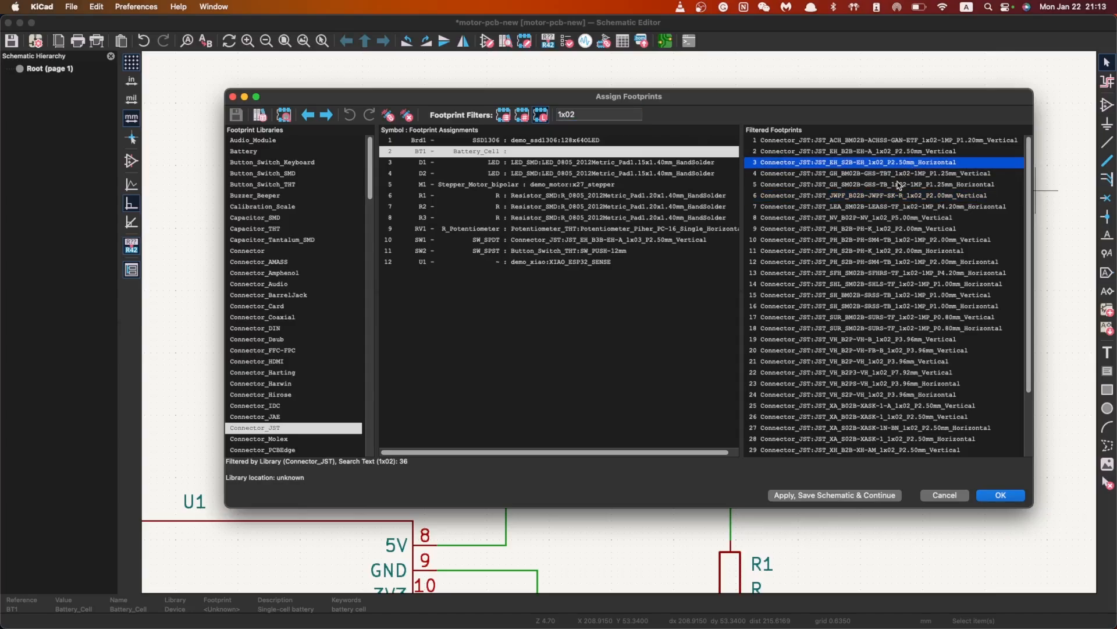
left_click(895, 219)
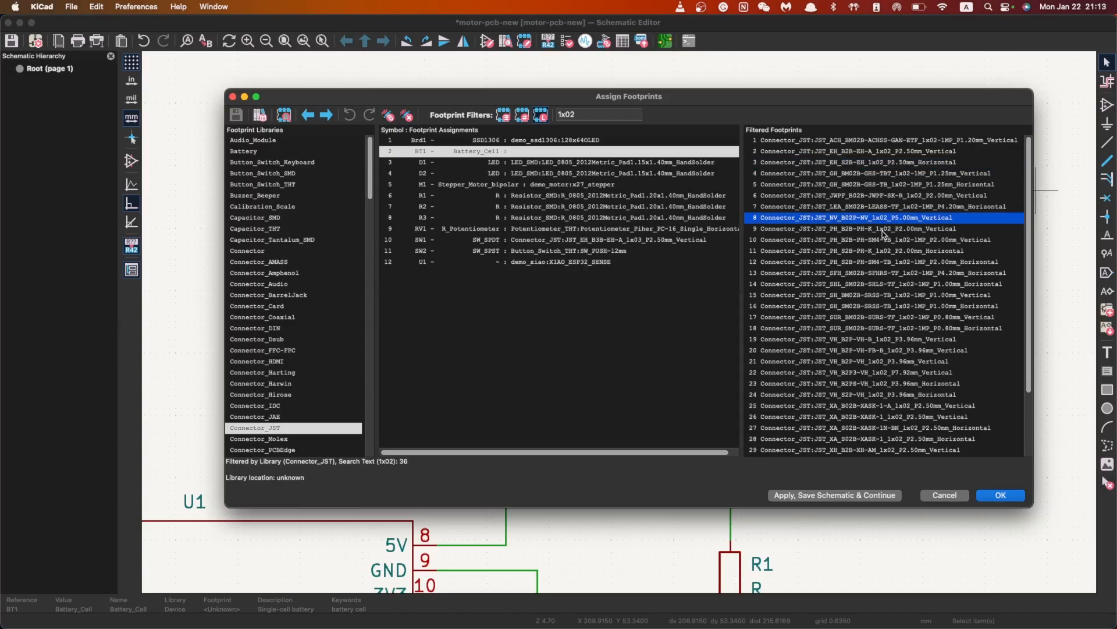
Preview JST_NV_B02P-NV_1x02_P5.00mm_Vertical in the footprint viewer, then assign it to BT1
right_click(881, 224)
left_click(925, 227)
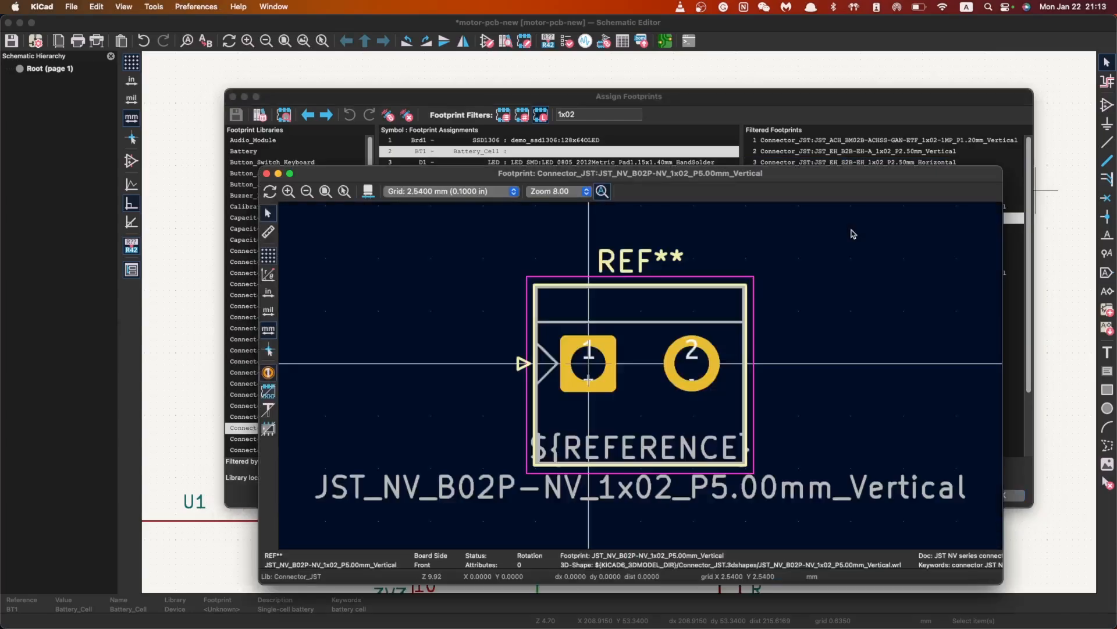
left_click_drag(830, 179, 627, 159)
left_click(891, 224)
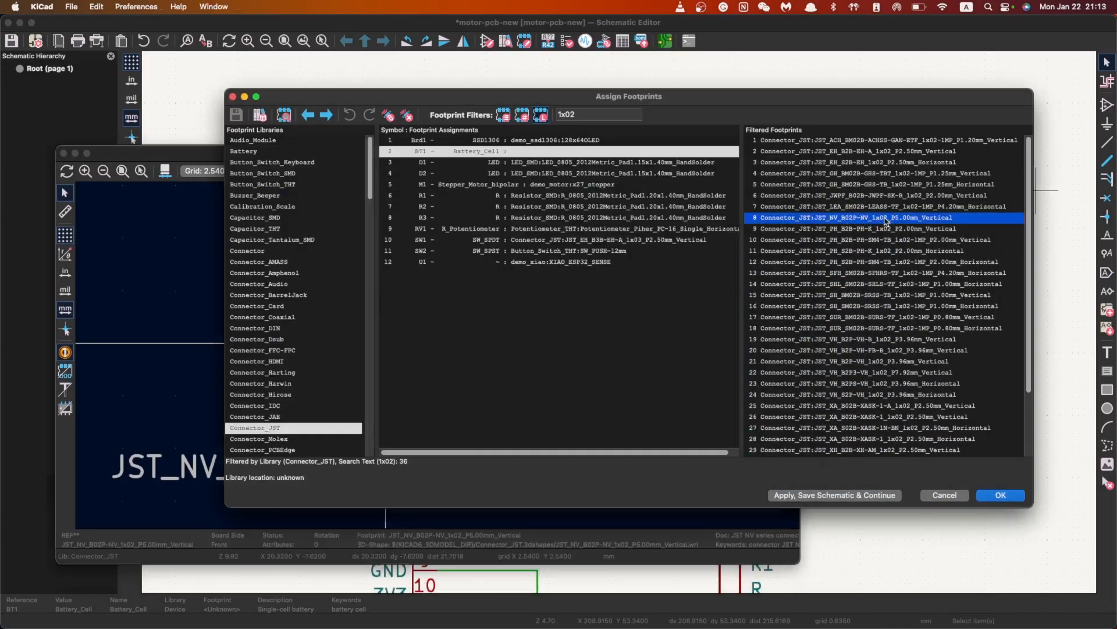
left_click(207, 156)
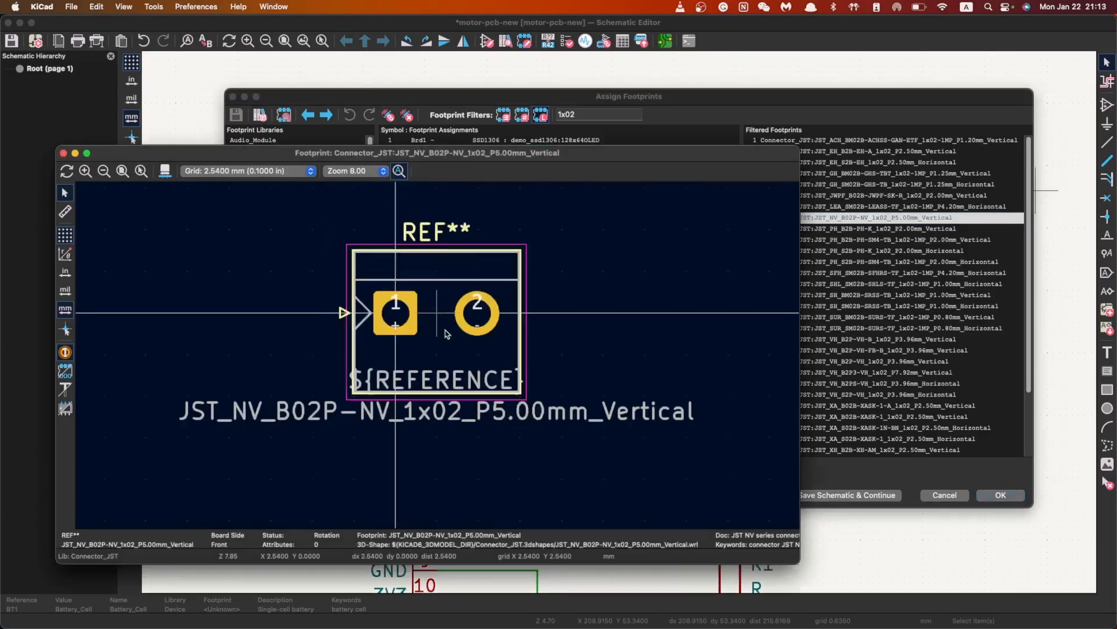
scroll(446, 334, "up", 1)
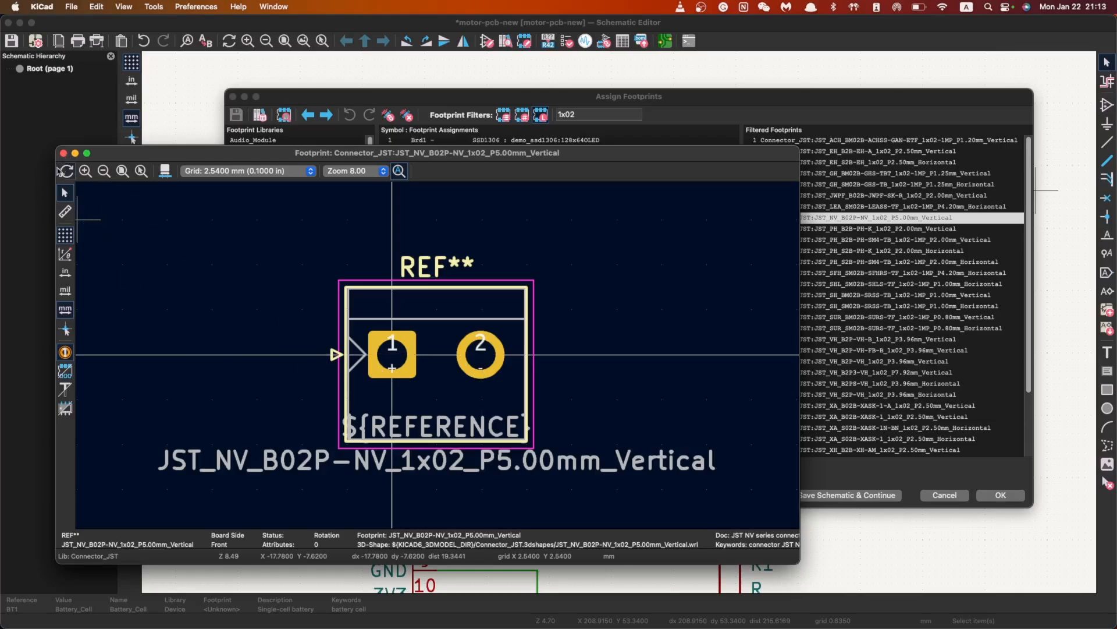
left_click(64, 155)
double_click(891, 223)
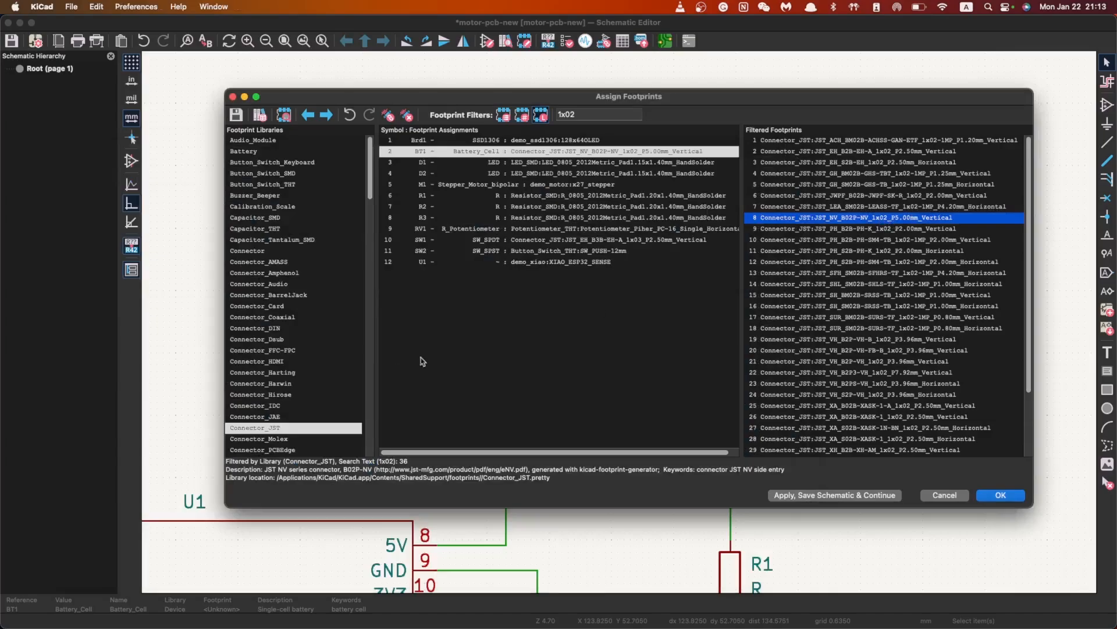
Accept the footprint assignments and return to the schematic
left_click(999, 495)
scroll(621, 327, "down", 5)
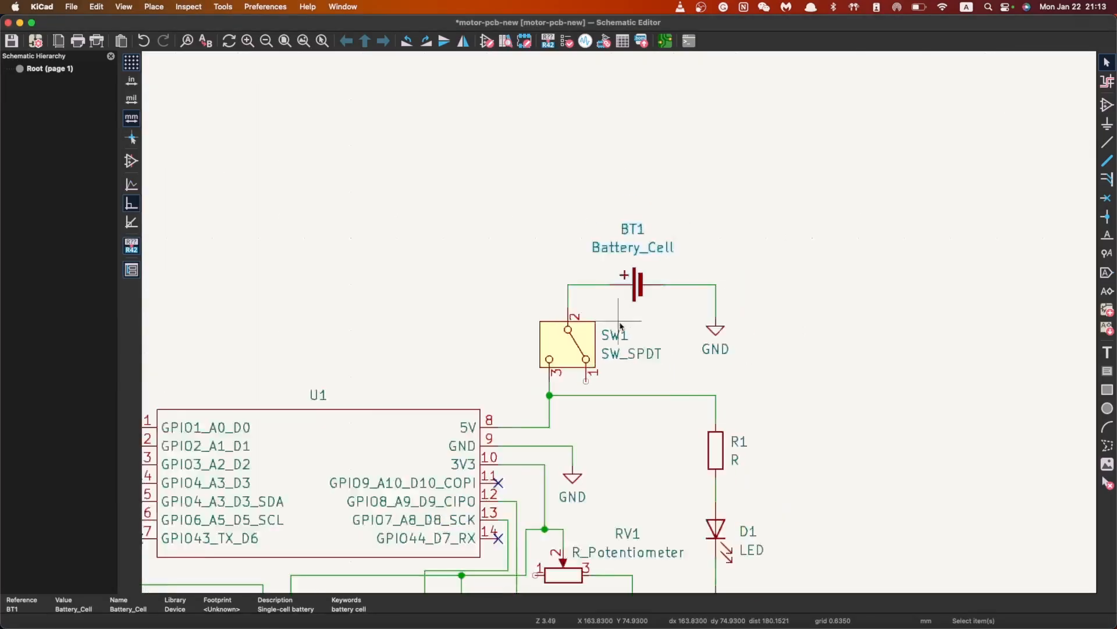
scroll(620, 327, "down", 2)
scroll(675, 425, "up", 2)
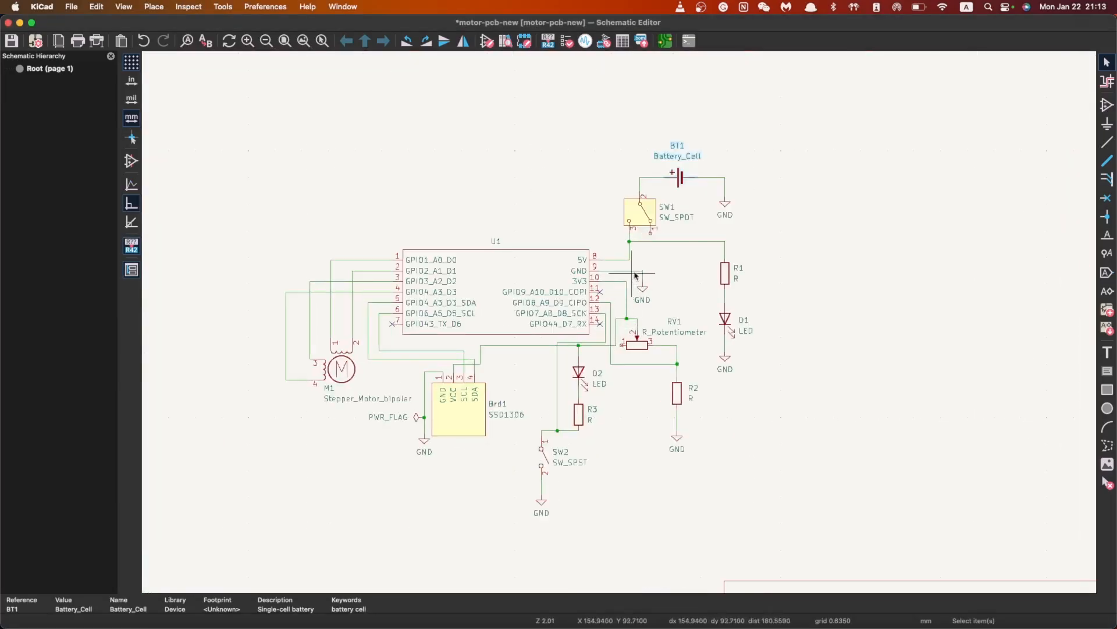
scroll(677, 204, "up", 3)
scroll(554, 412, "down", 1)
scroll(654, 267, "up", 2)
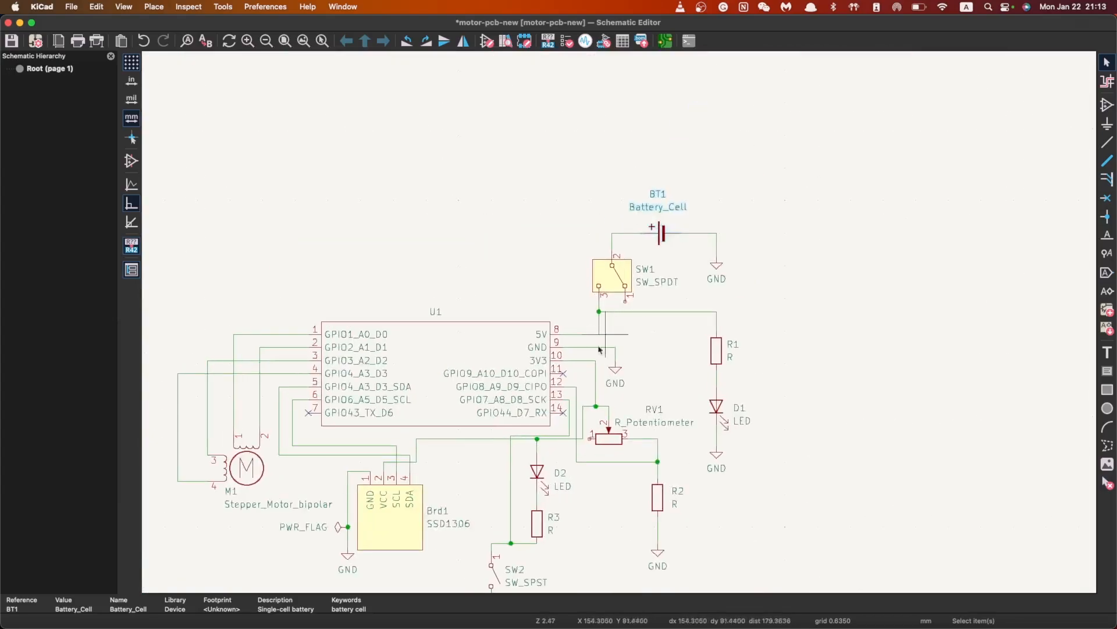
scroll(598, 355, "down", 1)
scroll(612, 308, "down", 1)
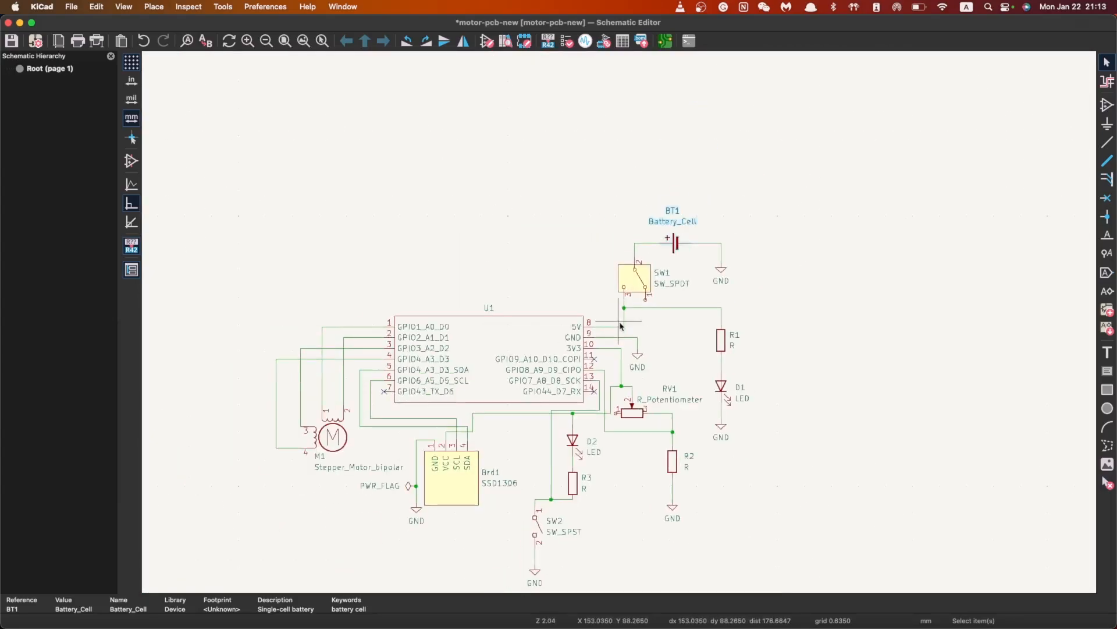
scroll(559, 400, "up", 1)
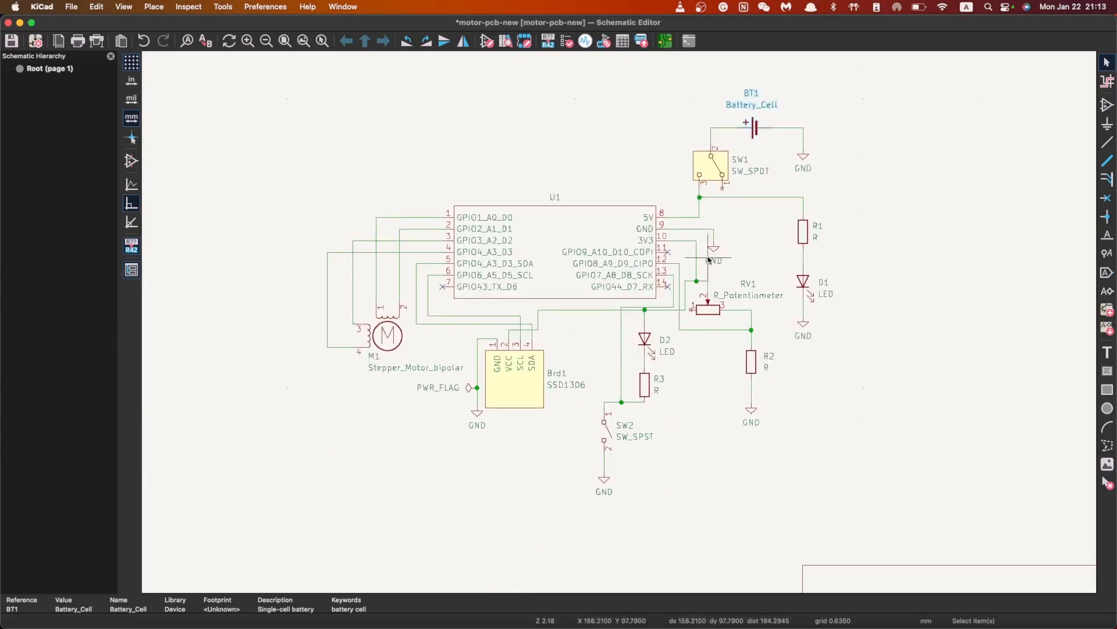
scroll(690, 254, "up", 1)
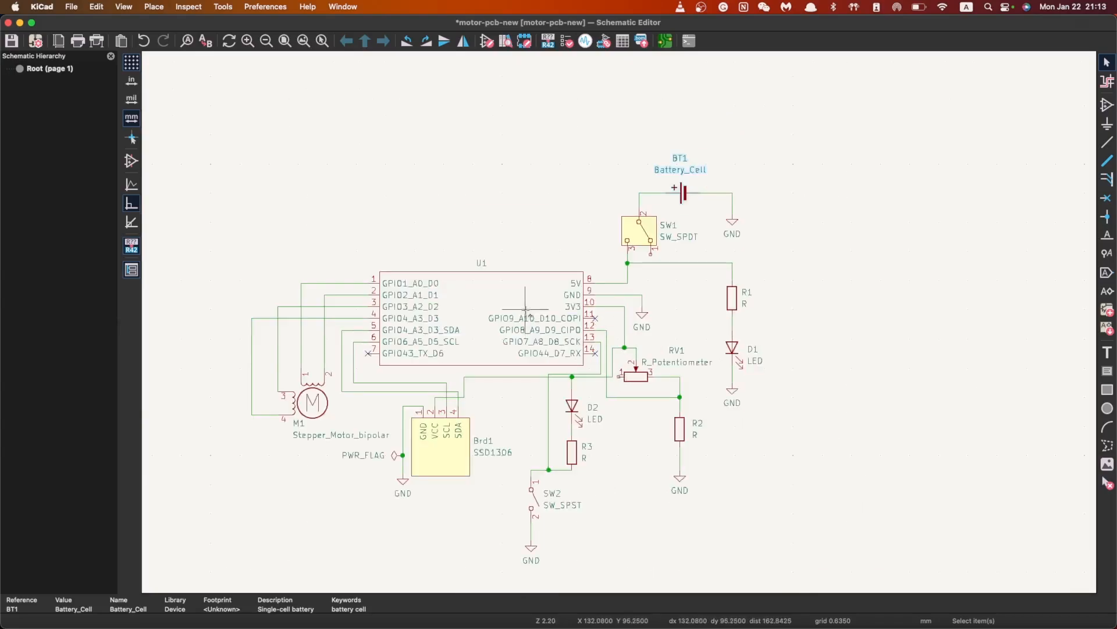
Save the motor-pcb-new schematic and open the board in the PCB editor
key("super+s")
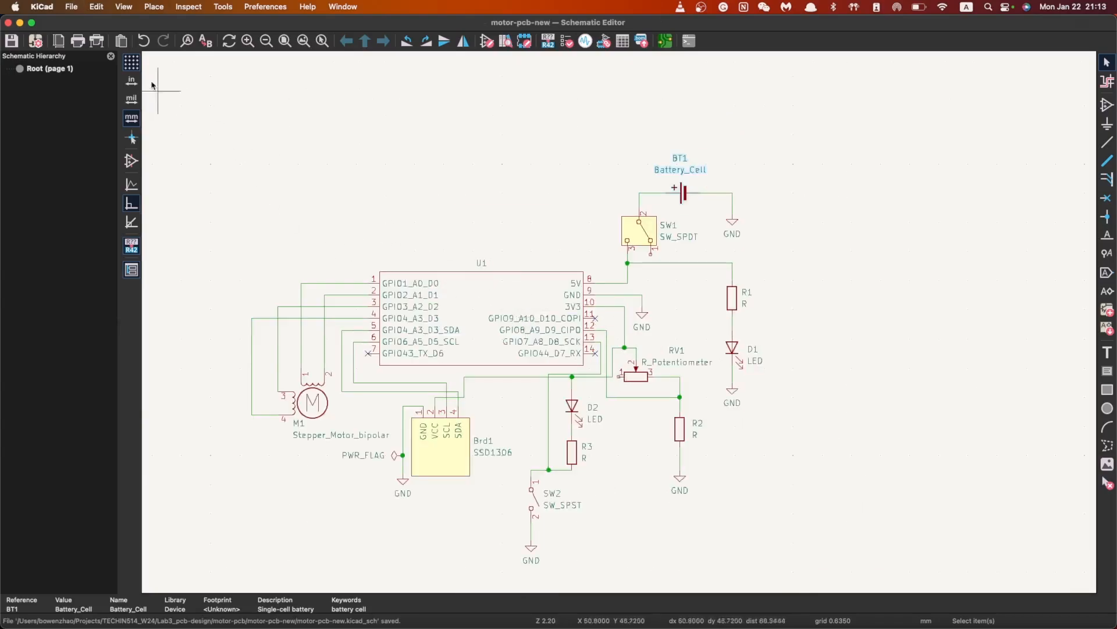
left_click(666, 40)
scroll(445, 273, "down", 1)
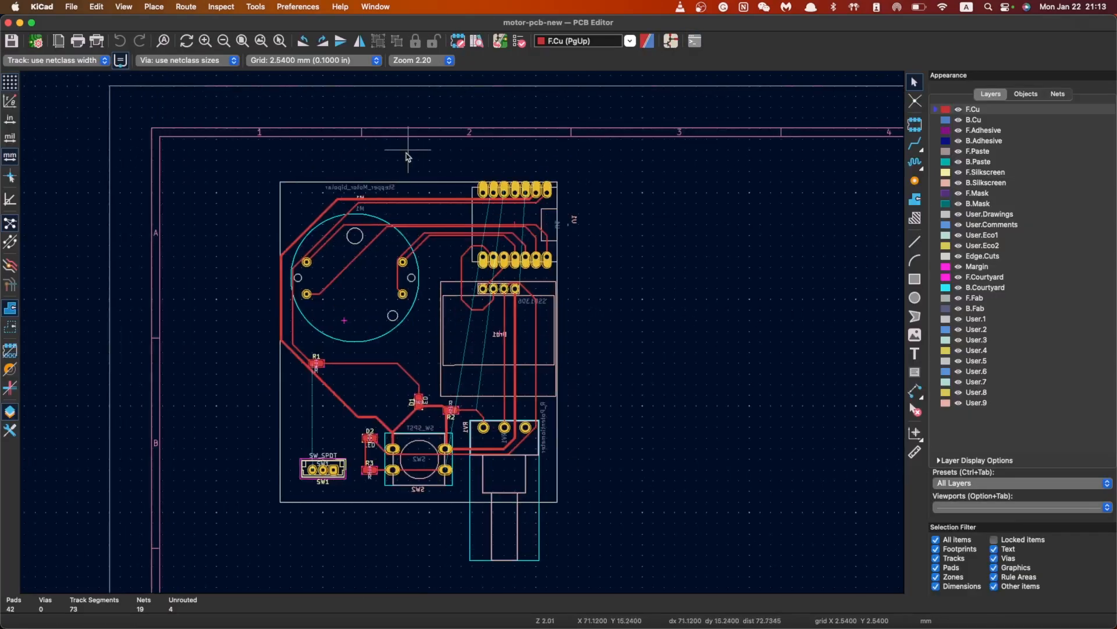
Update the PCB from the schematic and drop the new BT1 footprint just above SW1
left_click(502, 42)
left_click(850, 459)
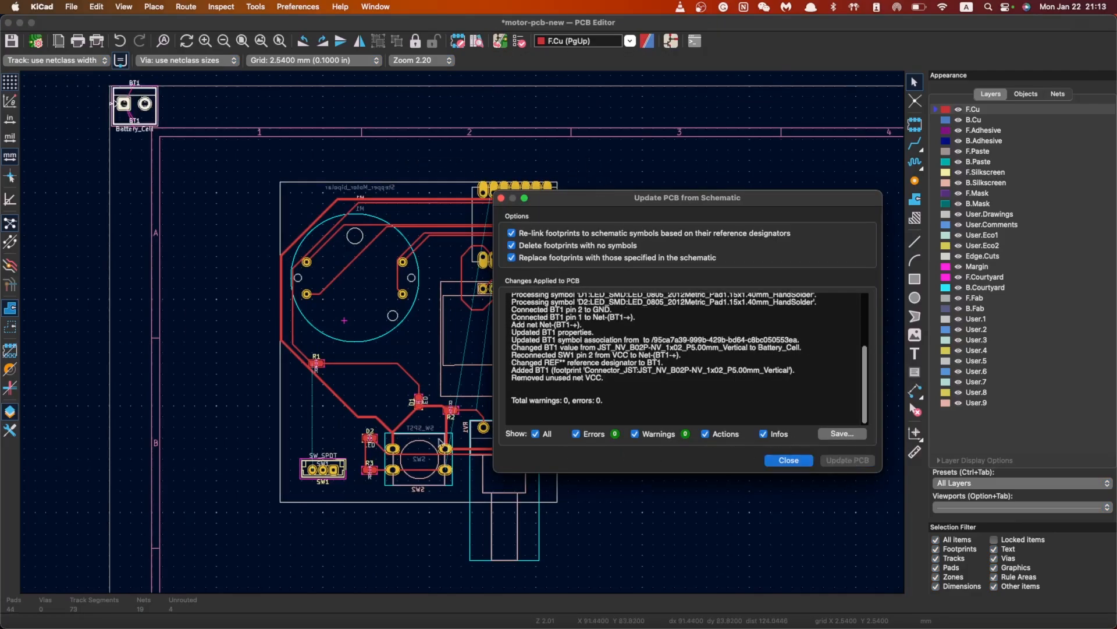
left_click(789, 460)
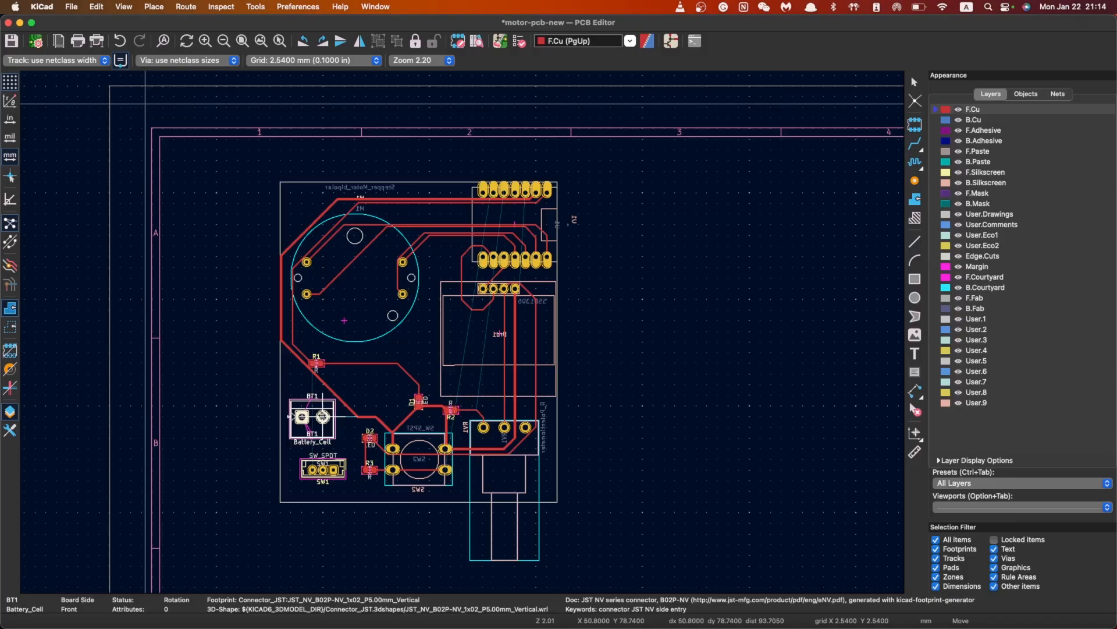
left_click(290, 416)
scroll(464, 336, "up", 3)
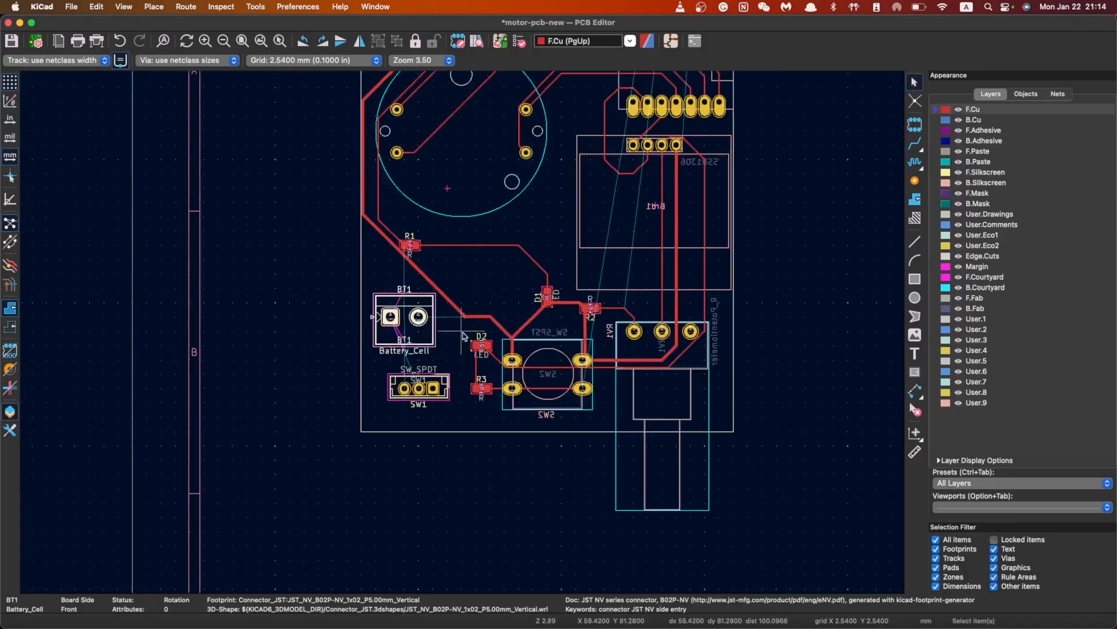
scroll(464, 336, "down", 4)
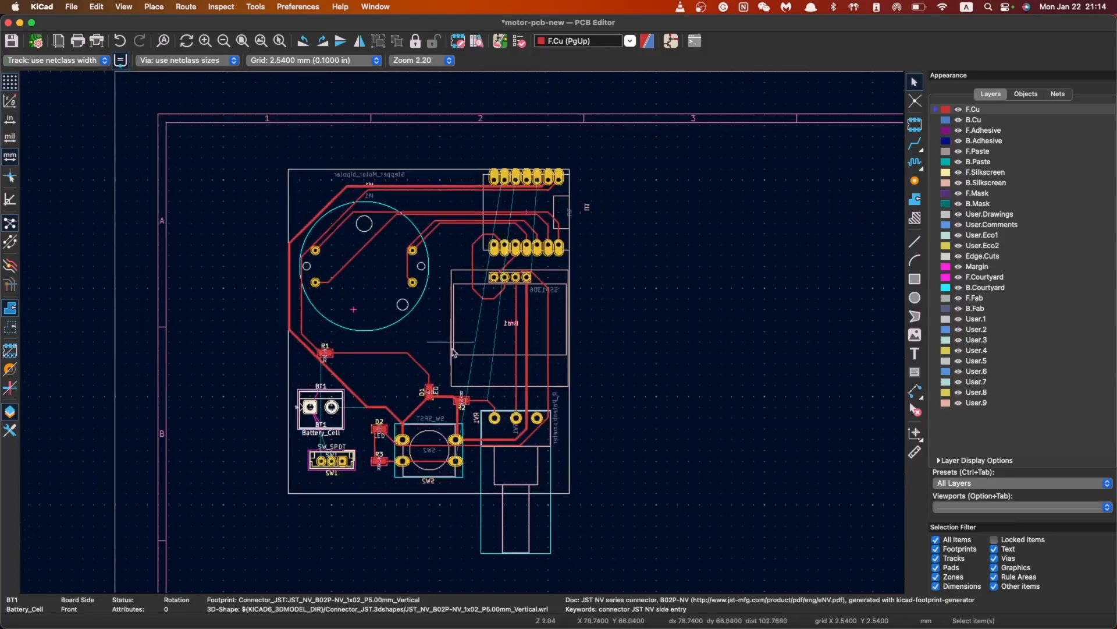
scroll(453, 352, "up", 1)
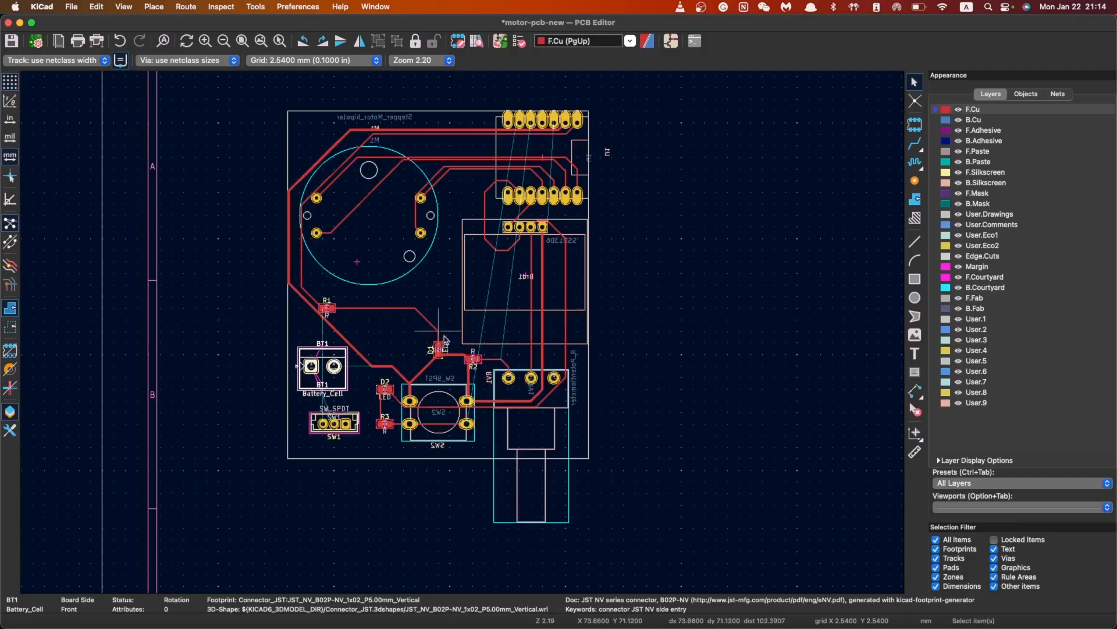
scroll(461, 205, "down", 1)
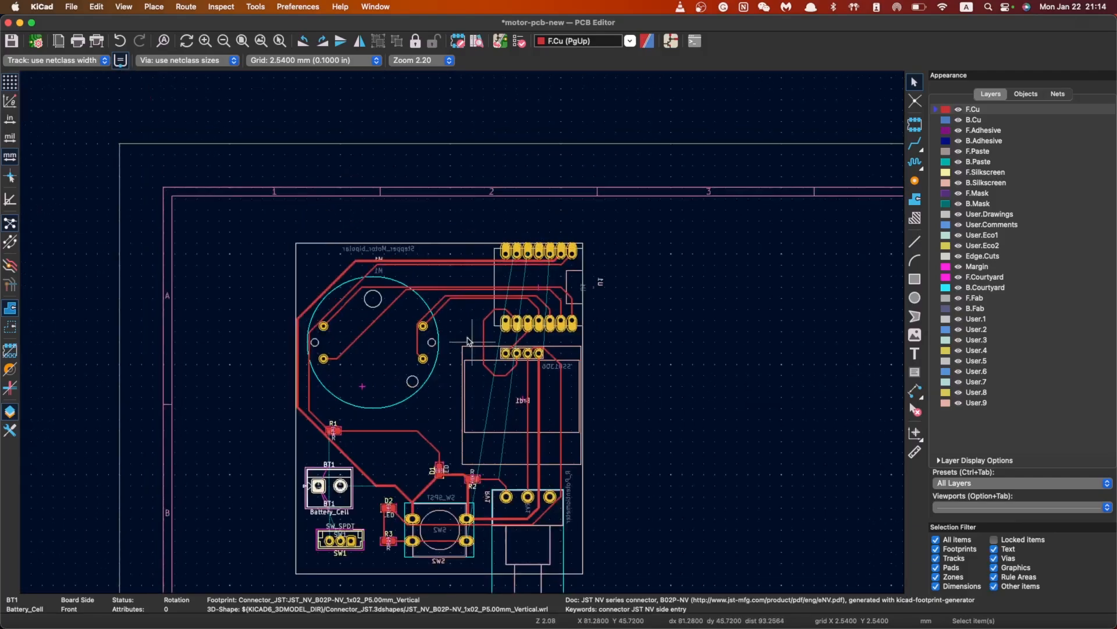
scroll(463, 339, "up", 1)
scroll(442, 437, "down", 1)
scroll(463, 333, "up", 1)
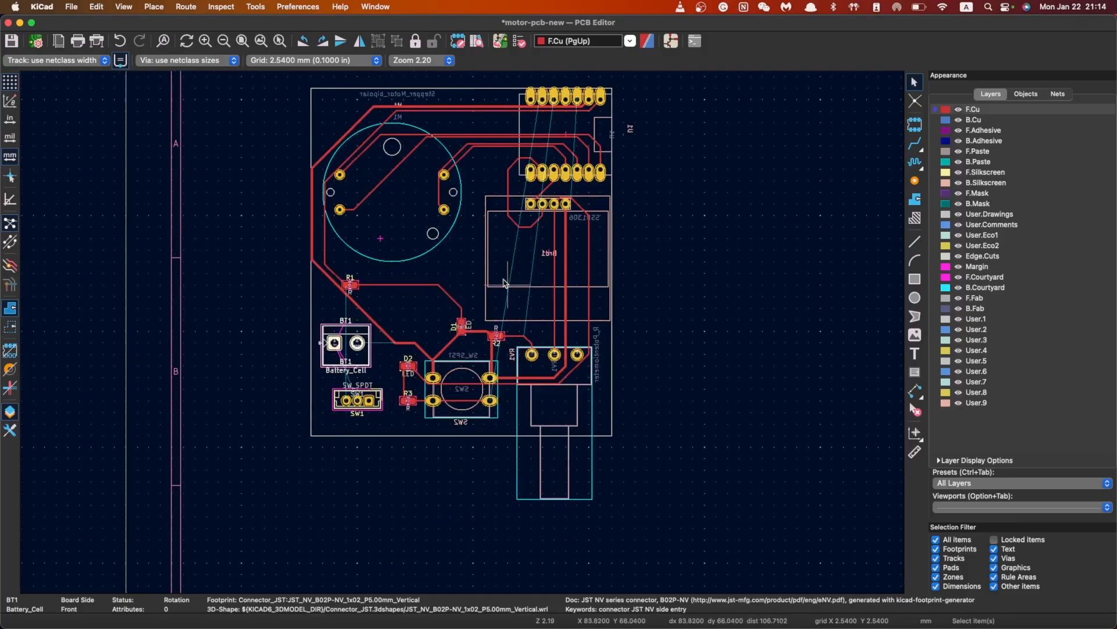
scroll(466, 314, "up", 3)
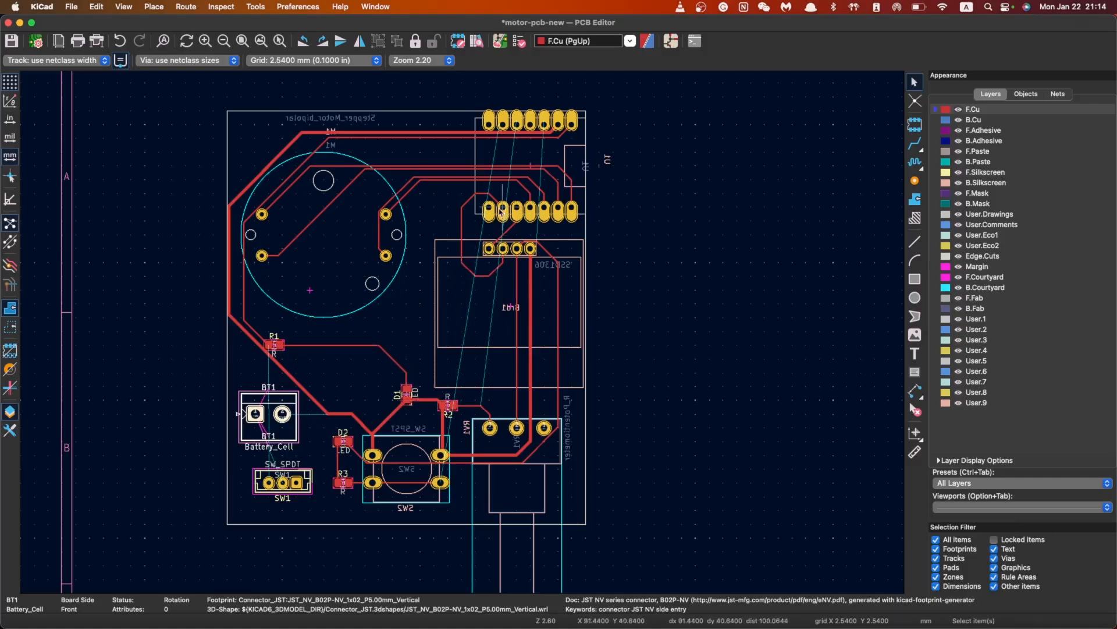
Inspect the SW2 push-button and U1 module footprints, then clear the selection
left_click(434, 495)
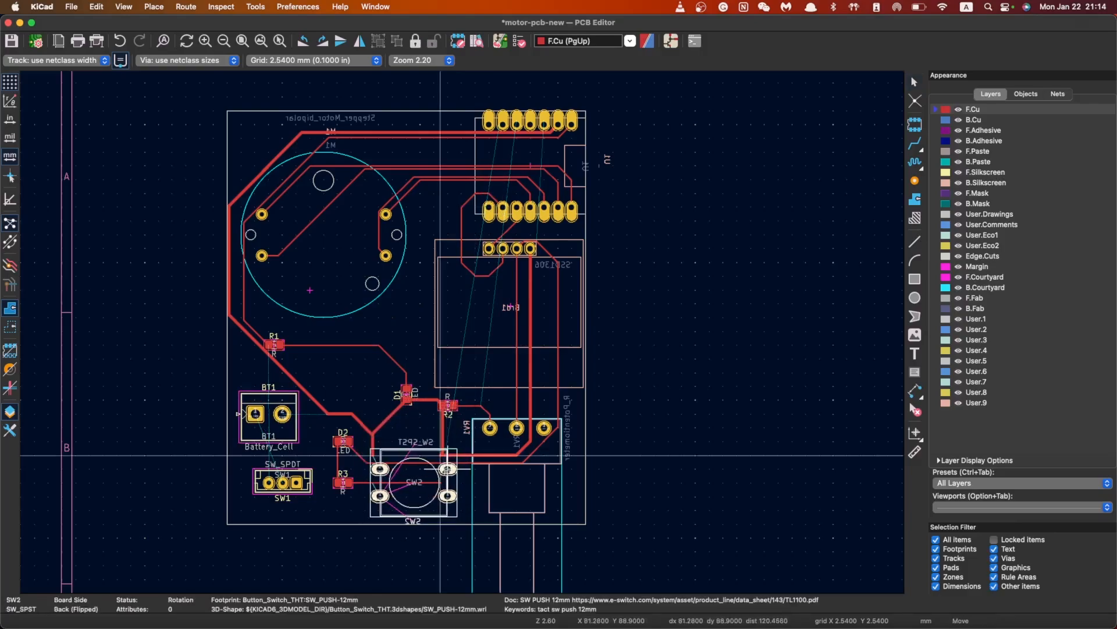
left_click(520, 152)
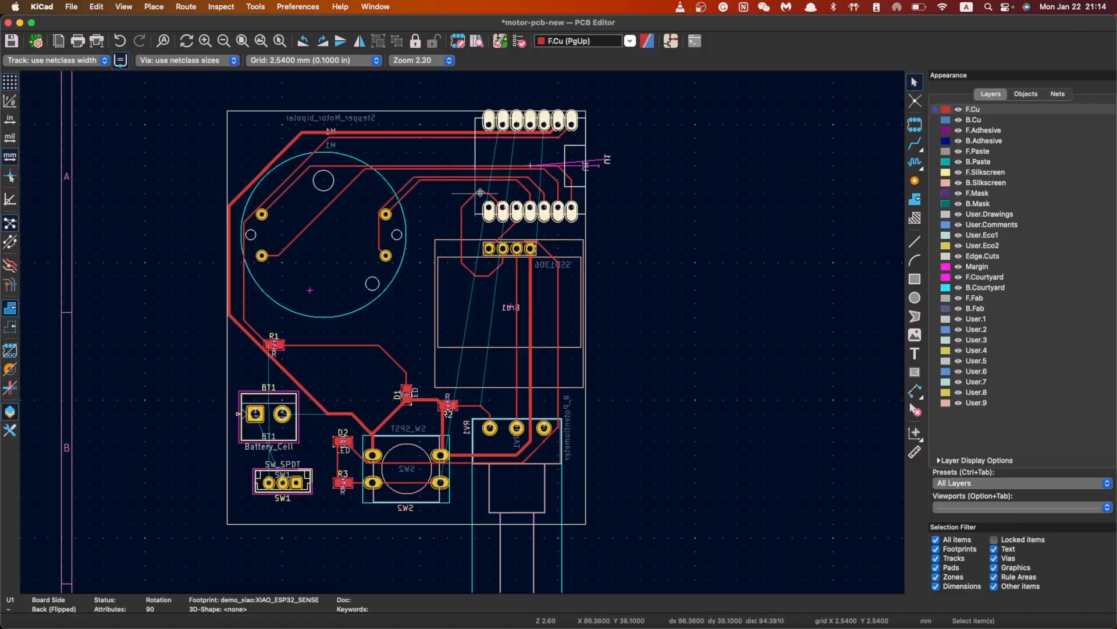
key("Escape")
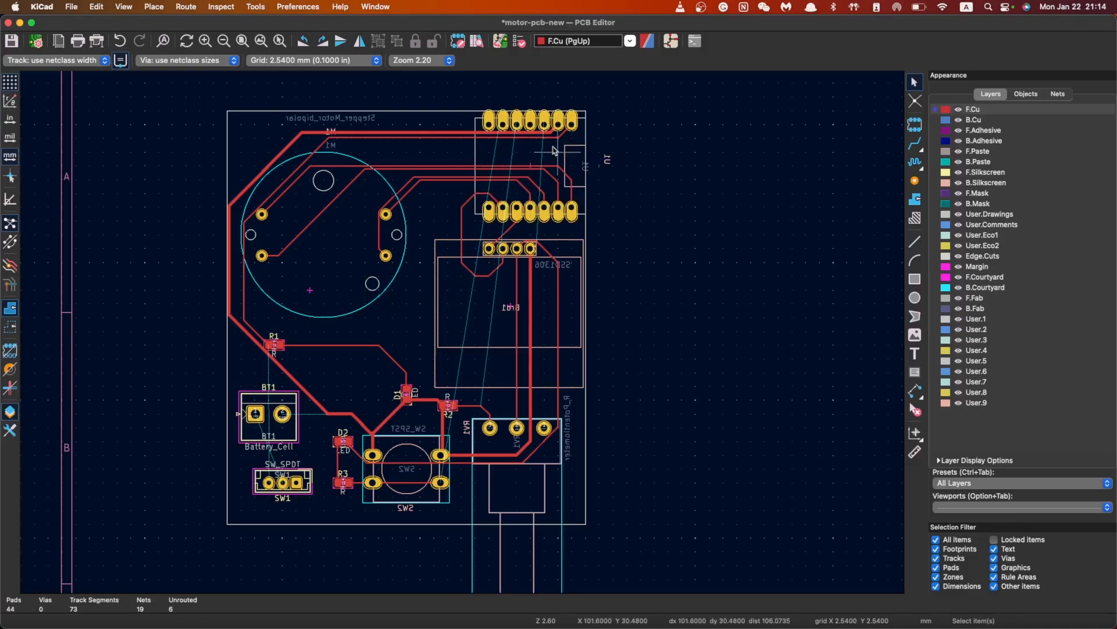
Delete the two top tracks, the leftover segments near U1 and the dangling diagonal toward M1
left_click_drag(456, 156, 387, 121)
key("Delete")
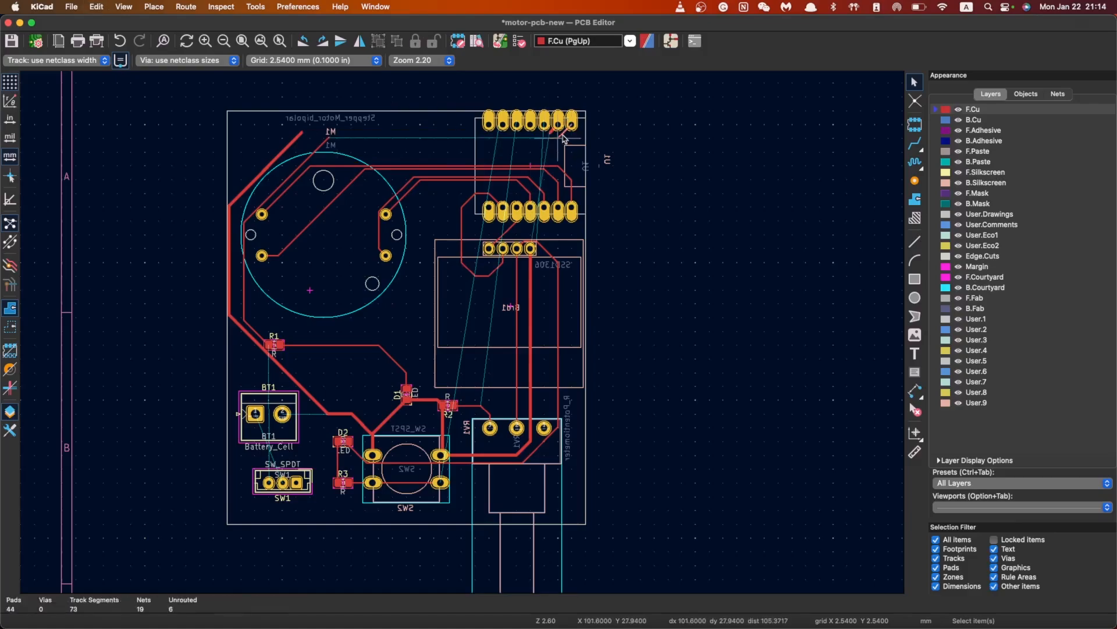
left_click(564, 133)
key("Delete")
left_click(553, 132)
key("Delete")
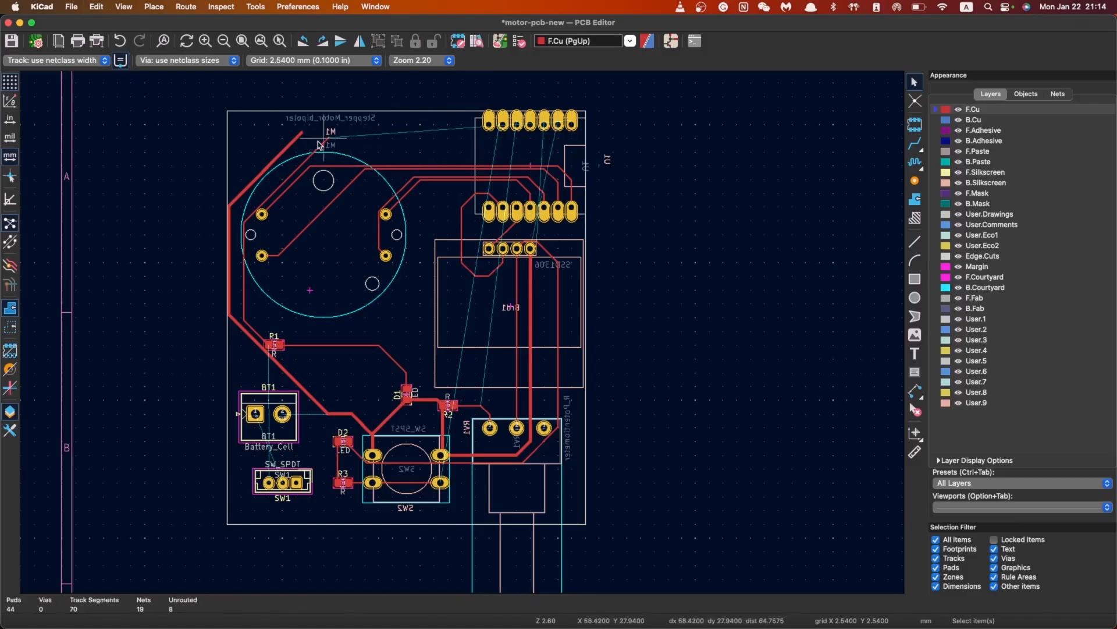
left_click(303, 168)
key("Delete")
Delete the left-side tracks, restoring the board-edge line removed by mistake
left_click(248, 209)
key("Delete")
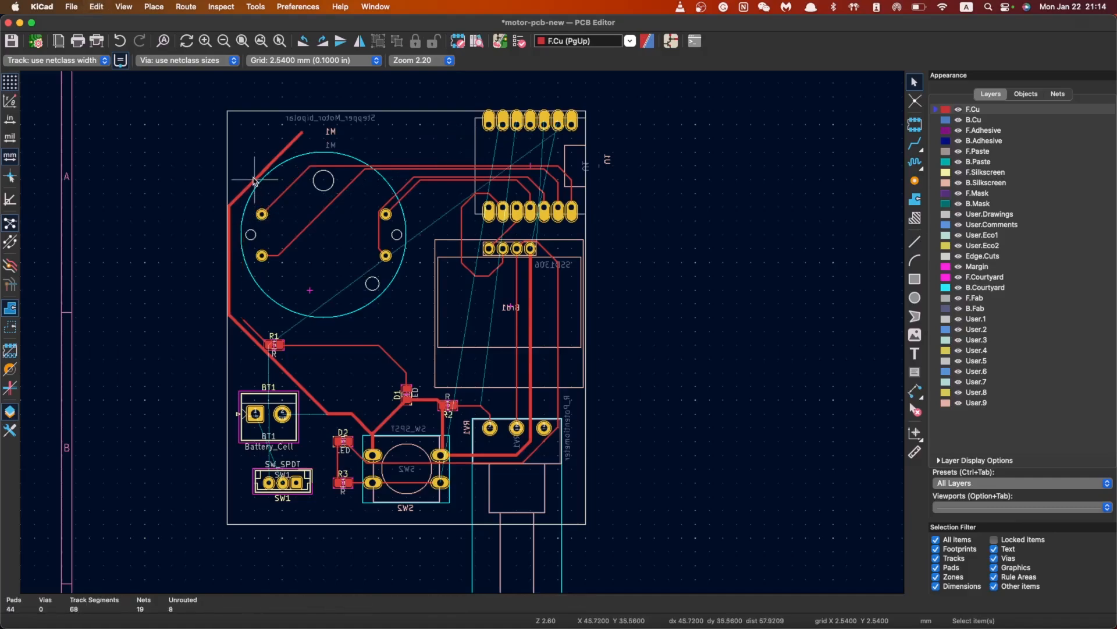
left_click(255, 179)
key("Delete")
left_click(227, 247)
key("Delete")
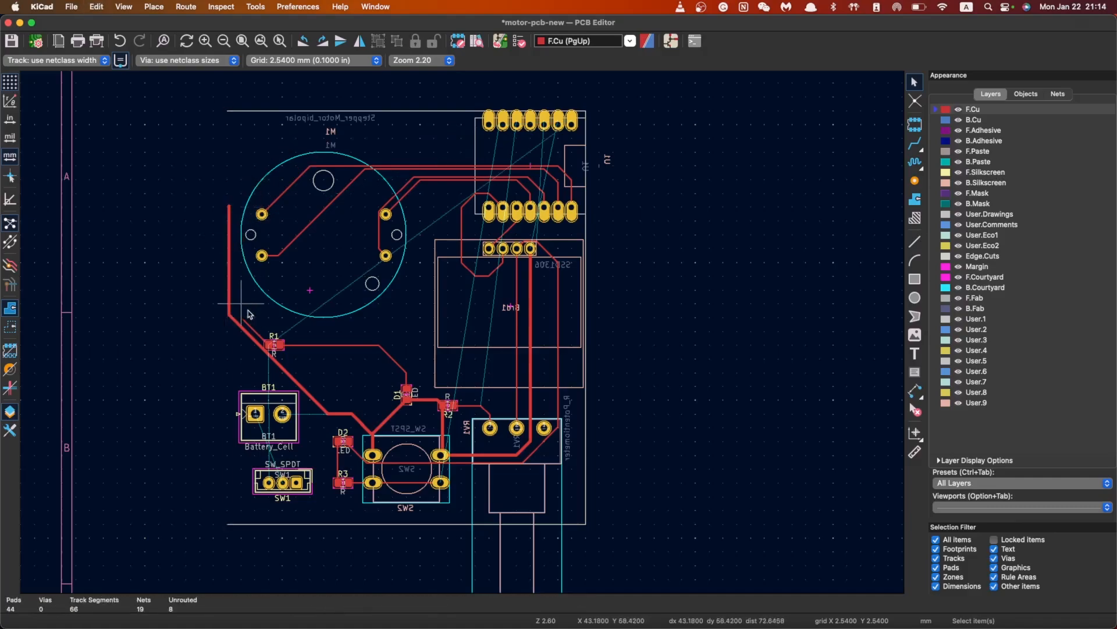
key("super+z")
left_click(229, 287)
key("Delete")
Delete the tracks around R1, including the diagonal, horizontal, stub and R1–D1 tracks
left_click(259, 344)
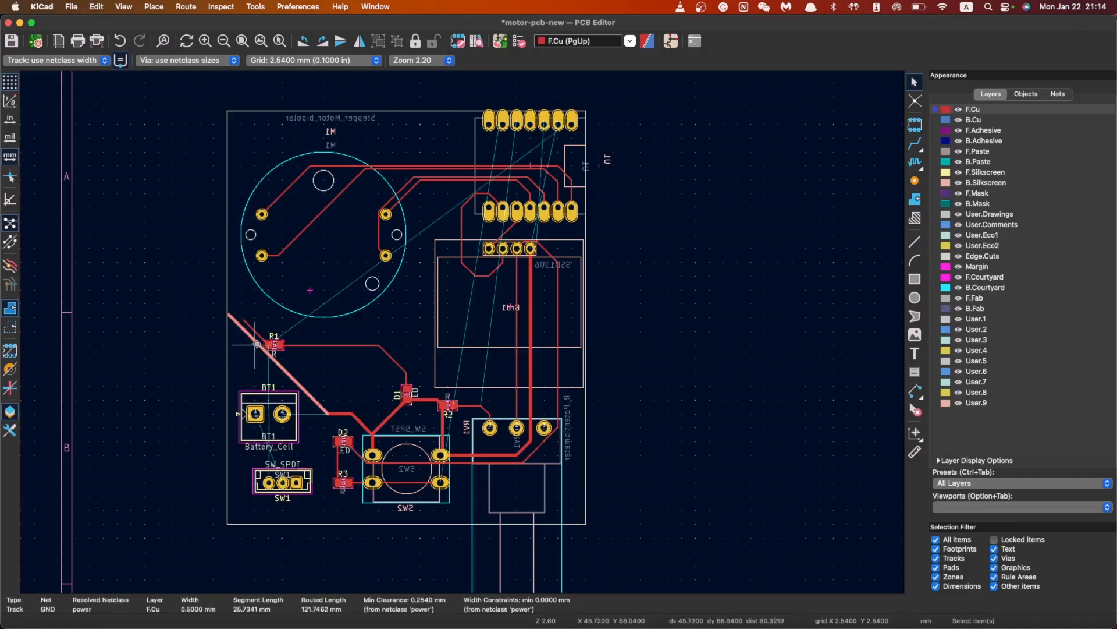
key("Delete")
left_click(314, 345)
key("Delete")
left_click(264, 338)
key("Delete")
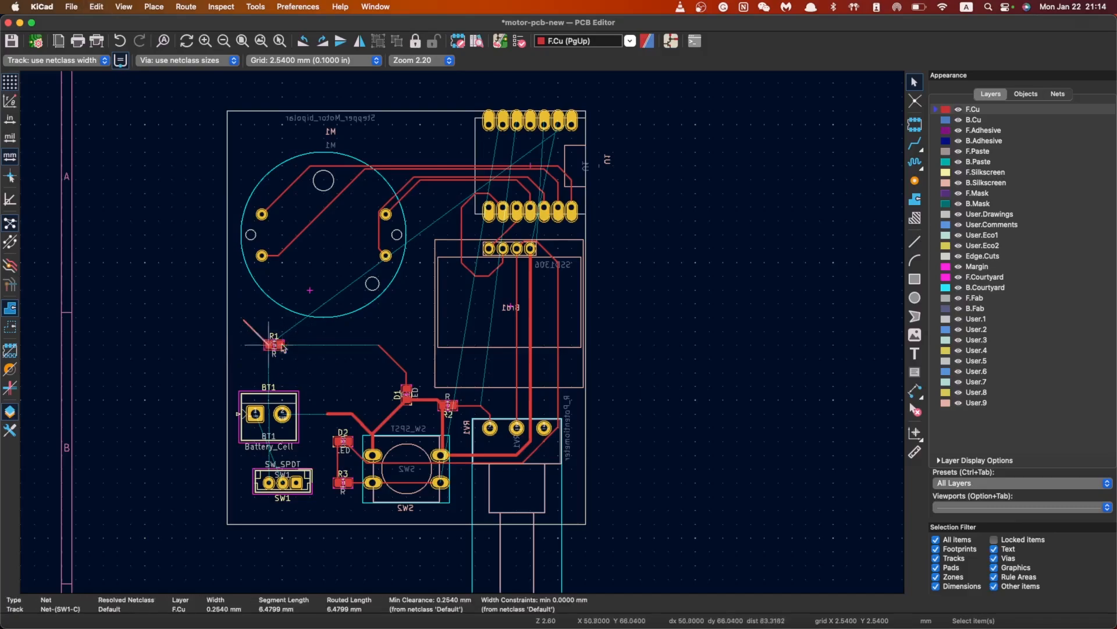
left_click(393, 359)
key("Delete")
Delete the GND stub left of SW2, the diagonals toward D1 and the D1–R2 track
left_click(351, 415)
key("Delete")
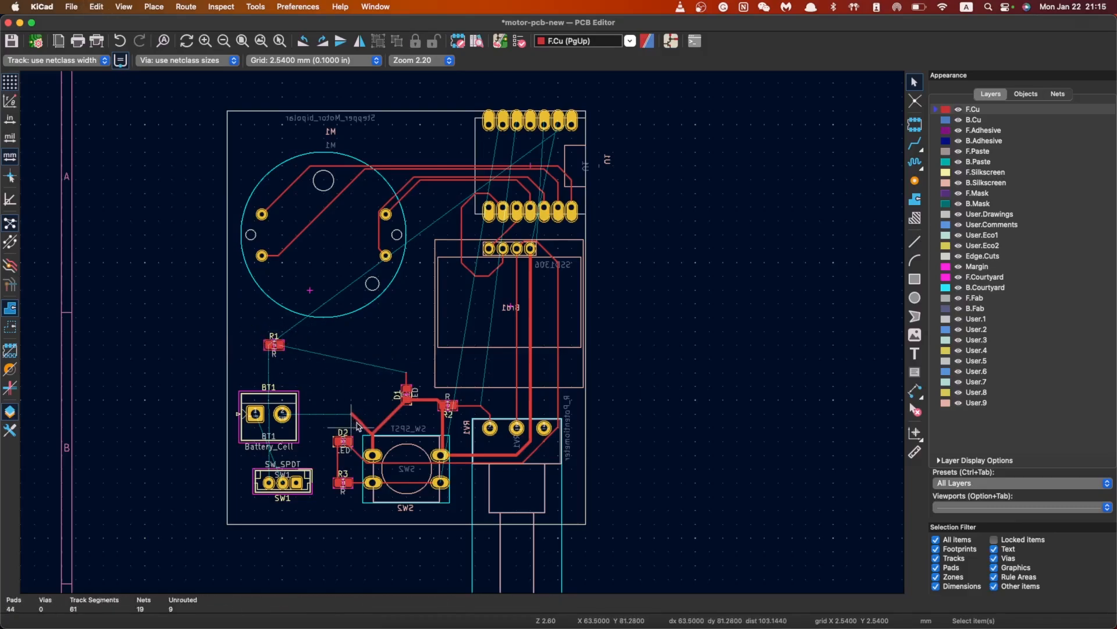
left_click(361, 428)
key("Delete")
left_click(387, 422)
key("Delete")
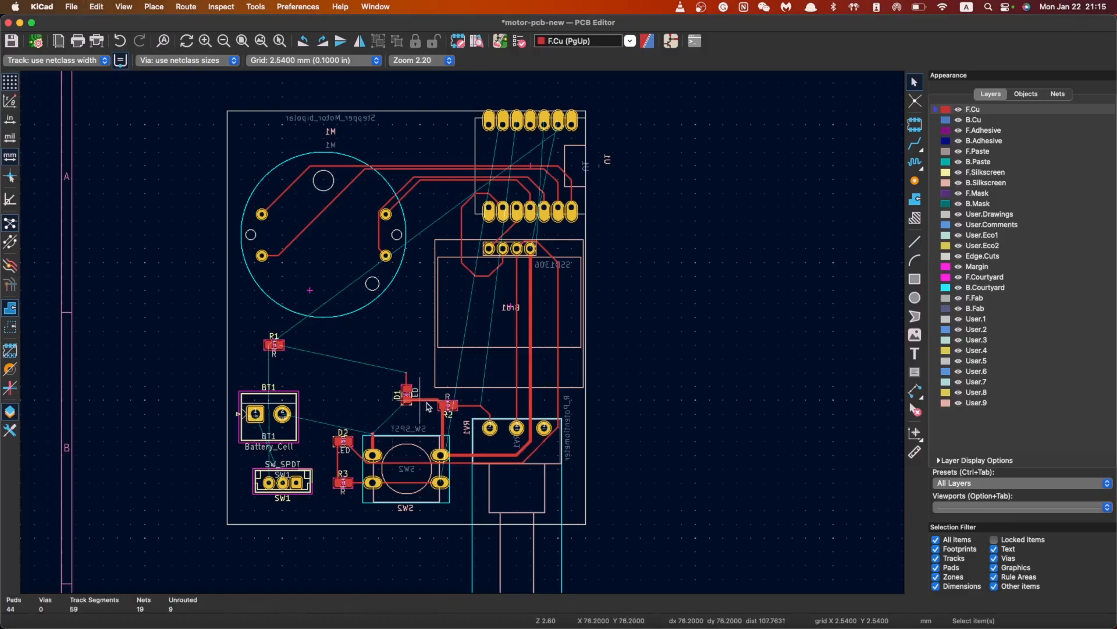
left_click(428, 401)
key("Delete")
Delete the R2-to-SW2 GND track, the R2–RV1 track and the track above D1
left_click(442, 415)
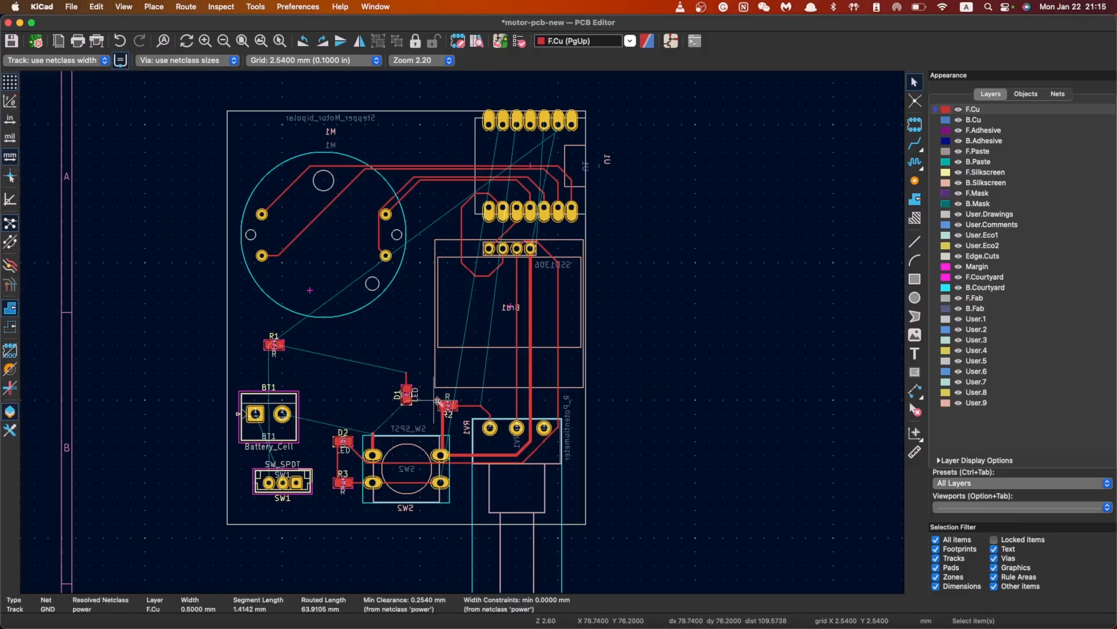
scroll(438, 410, "up", 3)
key("Delete")
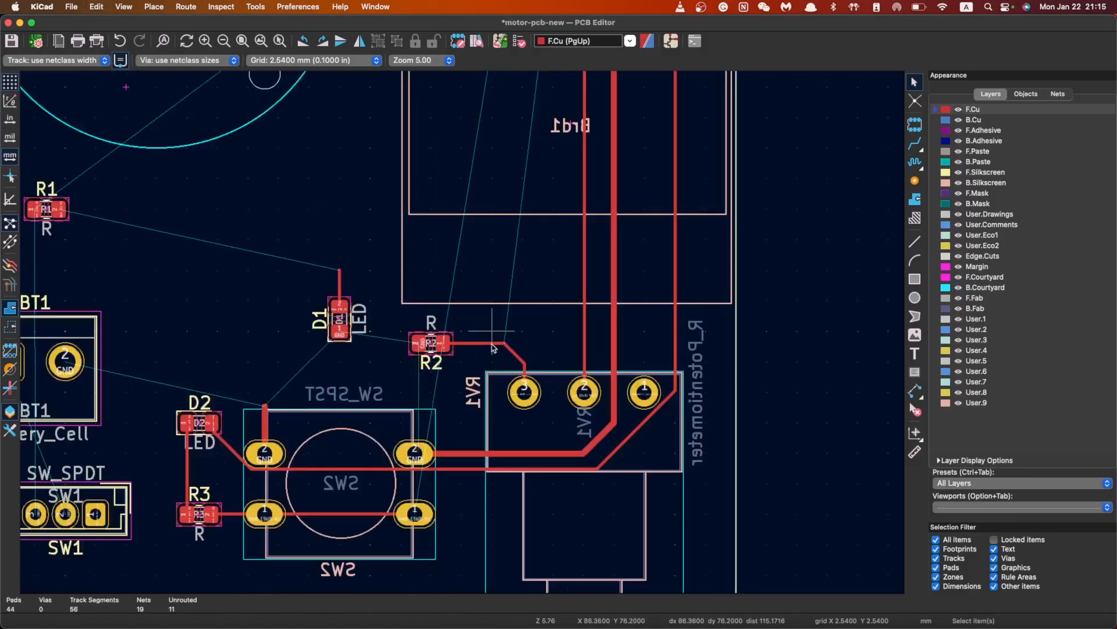
left_click(512, 352)
key("Delete")
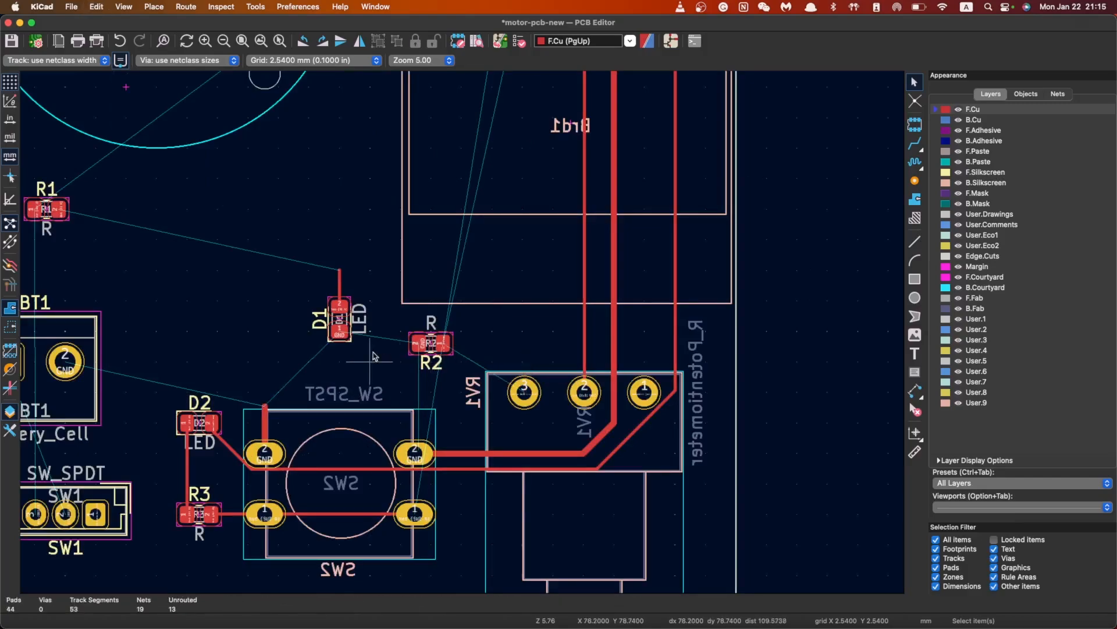
left_click(340, 284)
key("Delete")
Recentre the board and check the remaining GND track running down to RV1
scroll(374, 314, "down", 2)
middle_click_drag(478, 307, 463, 333)
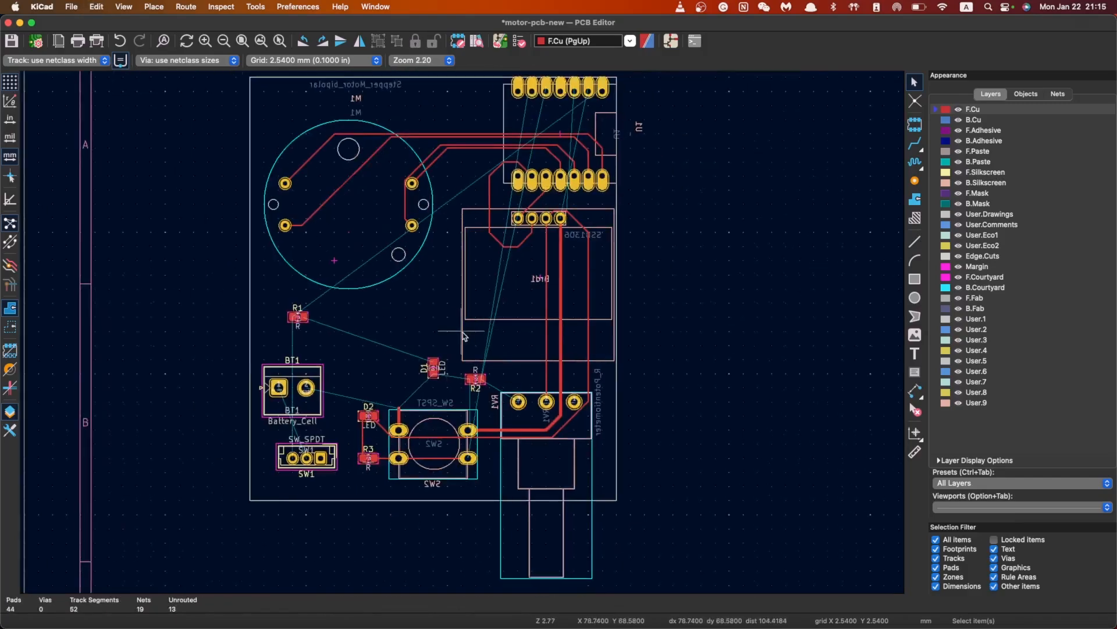
scroll(464, 328, "up", 1)
scroll(512, 227, "up", 1)
middle_click_drag(520, 218, 477, 308)
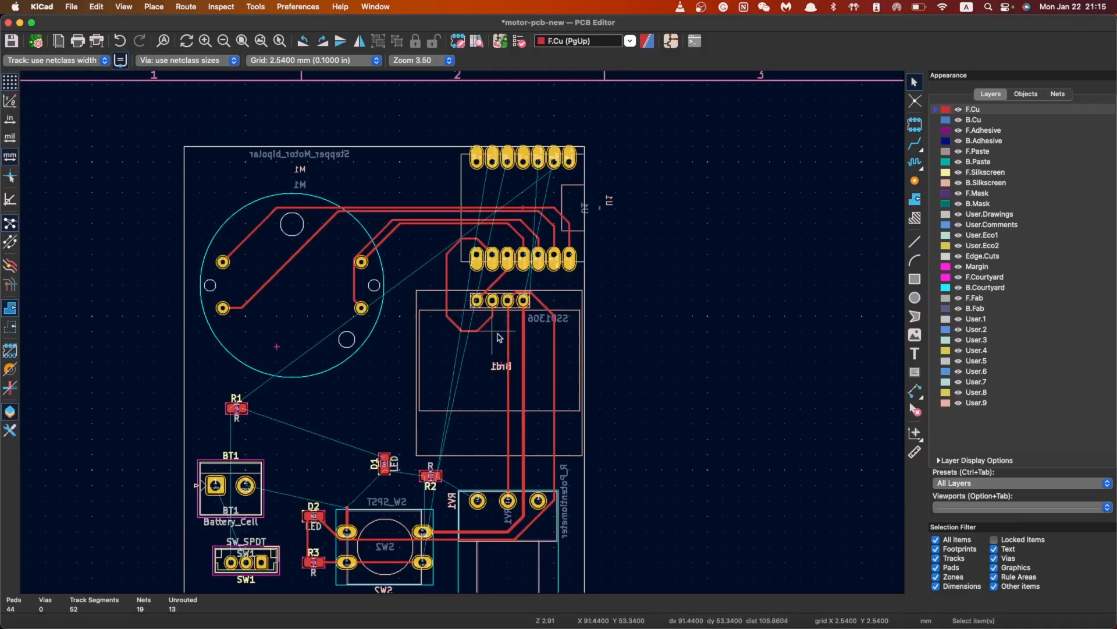
left_click(516, 309)
left_click(614, 338)
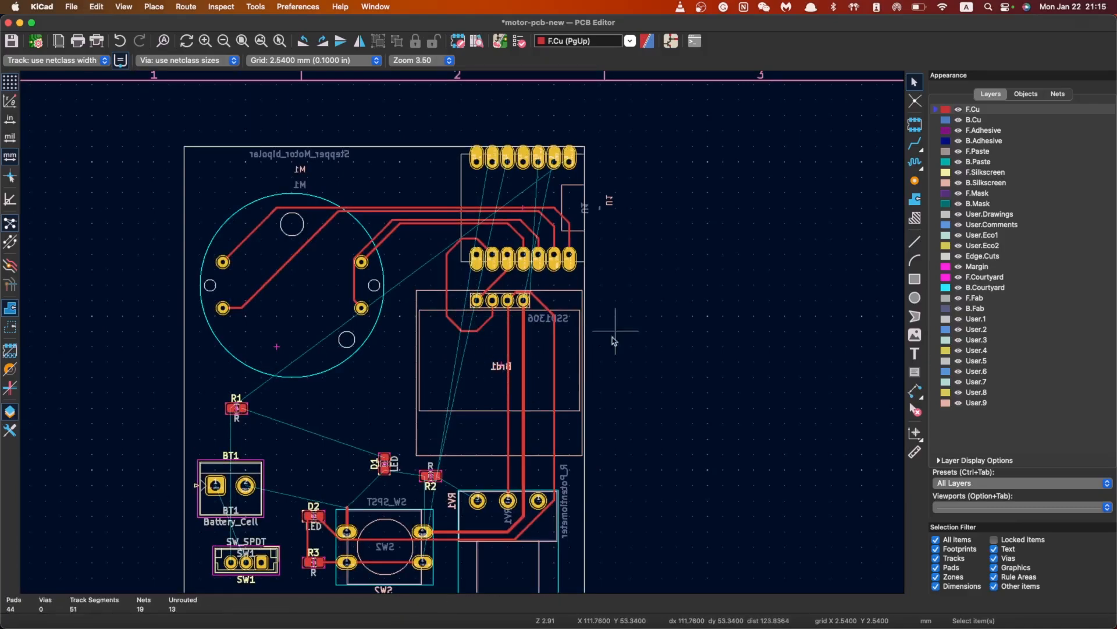
scroll(573, 339, "down", 3)
scroll(362, 408, "up", 2)
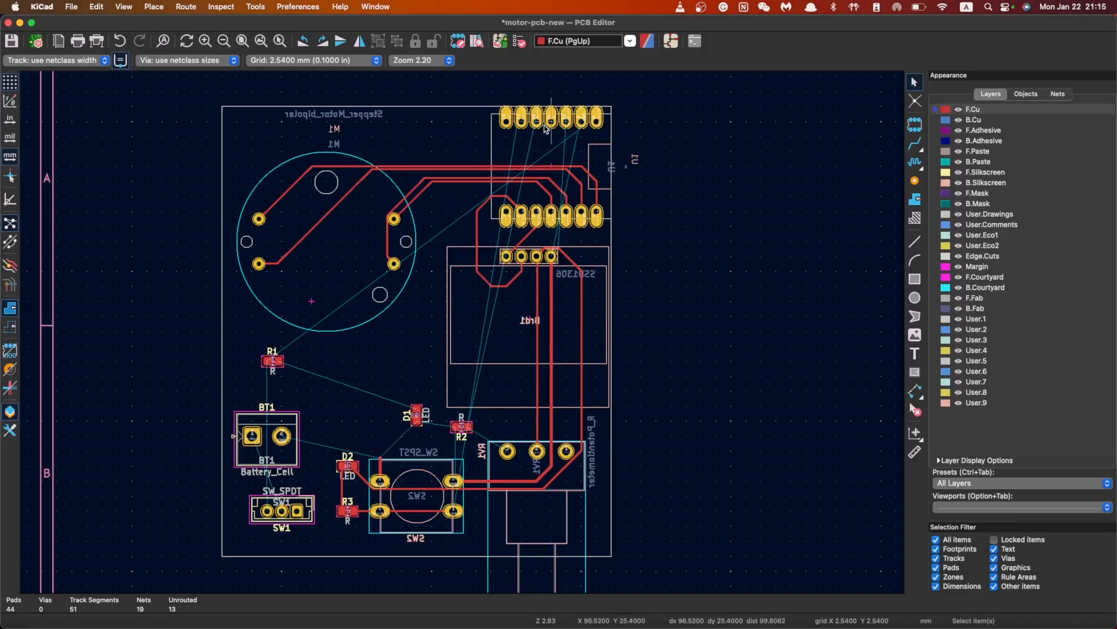
scroll(536, 131, "up", 4)
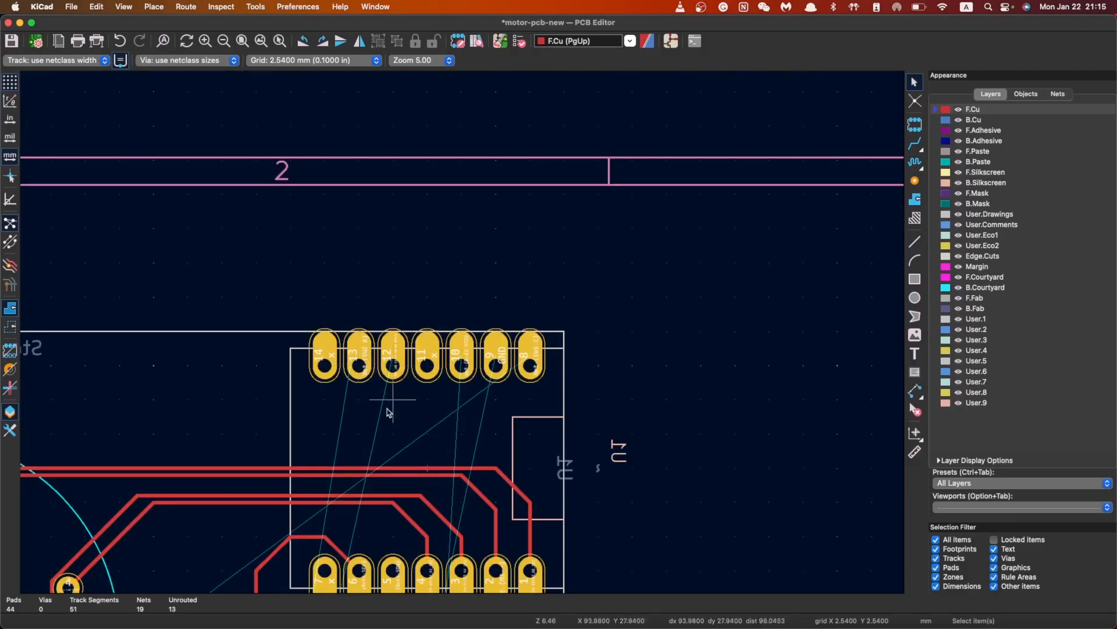
scroll(389, 413, "down", 4)
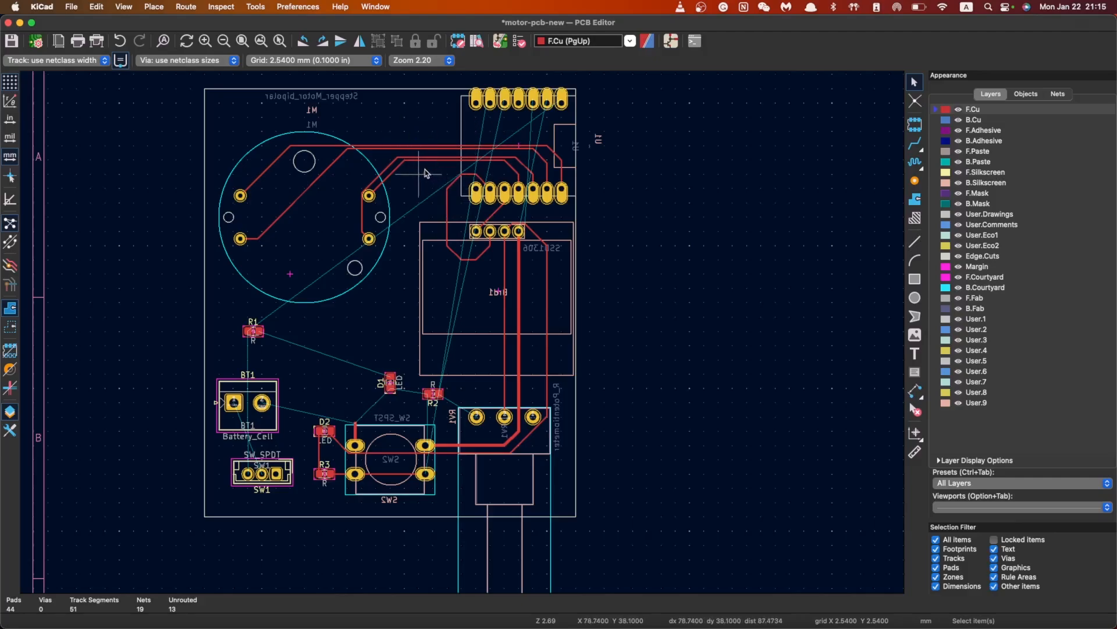
Delete the four tracks attached to motor M1's pads
left_click(284, 220)
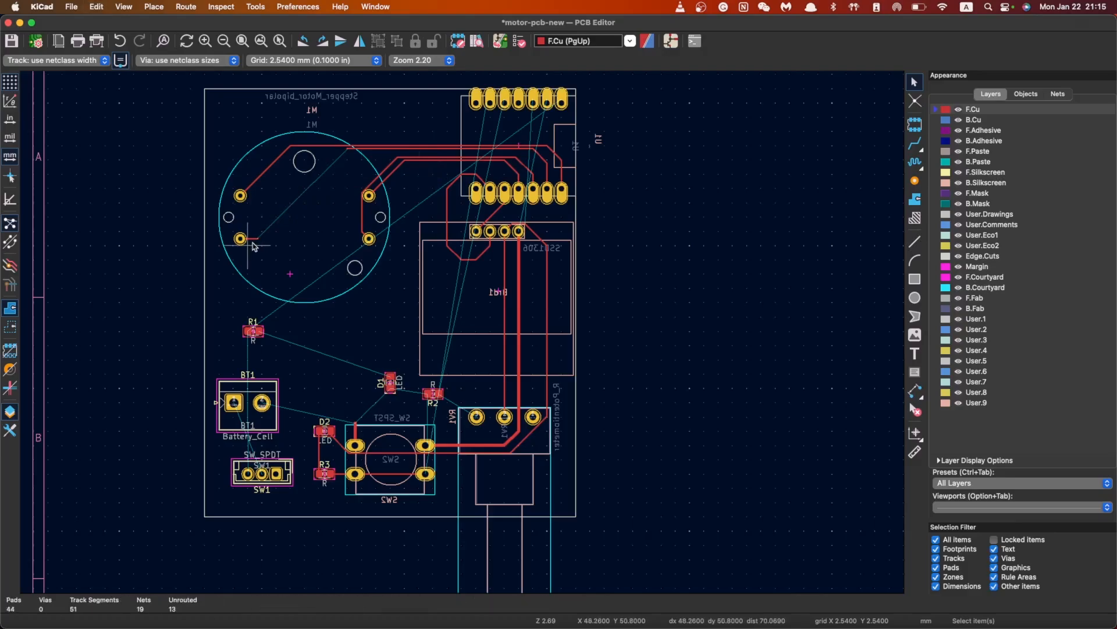
key("Delete")
left_click(266, 171)
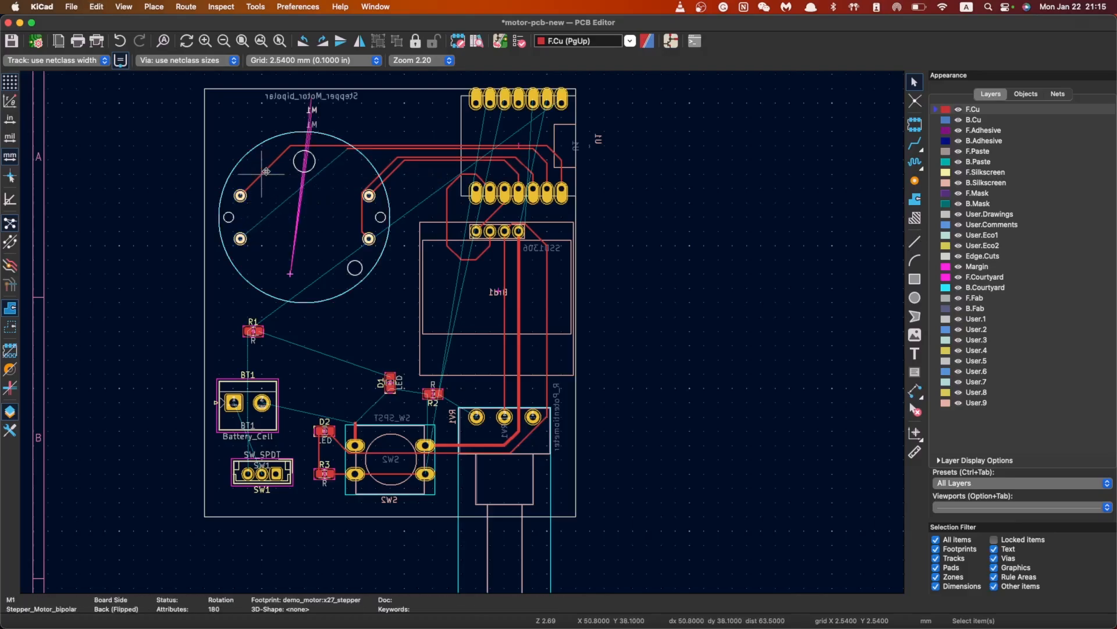
left_click(266, 171)
key("Delete")
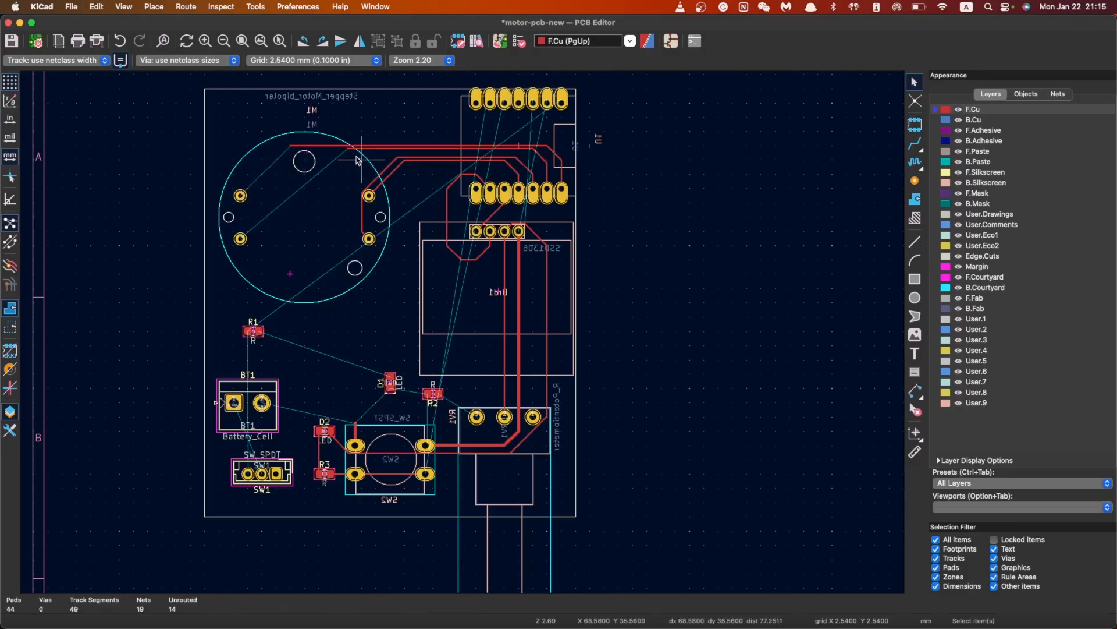
left_click(413, 166)
key("Delete")
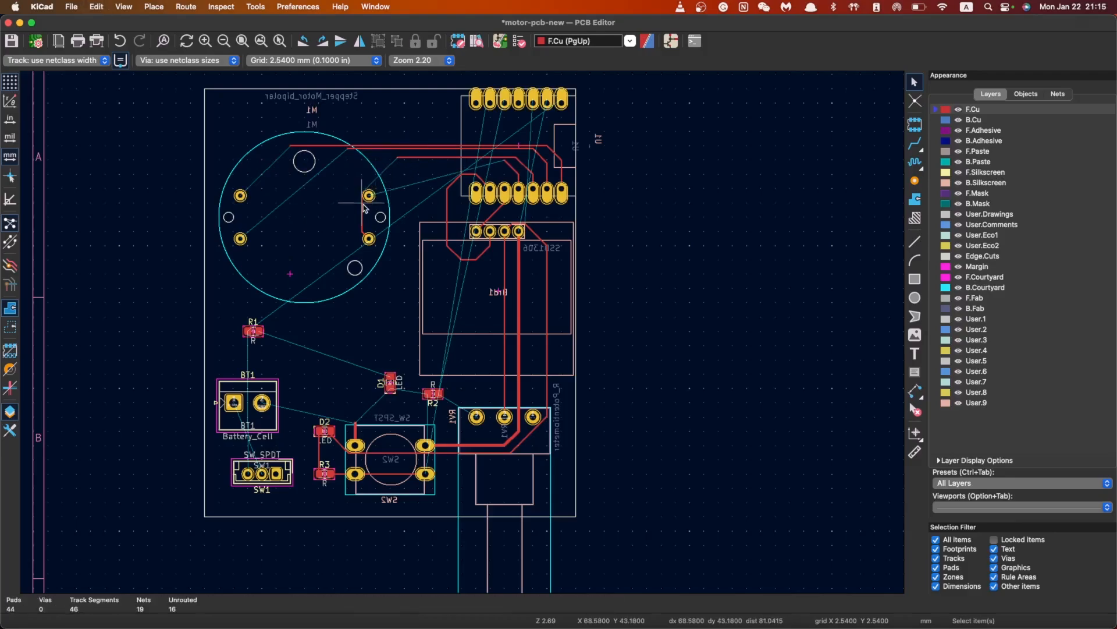
left_click(364, 209)
key("Delete")
Delete the two horizontal tracks above the display
scroll(366, 201, "up", 5)
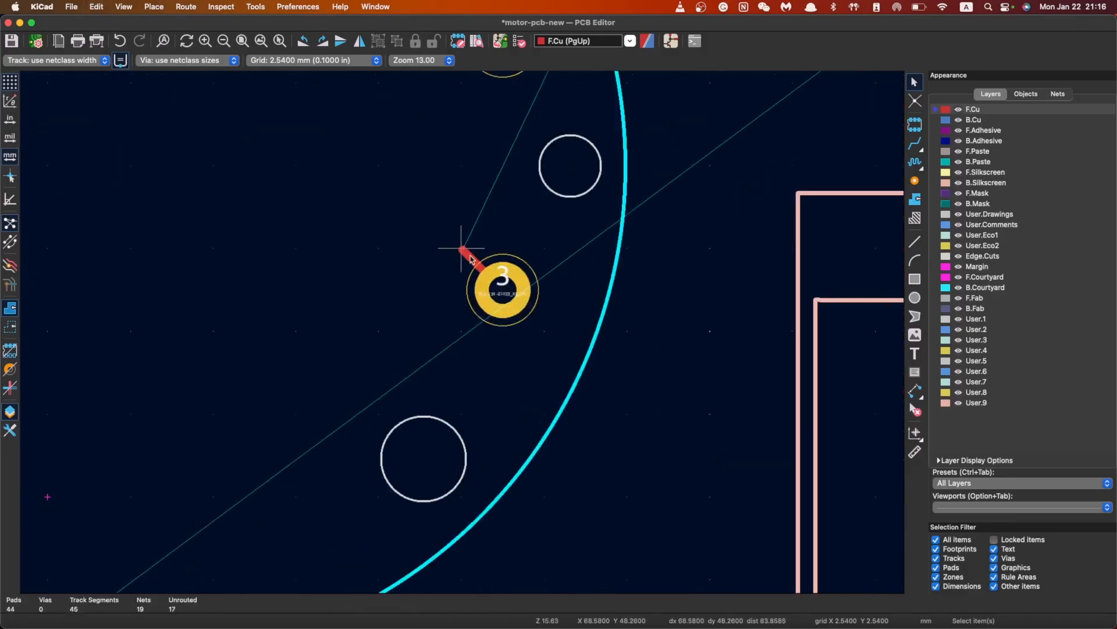
scroll(462, 332, "down", 10)
scroll(466, 326, "up", 3)
left_click(473, 315)
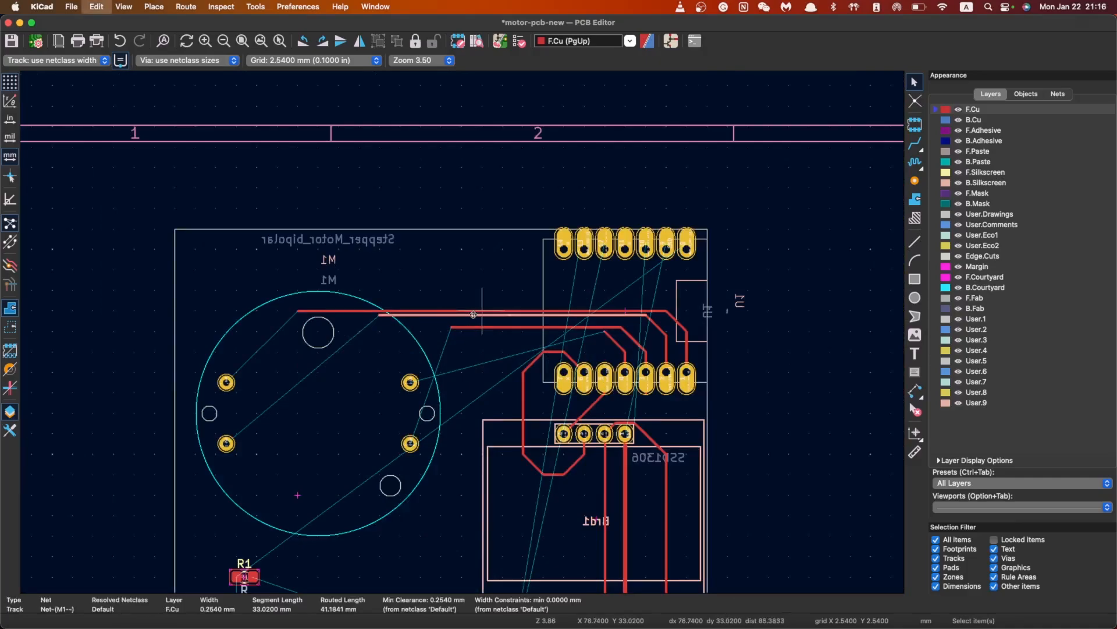
key("Delete")
left_click(512, 327)
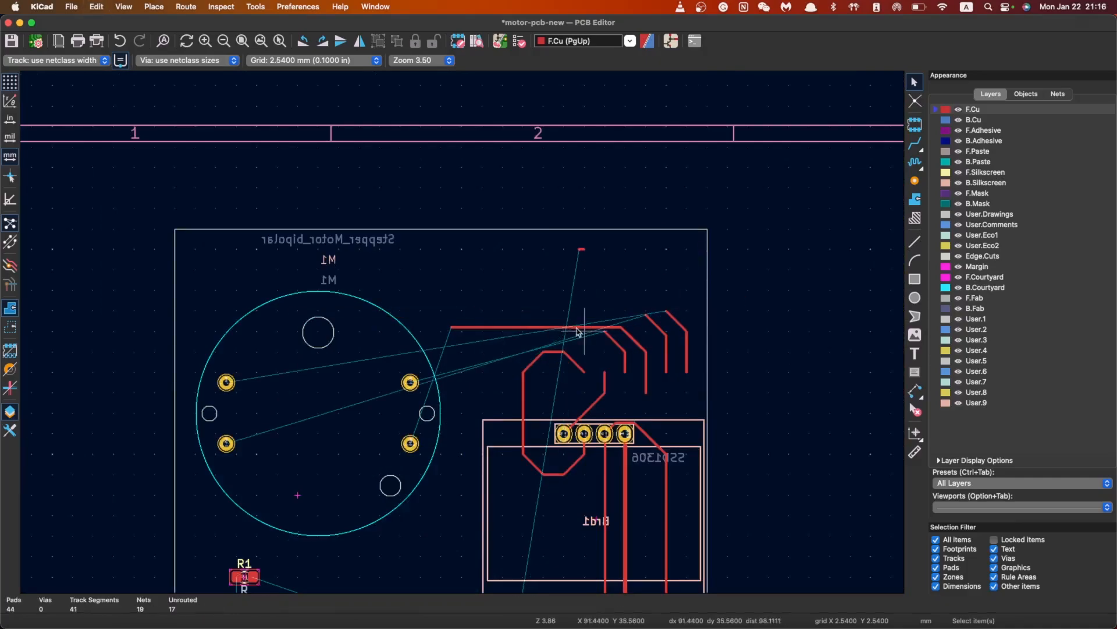
key("Delete")
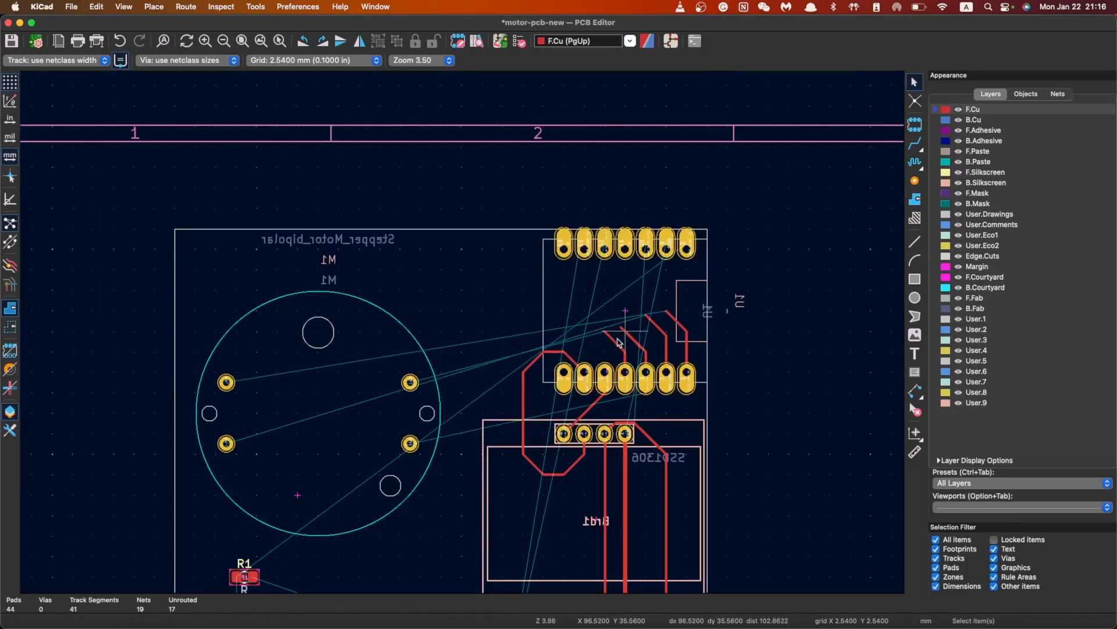
Delete the seven diagonal and short track segments around U1's pads
left_click(617, 342)
key("Delete")
left_click(636, 342)
key("Delete")
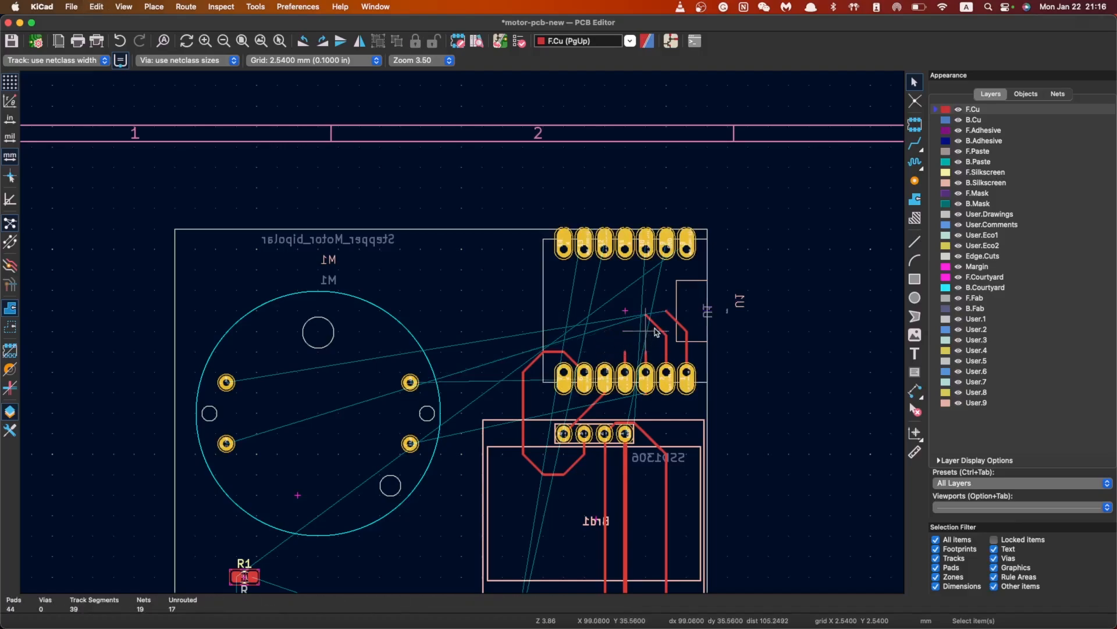
left_click(657, 327)
key("Delete")
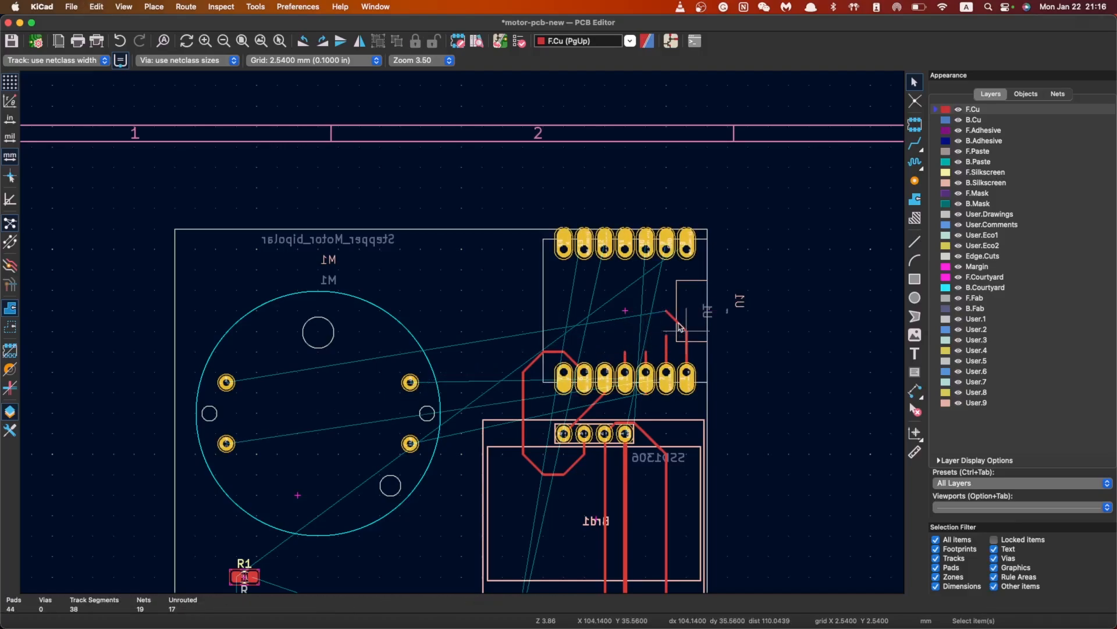
left_click(680, 326)
key("Delete")
left_click(687, 349)
key("Delete")
left_click(667, 353)
key("Delete")
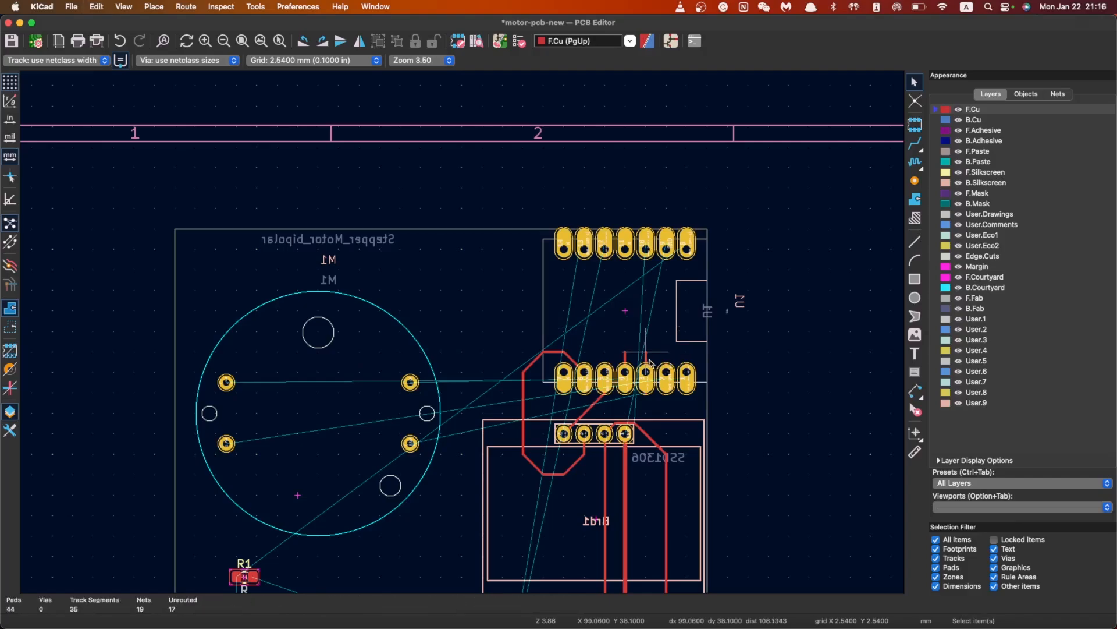
left_click(647, 359)
key("Delete")
Move the XIAO module U1 off the board to the right, undoing accidental deletions
left_click(597, 388)
key("Delete")
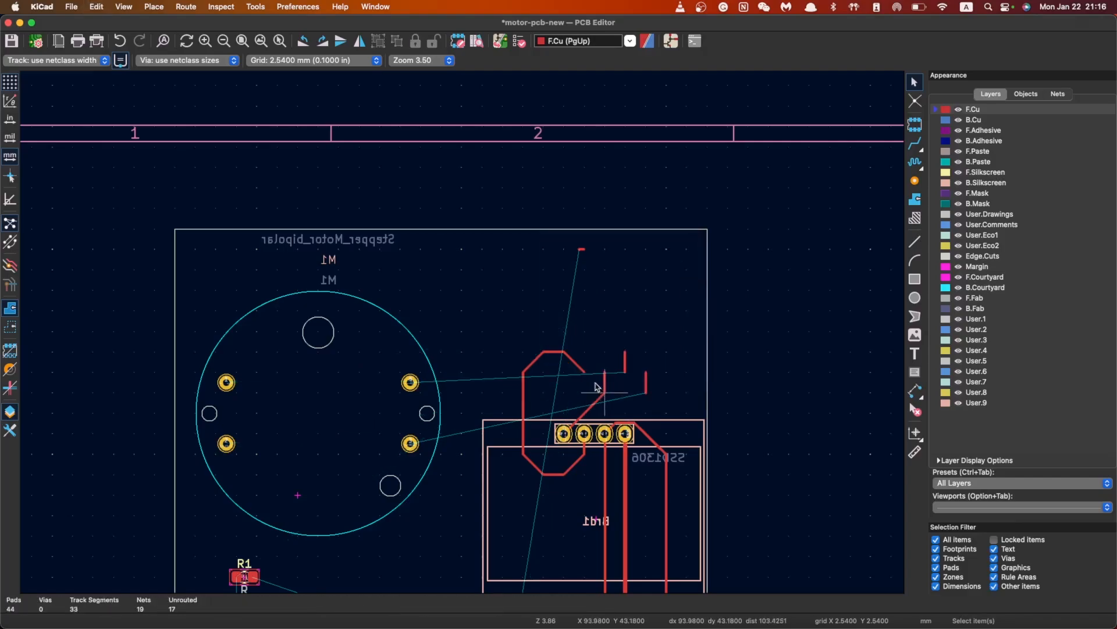
key("super+z")
left_click(627, 360)
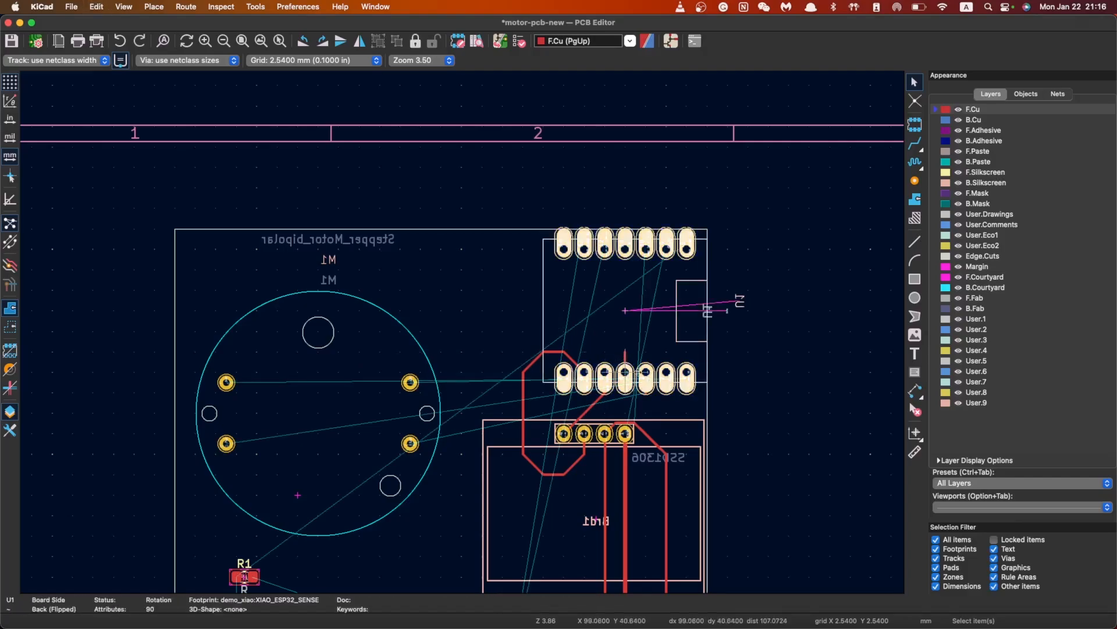
key("Delete")
key("super+z")
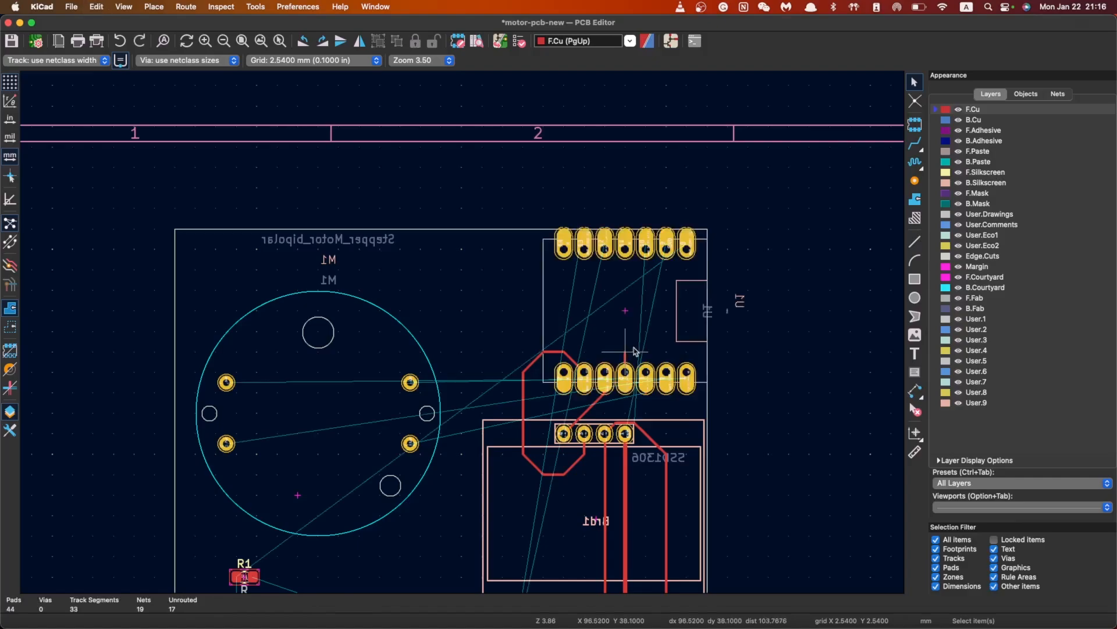
left_click_drag(627, 373, 832, 373)
Box-select and delete the leftover short tracks and upper red track segments
left_click(644, 388)
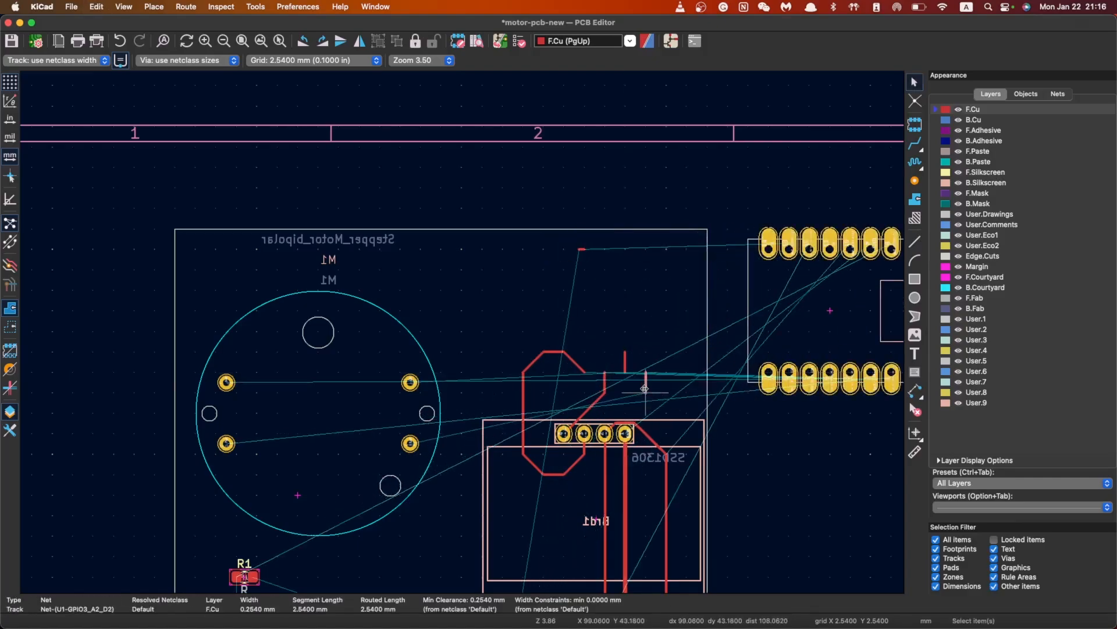
left_click_drag(590, 321, 660, 403)
key("Delete")
left_click_drag(540, 232, 591, 259)
left_click_drag(483, 313, 650, 415)
key("Delete")
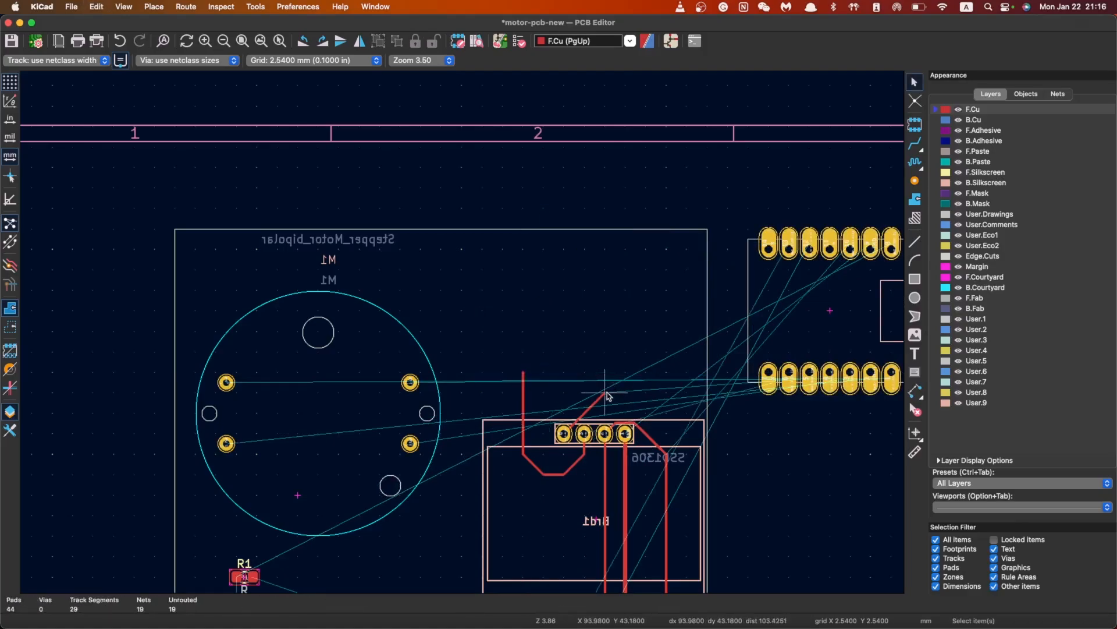
Move the SSD1306 display Brd1 off the board to the right
scroll(607, 396, "right", 5)
scroll(607, 395, "down", 2)
left_click(494, 439)
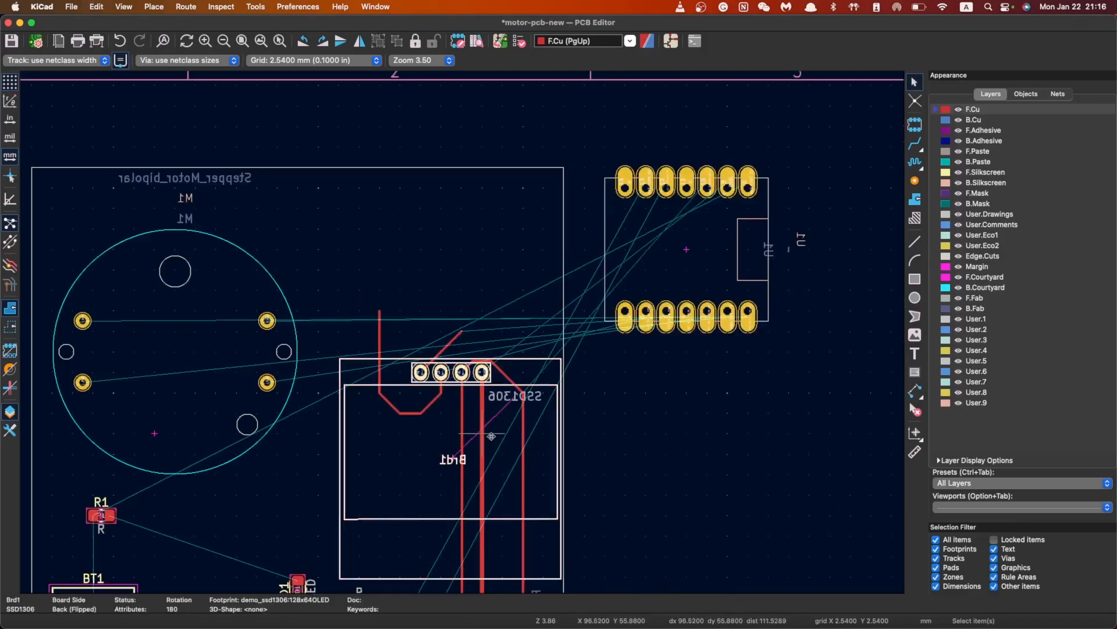
left_click_drag(492, 435, 783, 479)
Delete the U-shaped and diagonal track pieces plus three long vertical tracks
scroll(550, 411, "up", 3)
scroll(319, 309, "down", 1)
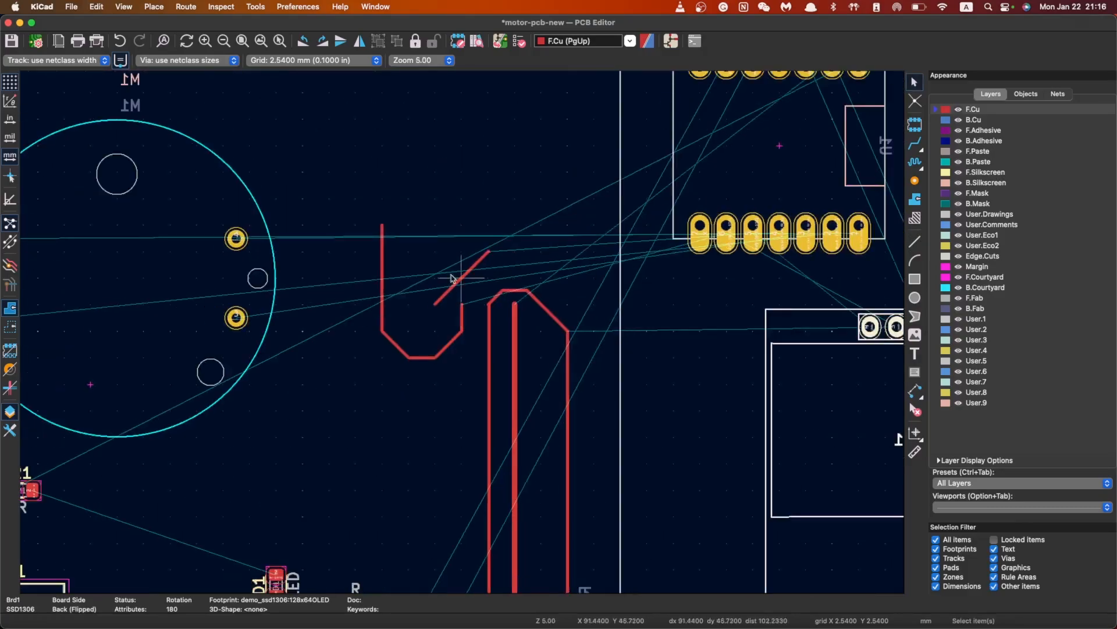
left_click_drag(342, 179, 608, 498)
key("Delete")
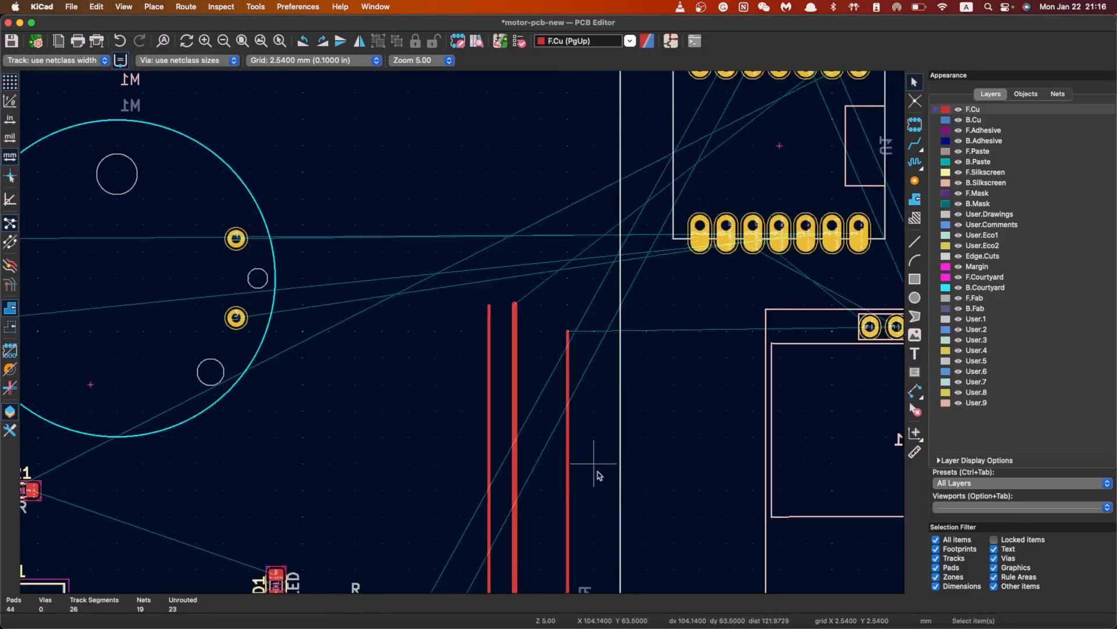
left_click(489, 430)
key("Delete")
left_click(515, 436)
key("Delete")
left_click(567, 445)
key("Delete")
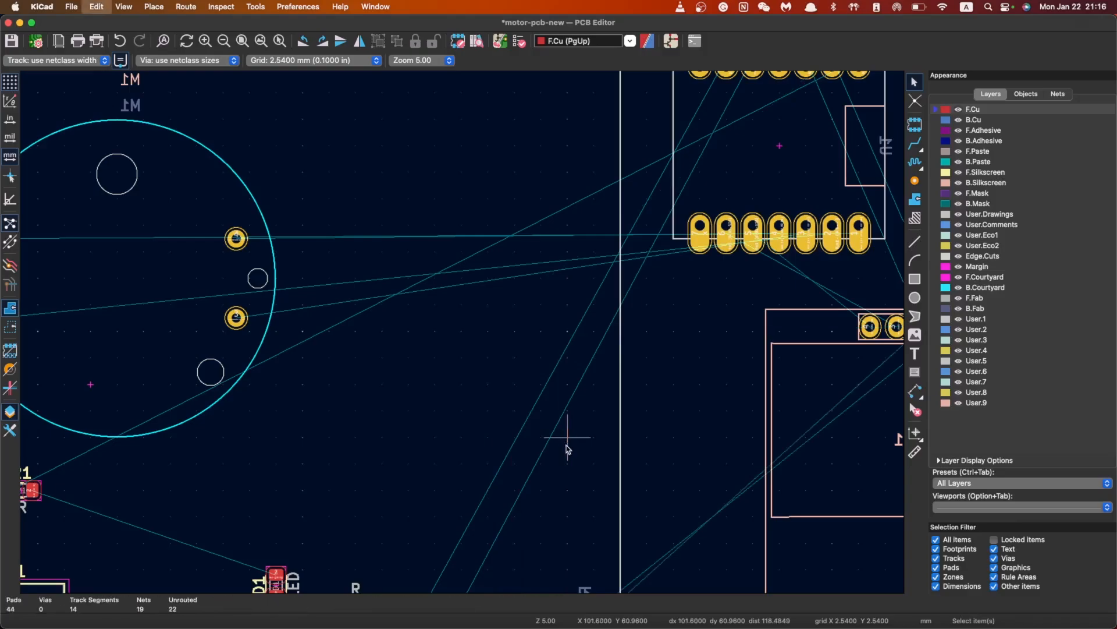
Delete the horizontal and diagonal tracks linking SW2 and RV1
scroll(390, 364, "down", 5)
scroll(390, 363, "right", 3)
scroll(361, 484, "up", 2)
scroll(486, 336, "down", 4)
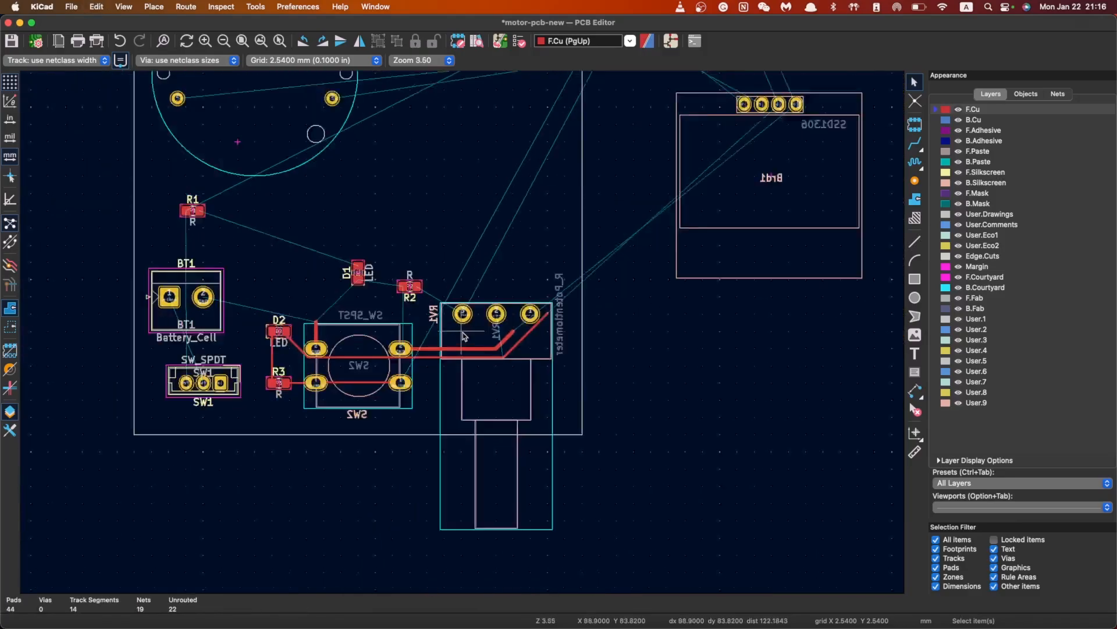
scroll(462, 332, "up", 5)
scroll(552, 378, "down", 3)
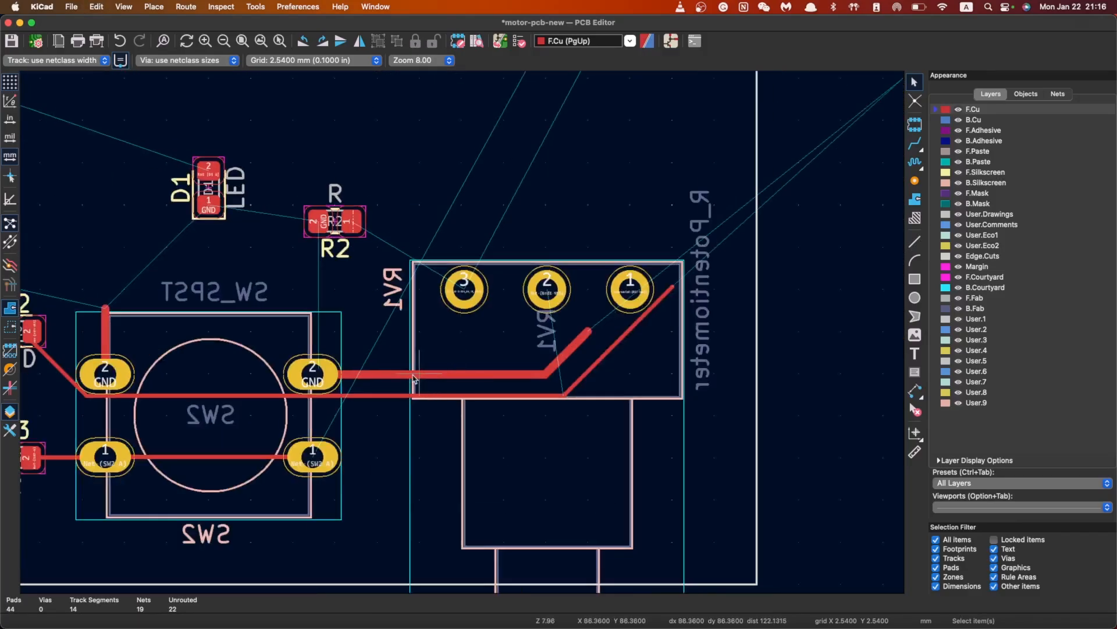
left_click(414, 375)
key("Delete")
left_click(568, 353)
key("Delete")
left_click(589, 377)
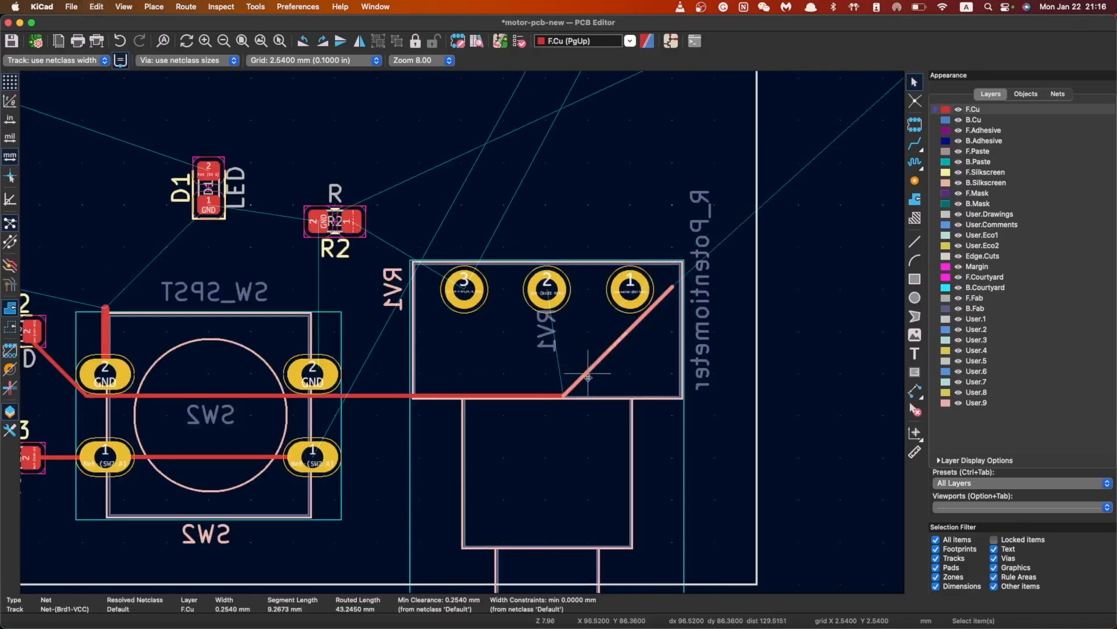
key("Delete")
left_click(372, 396)
key("Delete")
Delete the diagonal track from D2 to SW2
scroll(370, 400, "down", 3)
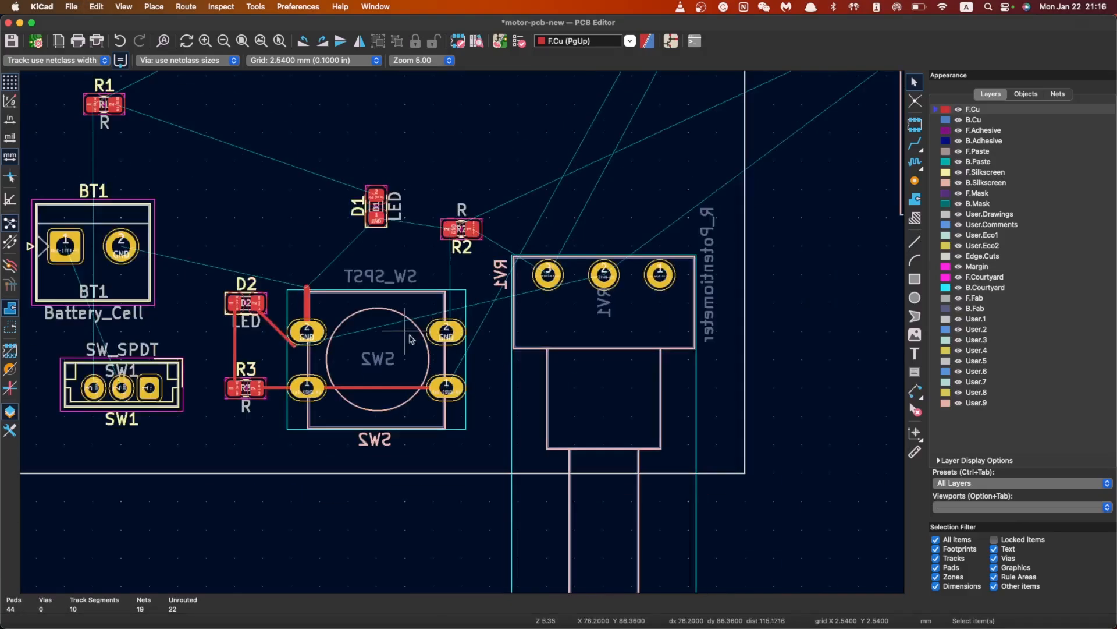
left_click(286, 337)
key("Delete")
scroll(320, 276, "up", 2)
scroll(566, 332, "down", 4)
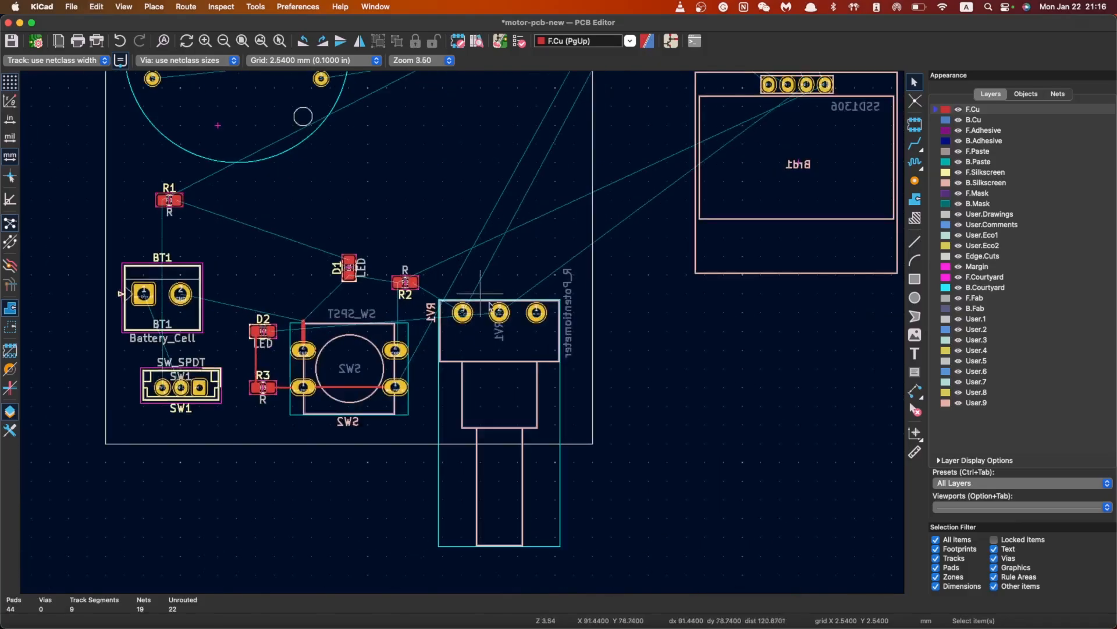
scroll(492, 307, "down", 3)
Bring U1 back onto the board and place Brd1 at the board's top
left_click(554, 199)
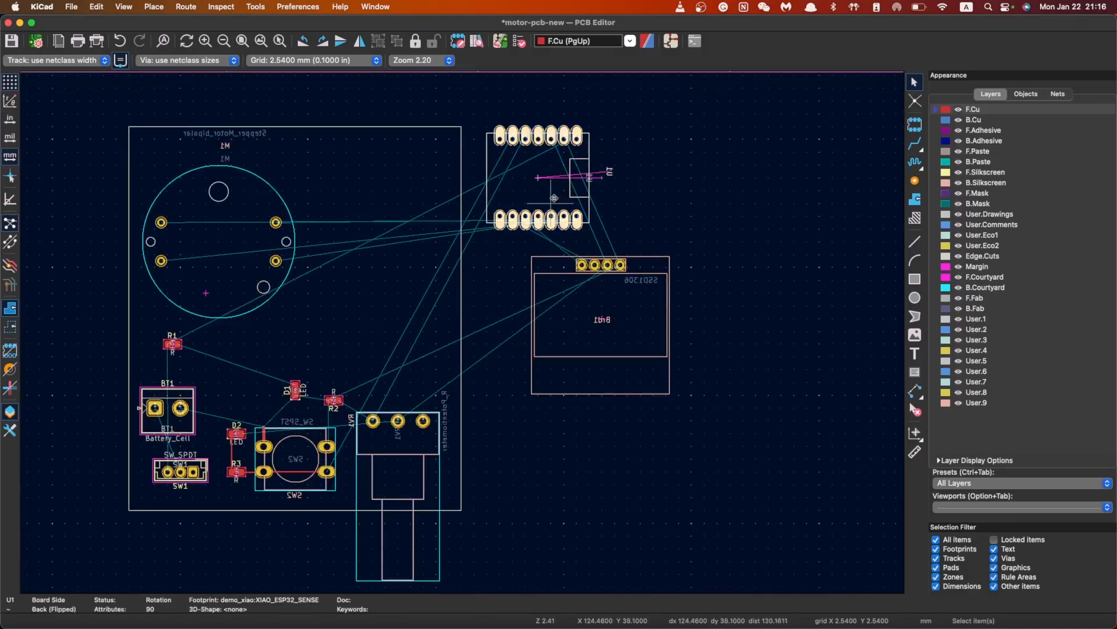
left_click_drag(554, 199, 411, 305)
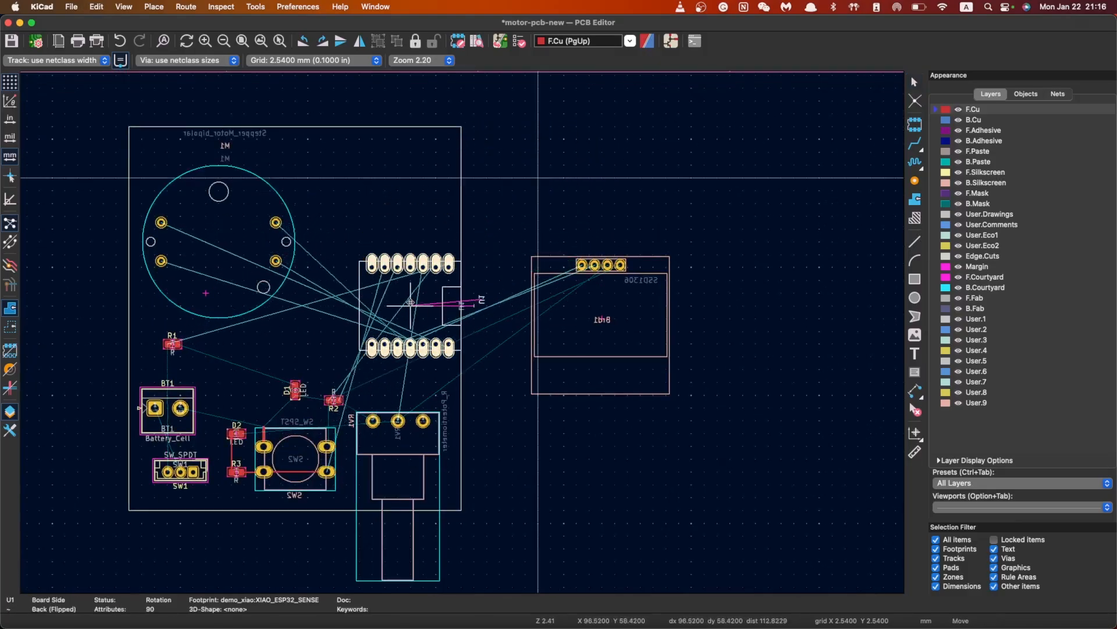
left_click(657, 301)
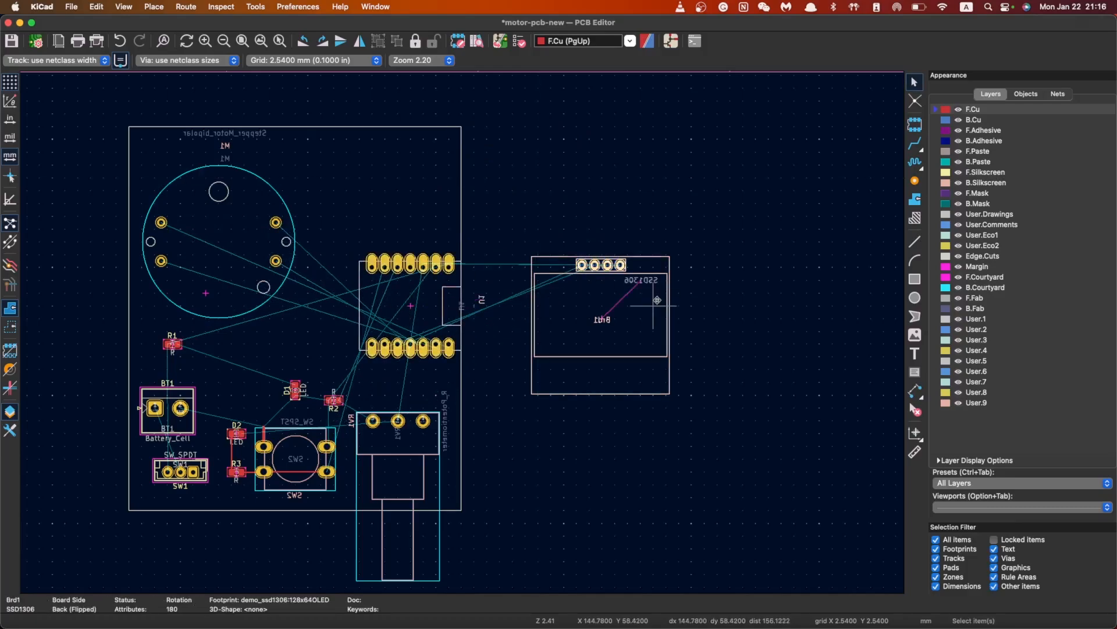
left_click_drag(657, 300, 411, 177)
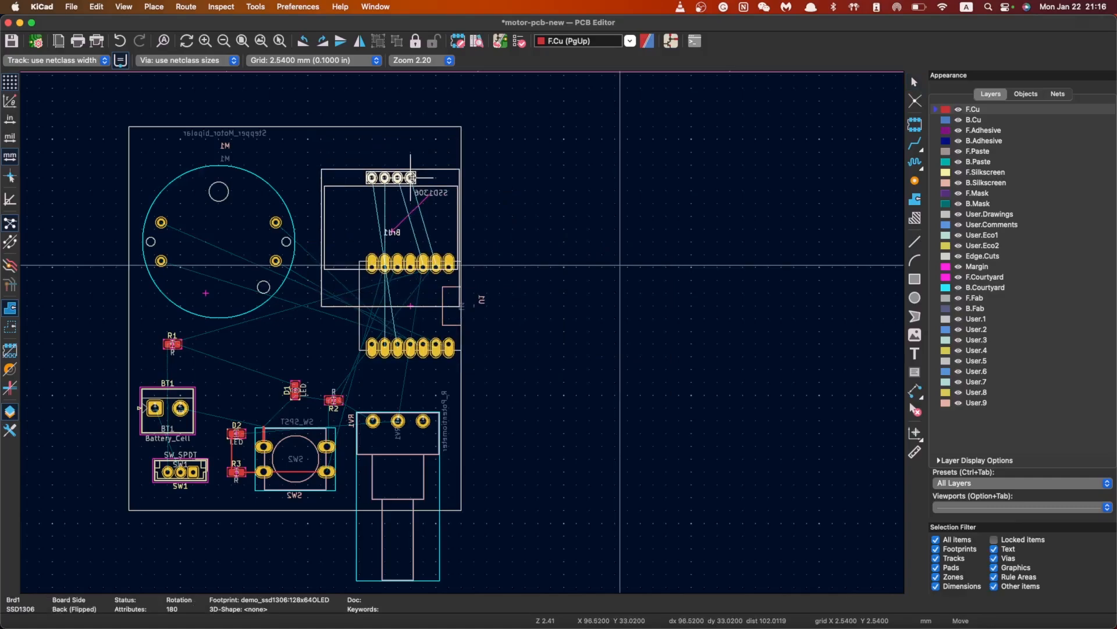
left_click(411, 178)
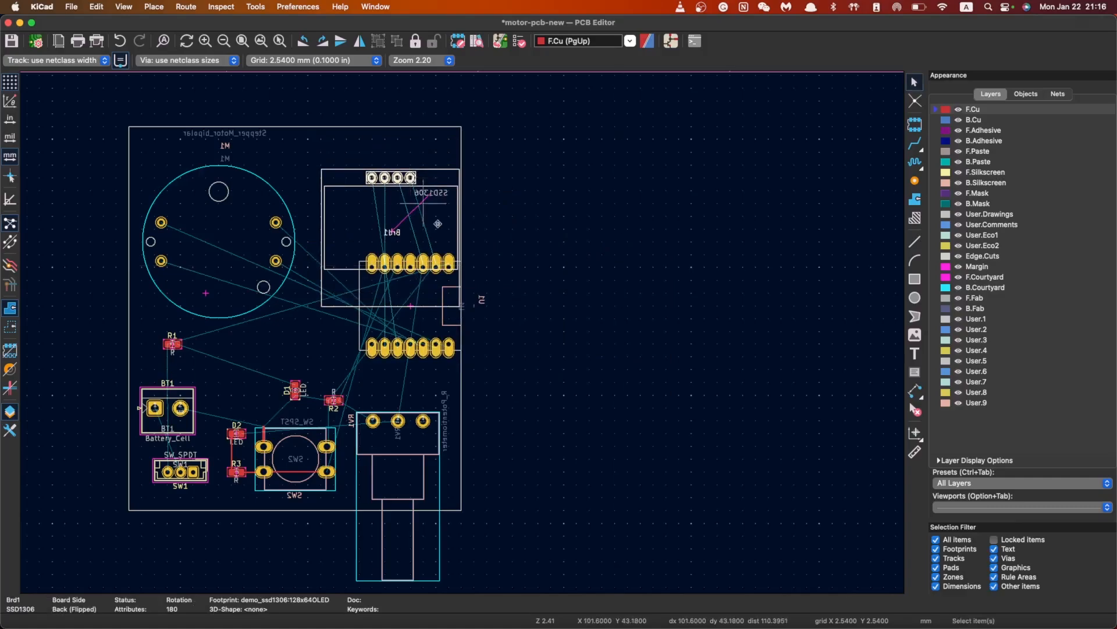
Reposition U1 below the display, then shift it further down the board
left_click(411, 305)
key("m")
left_click(411, 294)
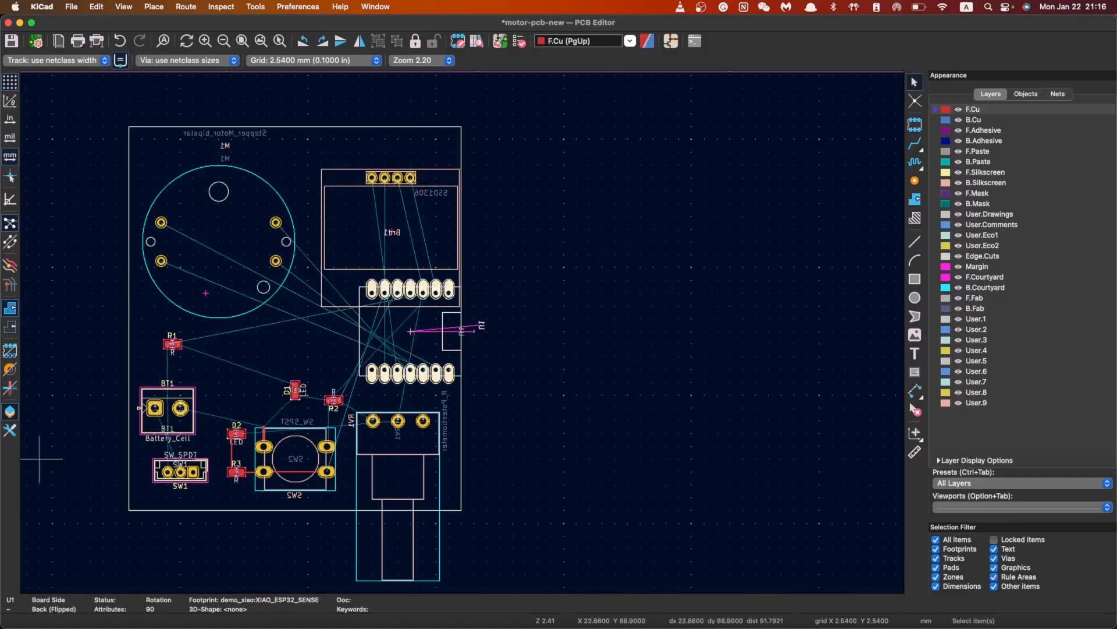
left_click(566, 343)
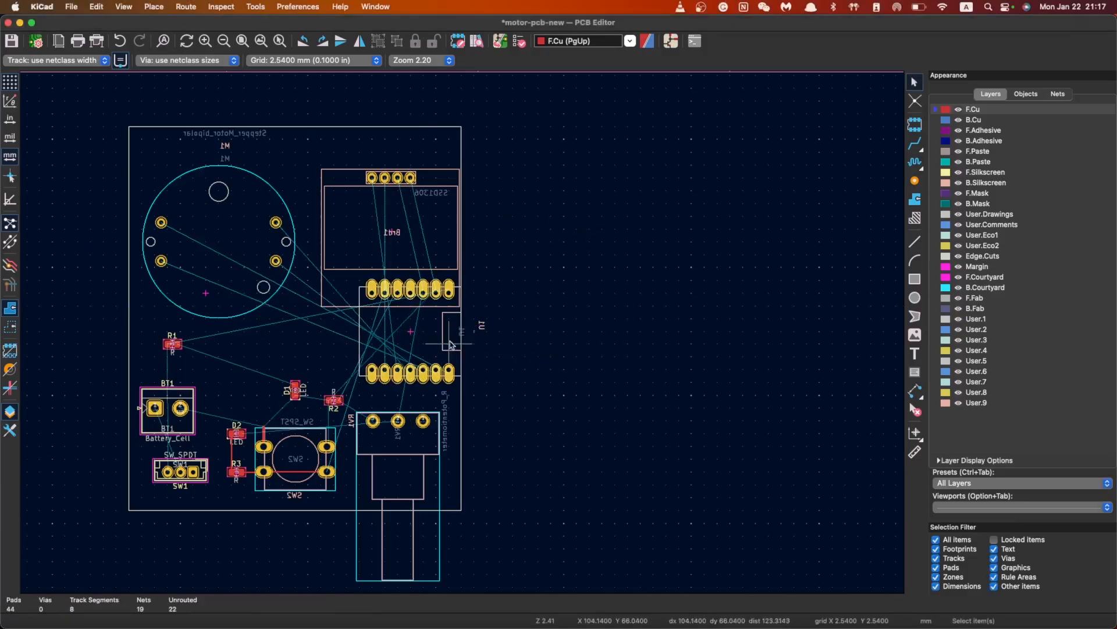
left_click(384, 333)
left_click_drag(388, 331, 417, 356)
Raise the Brd1 display and nudge motor M1 up slightly
left_click_drag(433, 265, 393, 215)
left_click_drag(276, 221, 276, 203)
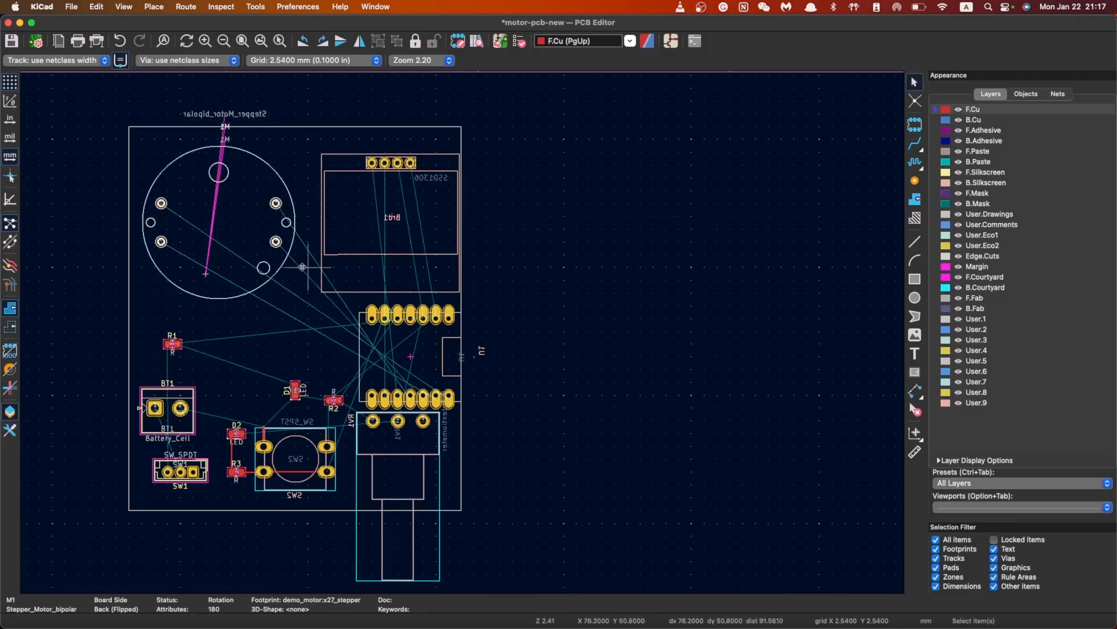
left_click_drag(410, 356, 410, 352)
Set the grid to 0.0250 mm and re-place U1 and the Brd1 display on it
left_click(289, 61)
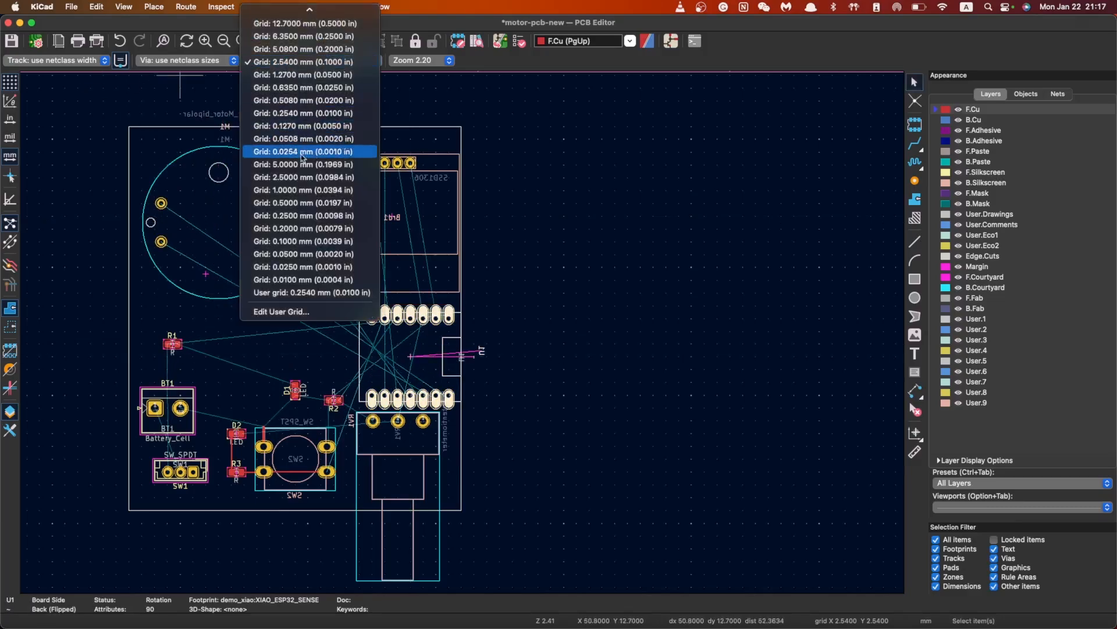
left_click(326, 267)
key("m")
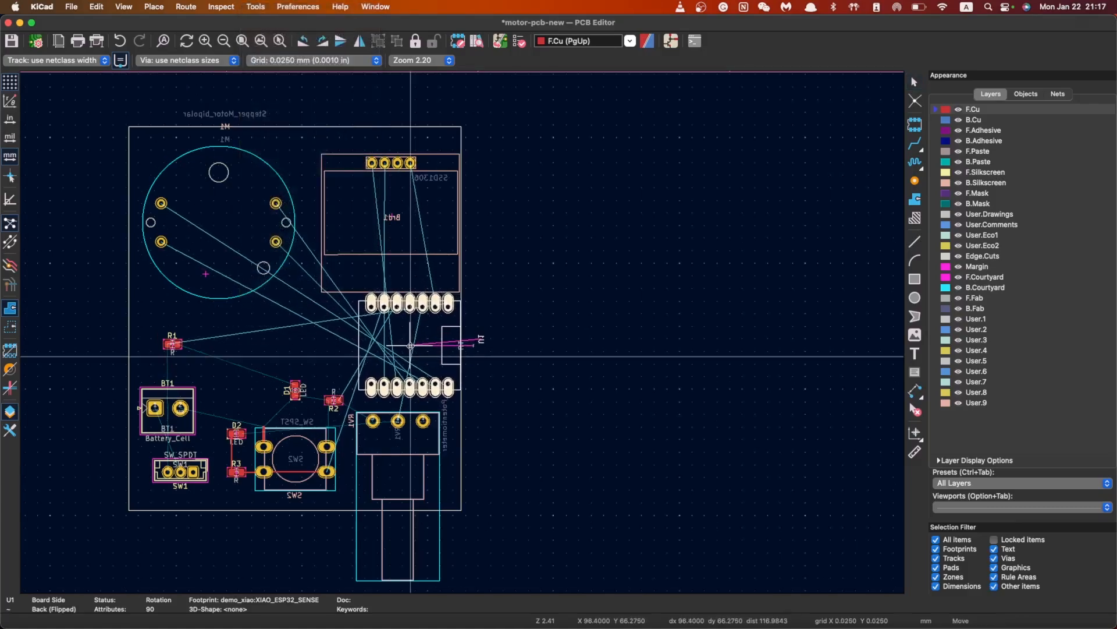
left_click(410, 345)
key("m")
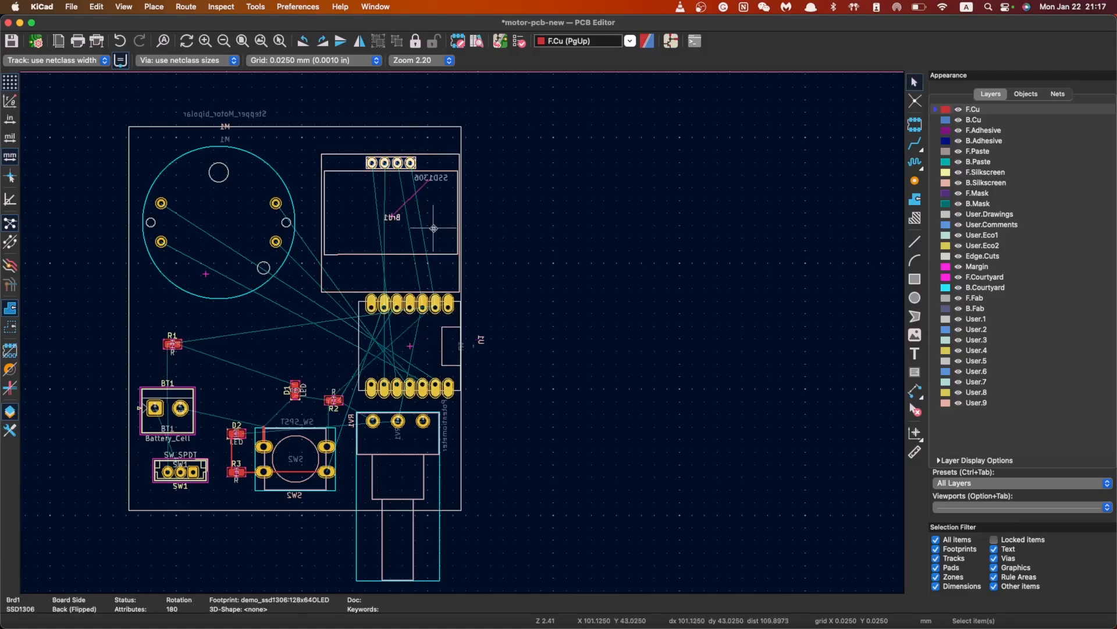
left_click(392, 203)
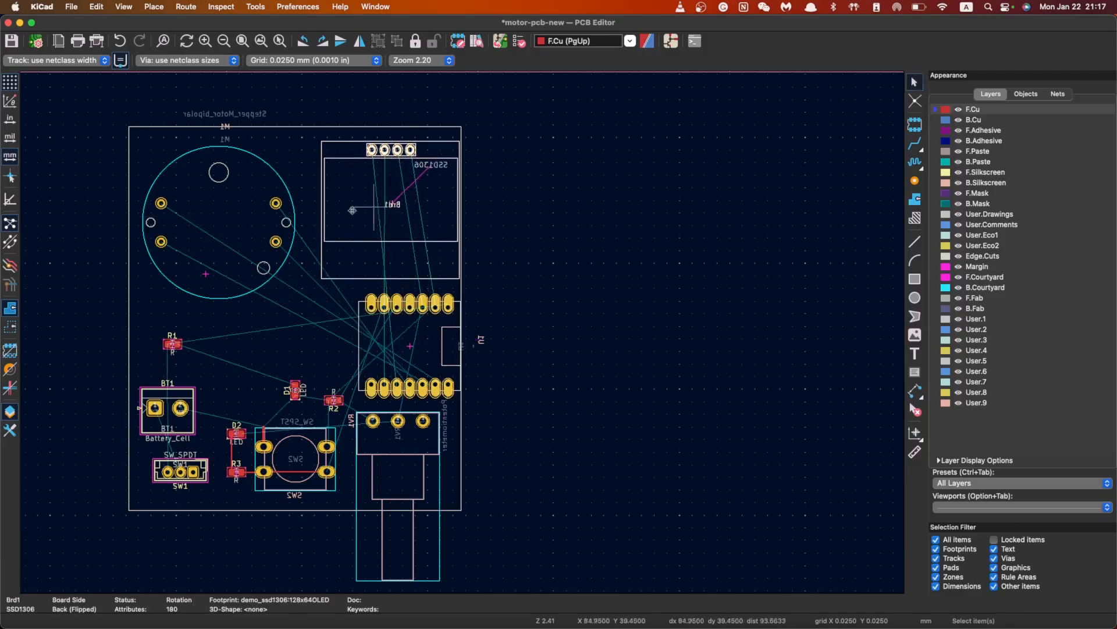
left_click(252, 216)
Move motor M1 slightly higher and deselect it
key("m")
left_click(276, 192)
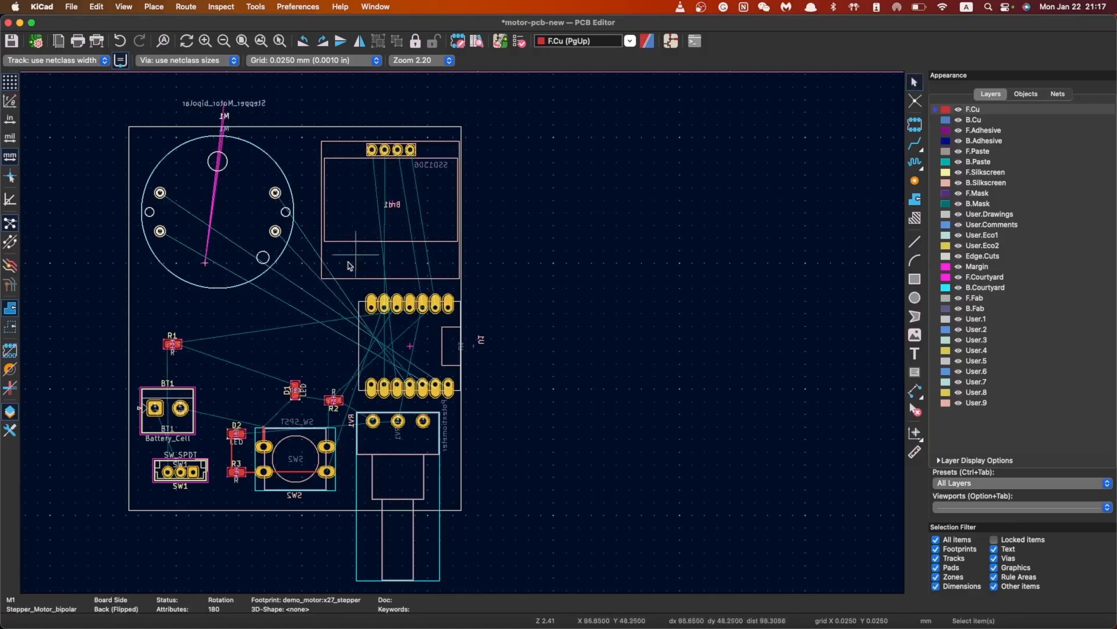
left_click(248, 356)
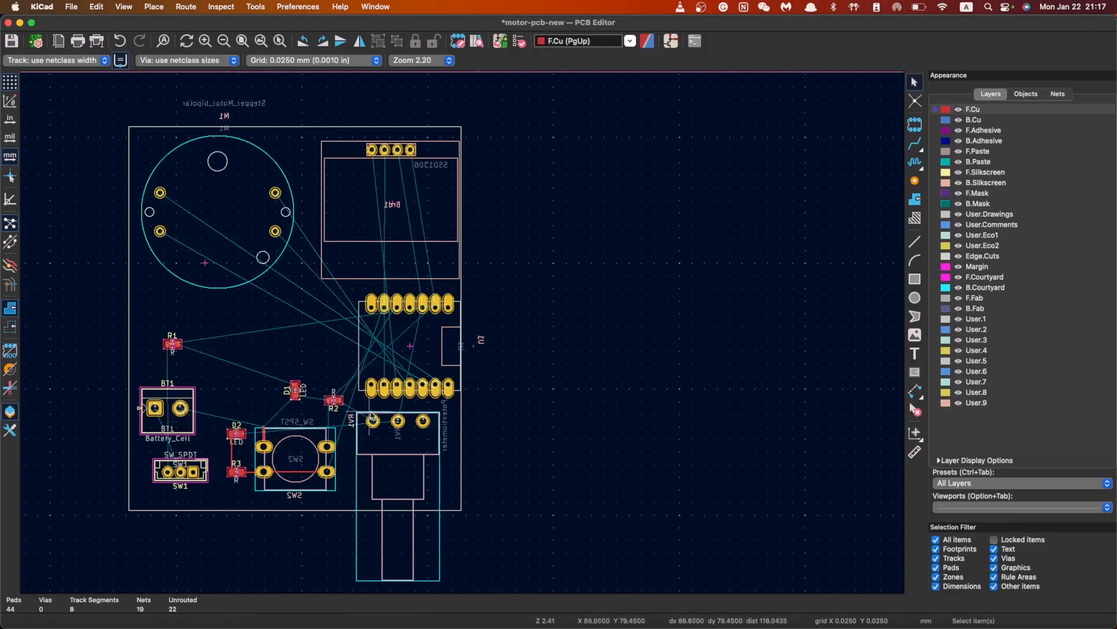
Zoom in on the lower board area around SW1, SW2 and the LEDs
scroll(372, 417, "up", 4)
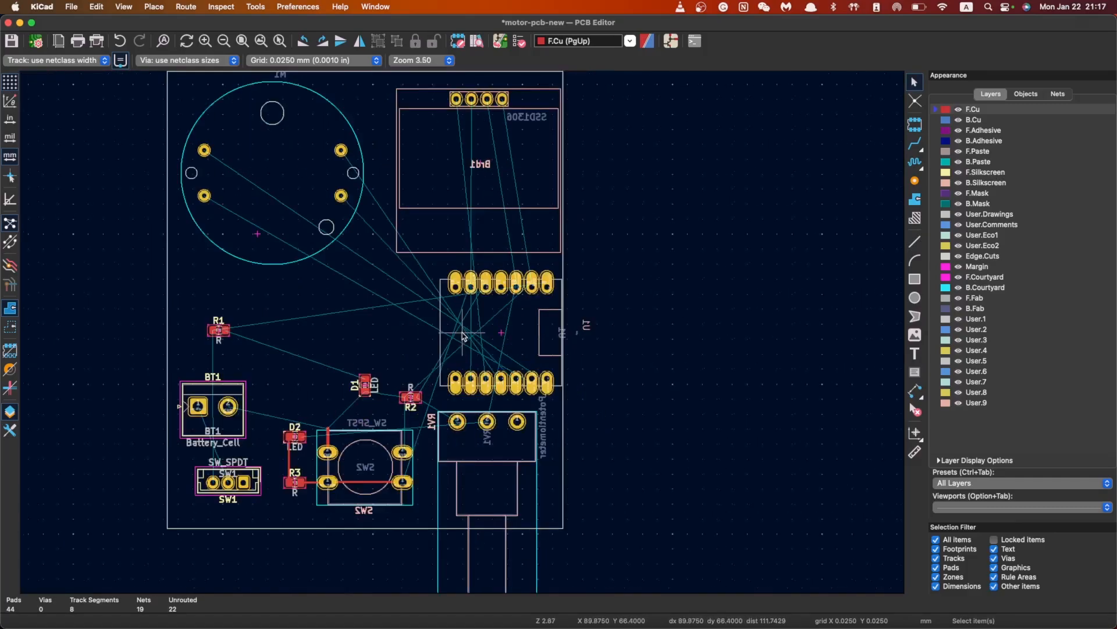
scroll(463, 337, "up", 1)
scroll(373, 348, "up", 1)
scroll(561, 287, "down", 1)
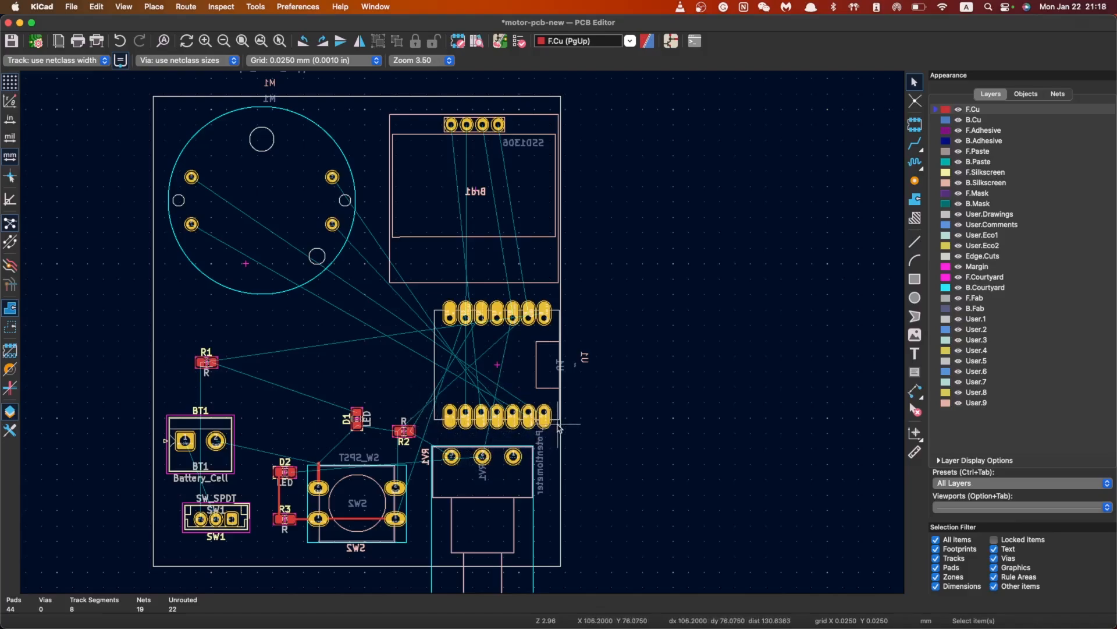
scroll(527, 441, "up", 1)
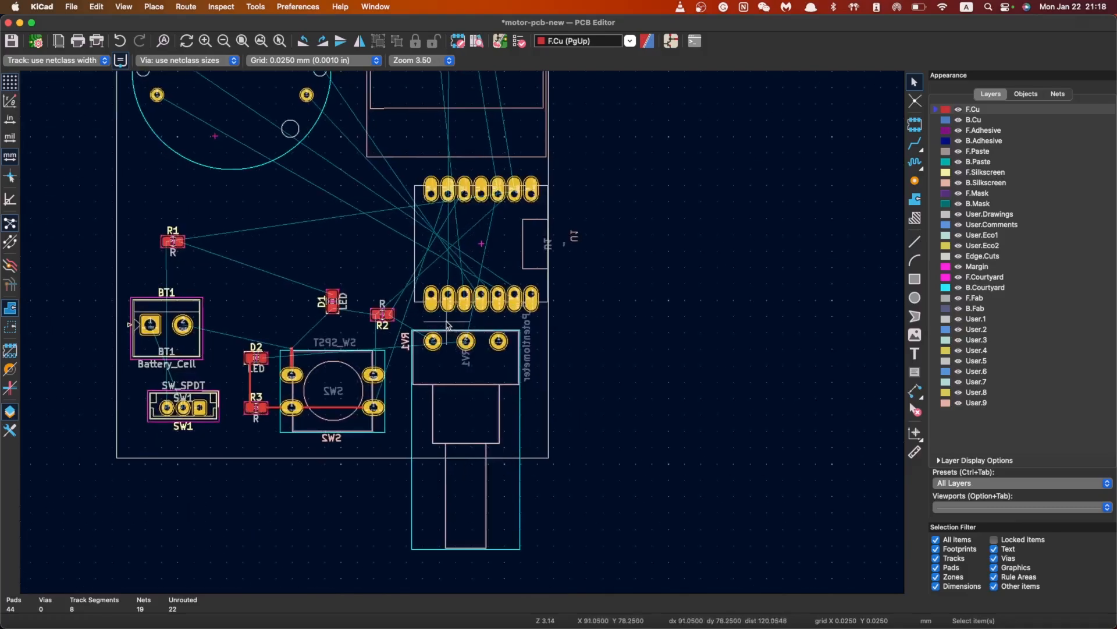
scroll(448, 325, "up", 1)
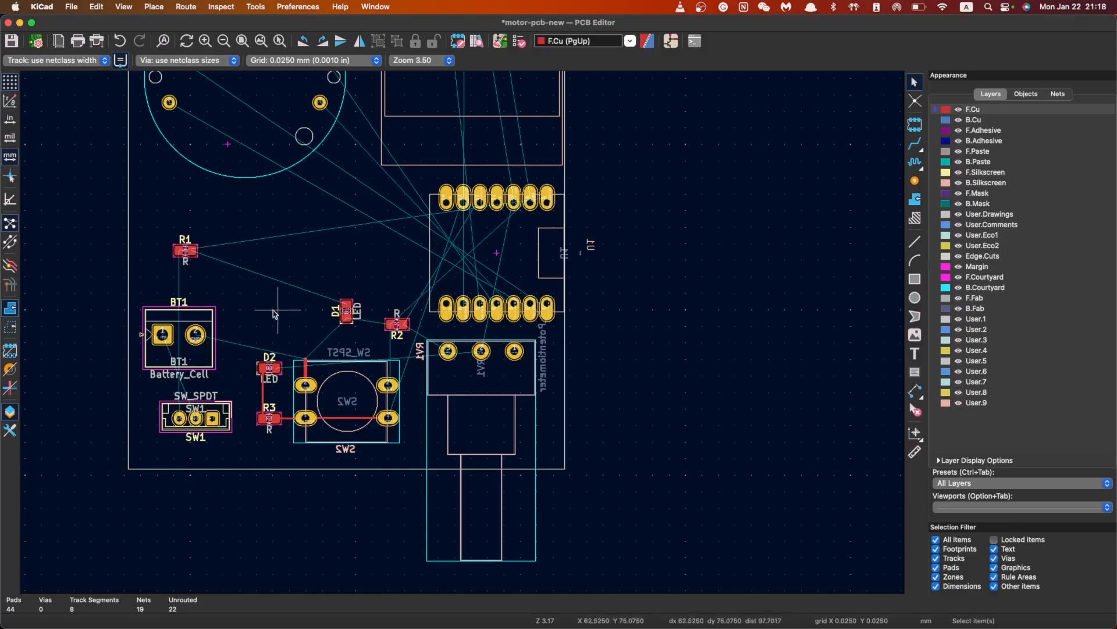
Shift resistor R2 up and to the left and reposition LED D1
left_click(398, 324)
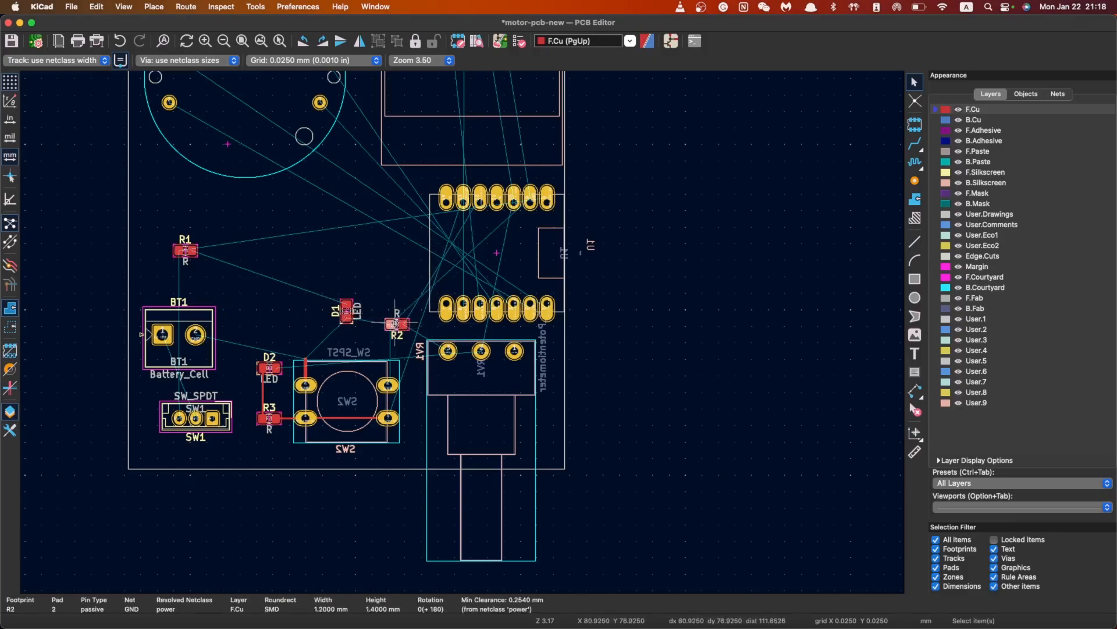
left_click(396, 323)
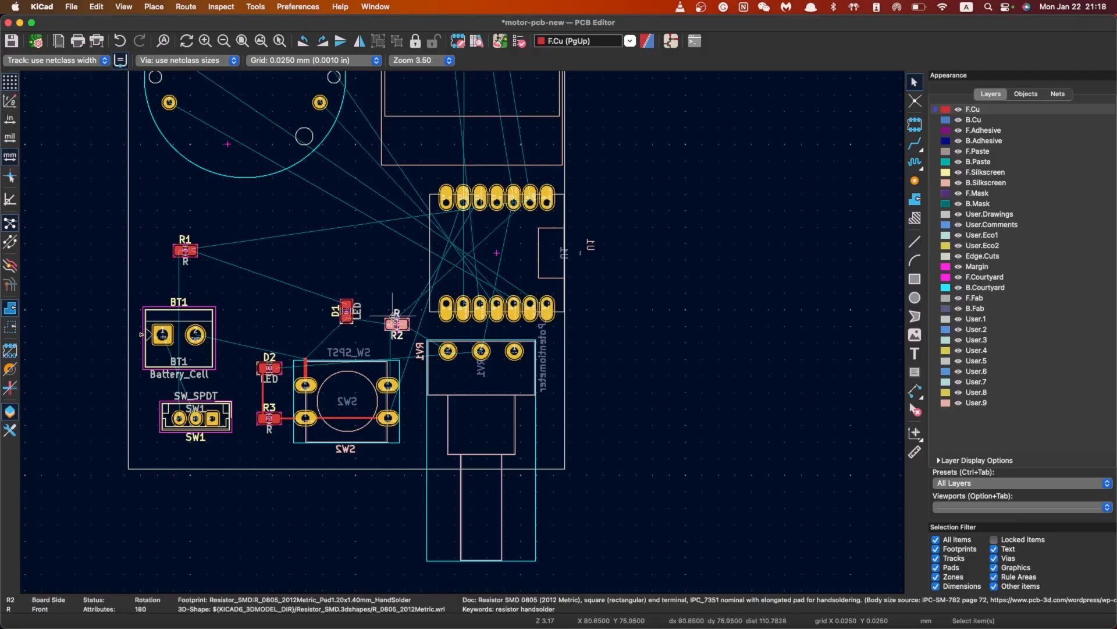
left_click_drag(389, 323, 305, 313)
left_click(351, 312)
left_click(348, 373)
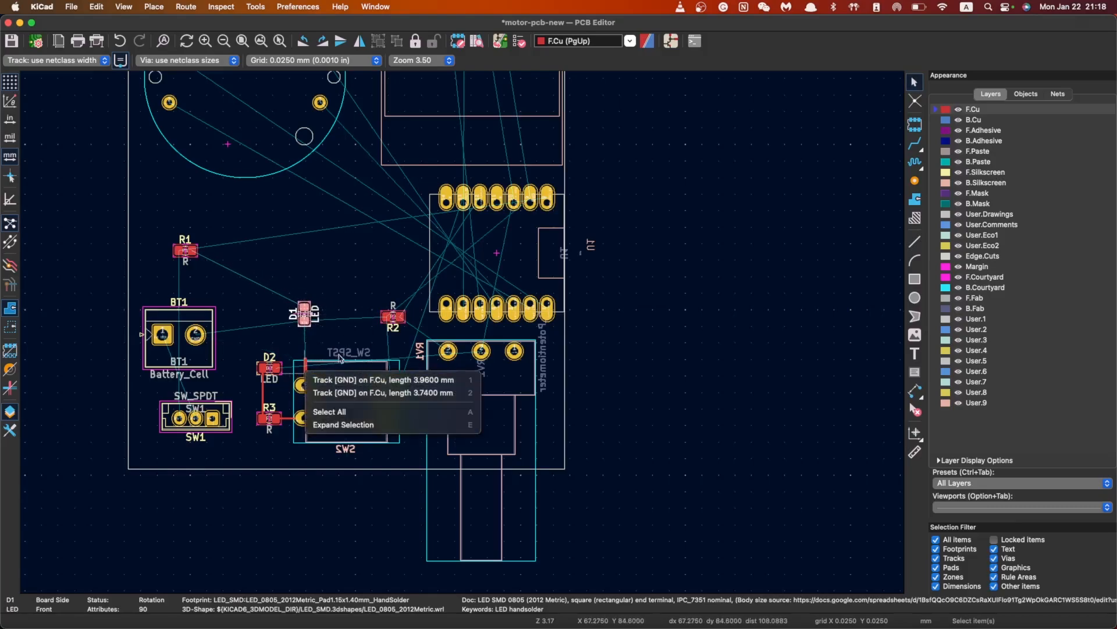
Inspect the GND tracks running above and beside switch SW2
left_click(340, 357)
left_click(305, 364)
left_click(304, 364)
left_click(306, 370)
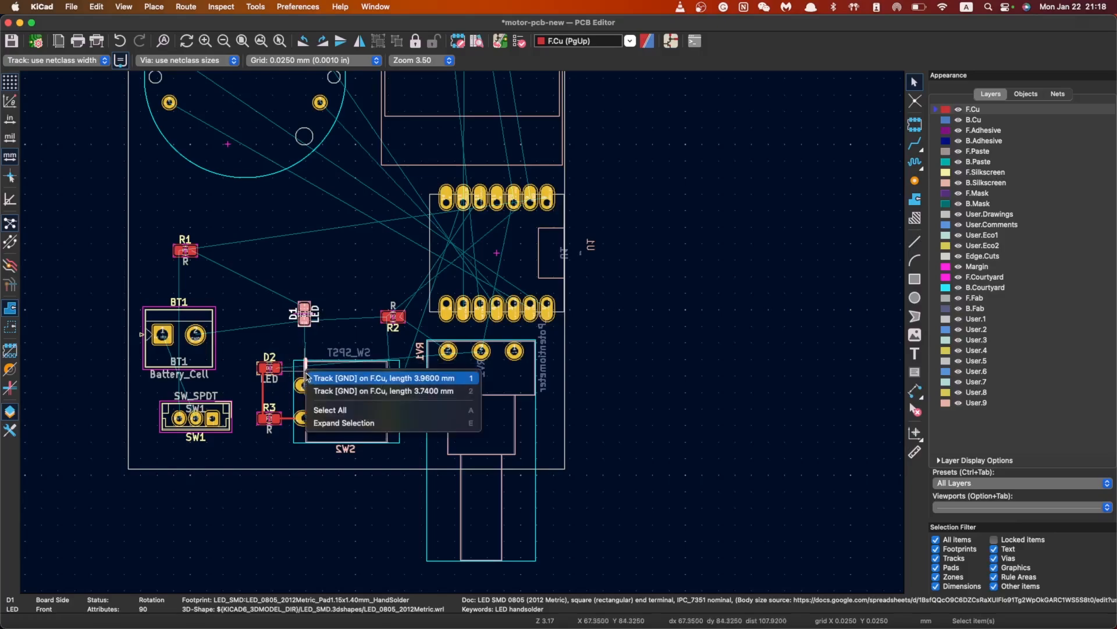
scroll(358, 325, "up", 5)
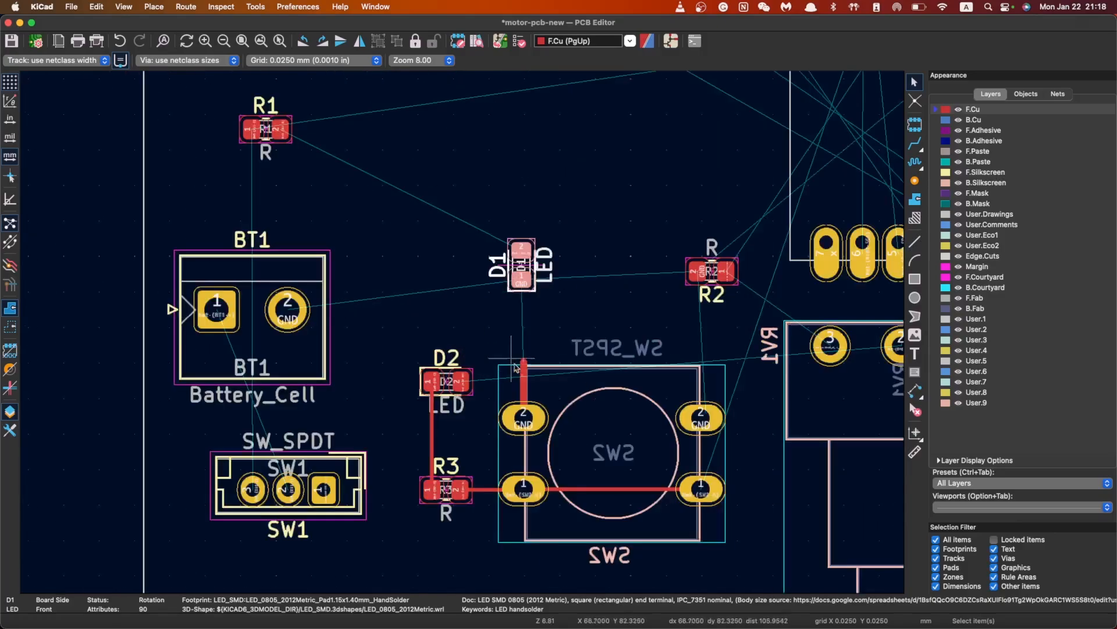
left_click(469, 362)
left_click(470, 314)
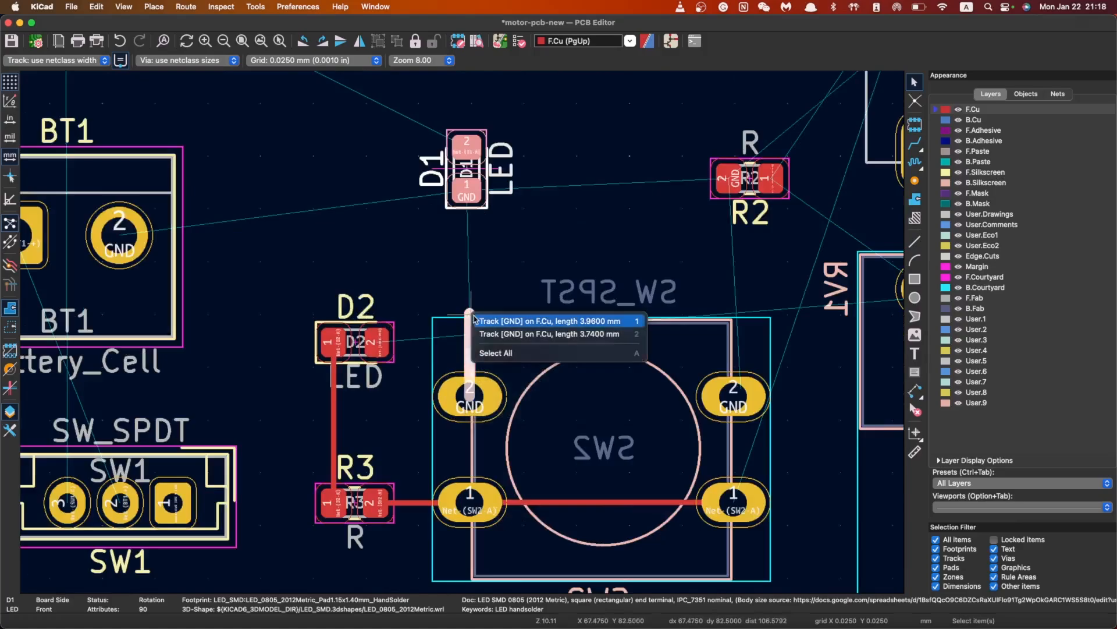
scroll(464, 336, "up", 3)
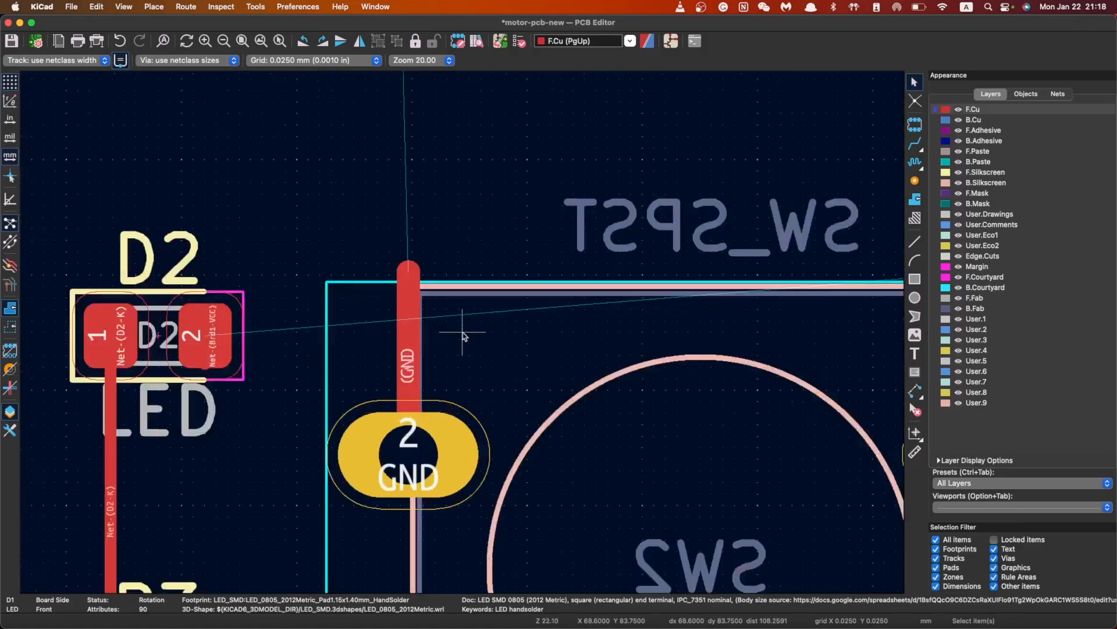
scroll(469, 325, "down", 4)
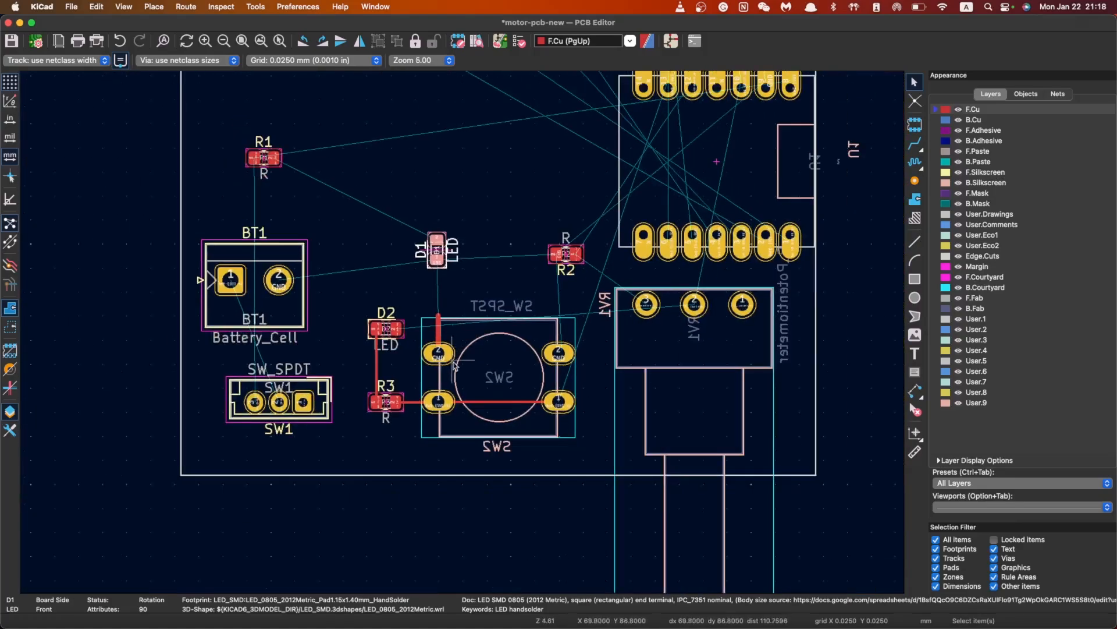
Box-select SW2 with its tracks and delete the short GND track stub
left_click_drag(457, 332, 467, 433)
left_click(449, 324)
left_click(438, 318)
left_click(459, 327)
left_click(561, 353)
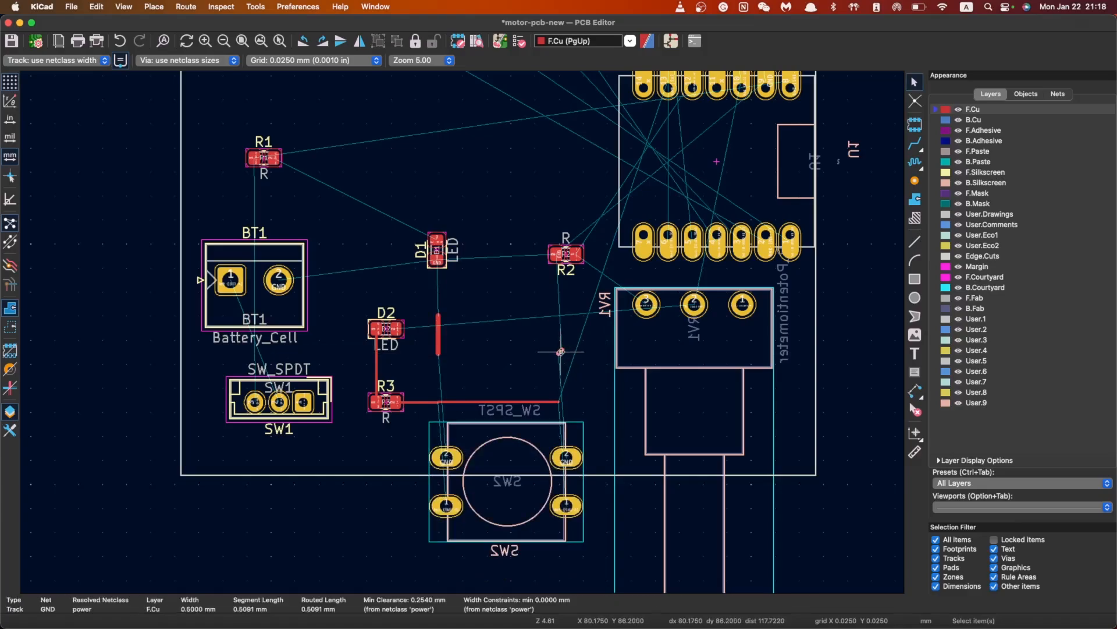
key("Delete")
Delete the vertical GND track next to SW2
left_click(440, 331)
left_click(436, 332)
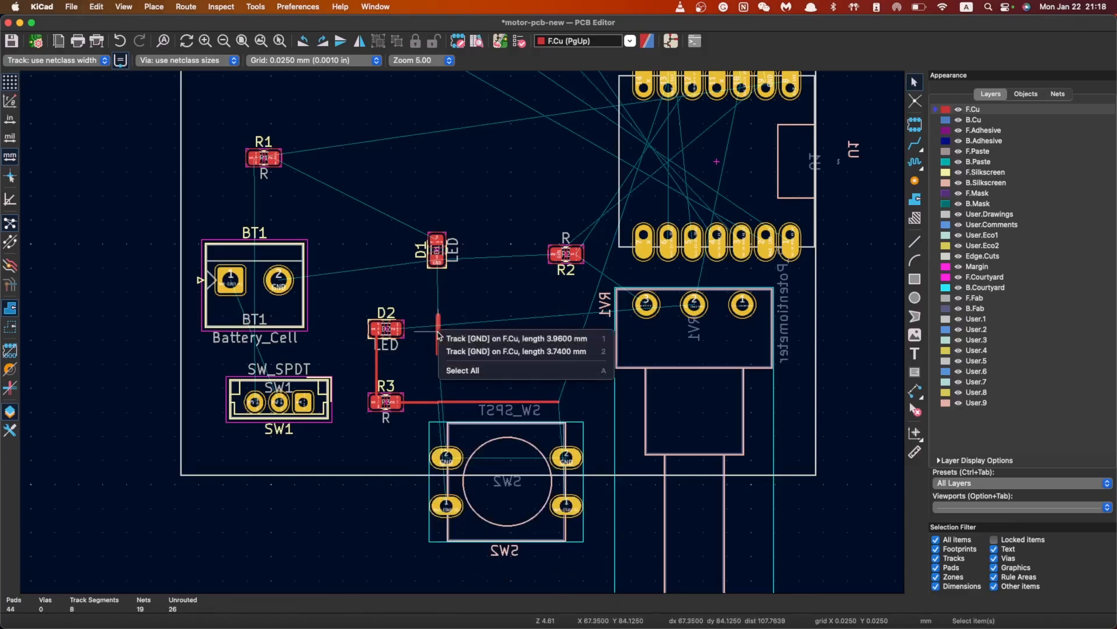
left_click(451, 368)
key("Delete")
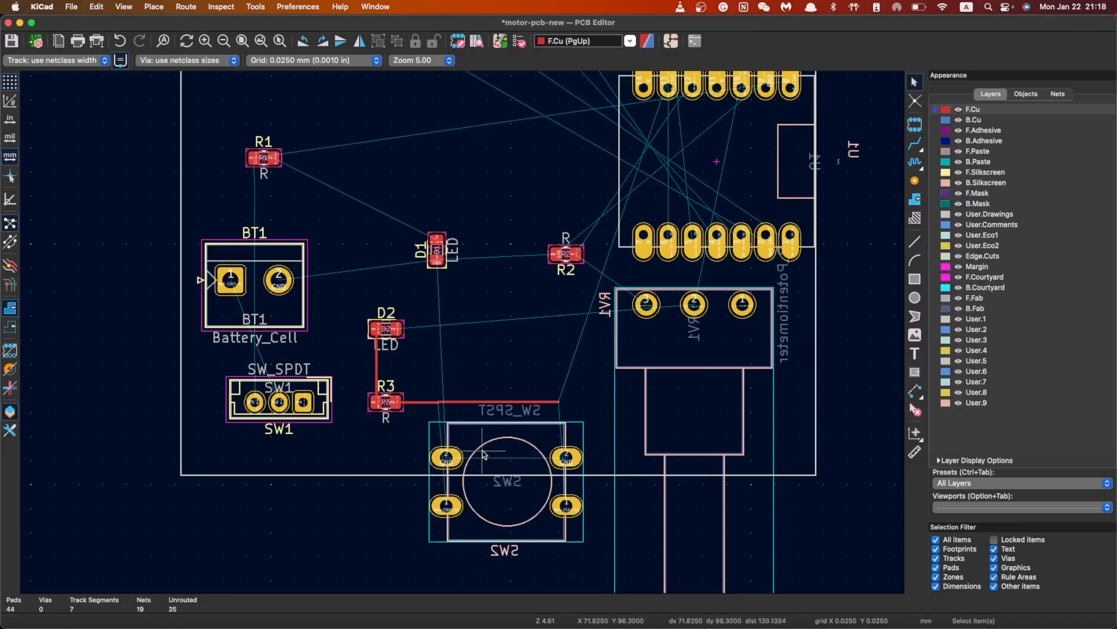
Move SW2 beside R3 and delete the R3-to-SW2 track and SW2's pin 1 link
left_click(482, 448)
left_click_drag(469, 437, 471, 342)
left_click(411, 402)
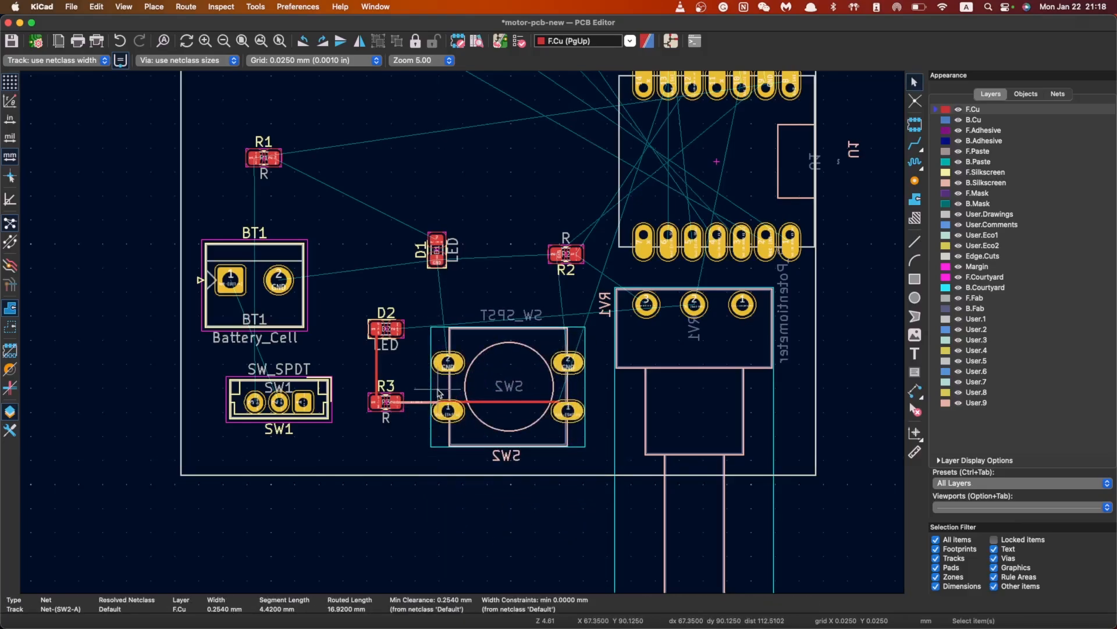
key("Delete")
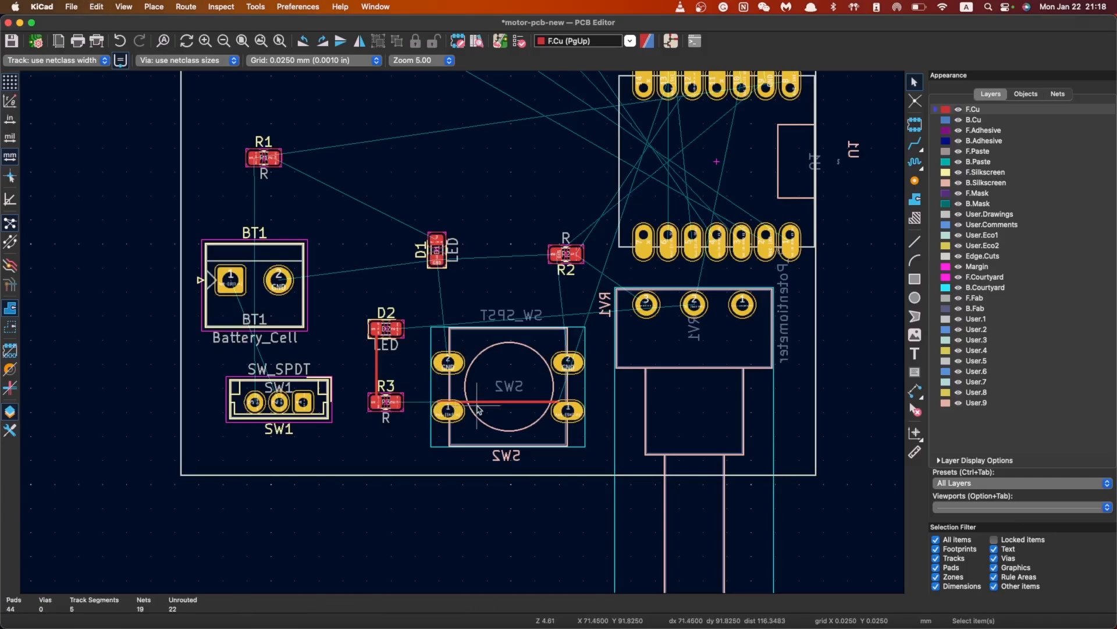
left_click(491, 409)
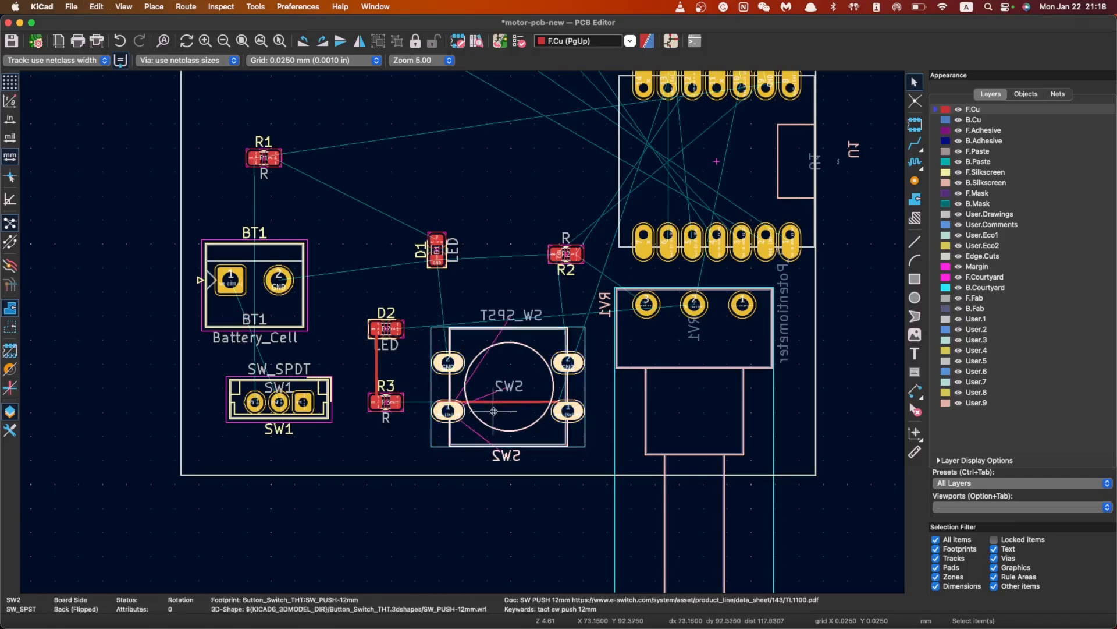
left_click(498, 403)
key("Delete")
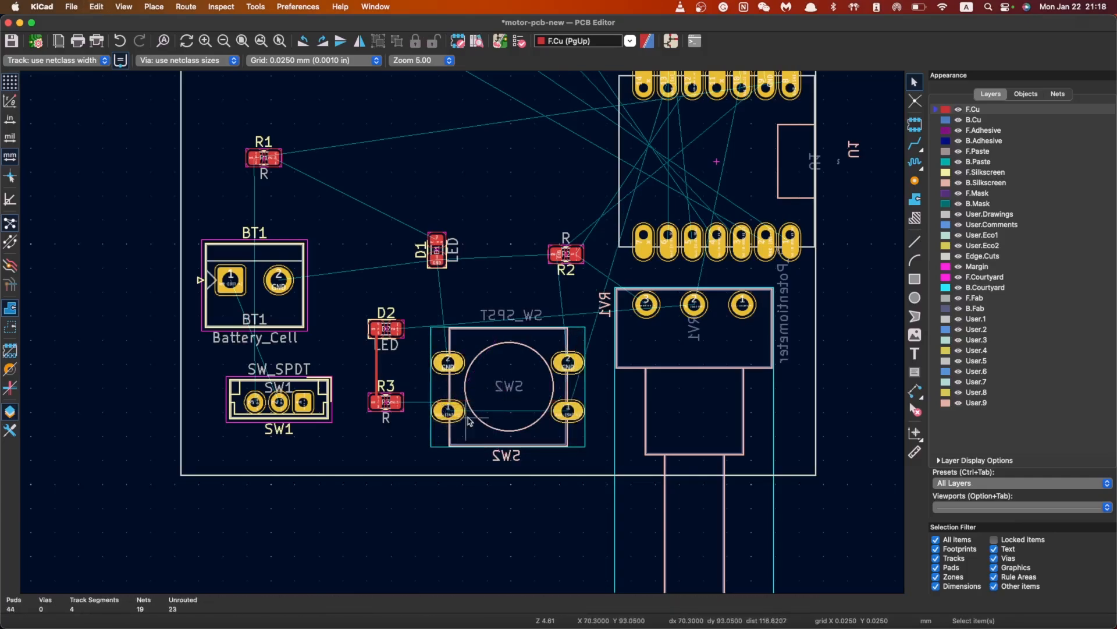
Drag SW2 down and drop it inside the board's bottom edge
left_click(469, 418)
left_click_drag(469, 419, 448, 549)
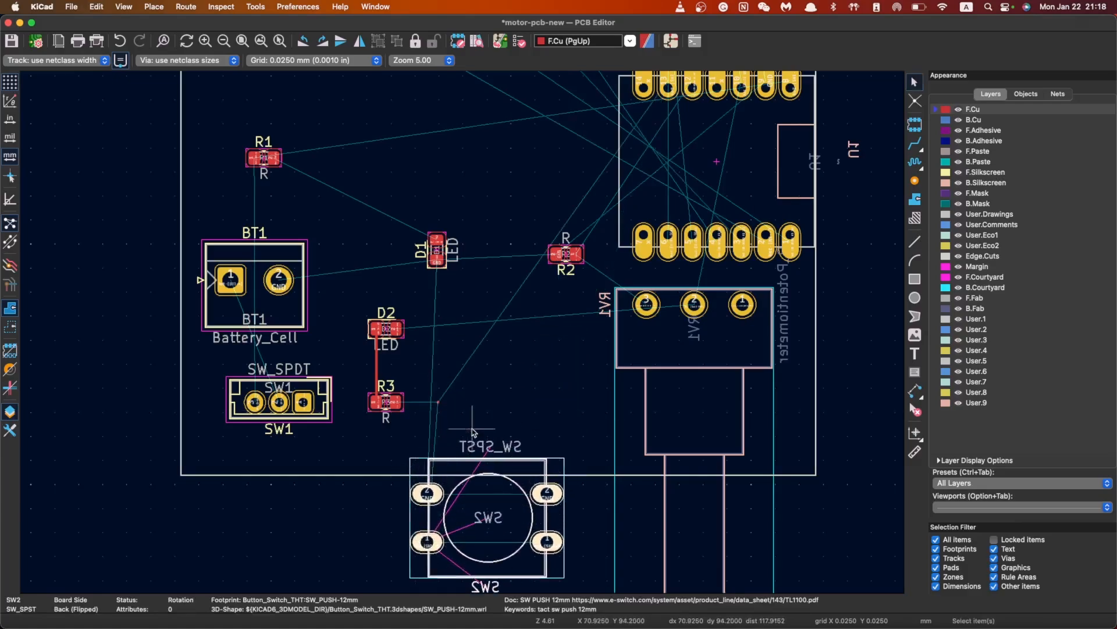
mouse_move(463, 417)
left_mouse_down()
mouse_move(420, 378)
mouse_move(464, 411)
left_mouse_up()
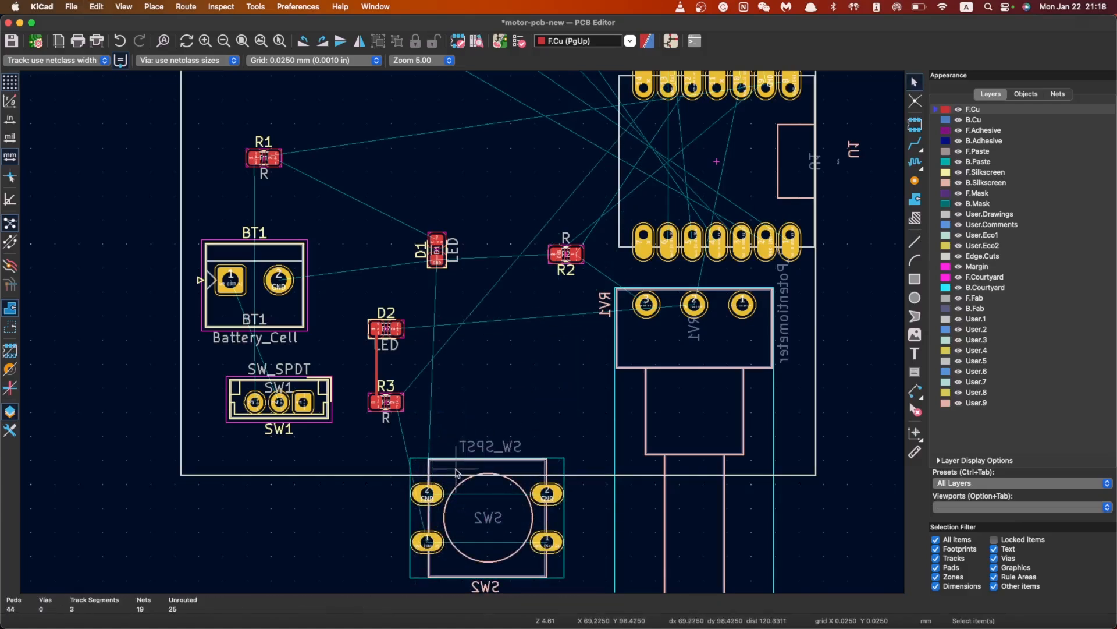
left_click_drag(457, 472, 459, 362)
scroll(454, 326, "down", 2)
scroll(535, 346, "up", 4)
left_click(521, 348)
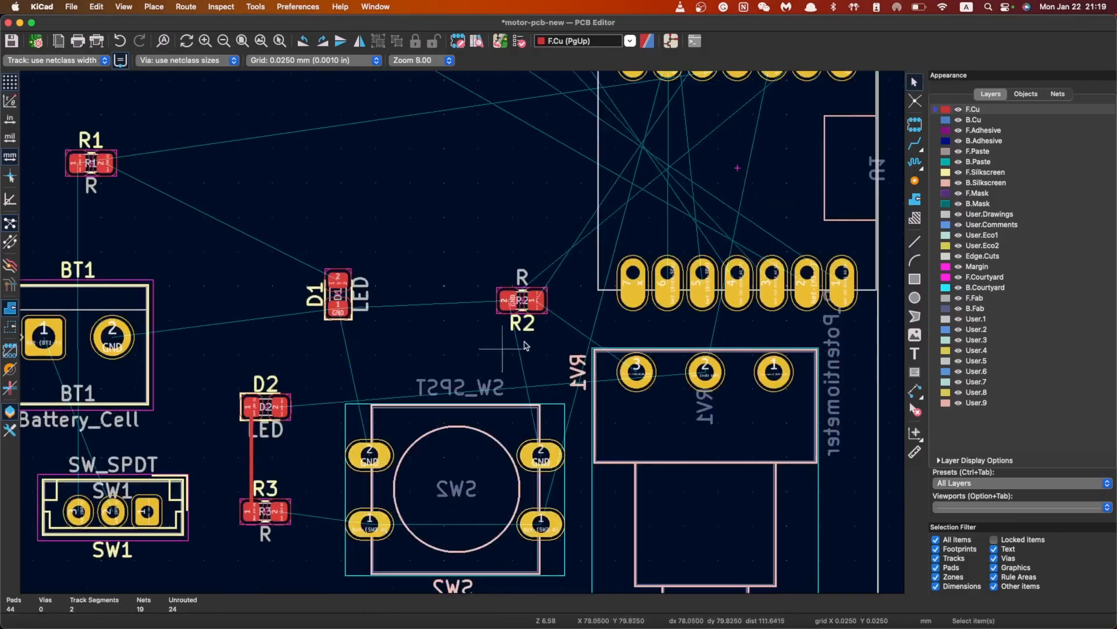
scroll(525, 346, "down", 3)
scroll(524, 333, "up", 2)
scroll(467, 333, "down", 4)
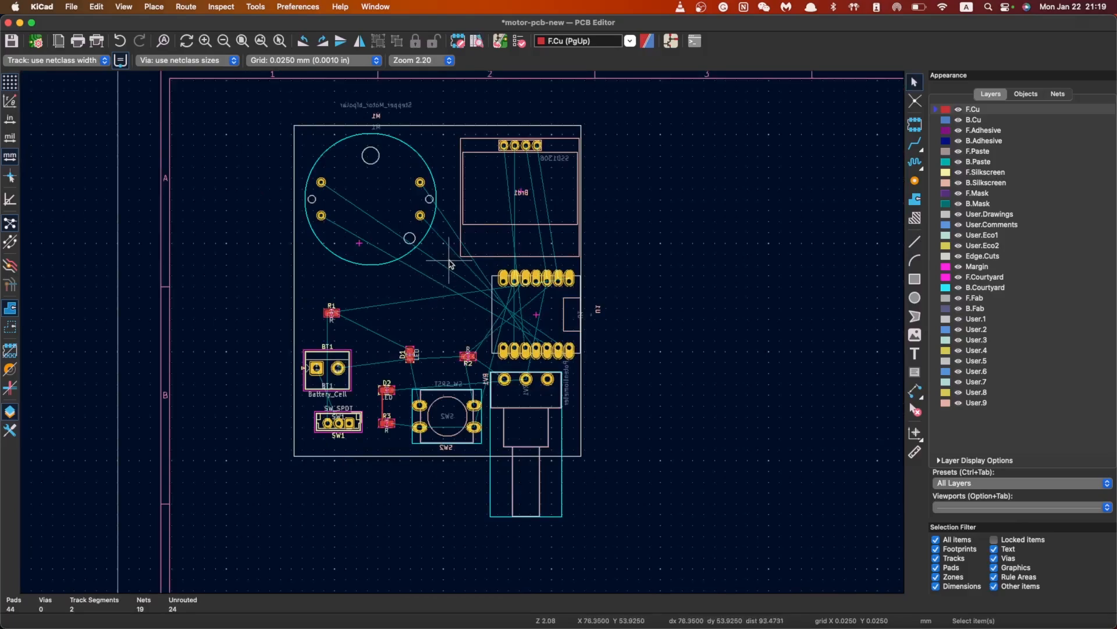
Save motor-pcb-new and update the PCB from the schematic
key("super+s")
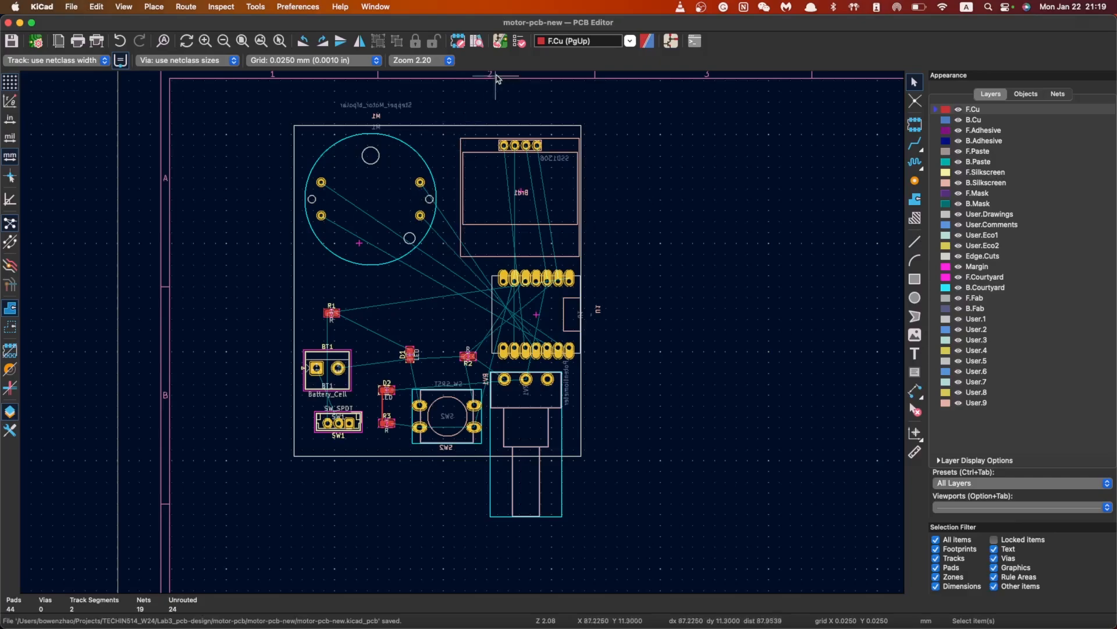
left_click(500, 40)
left_click(787, 460)
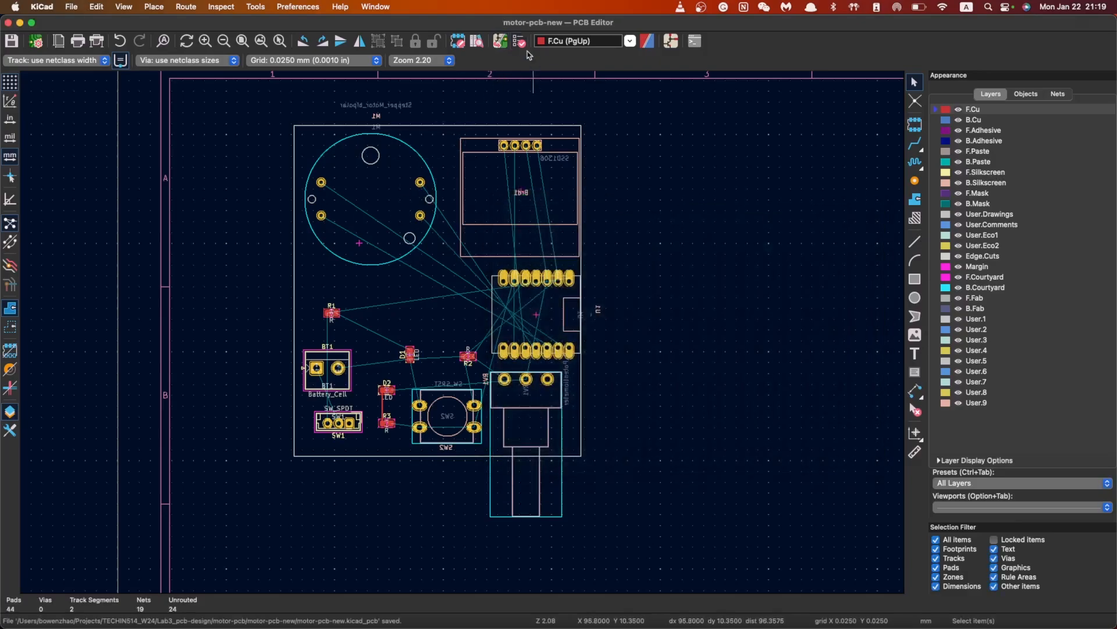
Open the motor-pcb-new schematic, compare it with the WeChat reference image, then move the image aside
left_click(671, 41)
scroll(380, 349, "down", 5)
scroll(645, 330, "up", 4)
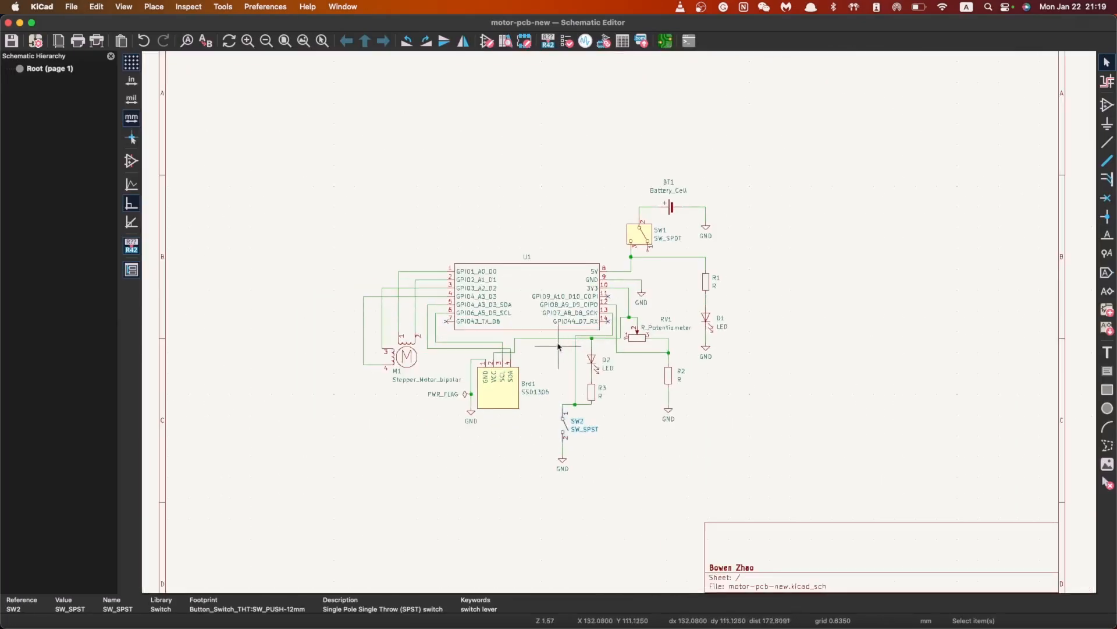
scroll(744, 333, "up", 1)
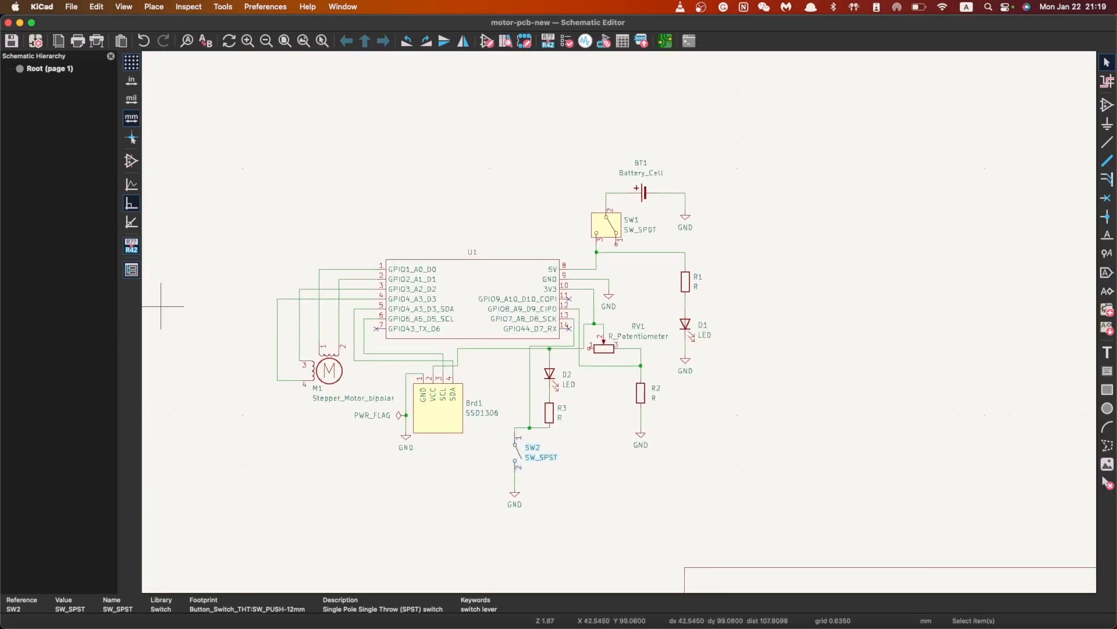
left_click_drag(1, 20, 522, 105)
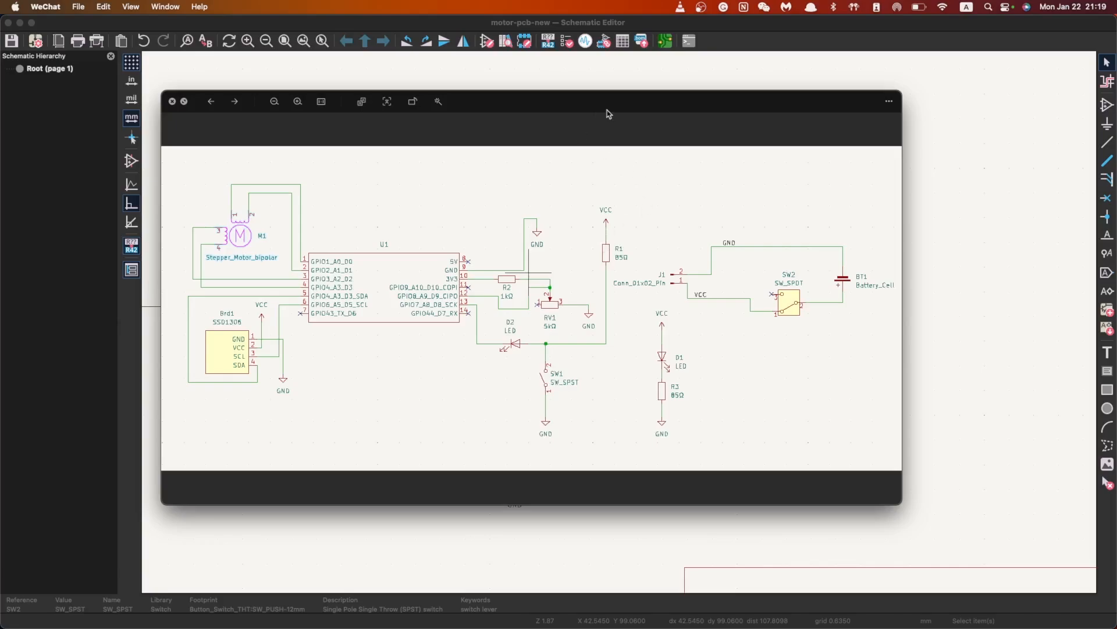
left_click_drag(656, 105, 0, 238)
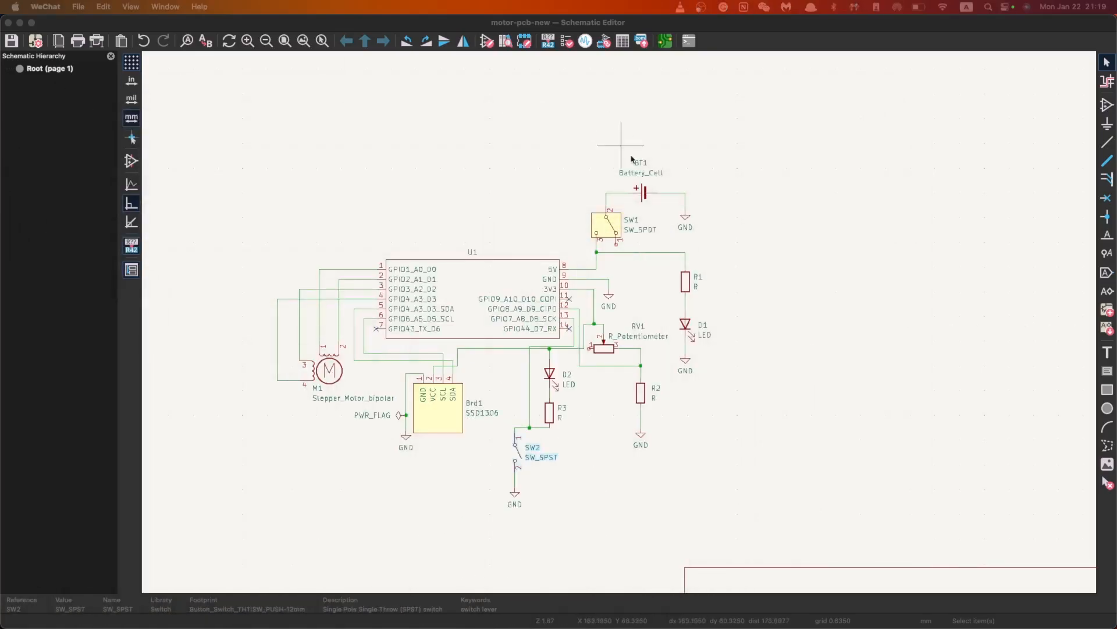
left_click(739, 250)
scroll(620, 325, "up", 5)
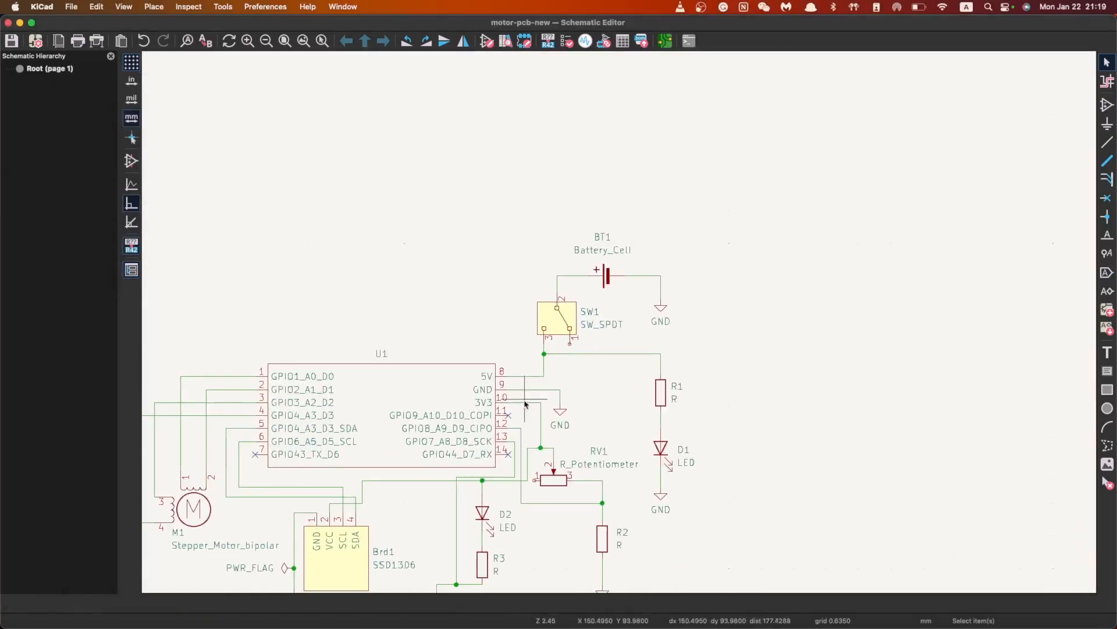
scroll(620, 326, "down", 3)
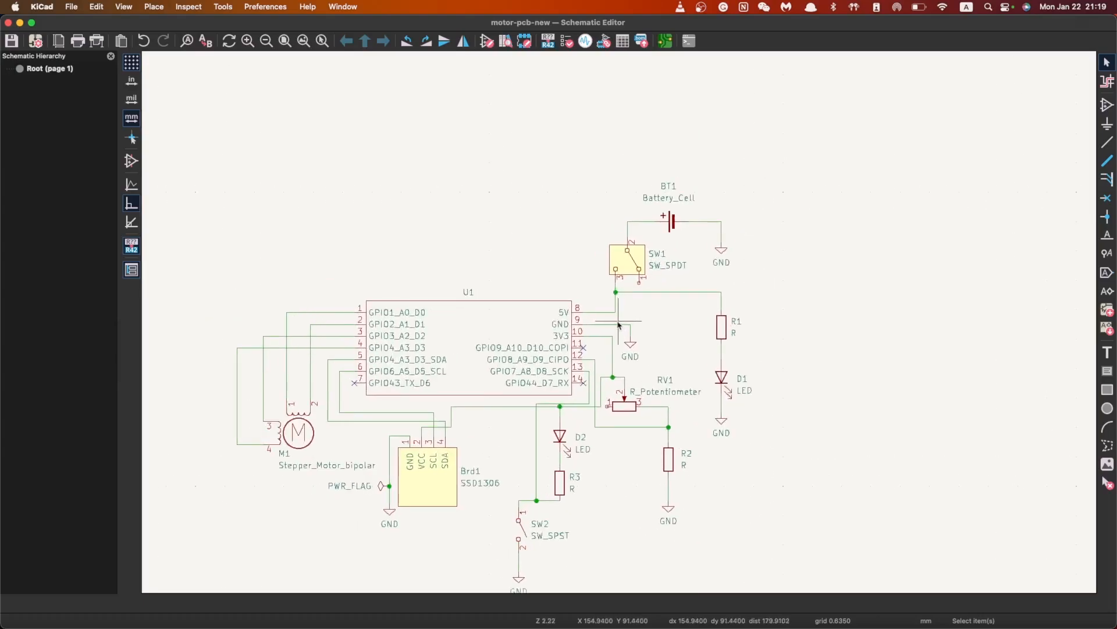
scroll(620, 320, "up", 2)
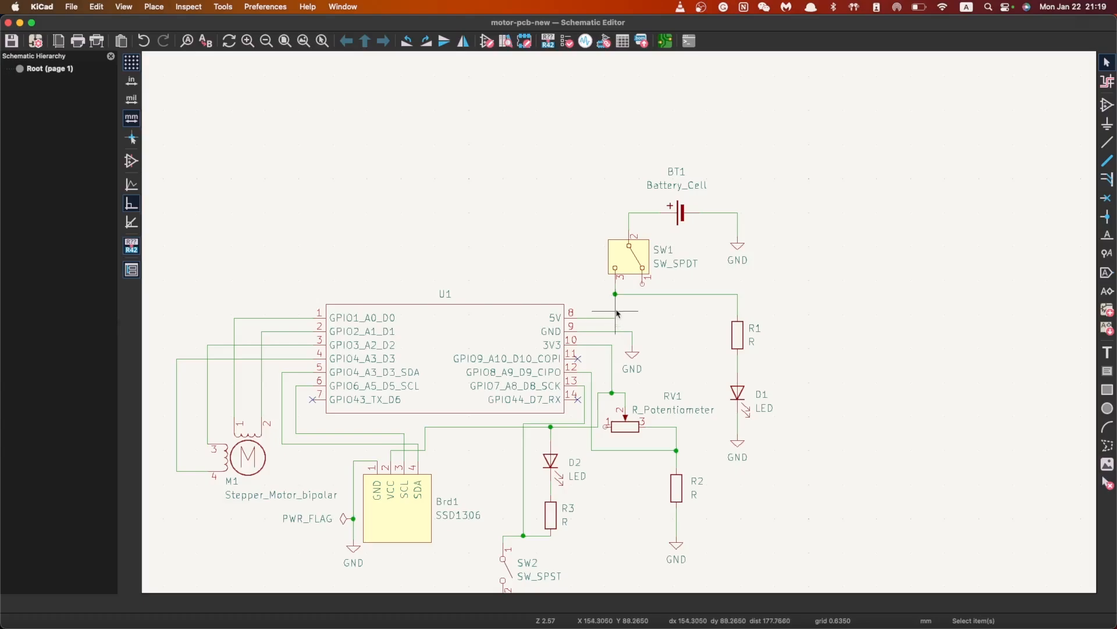
left_click(614, 318)
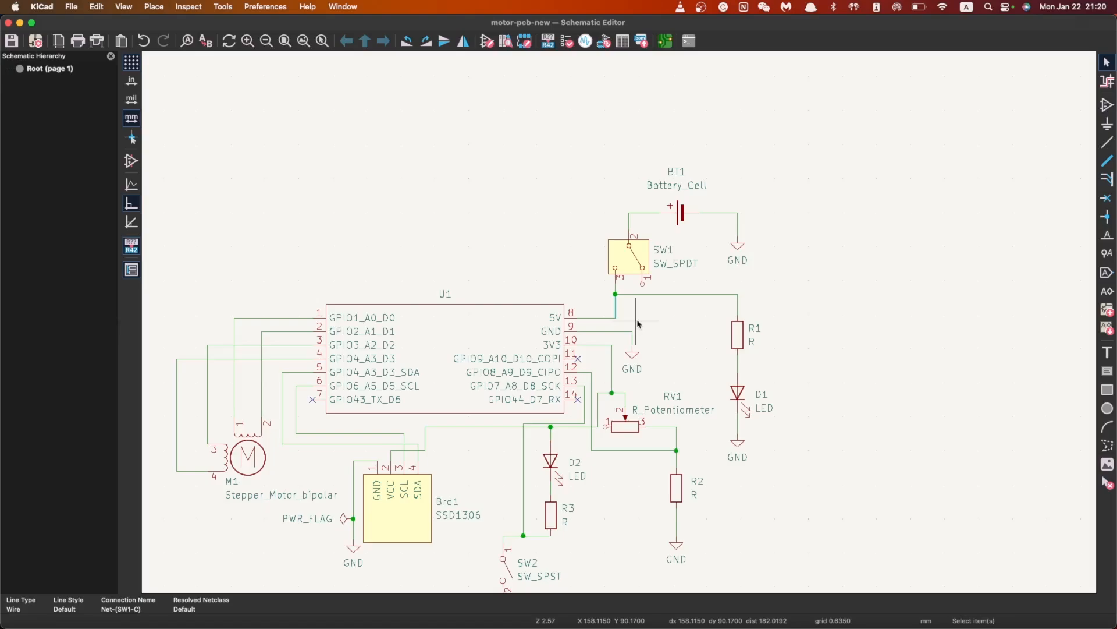
key("l")
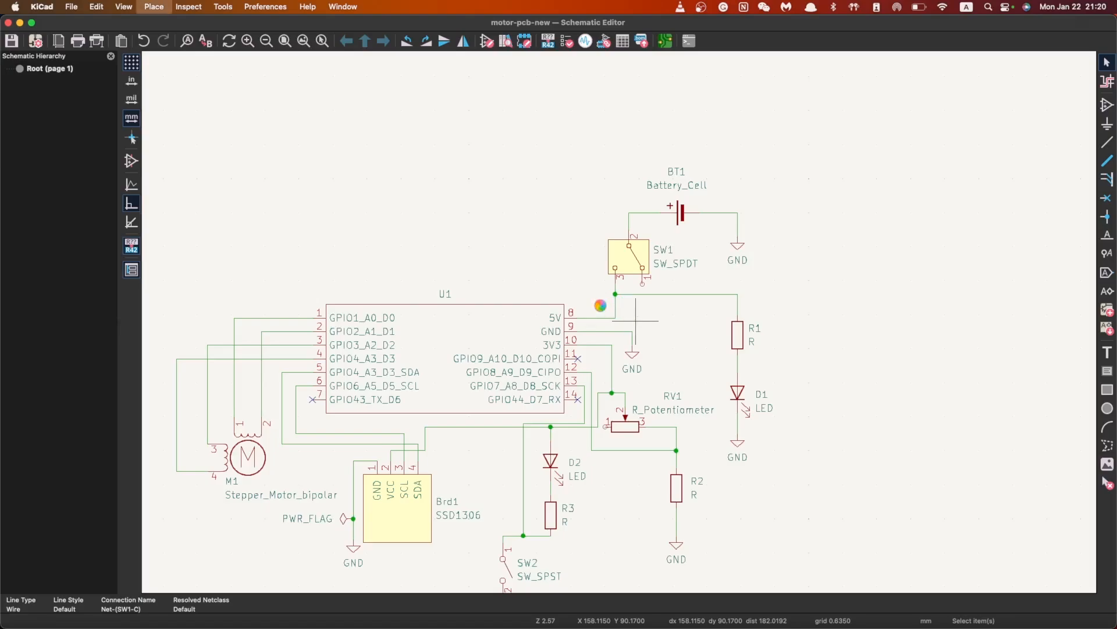
scroll(591, 242, "down", 1)
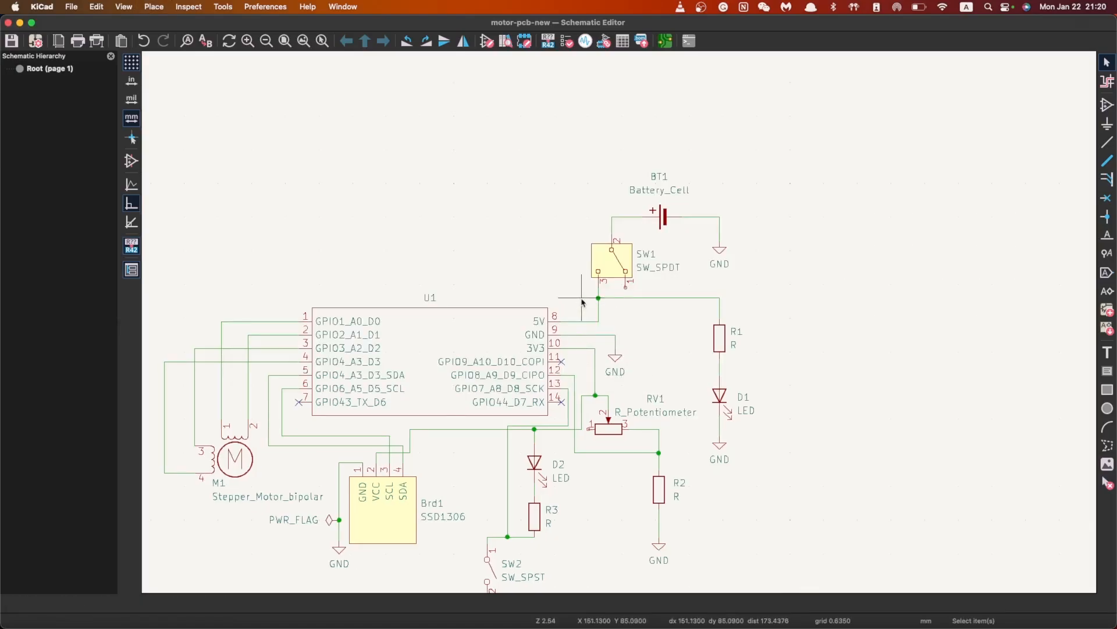
Place a VCC net label on the wire leading to R1
key("l")
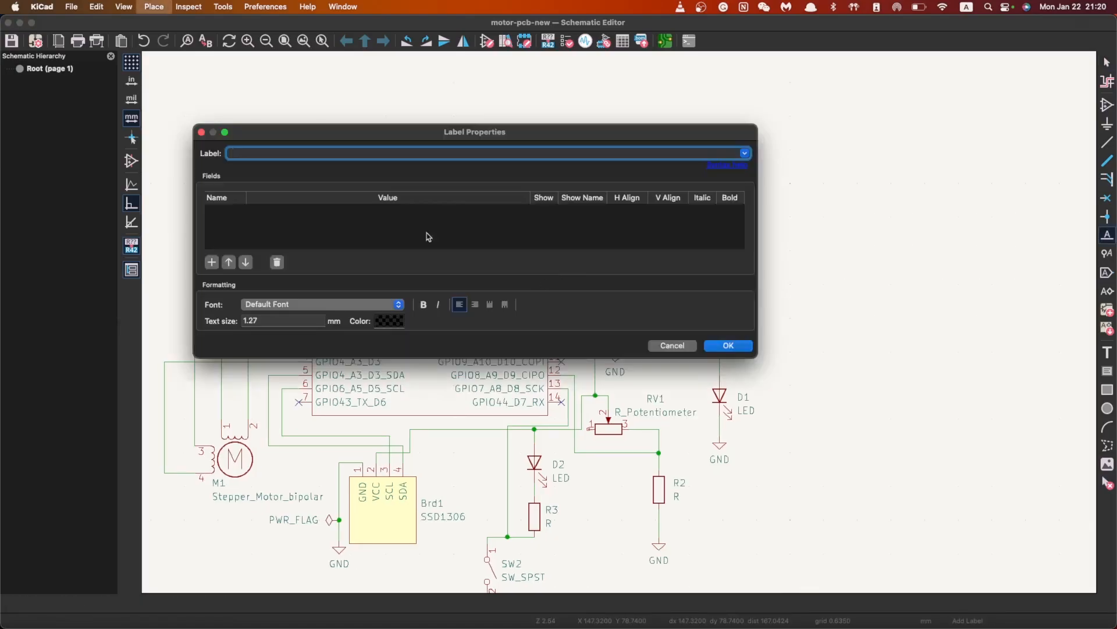
left_click_drag(326, 135, 401, 330)
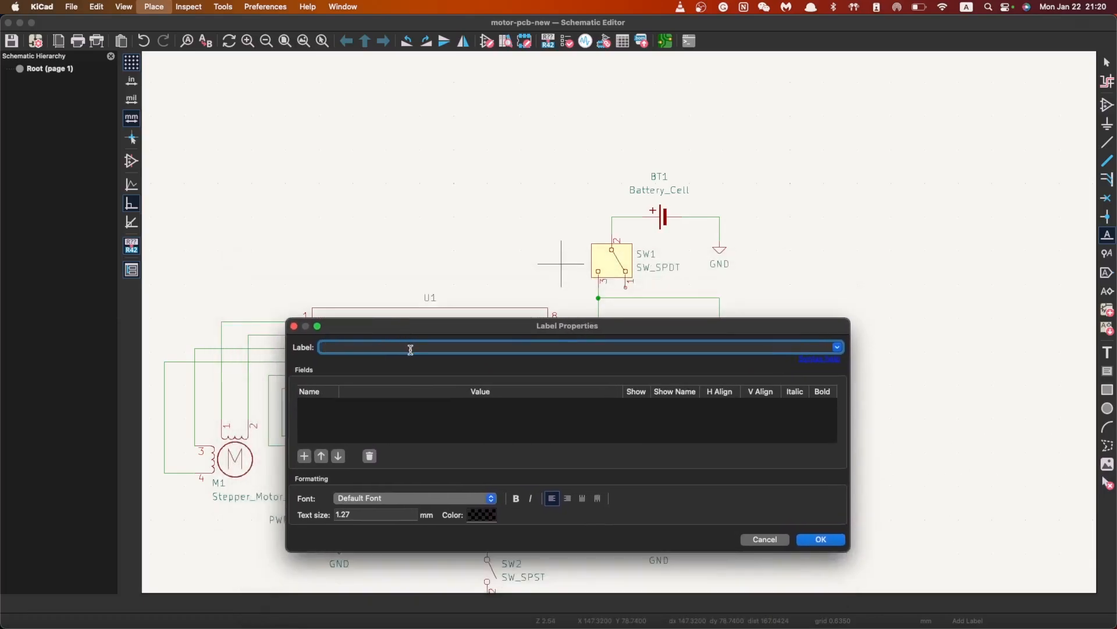
left_click(820, 539)
scroll(580, 295, "up", 10)
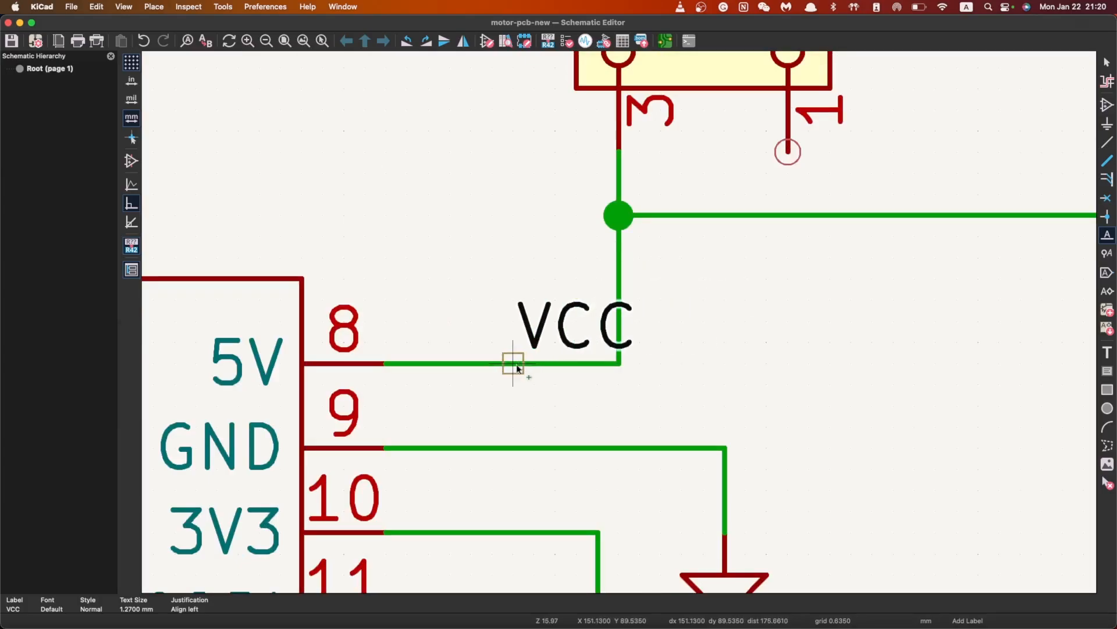
scroll(522, 366, "down", 3)
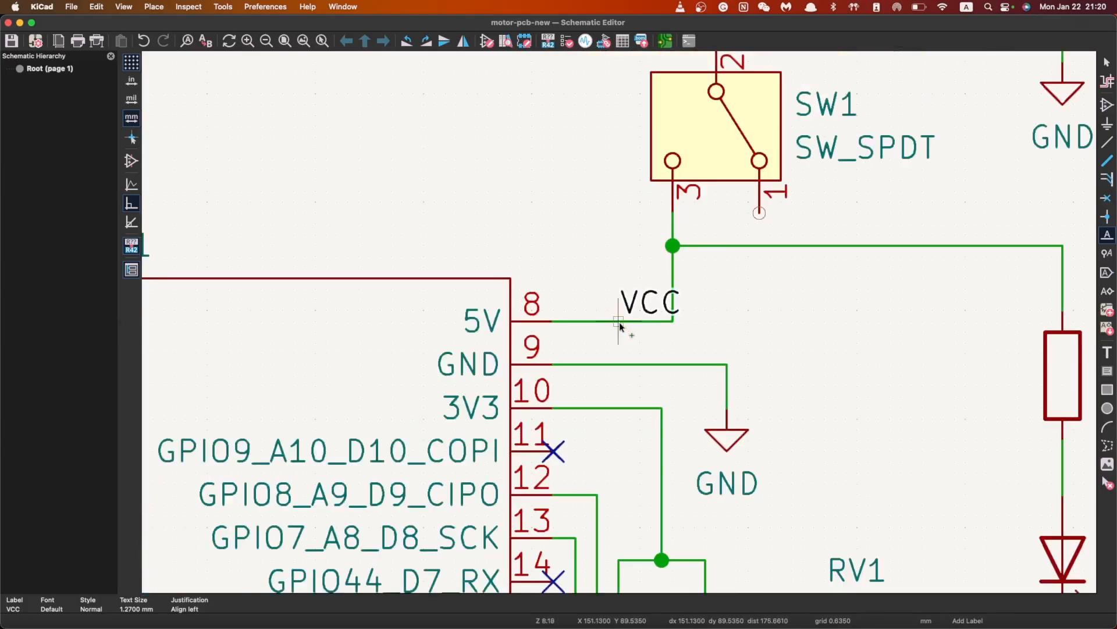
scroll(620, 322, "down", 1)
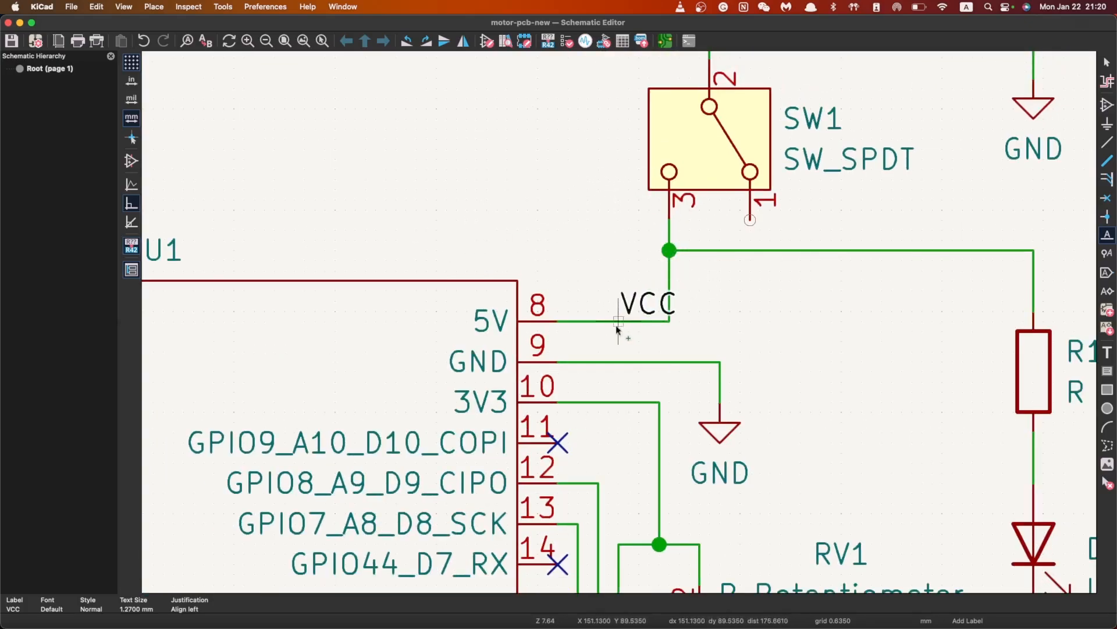
scroll(621, 324, "up", 2)
scroll(620, 324, "up", 3)
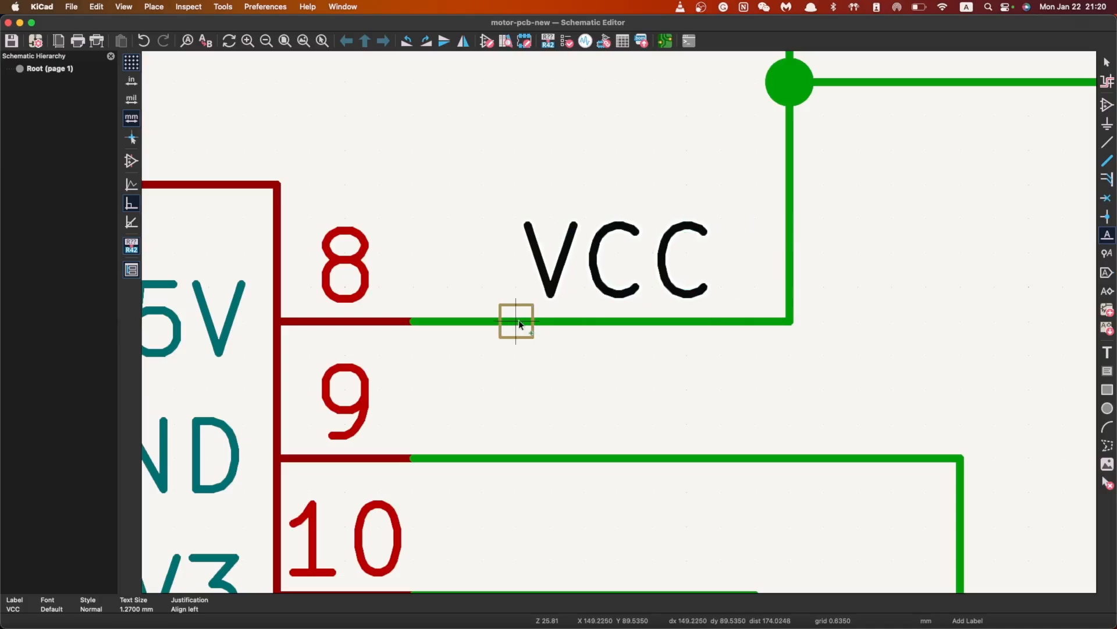
scroll(519, 320, "down", 7)
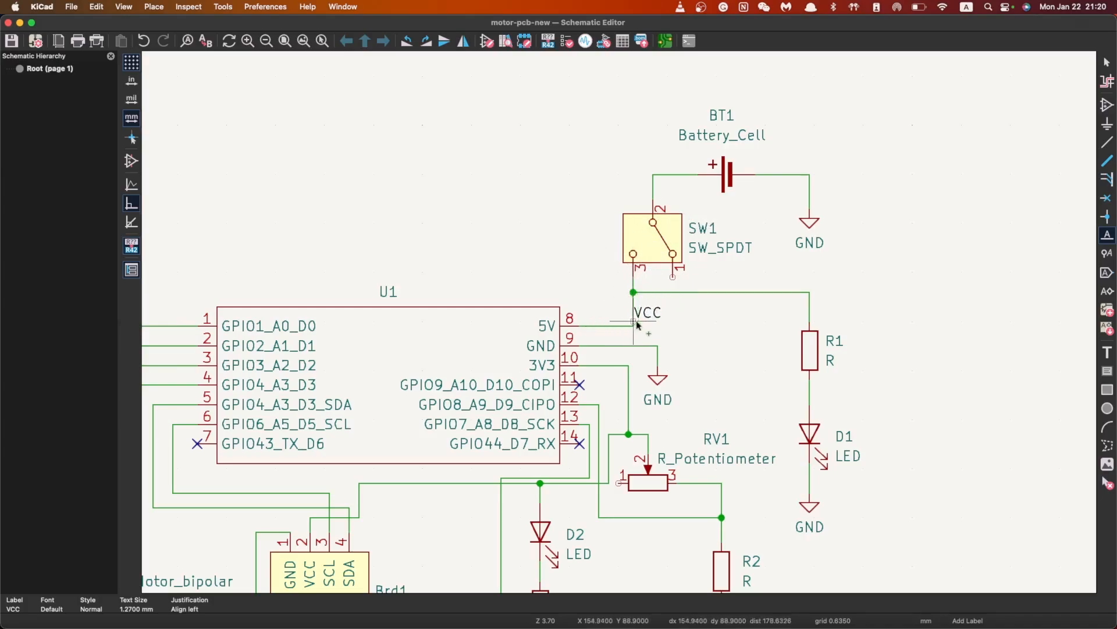
left_click(756, 292)
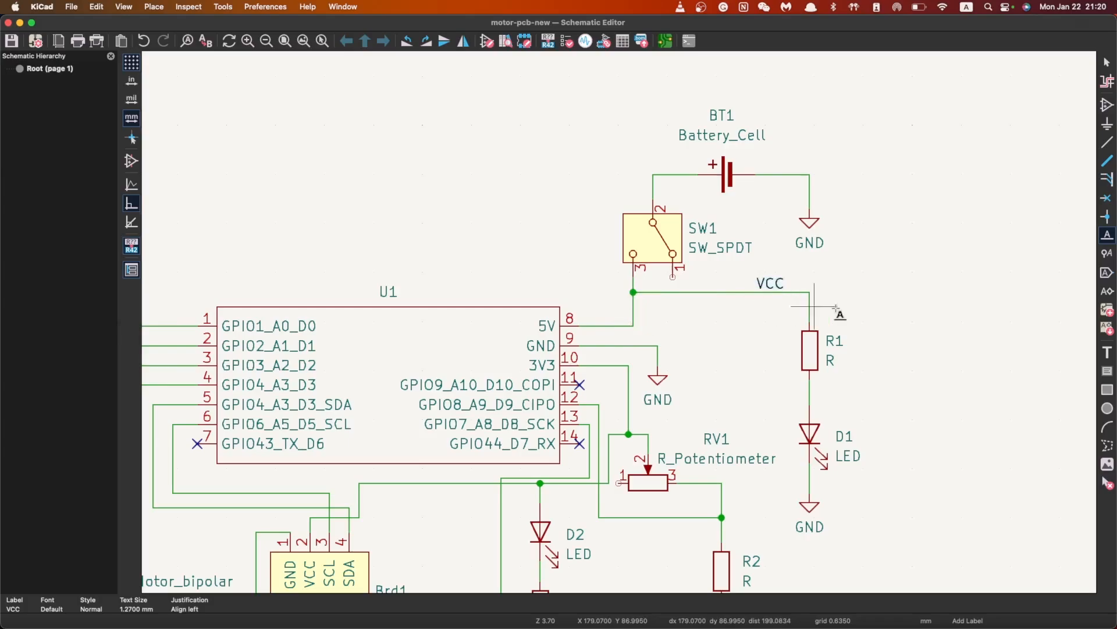
scroll(605, 325, "up", 4)
key("Escape")
Confirm the wire is on VCC and join U1's 5V pin wire to the VCC junction
left_click(584, 316)
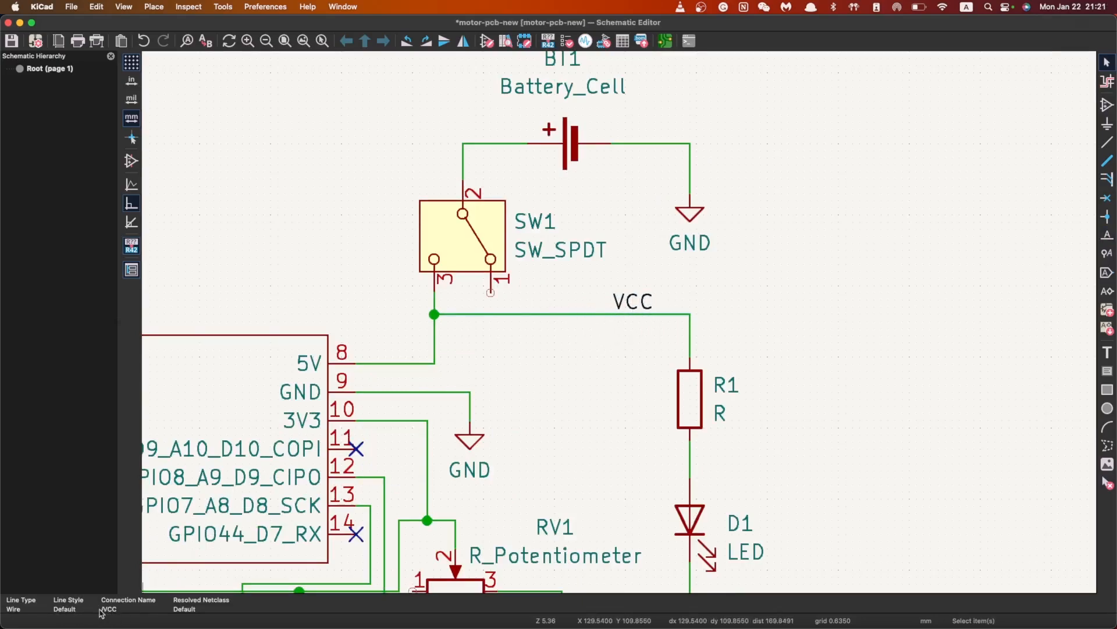
scroll(612, 412, "down", 2)
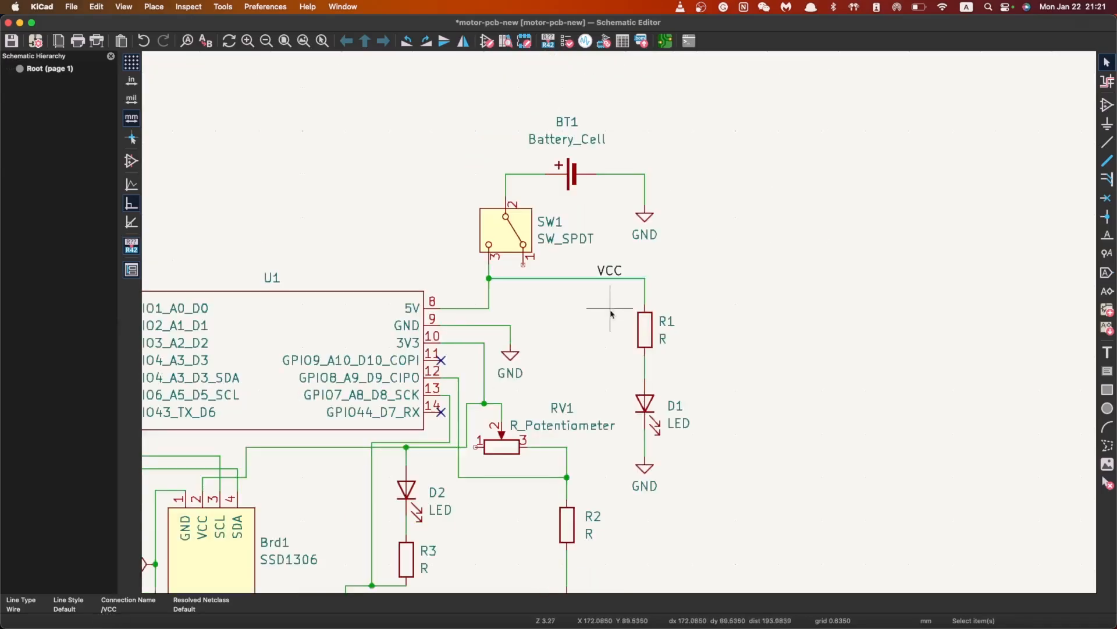
left_click(489, 278)
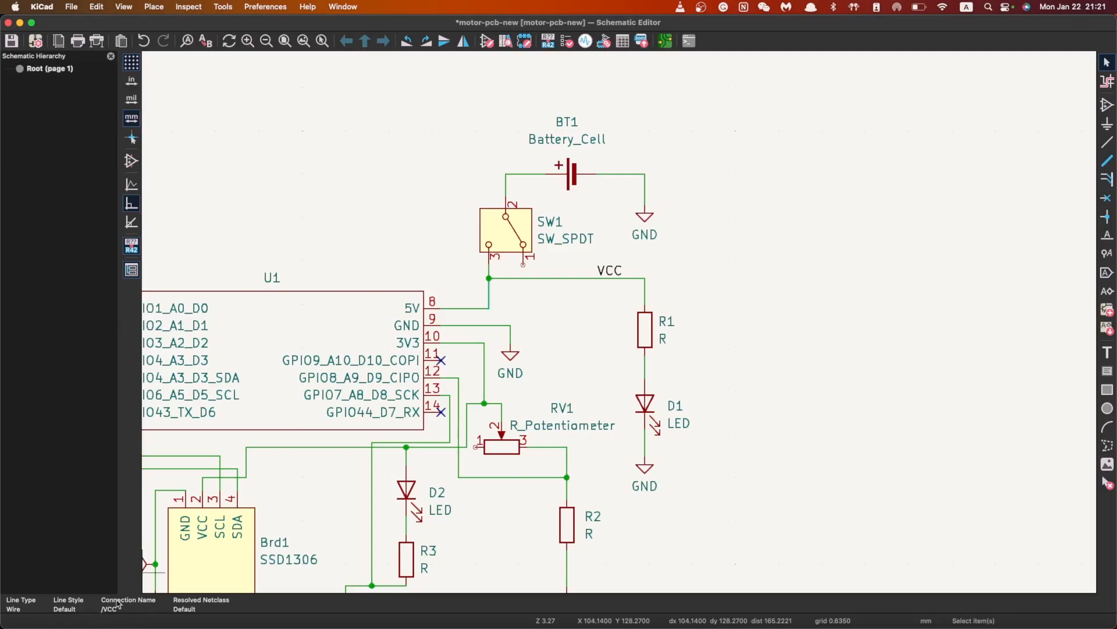
scroll(579, 321, "down", 3)
scroll(465, 343, "down", 1)
scroll(600, 334, "up", 2)
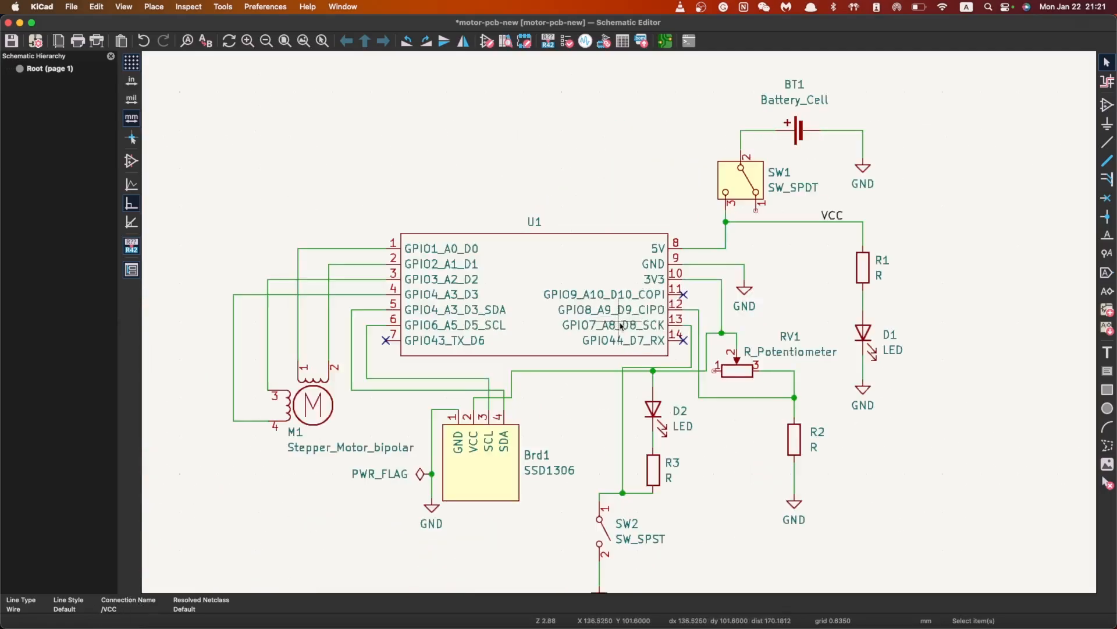
scroll(783, 174, "up", 1)
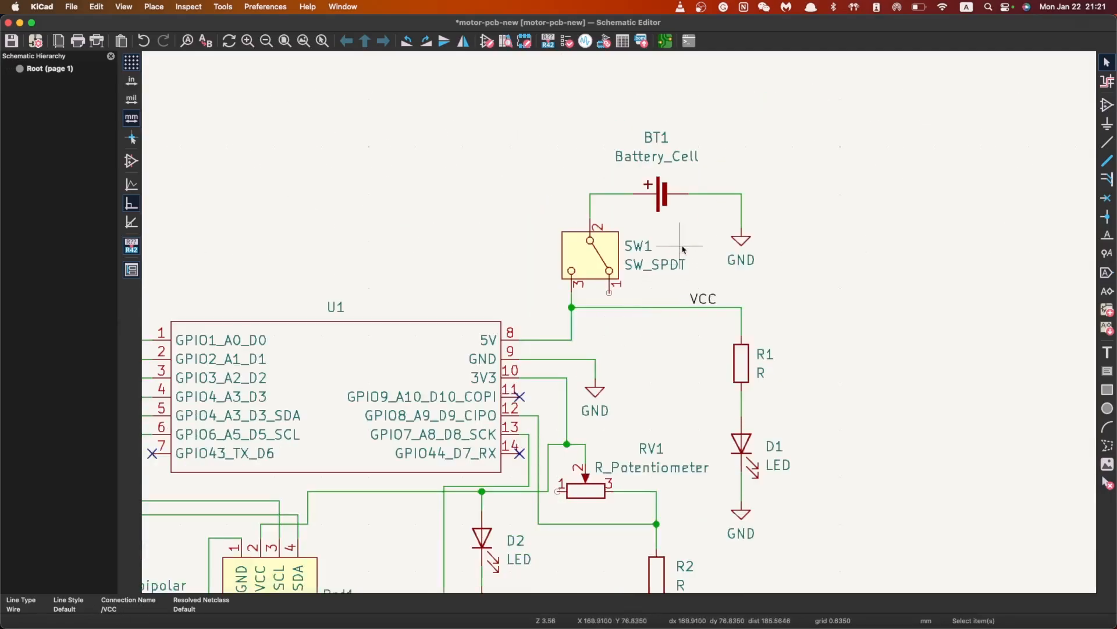
scroll(698, 238, "down", 2)
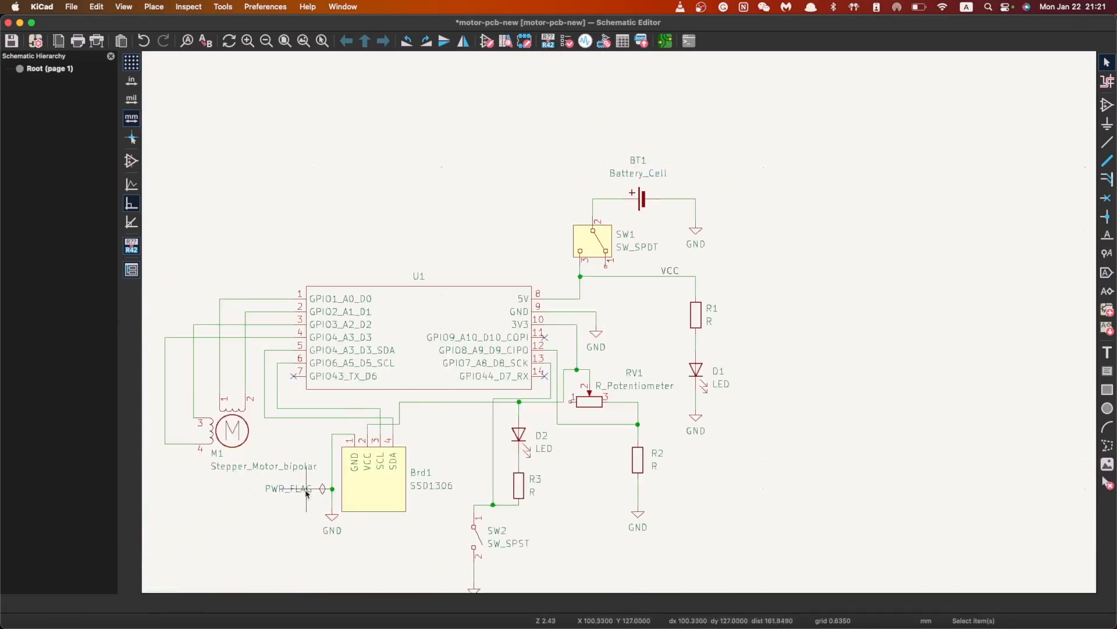
scroll(624, 311, "up", 4)
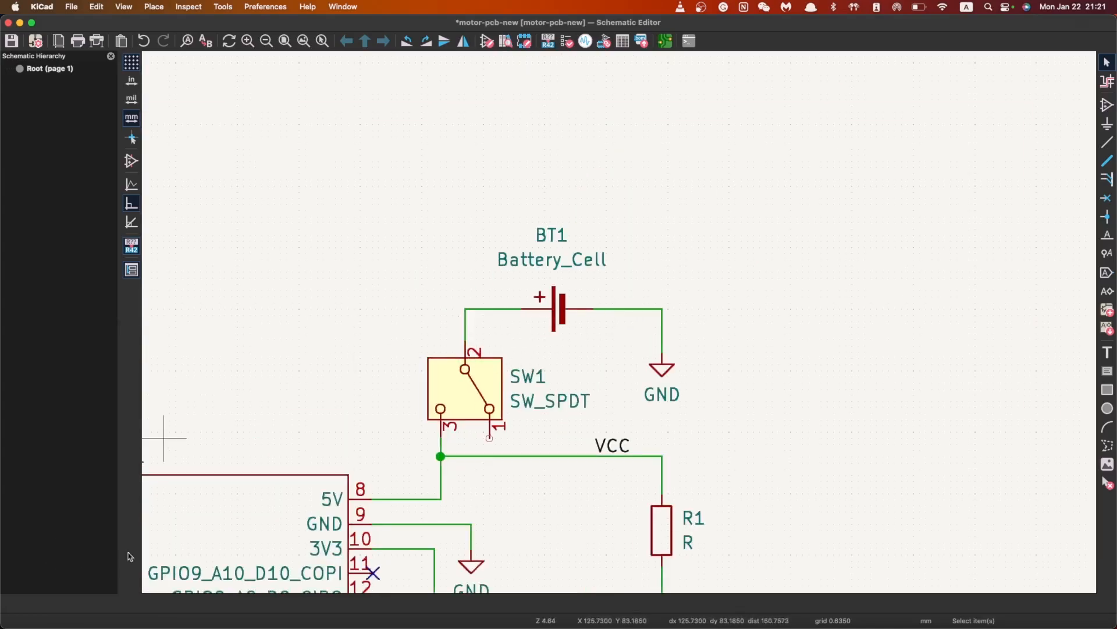
scroll(321, 377, "down", 1)
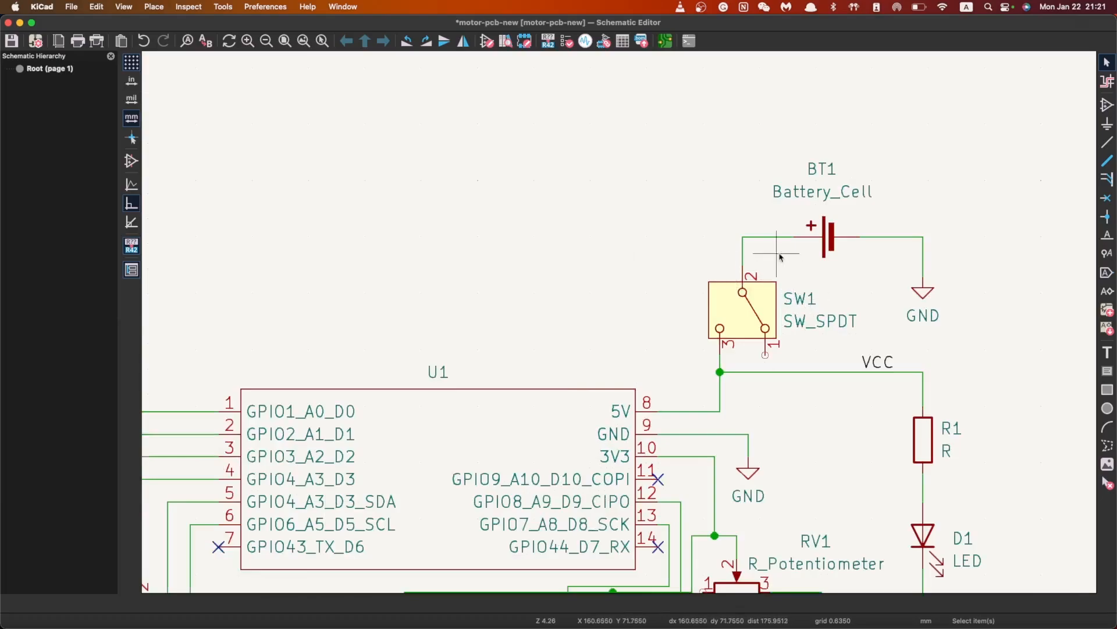
Place a BAT label on the battery-to-SW1 wire and check the VCC wire's net
key("l")
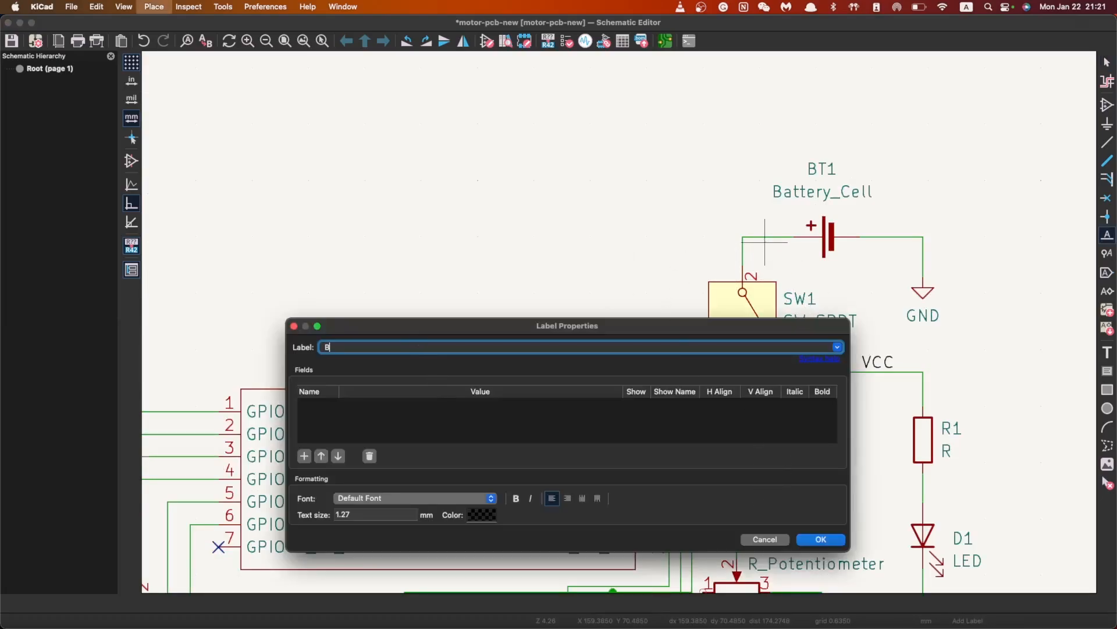
left_click(820, 540)
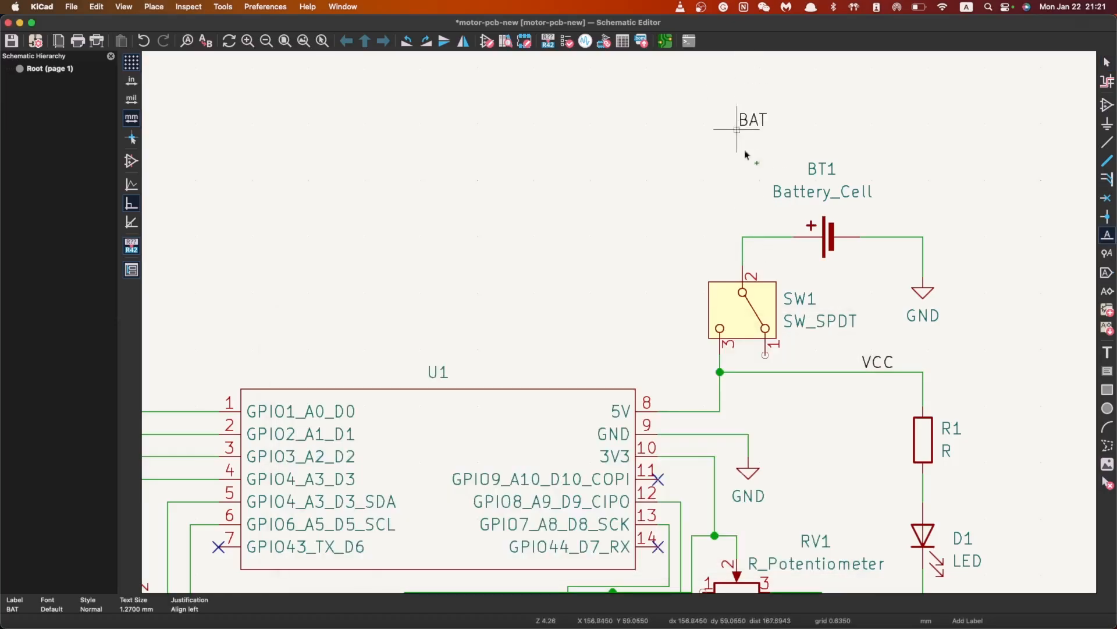
left_click(747, 237)
key("Escape")
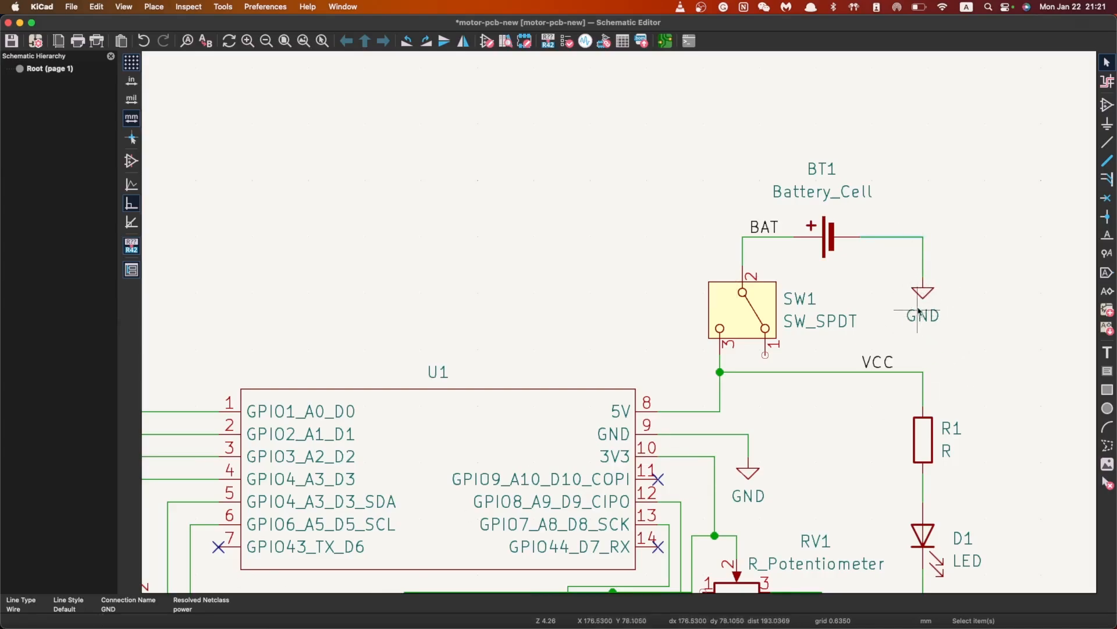
scroll(806, 371, "down", 5)
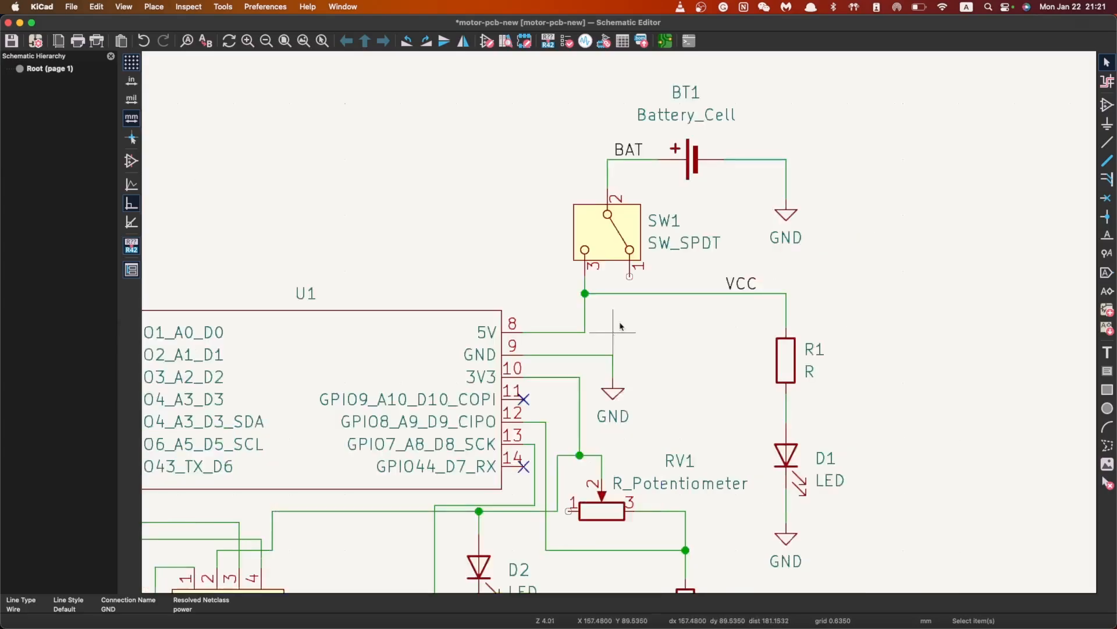
scroll(617, 378, "up", 4)
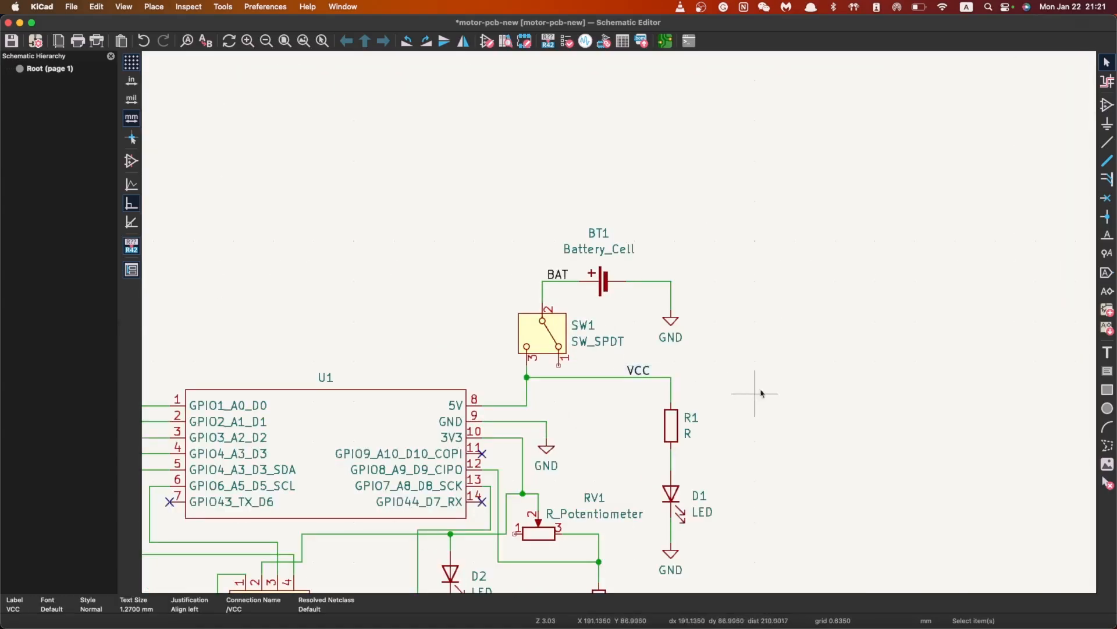
left_click(615, 377)
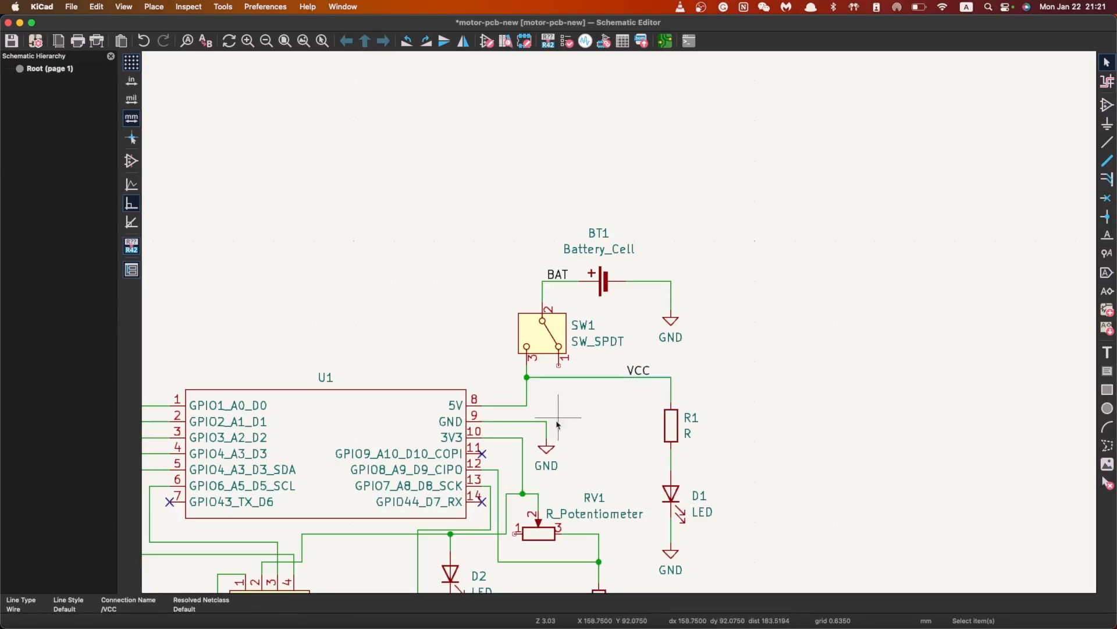
scroll(489, 460, "down", 2)
Check which net the wire from U1's pin 10 currently carries
scroll(640, 320, "up", 4)
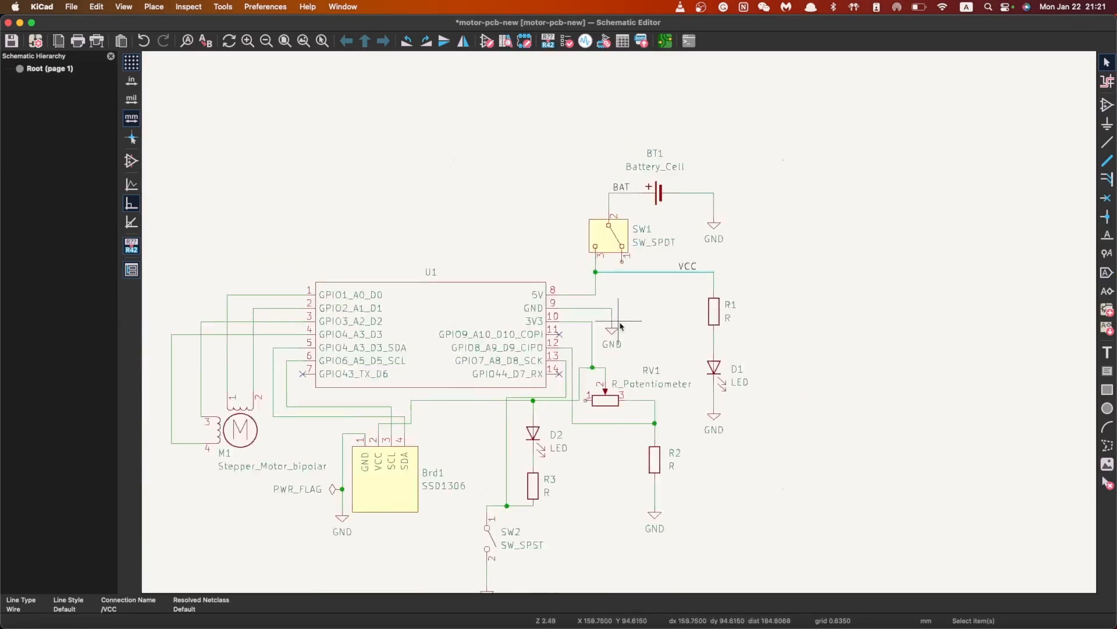
left_click(638, 317)
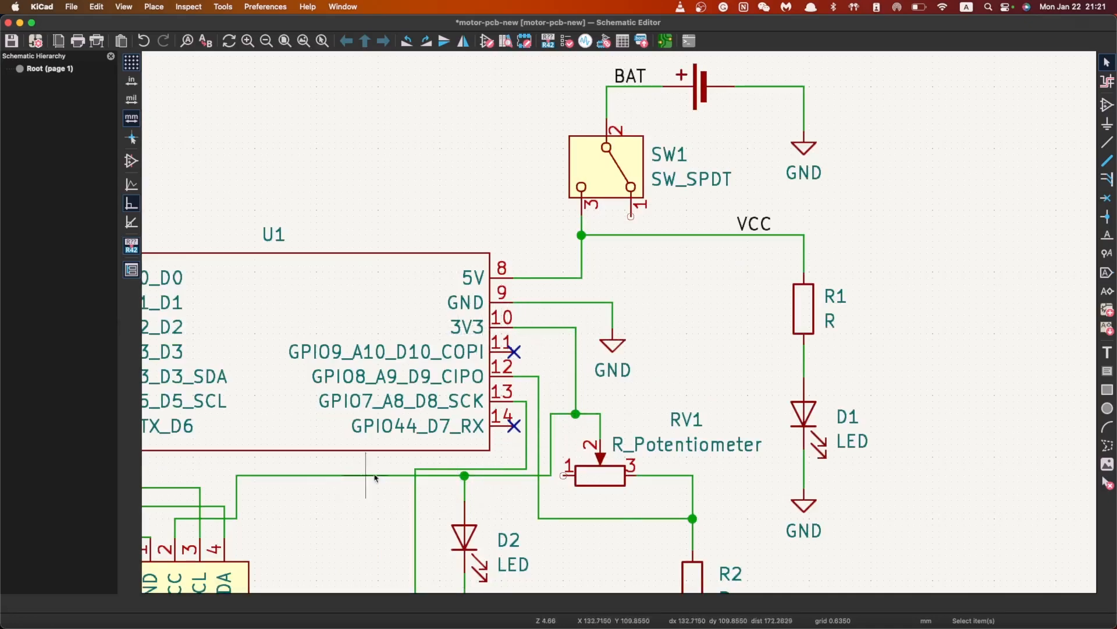
scroll(394, 478, "down", 1)
scroll(812, 218, "up", 1)
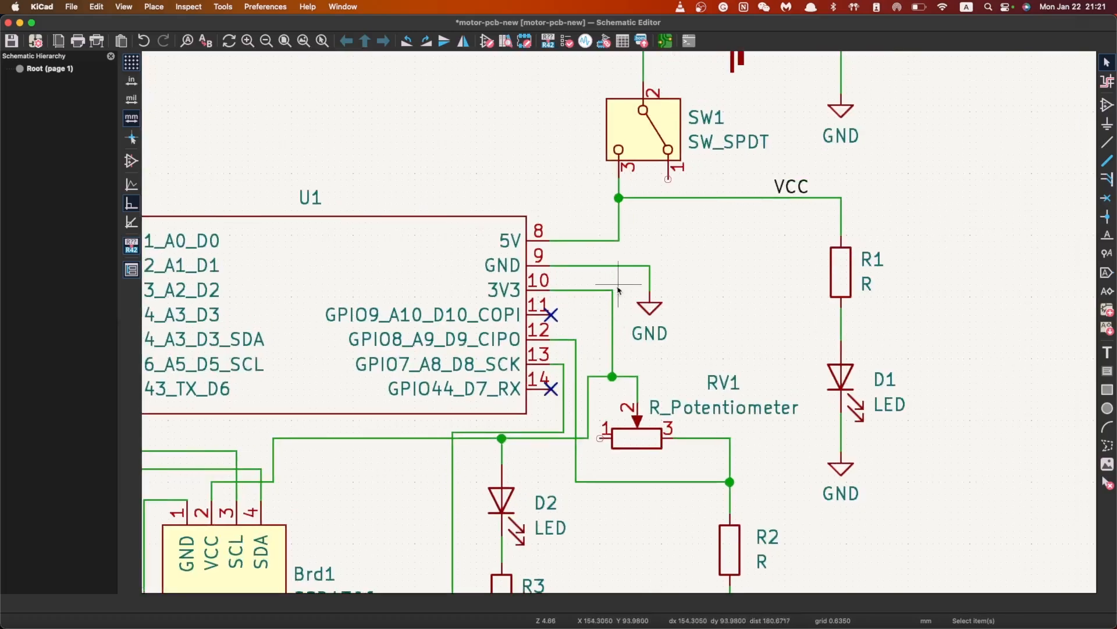
left_click(598, 292)
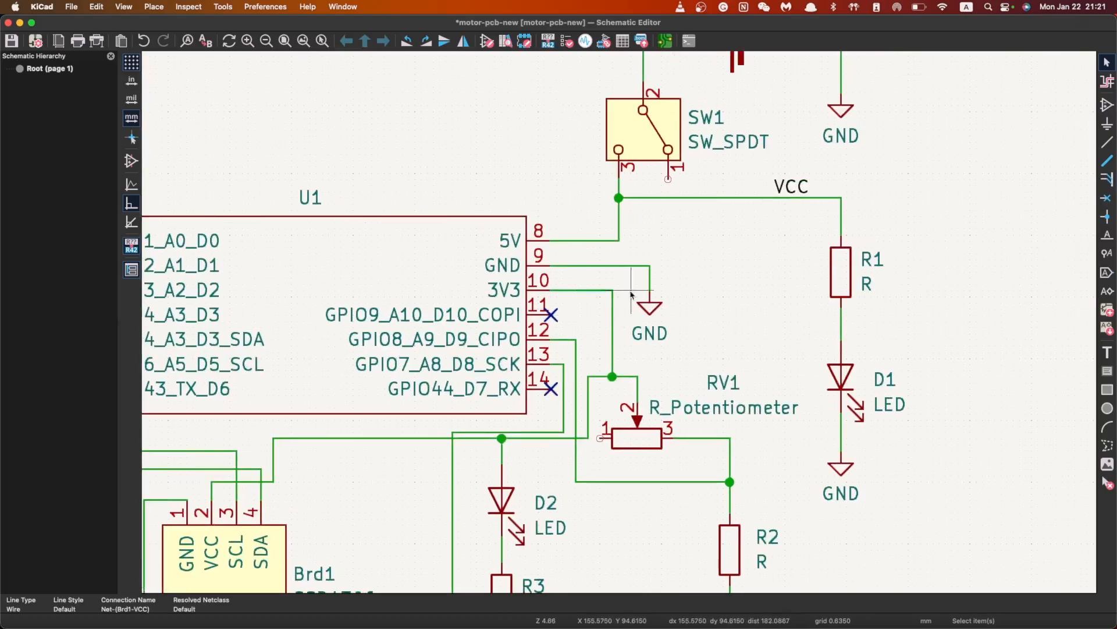
left_click(589, 310)
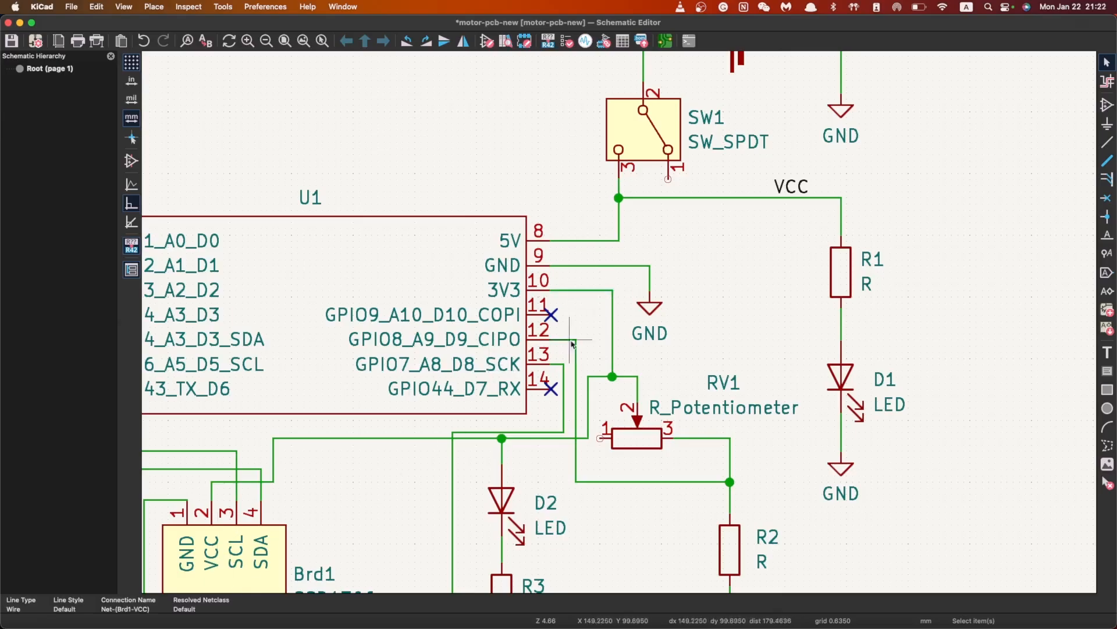
Place a 3V3 label on the pin 10 wire and save with Cmd+S
key("l")
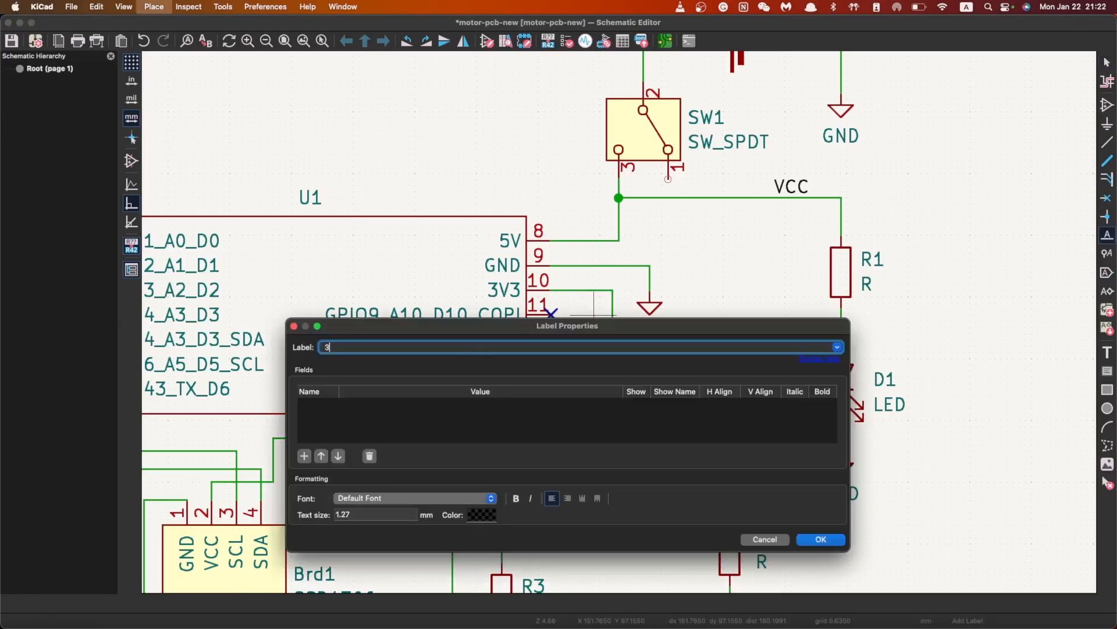
left_click(805, 539)
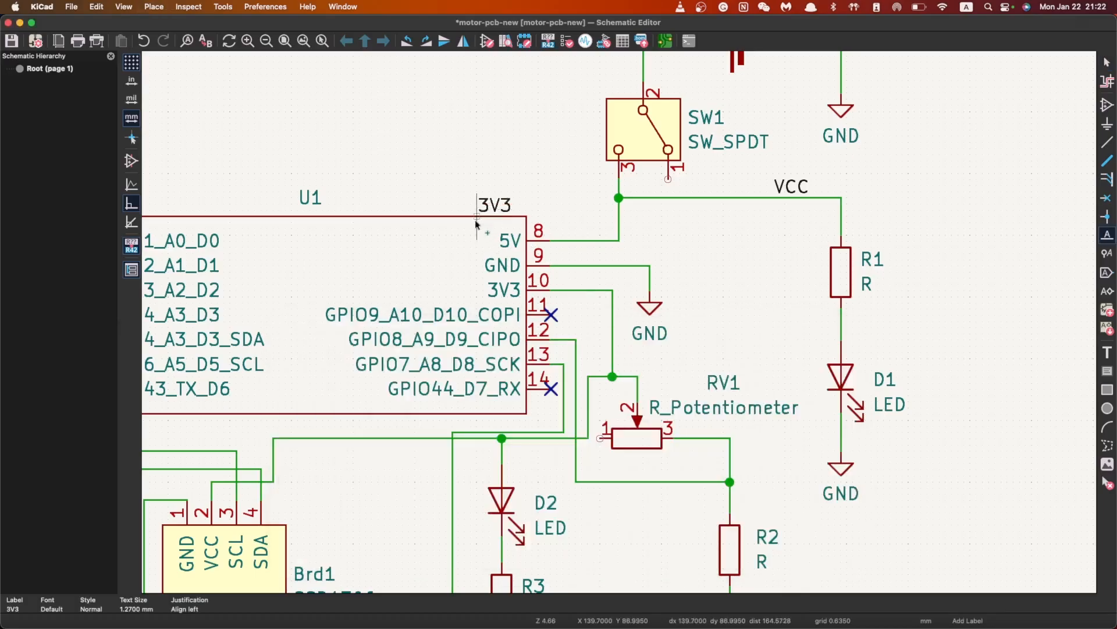
left_click(587, 291)
key("Escape")
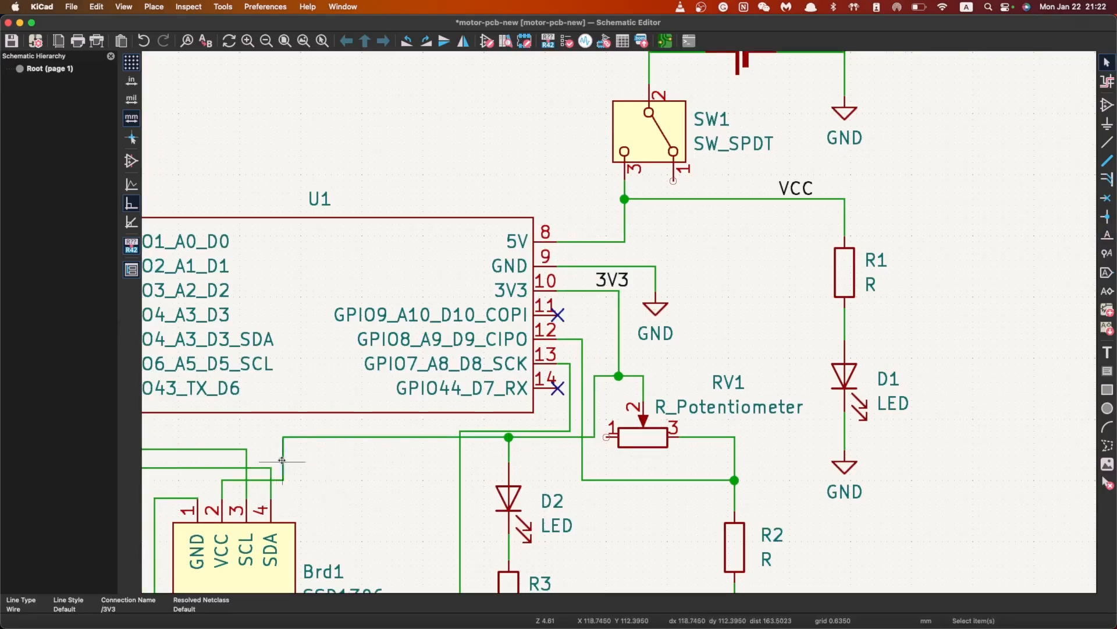
left_click(331, 462)
scroll(568, 355, "down", 5)
scroll(724, 282, "up", 1)
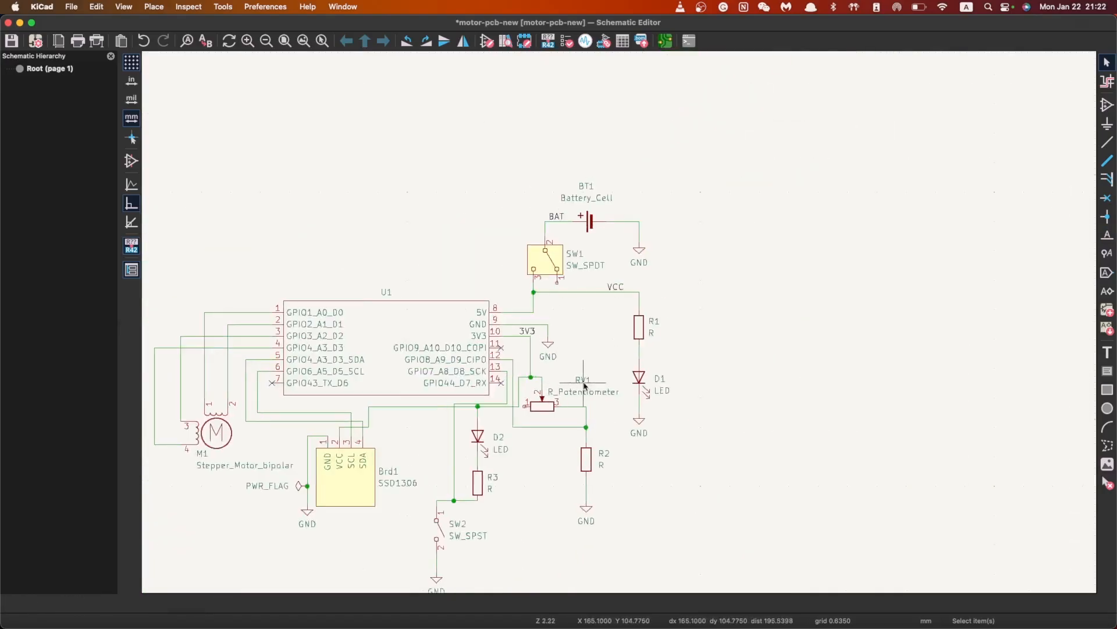
key("super+s")
scroll(409, 345, "down", 1)
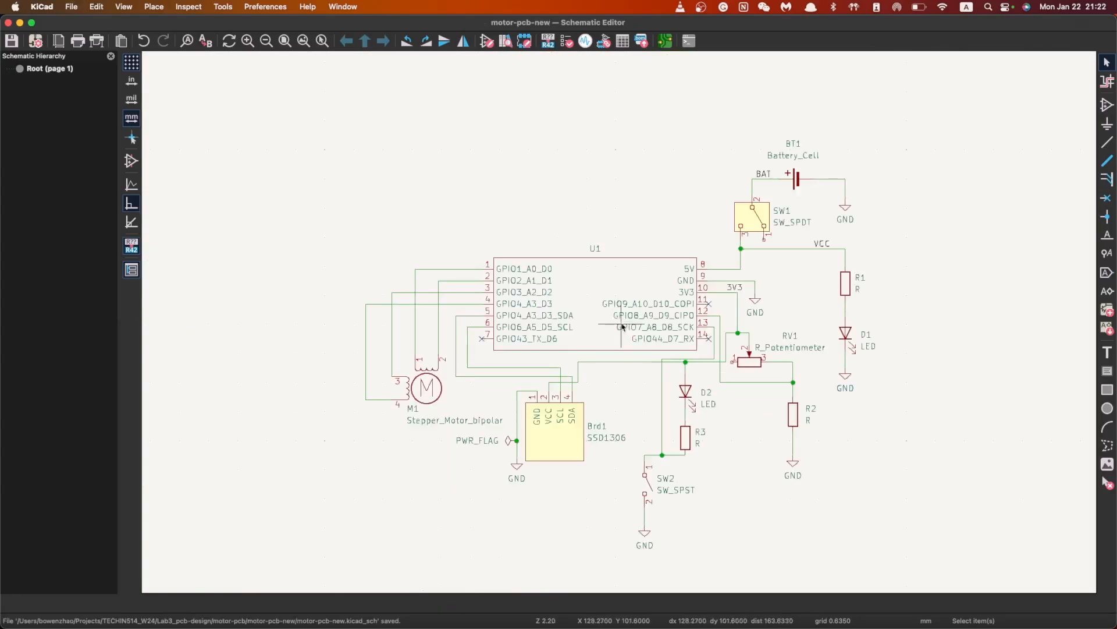
In the PCB Editor, open Board Setup's Net Classes and review the GND and VCC assignments
left_click(665, 41)
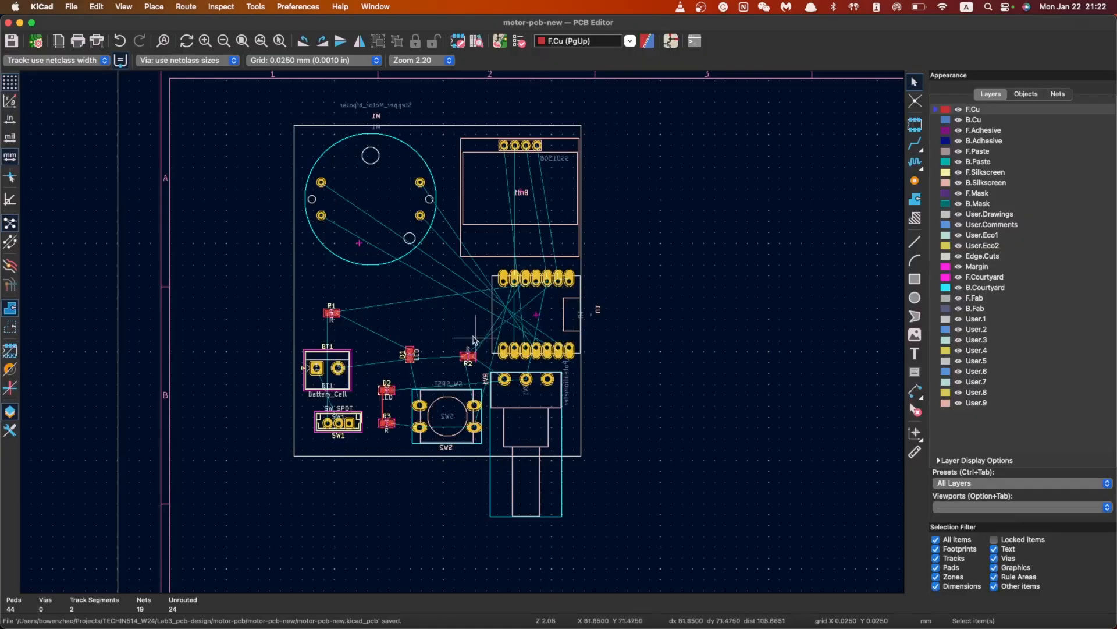
left_click(85, 62)
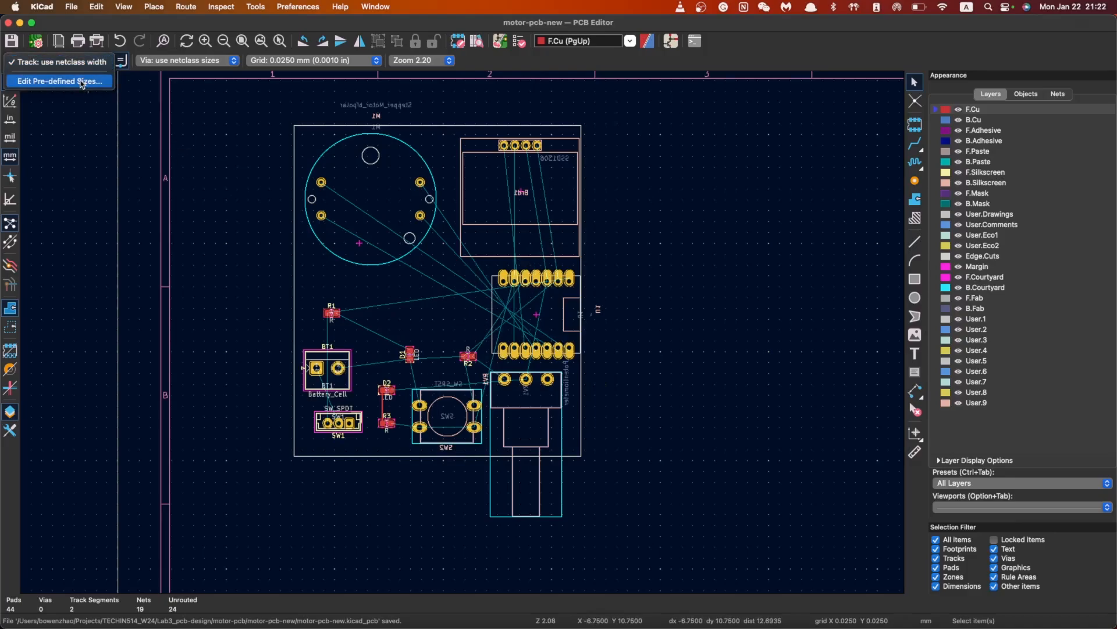
left_click(82, 82)
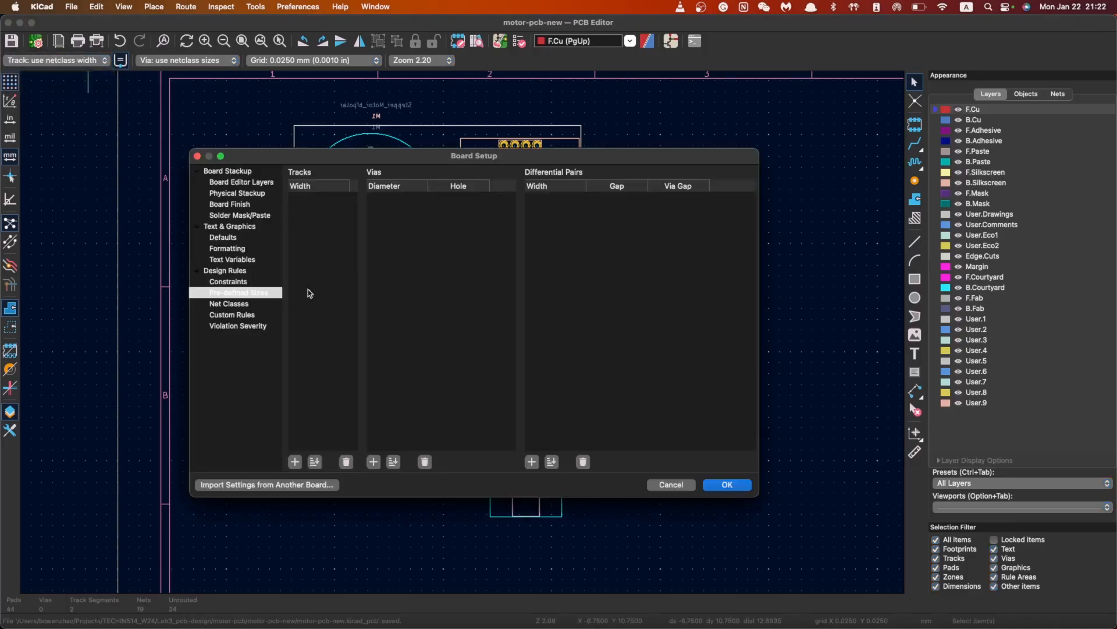
left_click(245, 304)
left_click(358, 336)
left_click(344, 313)
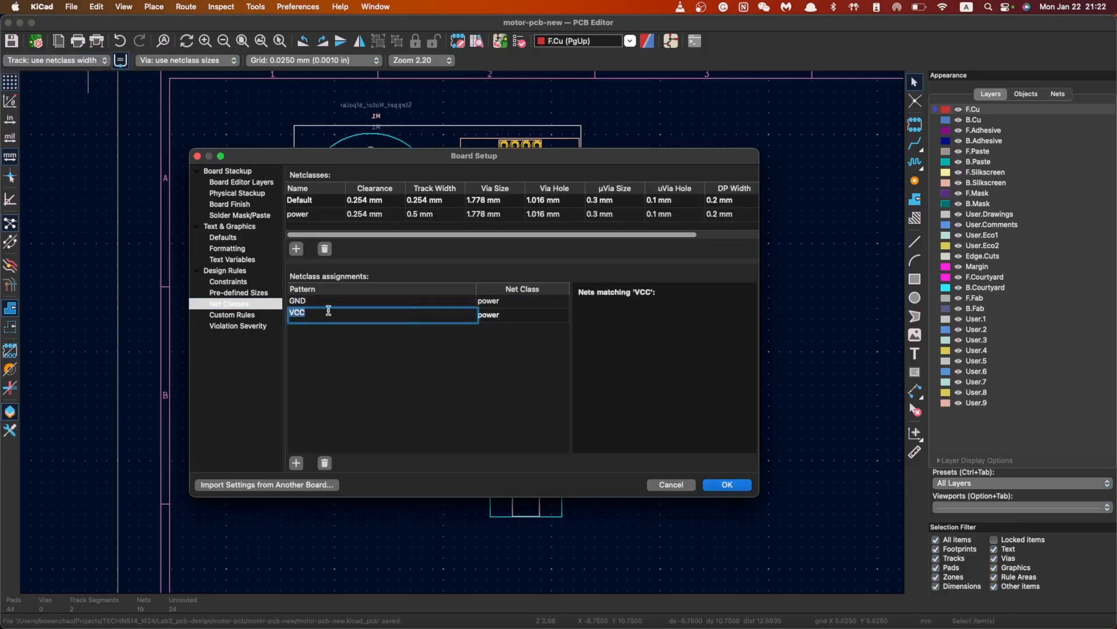
left_click(319, 355)
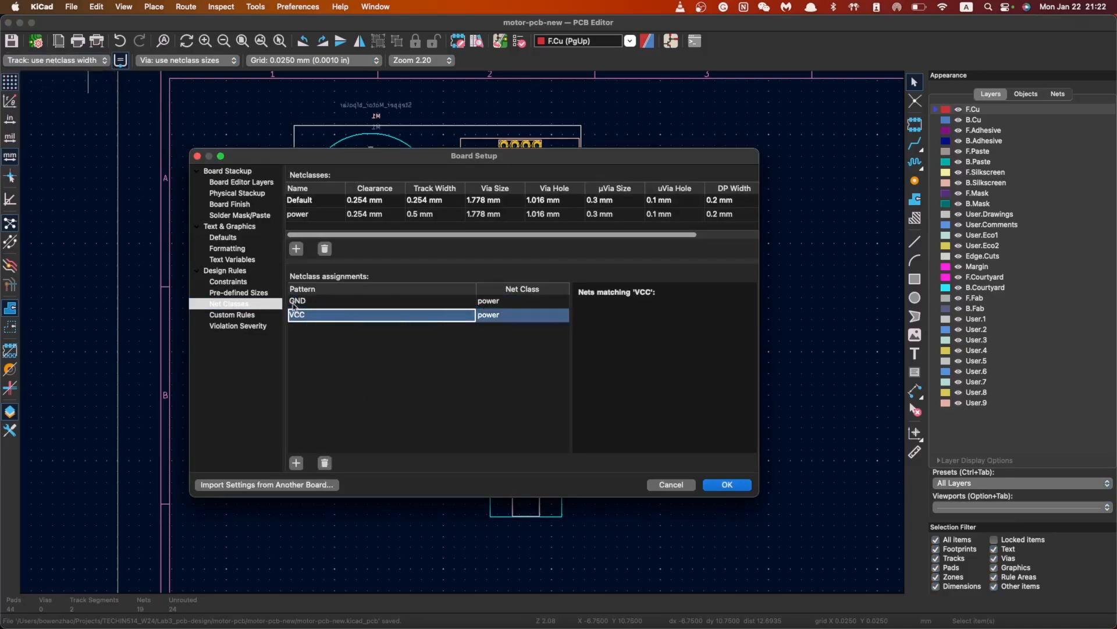
Add 3V3 and BAT patterns assigned to the power netclass and apply
left_click(296, 463)
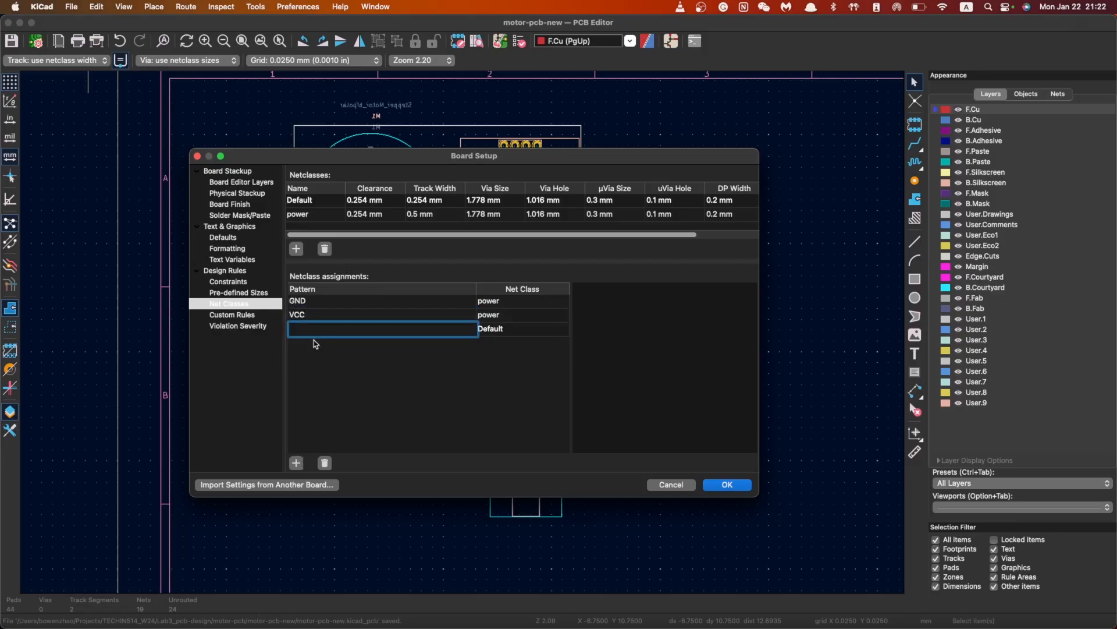
type("3V3")
left_click(521, 328)
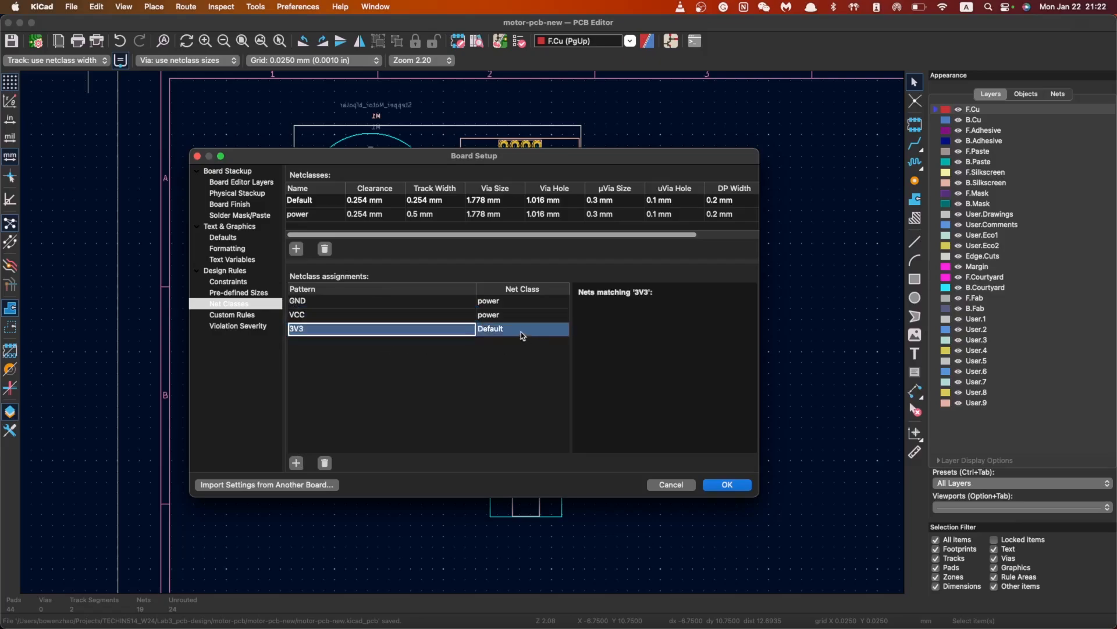
left_click(521, 329)
left_click(515, 357)
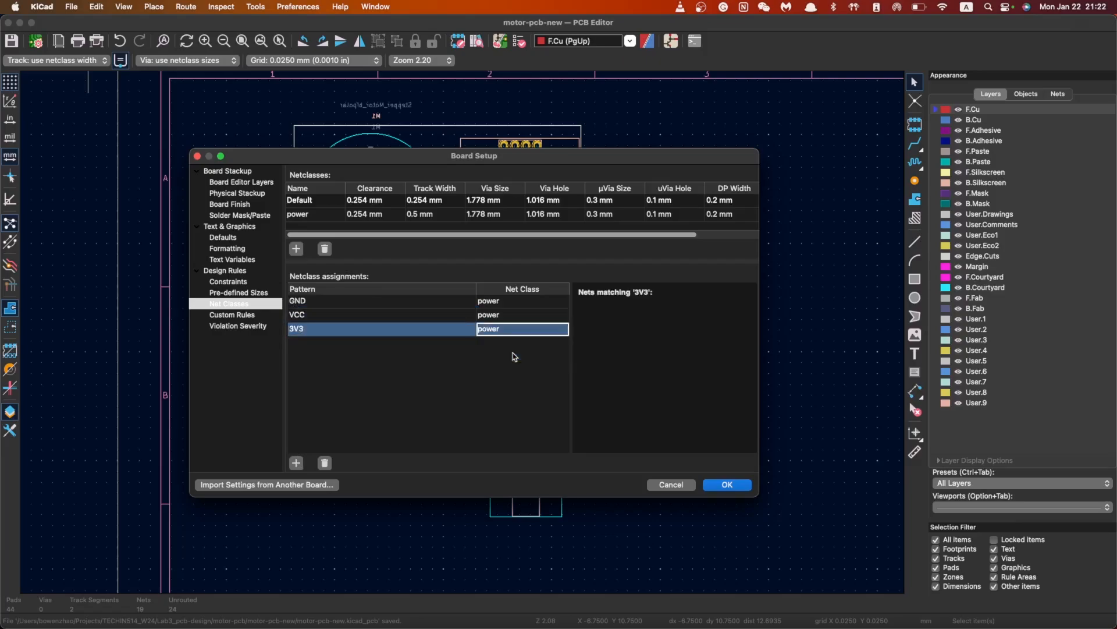
left_click(296, 463)
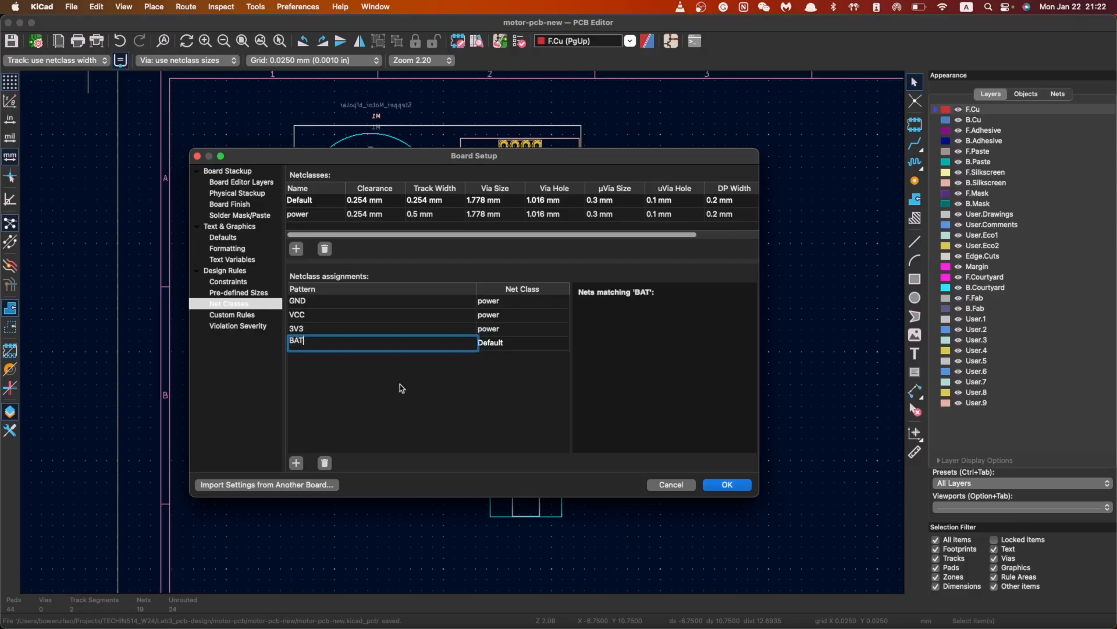
left_click(512, 343)
left_click(512, 345)
left_click(508, 371)
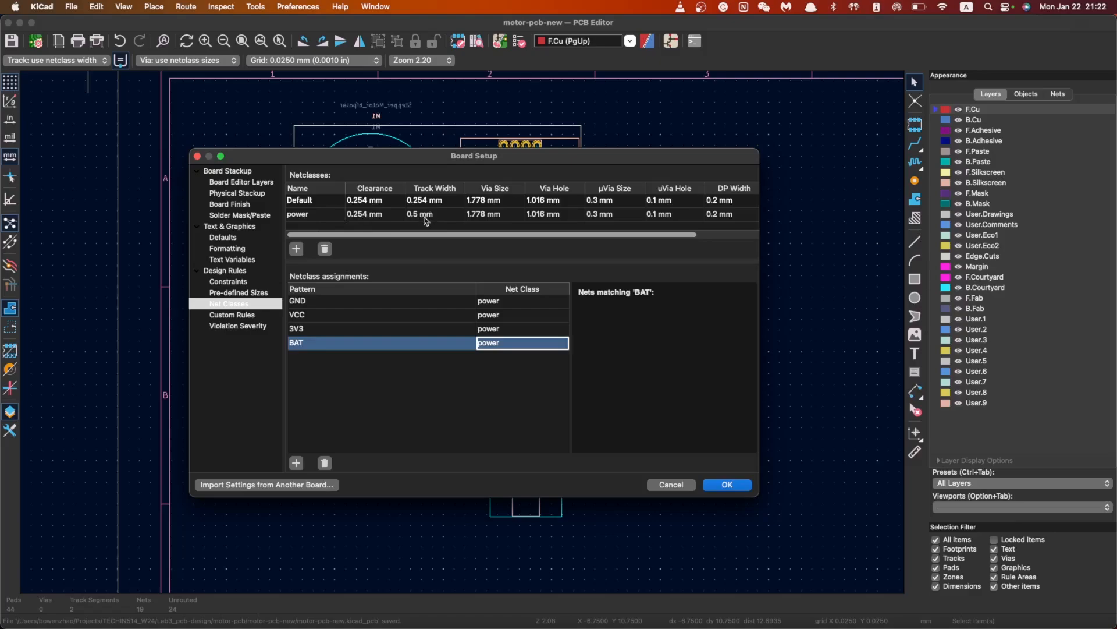
left_click(727, 485)
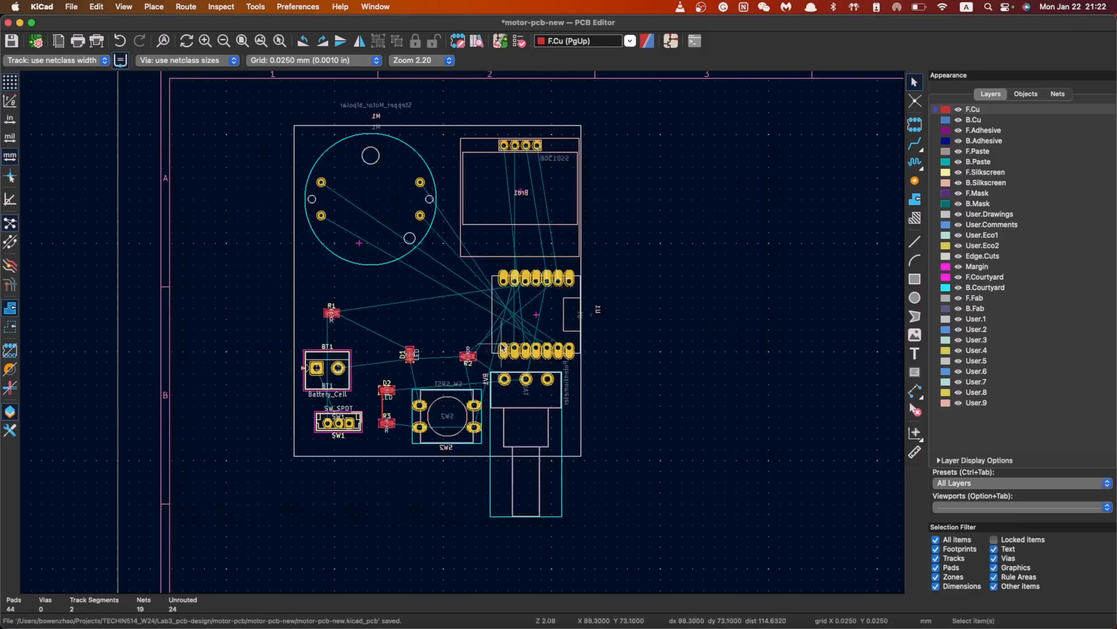
scroll(502, 343, "down", 2)
scroll(794, 171, "up", 2)
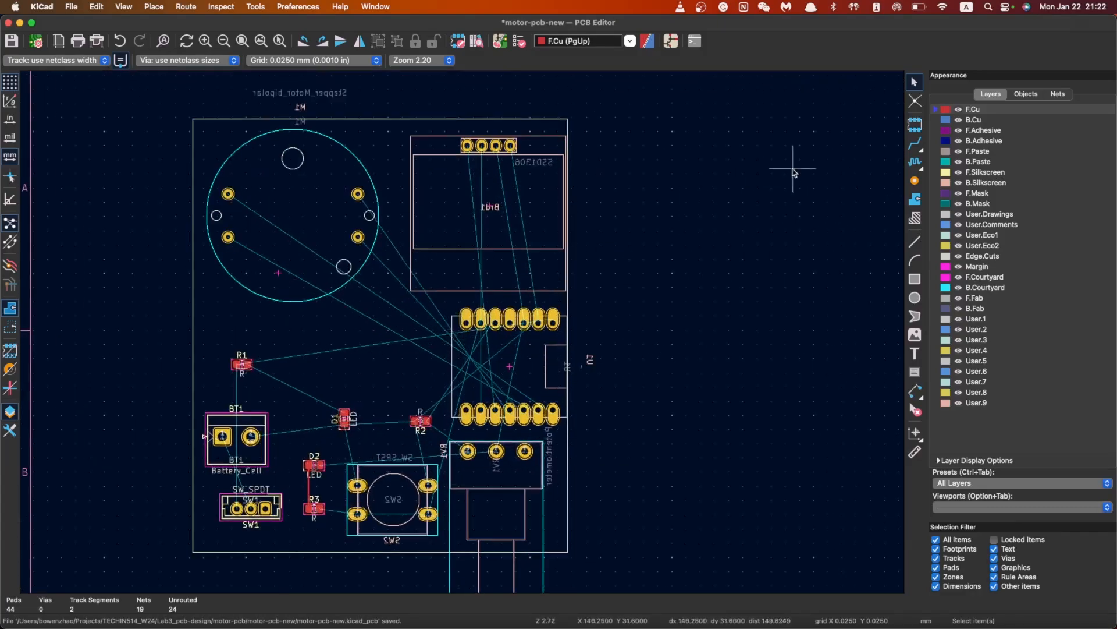
left_click(917, 146)
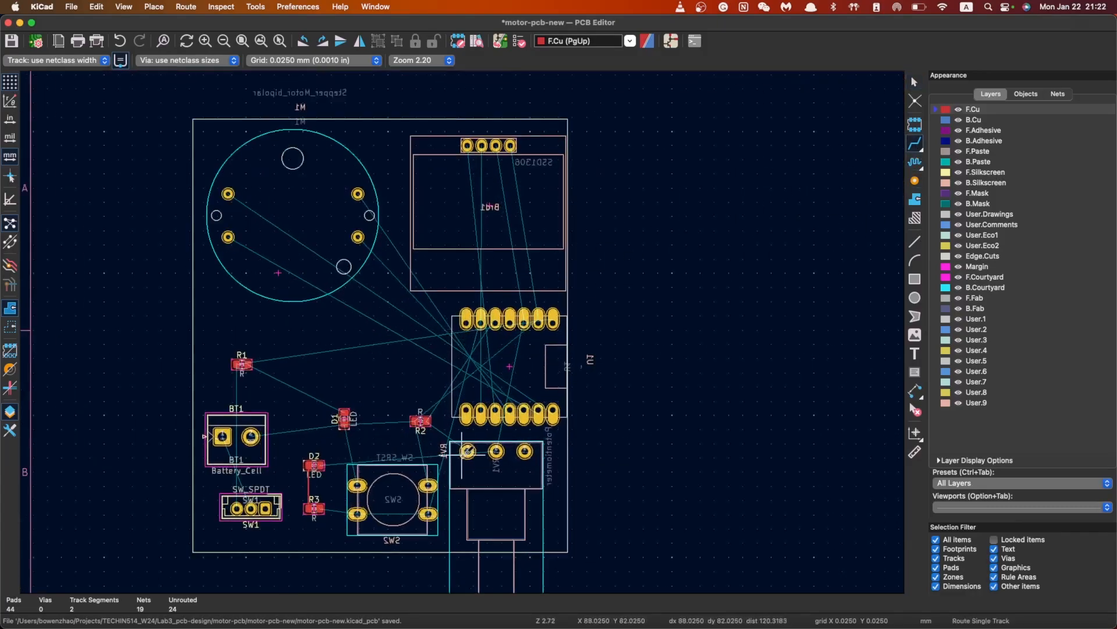
scroll(367, 489, "up", 5)
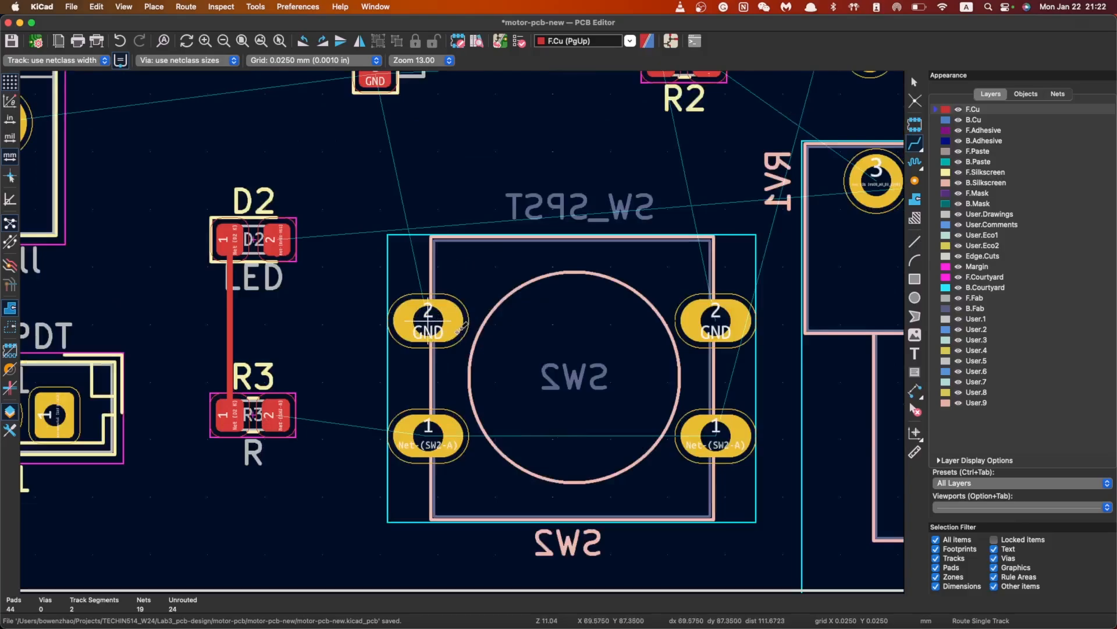
scroll(349, 291, "down", 5)
scroll(582, 274, "up", 2)
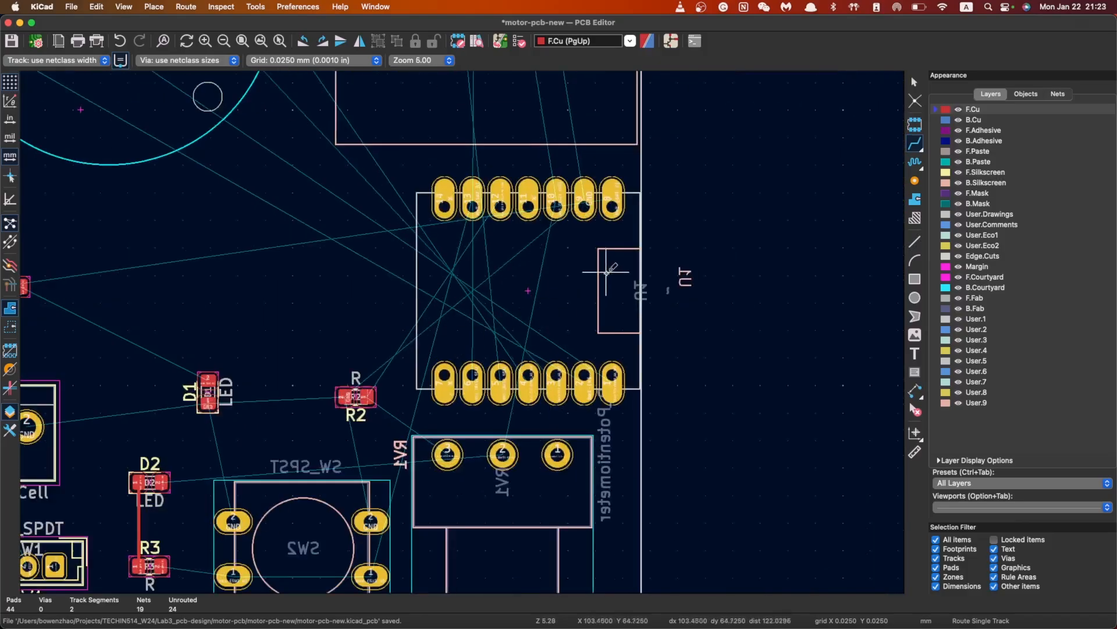
scroll(606, 271, "up", 2)
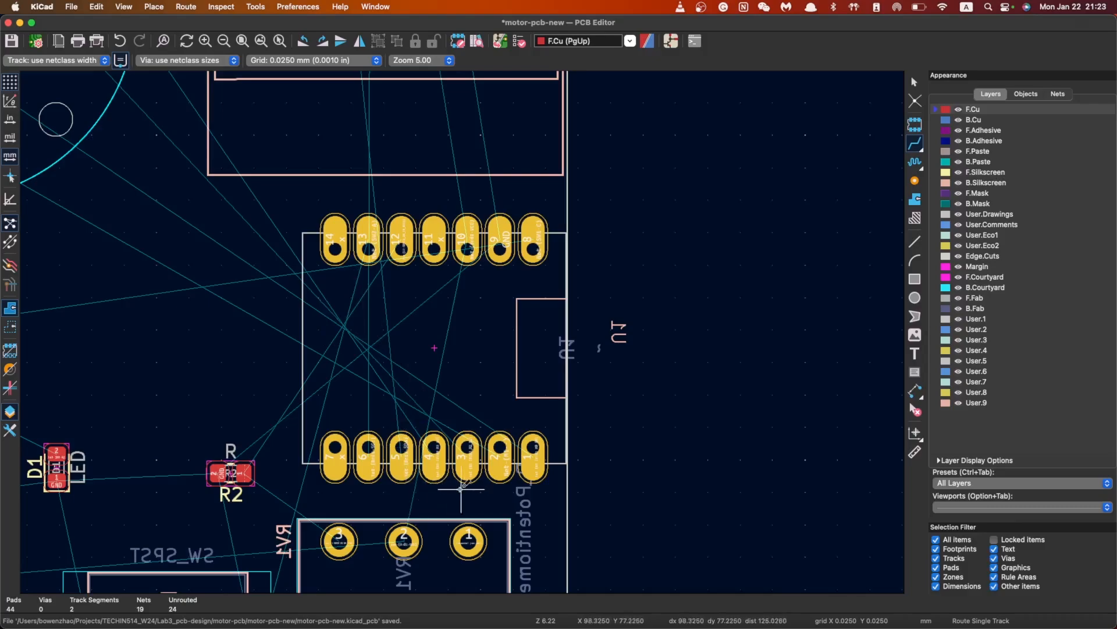
left_click(467, 249)
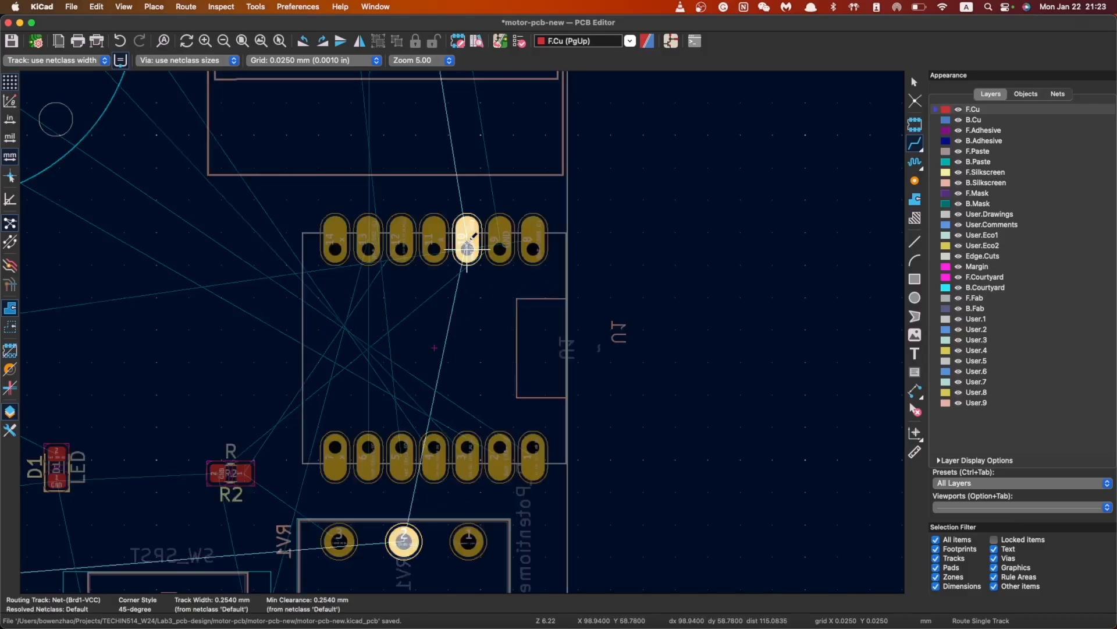
key("Escape")
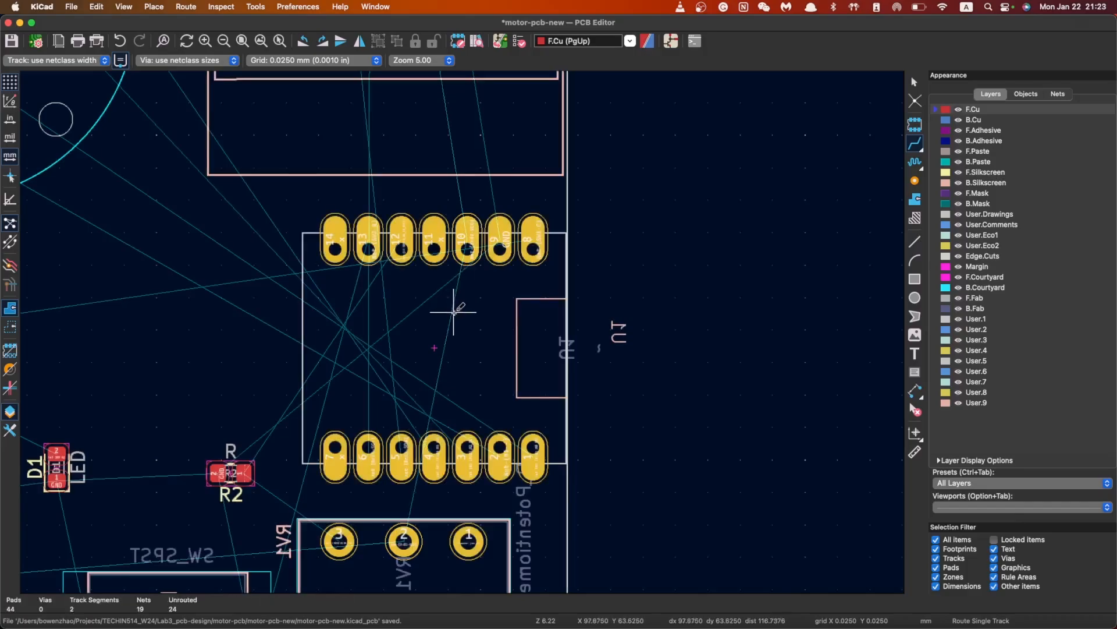
scroll(460, 320, "down", 5)
scroll(463, 330, "up", 6)
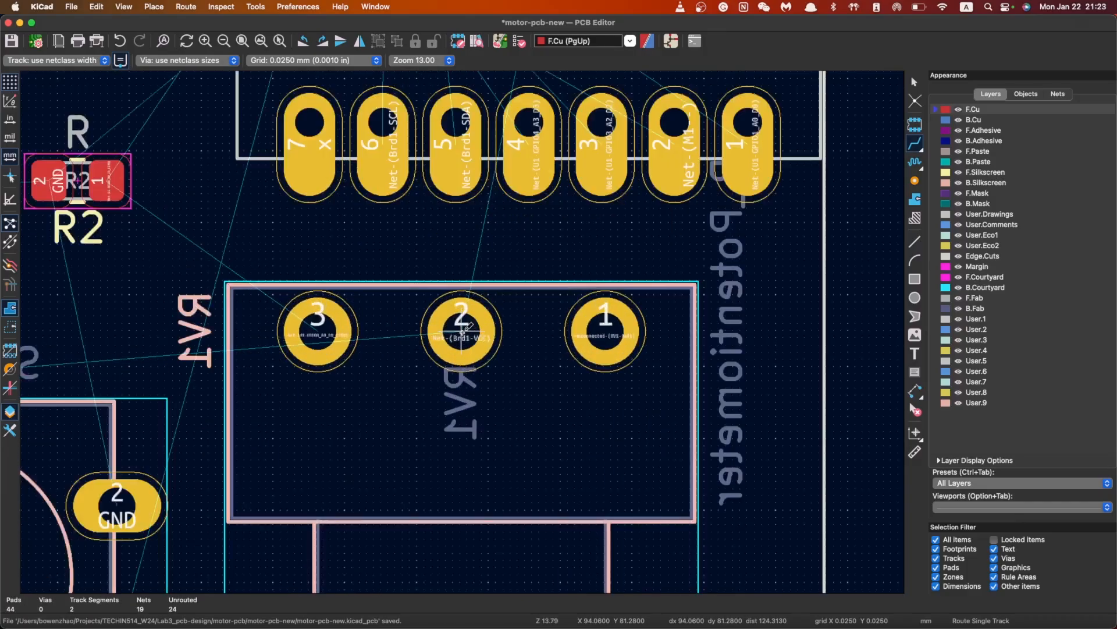
scroll(443, 334, "down", 8)
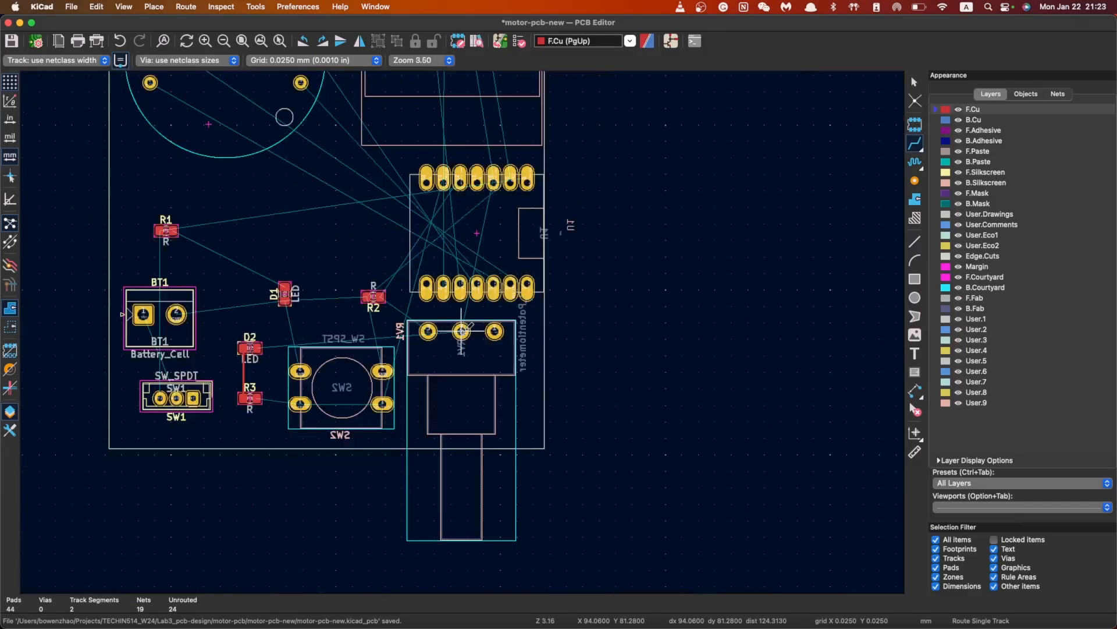
scroll(442, 334, "up", 4)
key("Escape")
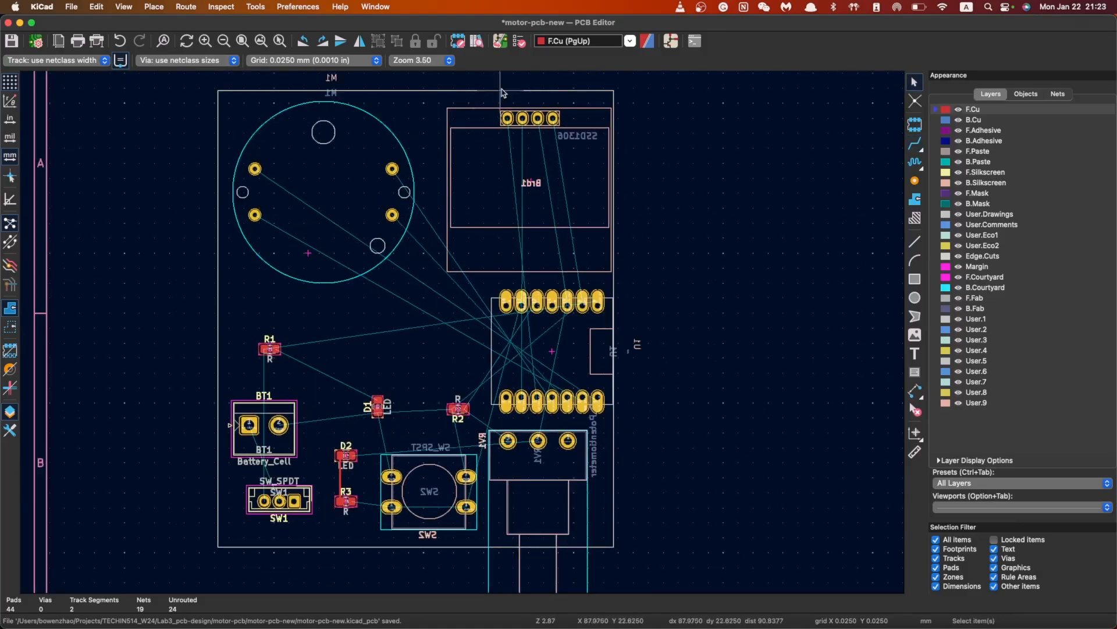
Run Update PCB from Schematic to bring in the /VCC, /3V3 and /BAT nets
left_click(504, 44)
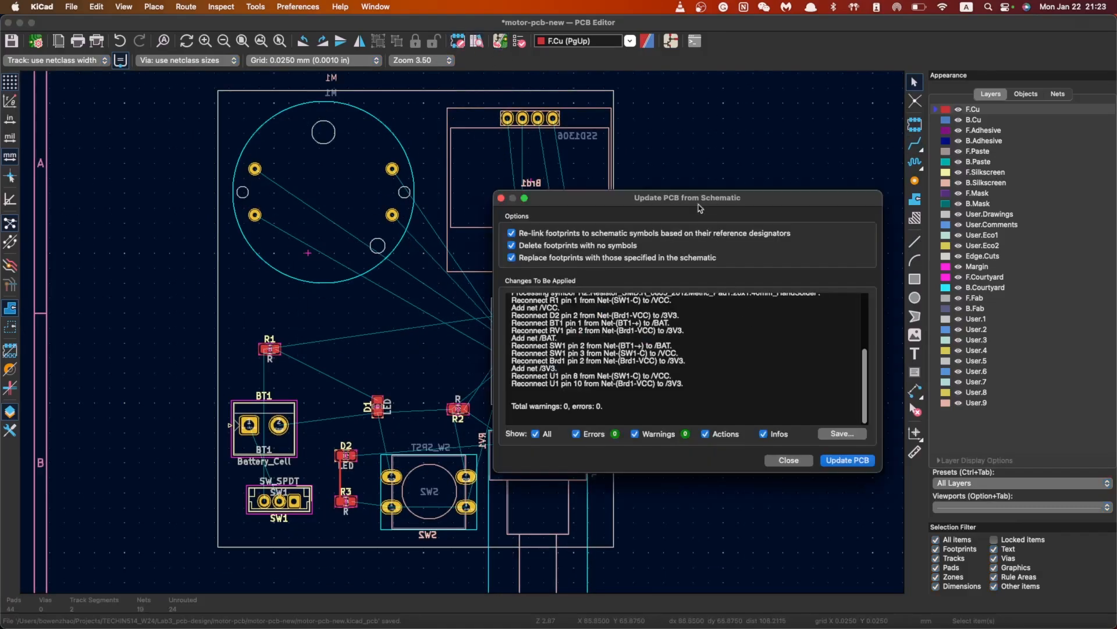
left_click_drag(700, 208, 609, 188)
left_click(759, 441)
left_click(698, 441)
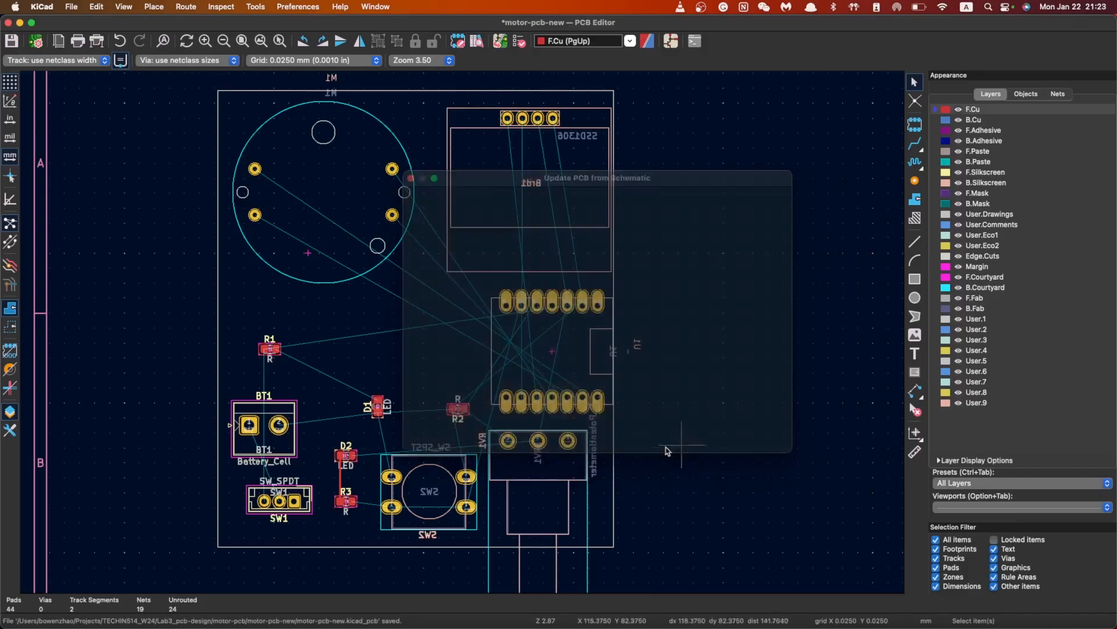
scroll(567, 308, "up", 5)
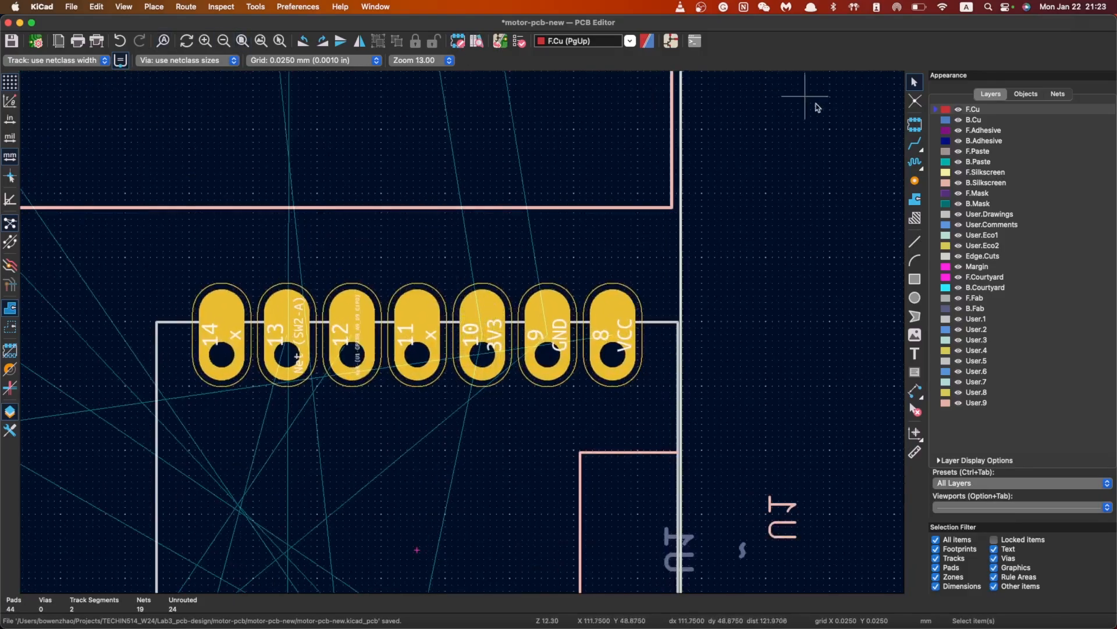
Test-route single tracks from U1 pads 10, 4, 3 and the top pads, cancelling each
left_click(915, 143)
left_click(480, 353)
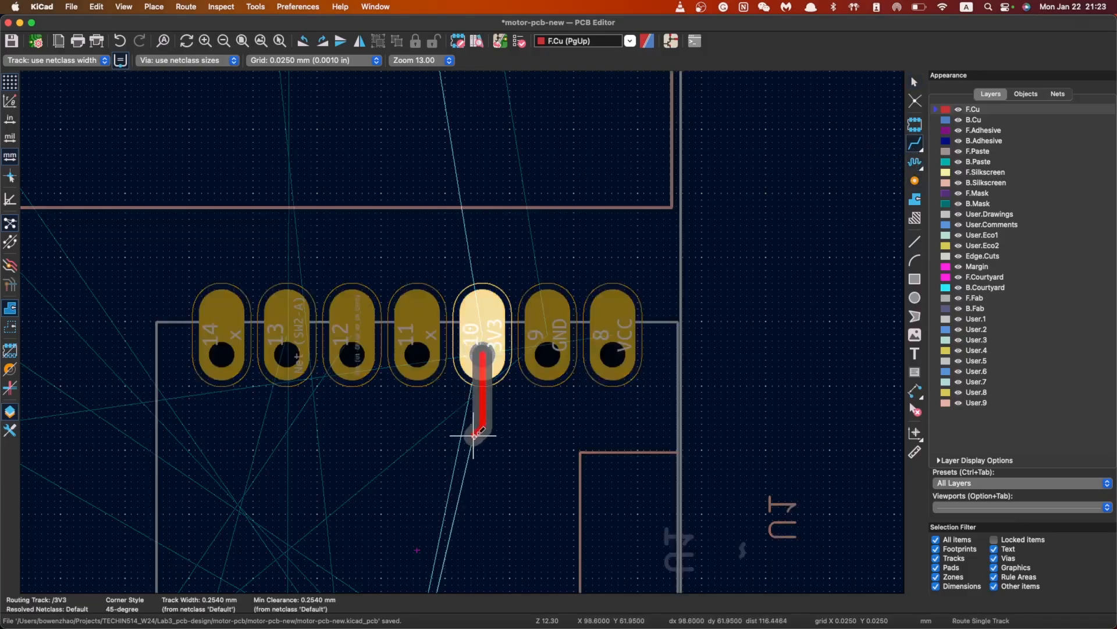
key("Escape")
left_click(482, 349)
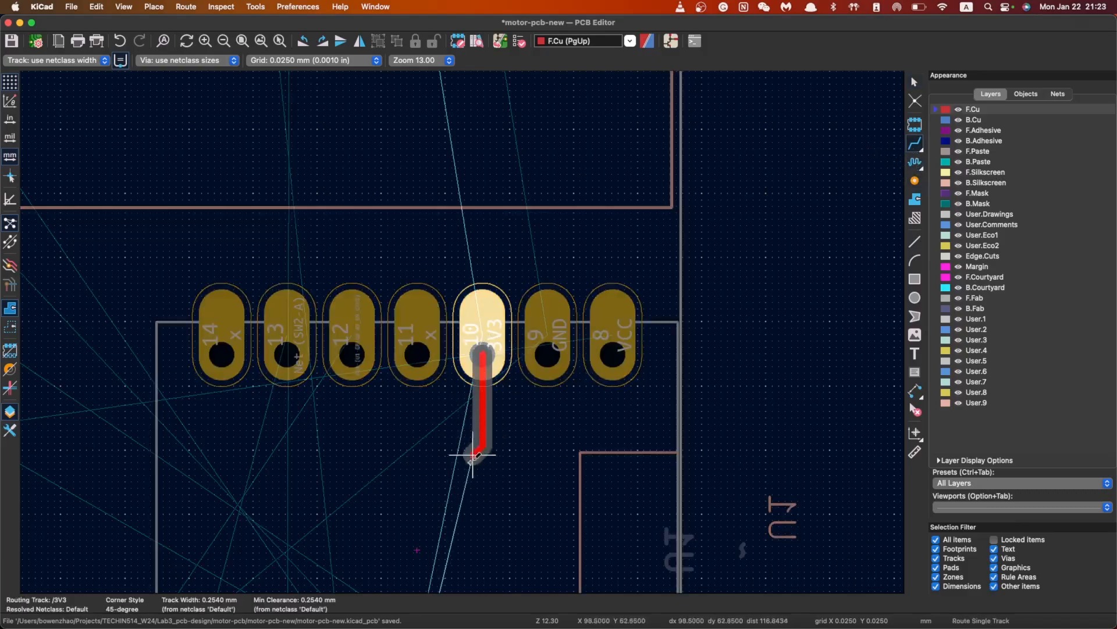
scroll(474, 451, "down", 5)
key("Escape")
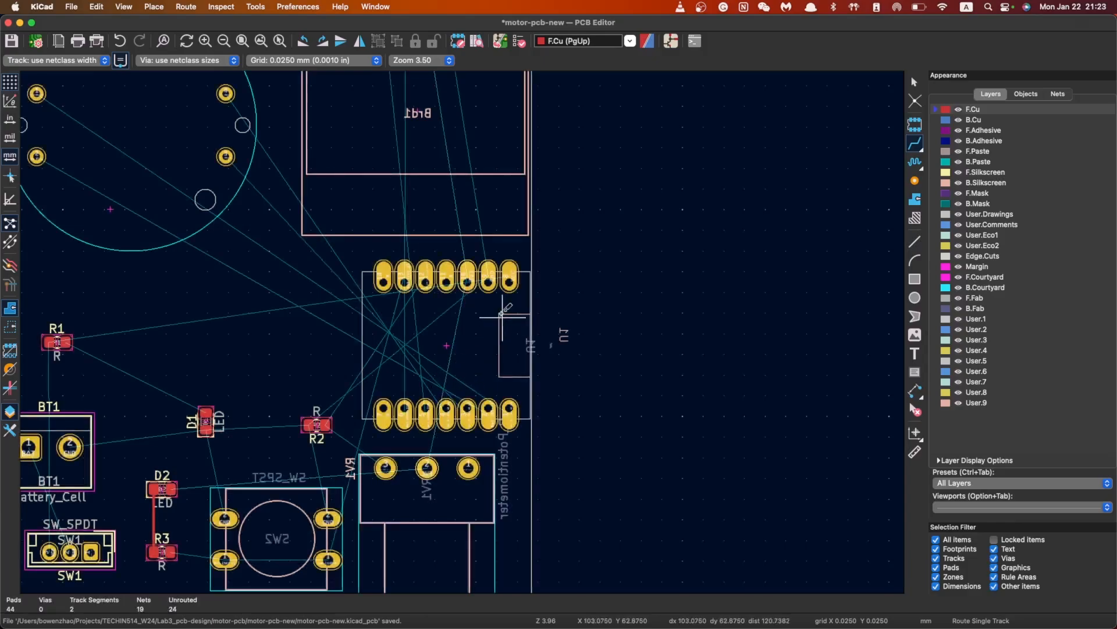
left_click(446, 278)
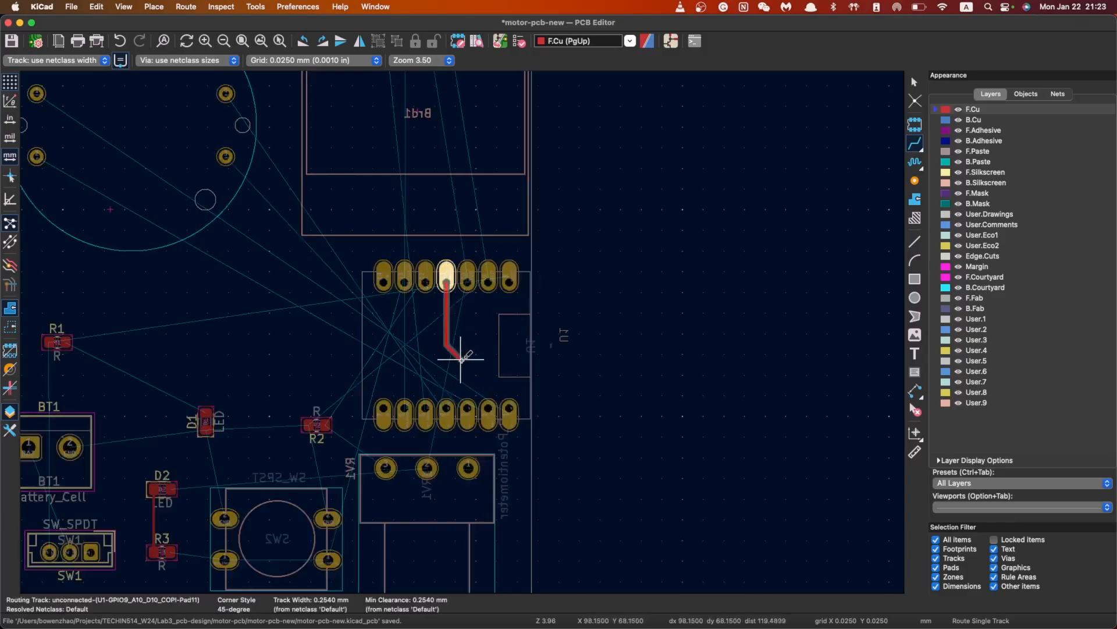
key("Escape")
left_click(425, 277)
key("Escape")
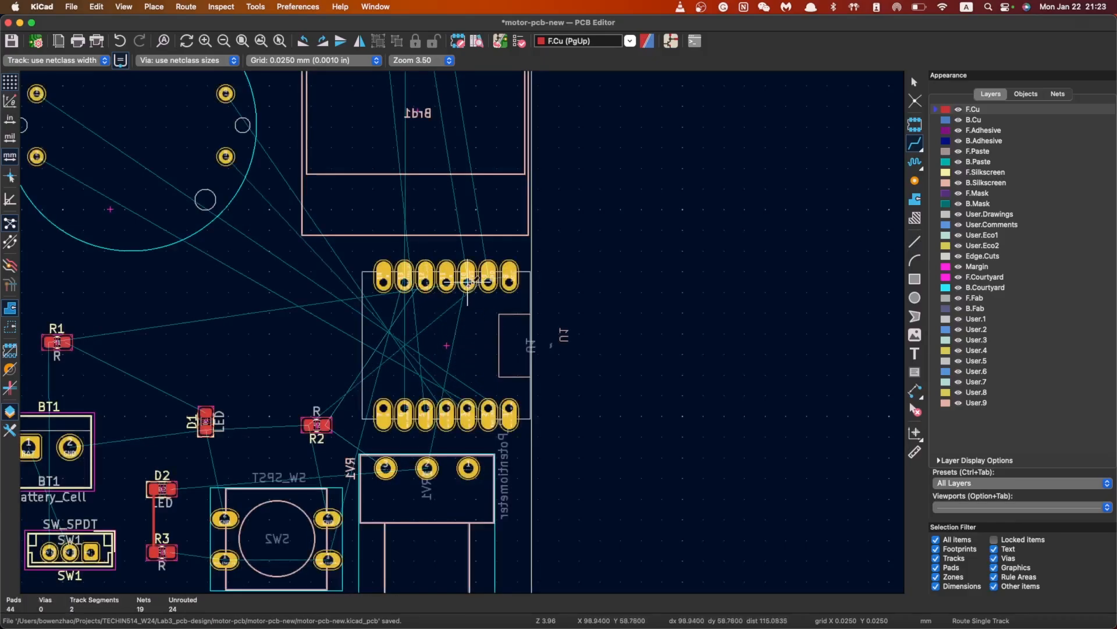
left_click(509, 282)
key("Escape")
left_click(488, 282)
key("Escape")
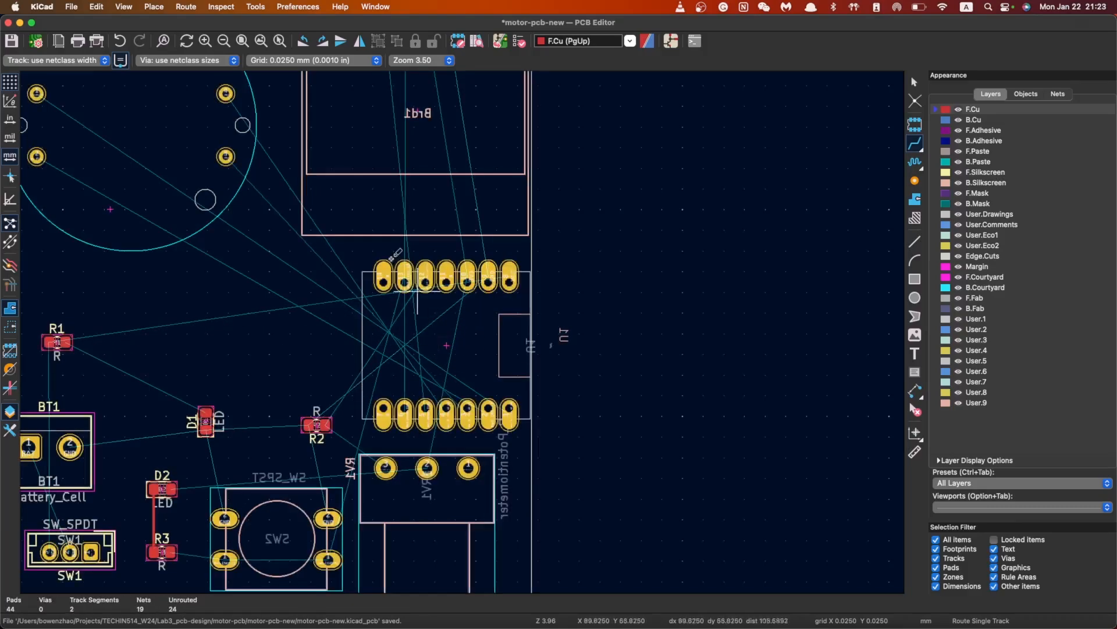
Change the power netclass patterns to /VCC, /3V3 and /BAT in Board Setup and confirm
left_click(96, 61)
left_click(64, 81)
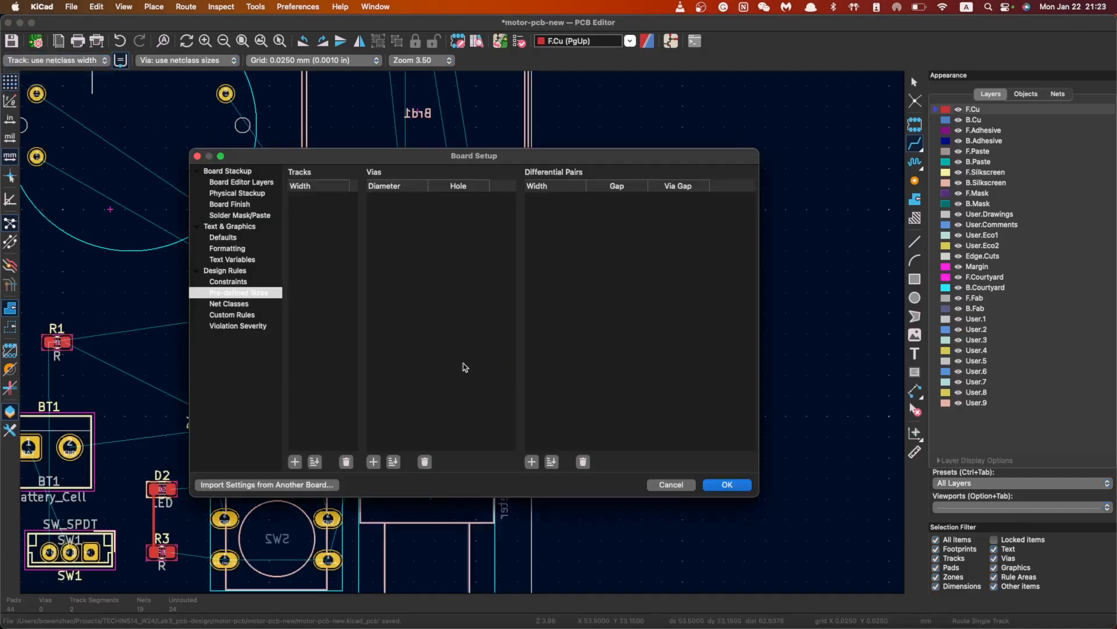
left_click(232, 304)
left_click(298, 317)
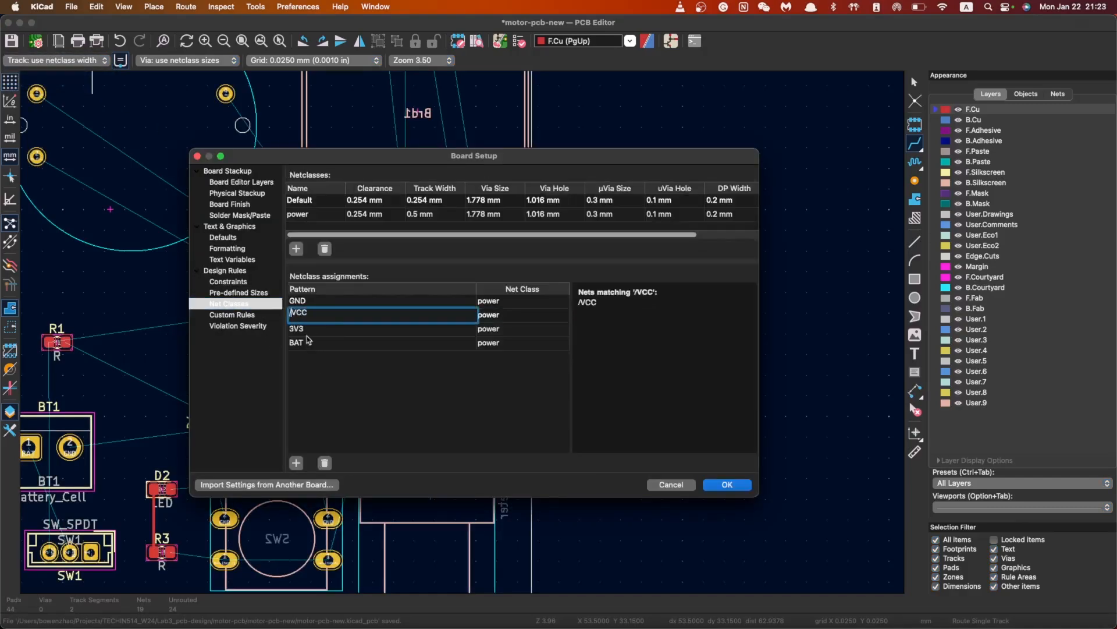
left_click(291, 330)
type("/")
left_click(298, 345)
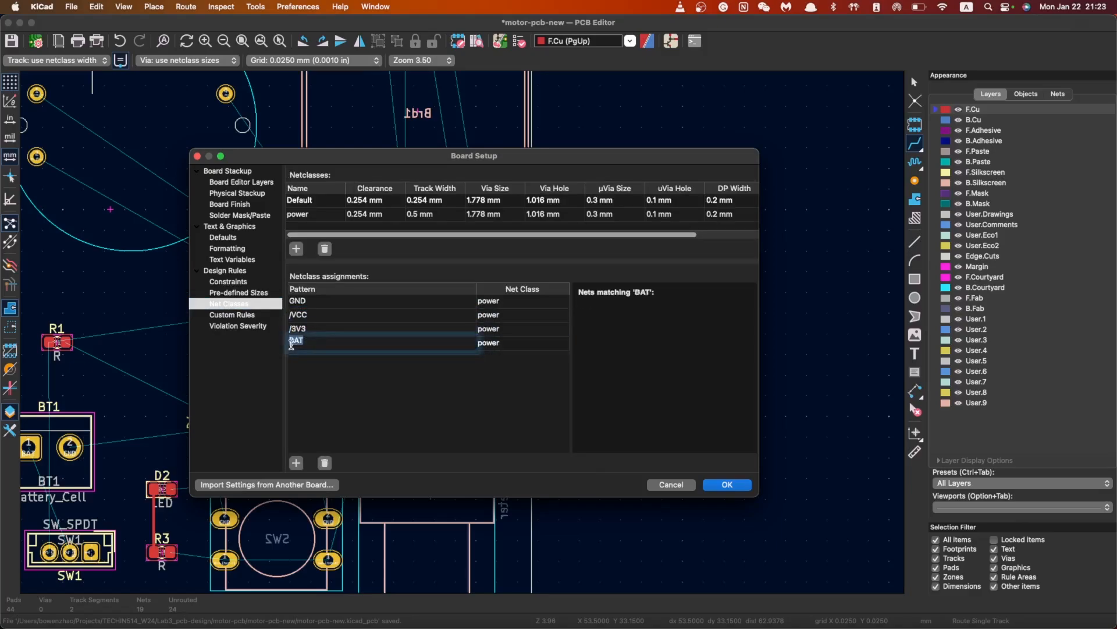
type("/")
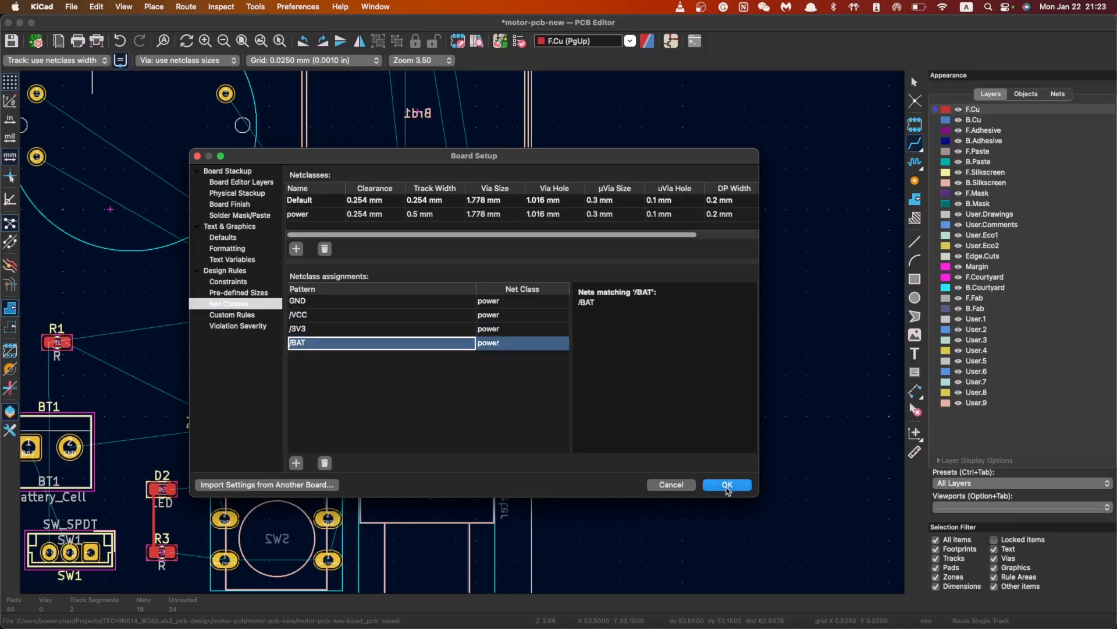
left_click(727, 485)
Start and cancel trial single tracks from connector and U1 pads, including a power-width 3V3 track
left_click(915, 142)
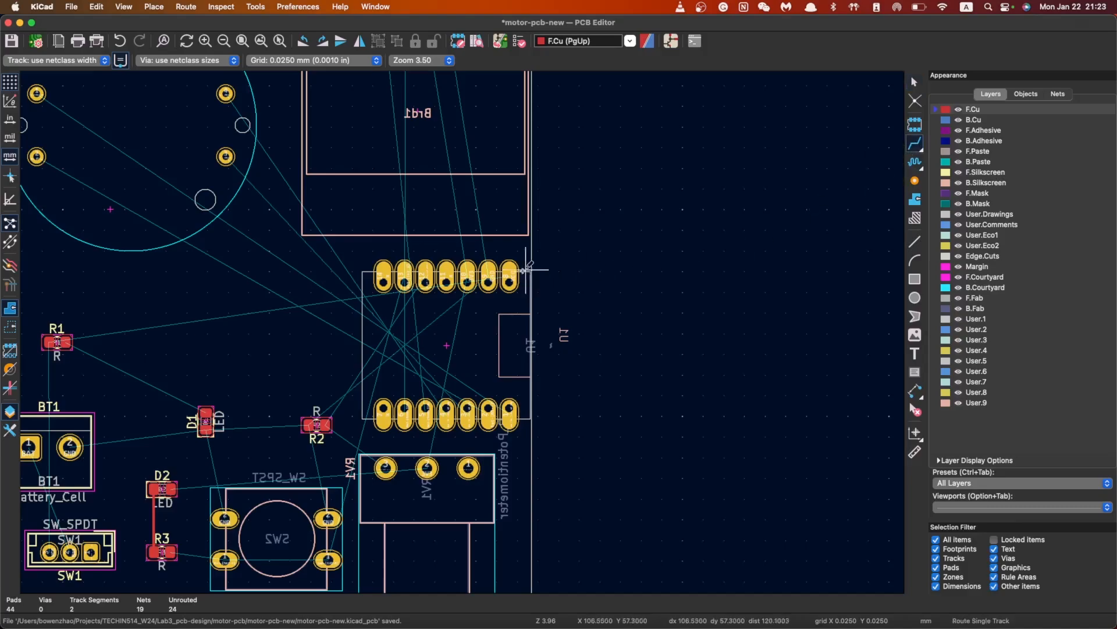
left_click(487, 278)
key("Escape")
left_click(467, 281)
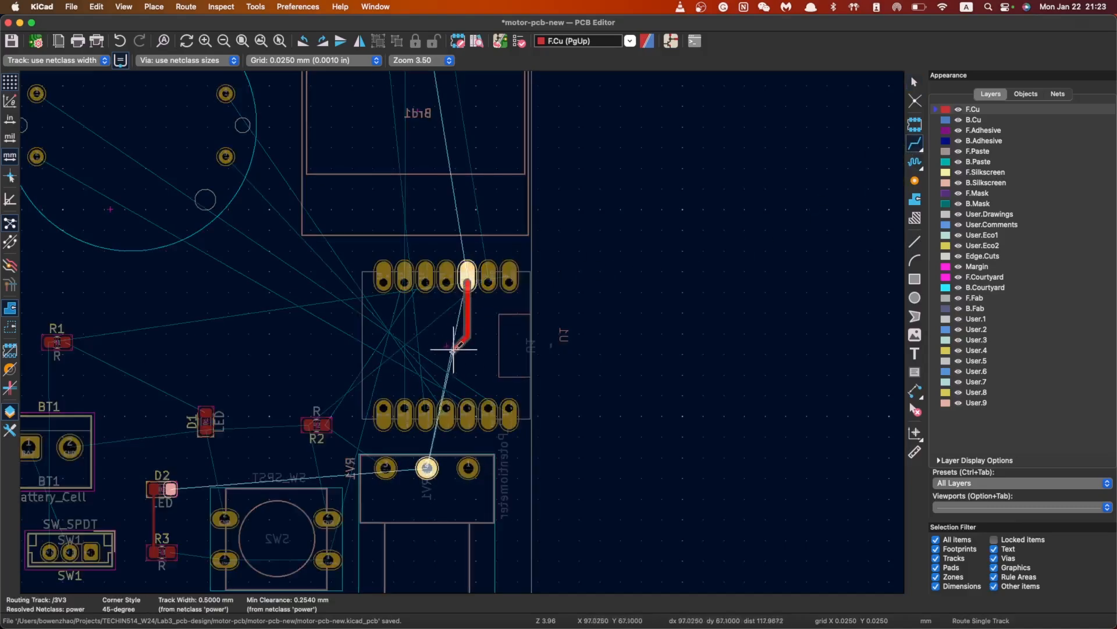
key("Escape")
left_click(446, 278)
key("Escape")
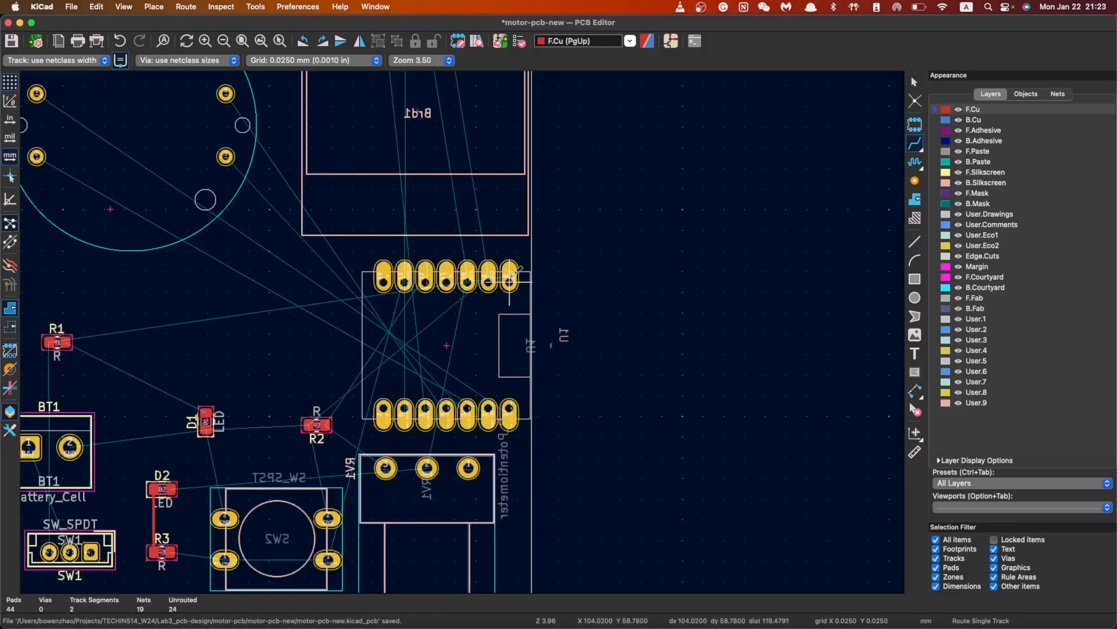
left_click(510, 281)
key("Escape")
scroll(271, 332, "up", 1)
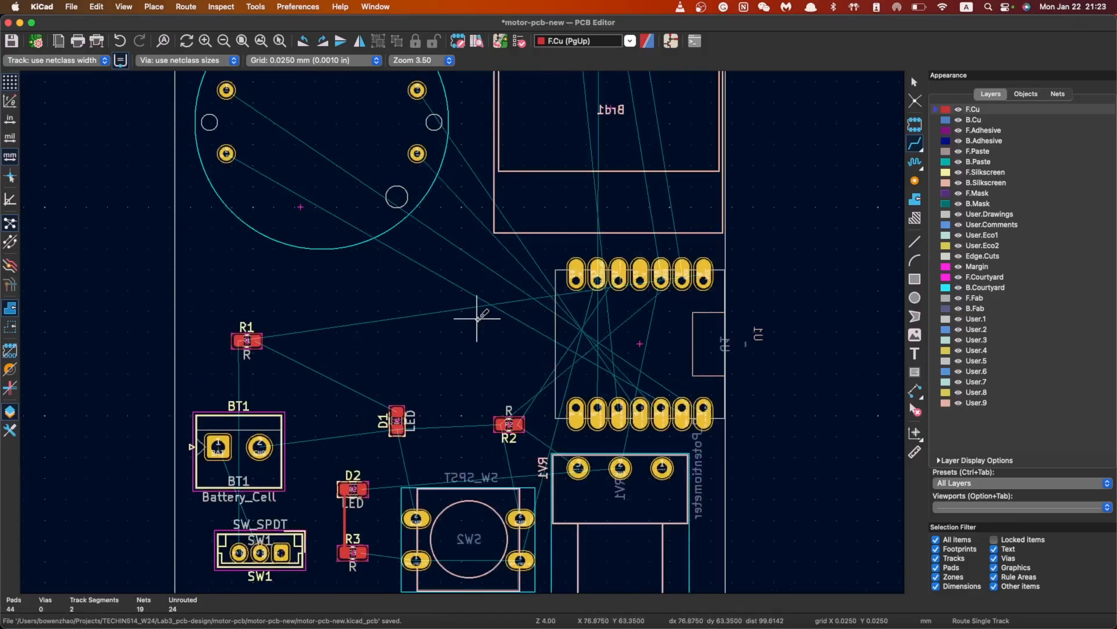
scroll(524, 460, "down", 1)
scroll(466, 312, "up", 5)
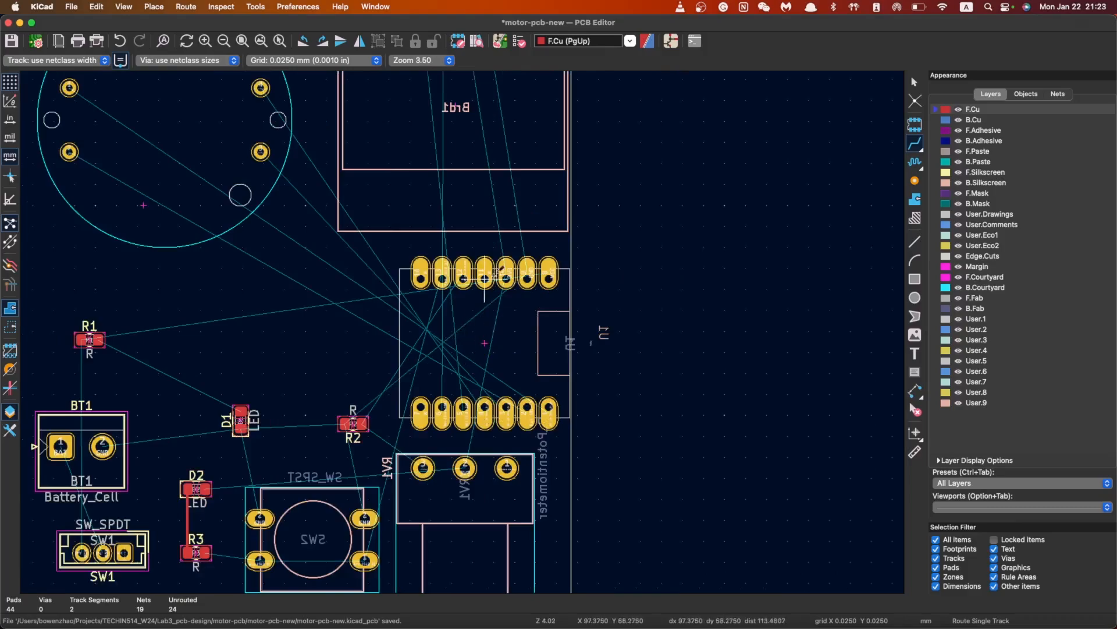
scroll(495, 274, "up", 5)
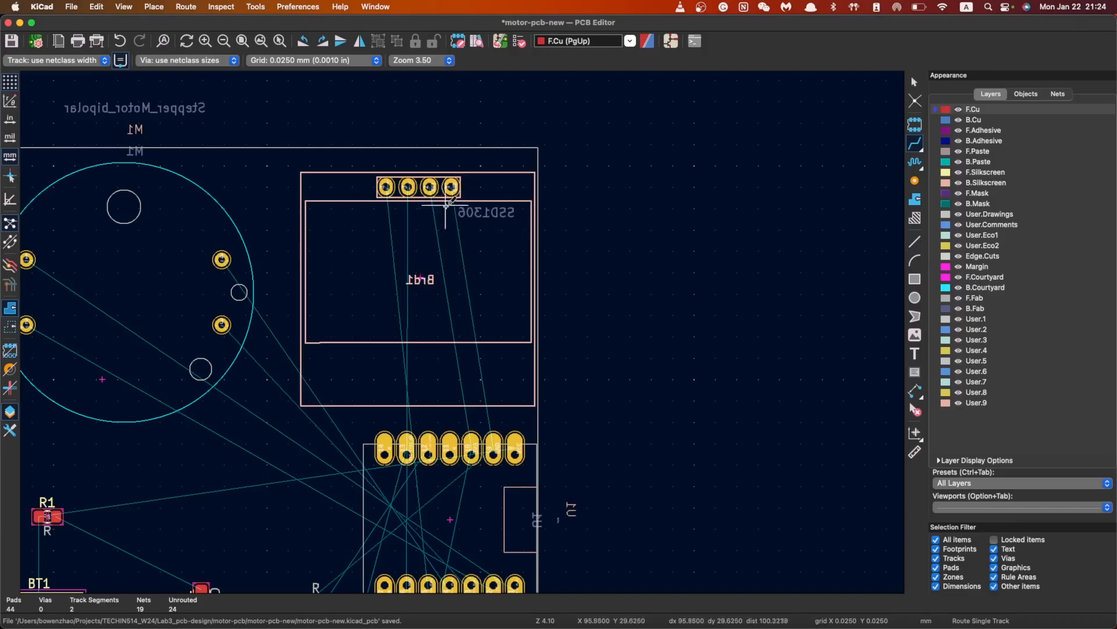
Route a GND track from the SSD1306 header to the lower header pad, then undo it
left_click(451, 186)
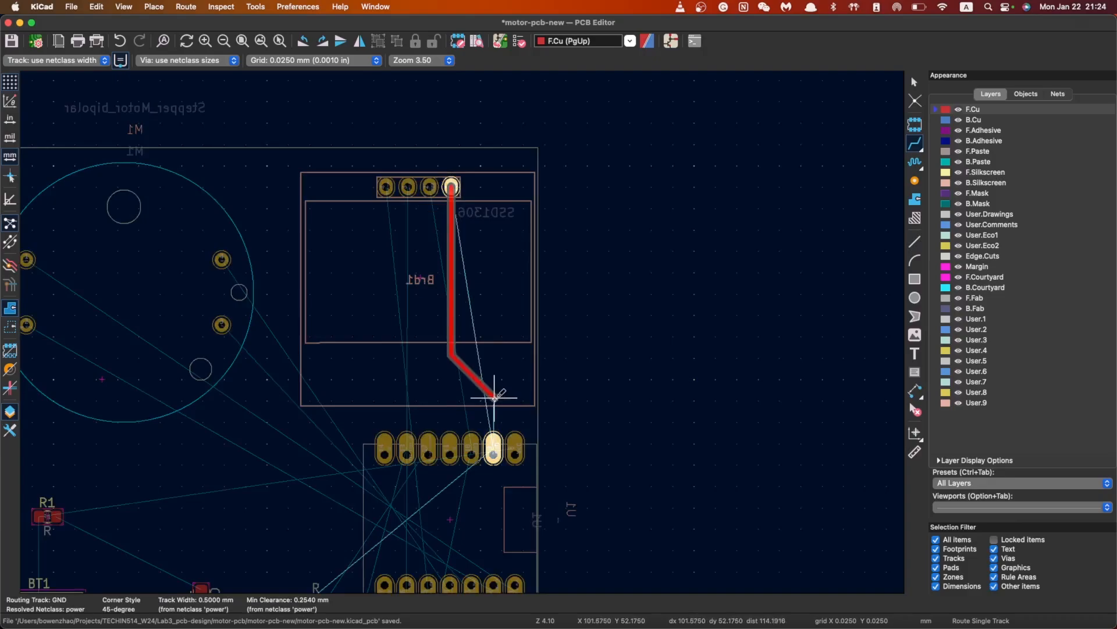
left_click(493, 451)
scroll(463, 331, "up", 10)
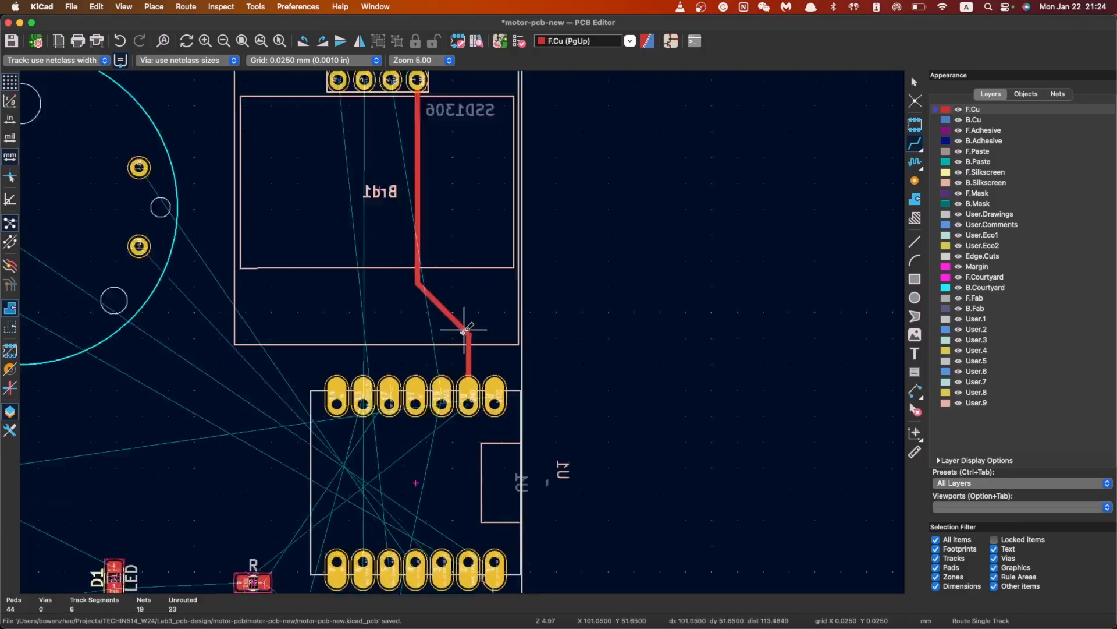
scroll(507, 323, "down", 10)
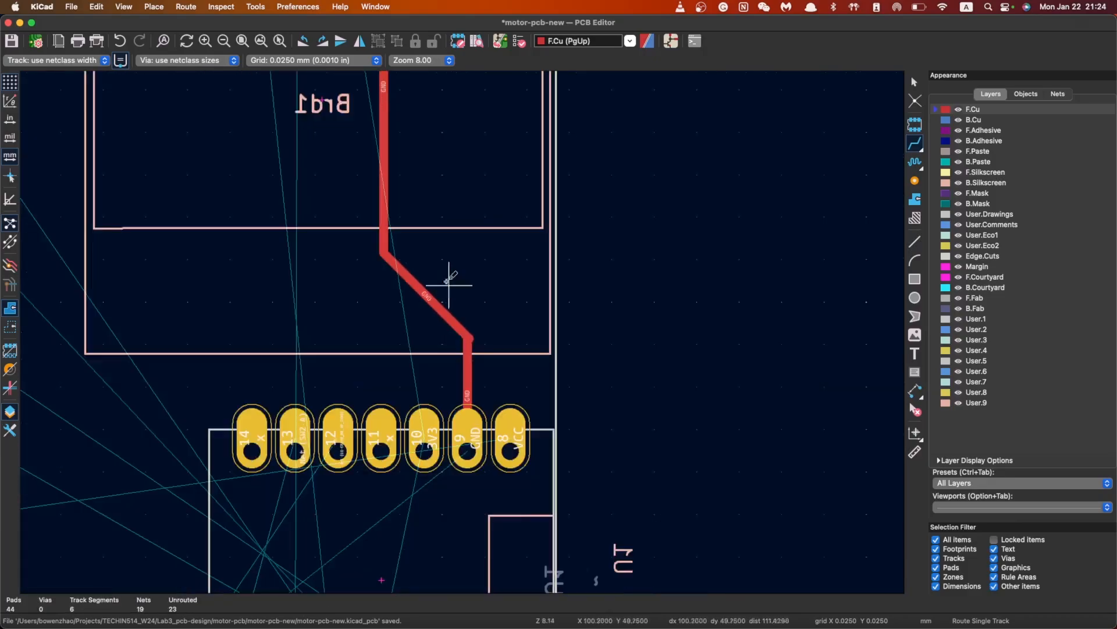
key("super+z")
scroll(480, 278, "up", 5)
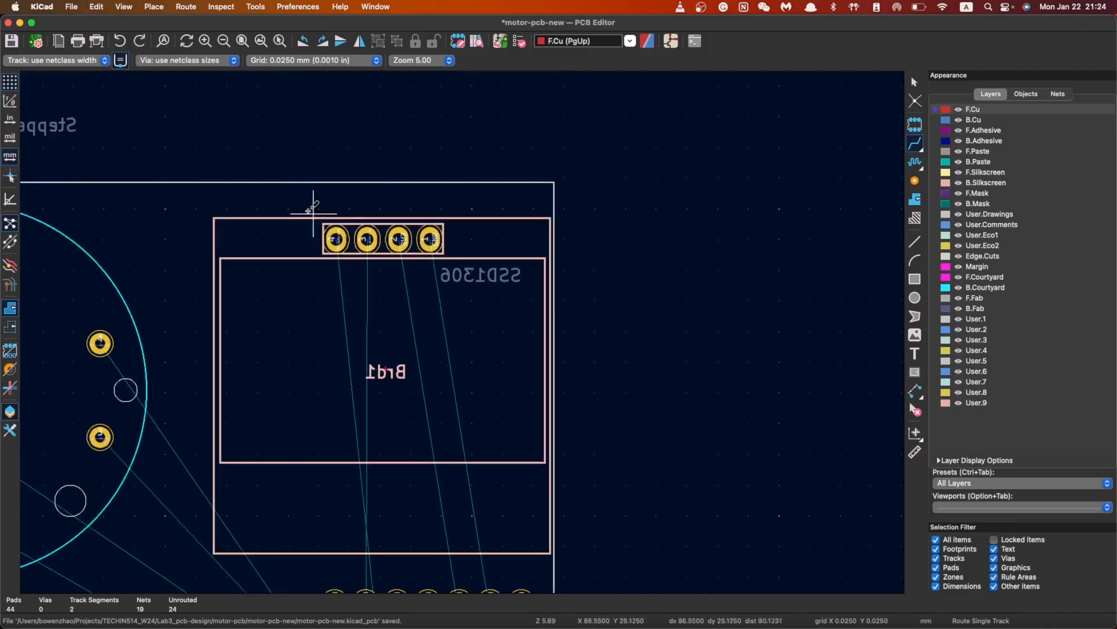
Set the board grid to 0.0254 mm
left_click(299, 61)
scroll(332, 93, "up", 5)
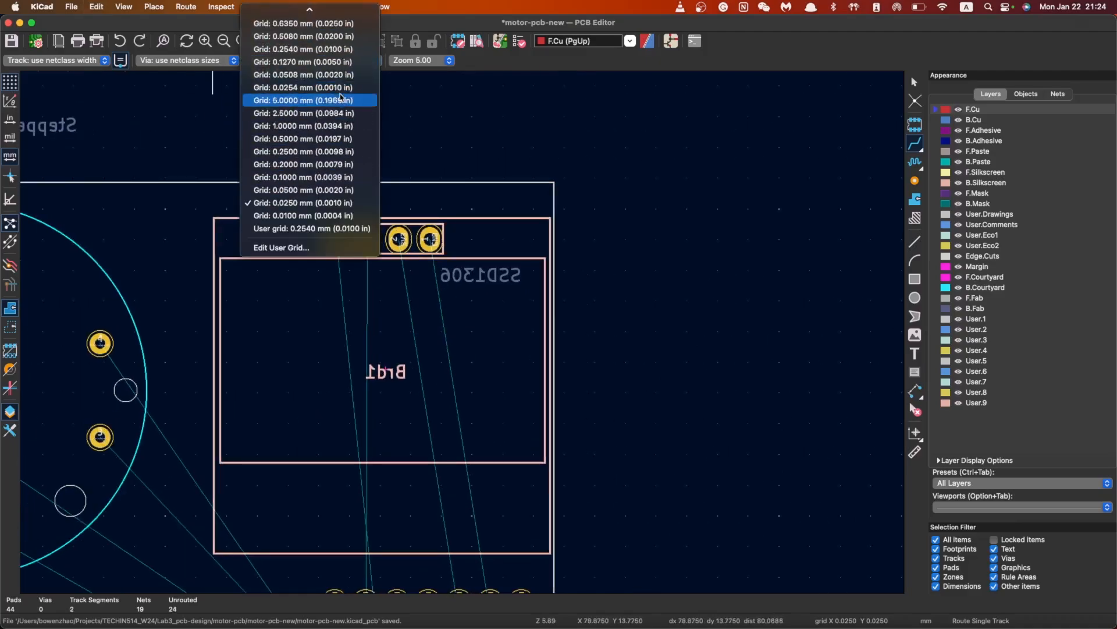
left_click(326, 87)
scroll(529, 329, "down", 1)
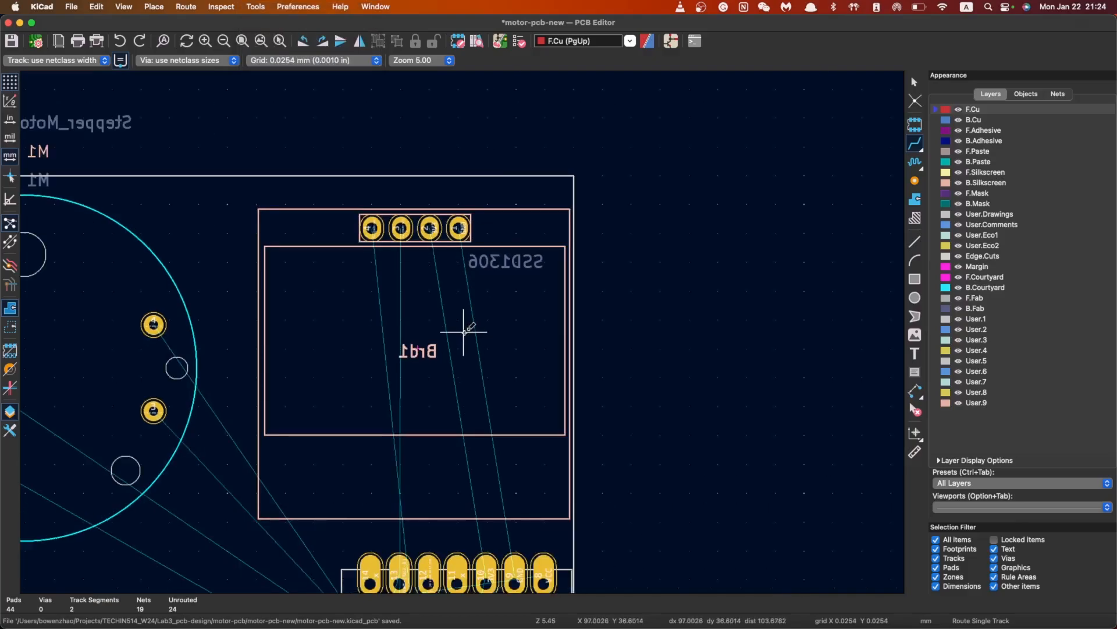
Route GND and 3V3 tracks from the display header to U1's header pad and pad 10
left_click(457, 226)
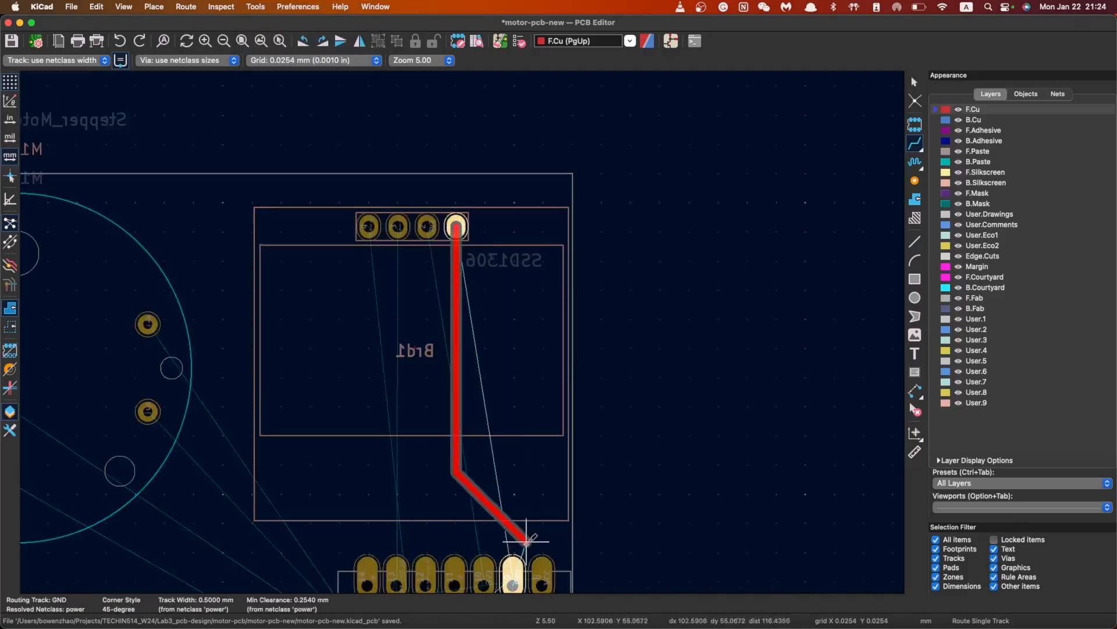
left_click(514, 565)
scroll(423, 146, "down", 3)
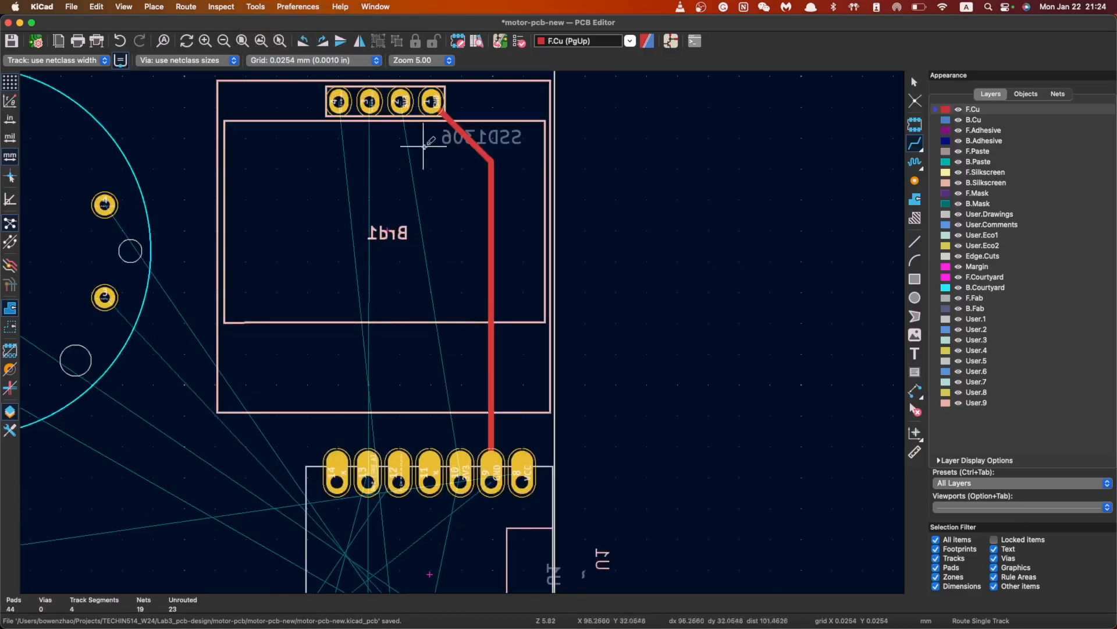
left_click(400, 102)
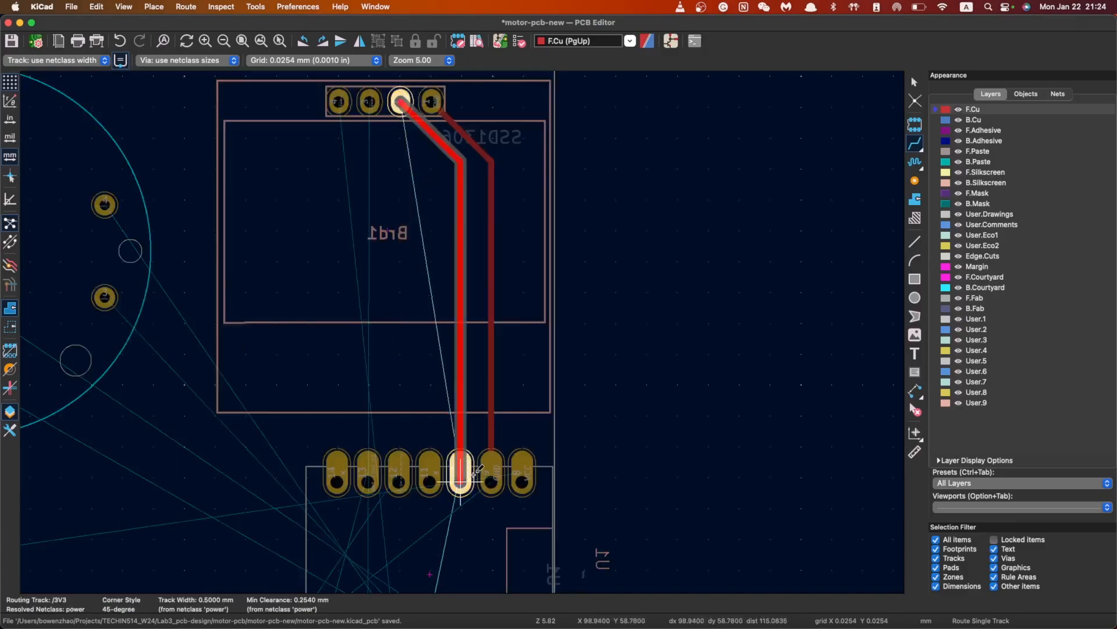
left_click(461, 477)
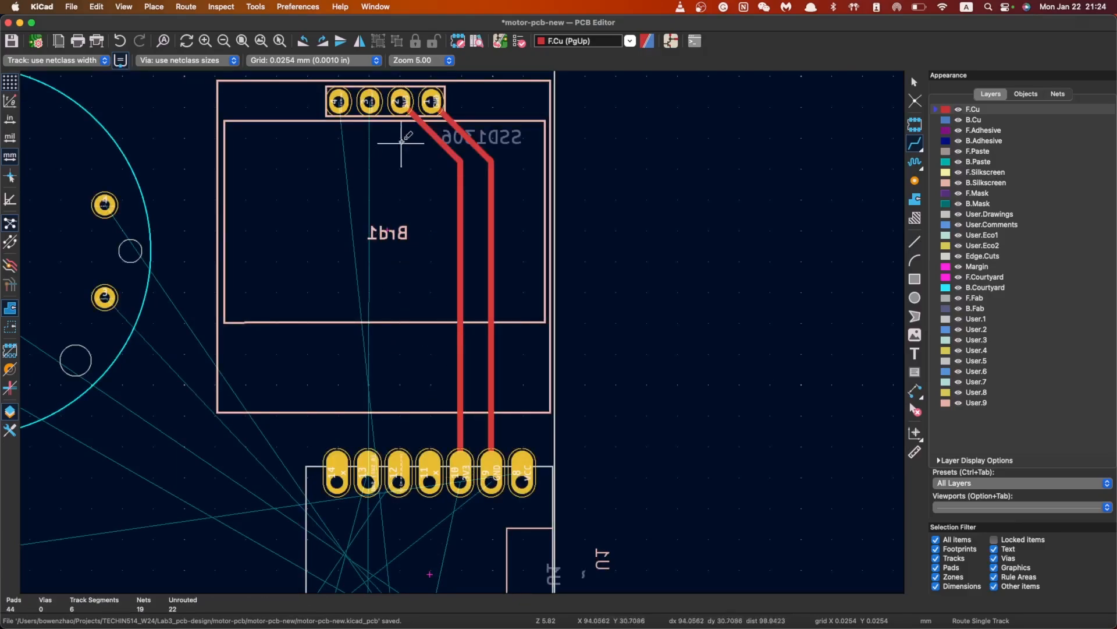
Begin an SCL track from the display header, leading it around U1 toward its lower pads
left_click(369, 101)
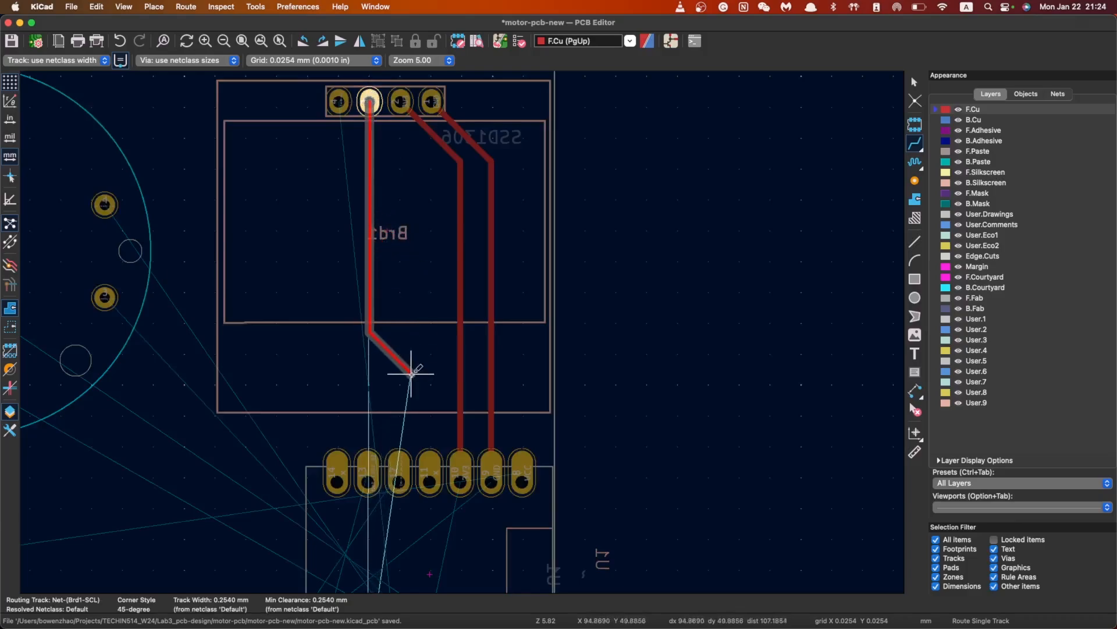
scroll(374, 375, "down", 1)
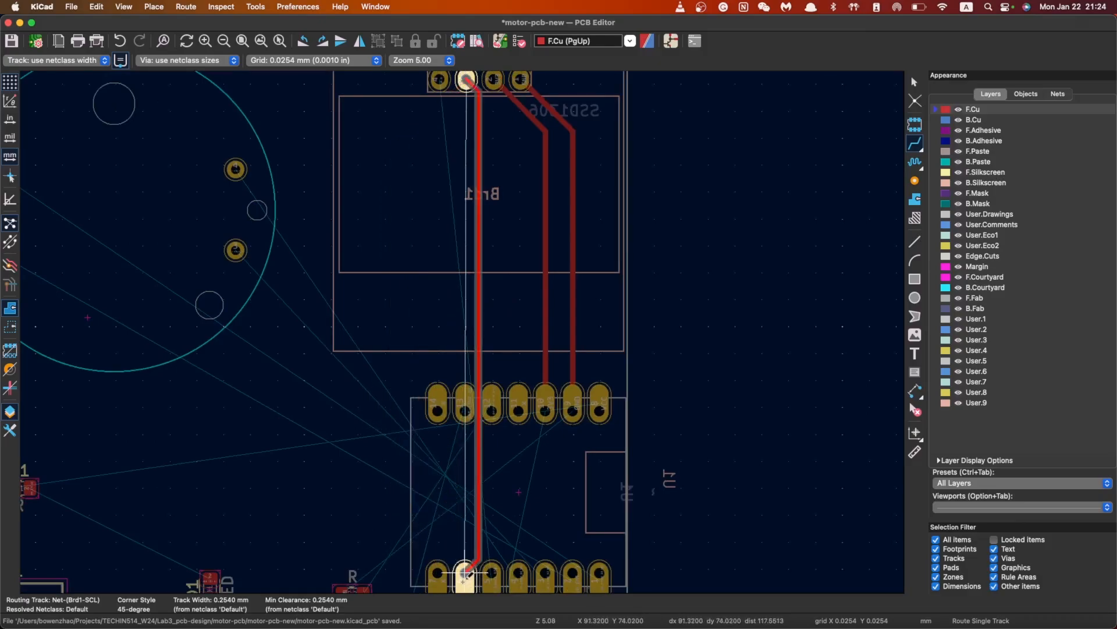
scroll(465, 573, "down", 1)
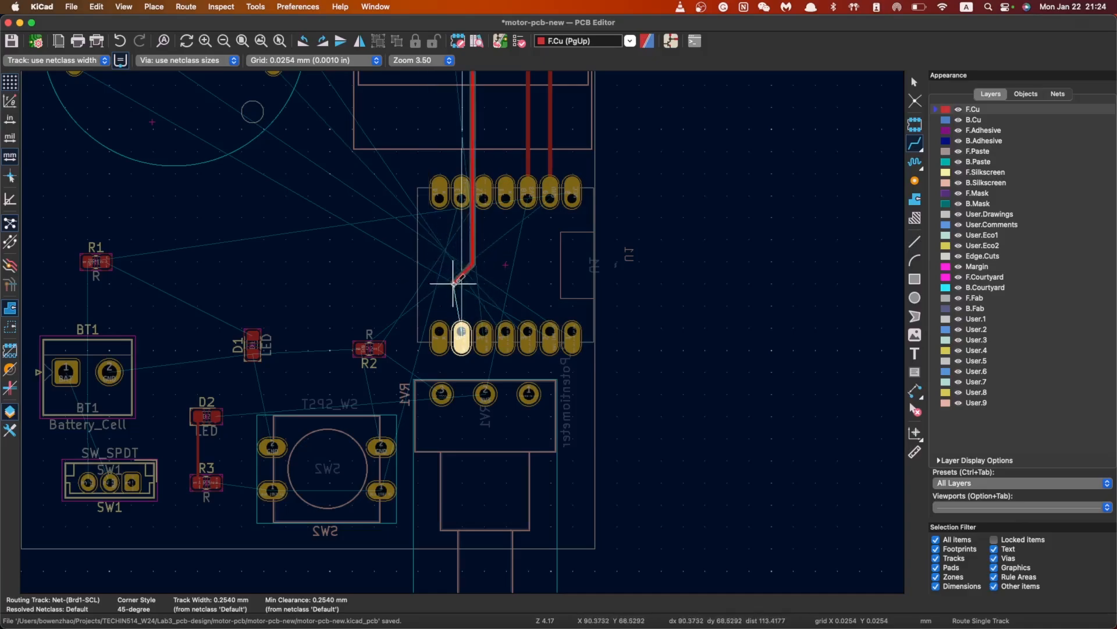
scroll(259, 127, "down", 3)
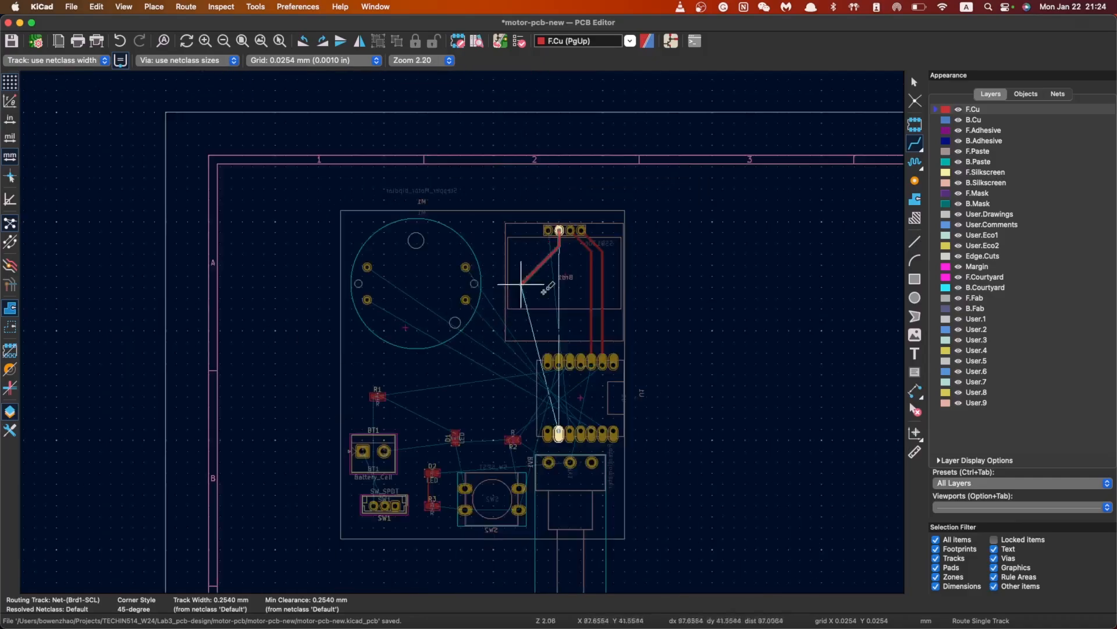
scroll(560, 325, "up", 2)
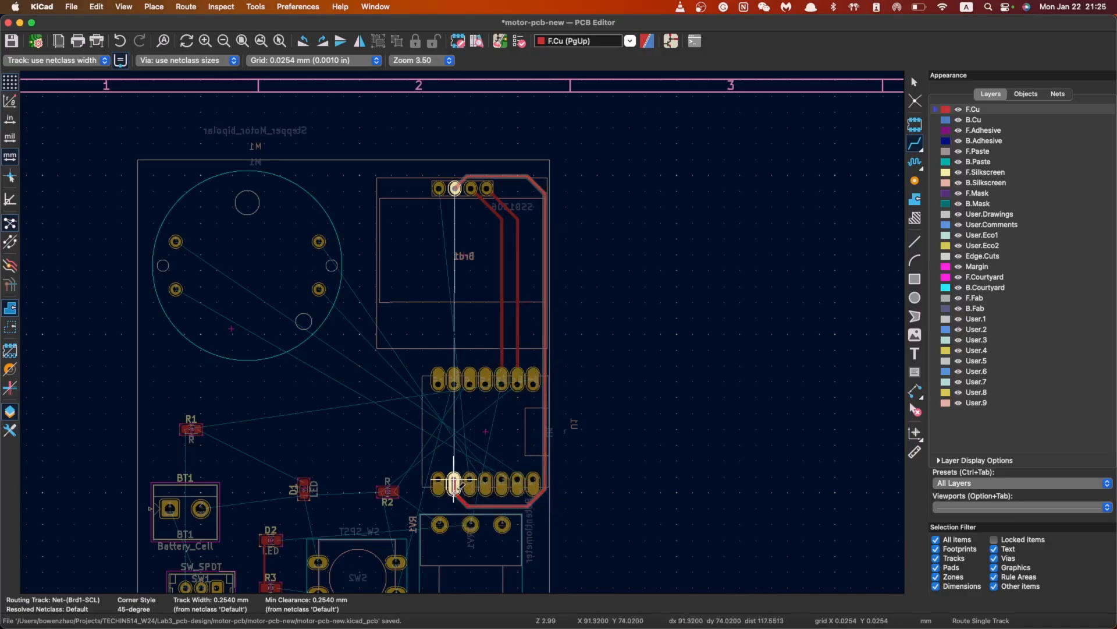
Finish the SCL track on U1's lower-row pad
left_click(455, 483)
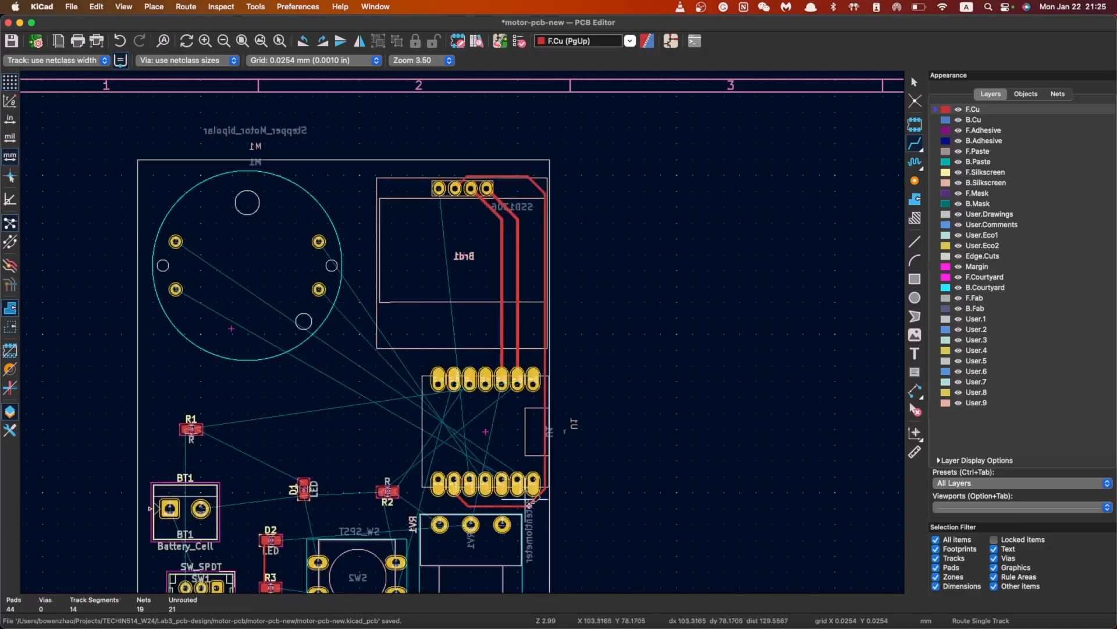
scroll(533, 481, "up", 5)
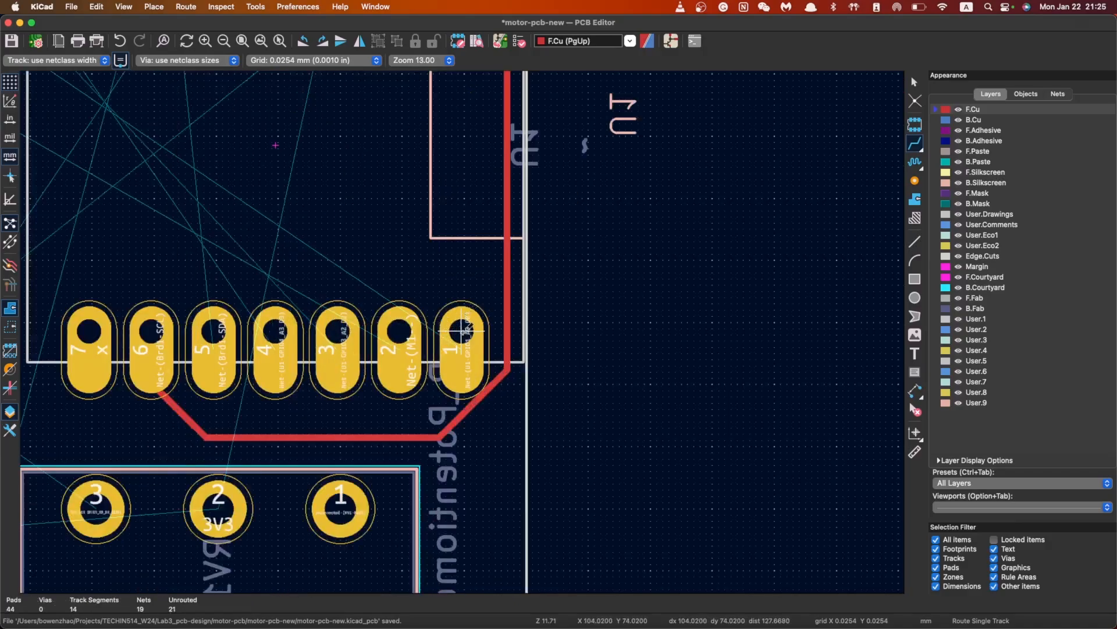
scroll(462, 330, "down", 5)
scroll(471, 294, "up", 2)
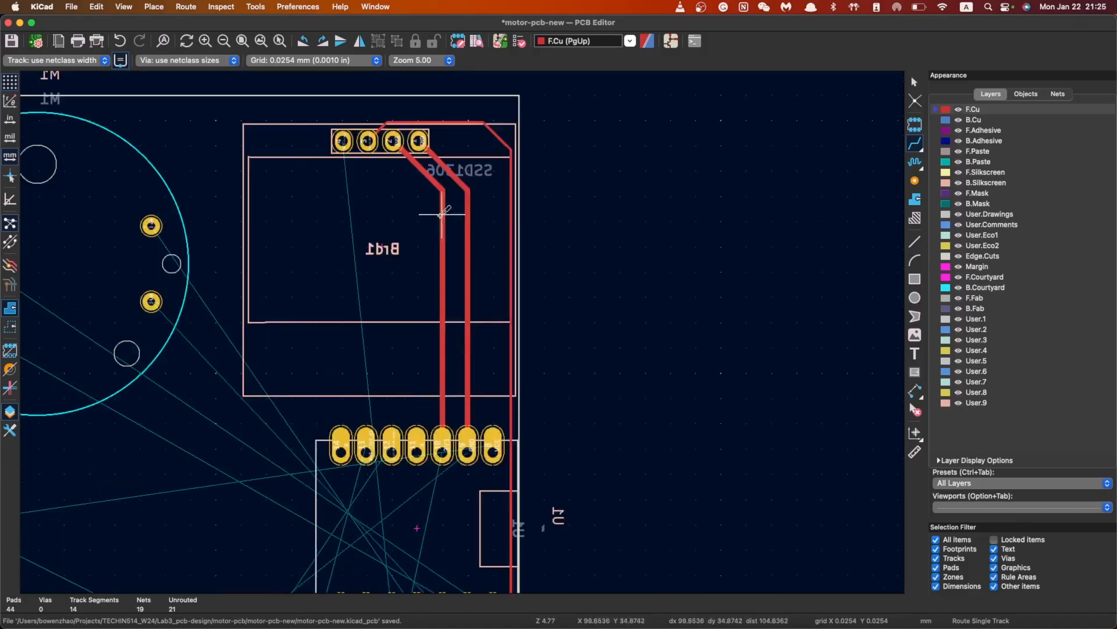
Route the SDA track from Brd1 pad 1 along the board edge to U1 pad 3
left_click(343, 140)
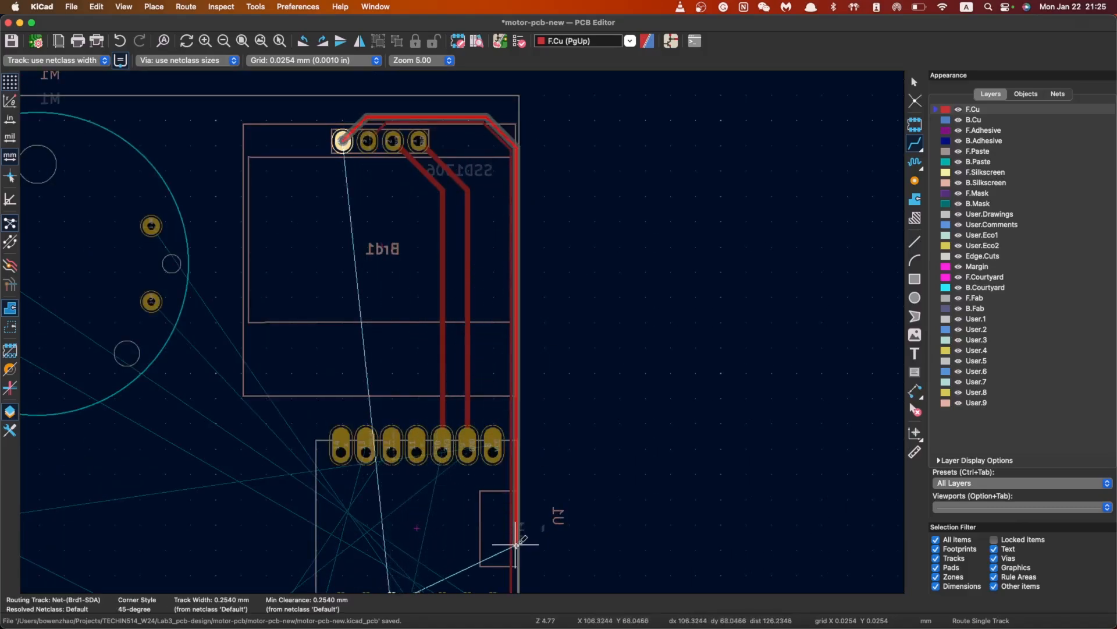
scroll(516, 544, "down", 5)
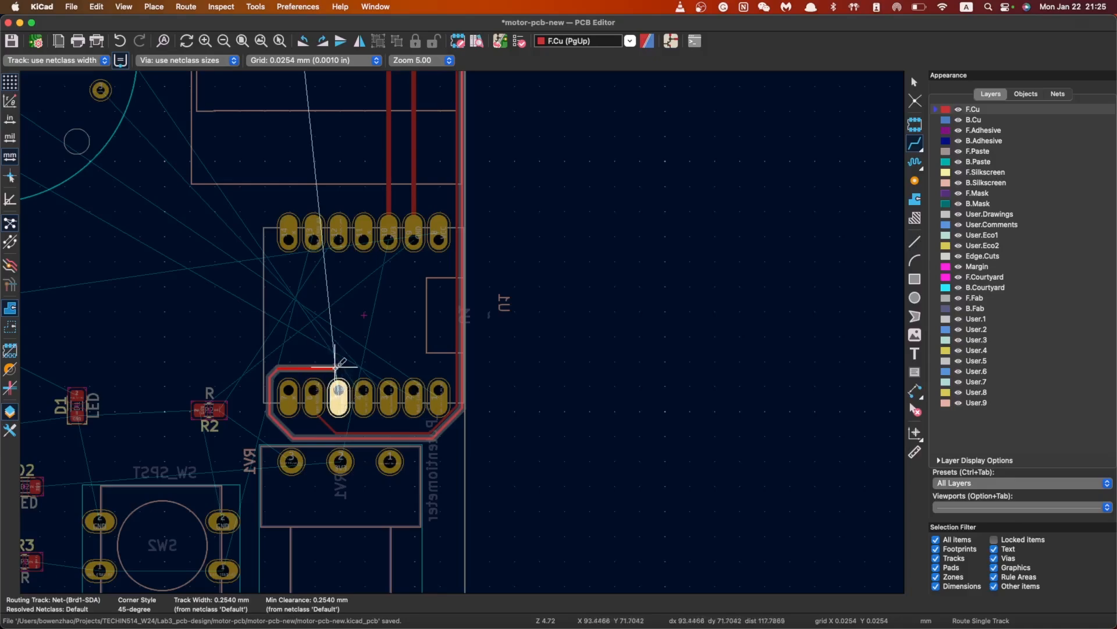
left_click(340, 391)
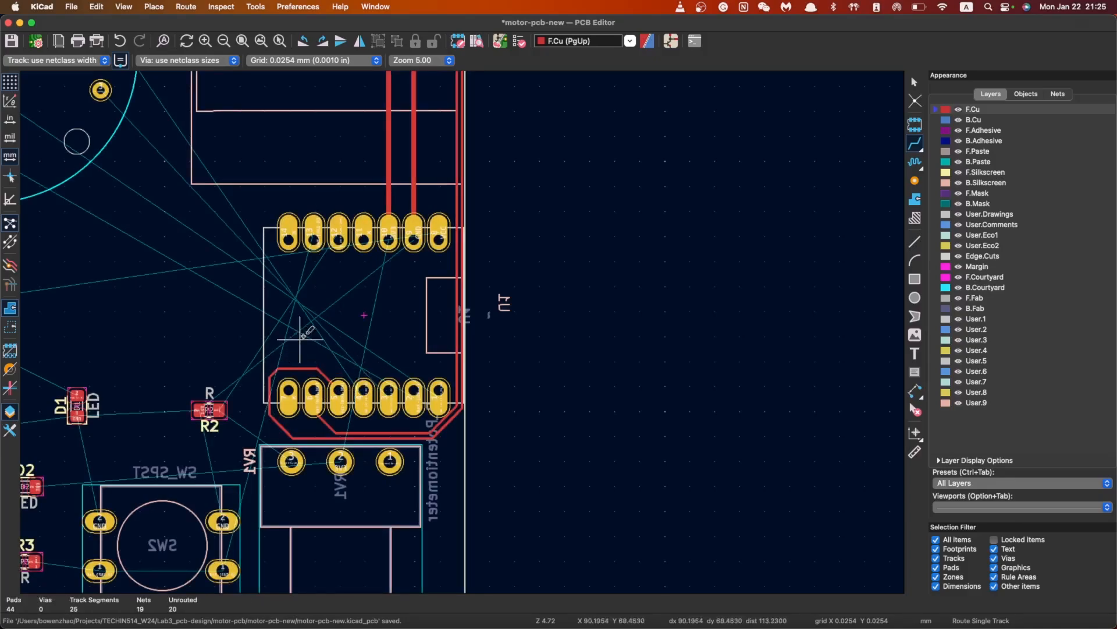
scroll(364, 371, "down", 3)
scroll(463, 332, "up", 2)
scroll(462, 331, "up", 1)
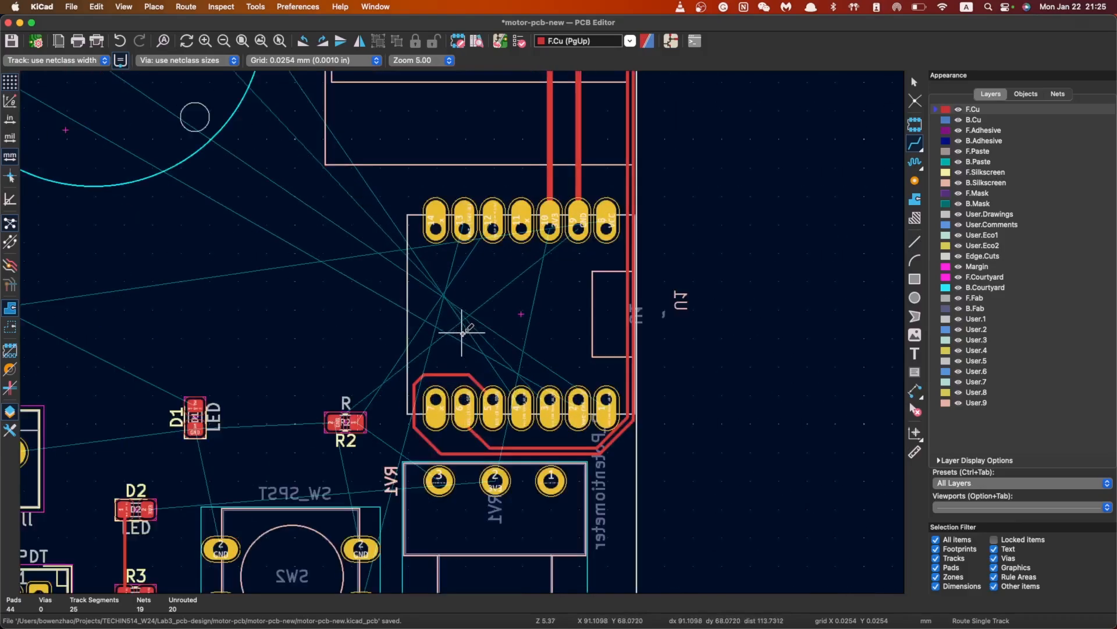
scroll(437, 402, "up", 3)
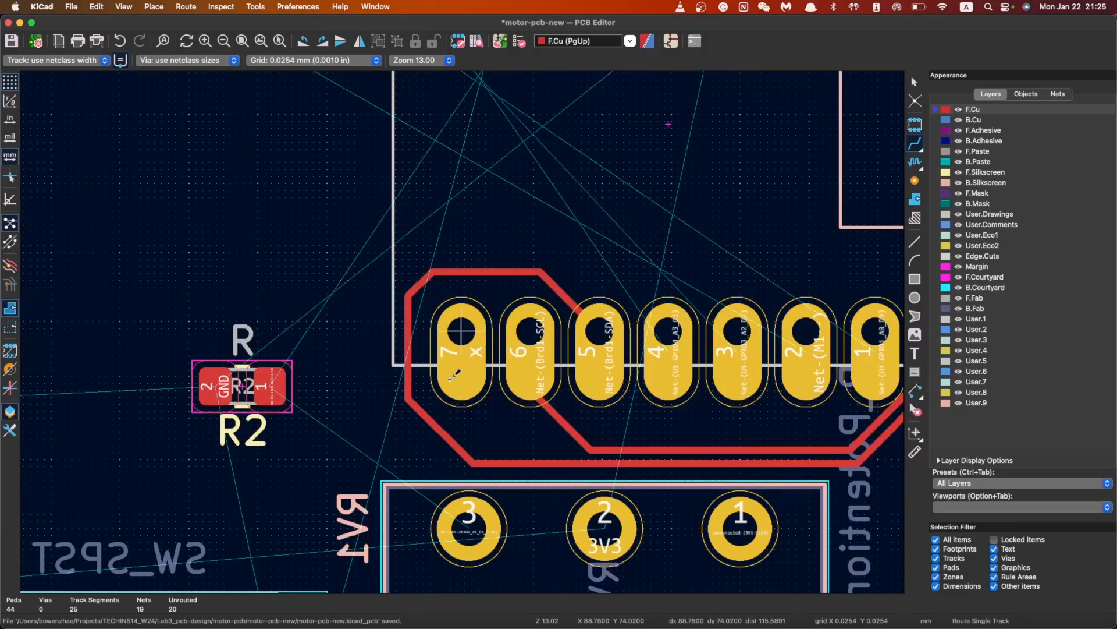
scroll(587, 432, "down", 5)
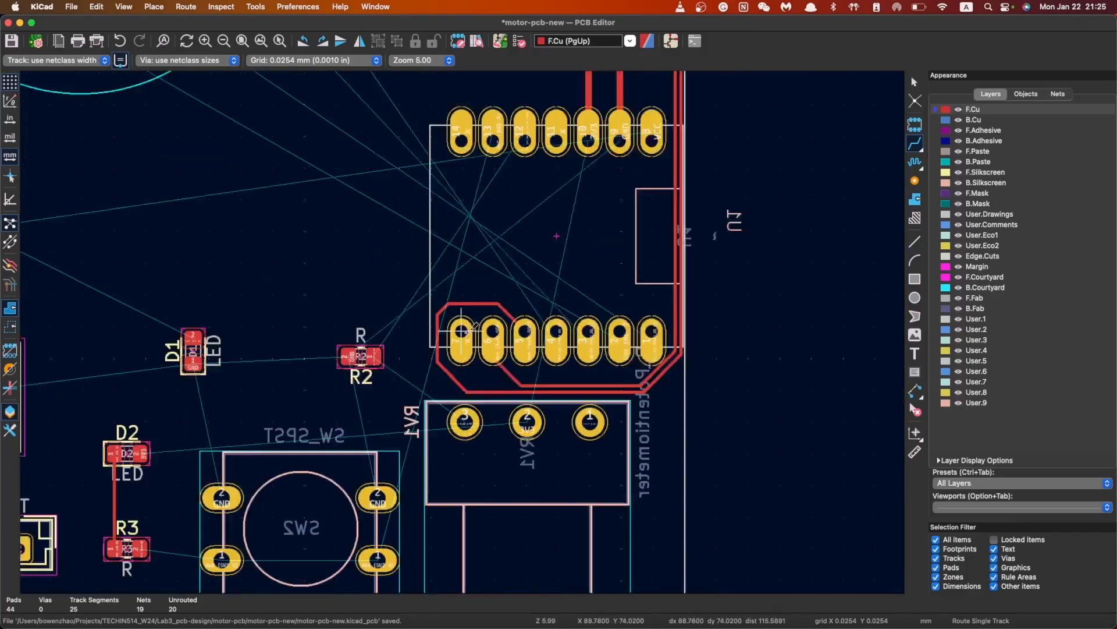
Start a VCC track from the module header pad, then cancel it unfinished
scroll(463, 332, "up", 2)
scroll(462, 332, "down", 4)
scroll(449, 250, "up", 2)
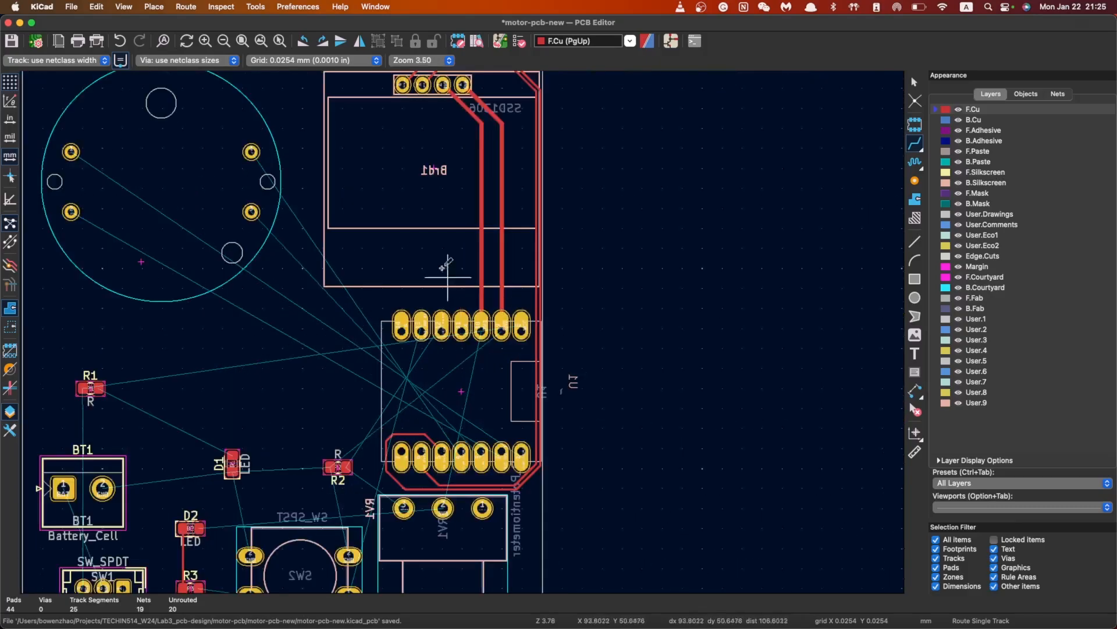
scroll(466, 200, "up", 1)
scroll(396, 453, "up", 1)
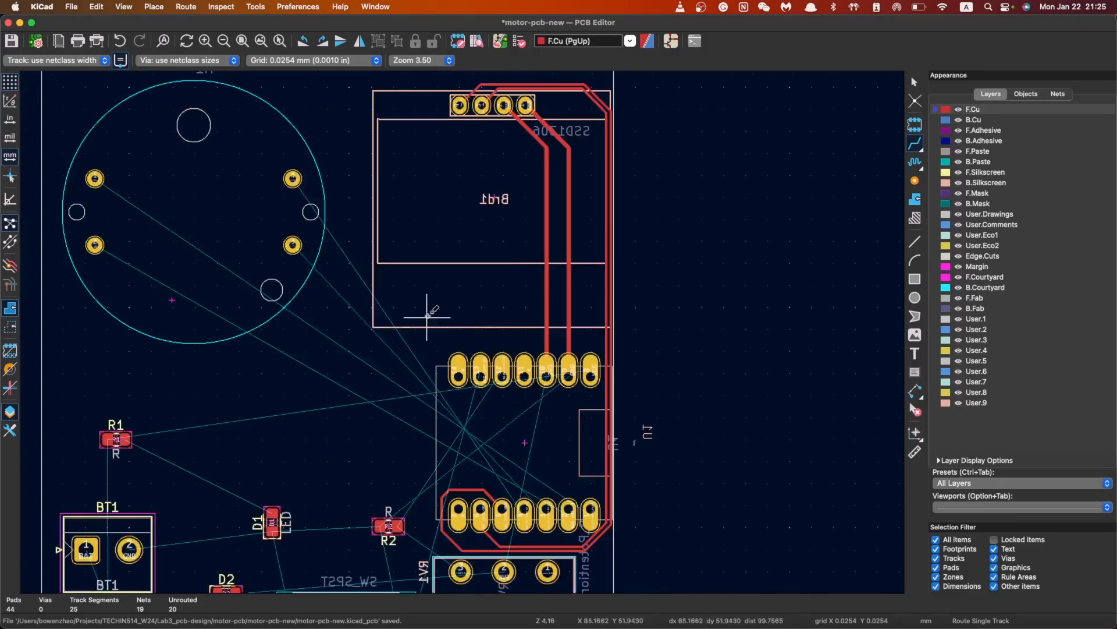
scroll(432, 347, "down", 1)
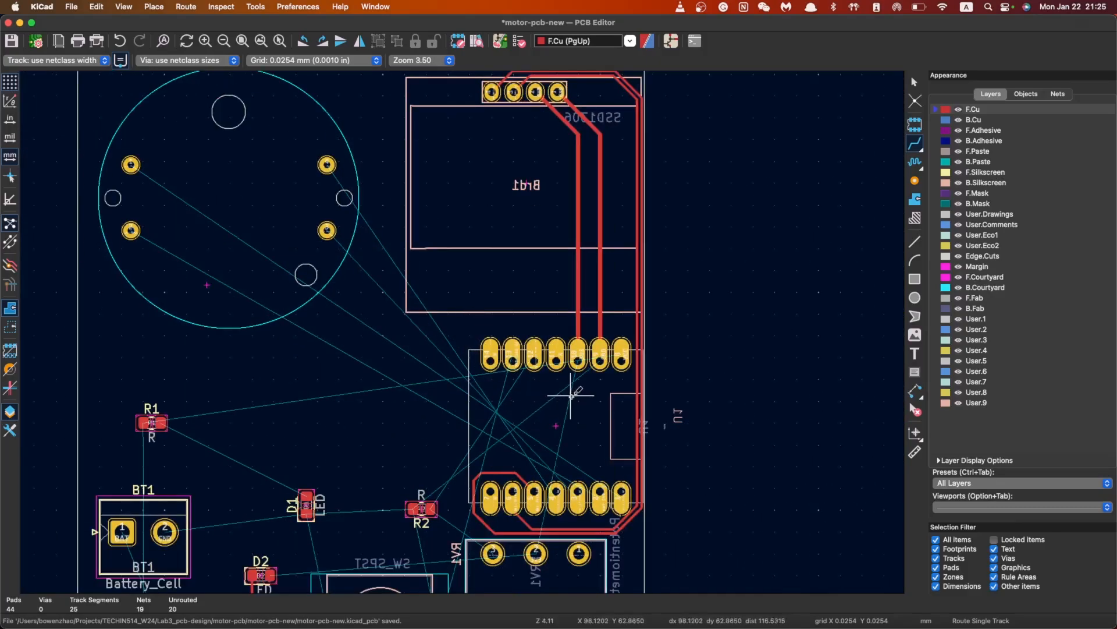
left_click(621, 357)
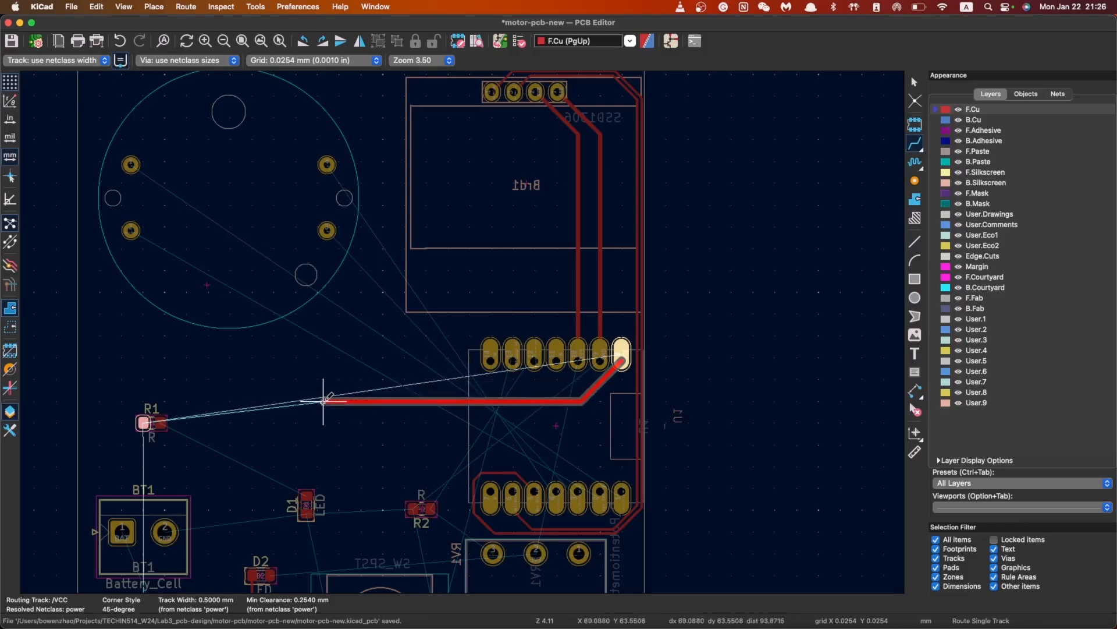
key("Escape")
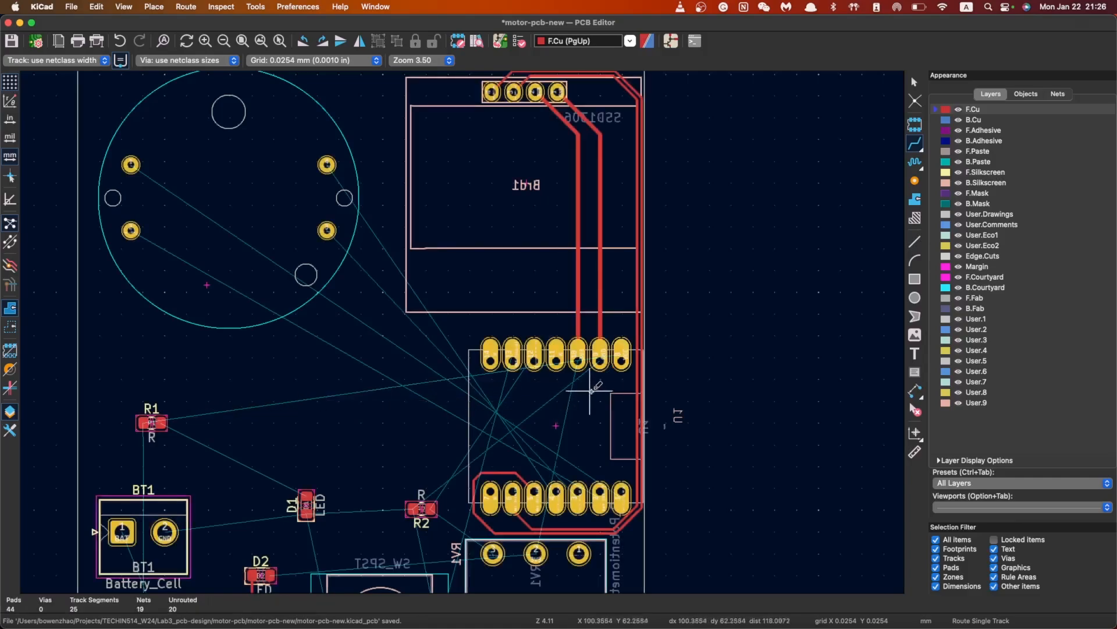
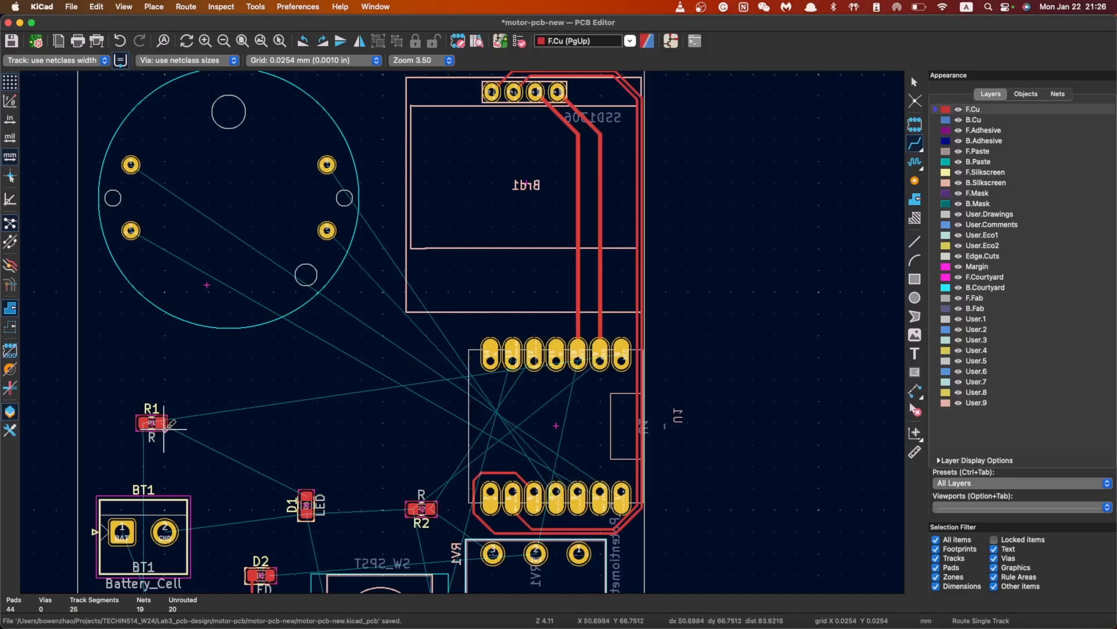
Move R1 beside U1's upper header pins and place D1 just below it
key("Escape")
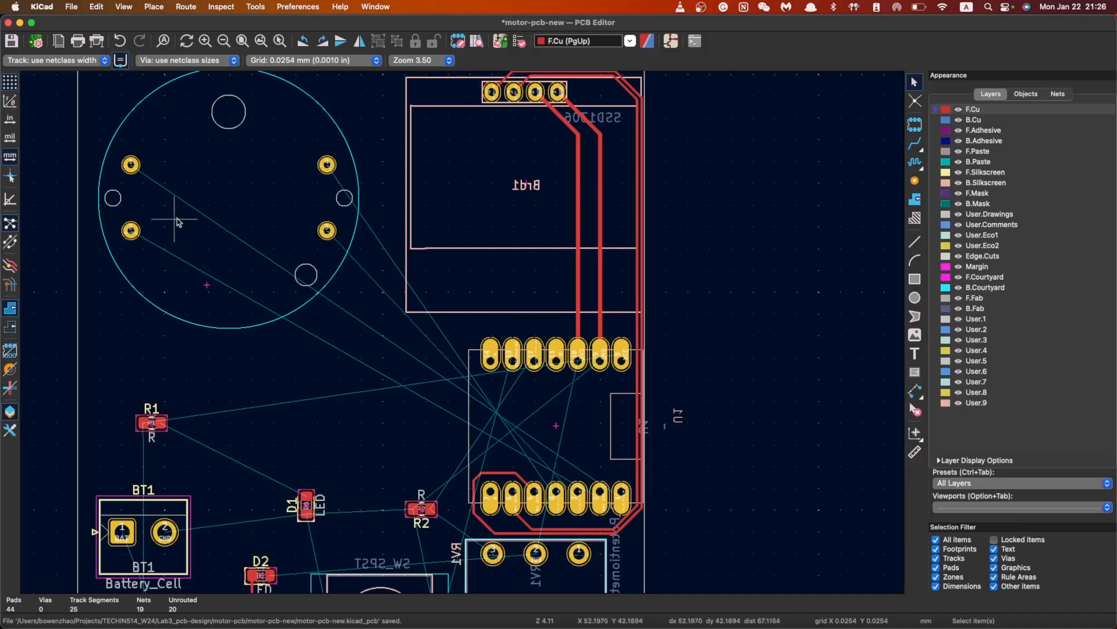
scroll(313, 262, "down", 3)
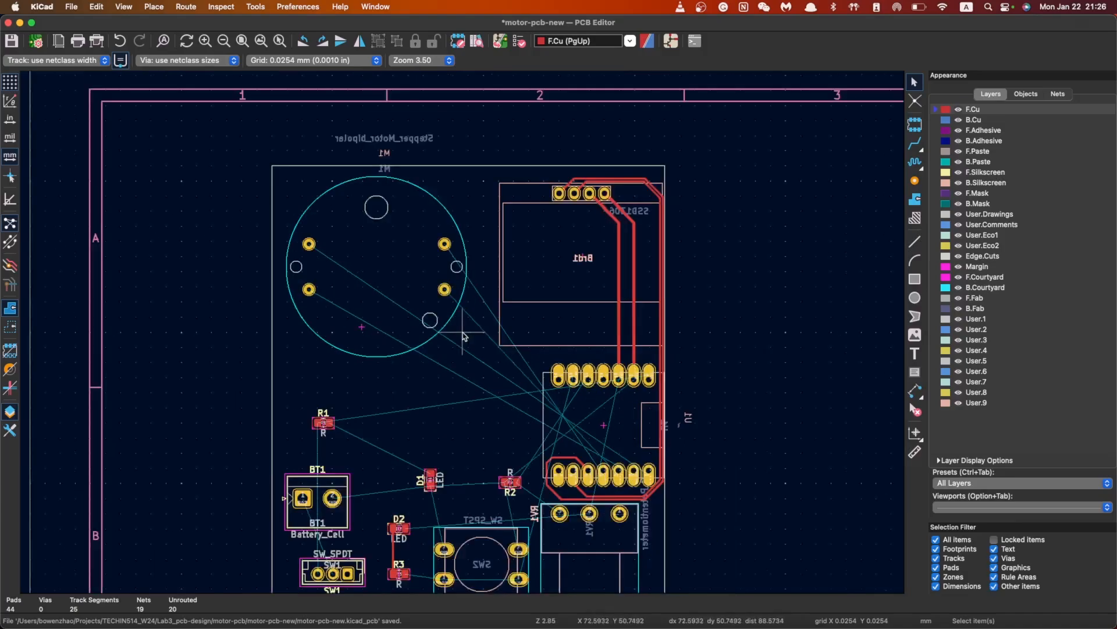
scroll(334, 351, "up", 2)
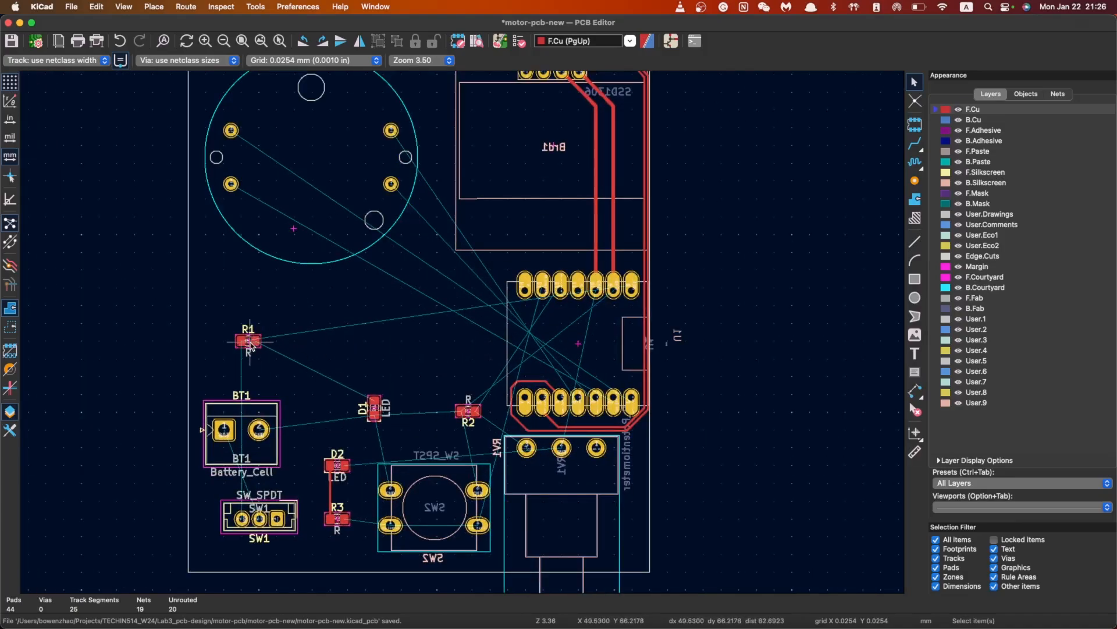
left_click(249, 347)
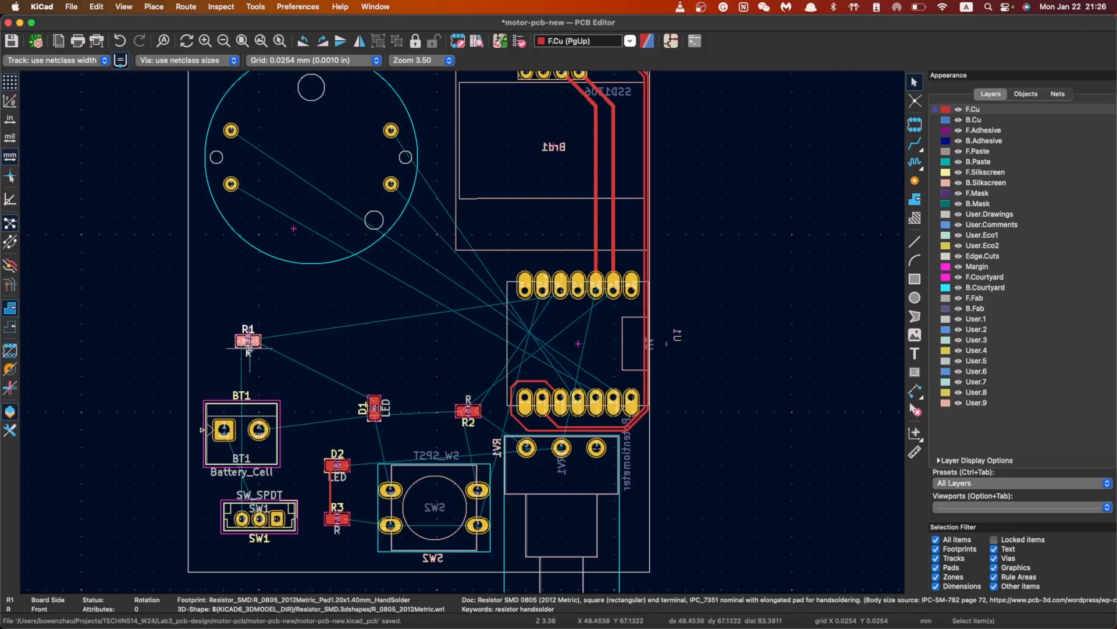
left_click_drag(249, 344, 474, 284)
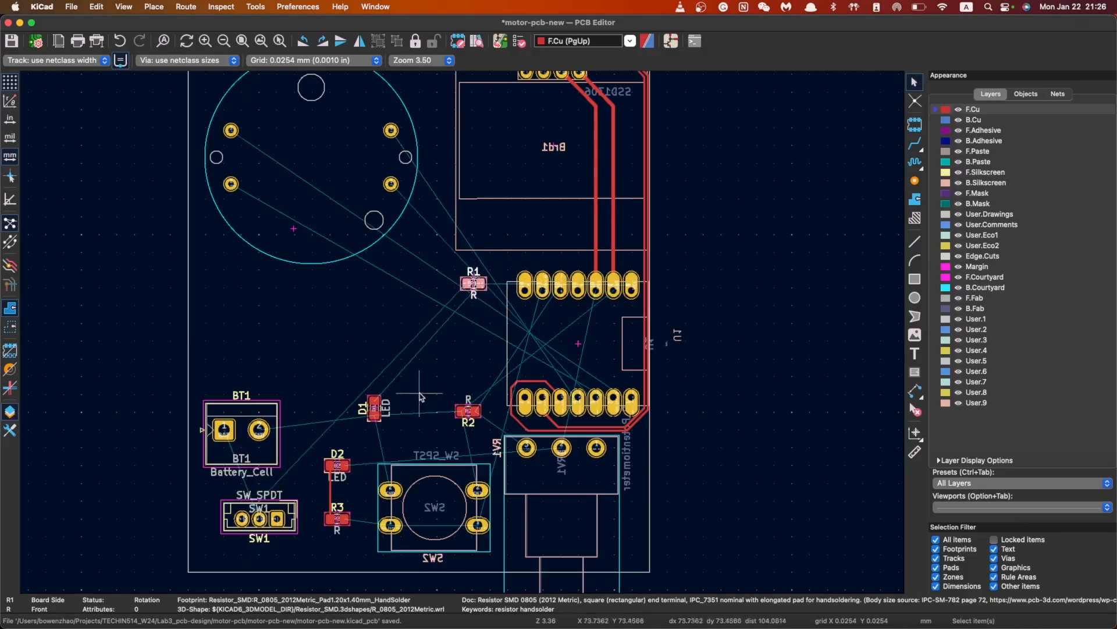
left_click(375, 410)
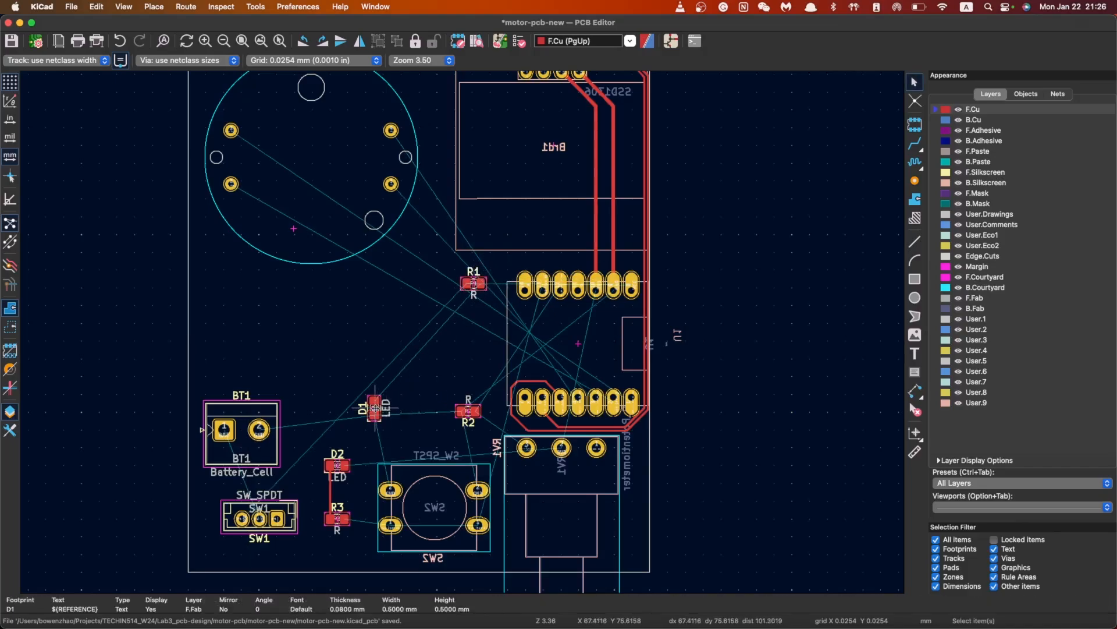
left_click_drag(376, 410, 481, 332)
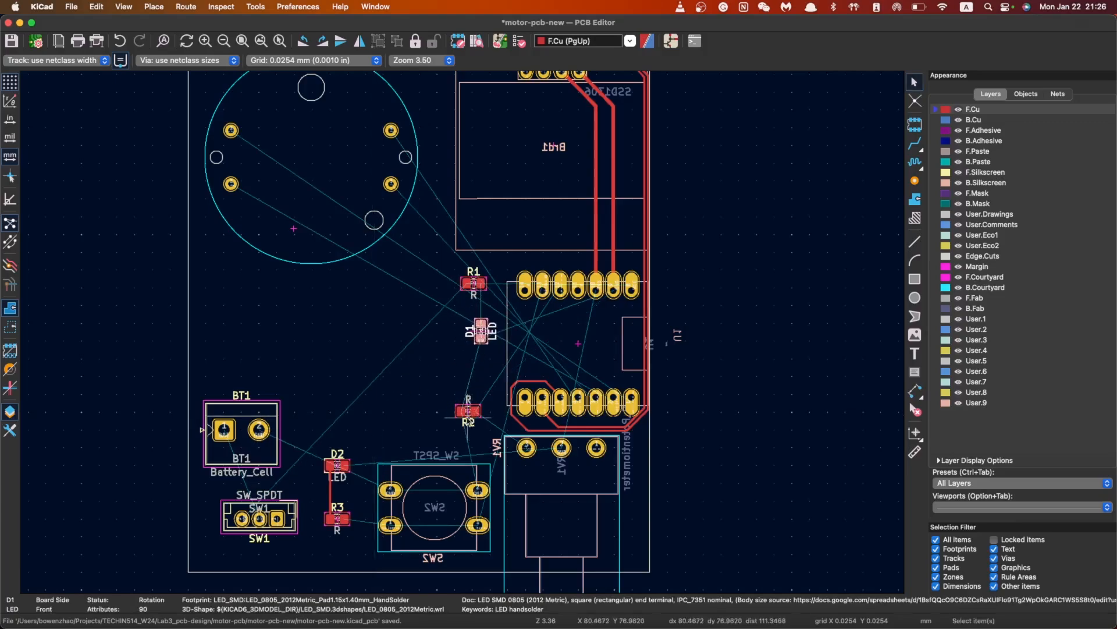
left_click(427, 353)
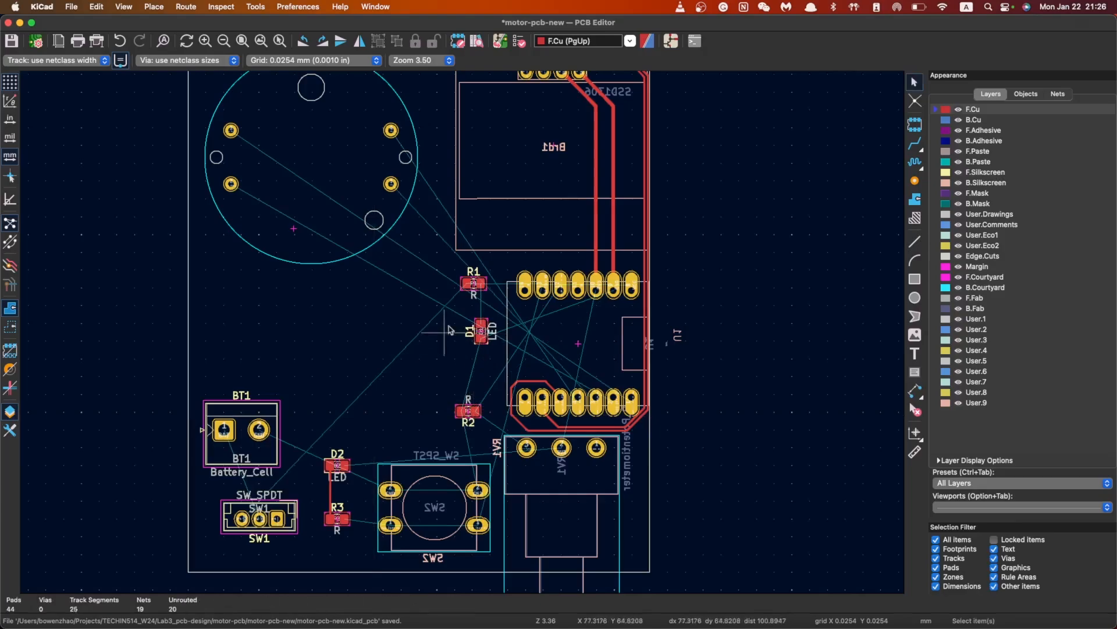
Rotate R1 180 degrees so its VCC pad faces U1
left_click(915, 144)
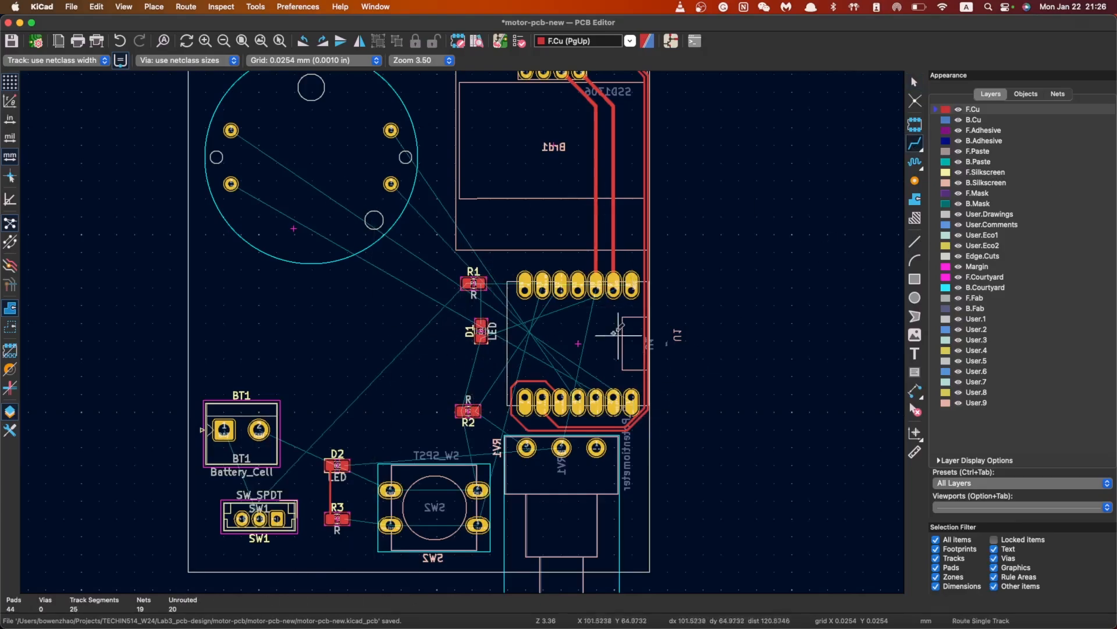
left_click(631, 285)
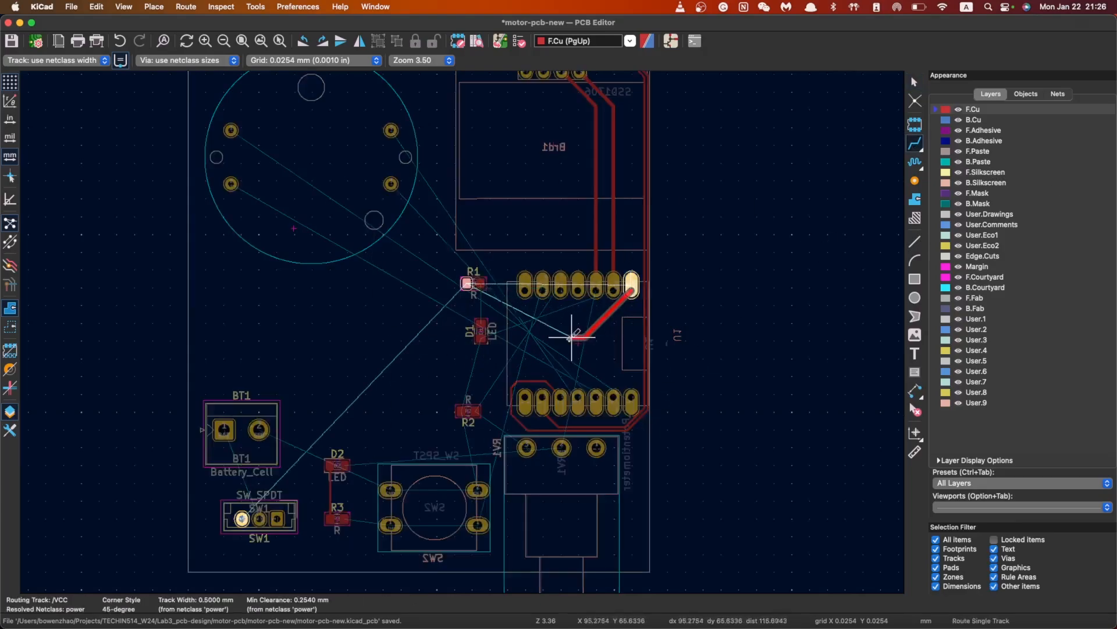
key("Escape")
key("Escape")
left_click(473, 282)
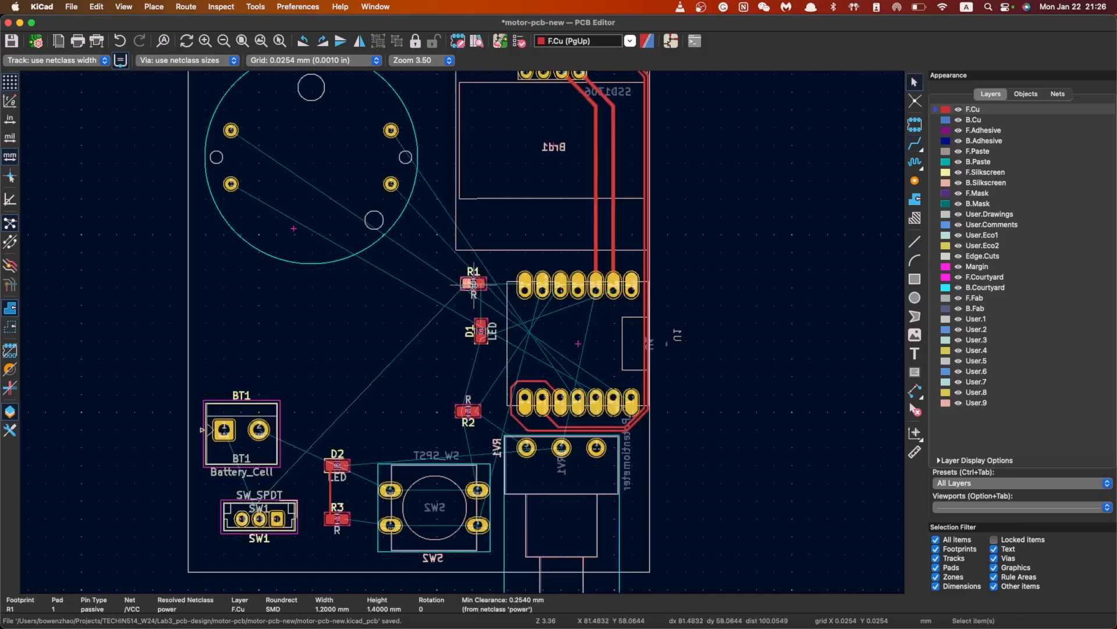
left_click(475, 283)
key("r")
key("r")
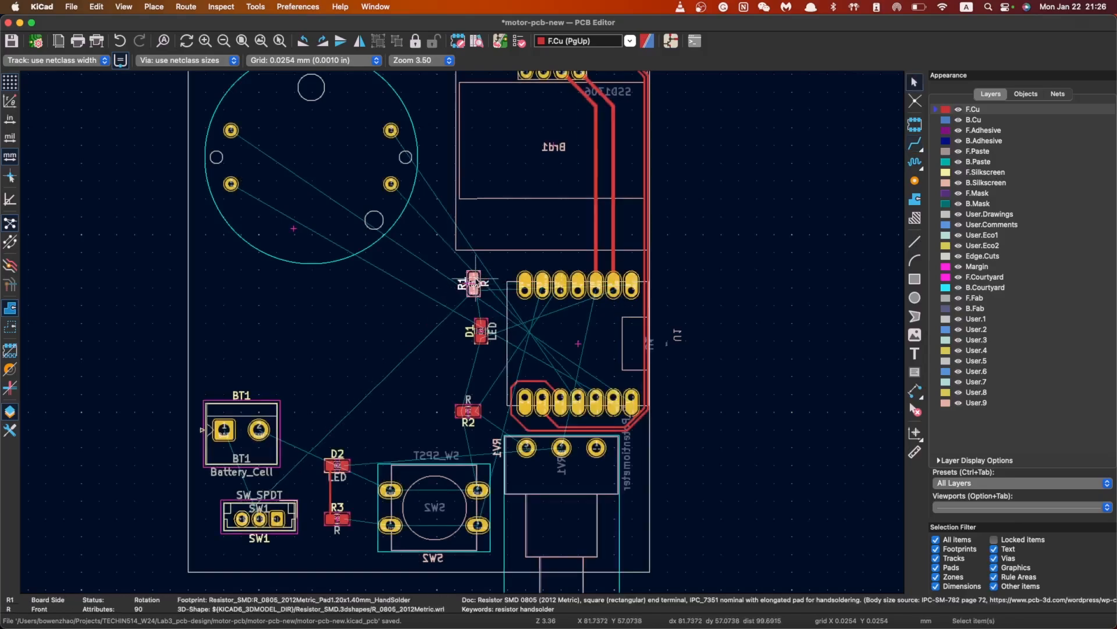
key("Escape")
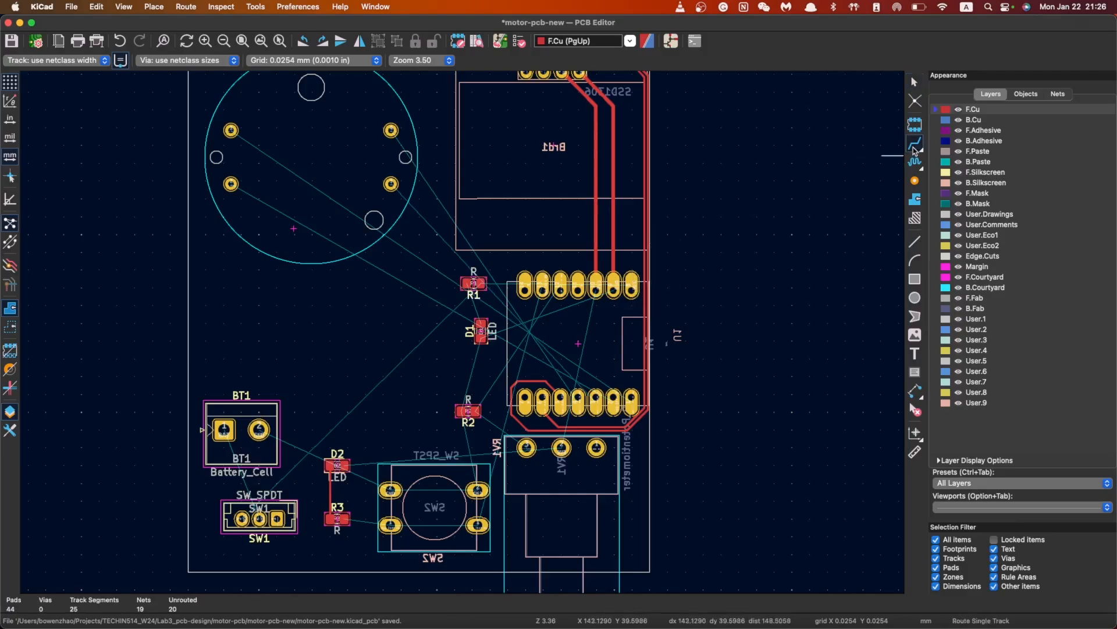
Route a VCC track from U1 pin 8 to R1's pad, redoing it along a cleaner path
left_click(631, 285)
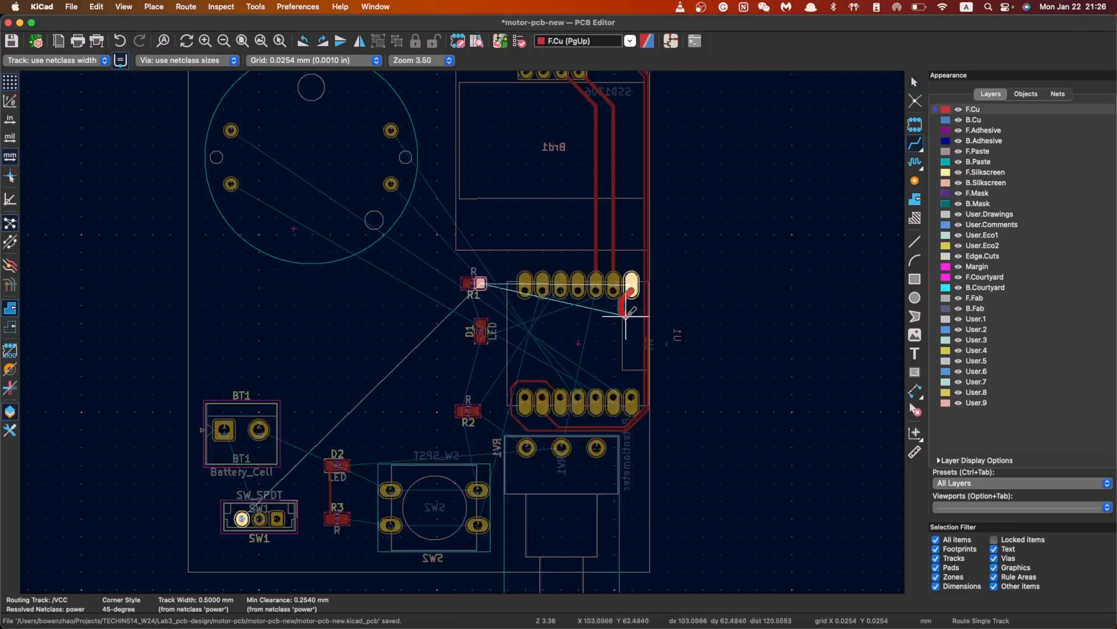
left_click(481, 283)
scroll(433, 279, "up", 10)
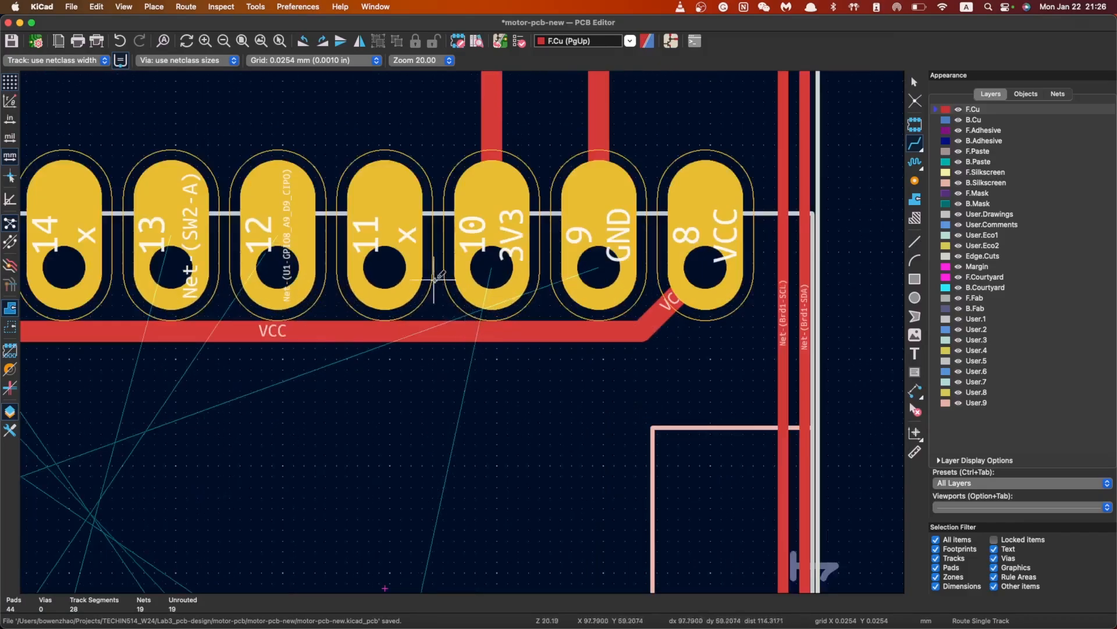
scroll(198, 285, "down", 2)
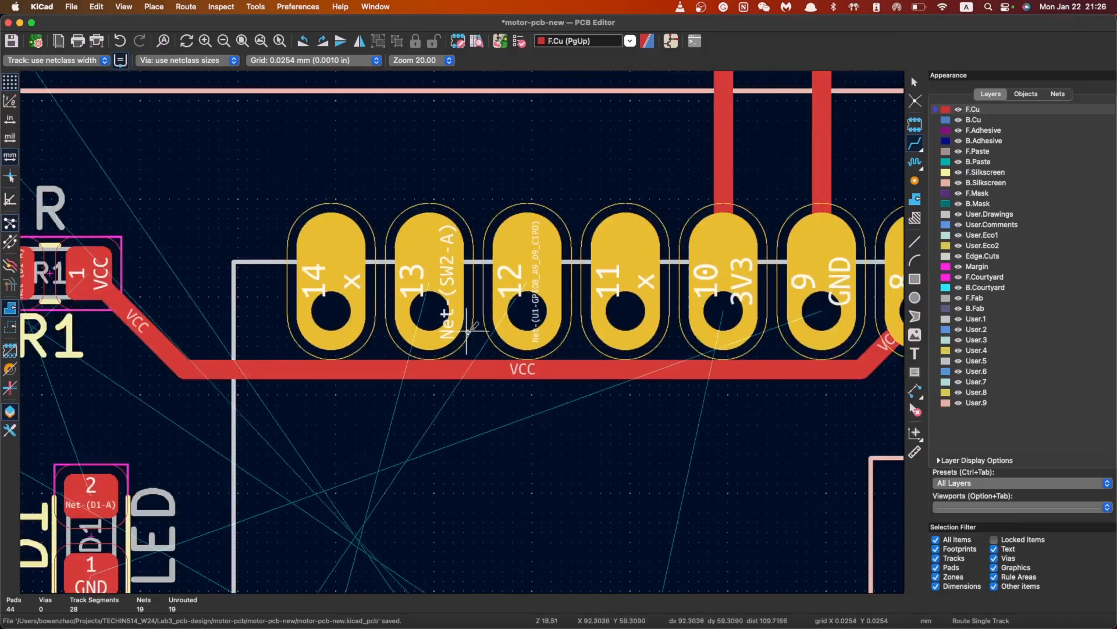
scroll(549, 314, "down", 2)
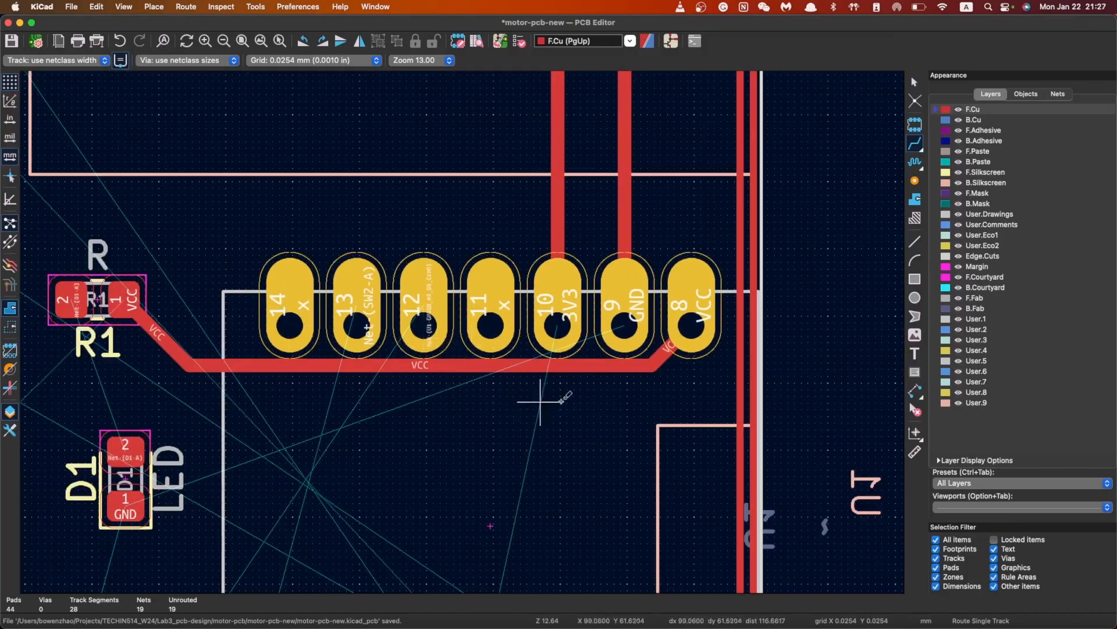
key("super+z")
left_click(693, 329)
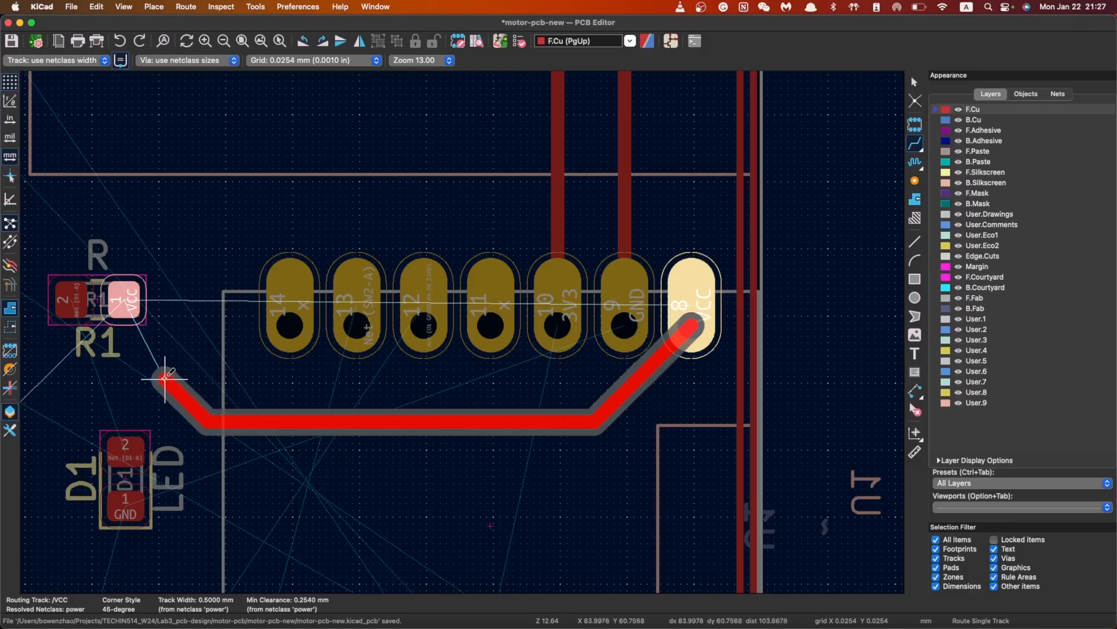
left_click(127, 303)
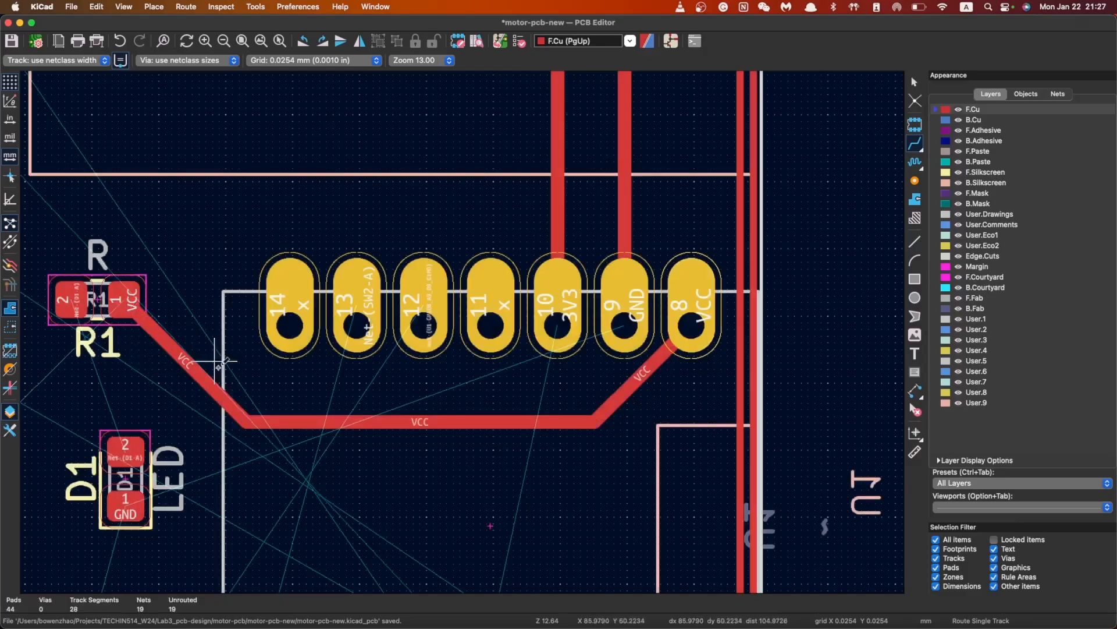
scroll(465, 327, "down", 4)
scroll(475, 330, "down", 3)
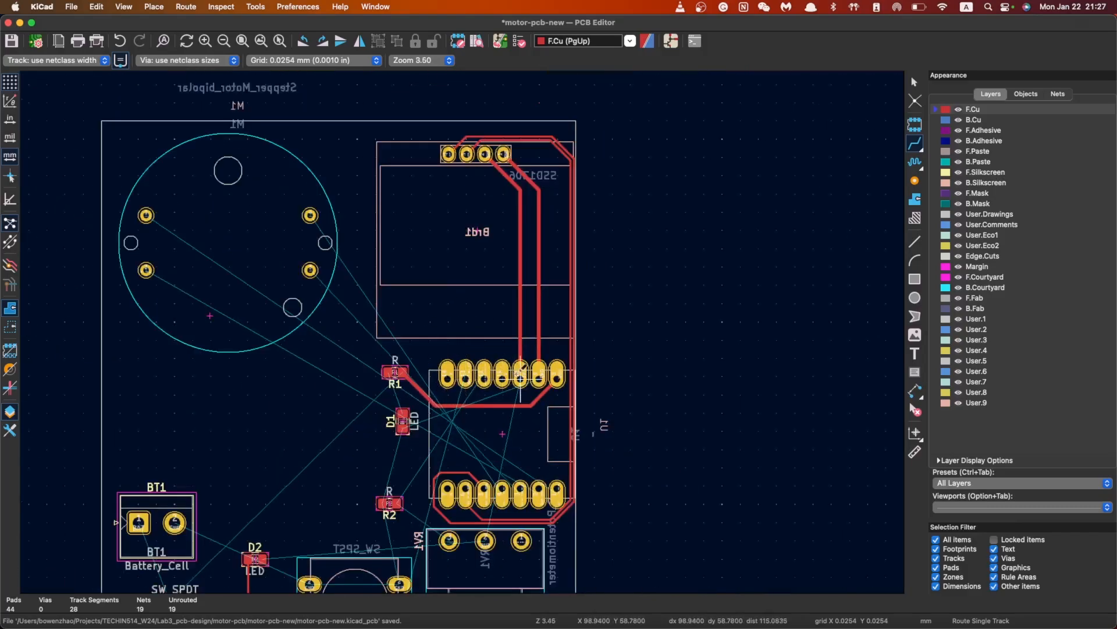
left_click(502, 371)
scroll(456, 325, "down", 3)
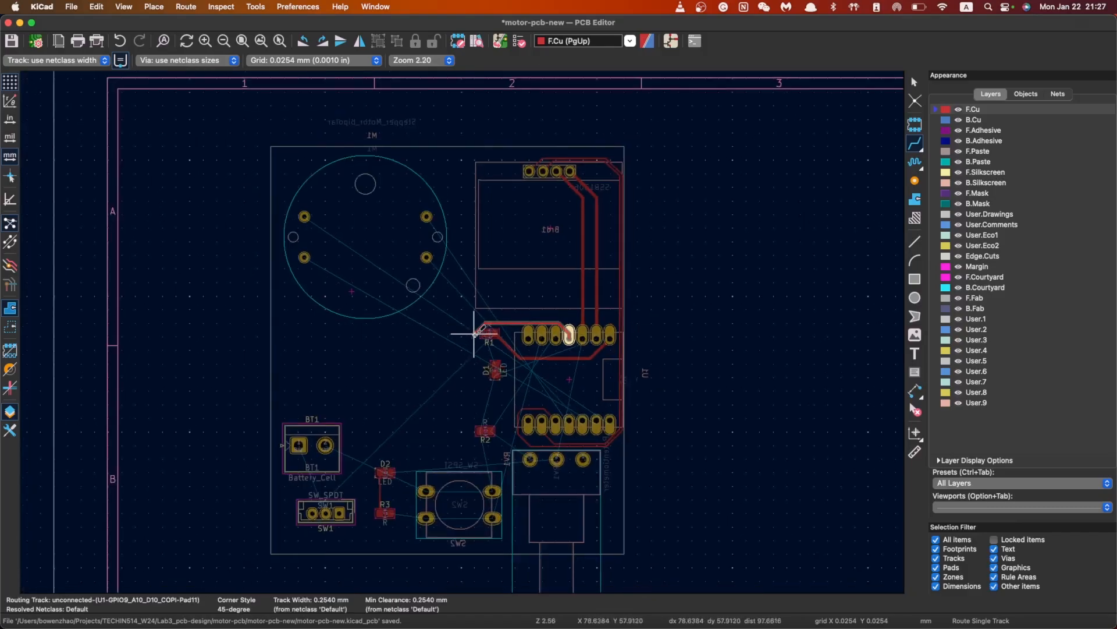
key("Escape")
left_click(556, 335)
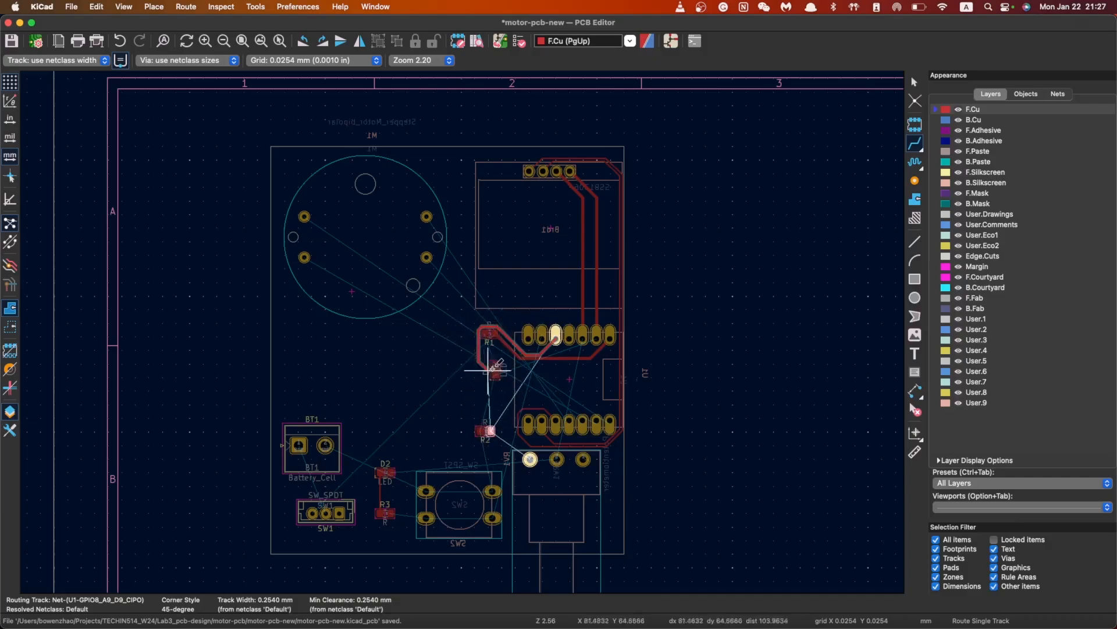
key("Escape")
key("Escape")
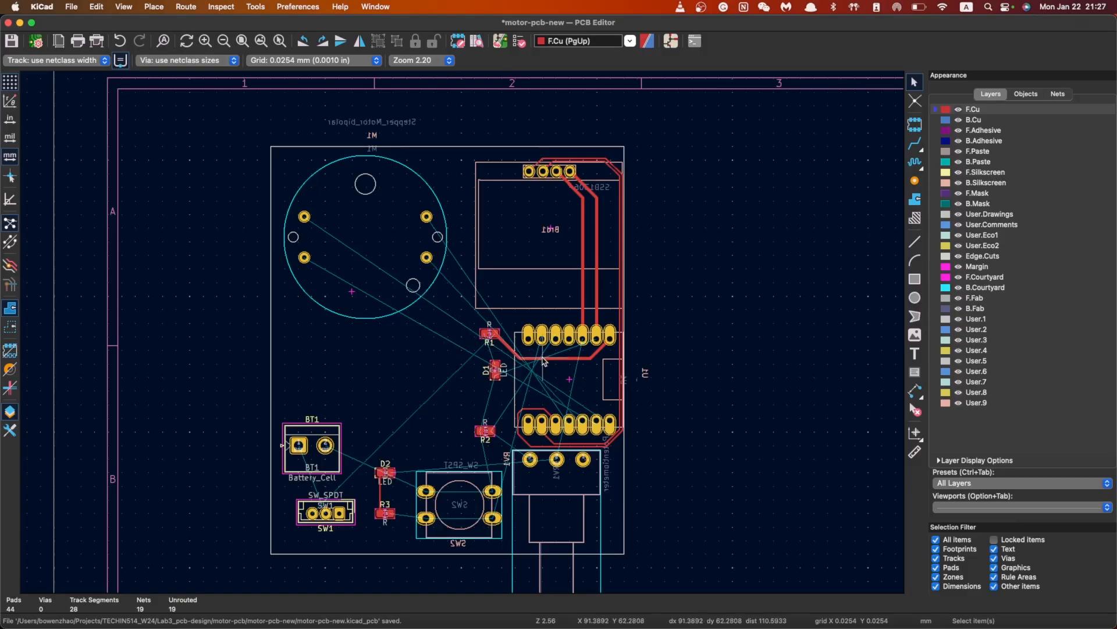
scroll(592, 401, "down", 1)
scroll(401, 356, "up", 3)
scroll(380, 191, "down", 4)
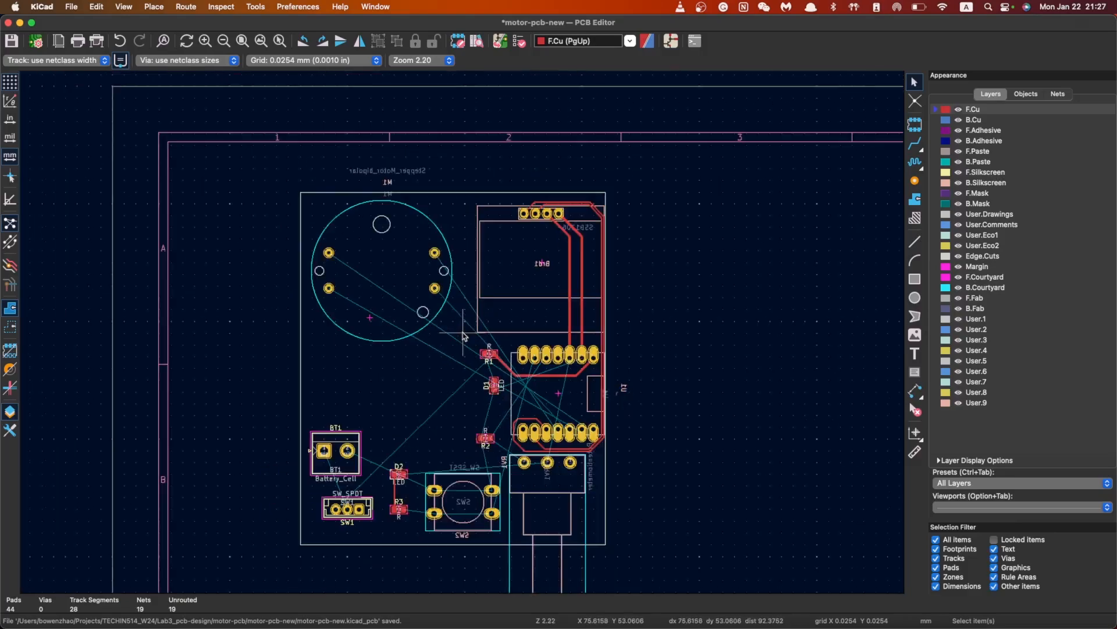
scroll(508, 384, "up", 1)
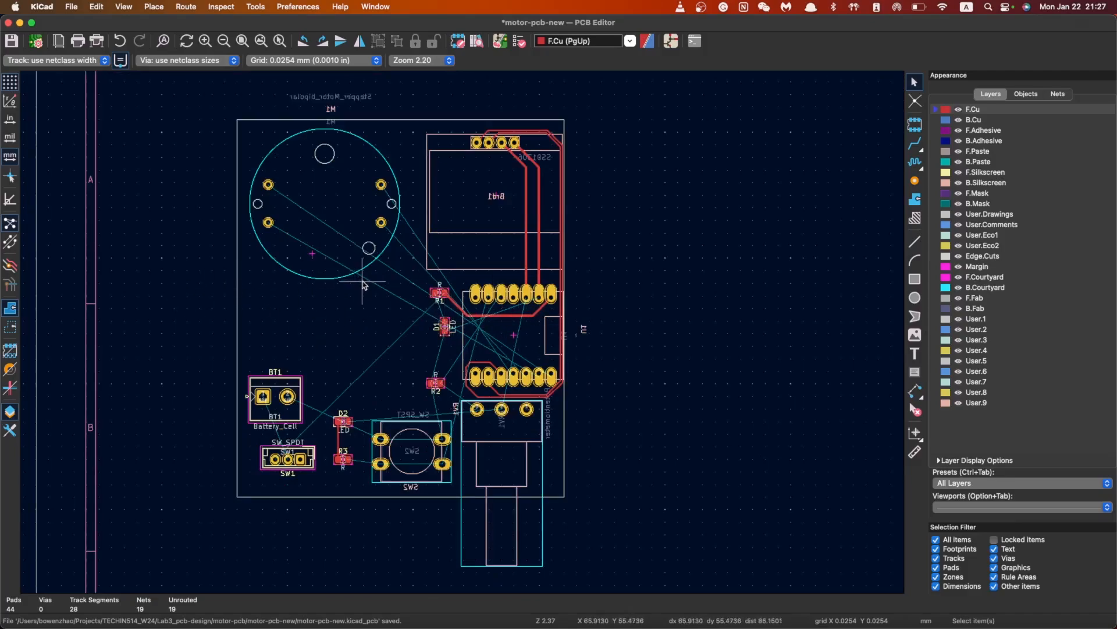
scroll(364, 286, "up", 3)
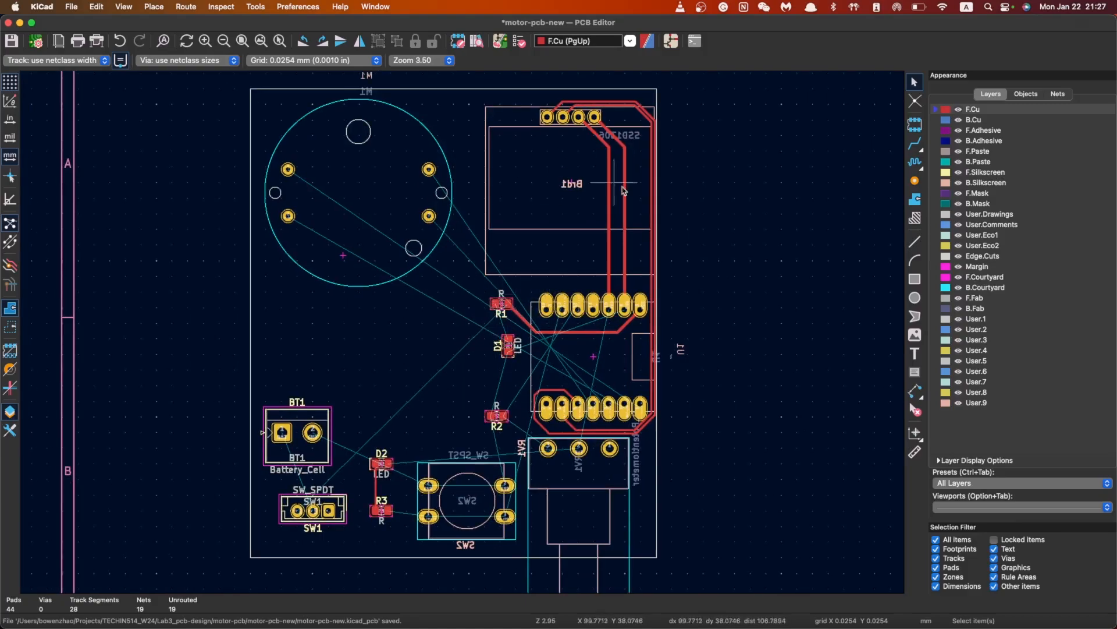
left_click(915, 144)
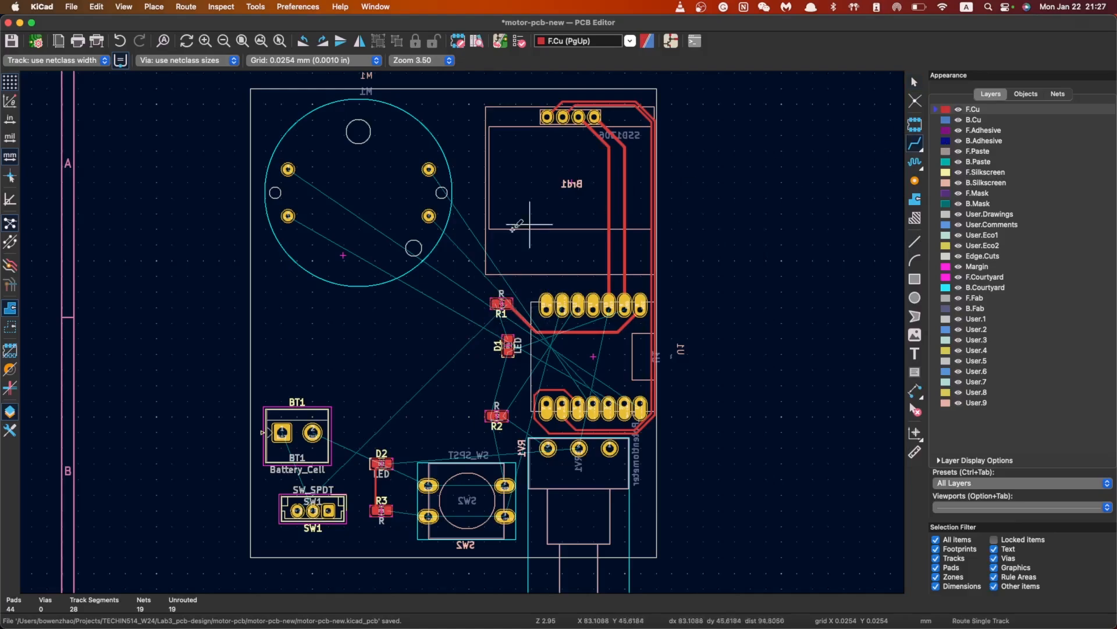
left_click(428, 168)
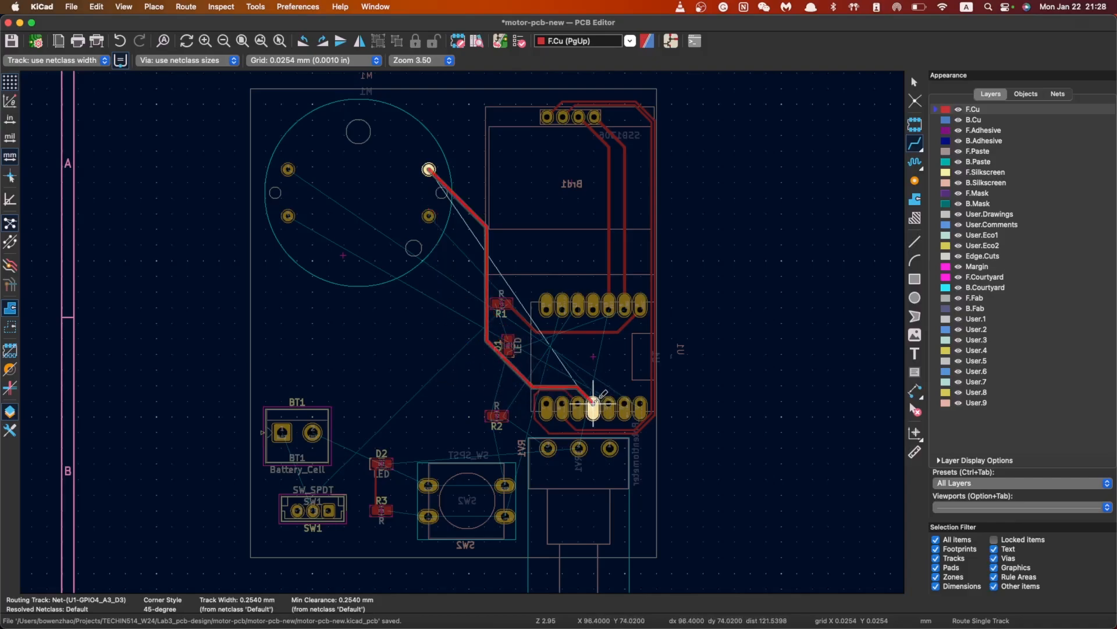
key("Escape")
key("Escape")
Rotate module U1 sideways and drop it toward the board's left side
left_click(569, 354)
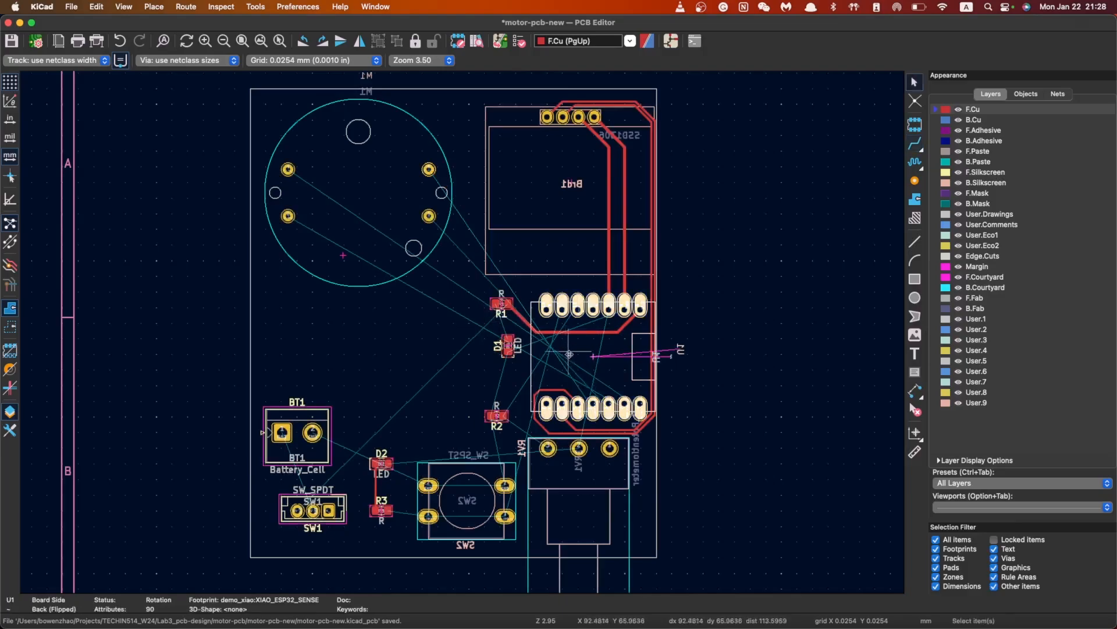
key("m")
key("r")
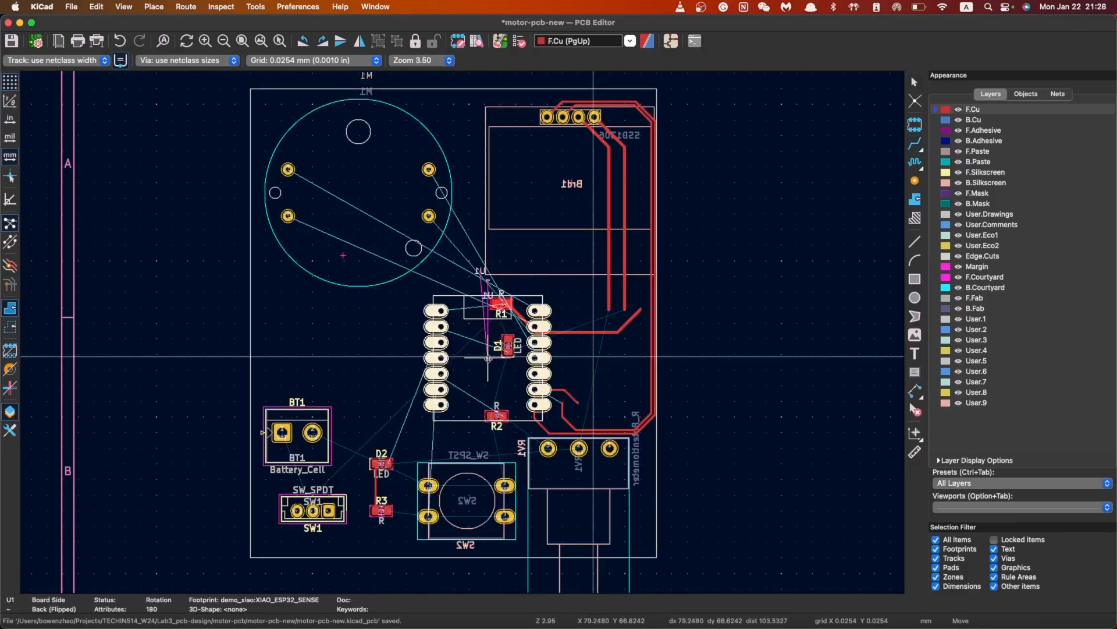
key("r")
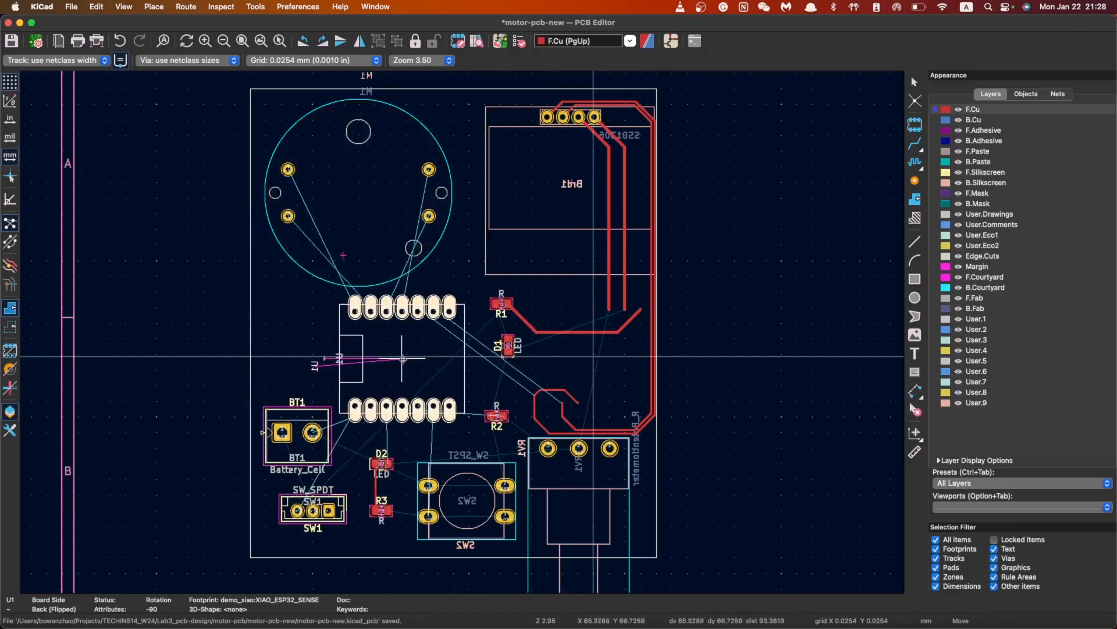
left_click(403, 356)
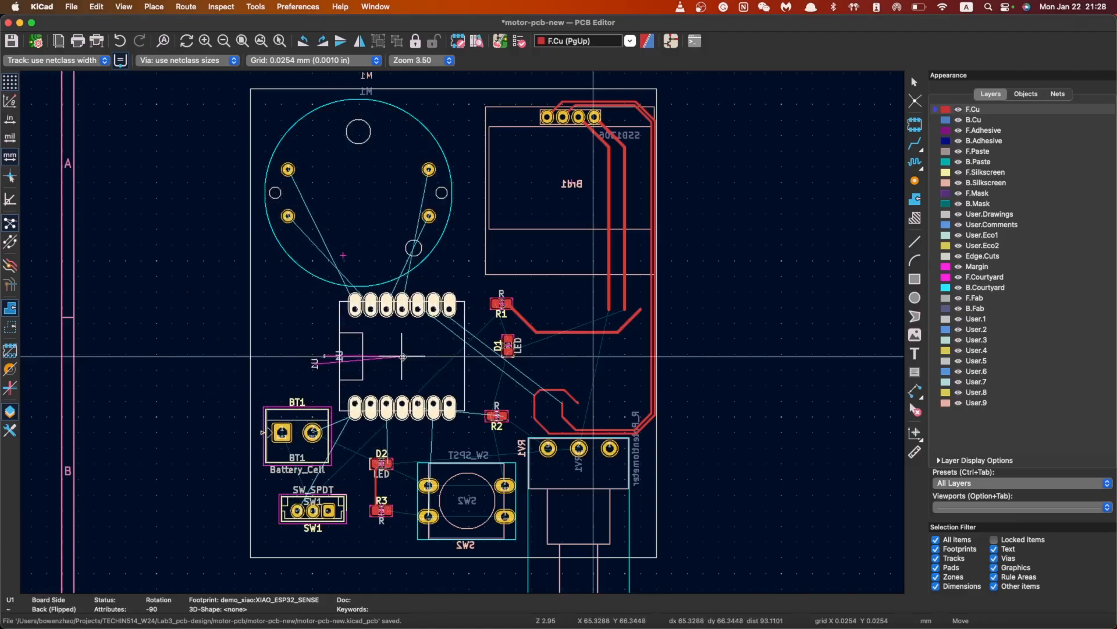
Nudge slide switch SW1 lower and shift battery holder BT1 slightly right
left_click(336, 500)
left_click_drag(335, 499, 333, 516)
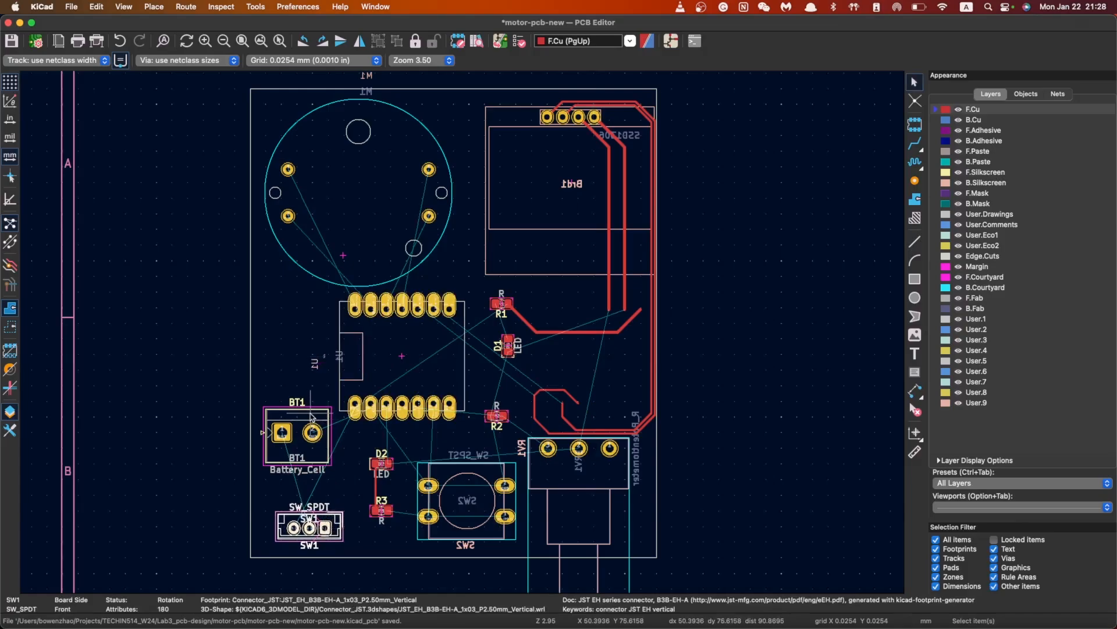
left_click(310, 415)
key("m")
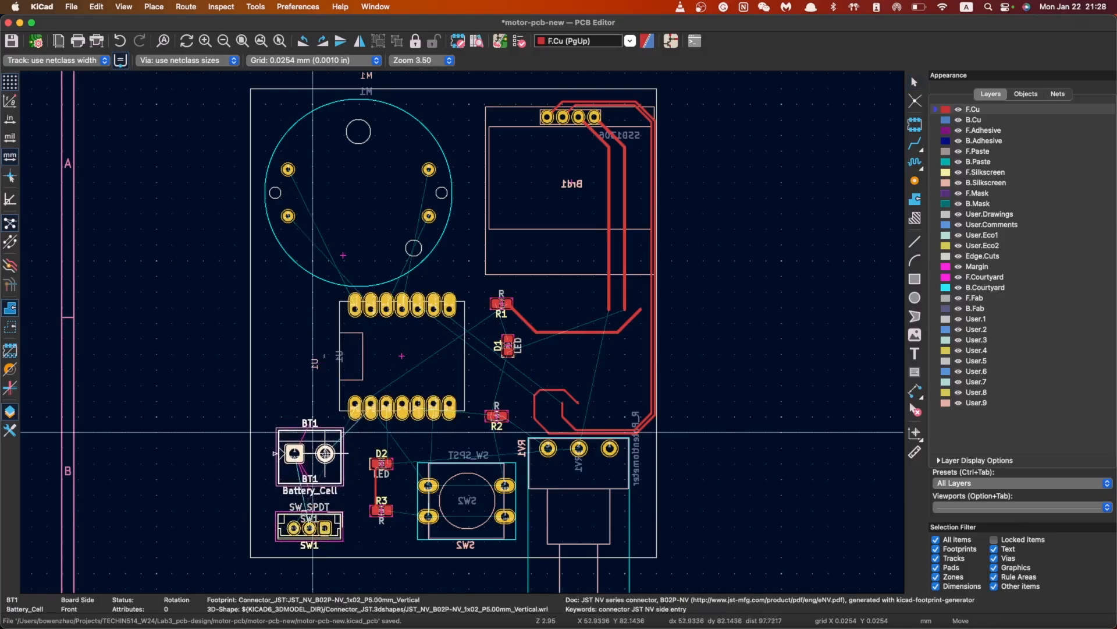
left_click(327, 454)
Move U1 further left, near the board's left edge
left_click(400, 356)
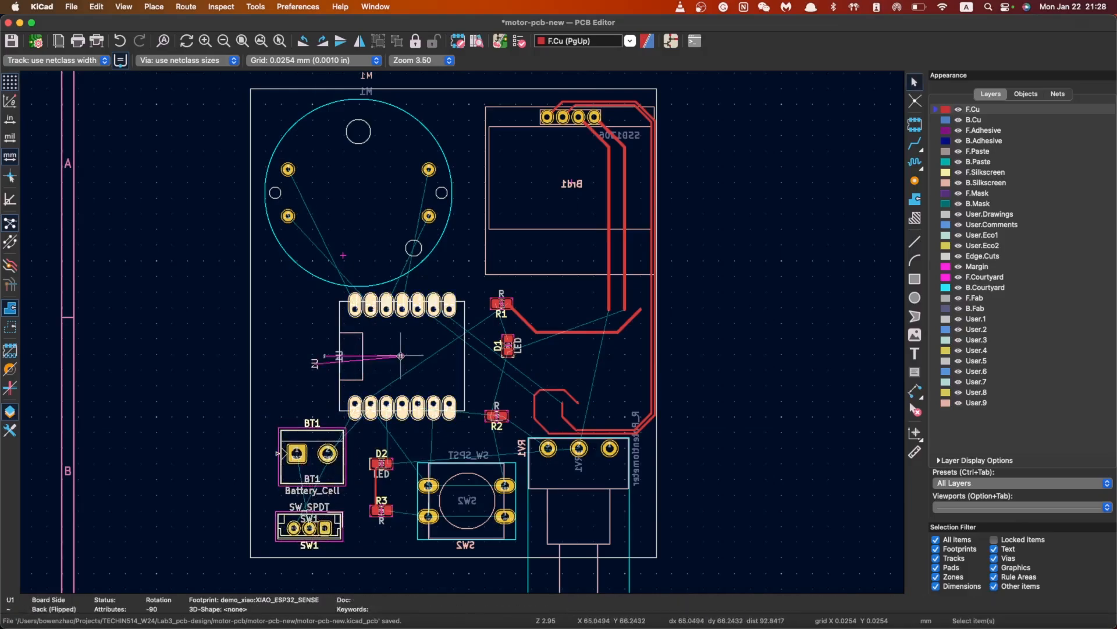
key("m")
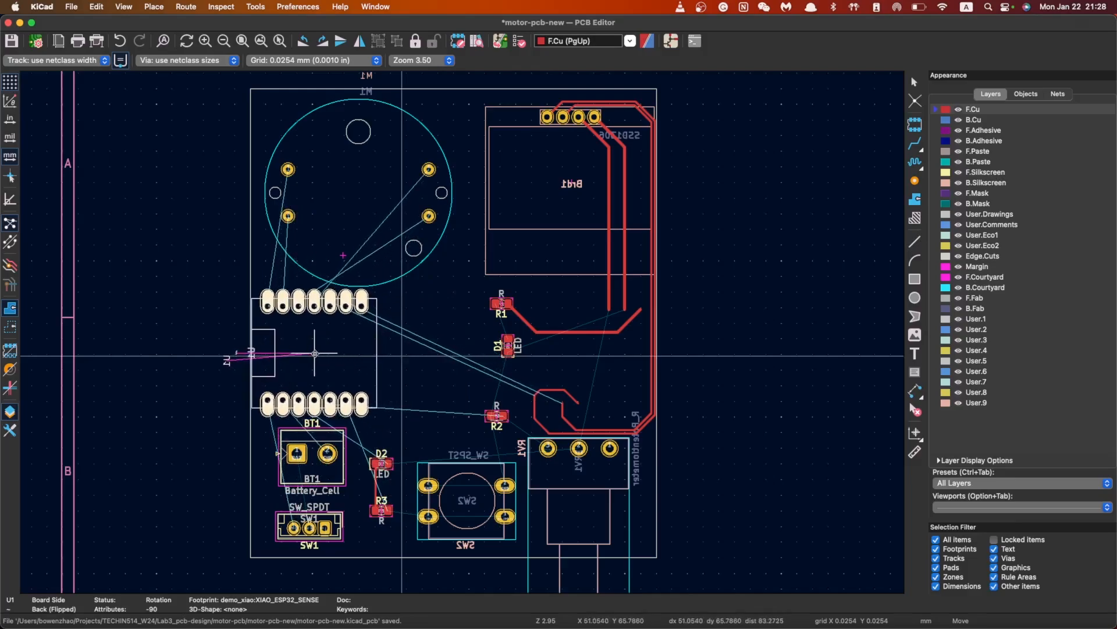
left_click(315, 353)
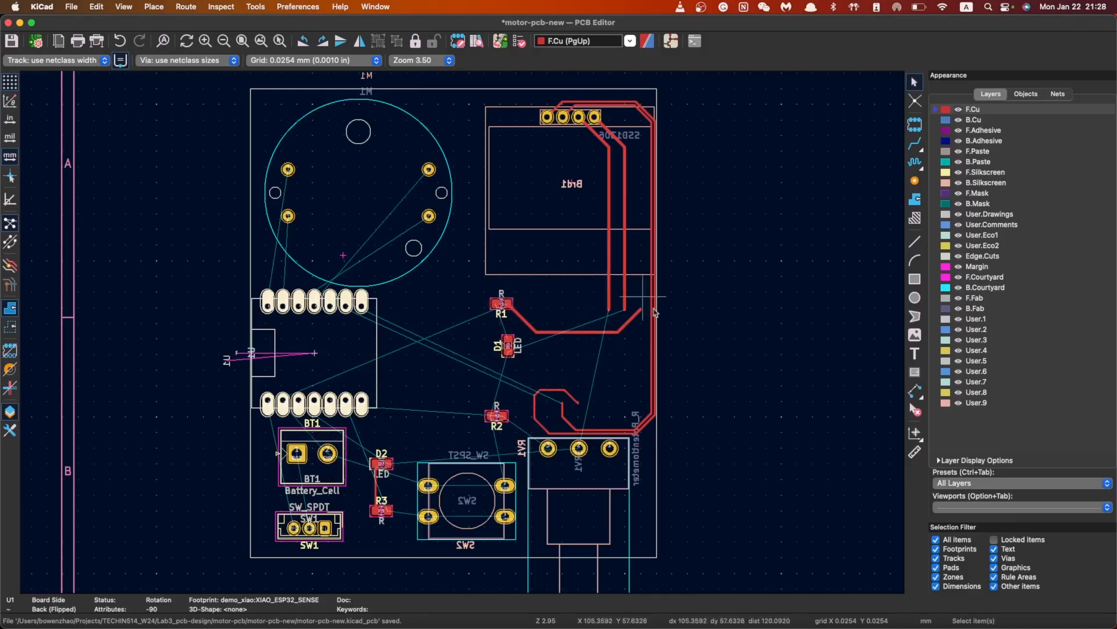
Delete the octagonal trace and SDA segments near RV1
left_click_drag(720, 446, 548, 287)
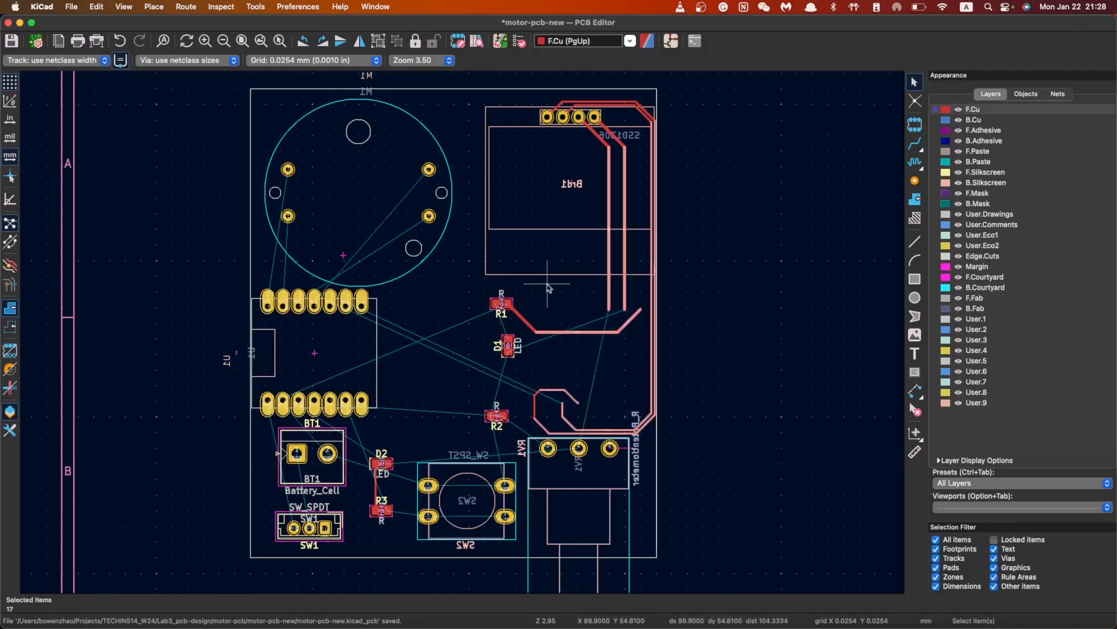
left_click(673, 399)
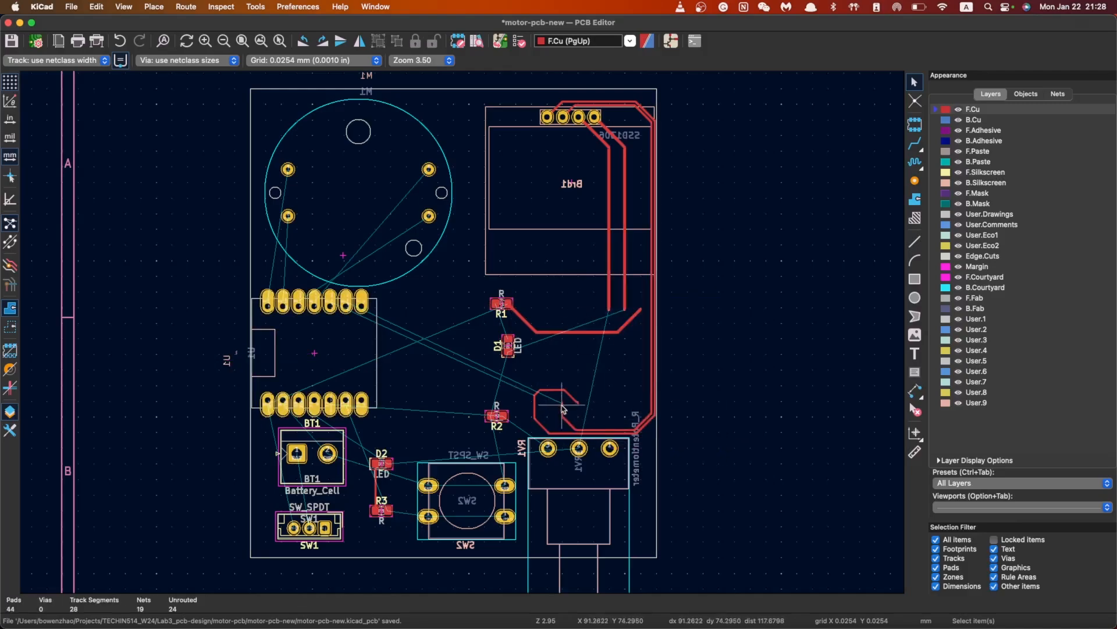
left_click(553, 389)
mouse_move(528, 372)
left_mouse_down()
mouse_move(585, 429)
mouse_move(634, 430)
mouse_move(624, 437)
left_mouse_up()
key("Delete")
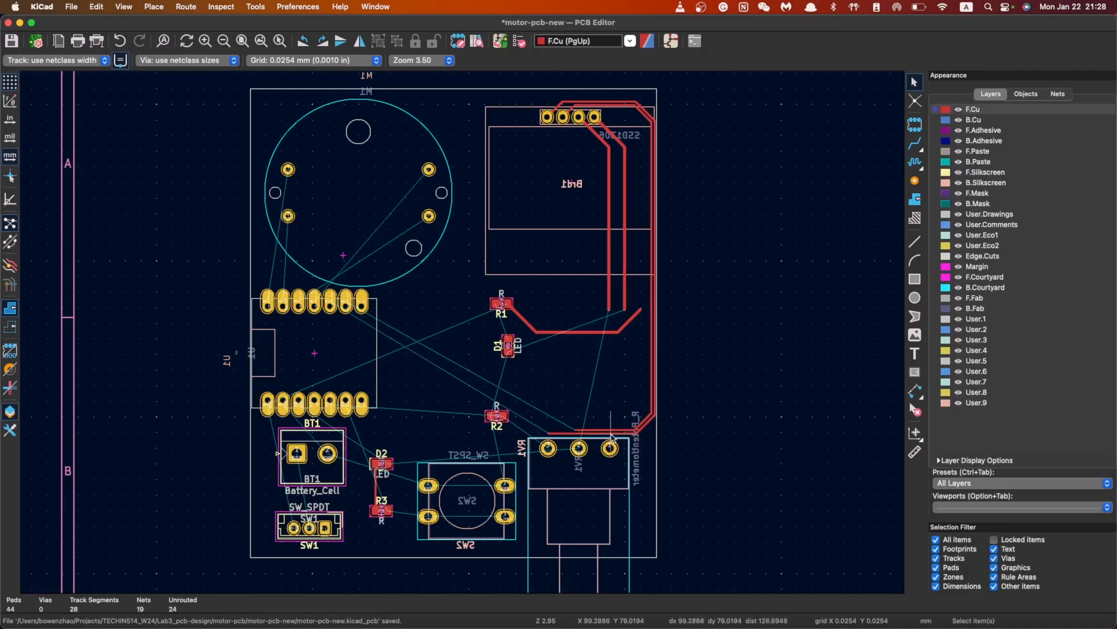
left_click(607, 433)
key("Delete")
key("Delete")
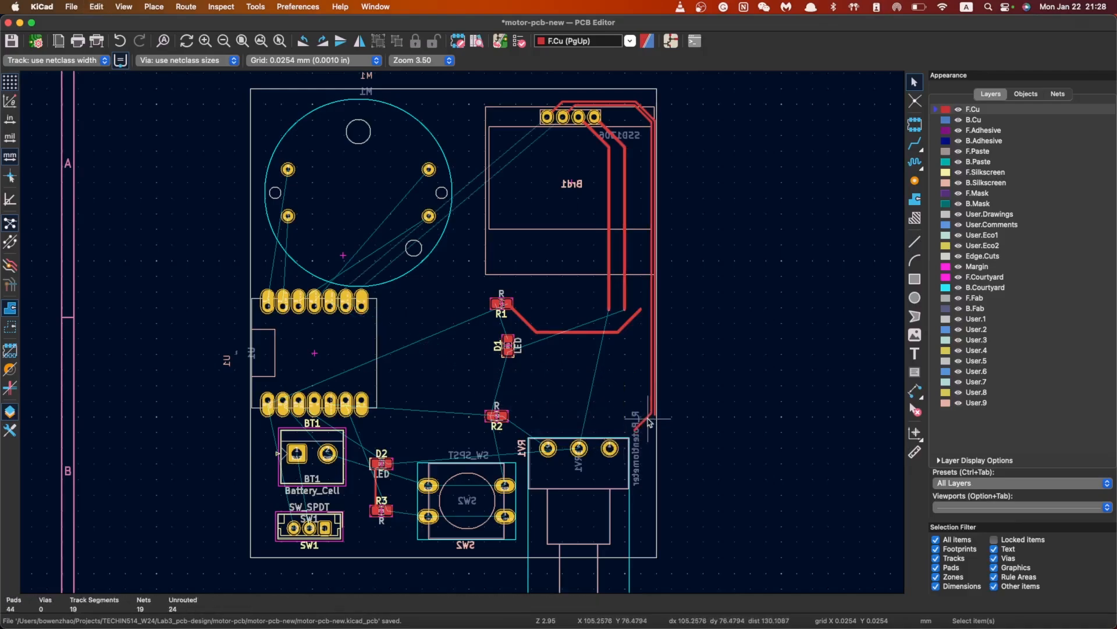
Delete the vertical SCL and GND tracks, the horizontal track and nearby VCC segments
left_click(655, 412)
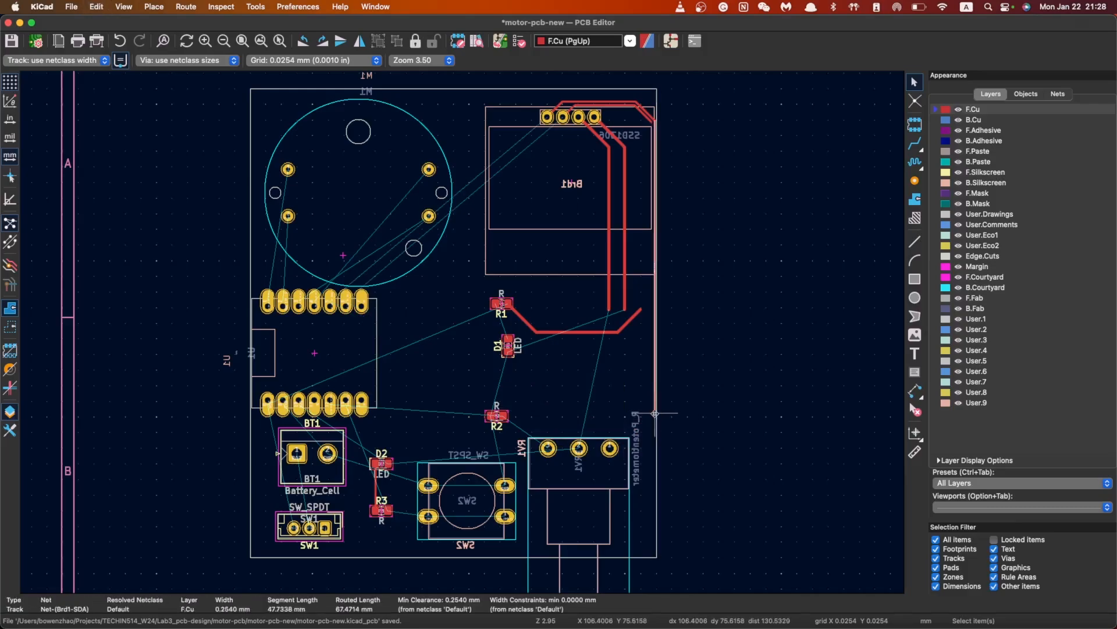
key("Delete")
left_click(625, 296)
key("Delete")
left_click(610, 298)
key("Delete")
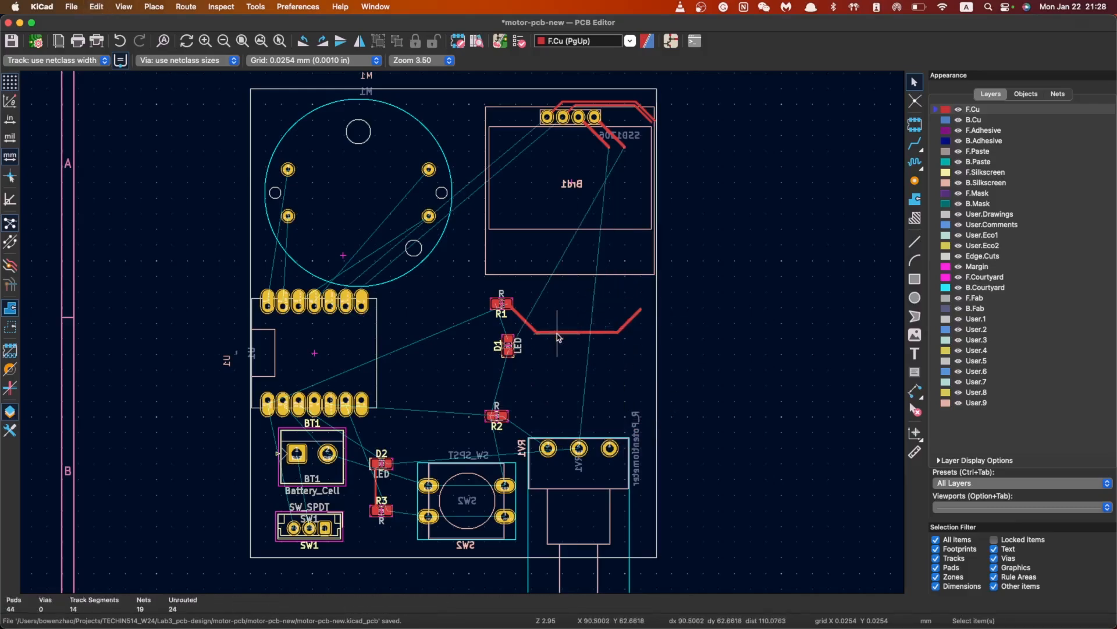
left_click(557, 332)
key("Delete")
left_click(534, 328)
left_click(628, 323)
key("Delete")
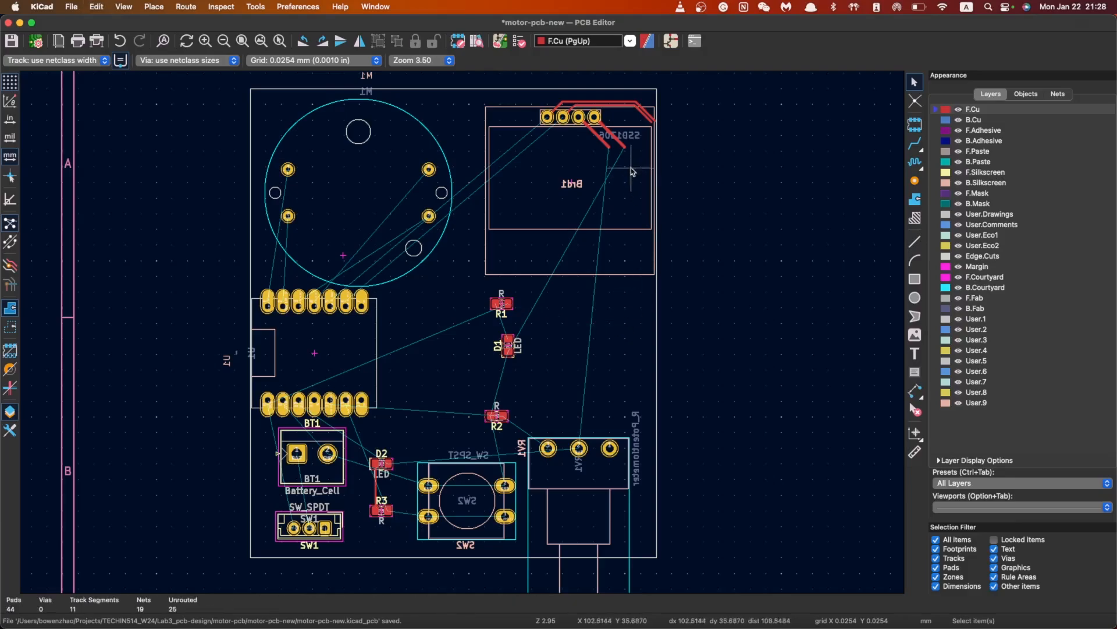
Delete the remaining track segments and SCL stubs near the display header at the top
left_click(616, 138)
key("Delete")
left_click(601, 138)
key("Delete")
left_click(640, 110)
key("Delete")
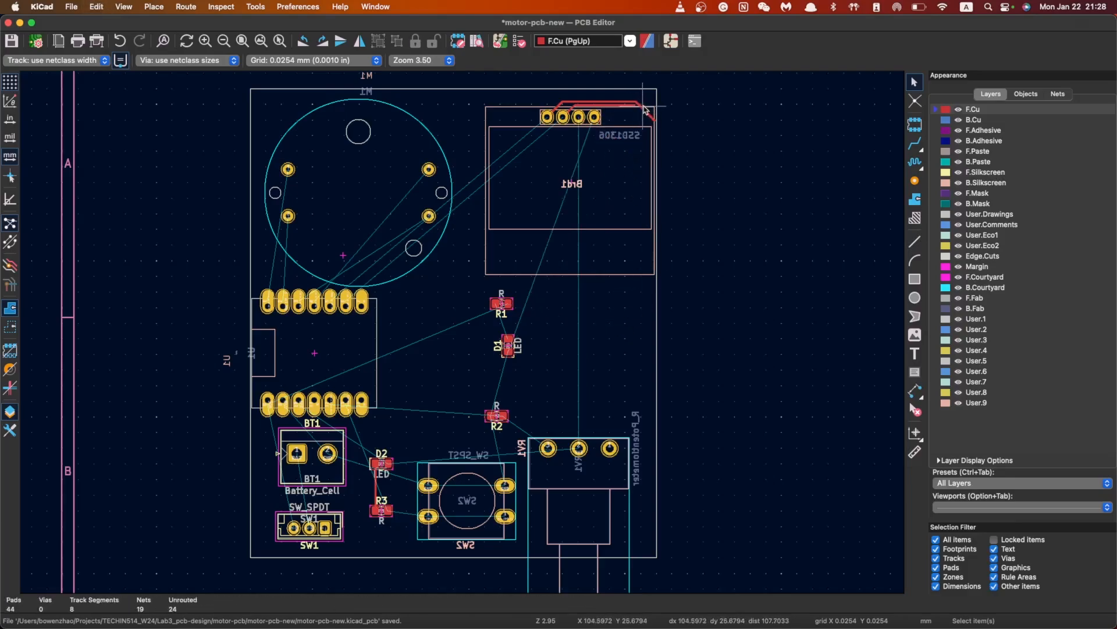
left_click(644, 110)
key("Delete")
left_click(631, 105)
key("Delete")
left_click(625, 102)
key("Delete")
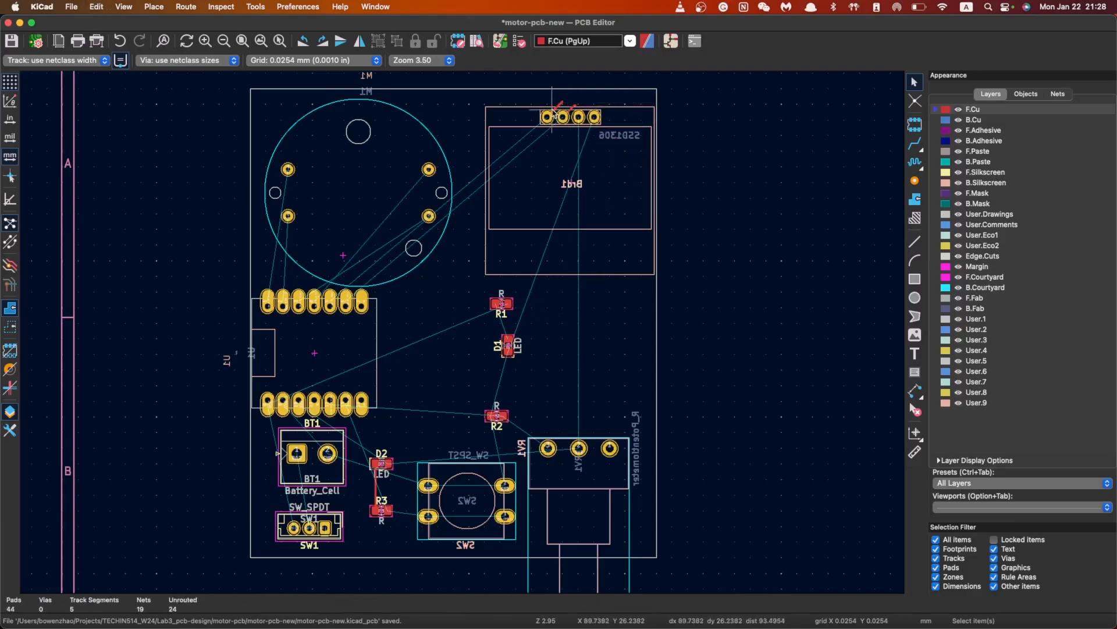
left_click(557, 108)
key("Delete")
left_click(572, 109)
key("Delete")
Check which nets motor M1's pads 3 and 4 carry
left_click(428, 216)
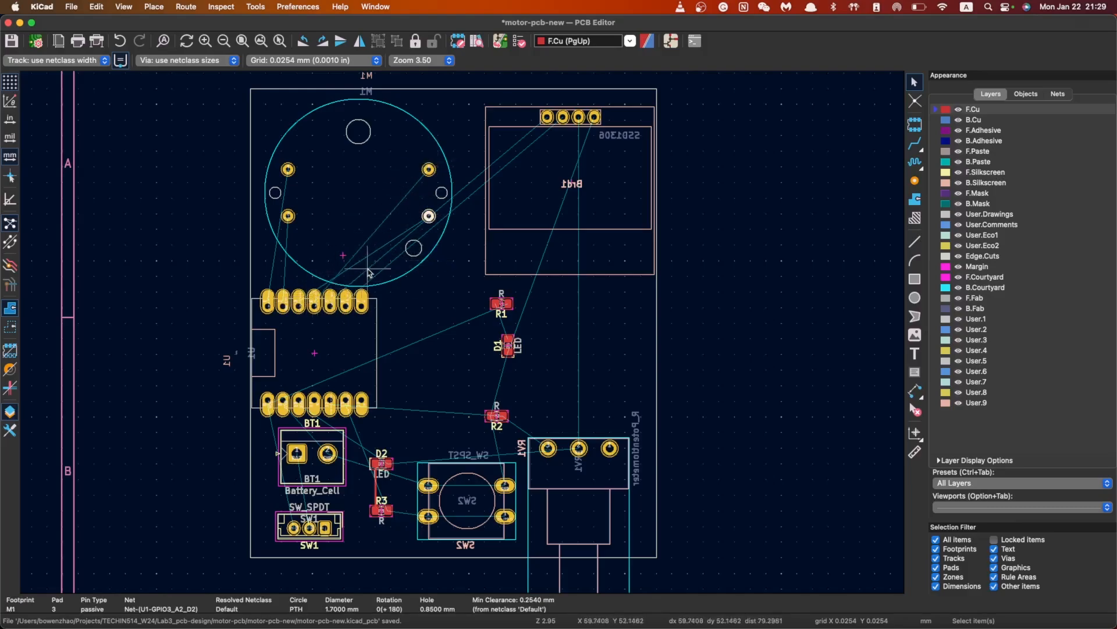
scroll(414, 285, "up", 5)
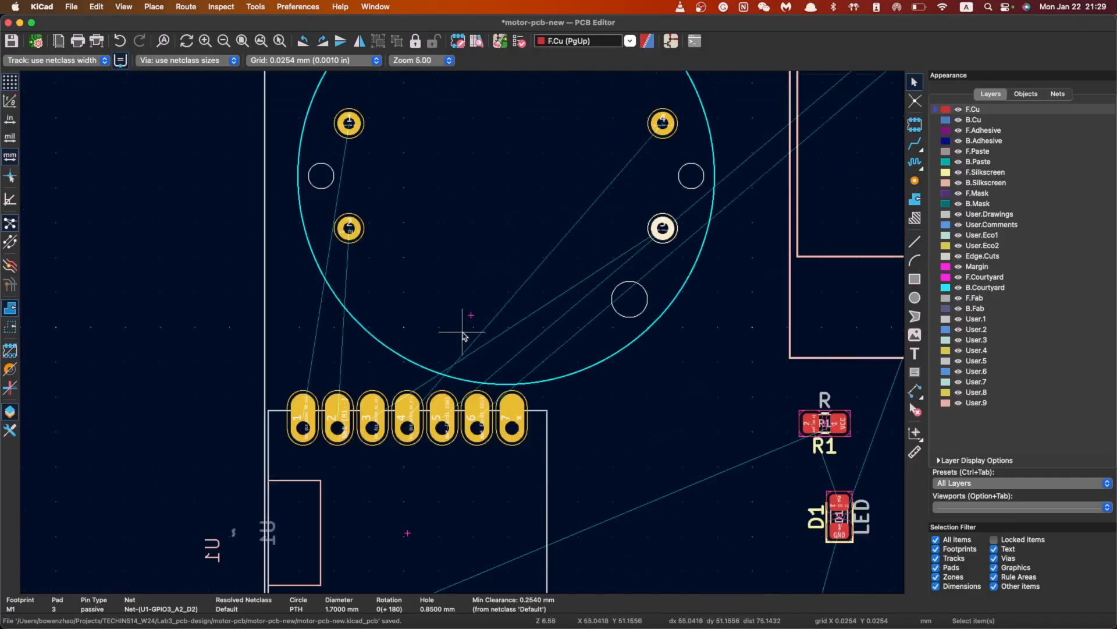
left_click(657, 123)
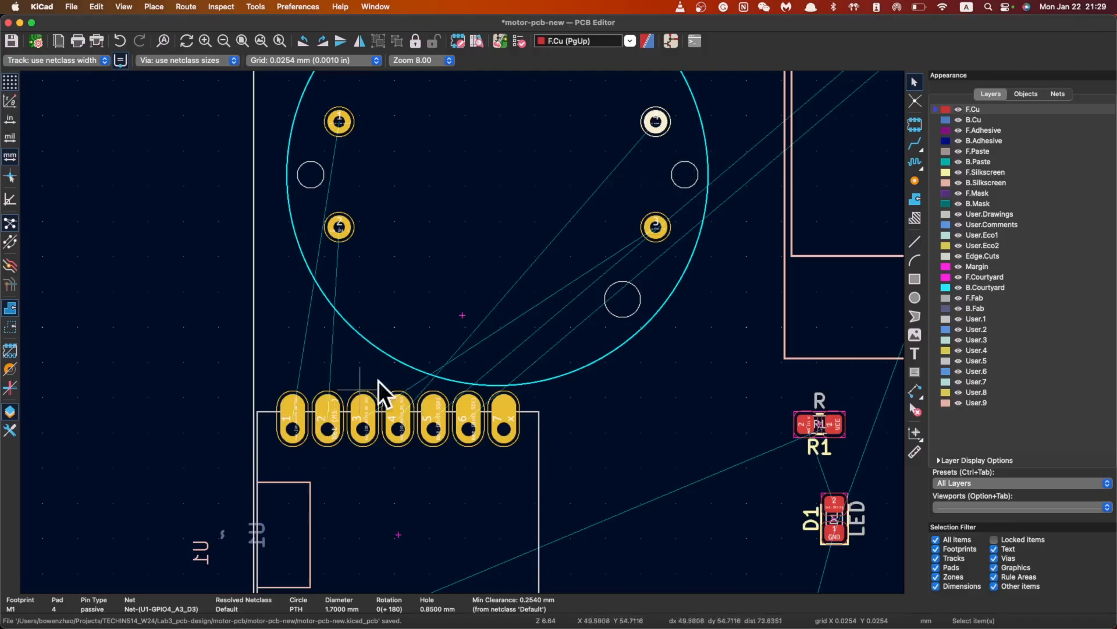
scroll(360, 278, "down", 3)
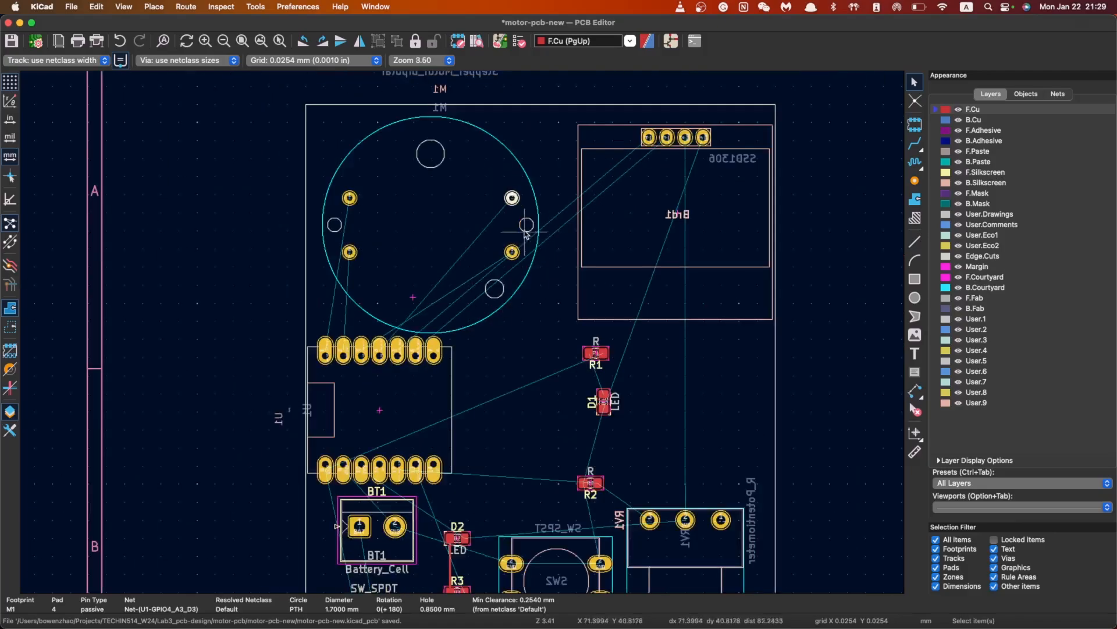
Save the board and bring the Schematic Editor to the front
key("Escape")
key("super+s")
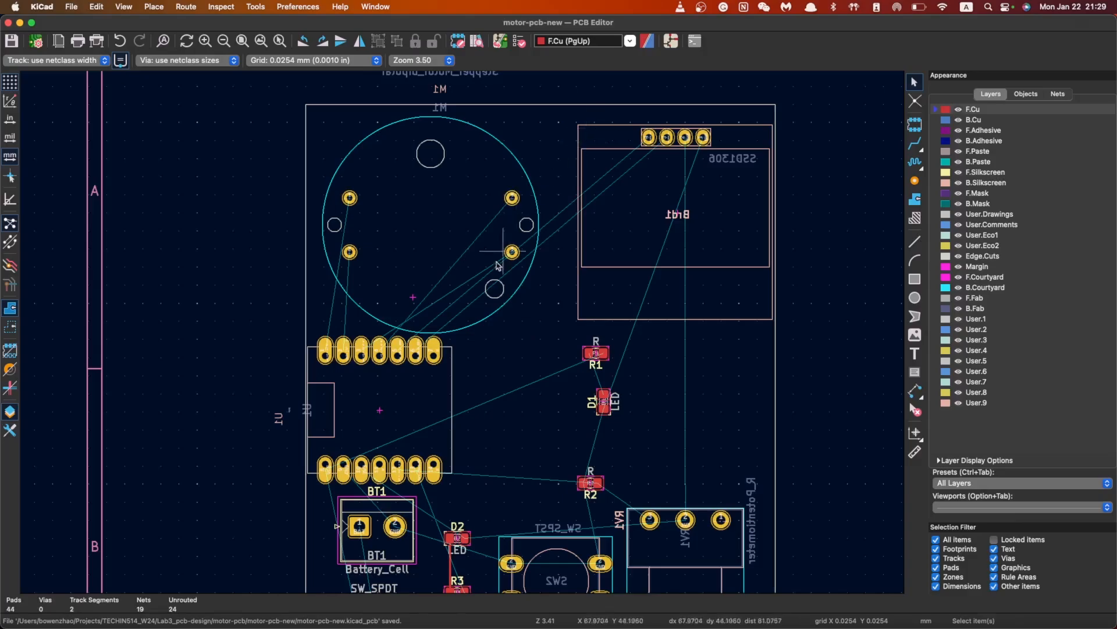
scroll(501, 256, "up", 6)
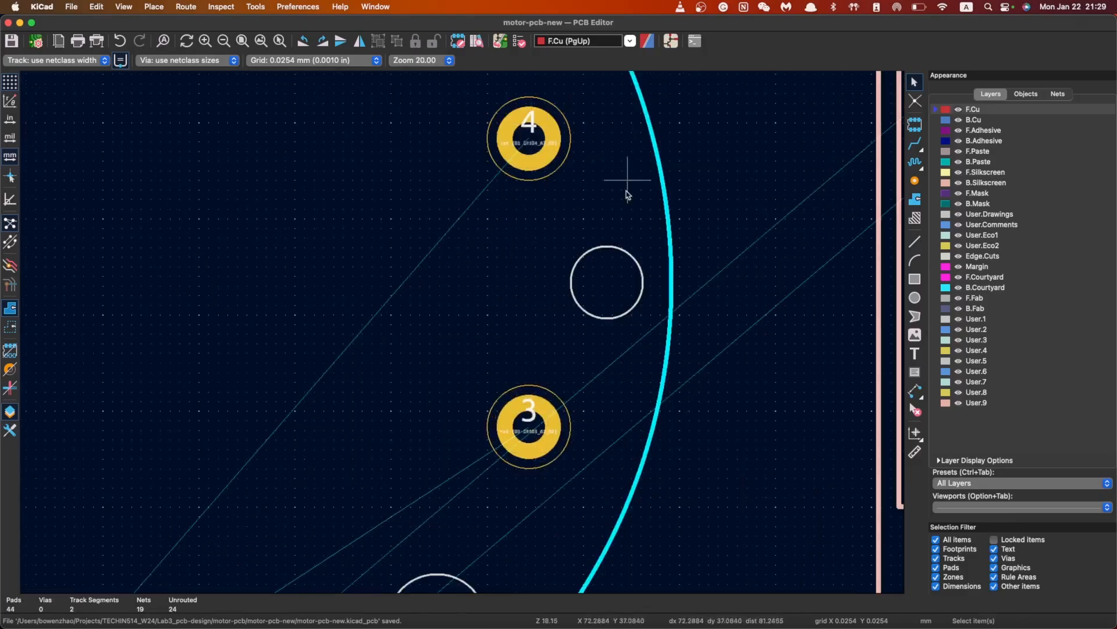
scroll(628, 179, "down", 5)
left_click(670, 41)
Delete the old wires between M1 pins 3–4 and U1 pins 3–4
scroll(622, 324, "up", 2)
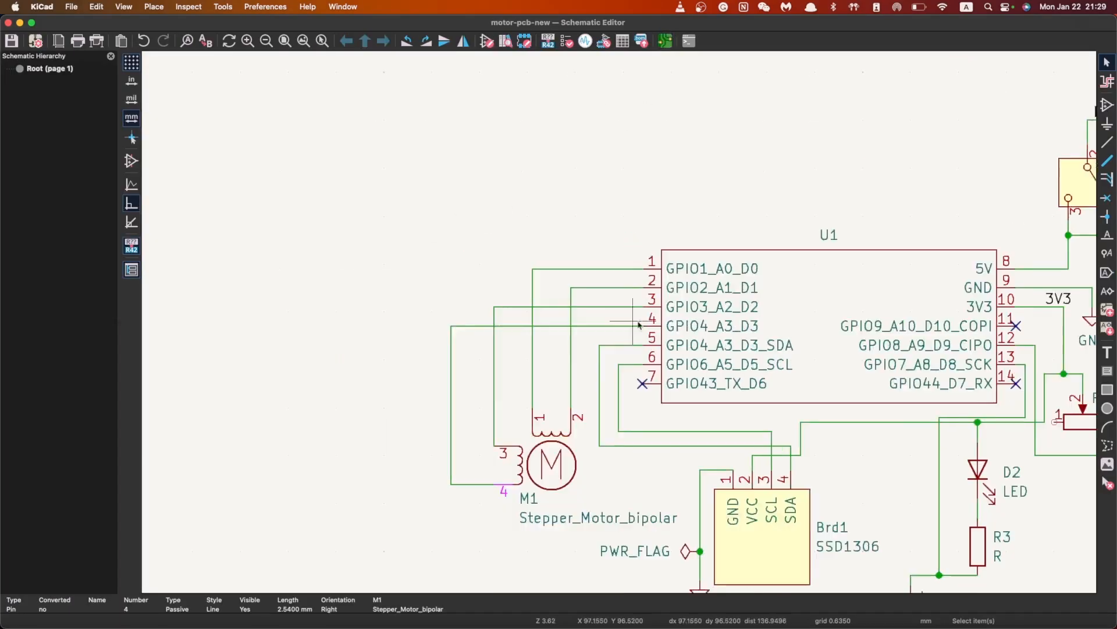
left_click(589, 301)
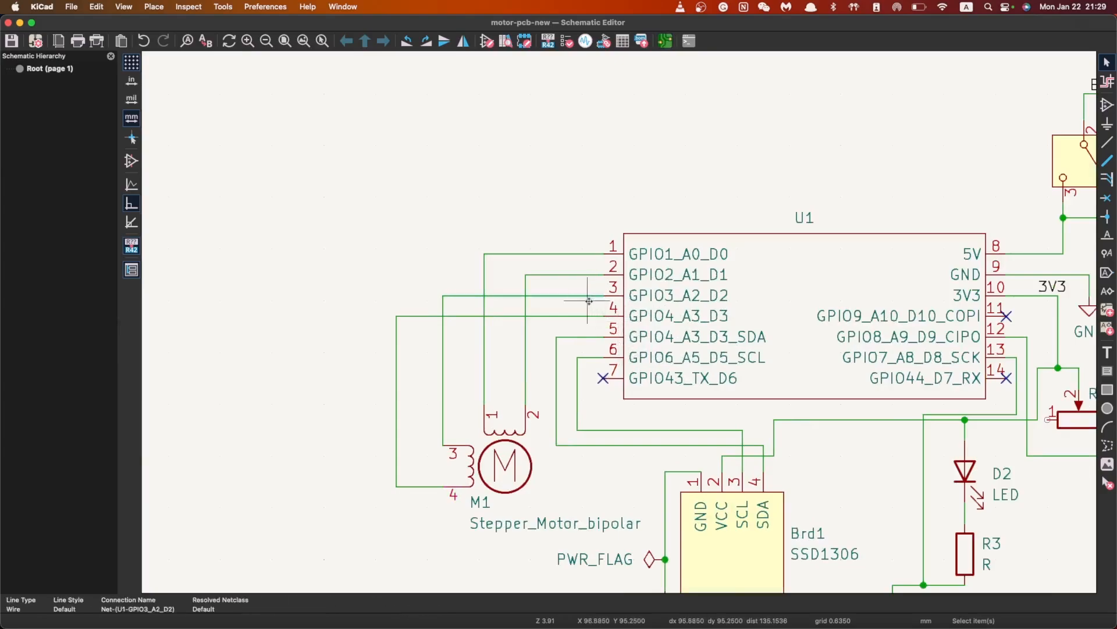
key("Delete")
left_click(587, 316)
key("Delete")
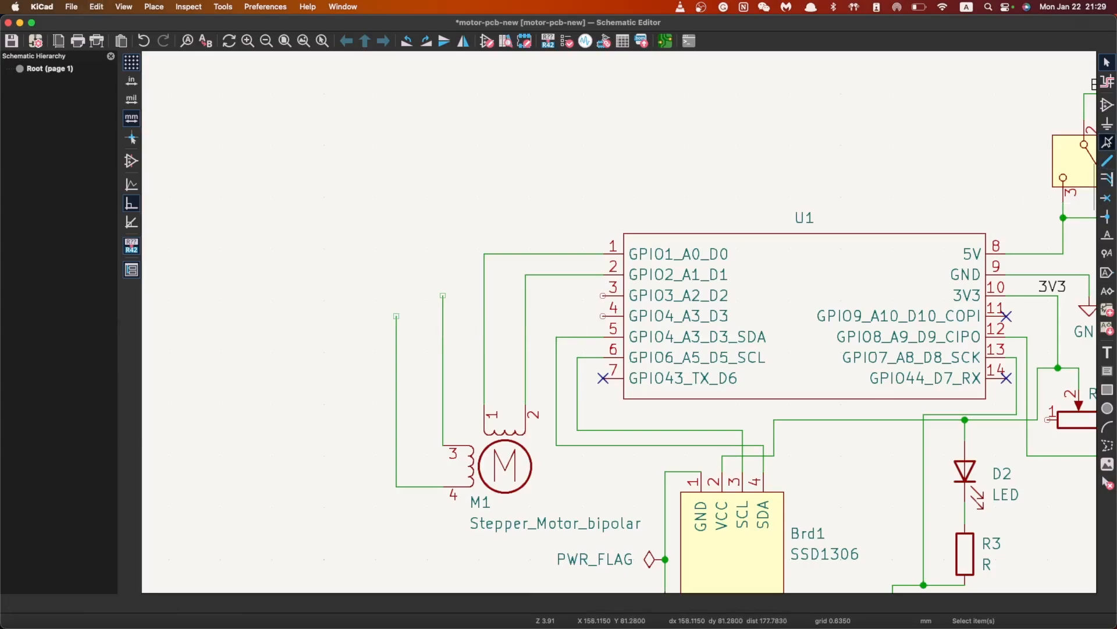
left_click(1106, 141)
key("Escape")
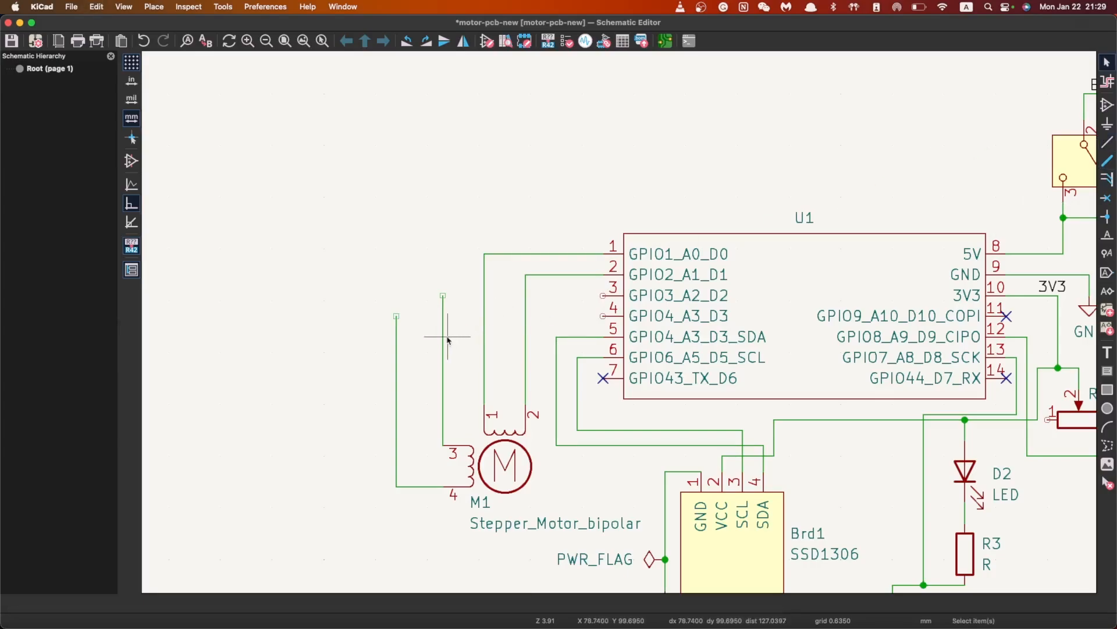
left_click(438, 367)
key("Delete")
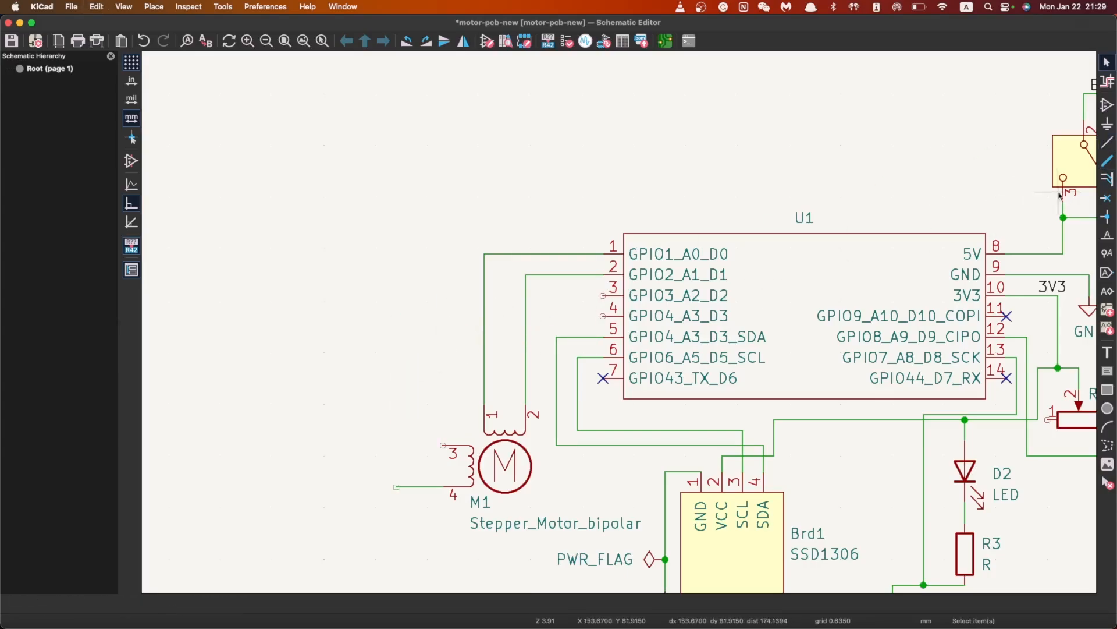
Wire M1 pin 3 to U1 pin 4 and M1 pin 4 to U1 pin 3, then save
left_click(1107, 144)
left_click(443, 445)
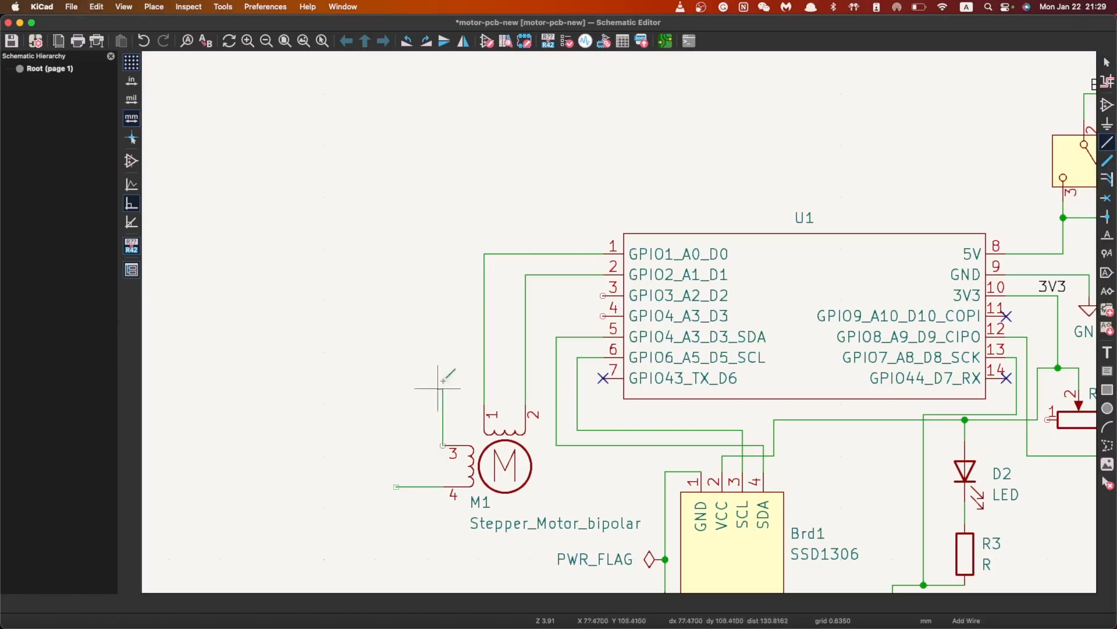
left_click(606, 316)
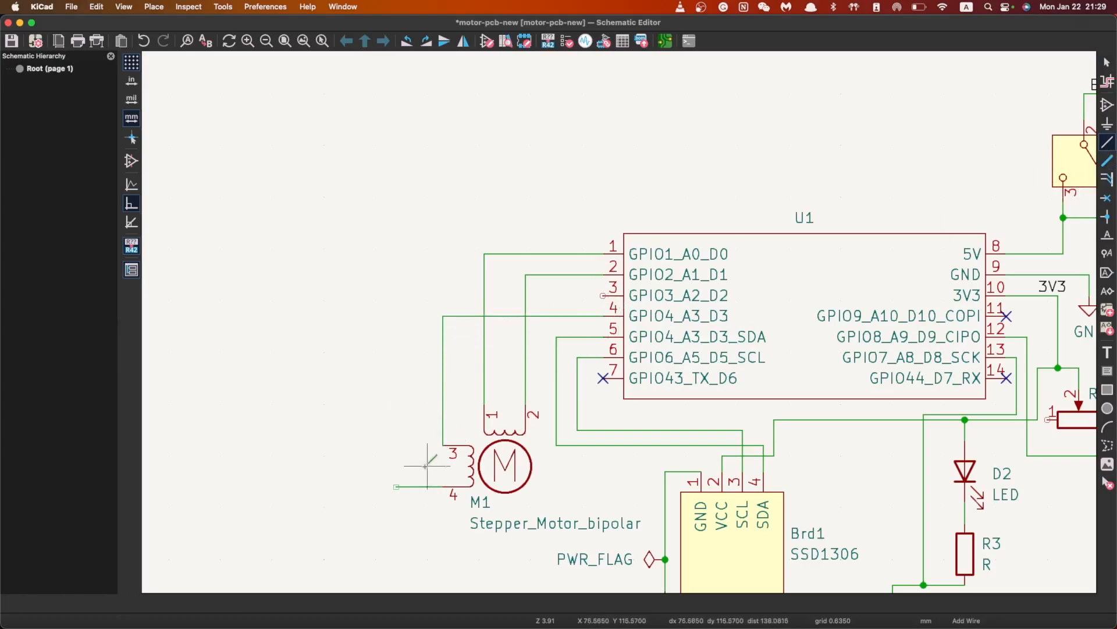
left_click(397, 486)
left_click(605, 295)
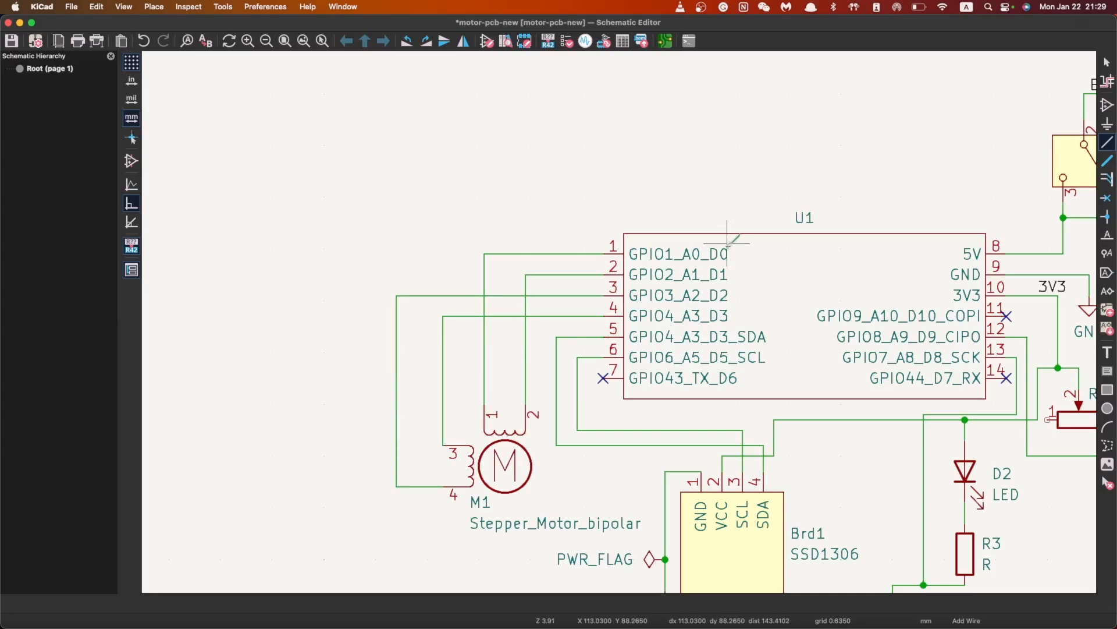
key("Escape")
key("super+s")
Open the PCB editor and update the board from the schematic
left_click(671, 43)
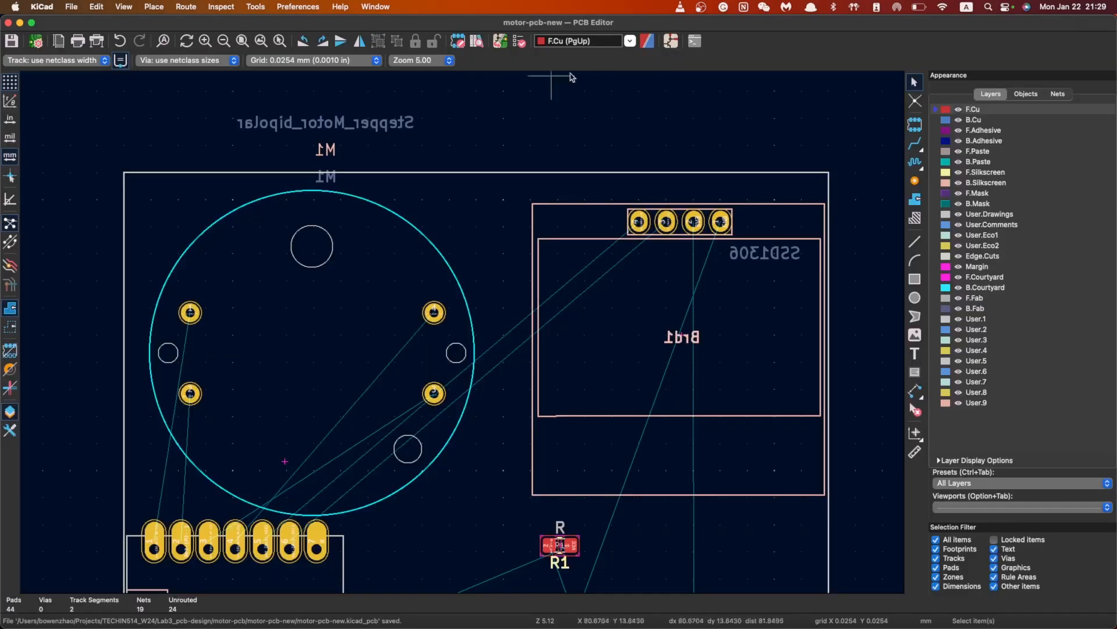
left_click(501, 41)
left_click(757, 442)
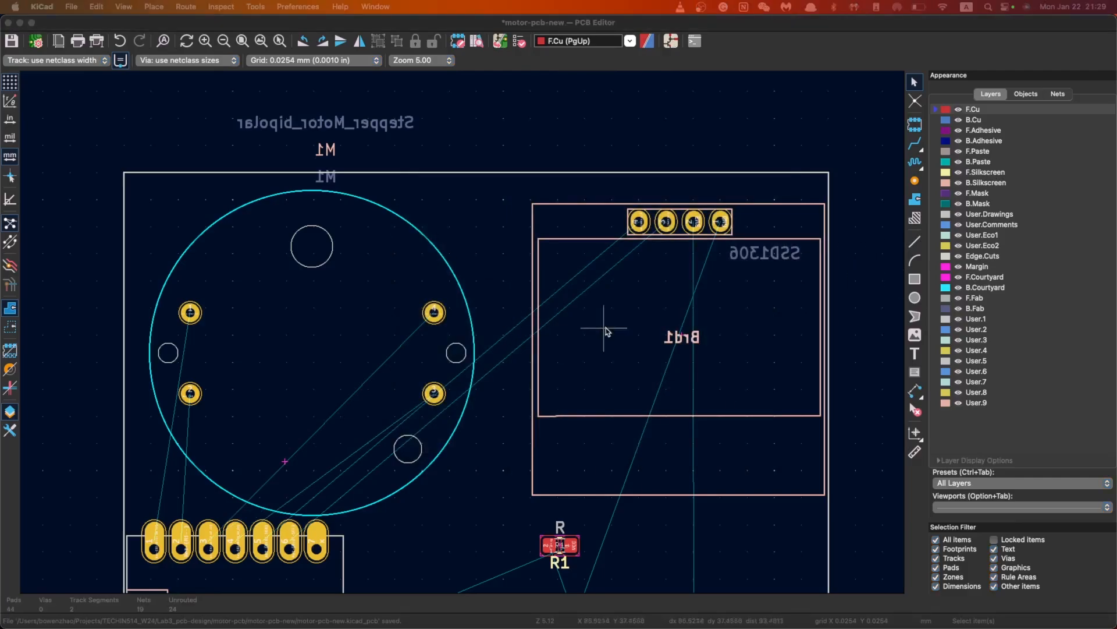
Route tracks from each of M1's four pads to U1 header pins 1–4
left_click(914, 143)
left_click(189, 313)
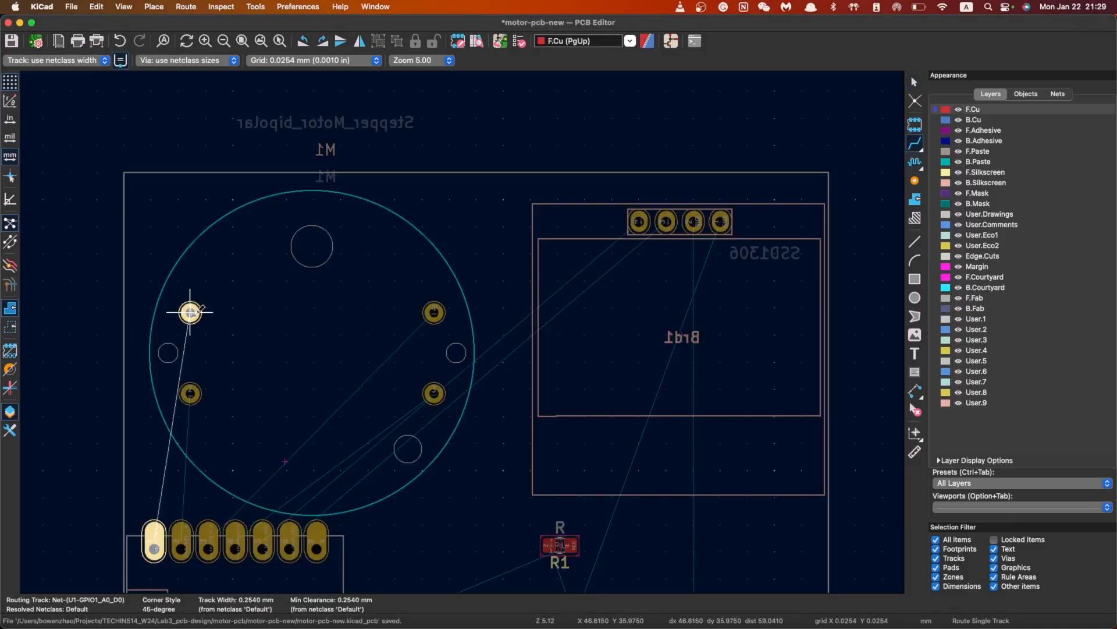
left_click(153, 535)
left_click(190, 394)
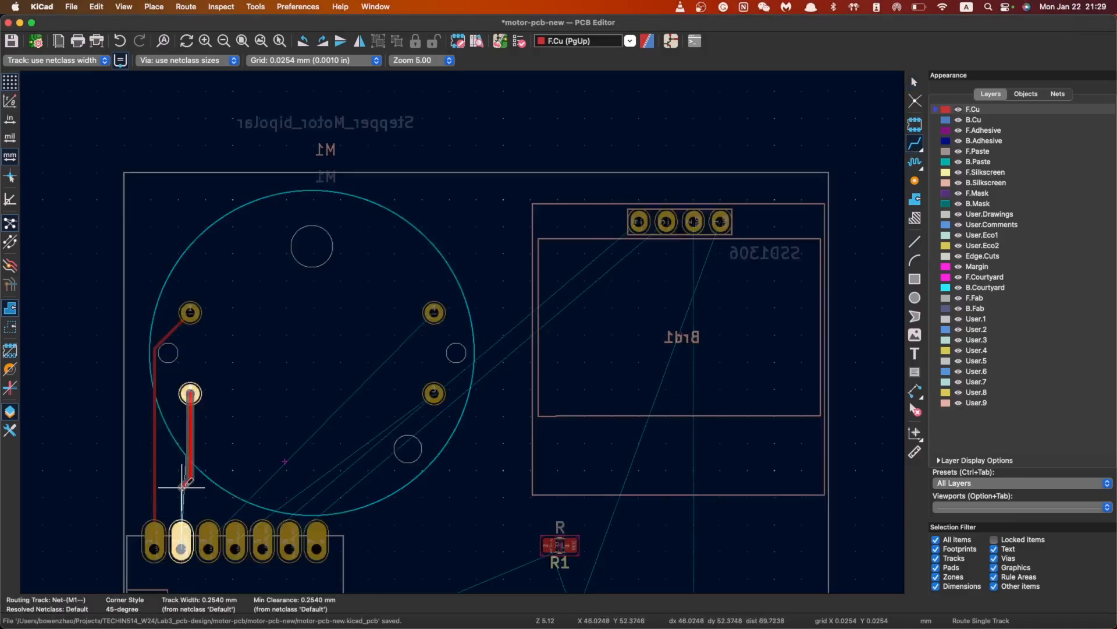
left_click(181, 538)
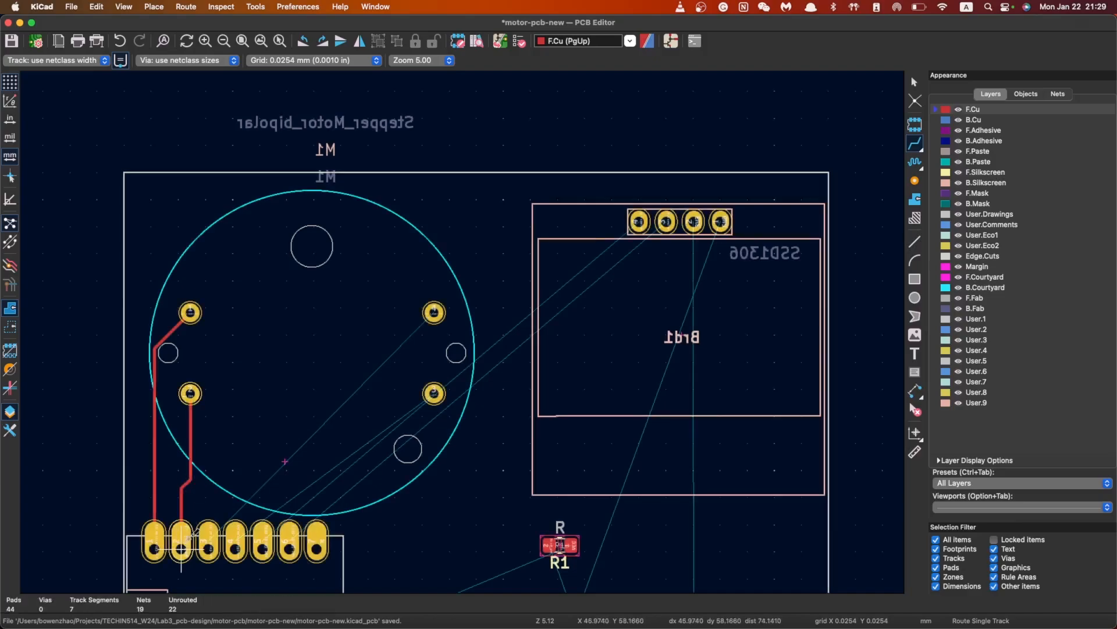
left_click(434, 312)
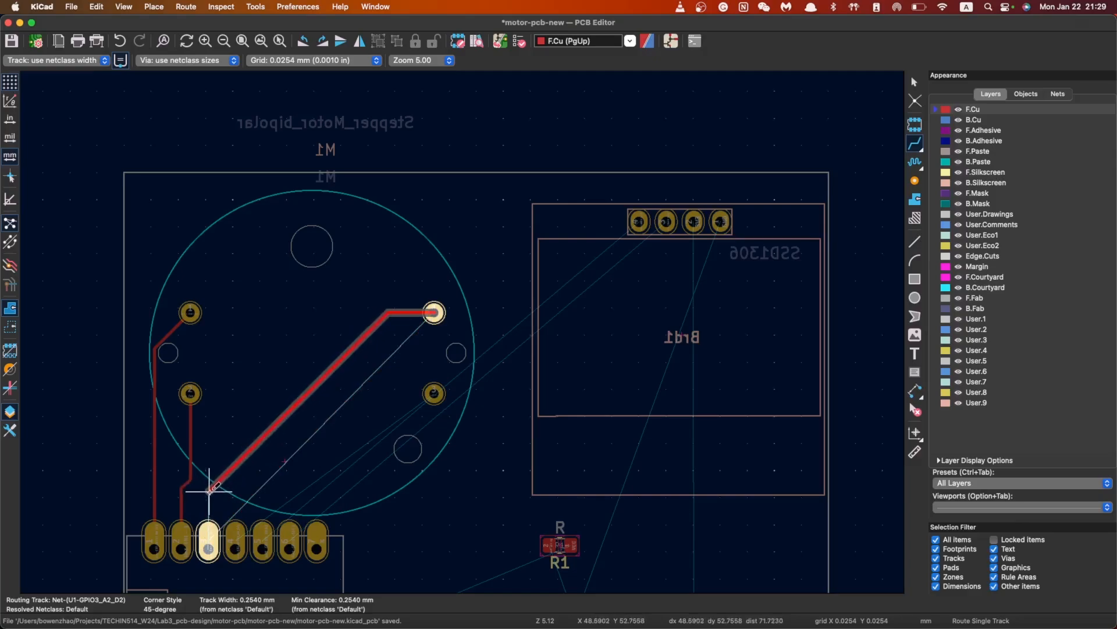
left_click(212, 542)
left_click(433, 394)
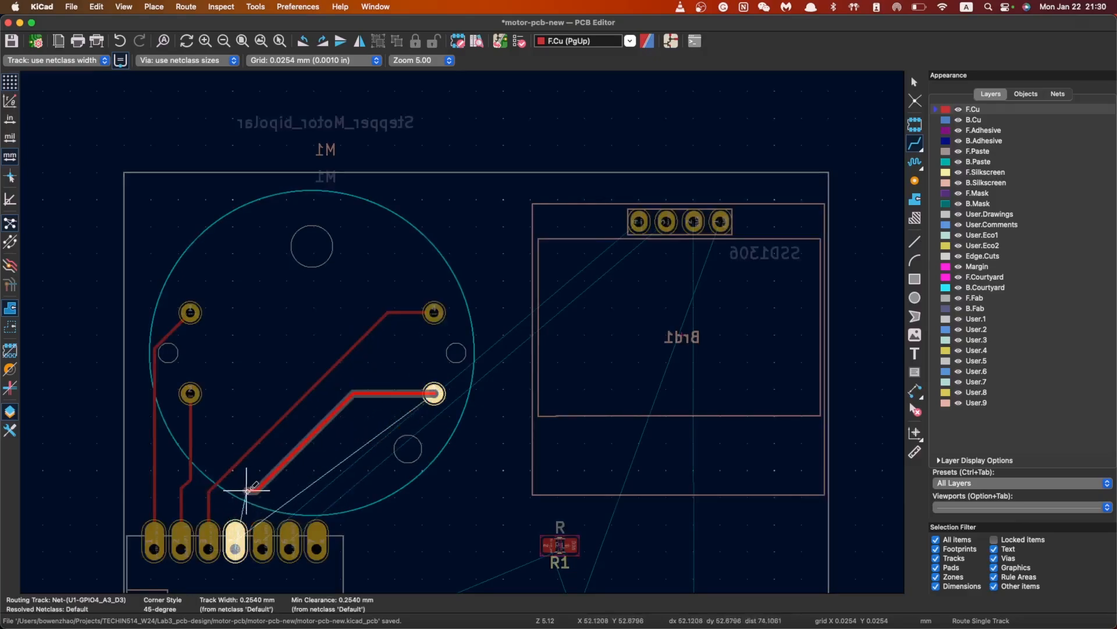
left_click(236, 530)
scroll(524, 324, "down", 3)
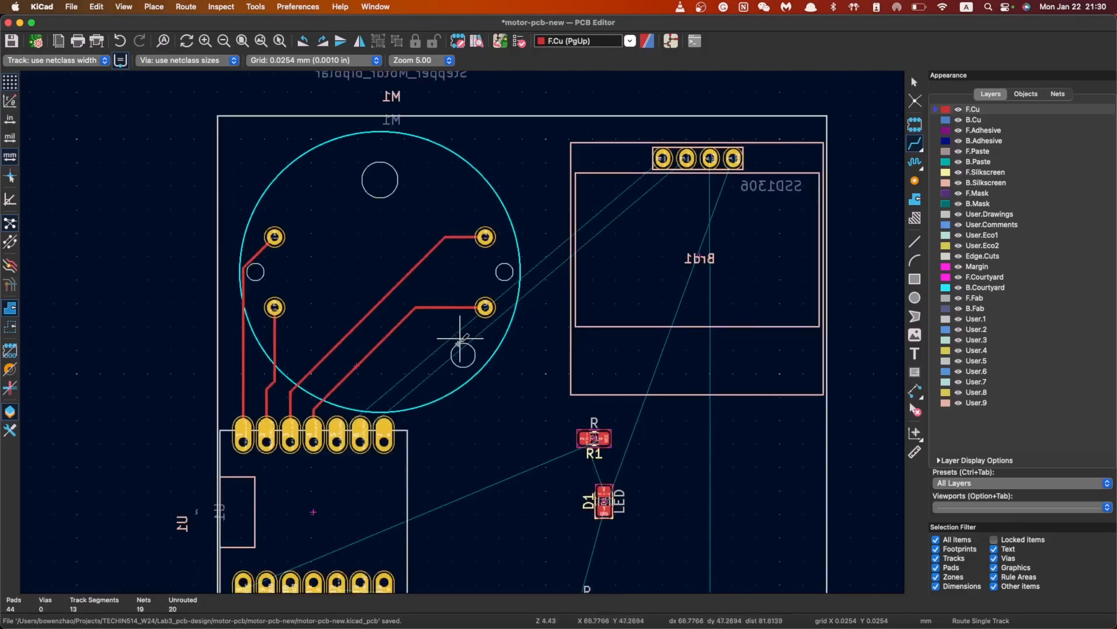
scroll(484, 320, "down", 2)
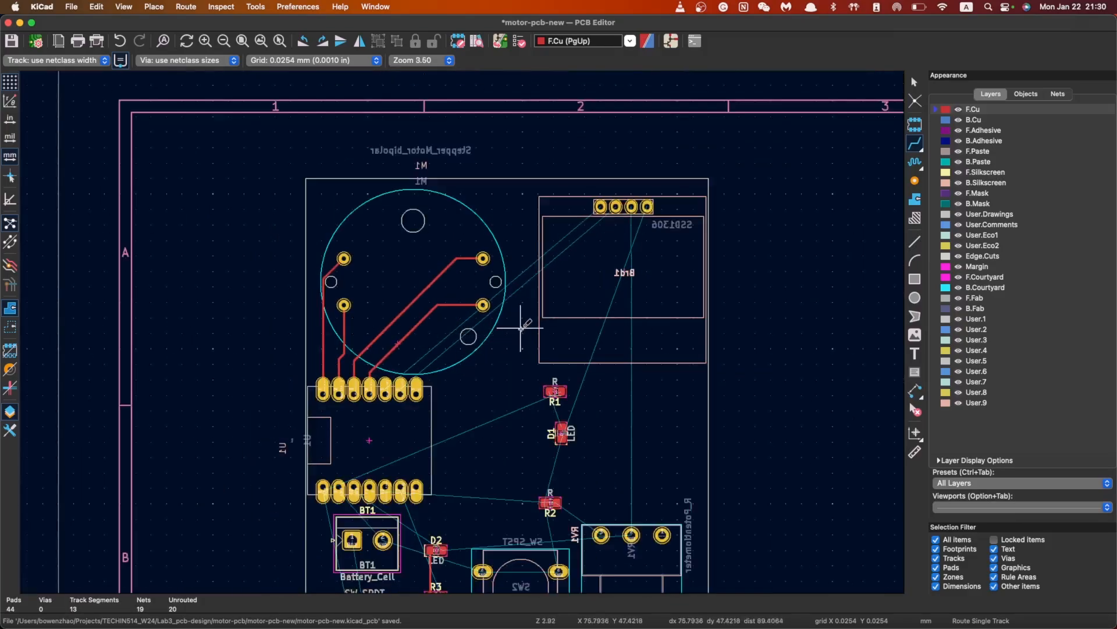
Run copper tracks from display Brd1's SDA and SCL pads to U1's header pins
left_click(600, 206)
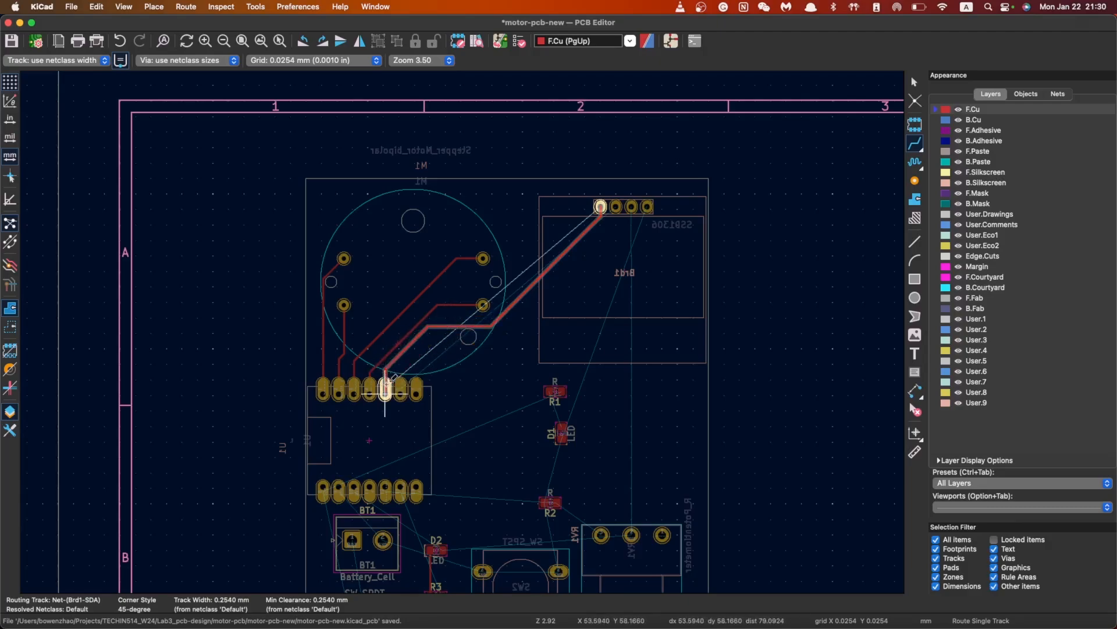
key("Escape")
left_click(616, 207)
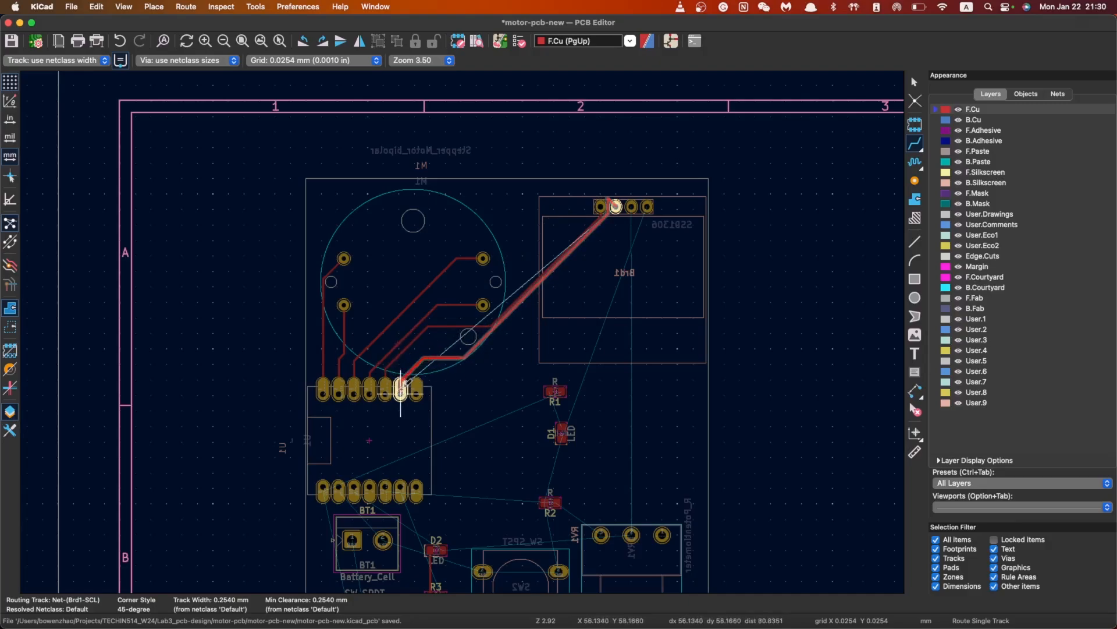
left_click(401, 389)
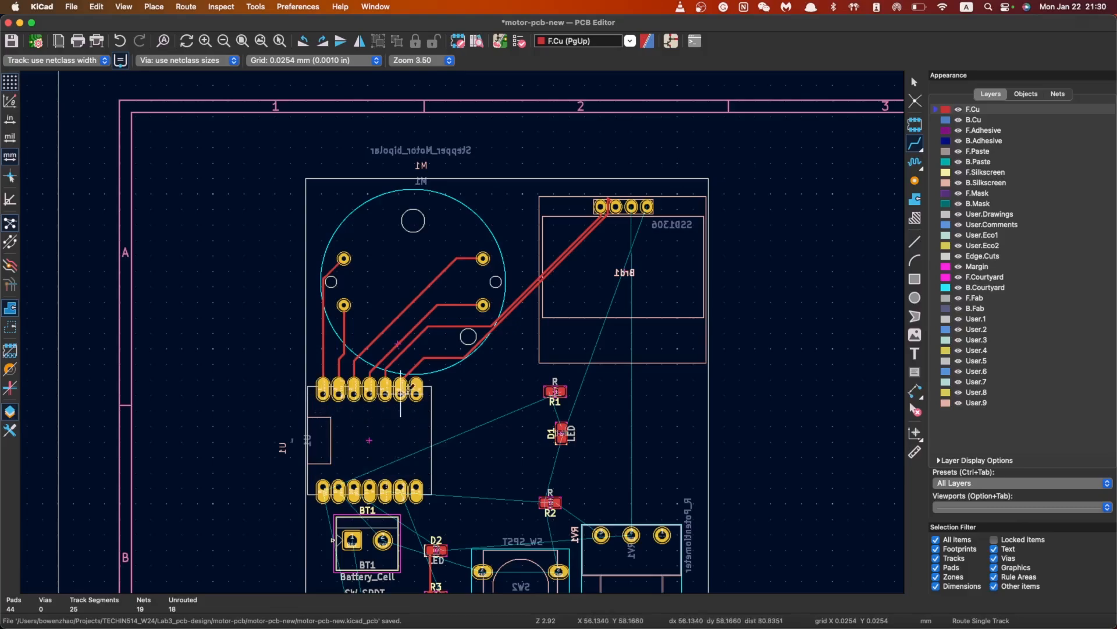
Route U1 VCC to SW1, U1 GND to BT1, and BT1 pad 1 to SW1's middle pad
scroll(407, 401, "down", 2)
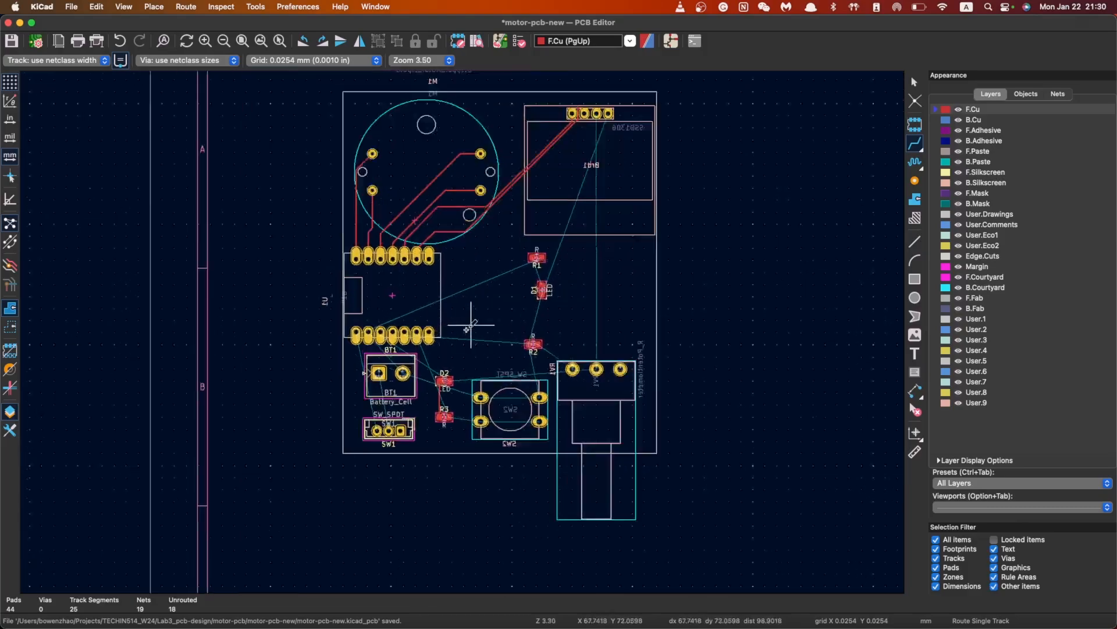
scroll(474, 320, "up", 4)
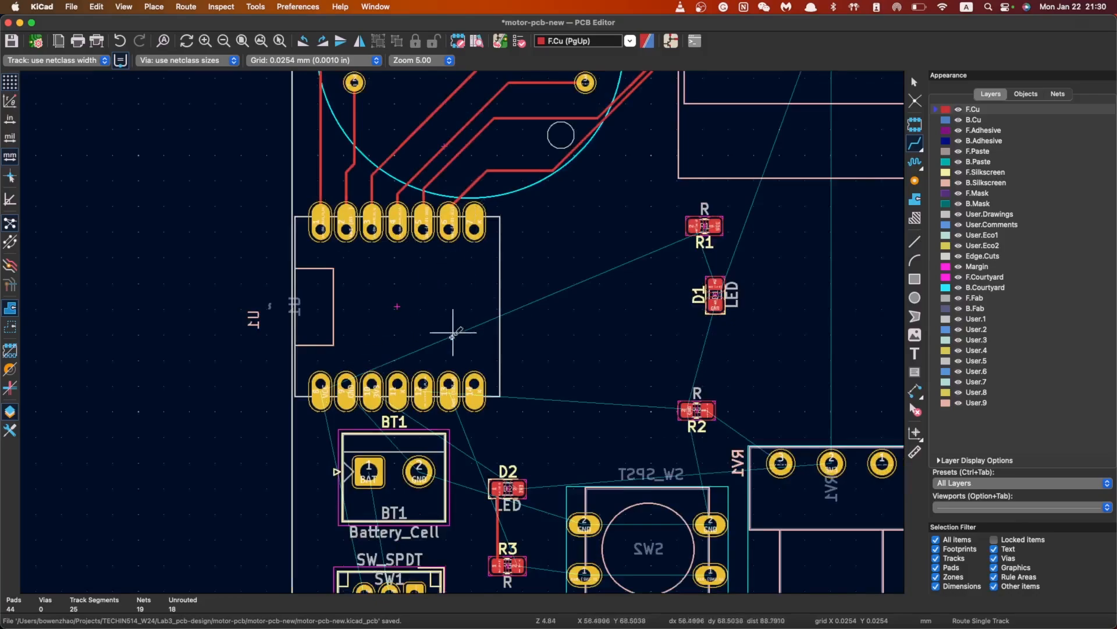
scroll(448, 384, "down", 3)
scroll(428, 272, "up", 3)
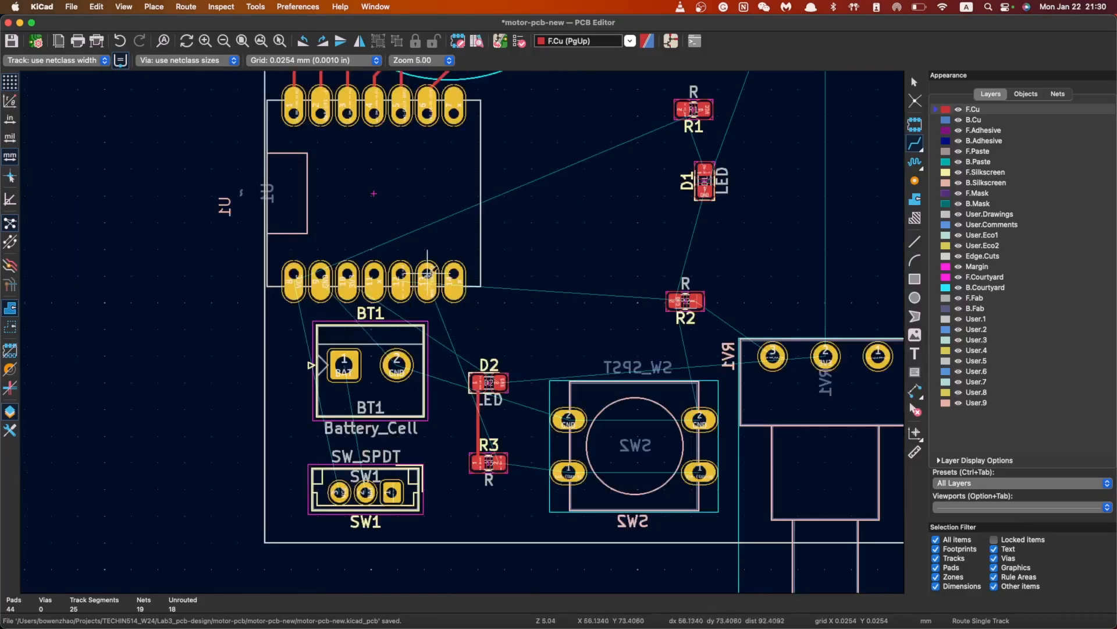
left_click(296, 280)
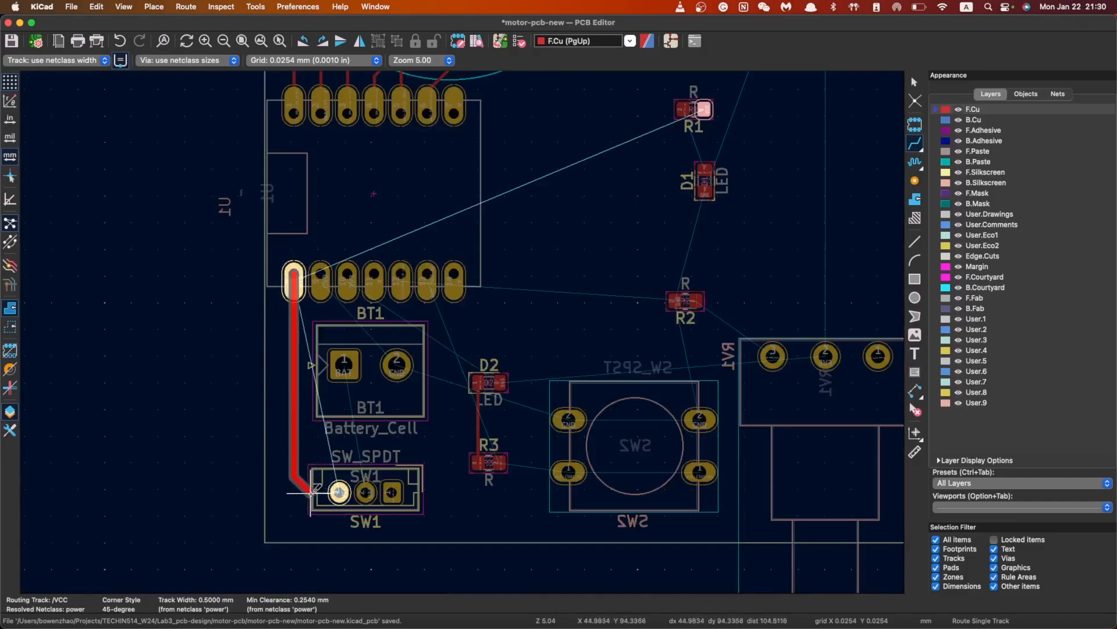
left_click(339, 492)
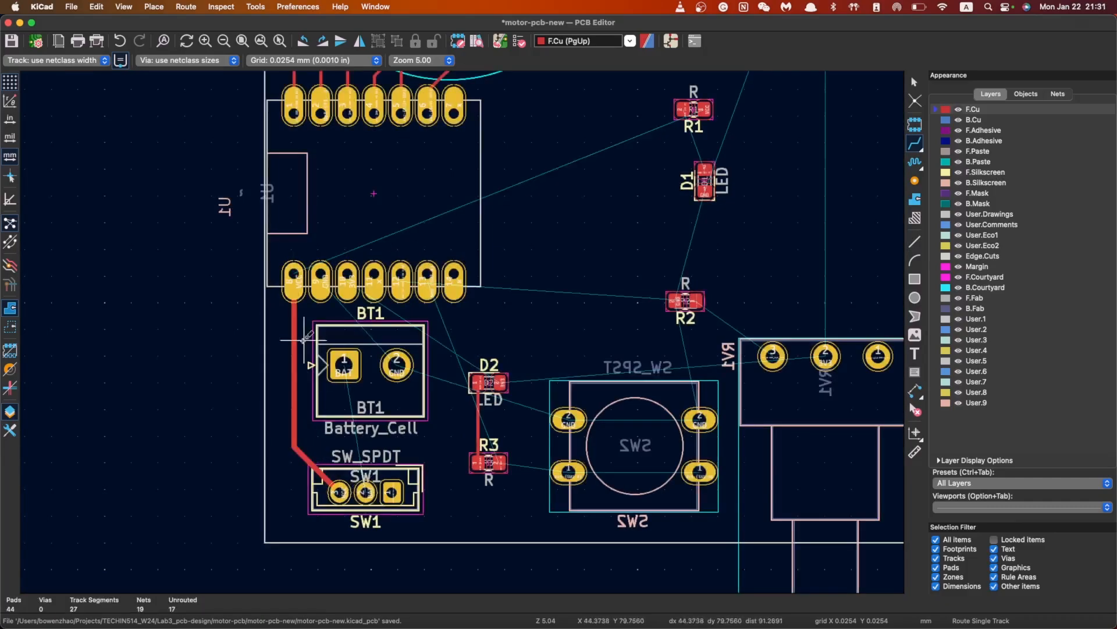
left_click(325, 289)
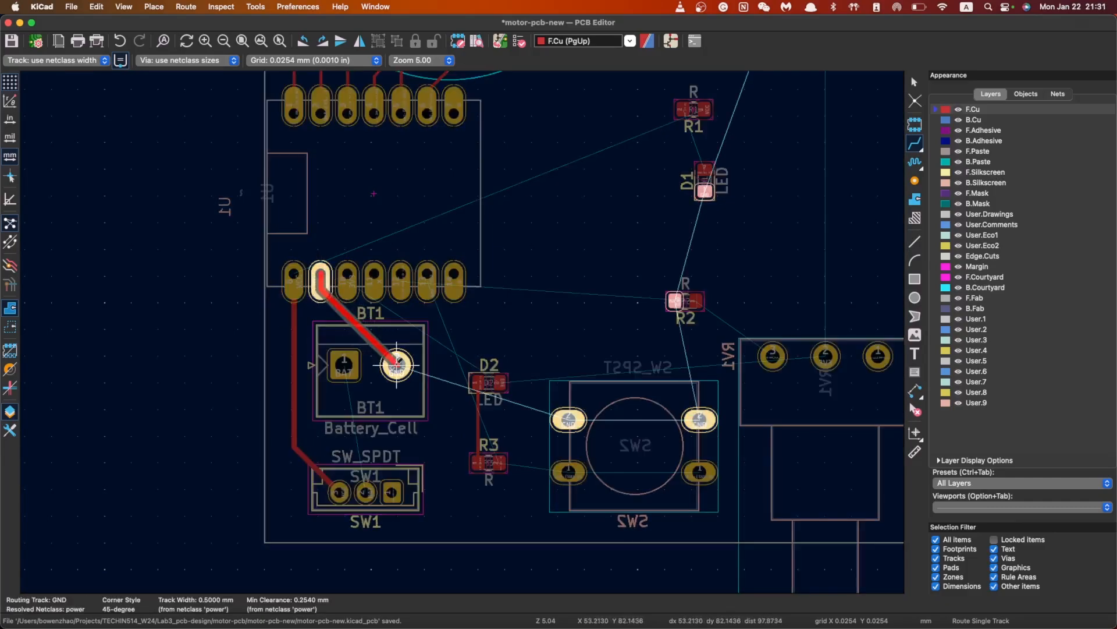
left_click(397, 365)
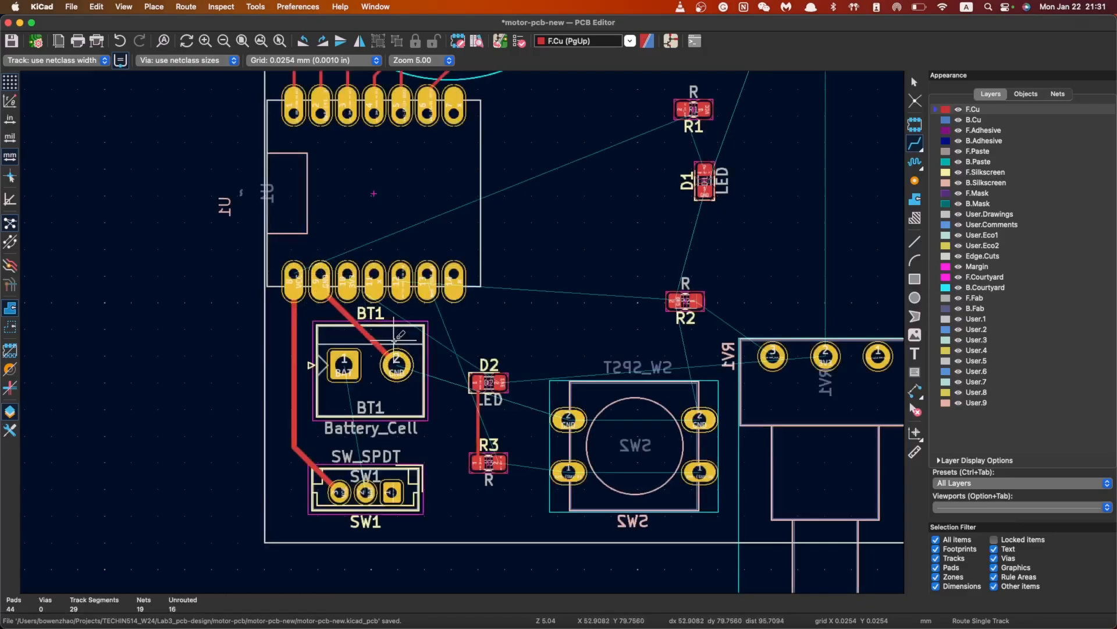
left_click(344, 365)
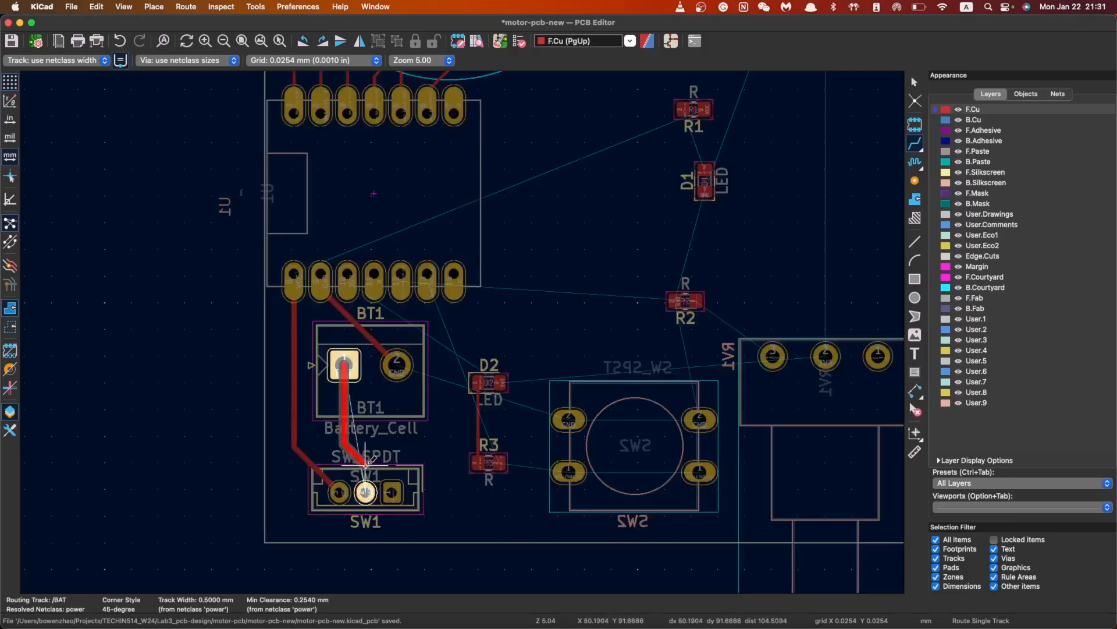
left_click(365, 492)
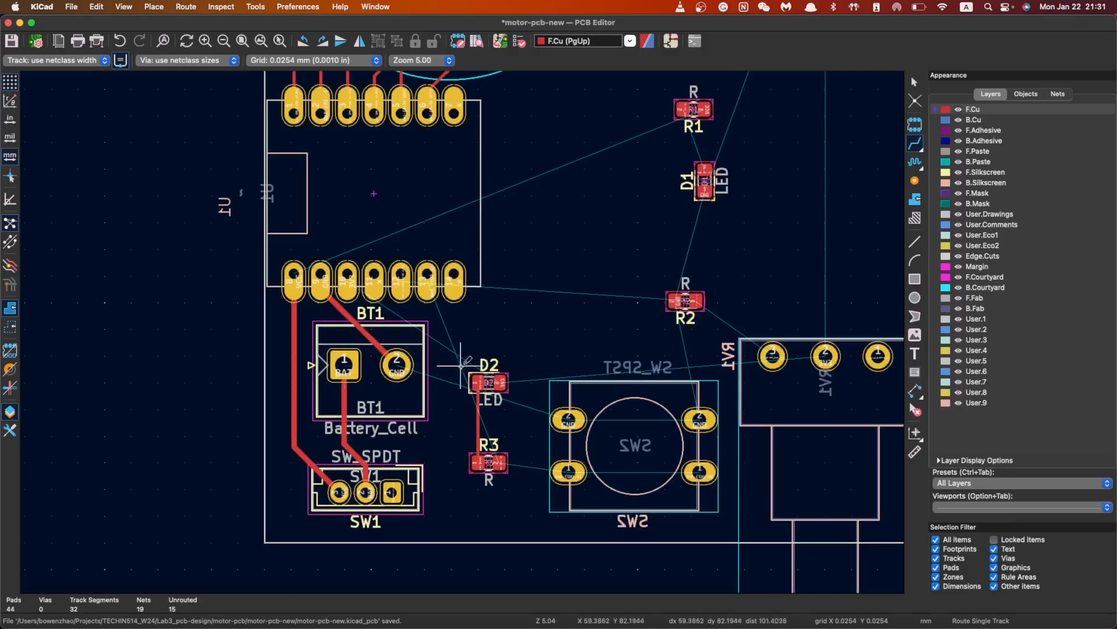
Adjust LED D2's orientation and delete the track between D2 and R3
left_click(348, 274)
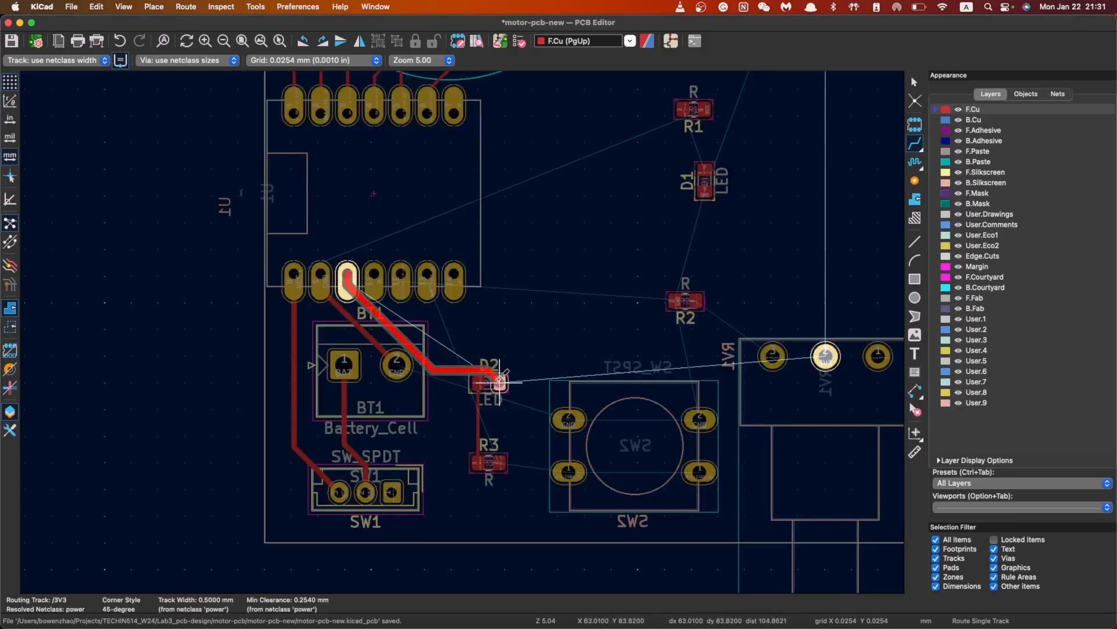
key("Escape")
key("Escape")
left_click(490, 383)
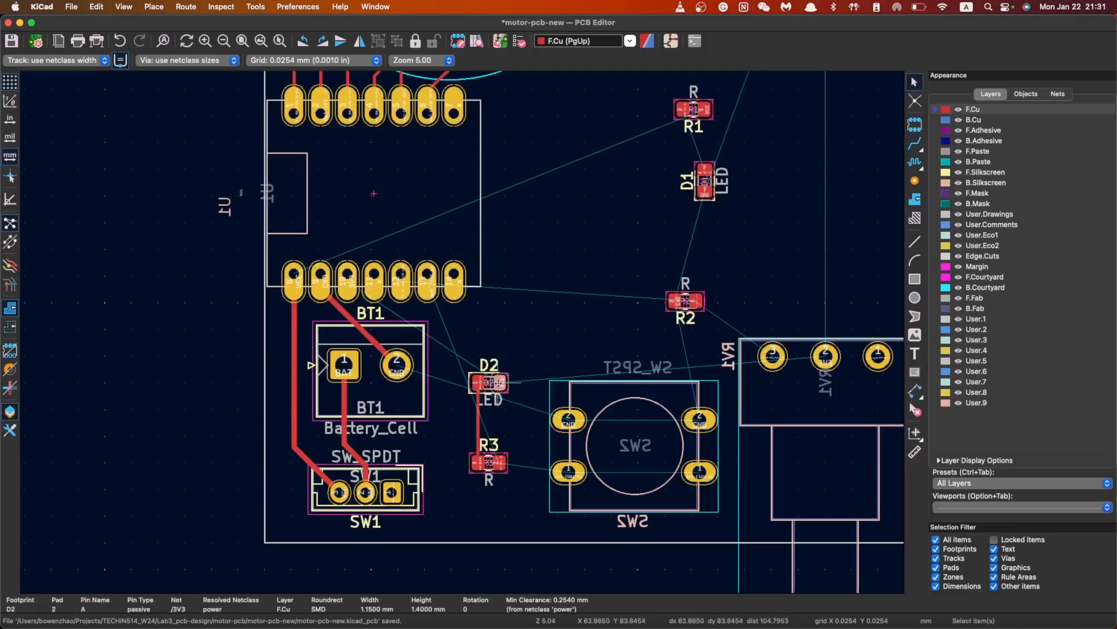
key("r")
key("r")
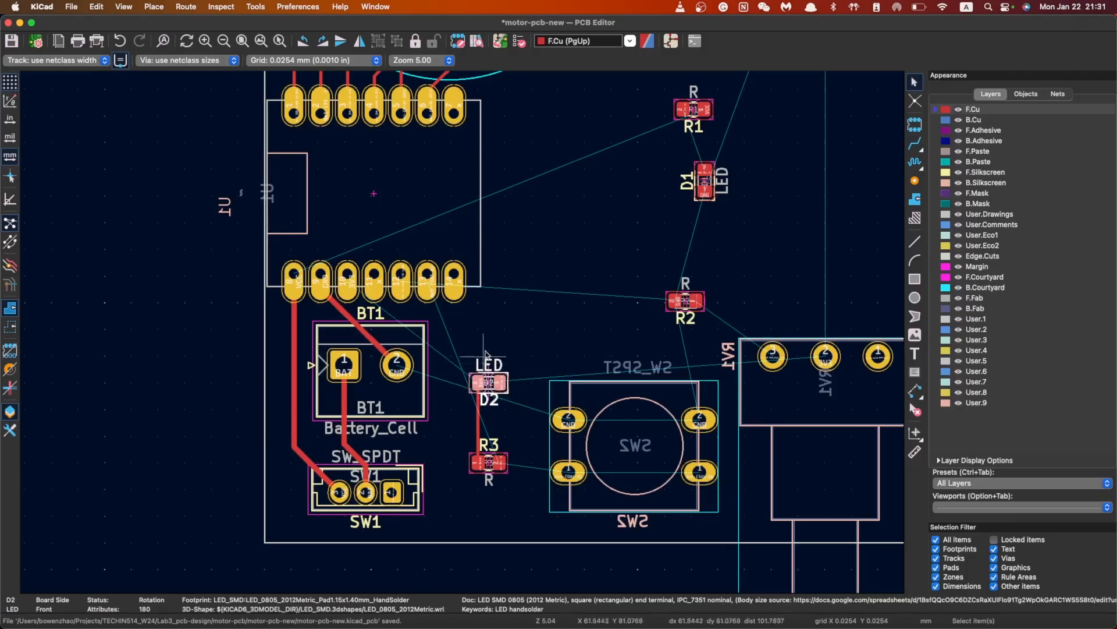
left_click(504, 349)
left_click(477, 417)
key("Delete")
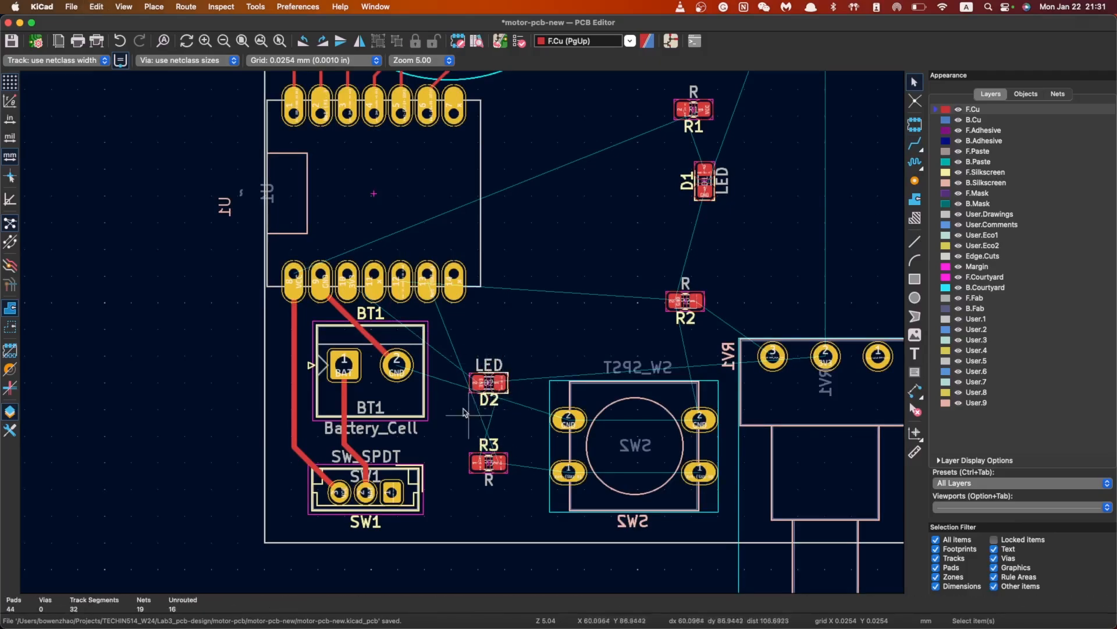
Route the 3V3 track from U1 to LED D2, abandoning the attempted route to R2
left_click(915, 143)
left_click(348, 281)
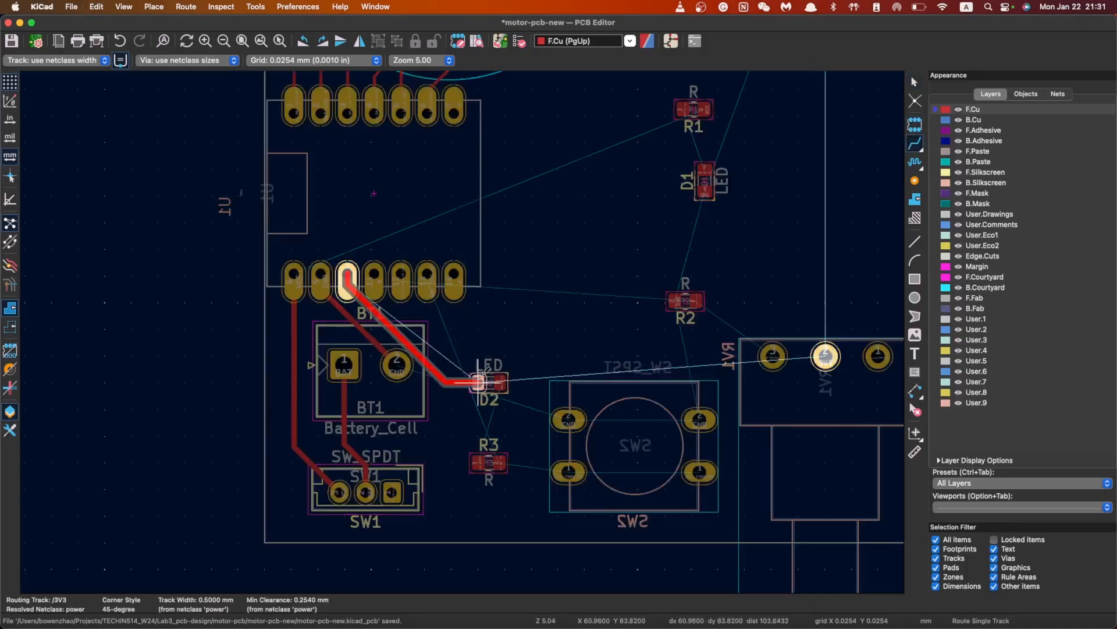
left_click(479, 382)
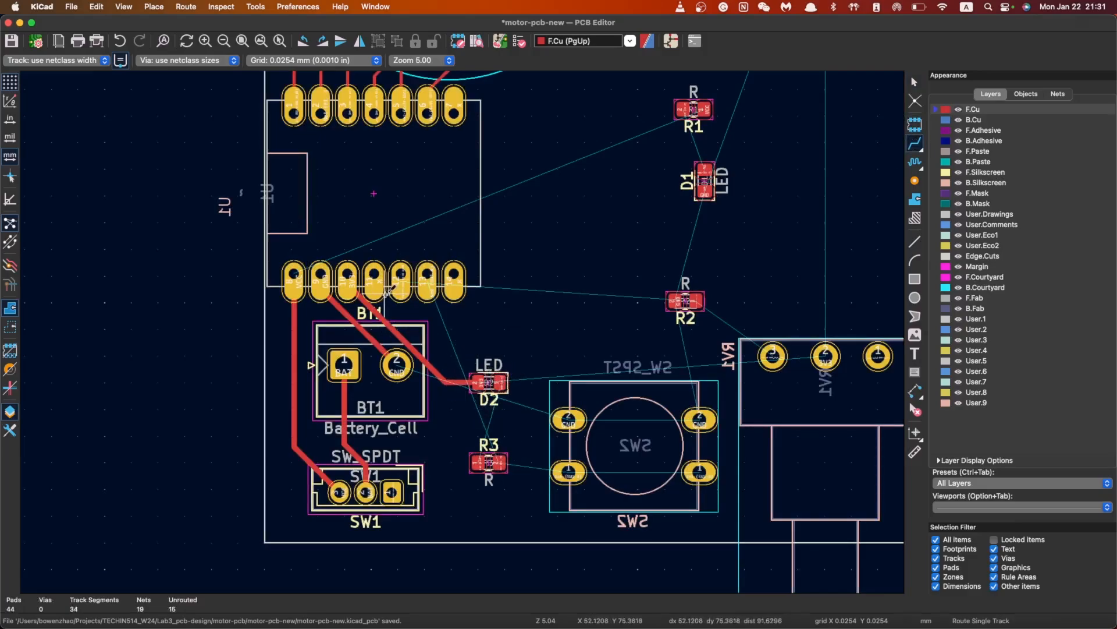
left_click(401, 273)
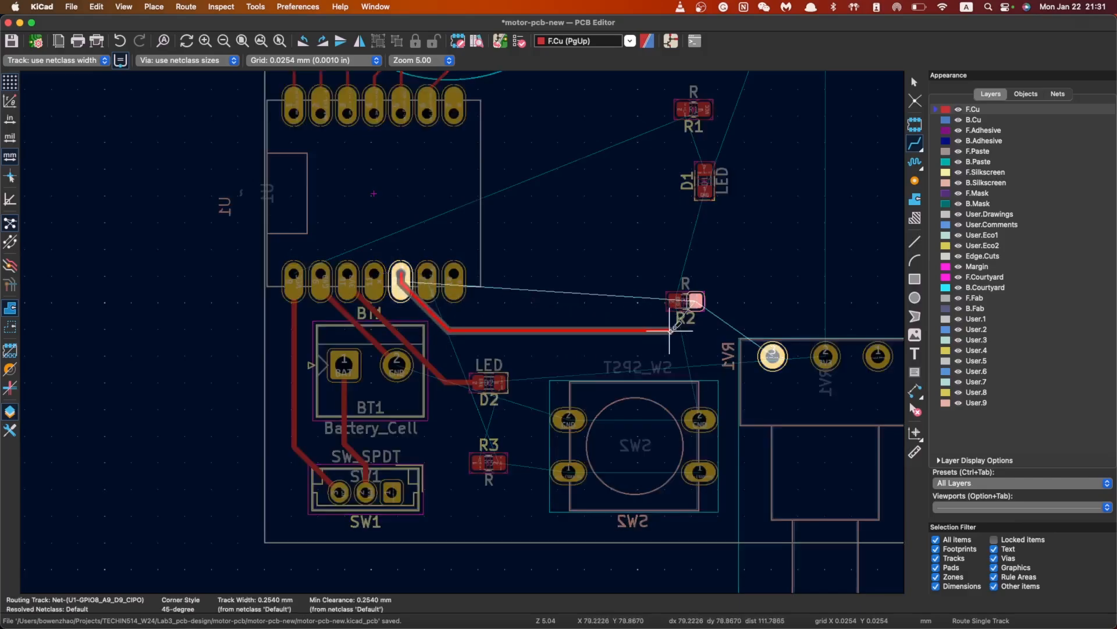
key("Escape")
left_click(684, 304)
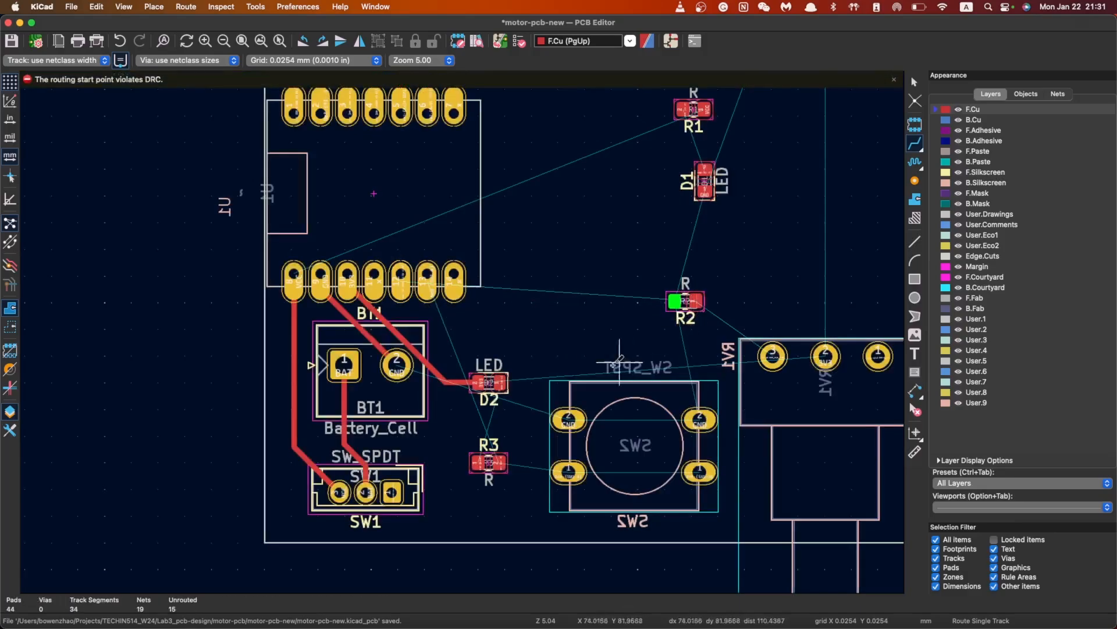
key("Escape")
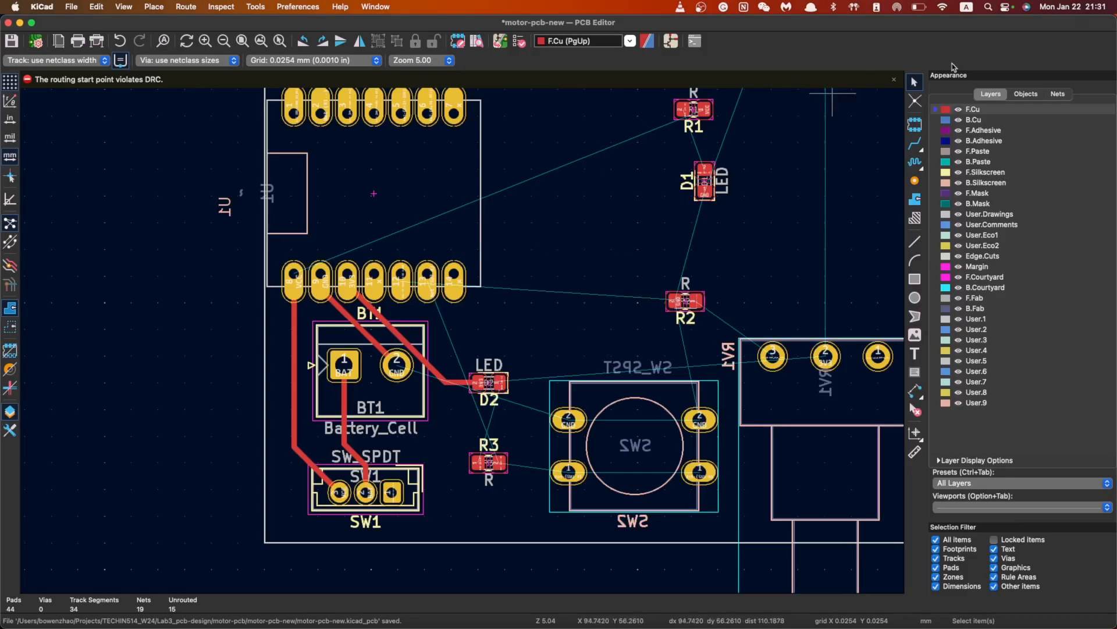
Dismiss the DRC warning and rotate resistor R2 by 180°
left_click(895, 79)
left_click(688, 302)
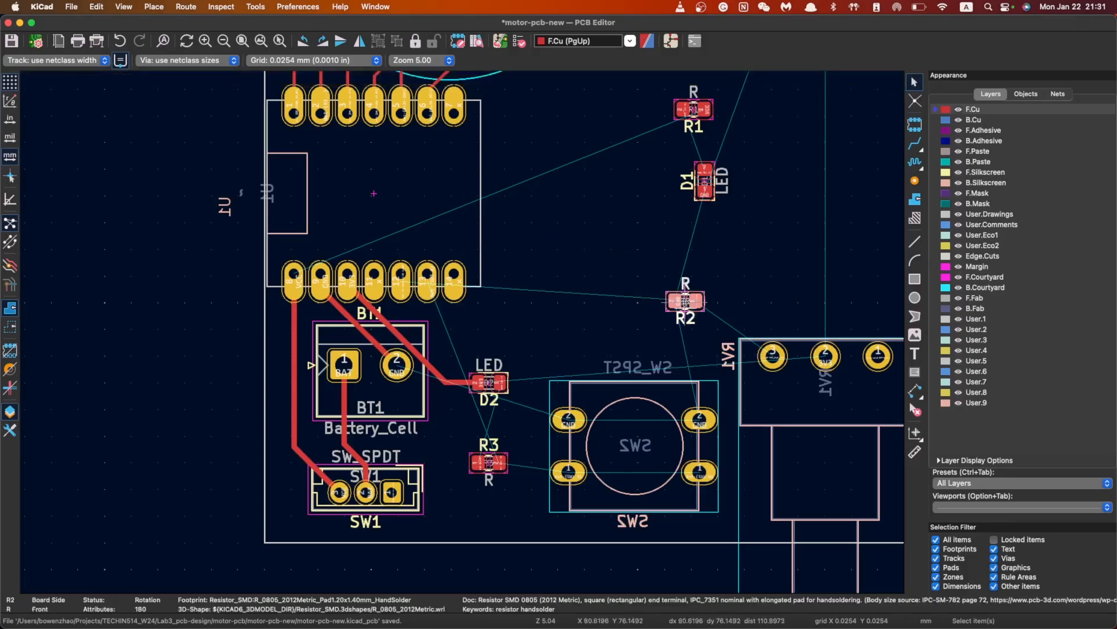
key("r")
key("r")
left_click(605, 270)
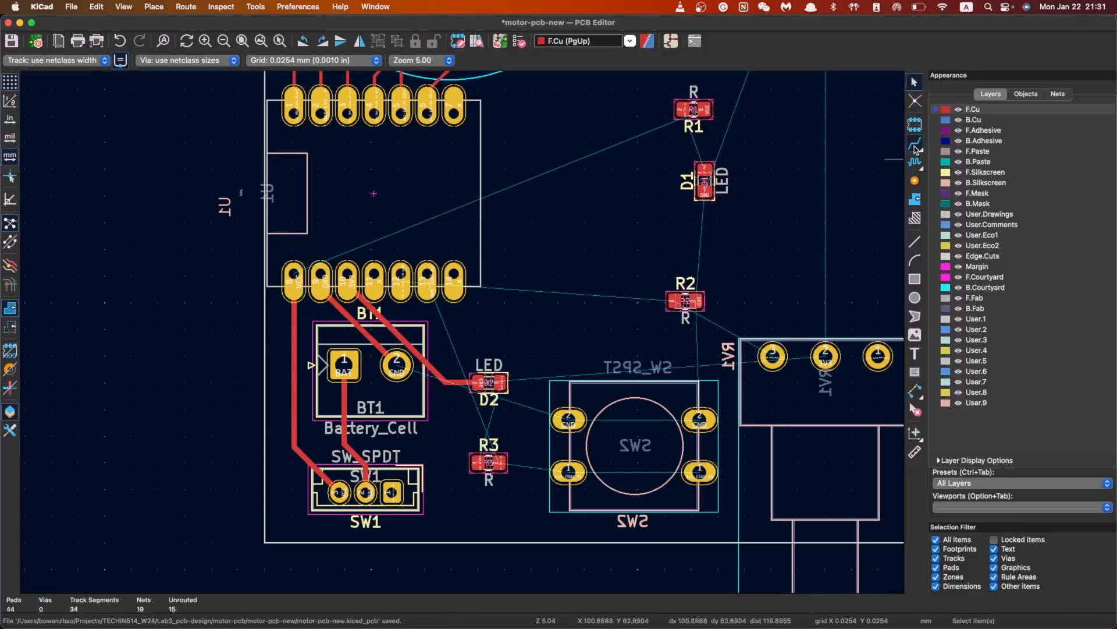
Rotate resistor R3 by 180° and drag it up beside LED D2
scroll(707, 271, "down", 3)
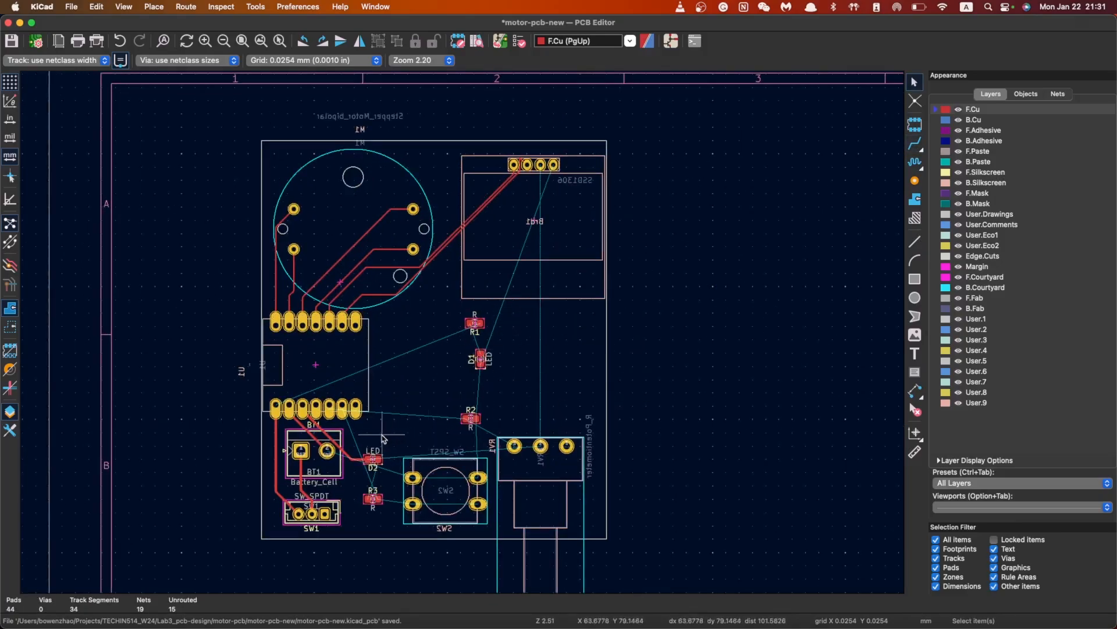
left_click(372, 499)
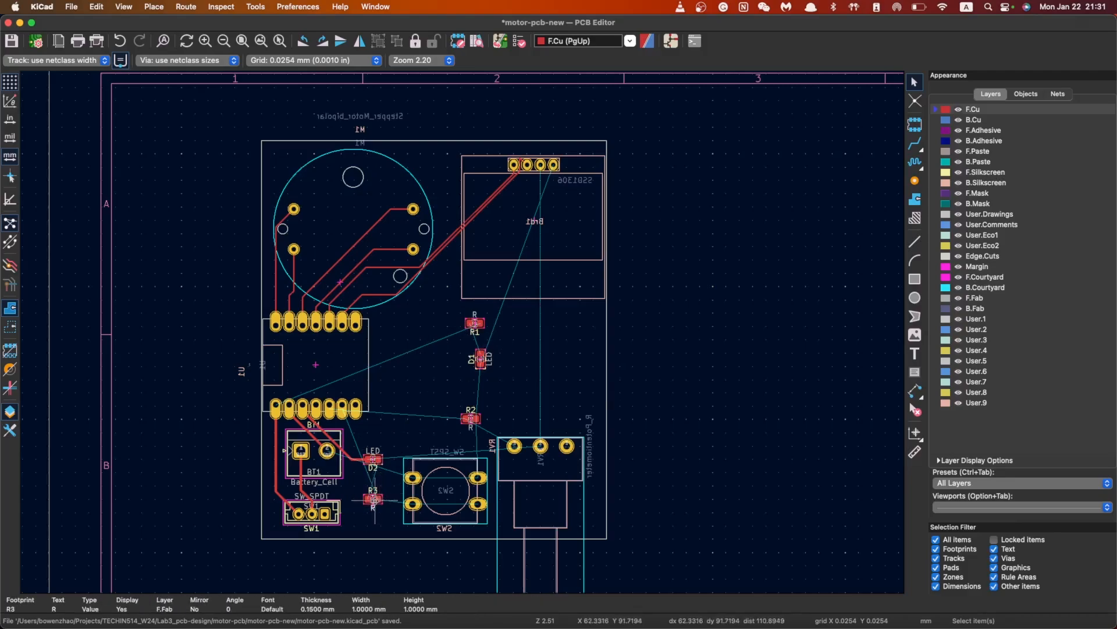
left_click(372, 499)
left_click(373, 500)
left_click(373, 499)
key("r")
key("r")
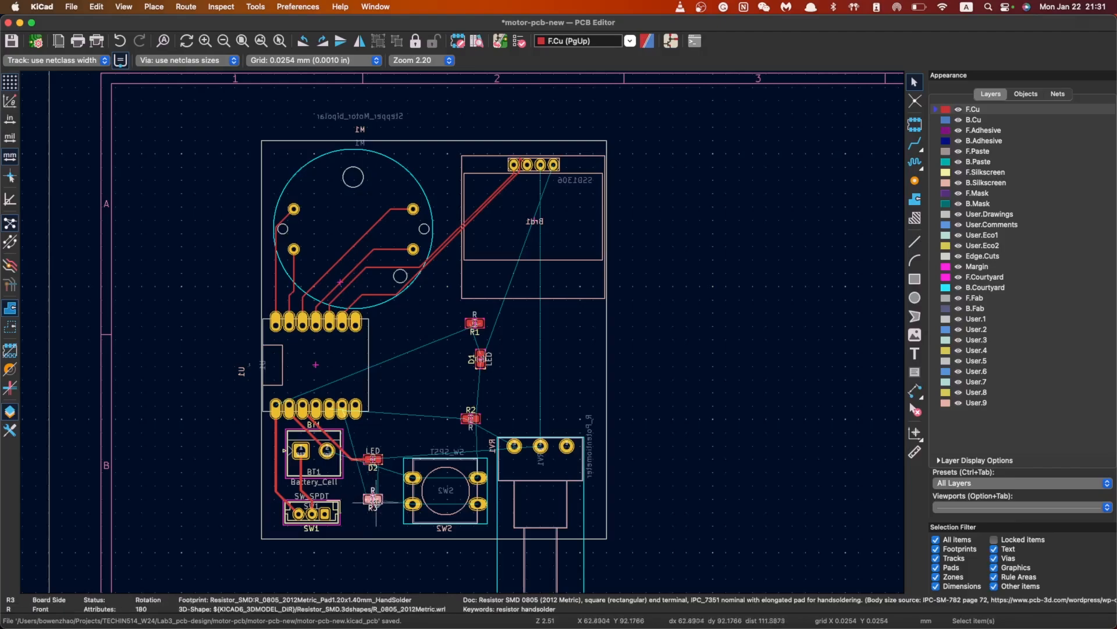
left_click(436, 470)
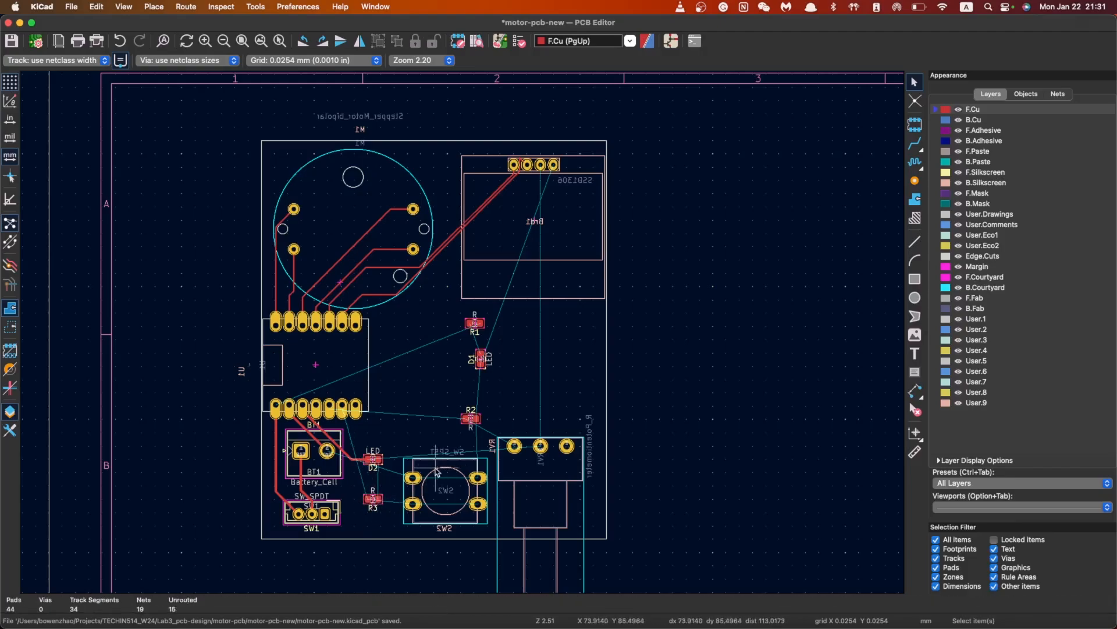
left_click(374, 461)
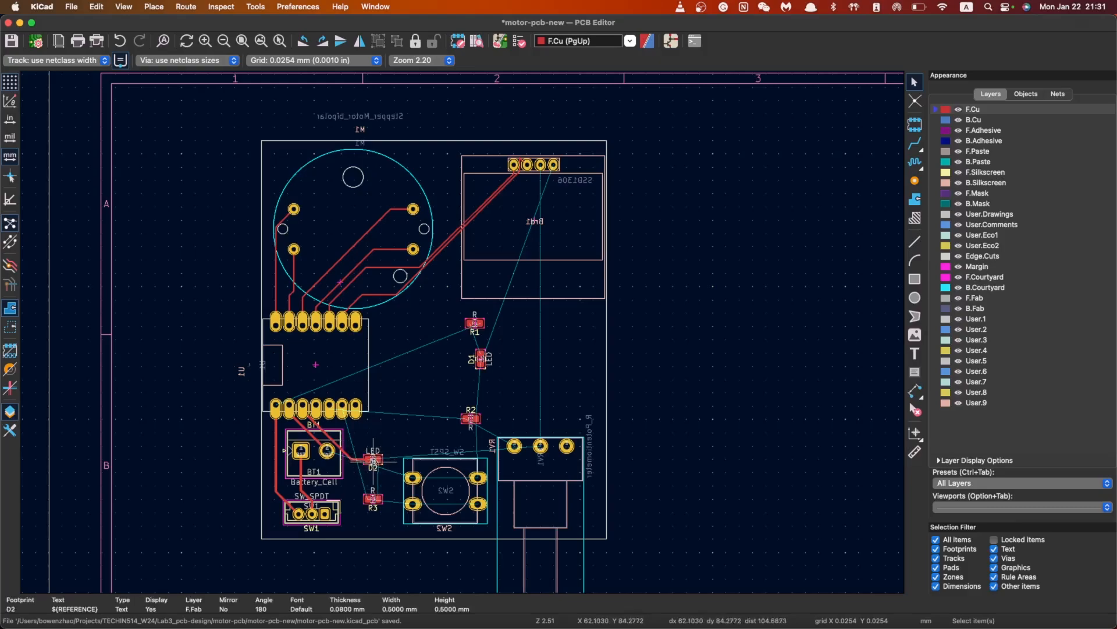
left_click(373, 498)
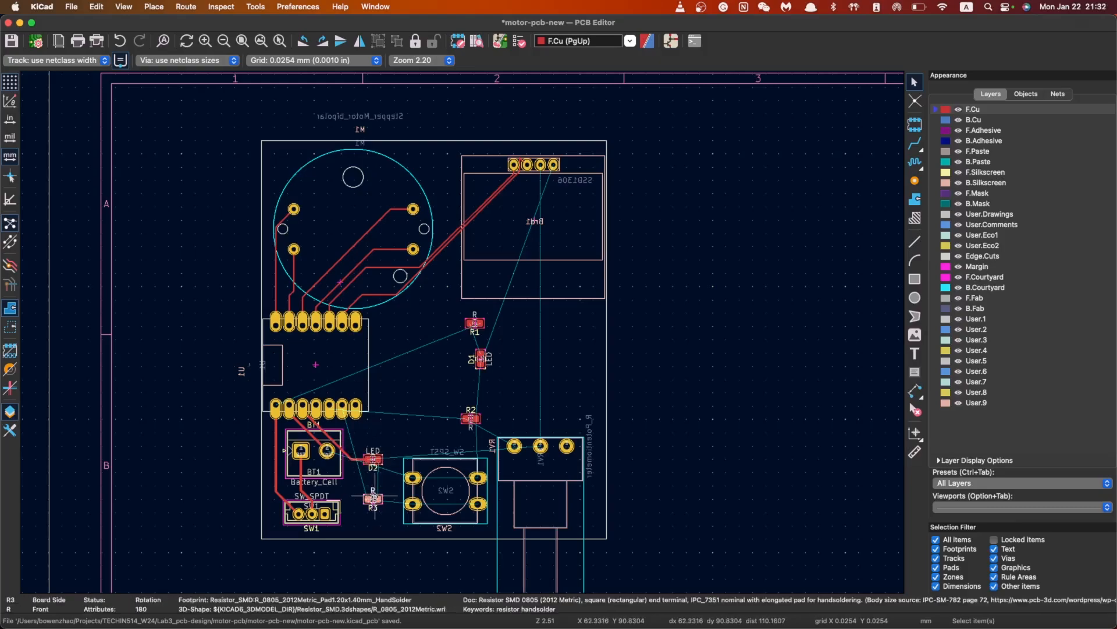
left_click_drag(373, 499, 374, 435)
Route a copper track from R3's pad to a U1 pin
scroll(375, 435, "up", 3)
scroll(530, 303, "right", 3)
scroll(530, 303, "up", 1)
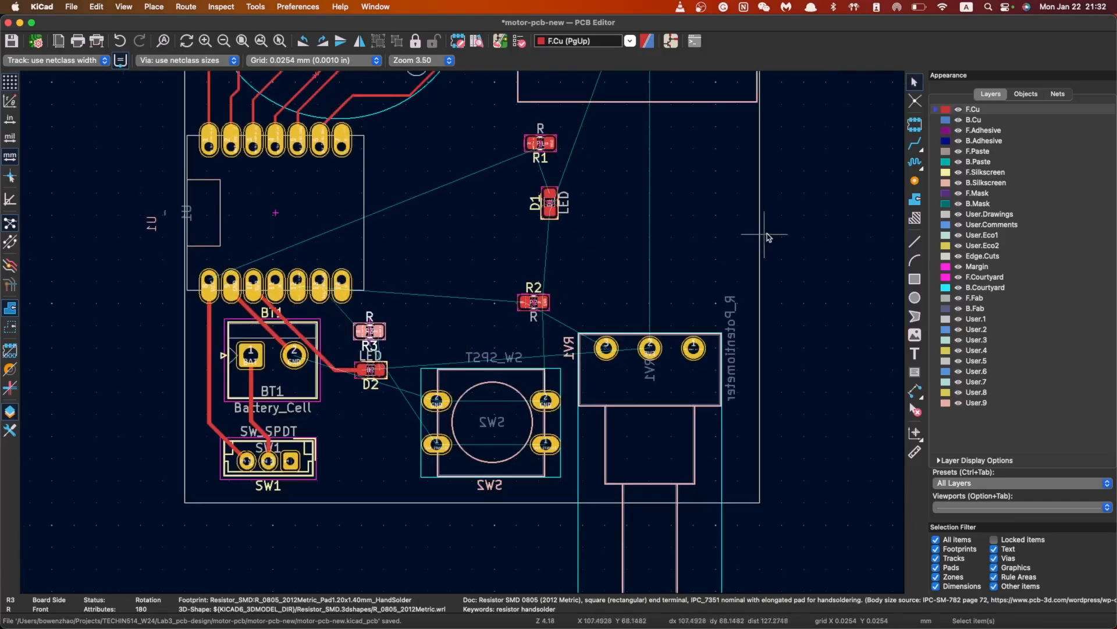
left_click(915, 142)
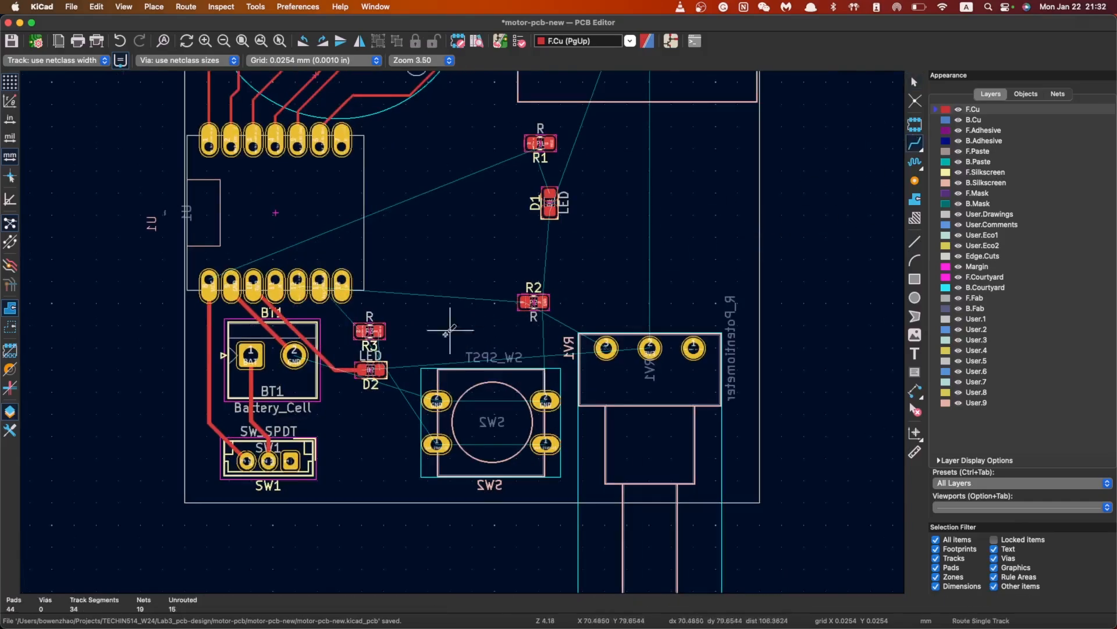
left_click(364, 331)
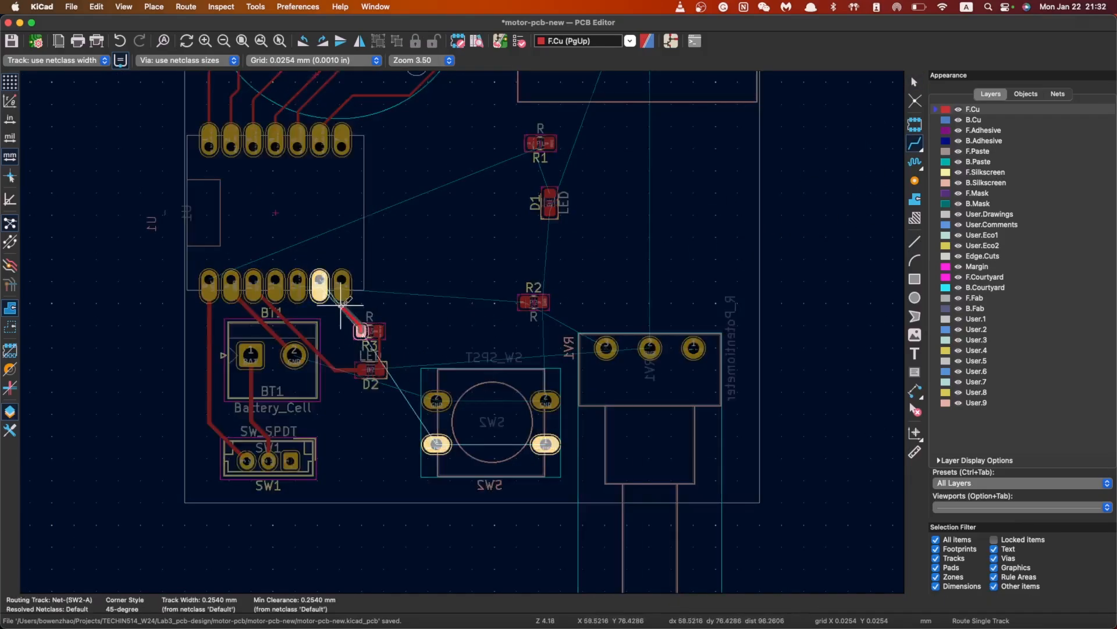
left_click(320, 281)
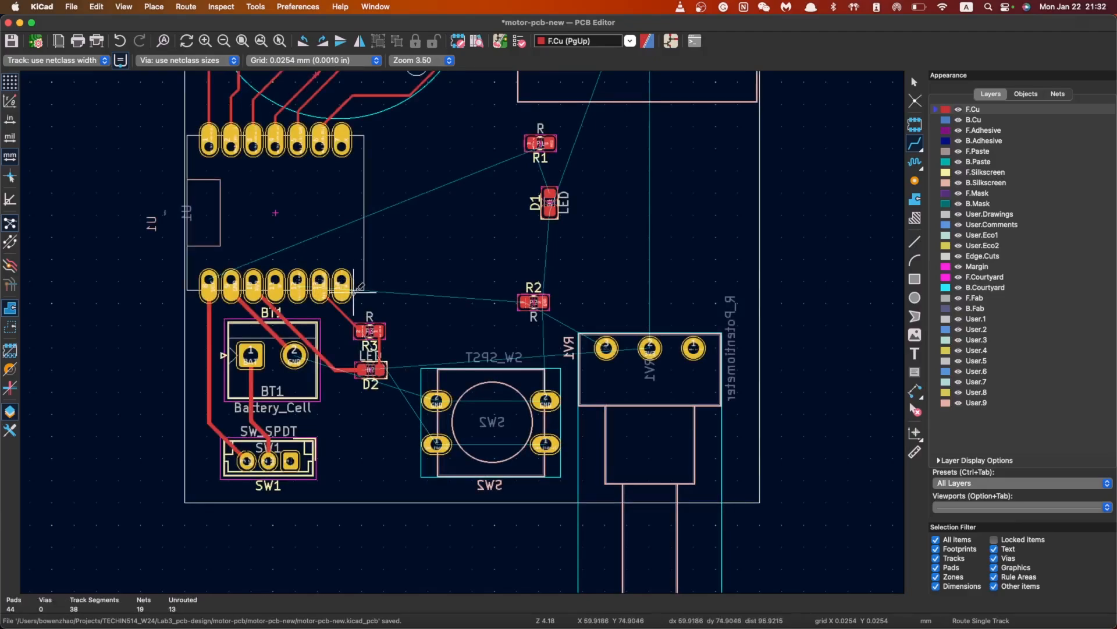
left_click(298, 279)
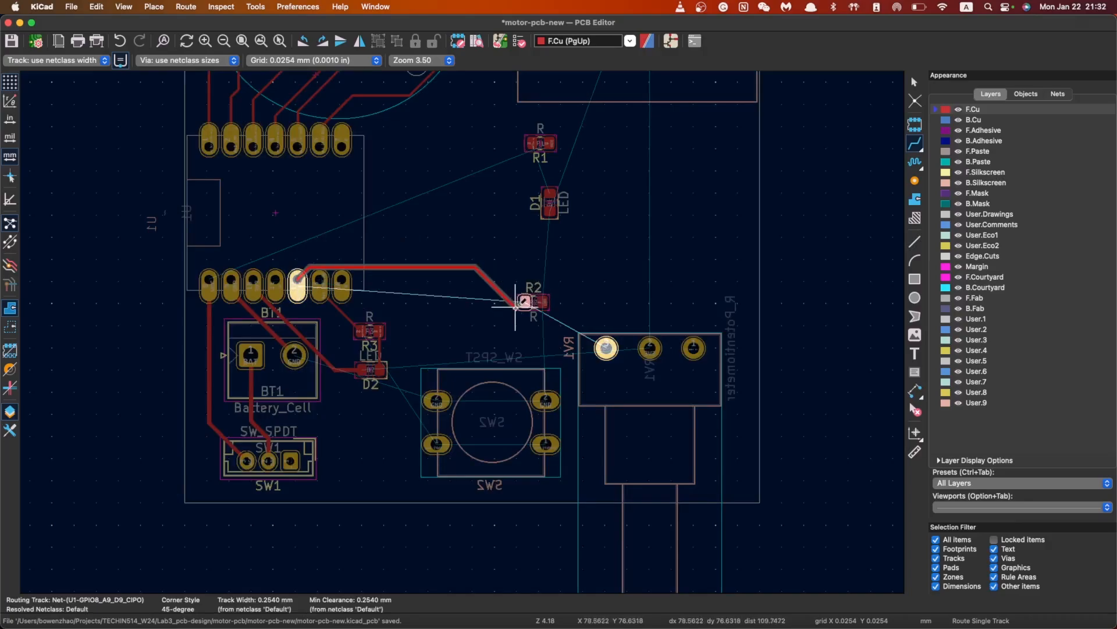
key("Escape")
key("Escape")
Rotate LED D1 horizontal and move it just above R2
left_click(550, 202)
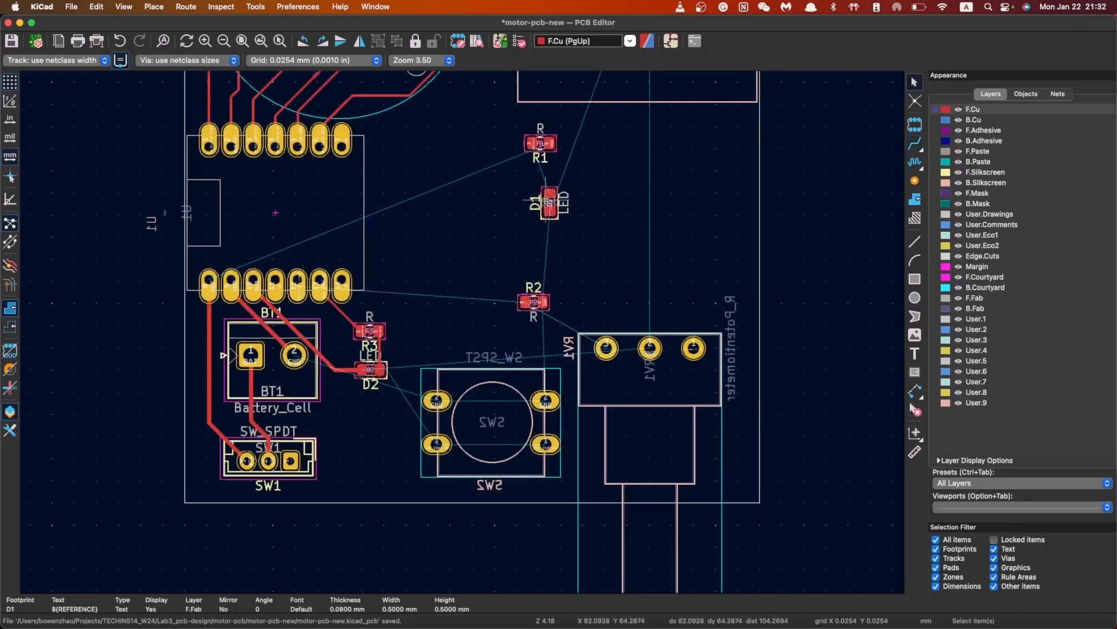
left_click(546, 199)
left_click(548, 205)
key("r")
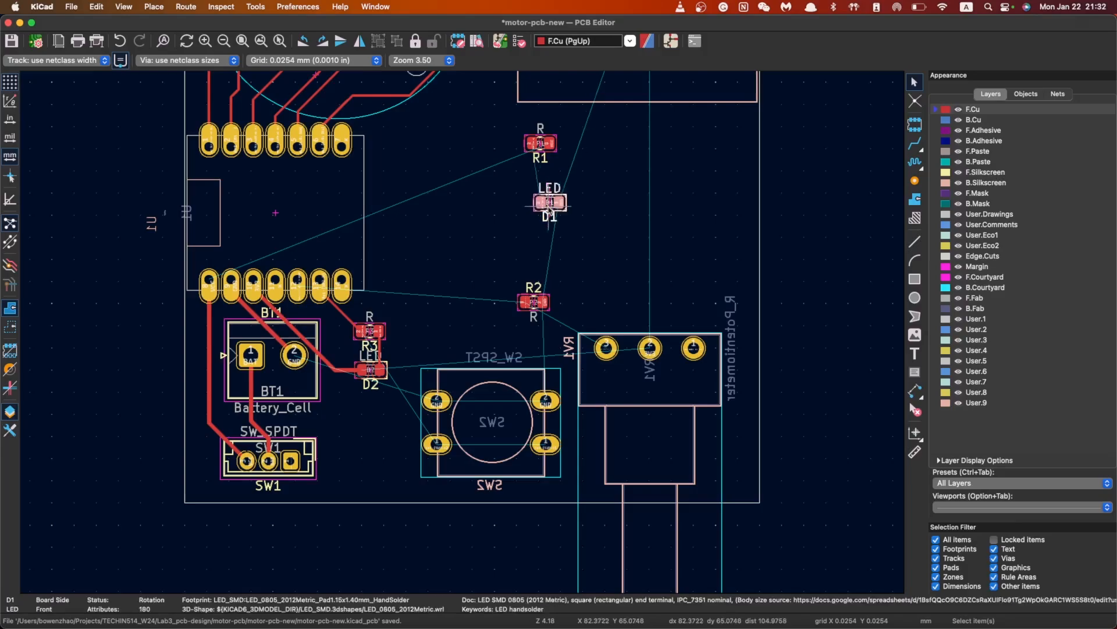
left_click_drag(550, 204, 534, 260)
Move resistor R1 down to sit directly above D1
left_click(540, 142)
key("r")
key("r")
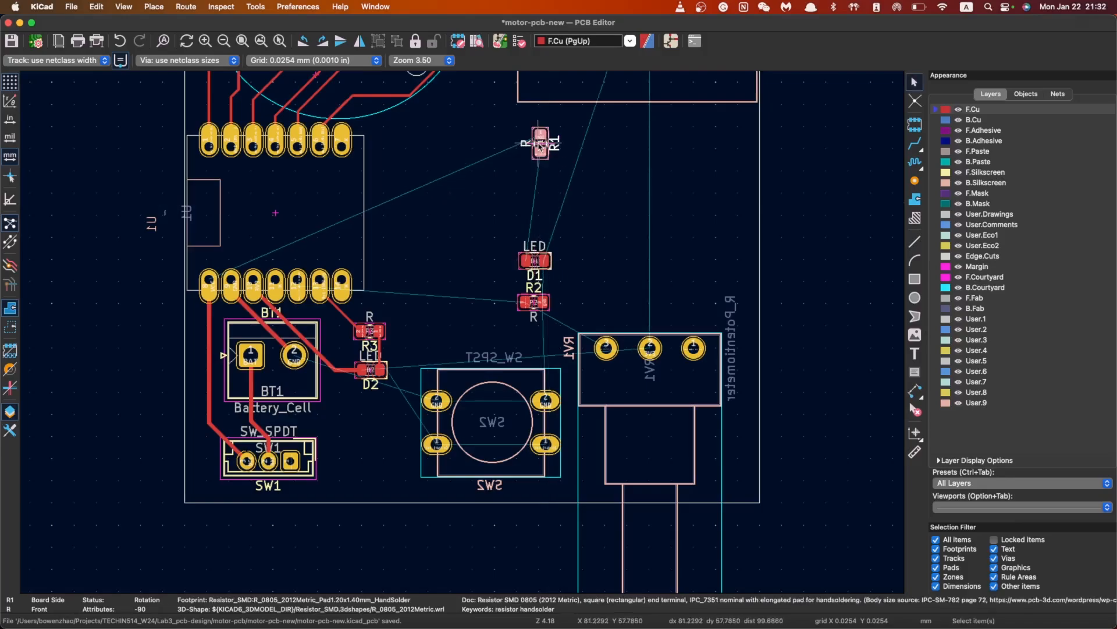
left_click_drag(540, 145, 535, 216)
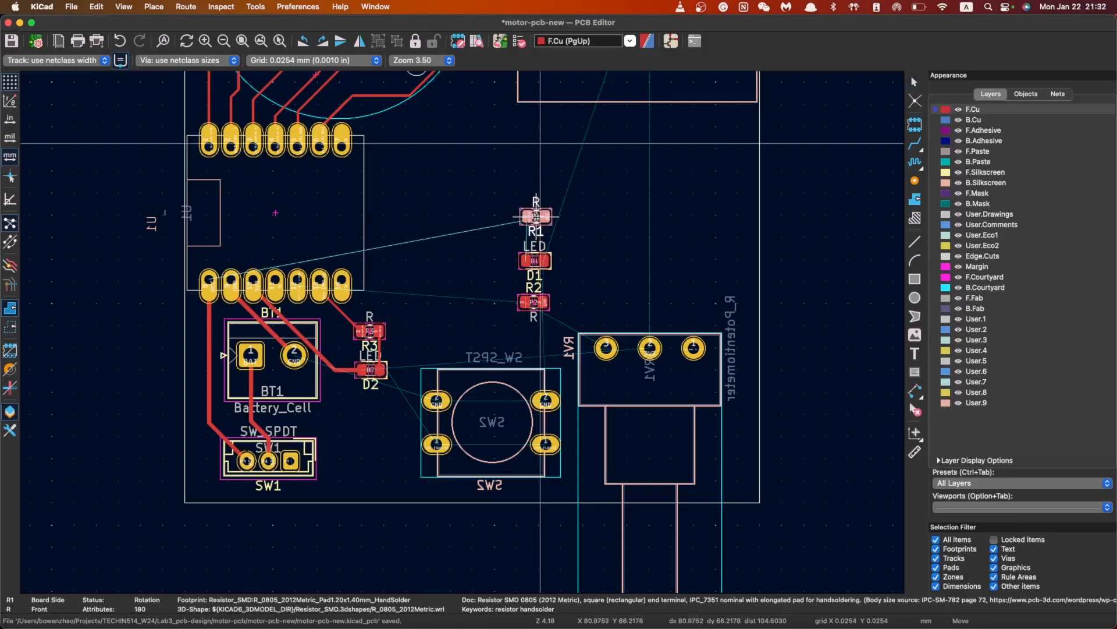
key("r")
key("r")
left_click_drag(533, 219, 534, 217)
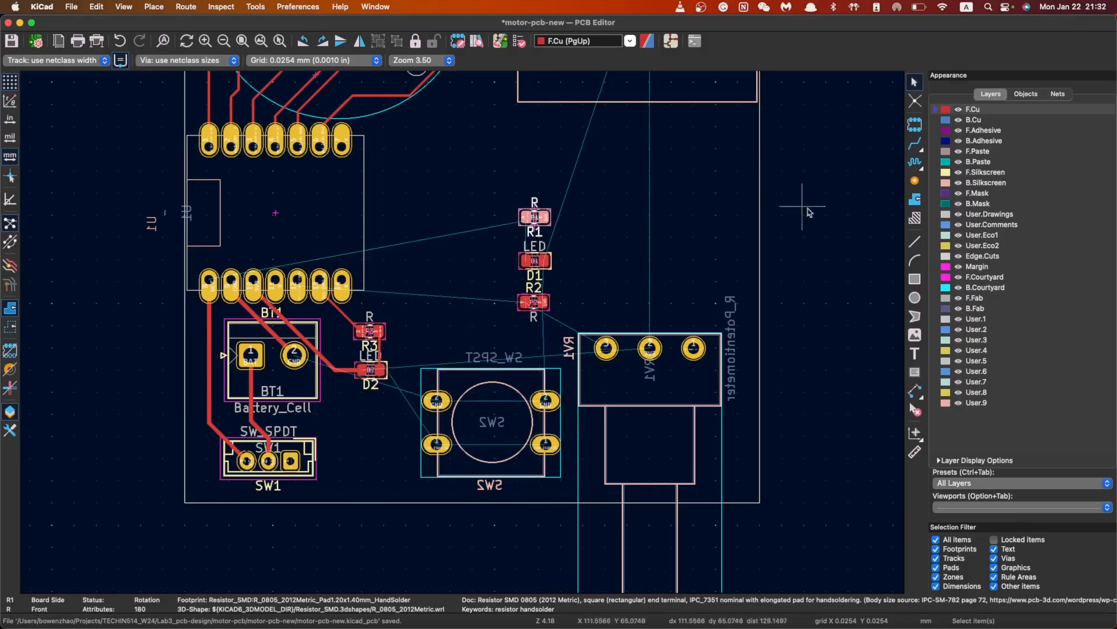
left_click(915, 144)
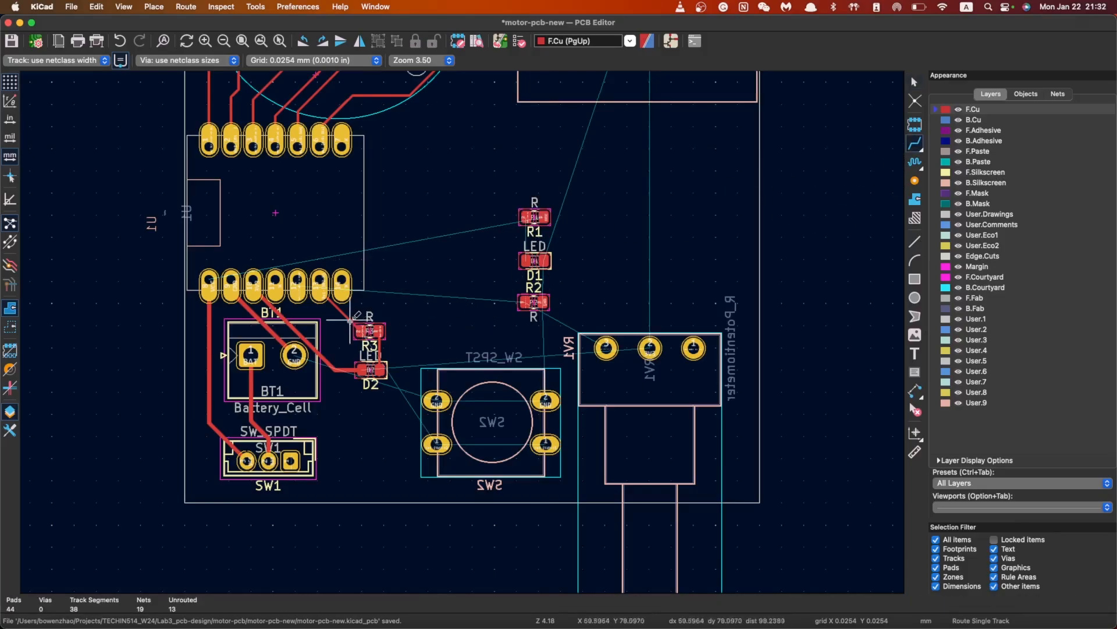
Route a track from R2's pad to the potentiometer pad, undoing a misrouted attempt
left_click(527, 302)
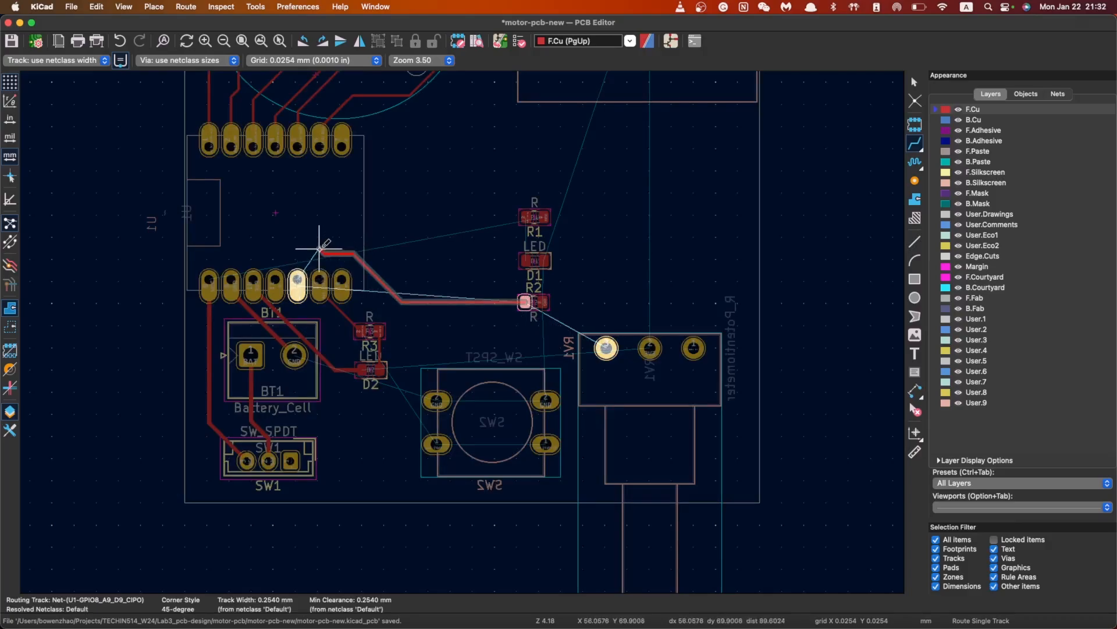
double_click(330, 252)
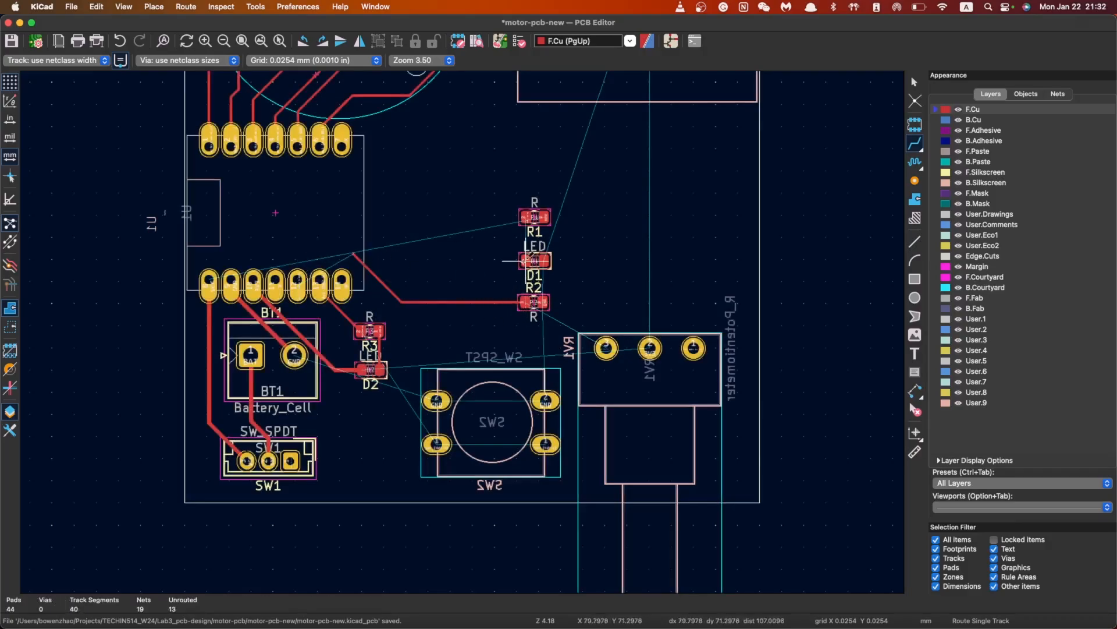
key("super+z")
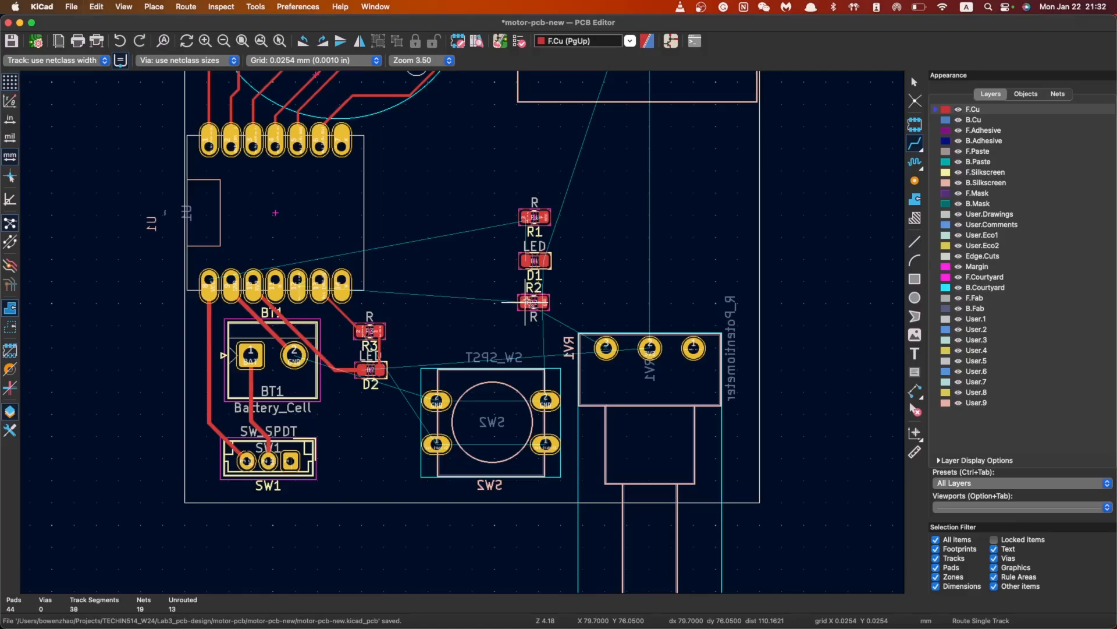
left_click(527, 301)
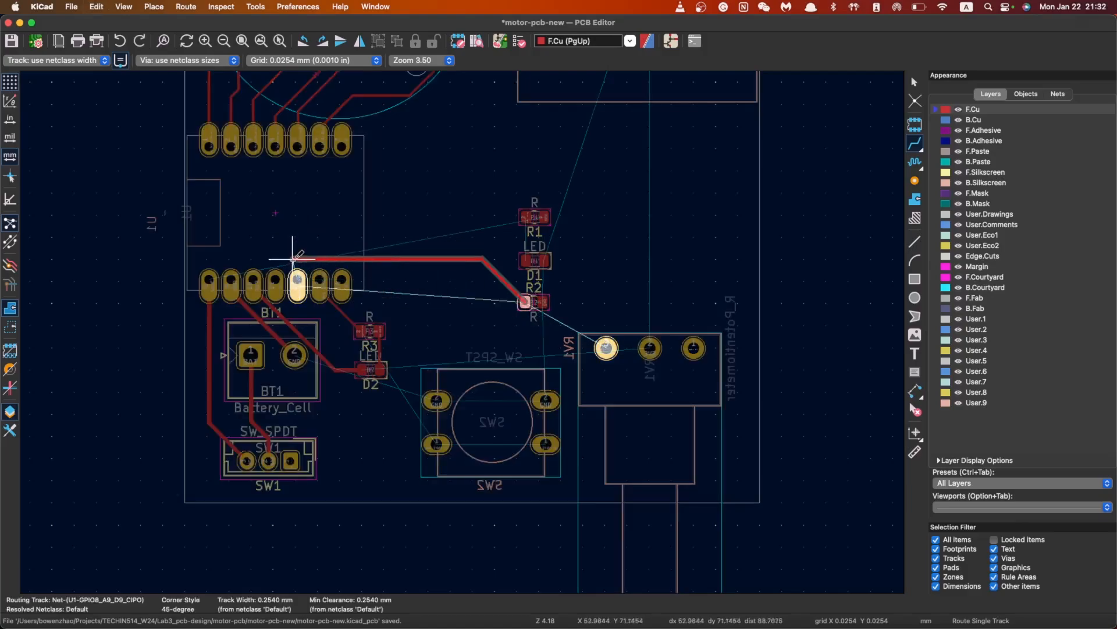
left_click(606, 348)
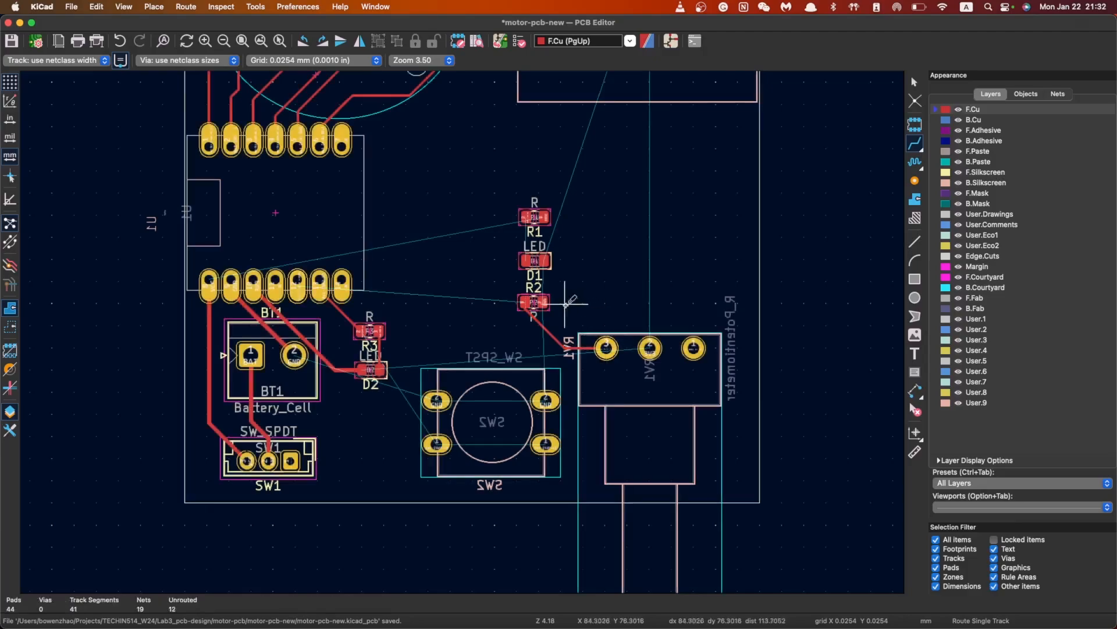
Route a track from R2 to a U1 pin
left_click(526, 302)
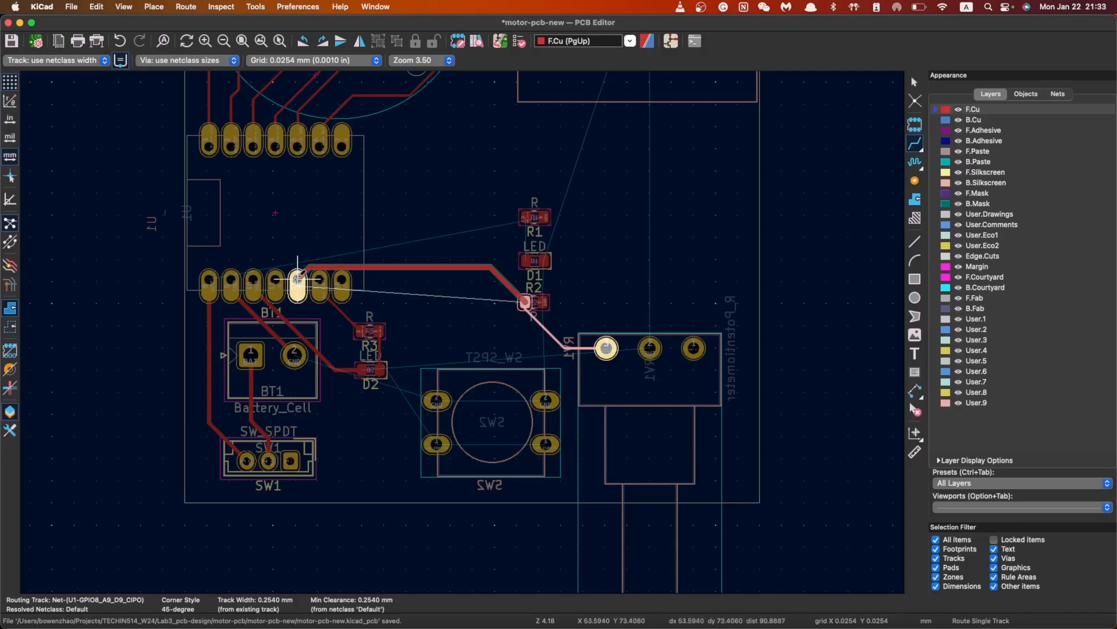
left_click(298, 279)
scroll(302, 281, "up", 10)
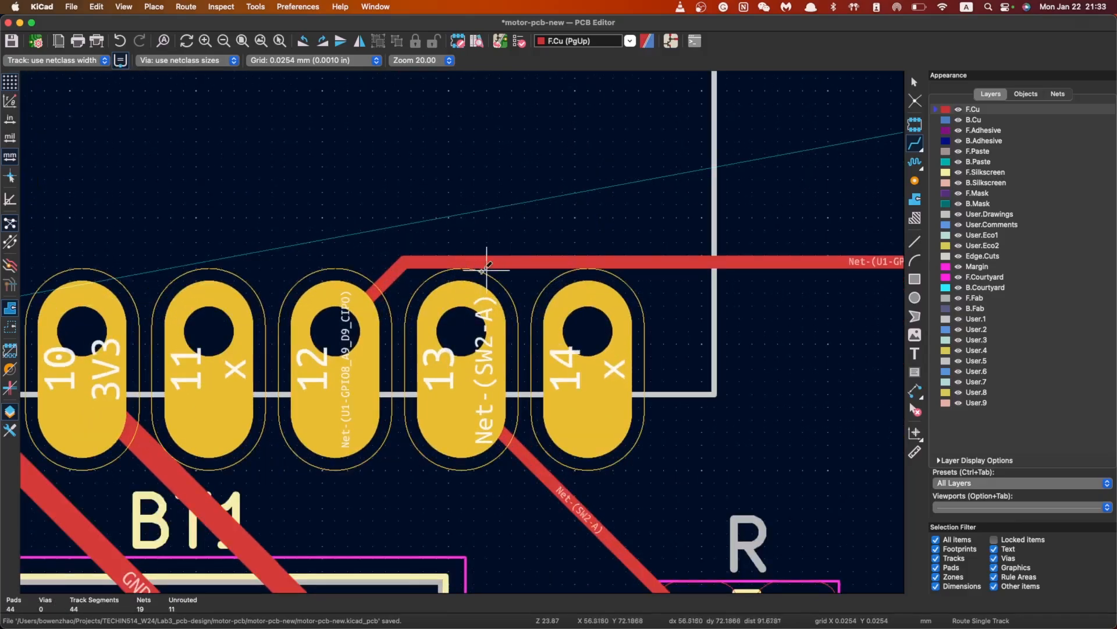
scroll(438, 261, "down", 8)
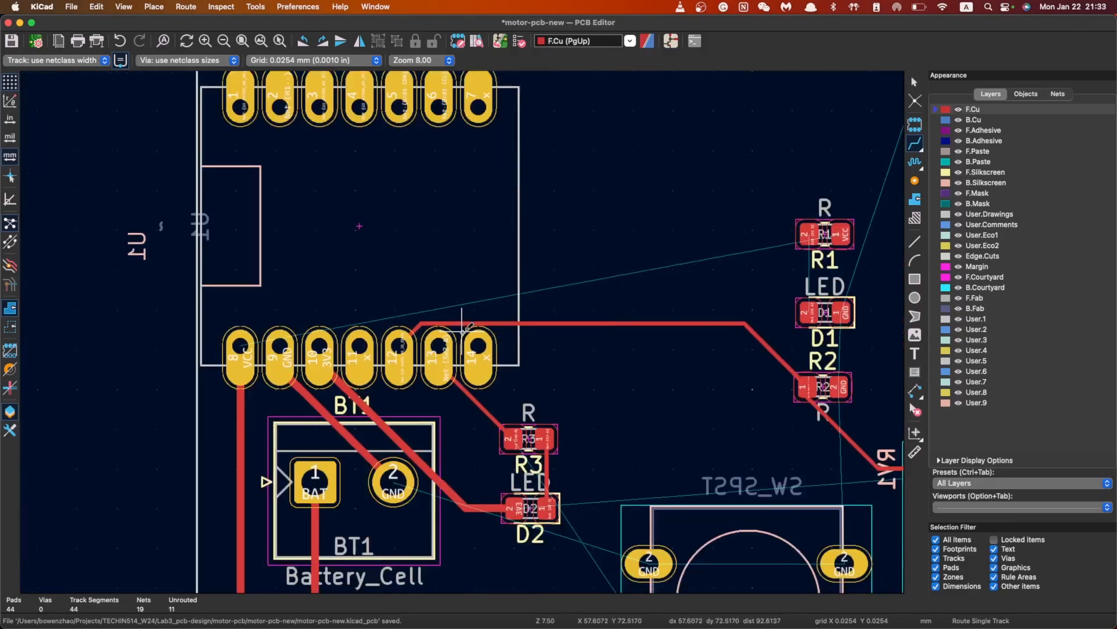
scroll(463, 332, "up", 2)
scroll(464, 331, "up", 2)
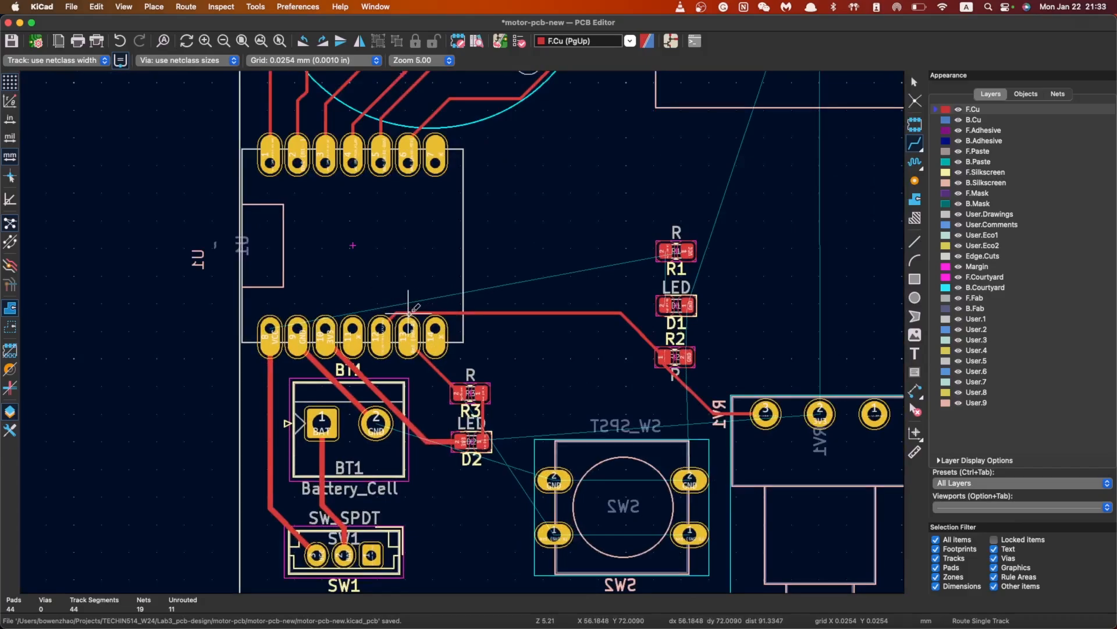
scroll(408, 313, "up", 1)
scroll(473, 343, "down", 1)
scroll(554, 326, "down", 1)
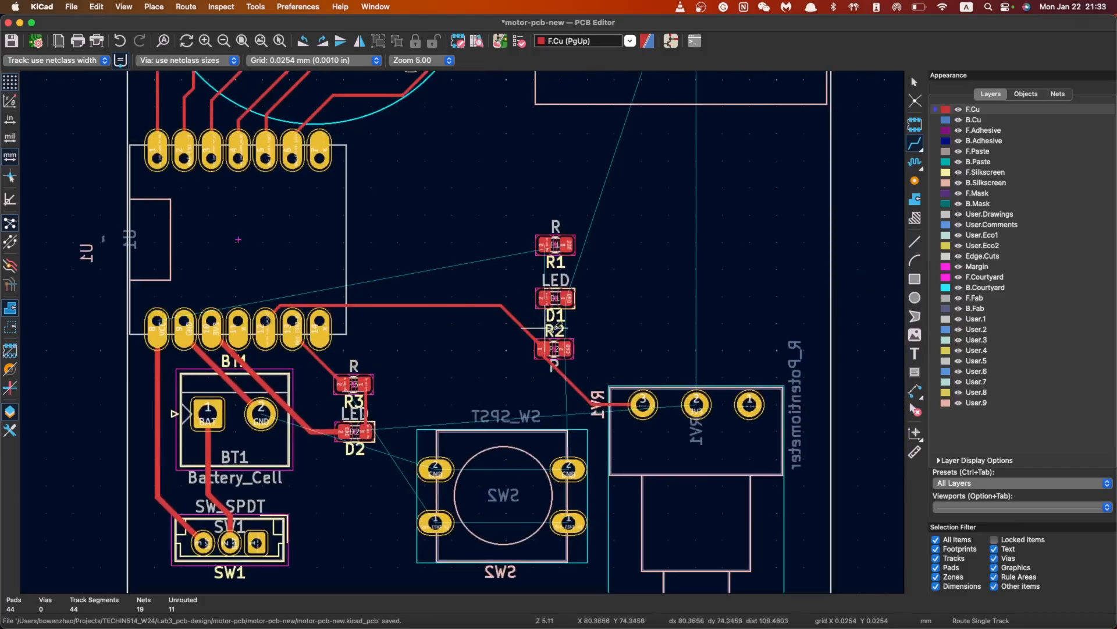
Delete the R2–U1 track and reroute it from R2's pad to U1's header pad
key("Delete")
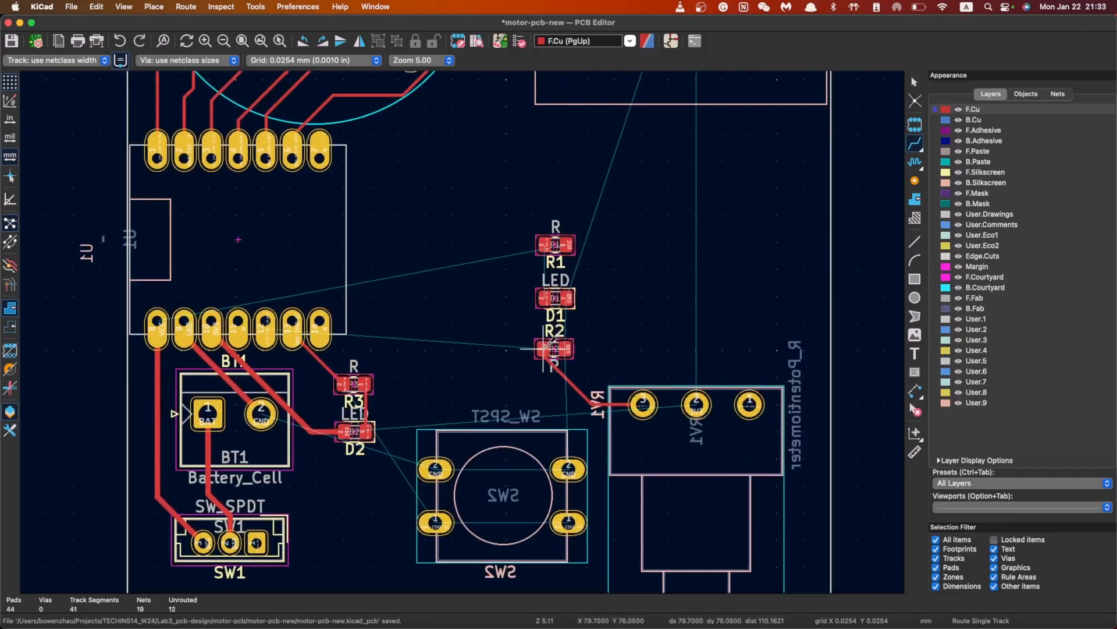
left_click(543, 348)
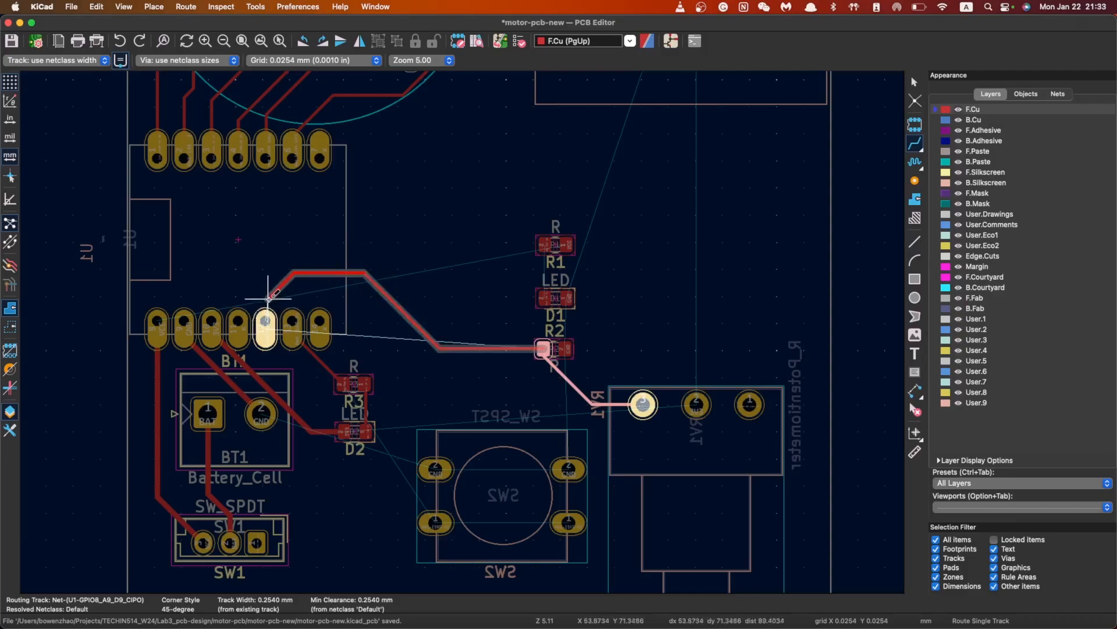
left_click(267, 318)
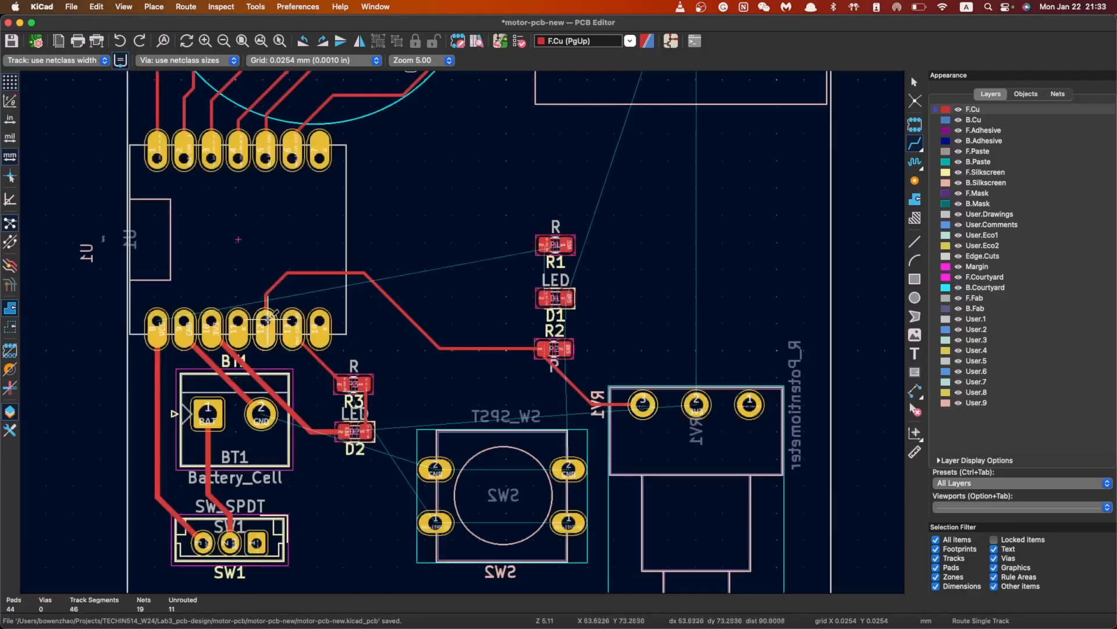
left_click(320, 321)
key("Escape")
left_click(291, 321)
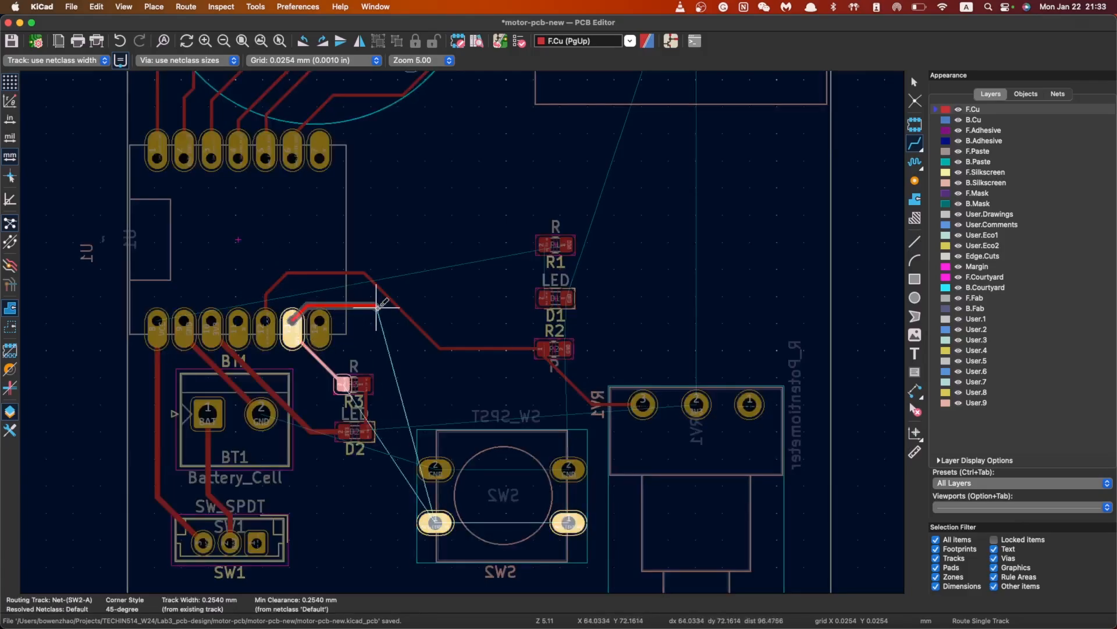
key("Escape")
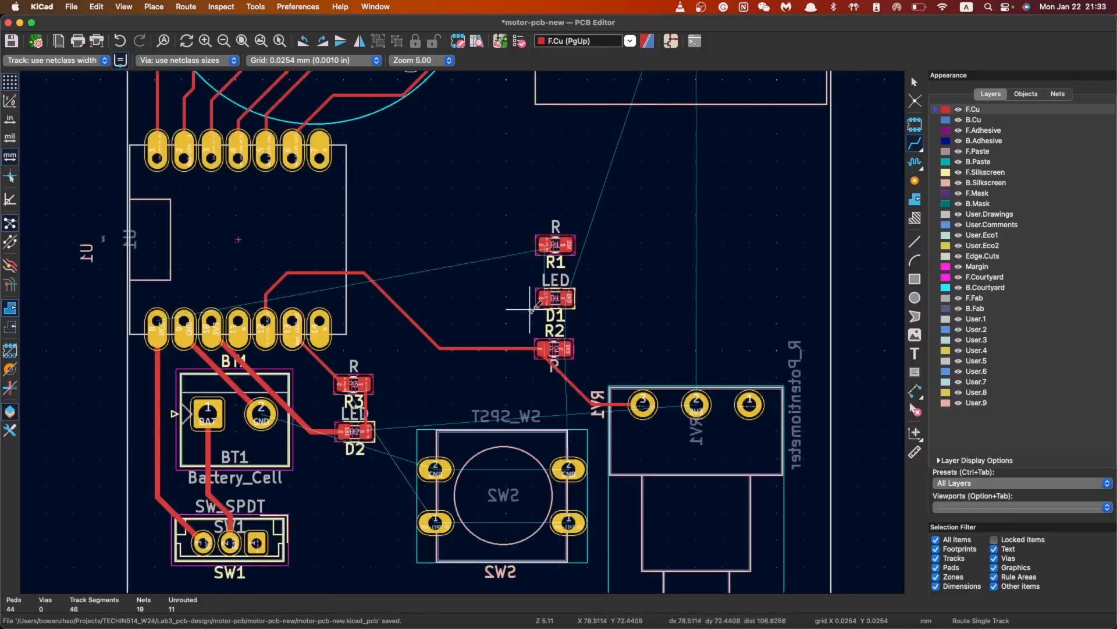
Route GND from D1 to R2's pad, then a track from R1's left pad to D1
left_click(573, 297)
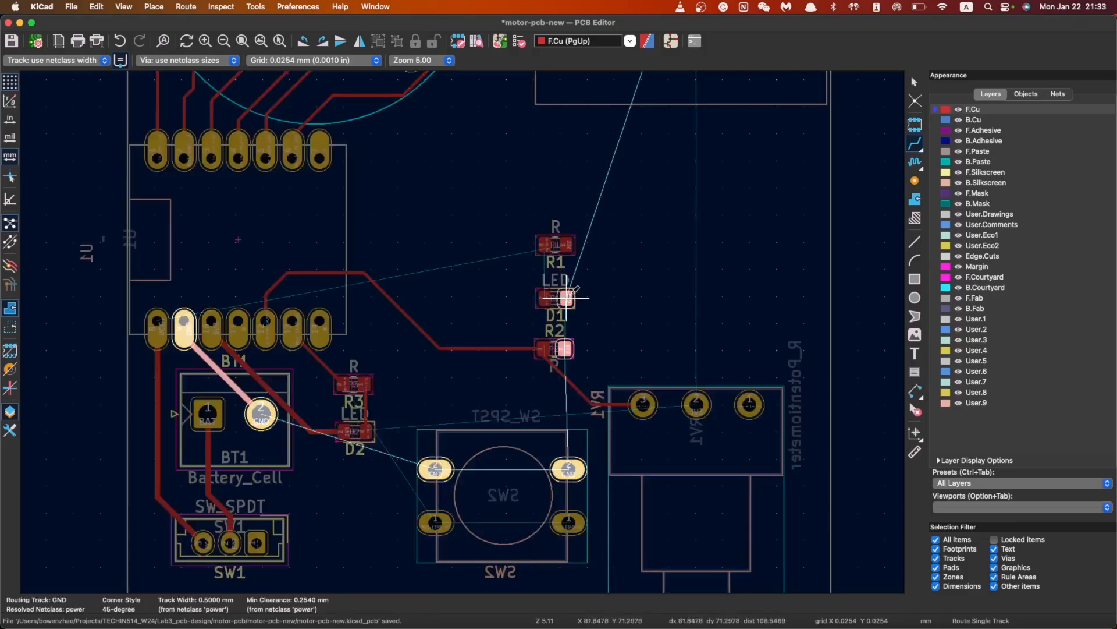
left_click(573, 348)
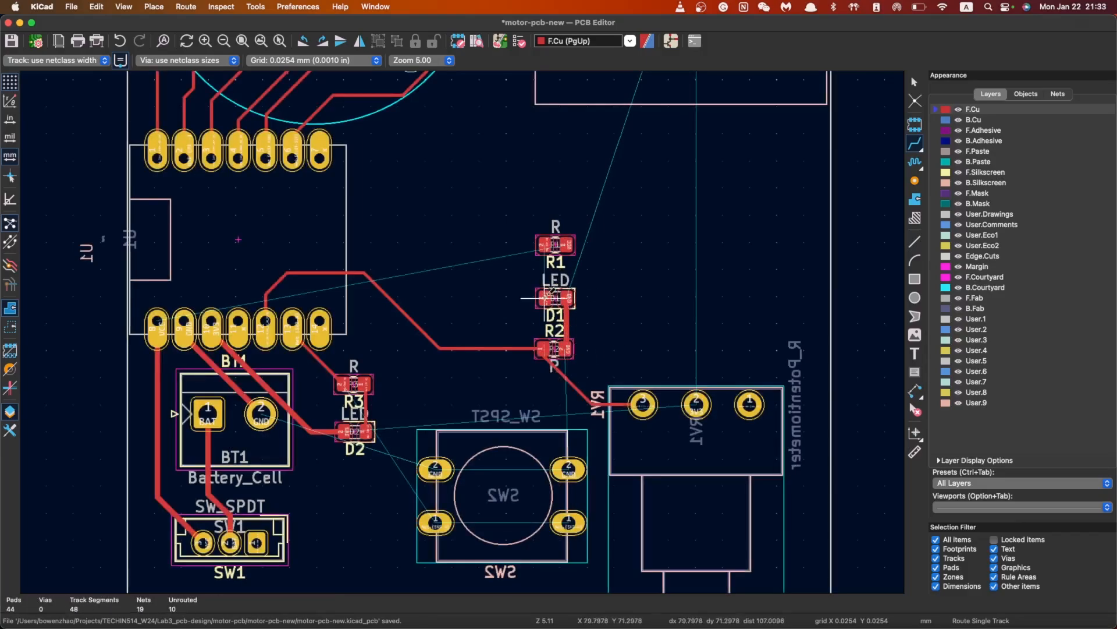
left_click(558, 241)
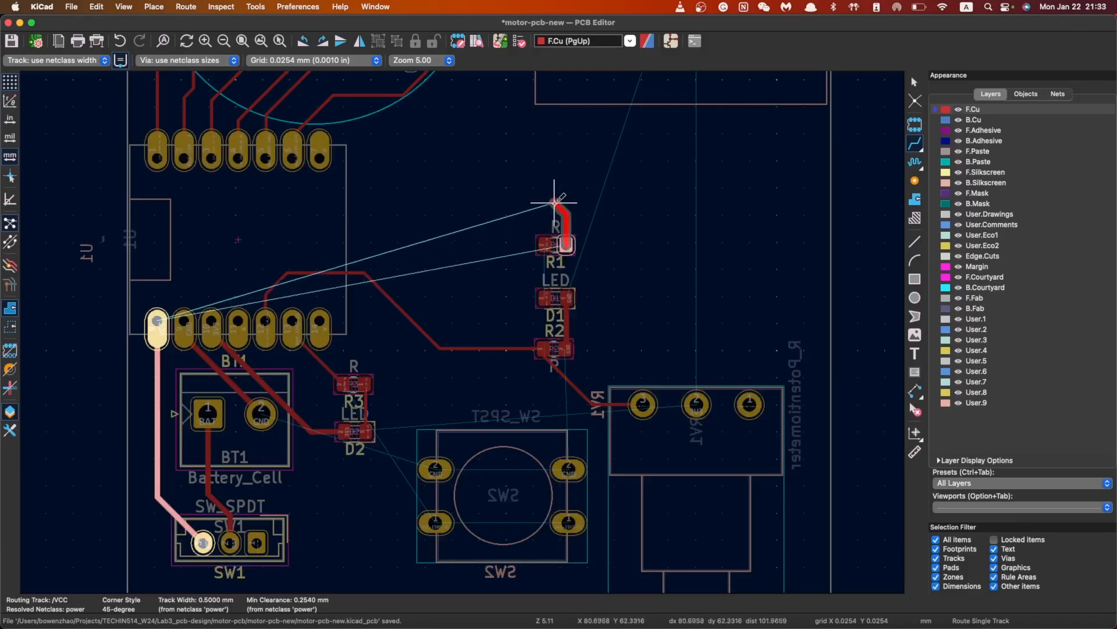
key("Escape")
left_click(546, 244)
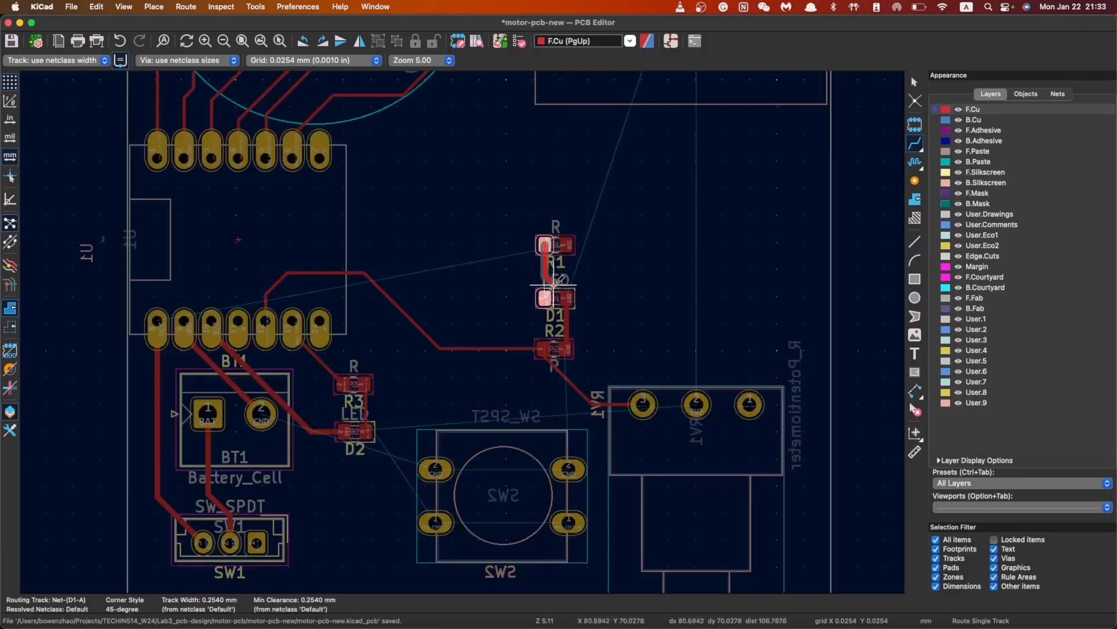
key("Escape")
key("Escape")
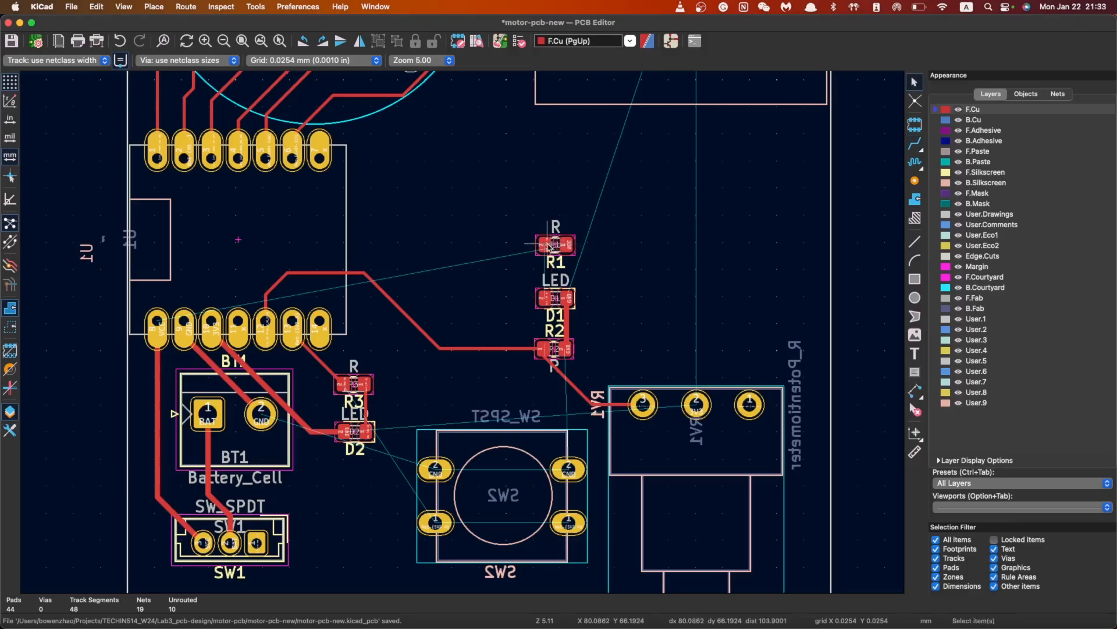
left_click(550, 245)
key("Escape")
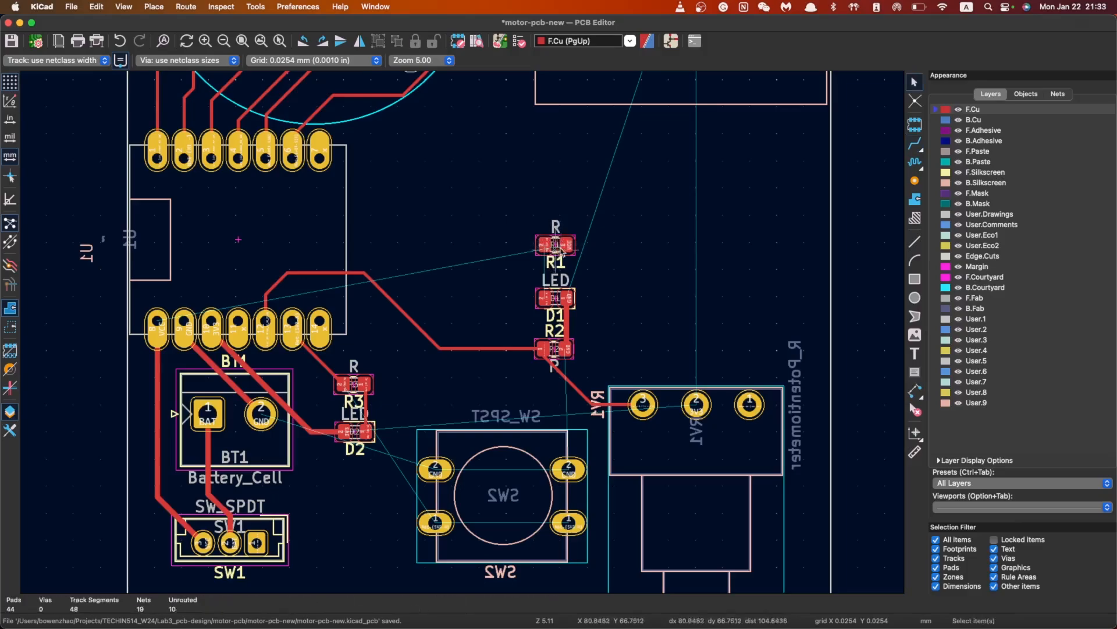
left_click(916, 141)
left_click(546, 245)
left_click(545, 298)
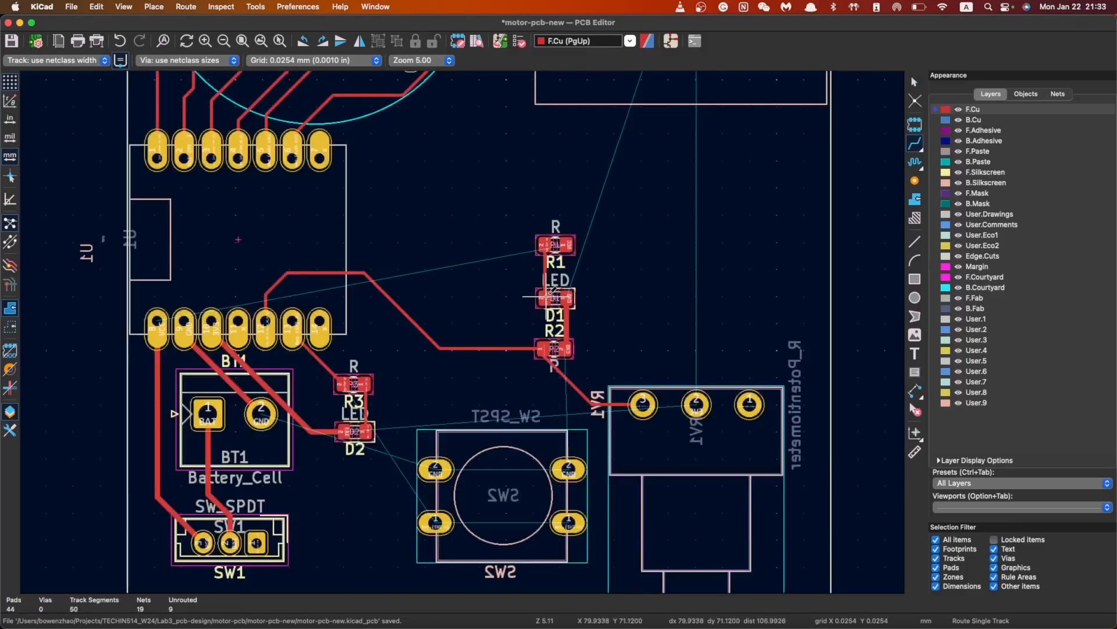
Route a VCC track from R1's right pad to the U1 header pin
left_click(566, 244)
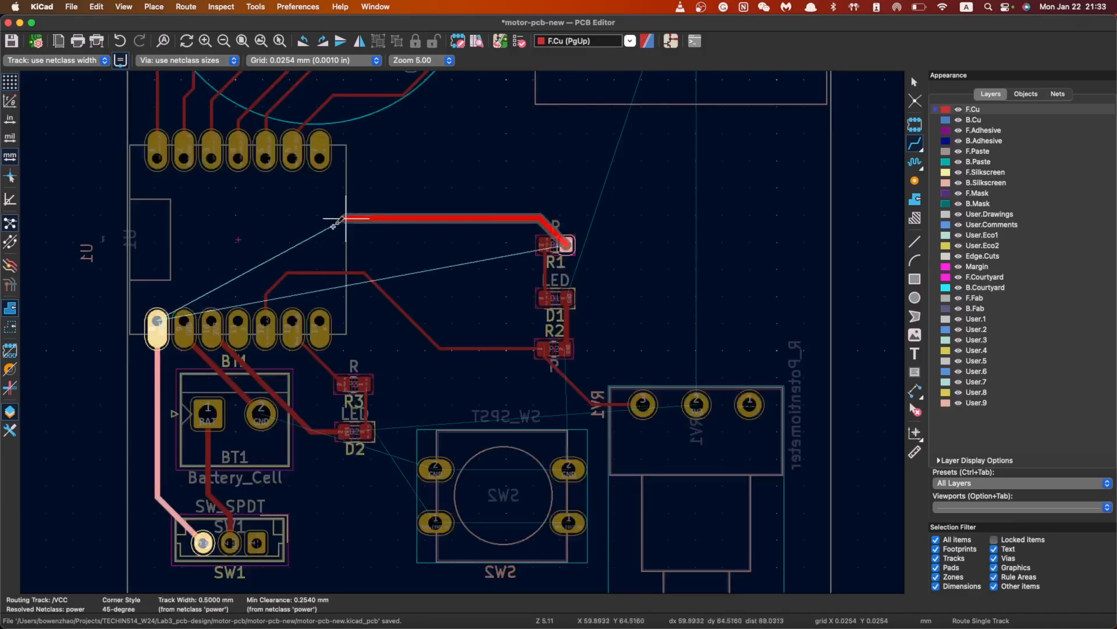
left_click(157, 320)
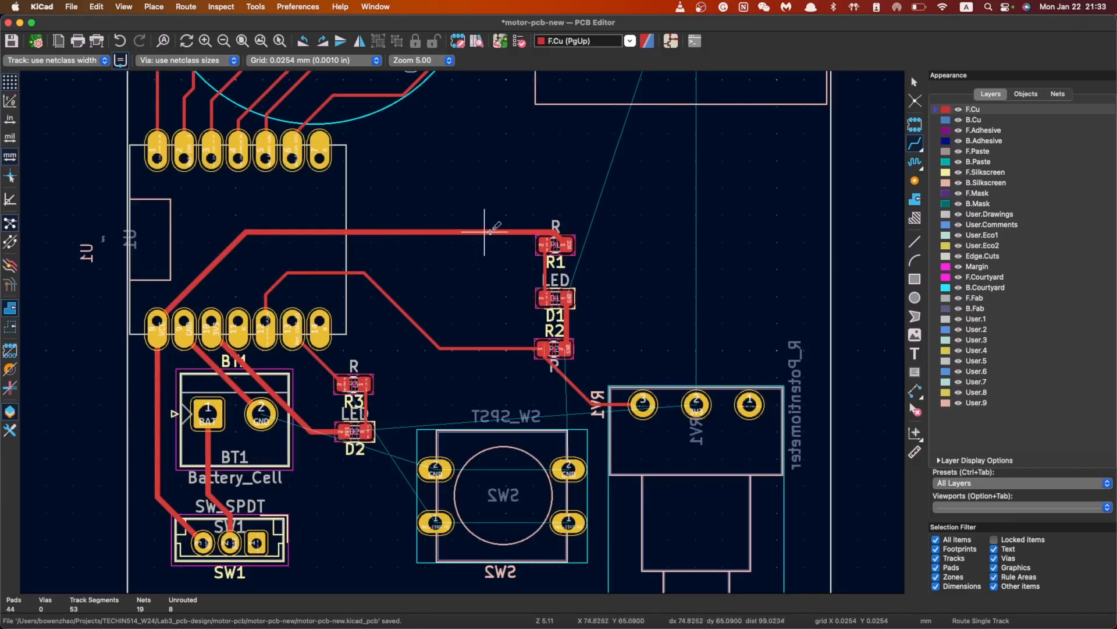
scroll(532, 228, "down", 1)
scroll(490, 353, "up", 1)
scroll(466, 326, "down", 1)
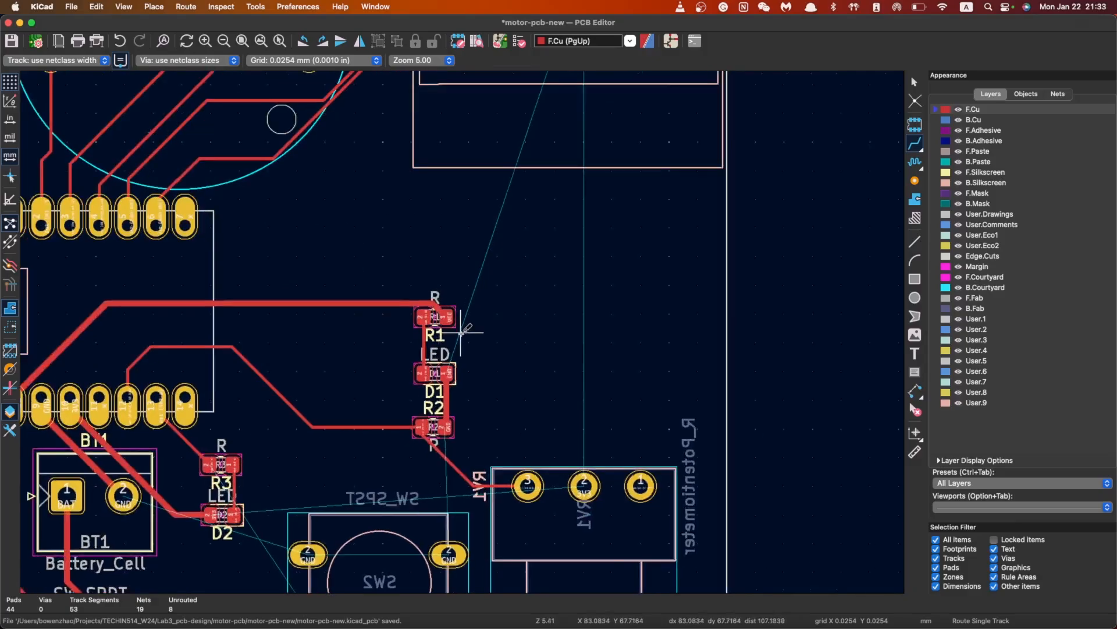
scroll(465, 326, "up", 4)
Delete the three old SCL track segments at the Brd1 display
scroll(464, 328, "down", 4)
scroll(468, 326, "down", 4)
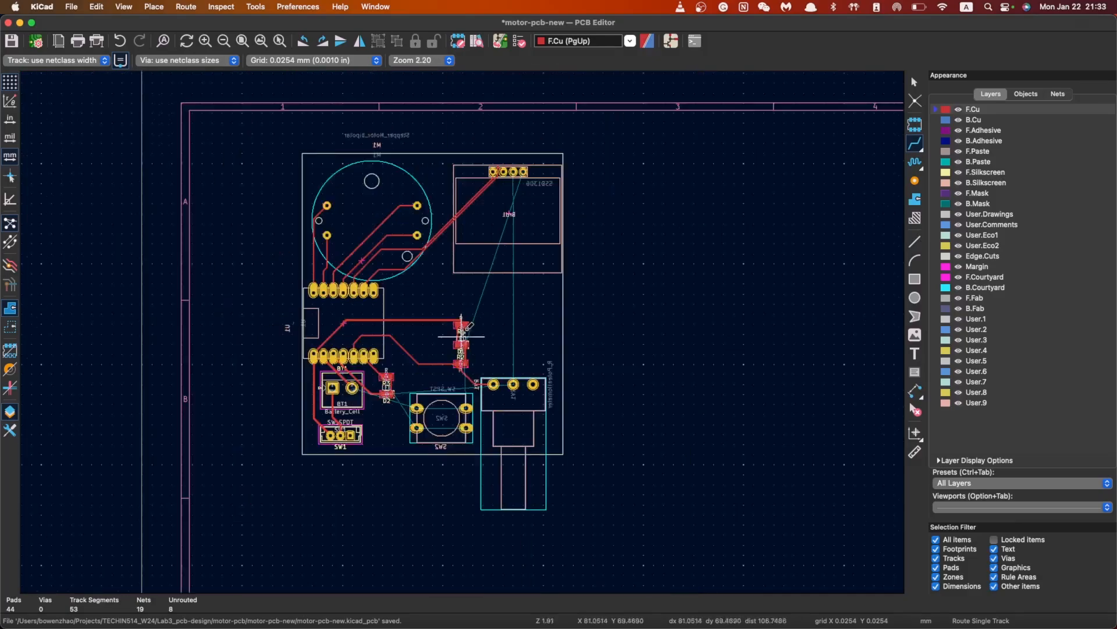
scroll(466, 331, "up", 6)
scroll(447, 342, "down", 4)
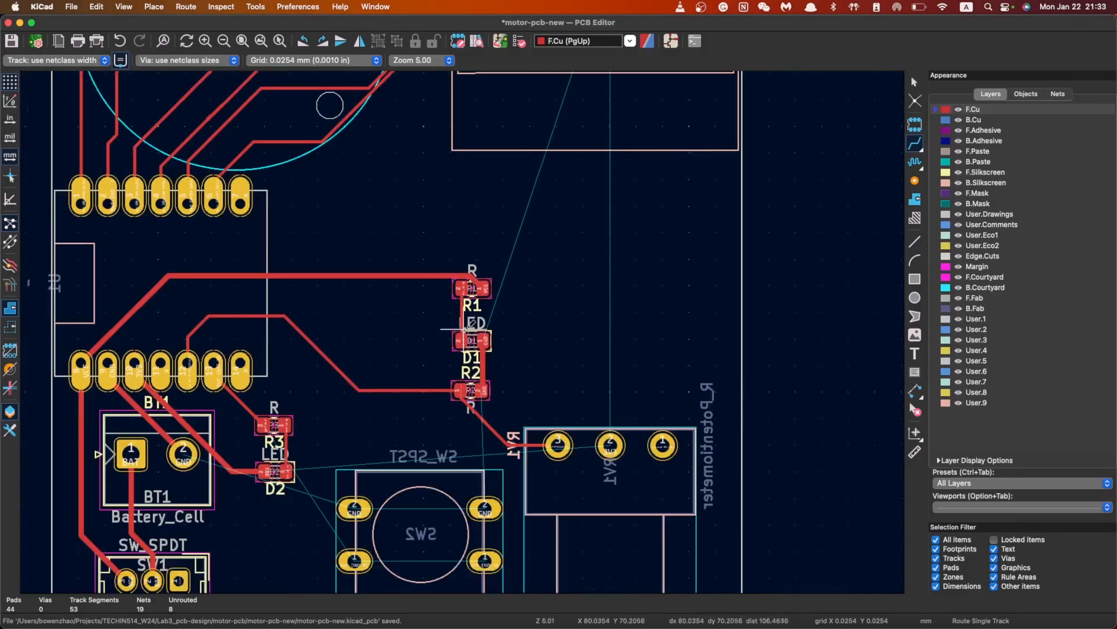
scroll(460, 332, "up", 2)
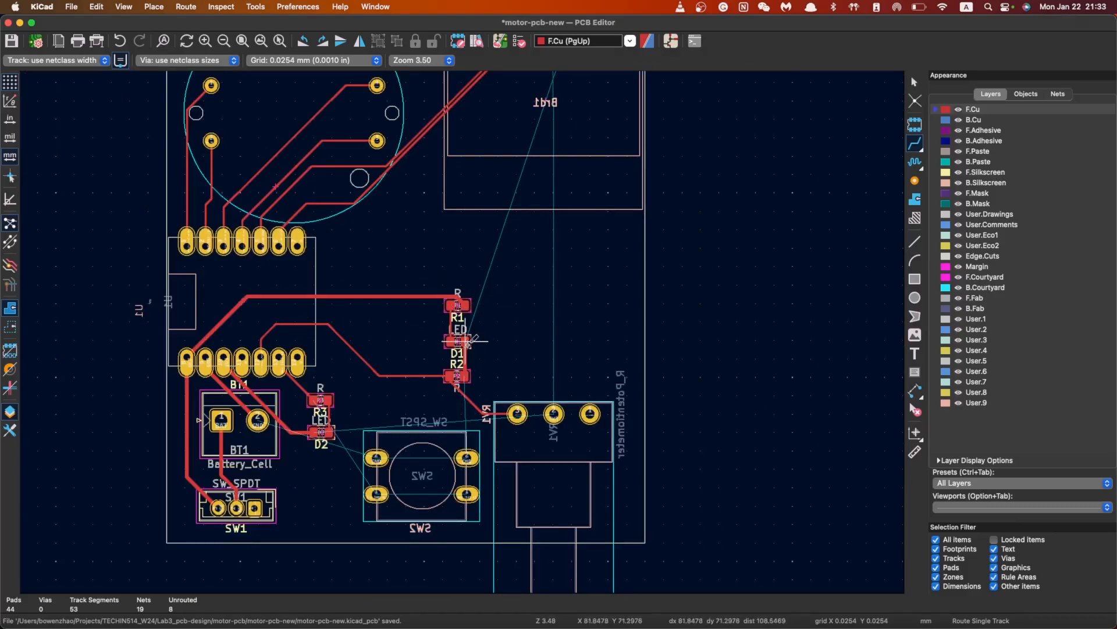
scroll(493, 335, "down", 1)
scroll(541, 178, "up", 3)
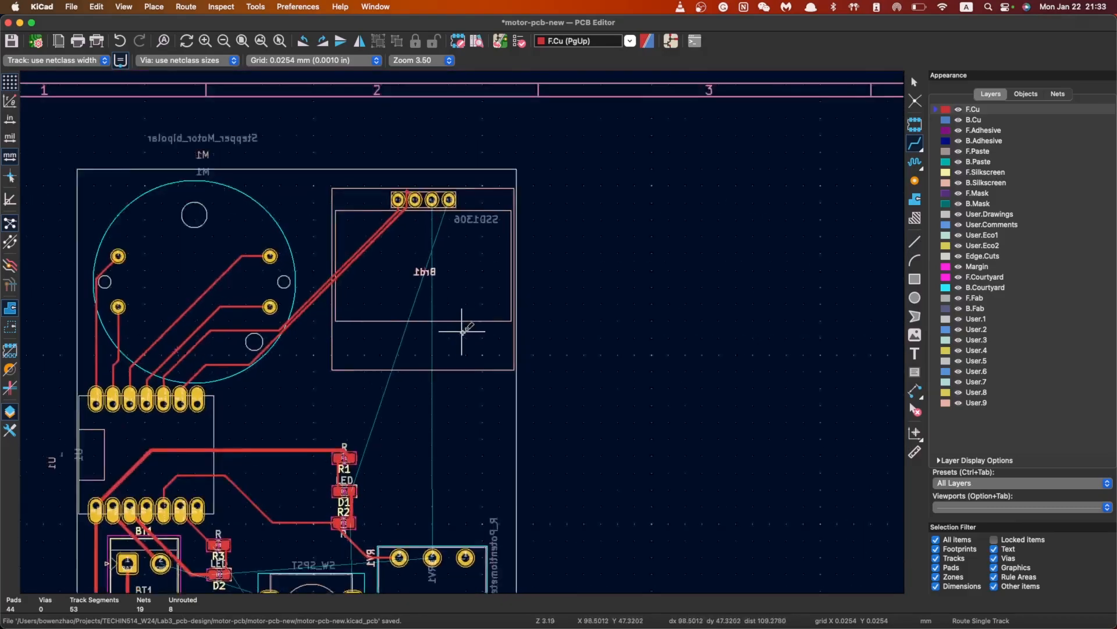
key("Escape")
scroll(403, 160, "up", 6)
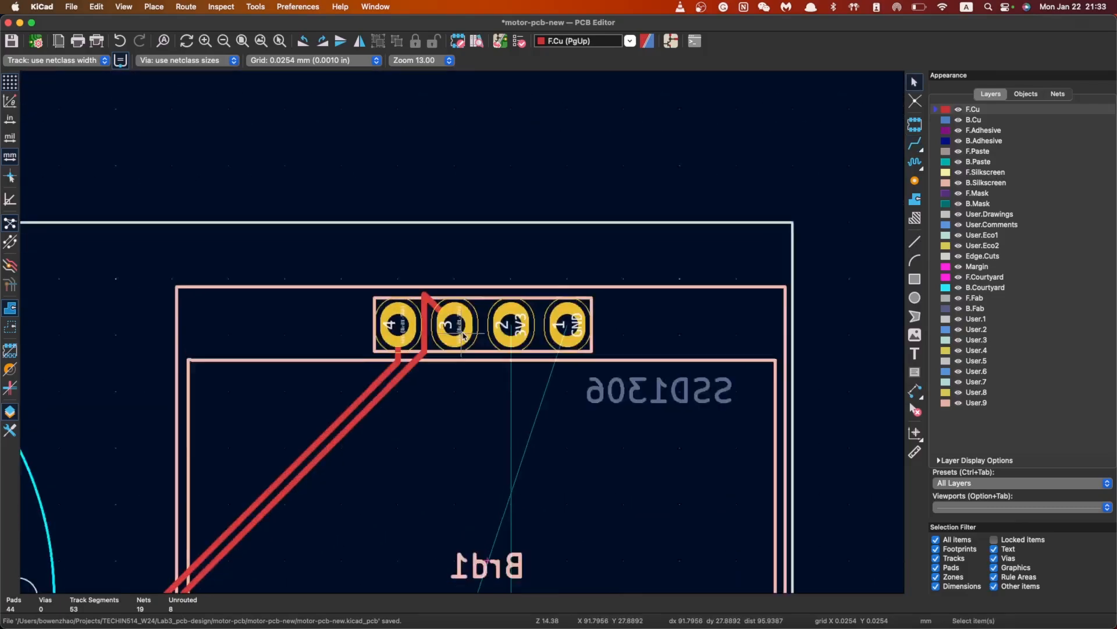
left_click(401, 268)
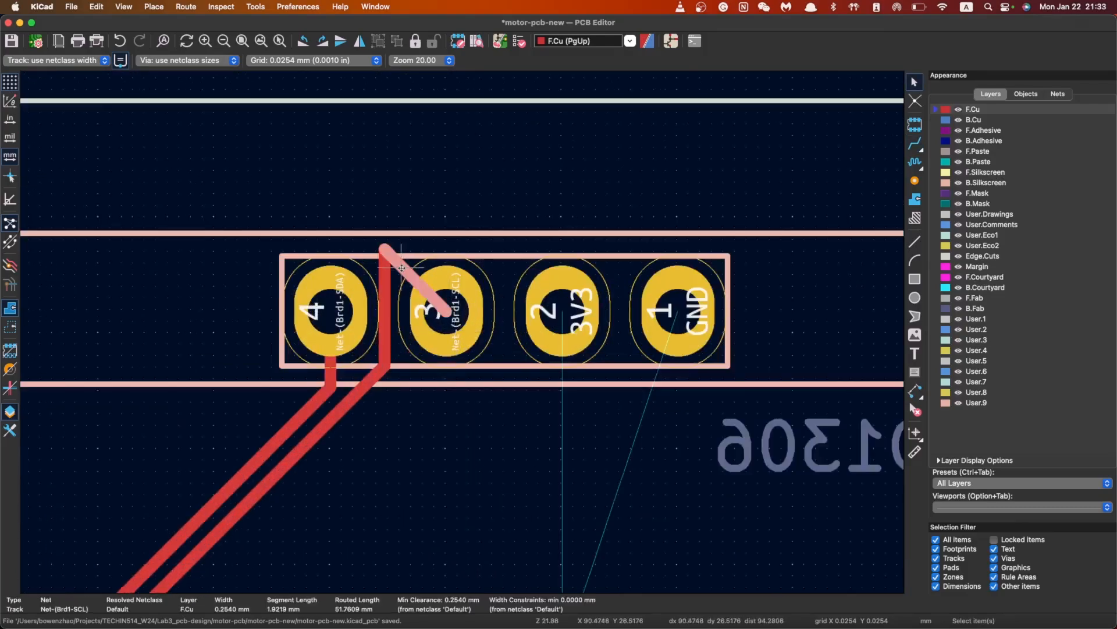
key("Delete")
left_click(386, 318)
key("Delete")
left_click(384, 380)
scroll(393, 397, "down", 5)
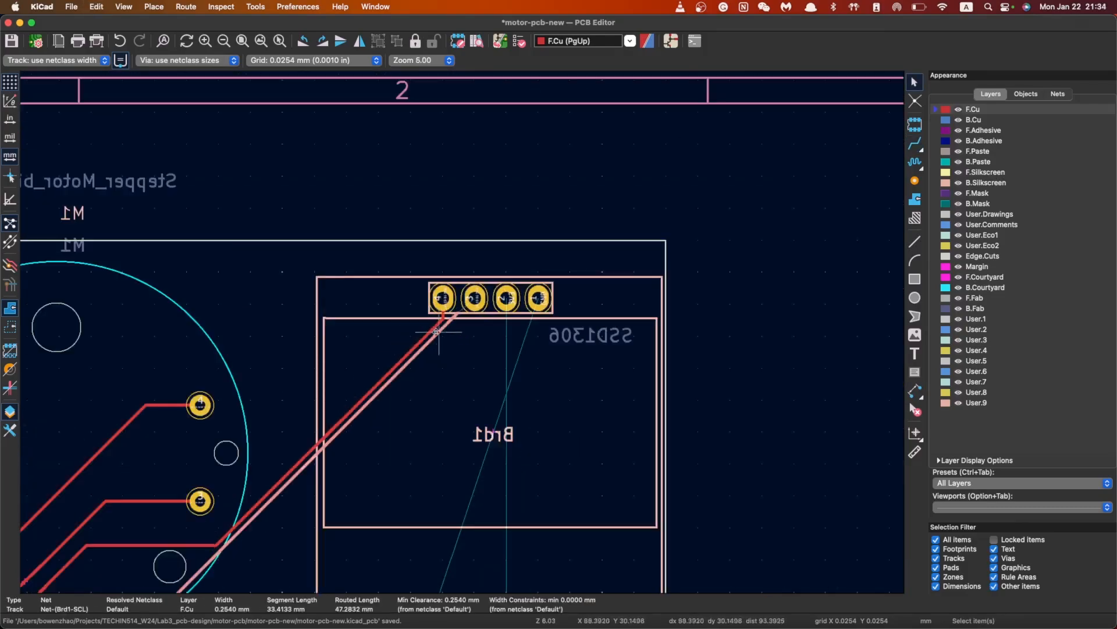
scroll(437, 332, "down", 1)
key("Delete")
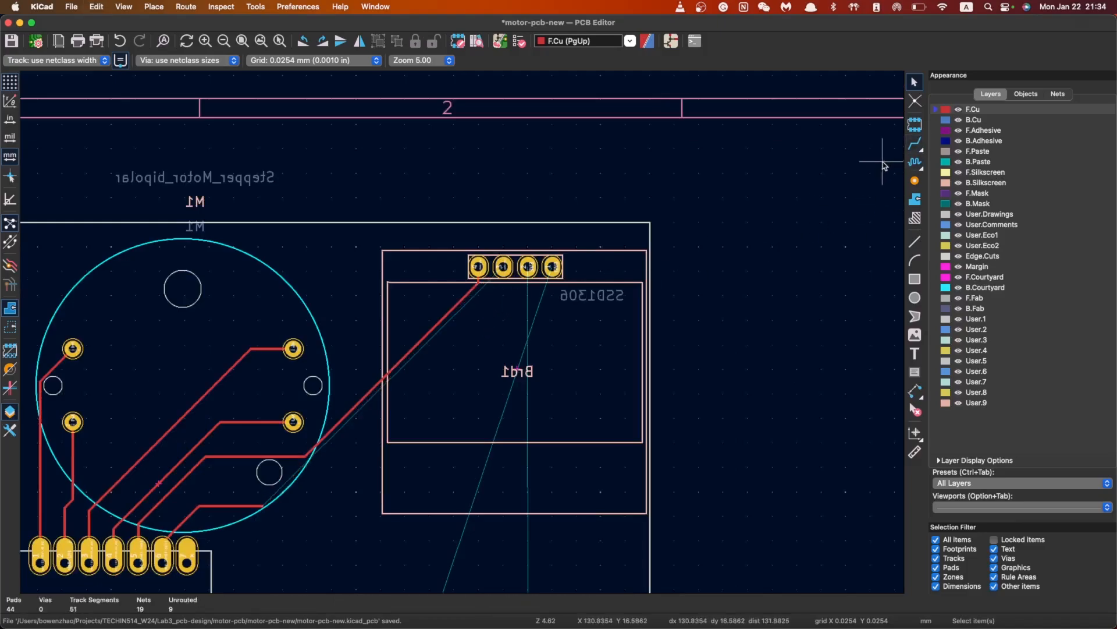
Route a new SCL track from the Brd1 pad to the U1 header pin
left_click(915, 145)
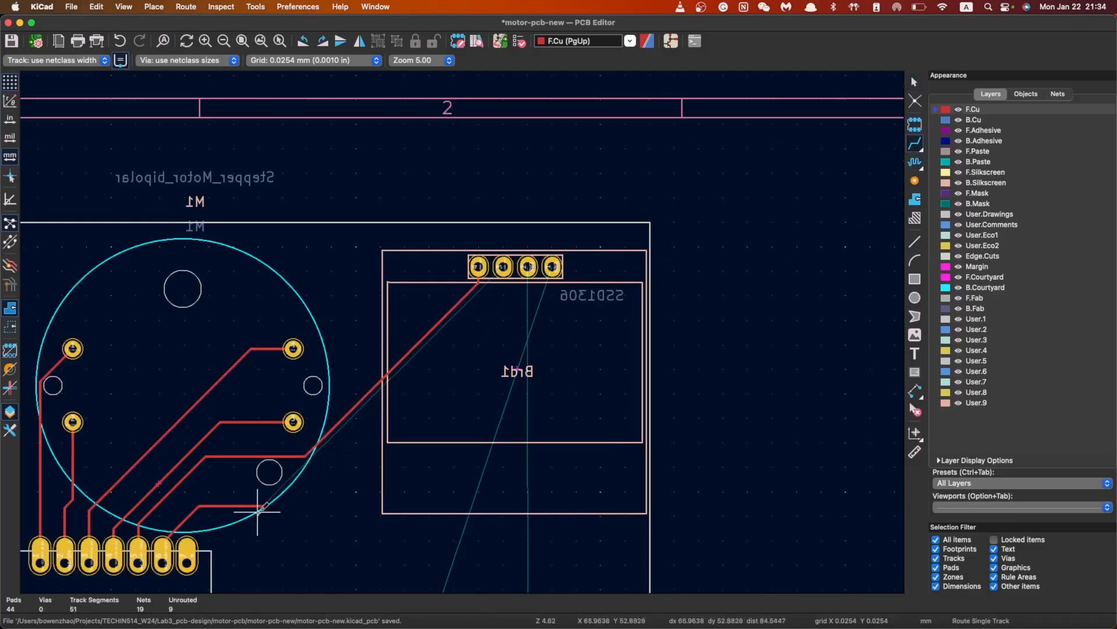
left_click(504, 267)
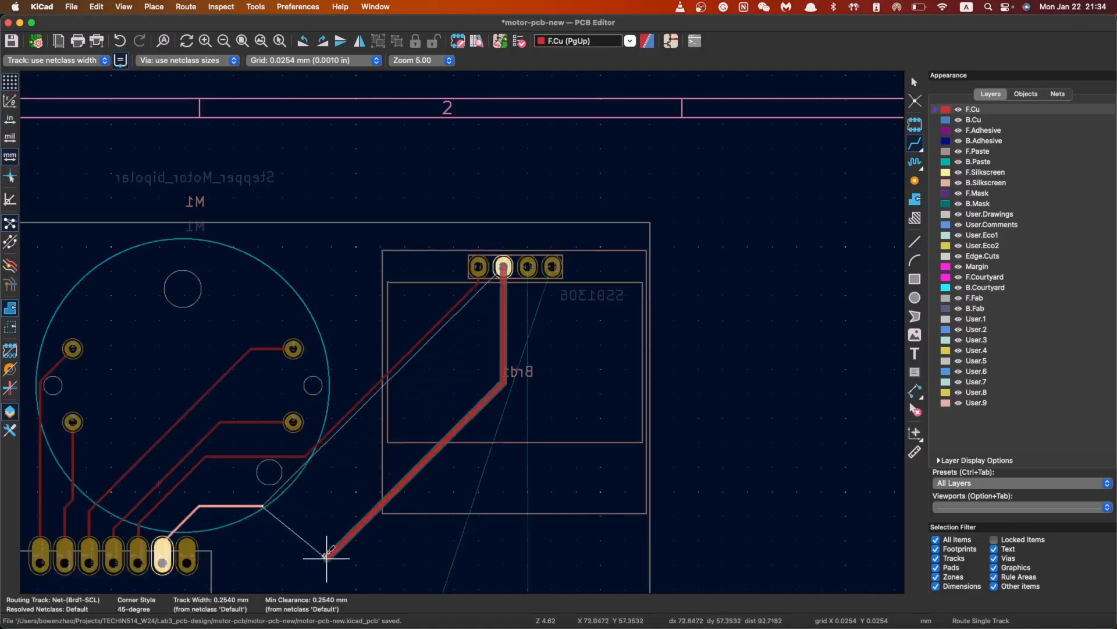
left_click(263, 505)
key("Escape")
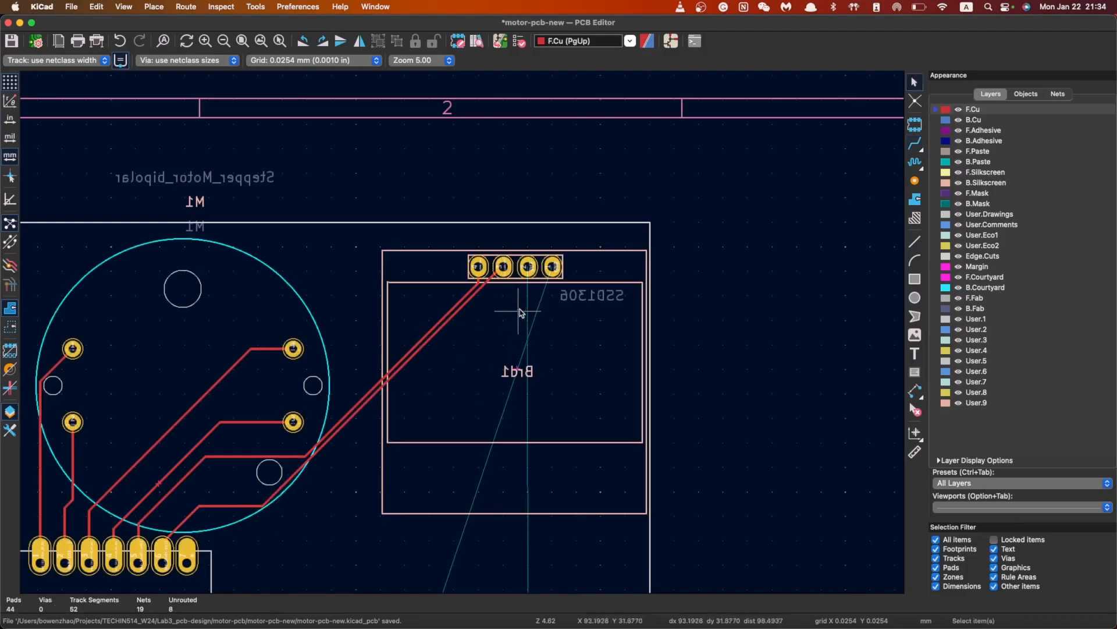
Begin a 3V3 track from the Brd1 display
left_click(915, 142)
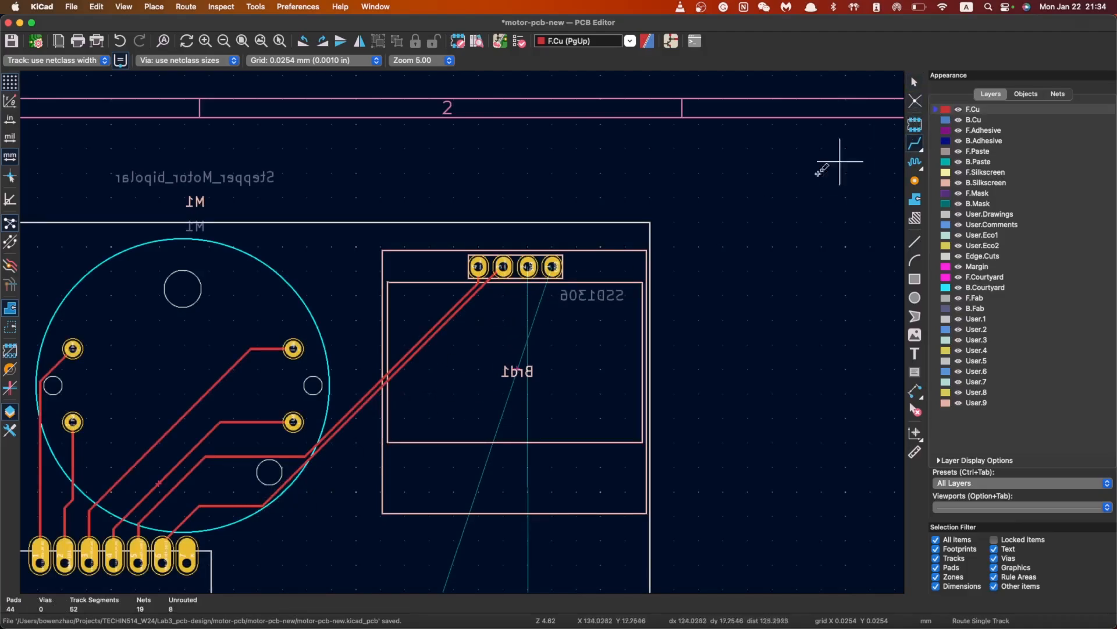
scroll(537, 317, "down", 3)
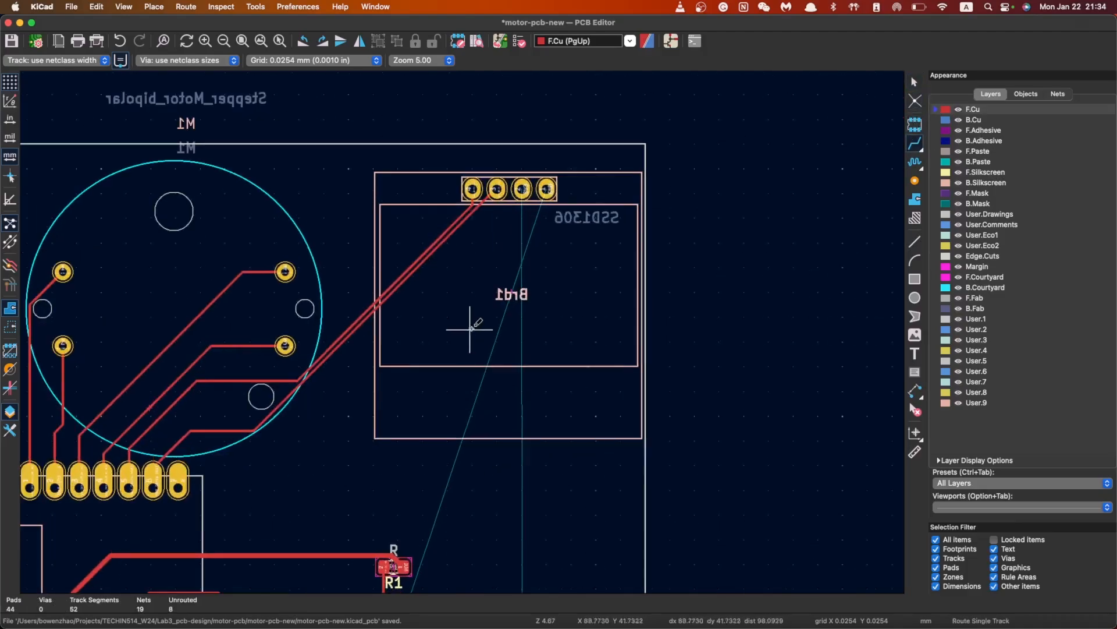
left_click(522, 188)
Finish the 3V3 track on the potentiometer pad and route GND from Brd1 to R2
scroll(523, 188, "down", 4)
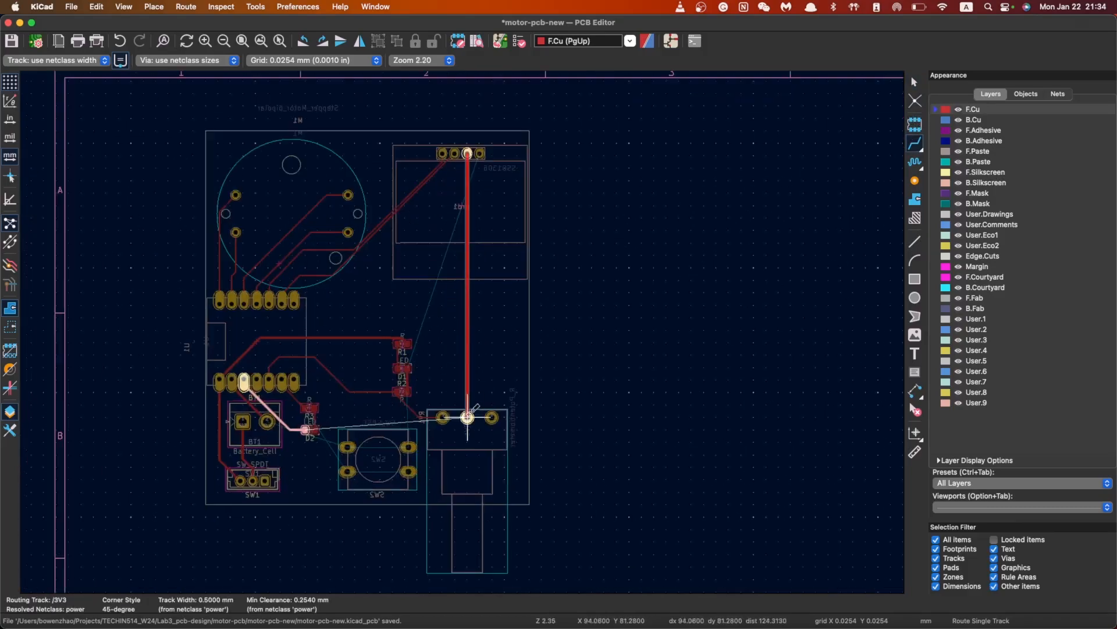
left_click(467, 417)
left_click(480, 153)
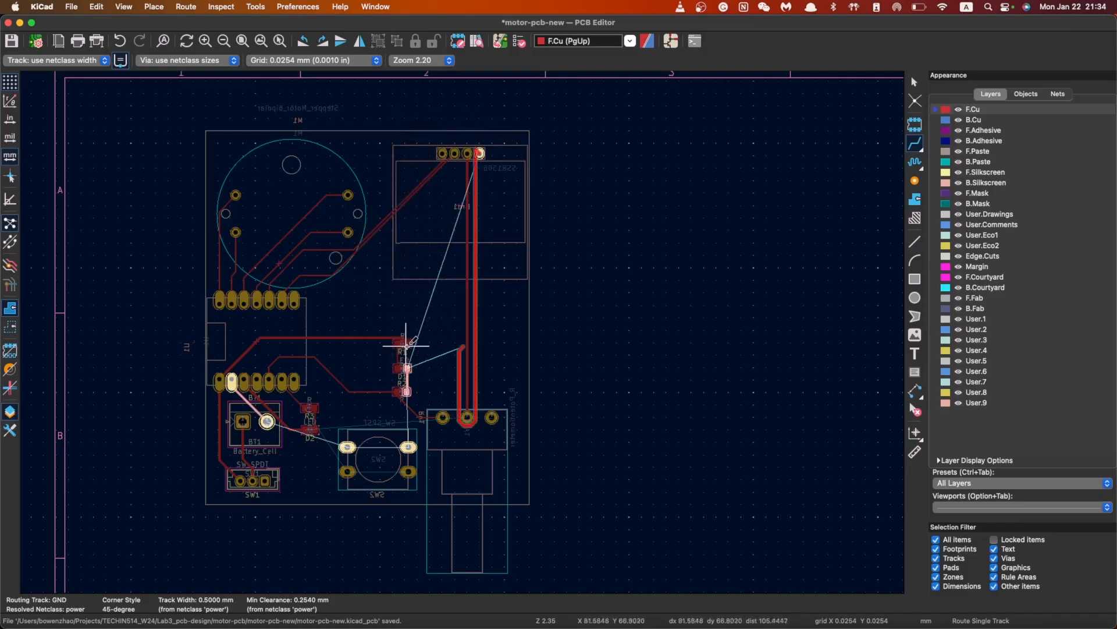
left_click(407, 391)
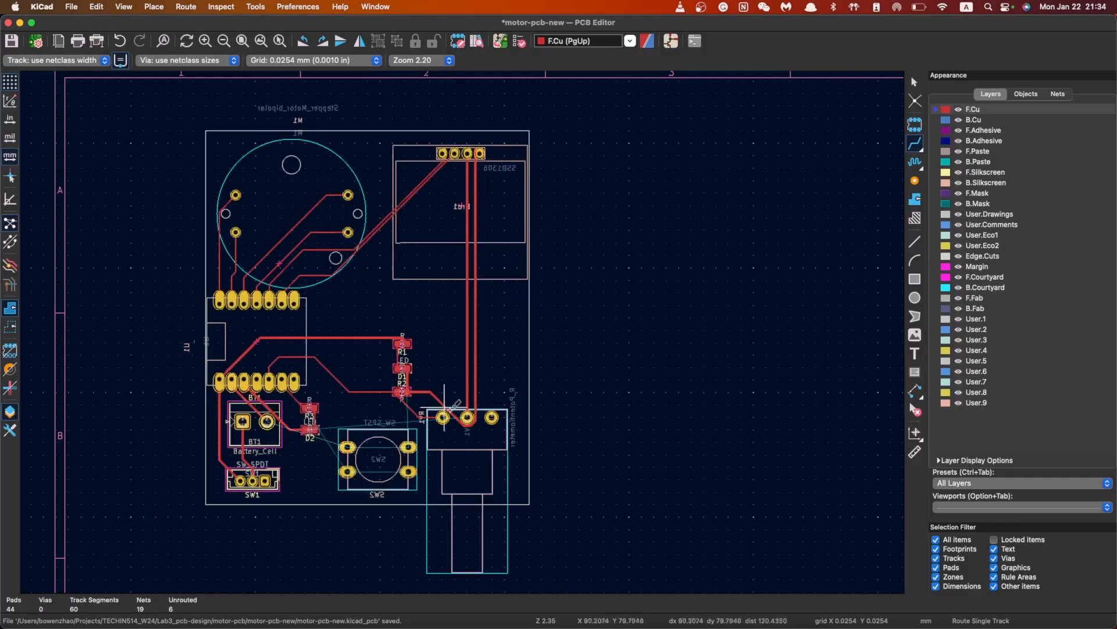
Try and cancel two 3V3 routes from the potentiometer's middle pad
left_click(468, 417)
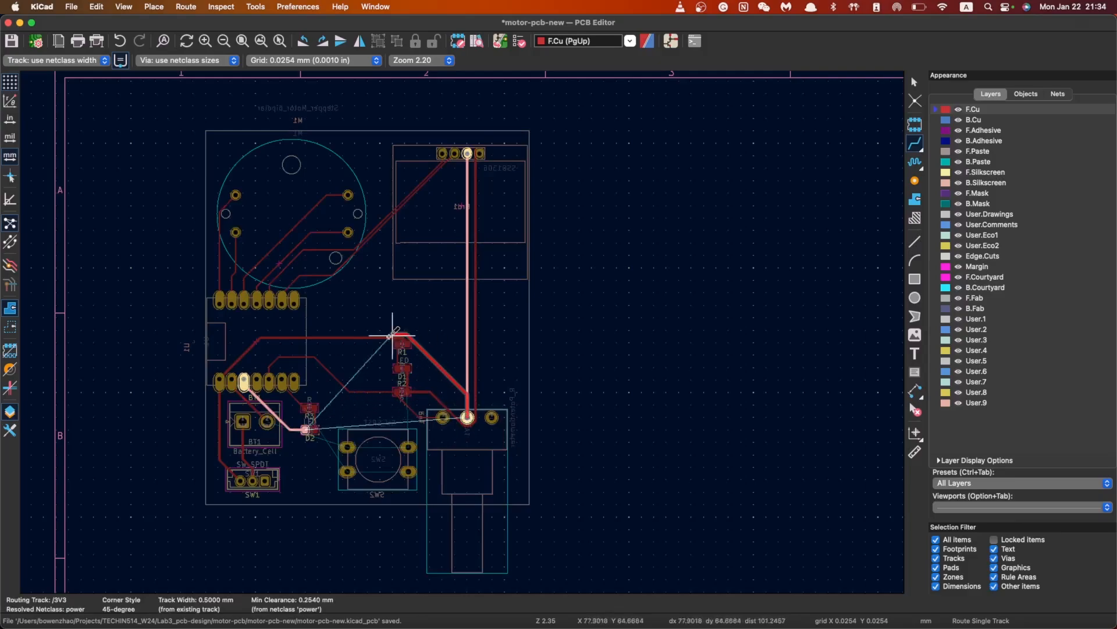
key("Escape")
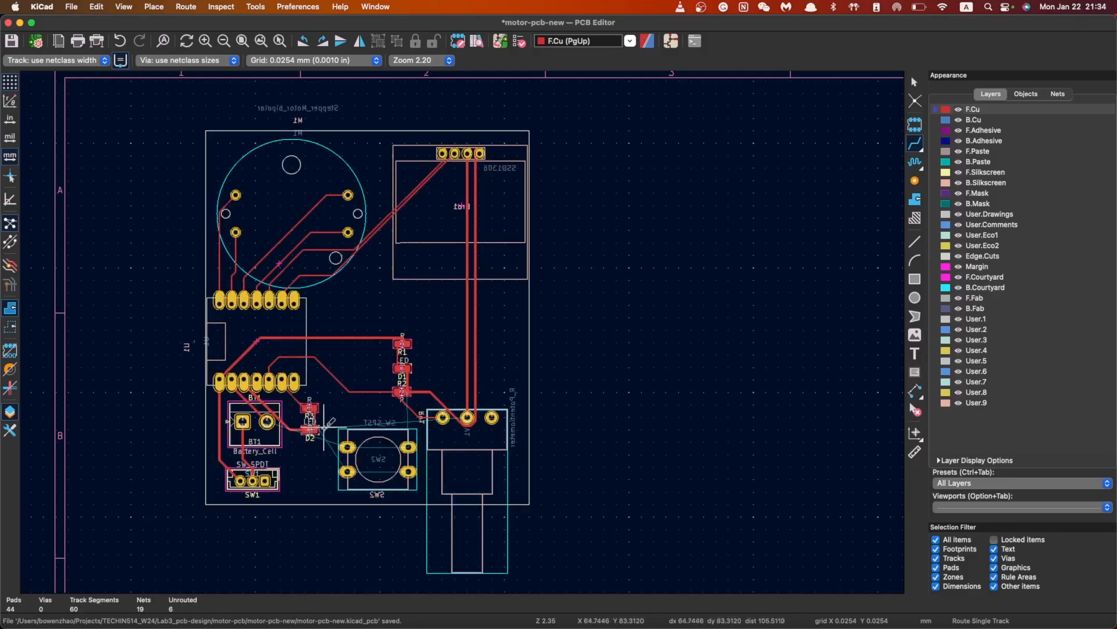
left_click(467, 416)
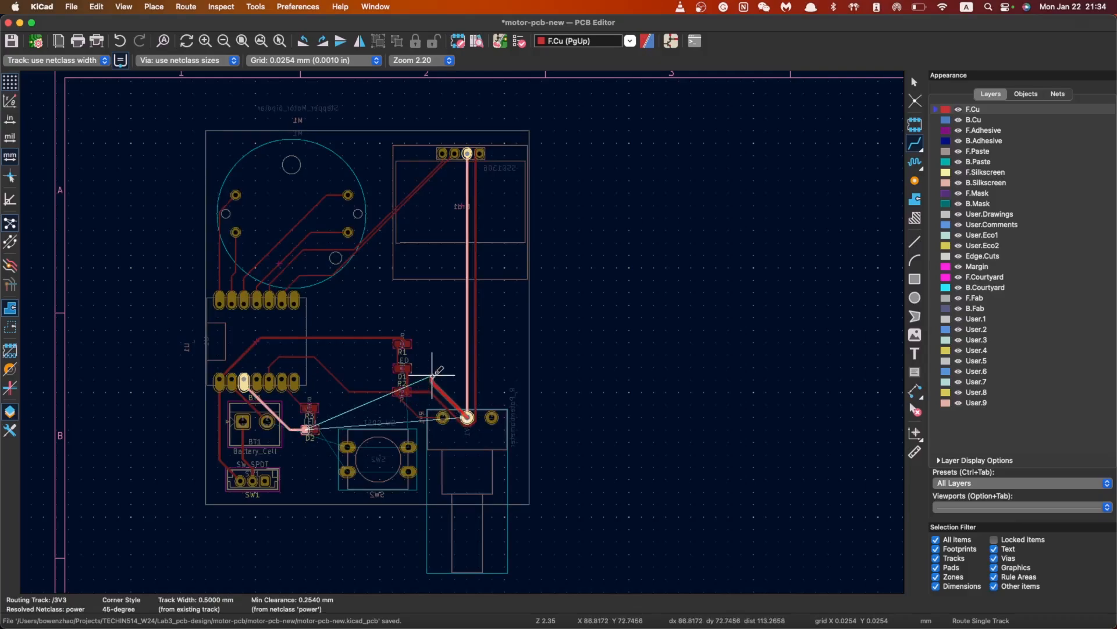
key("Escape")
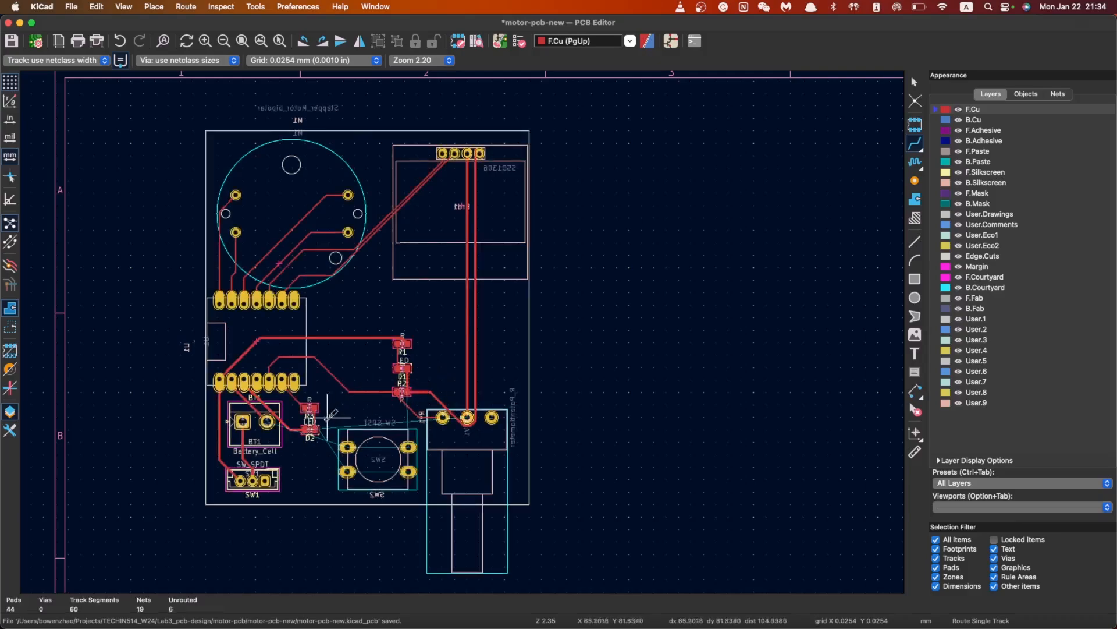
scroll(465, 330, "up", 5)
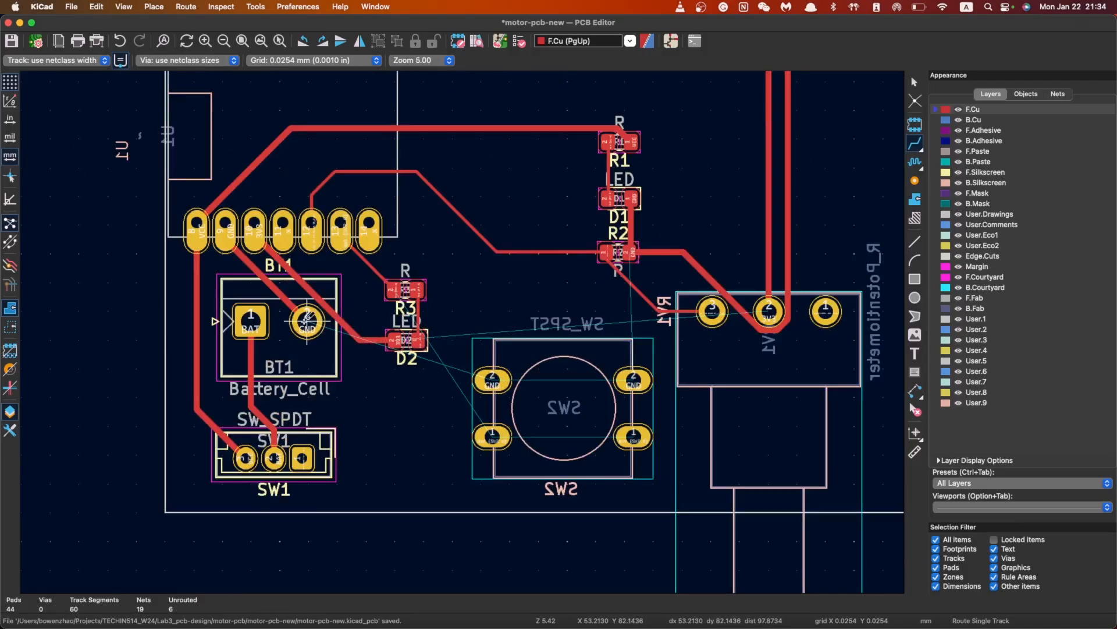
Route ground from BT1 pad 2 to SW2 pad 2 and join SW2's ground pads
left_click(307, 321)
key("Escape")
left_click(307, 320)
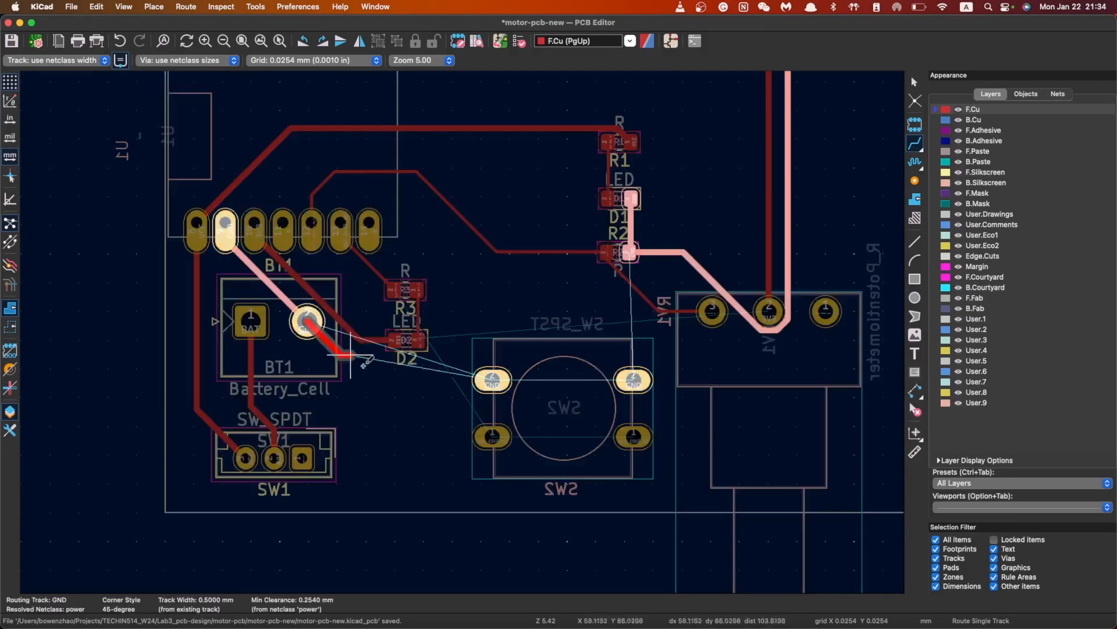
left_click(492, 380)
left_click(495, 379)
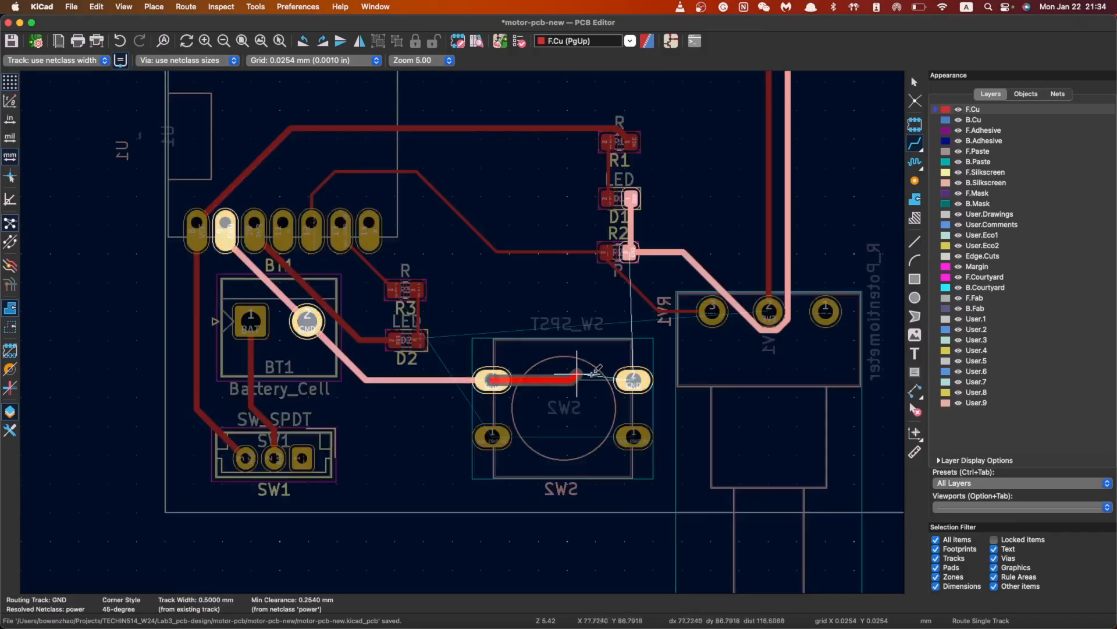
left_click(633, 375)
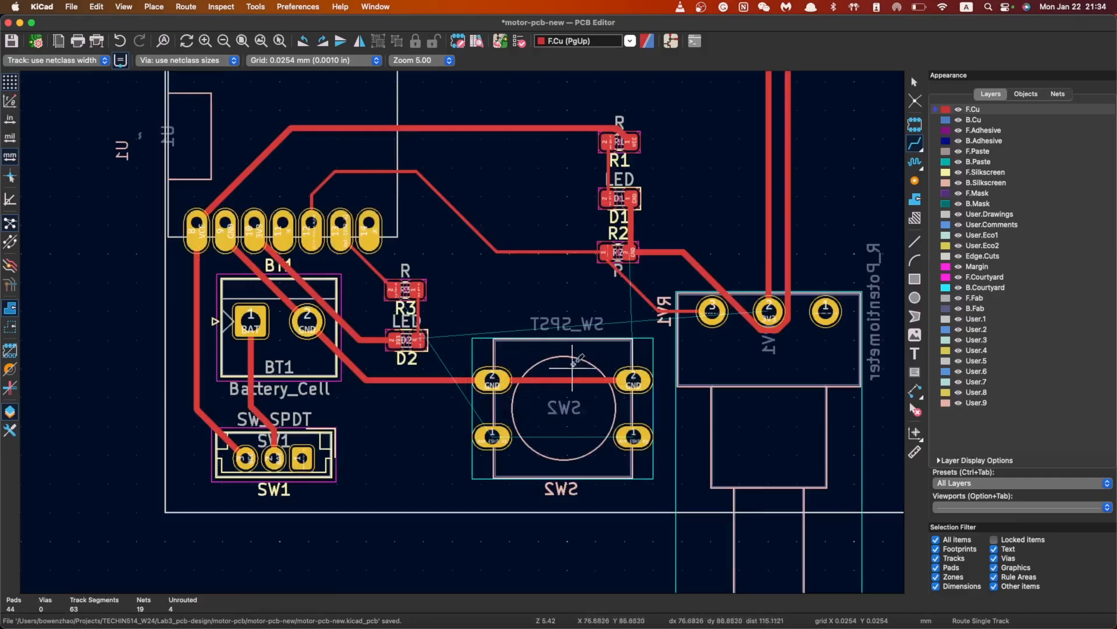
Connect SW2's two bottom pads with a track
left_click(493, 435)
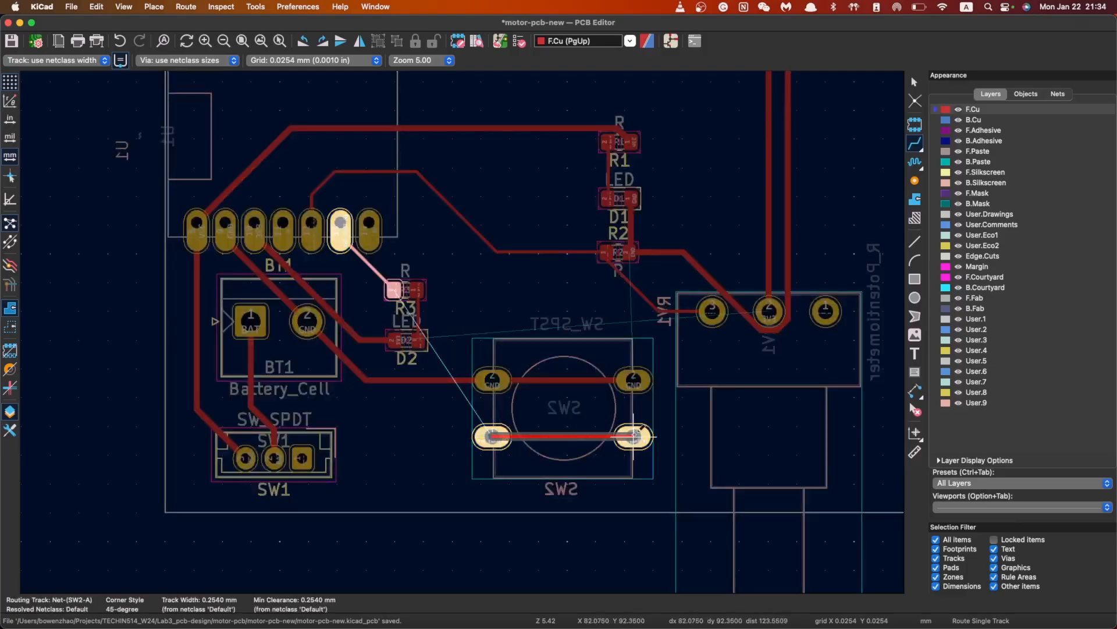
left_click(633, 436)
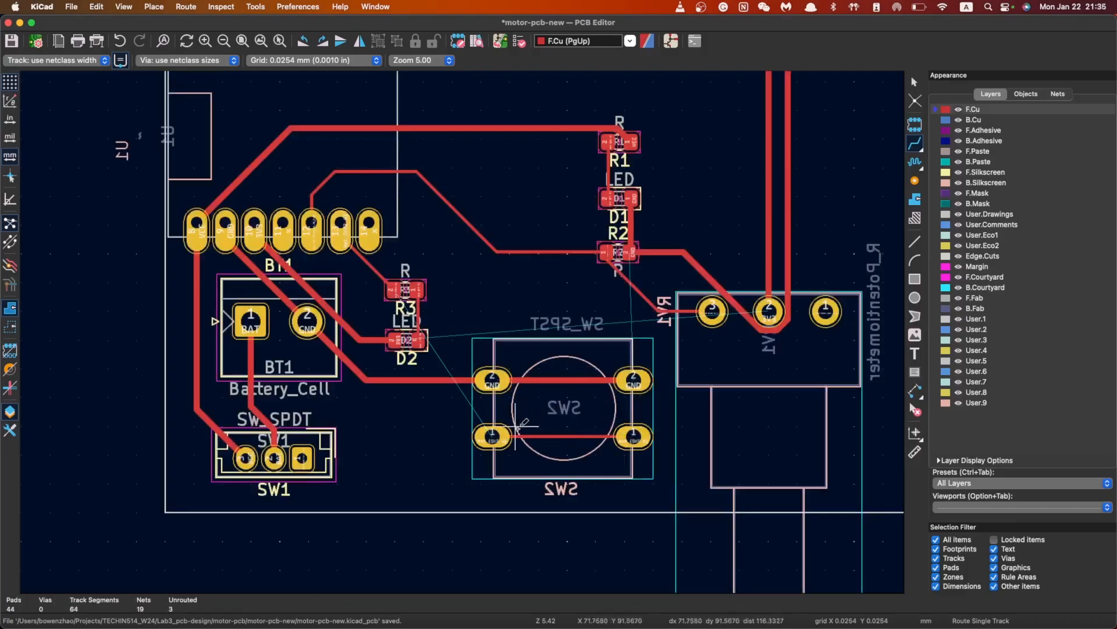
scroll(633, 381, "down", 2)
scroll(462, 332, "up", 2)
scroll(416, 298, "down", 1)
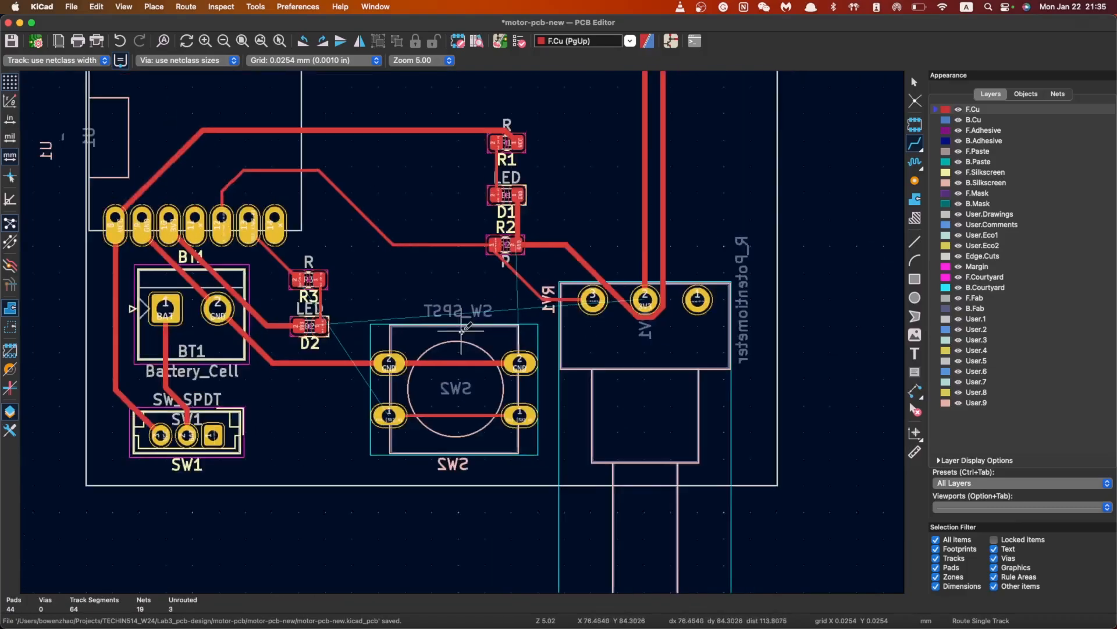
scroll(462, 331, "up", 5)
scroll(480, 310, "down", 3)
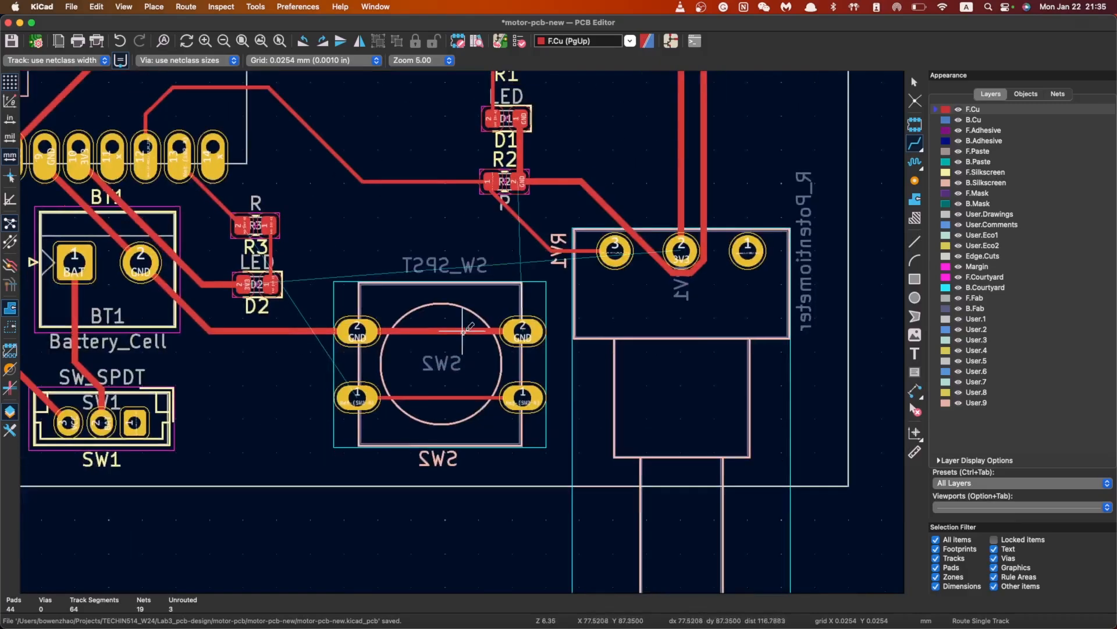
scroll(266, 387, "down", 1)
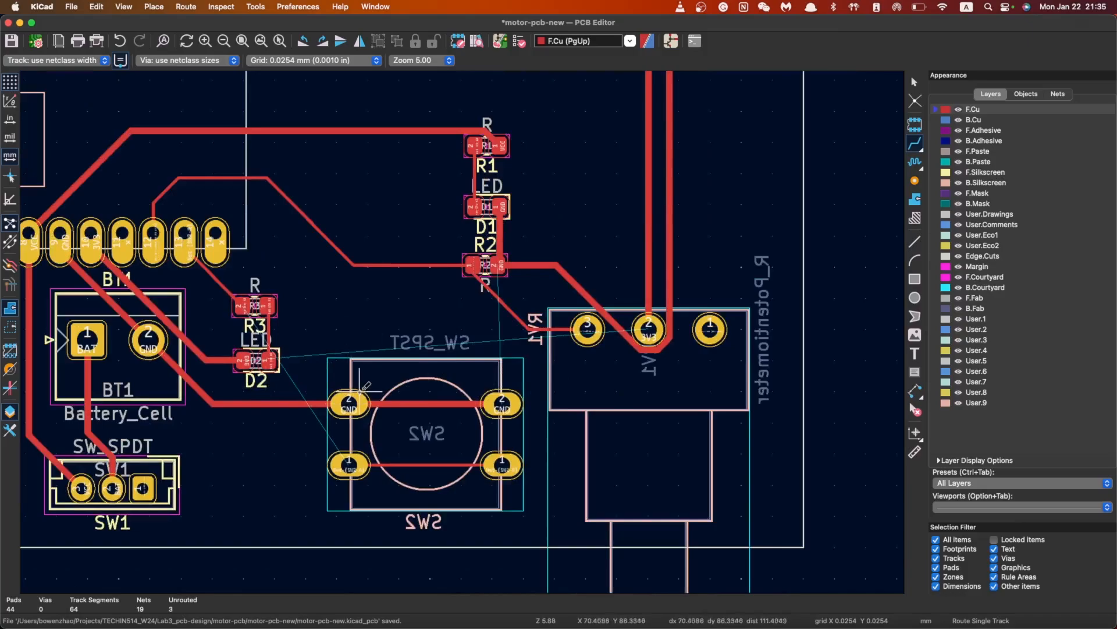
Route a track from R3's pad to SW2's right pad 1
left_click(349, 464)
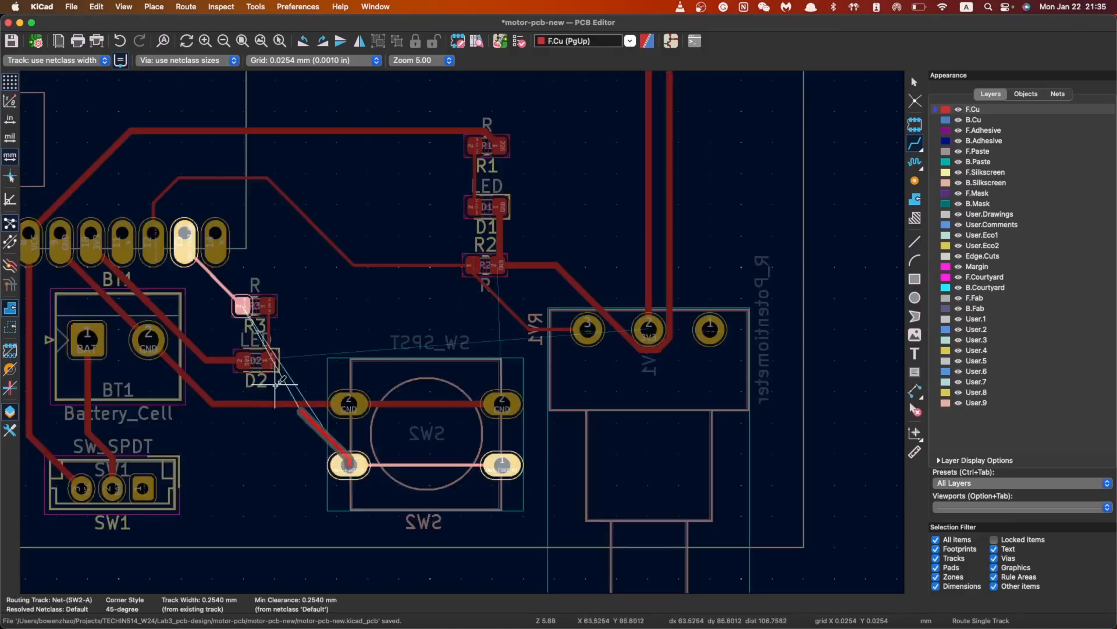
key("Escape")
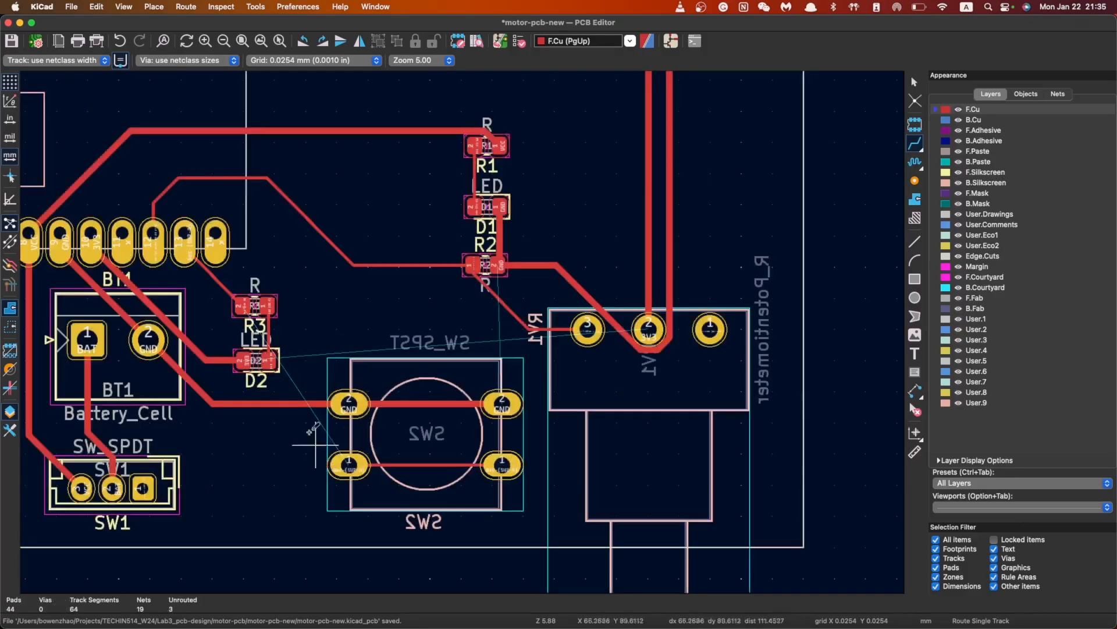
left_click(242, 303)
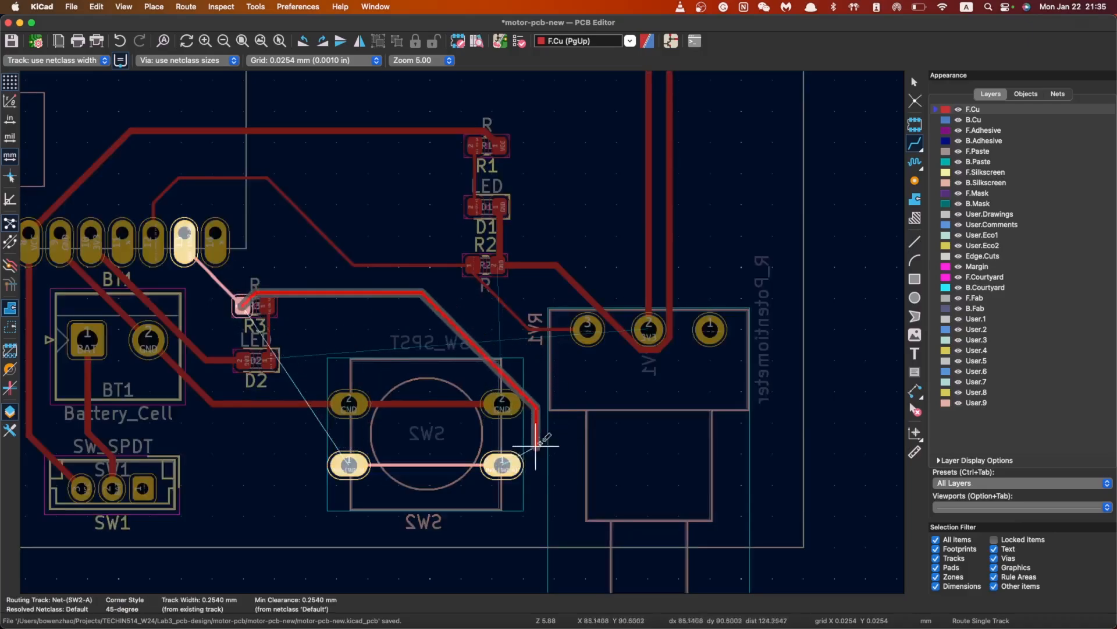
left_click(503, 465)
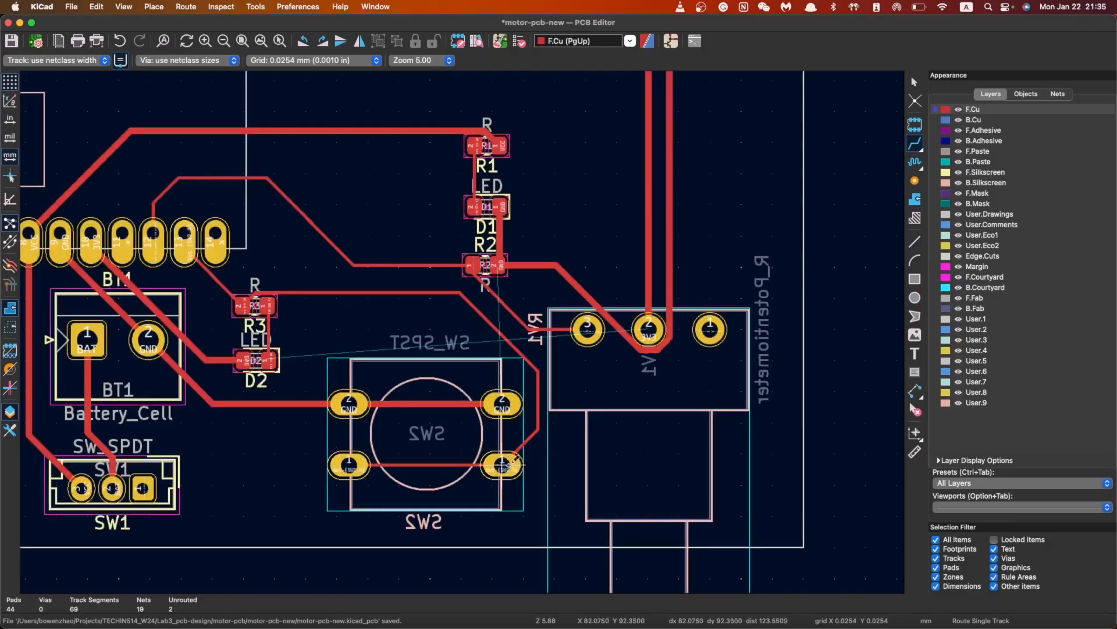
left_click(272, 358)
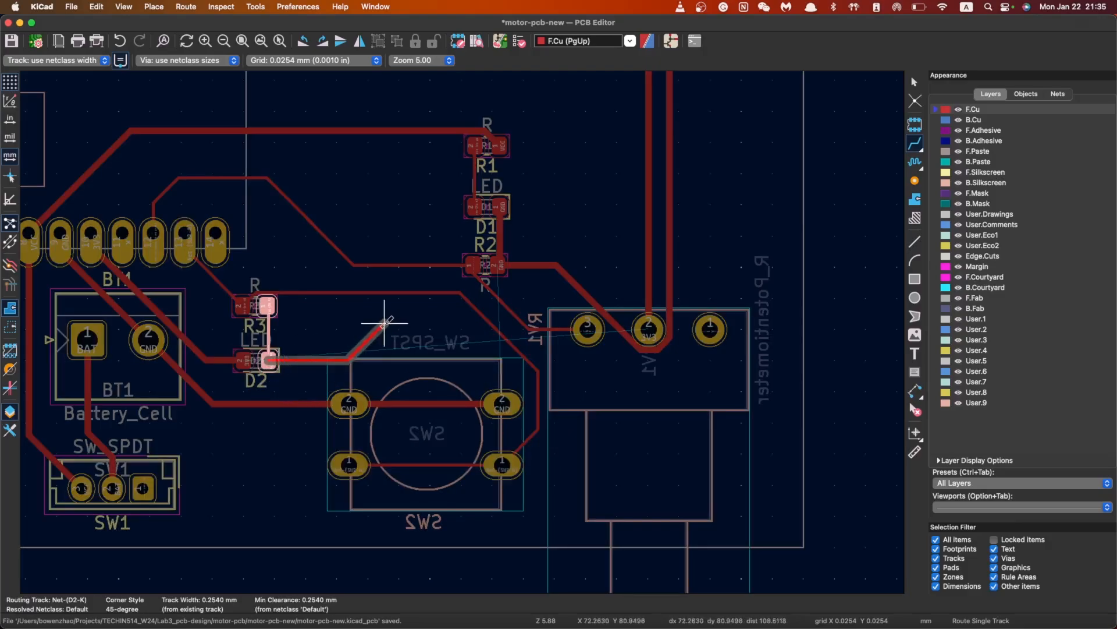
key("Escape")
scroll(245, 361, "up", 3)
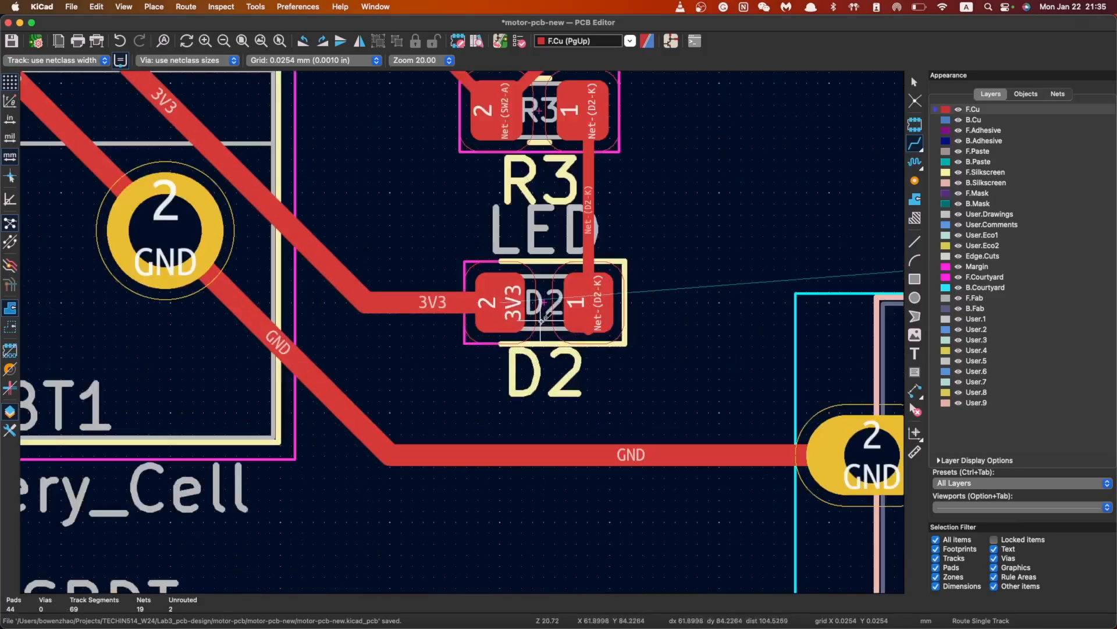
scroll(463, 329, "down", 5)
scroll(460, 327, "up", 2)
key("Escape")
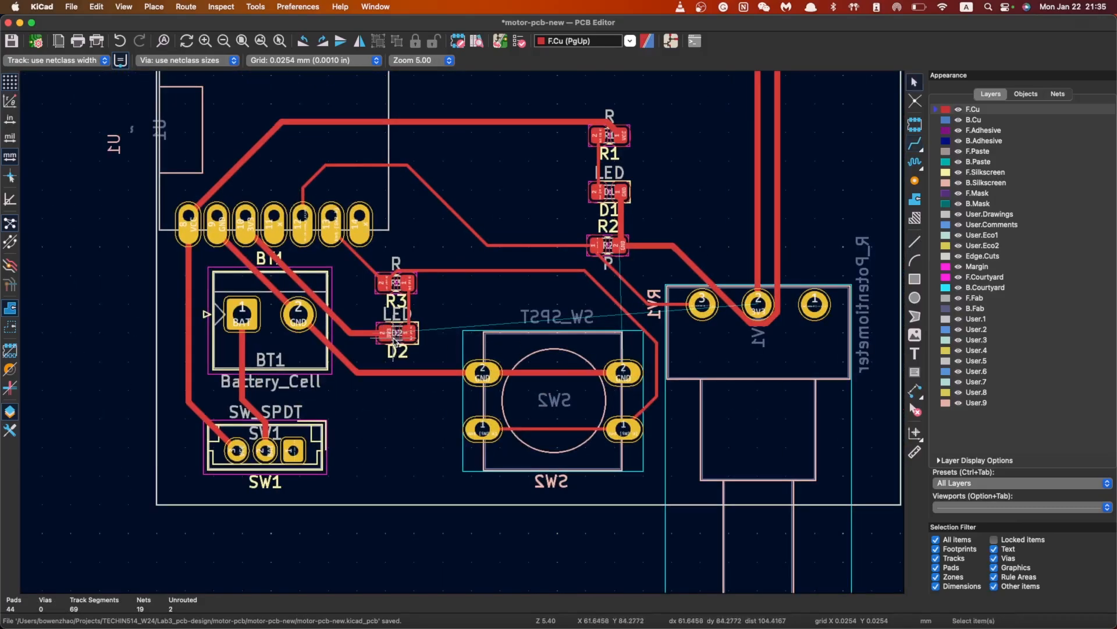
Try routing a track from D2's pad toward SW2, then cancel it
left_click(390, 334)
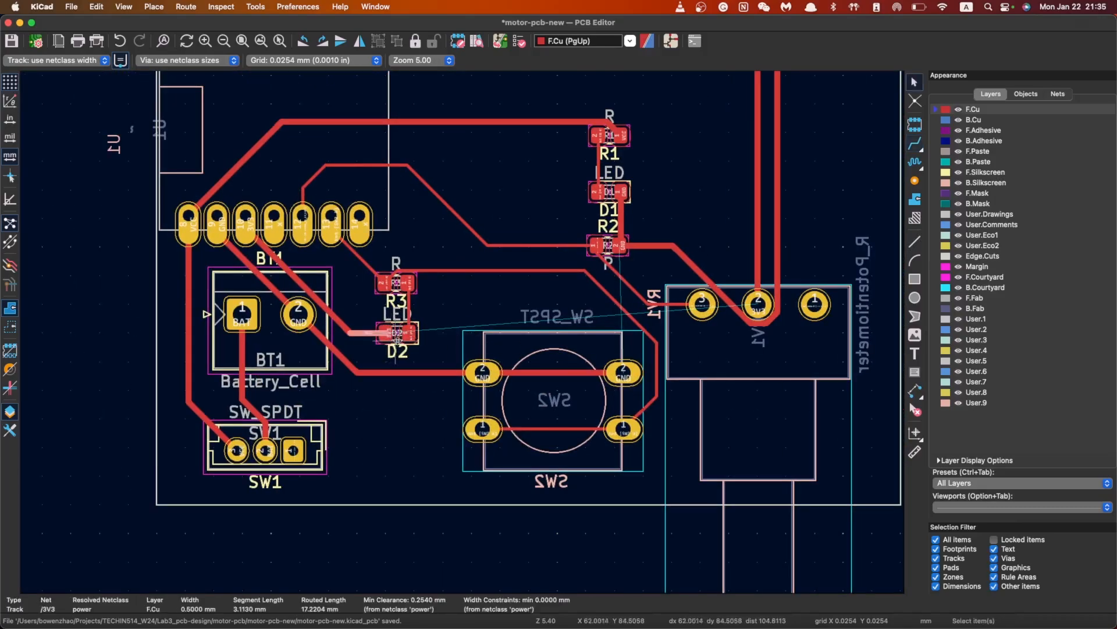
left_click(914, 144)
left_click(386, 333)
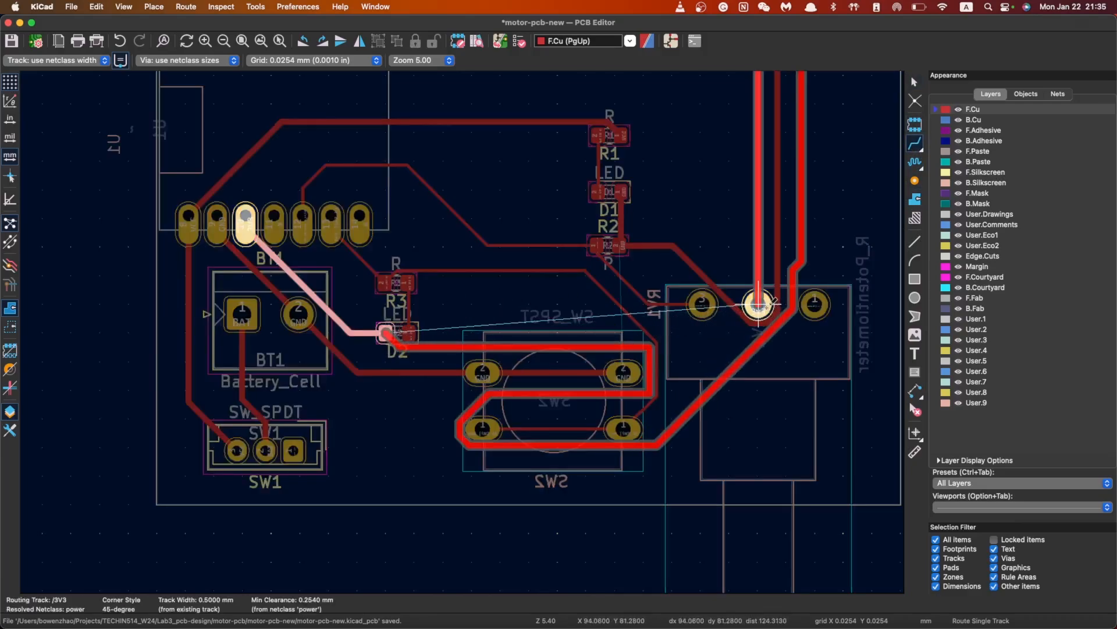
scroll(821, 314, "down", 2)
key("Escape")
key("Escape")
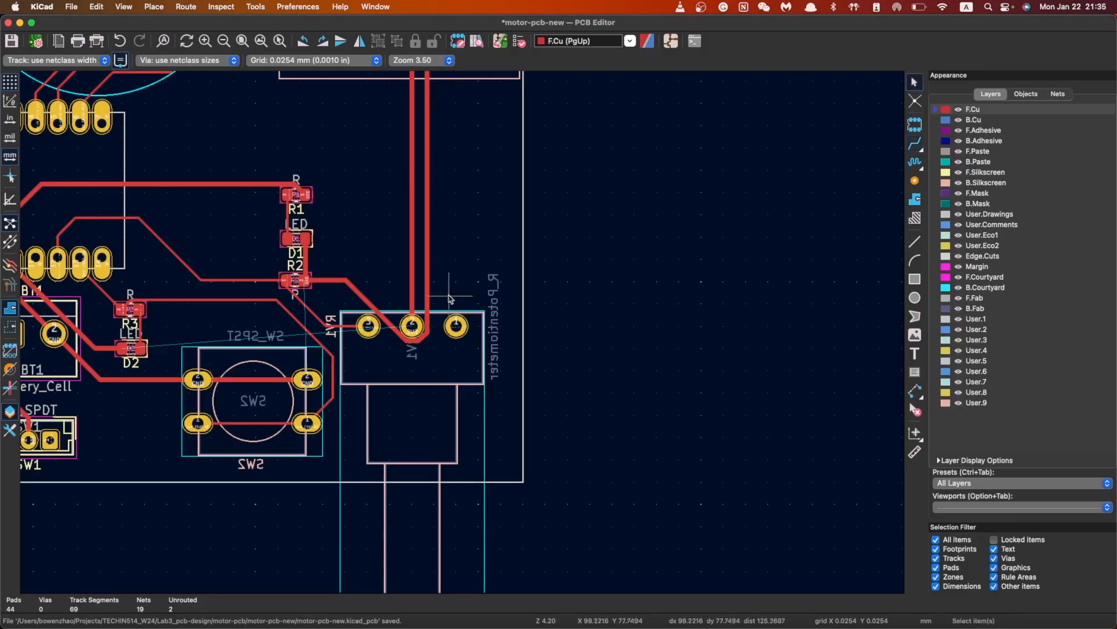
scroll(450, 292, "down", 2)
scroll(460, 255, "down", 2)
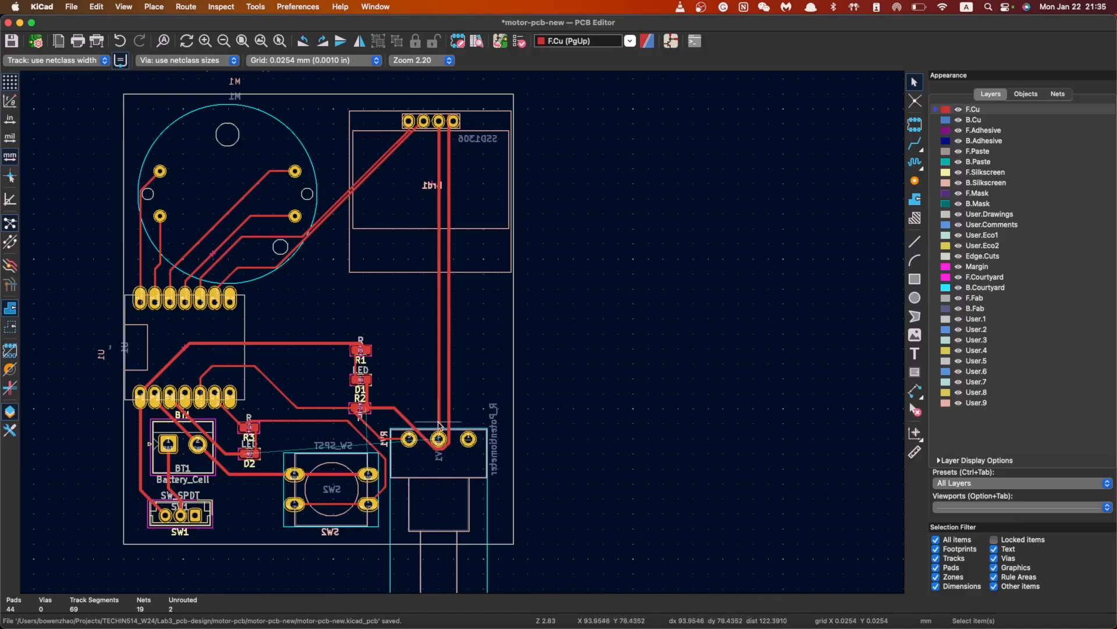
Delete the vertical track beside the SSD1306 display and the small stub on the GND pad
left_click(447, 148)
left_click(450, 153)
key("Delete")
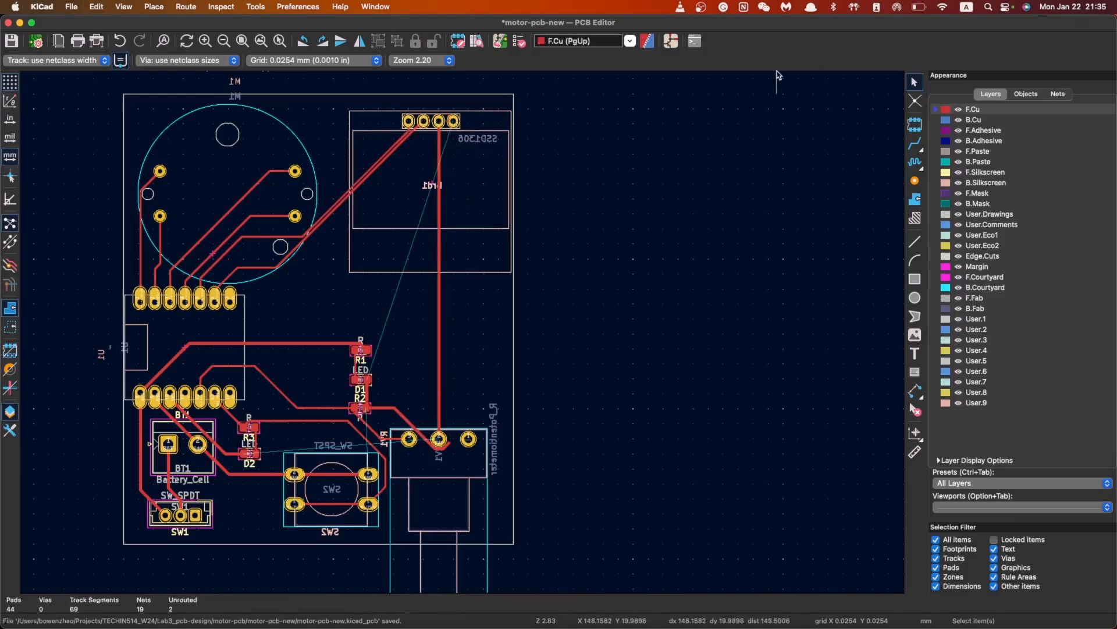
scroll(463, 116, "up", 10)
left_click(204, 302)
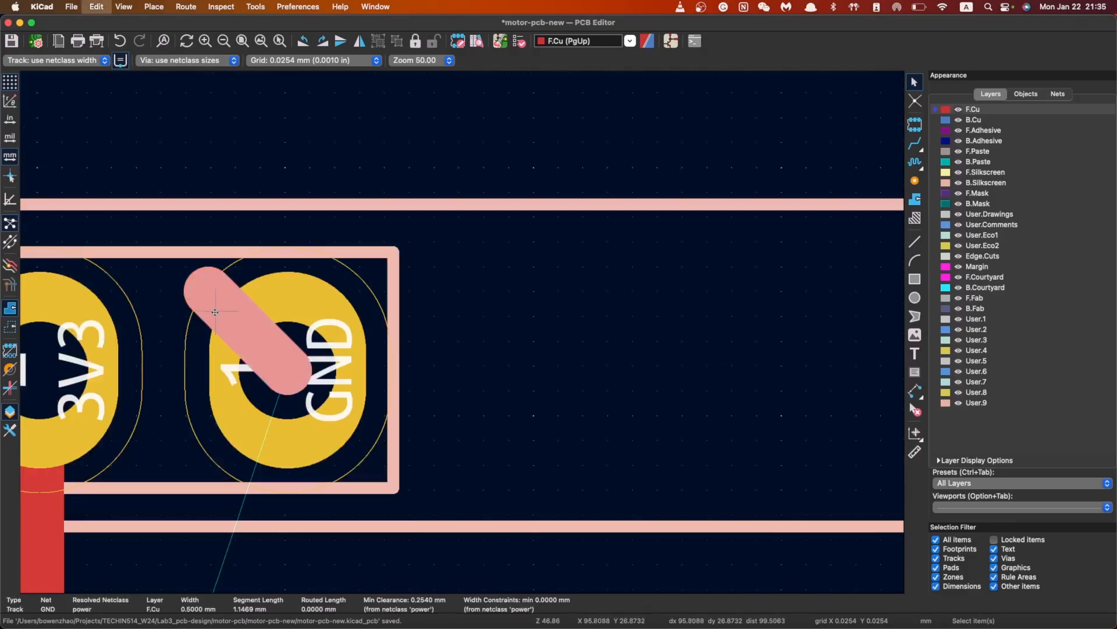
scroll(204, 303, "down", 10)
key("Delete")
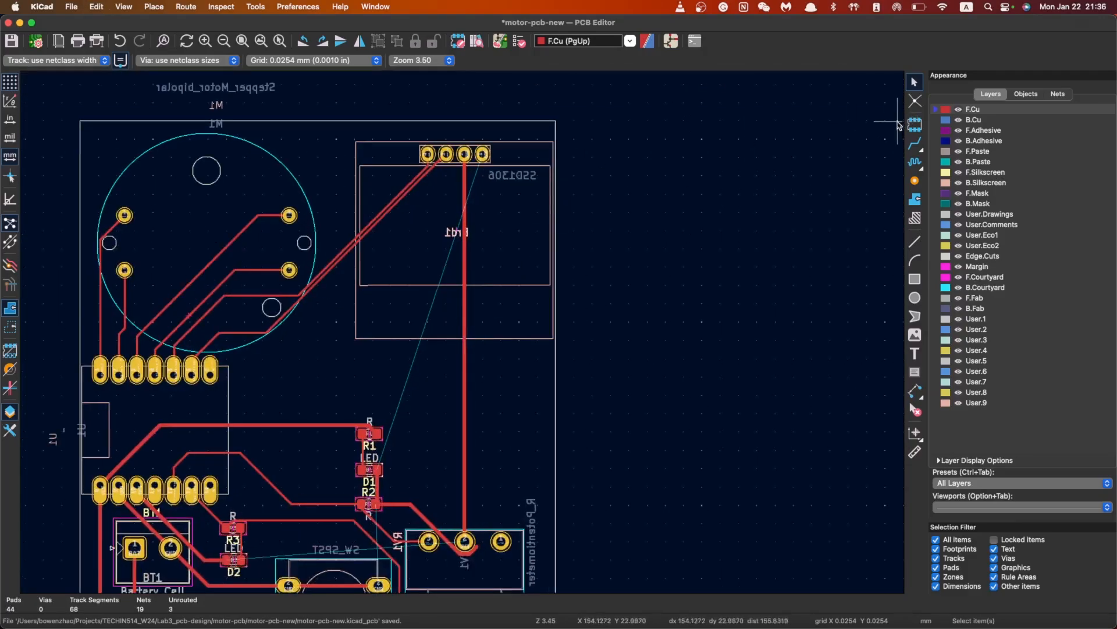
Abandon a GND route from the header and delete the old vertical 3V3 track to the potentiometer
left_click(916, 144)
left_click(483, 154)
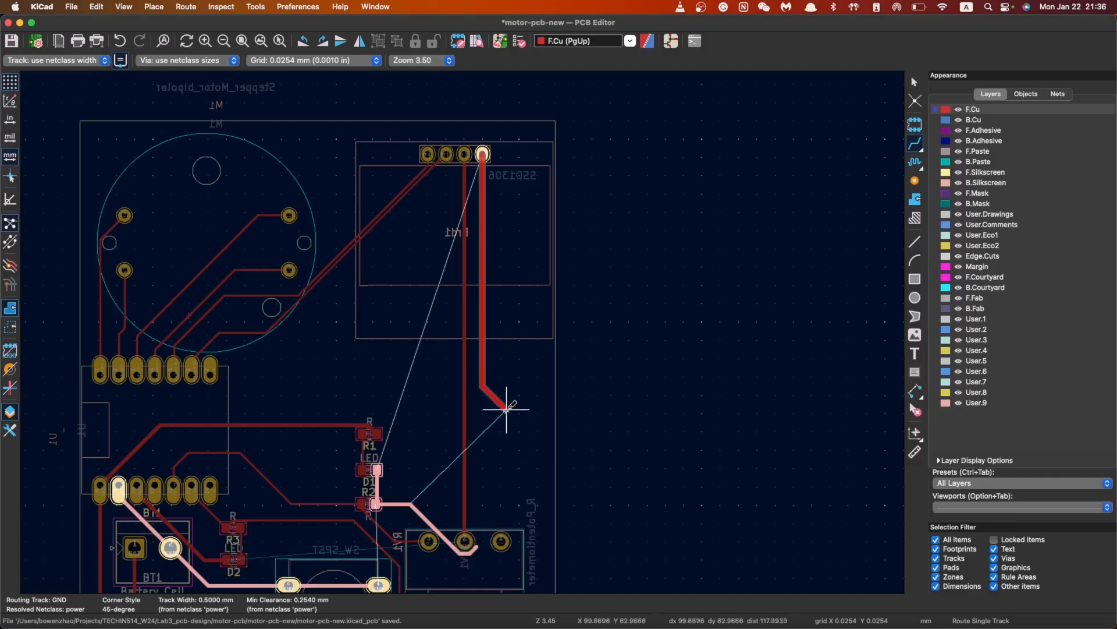
key("Escape")
key("Escape")
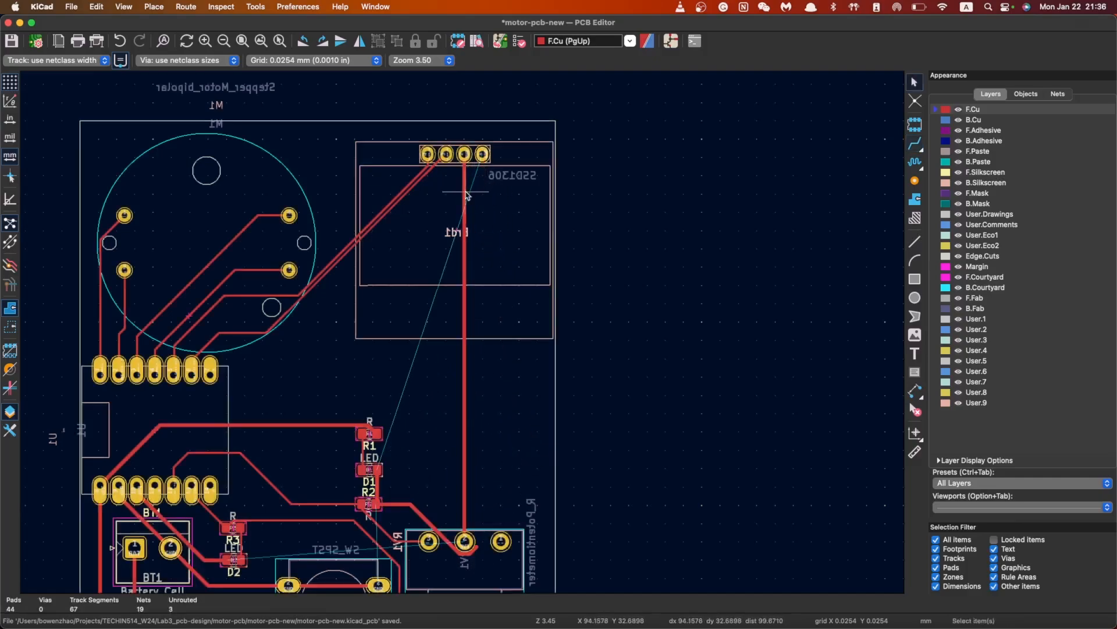
left_click(469, 185)
key("Delete")
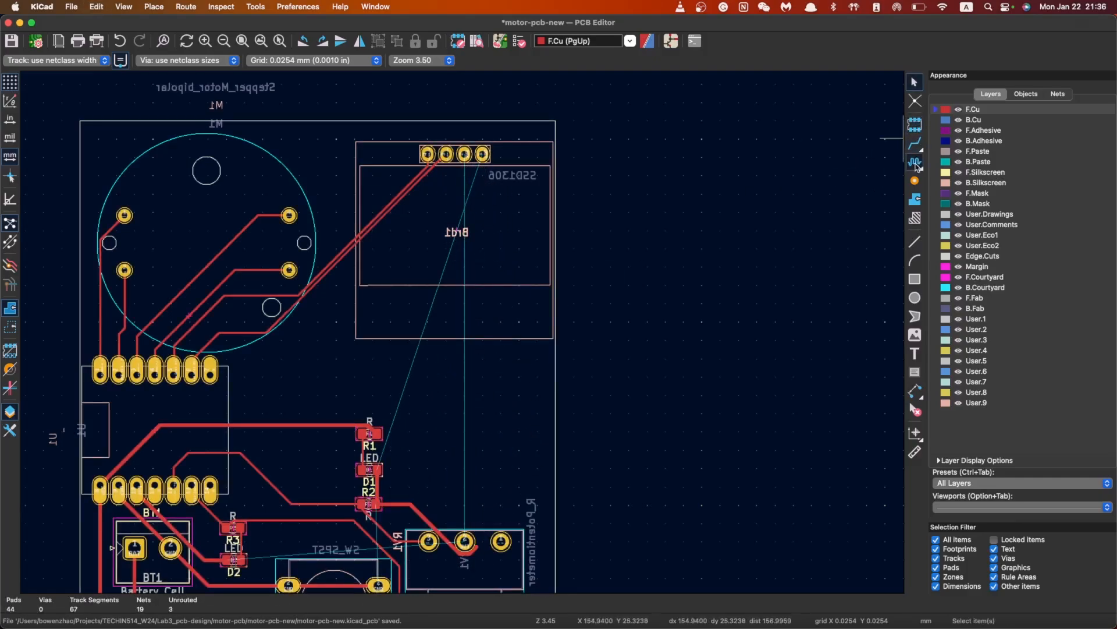
Route a 3V3 track from the display's 3V3 pad down to the potentiometer pad
left_click(915, 142)
left_click(465, 153)
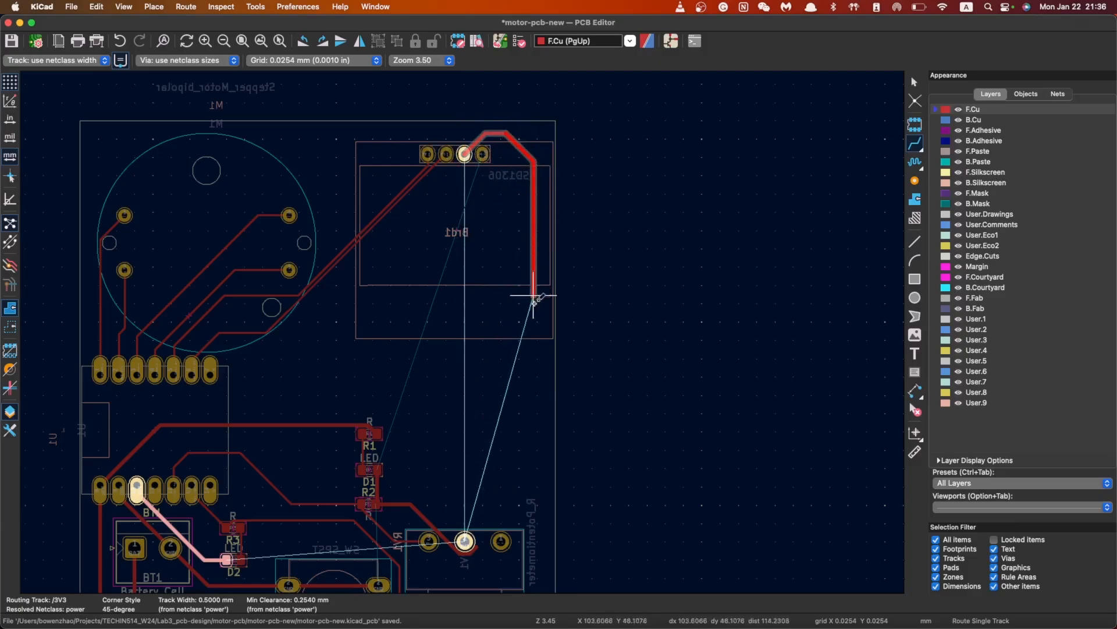
left_click(465, 541)
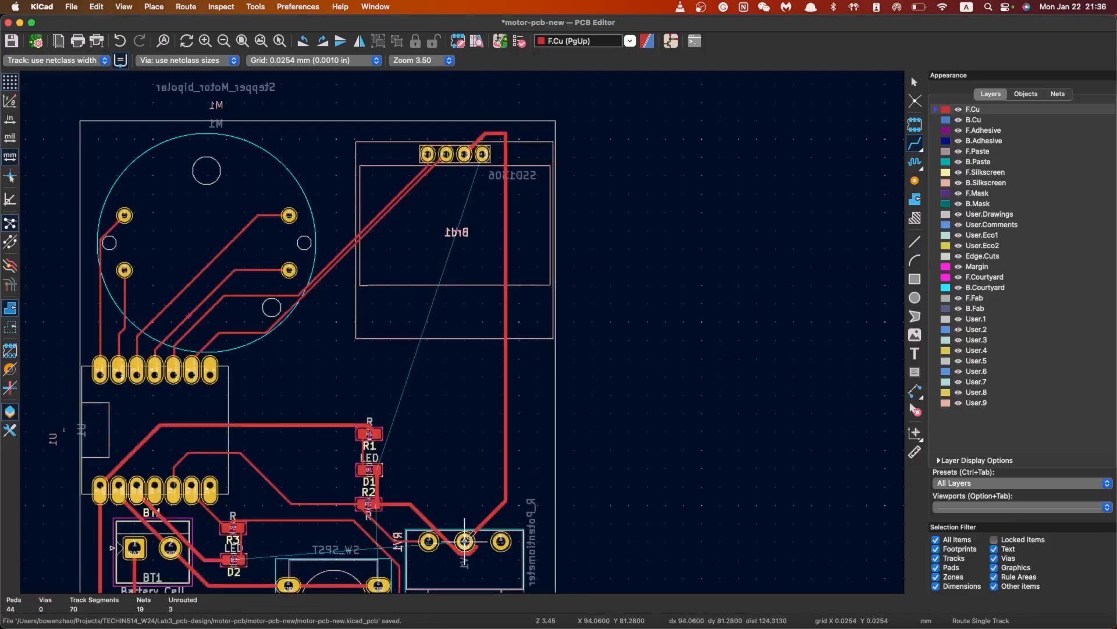
key("Escape")
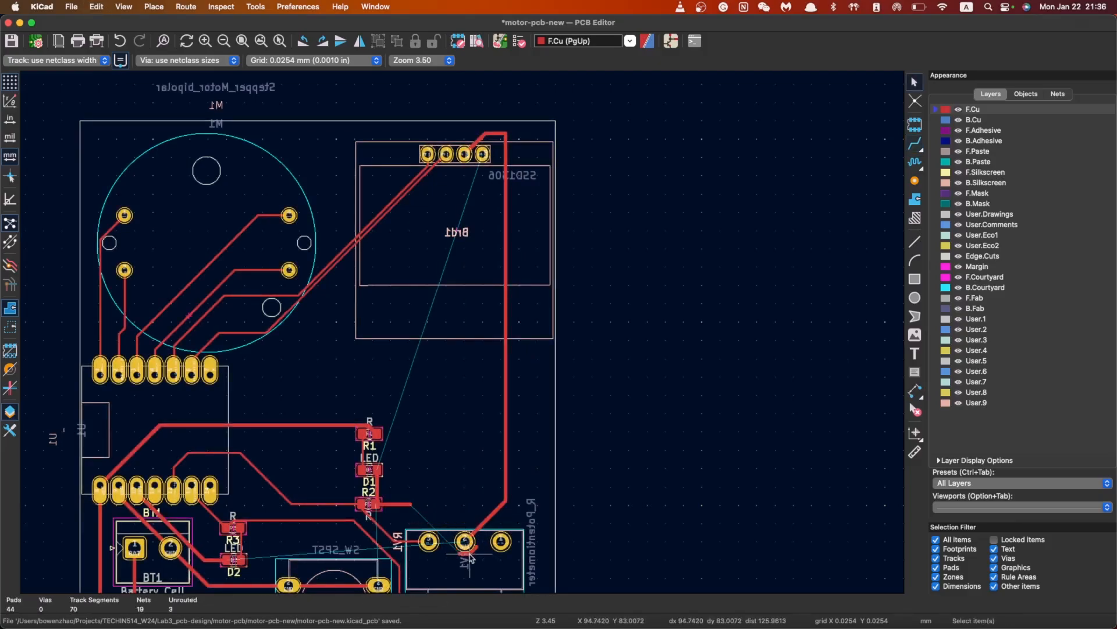
Delete the two stray GND stubs beside the potentiometer
left_click(473, 552)
left_click(475, 549)
left_click(474, 549)
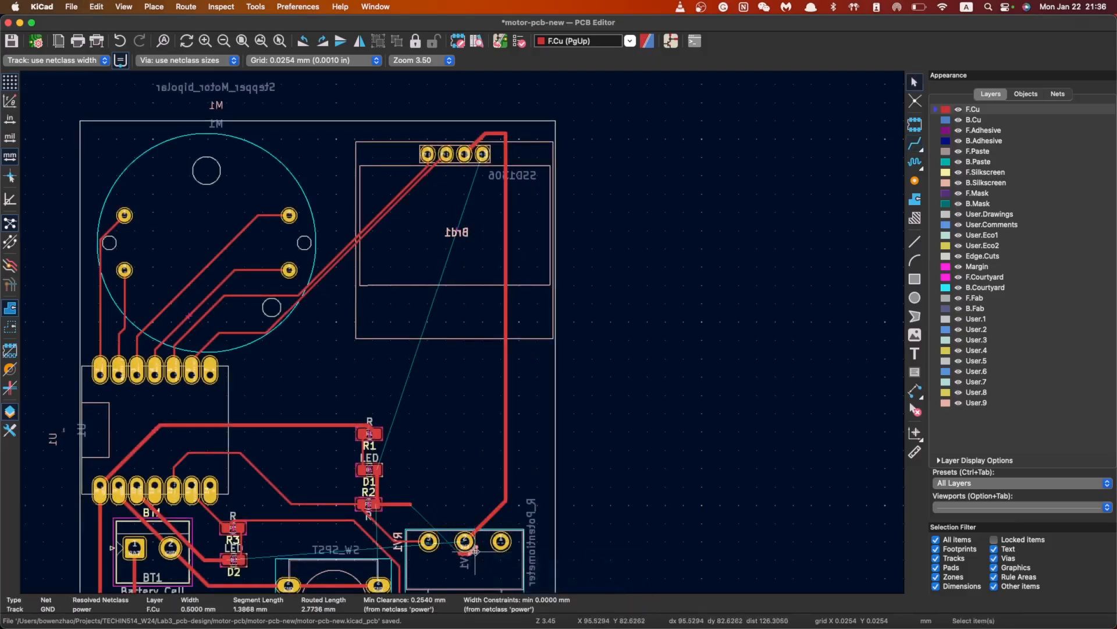
key("Delete")
left_click(469, 553)
key("Delete")
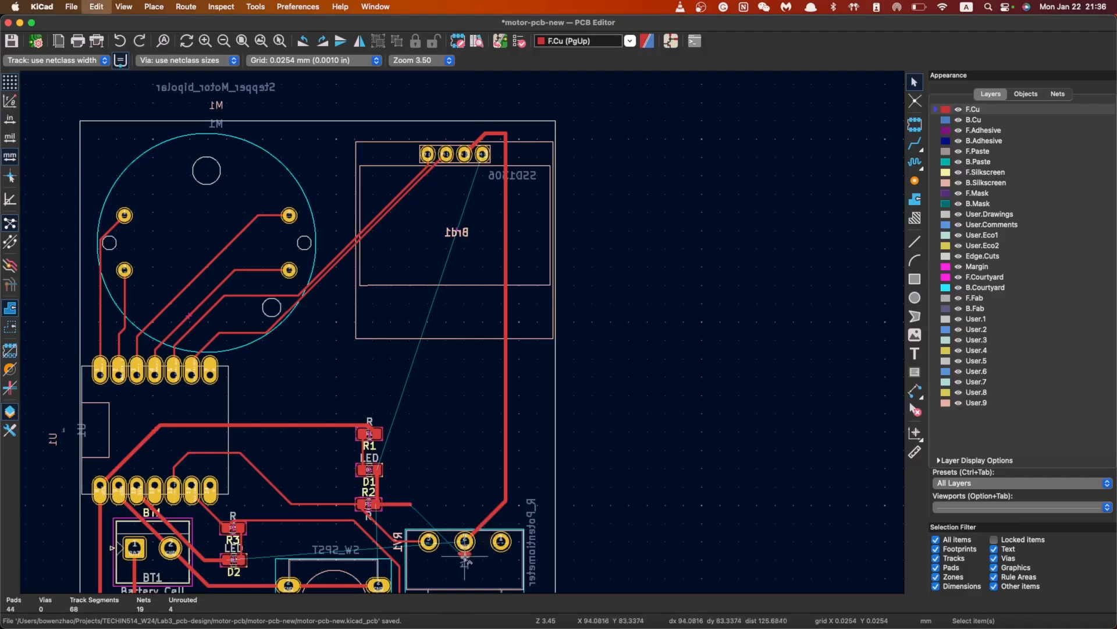
Delete the short stubs under RV1's pad 2 and to the right of R2
scroll(466, 553, "up", 5)
left_click(509, 368)
left_click(465, 363)
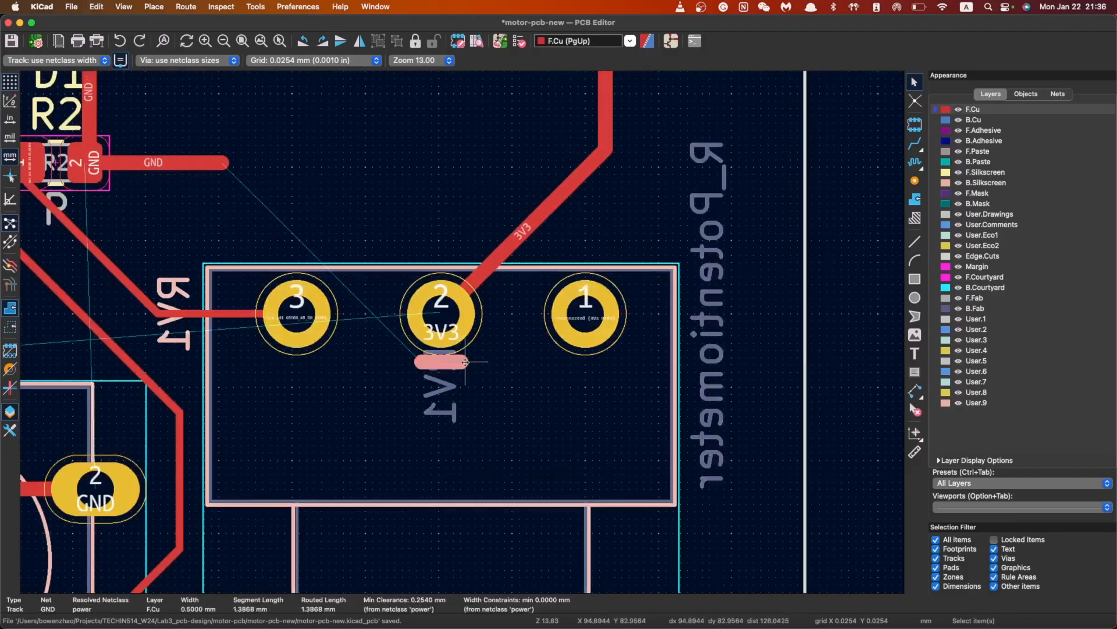
key("Delete")
scroll(479, 364, "down", 5)
middle_click_drag(507, 247, 484, 394)
scroll(484, 394, "down", 2)
scroll(464, 336, "up", 3)
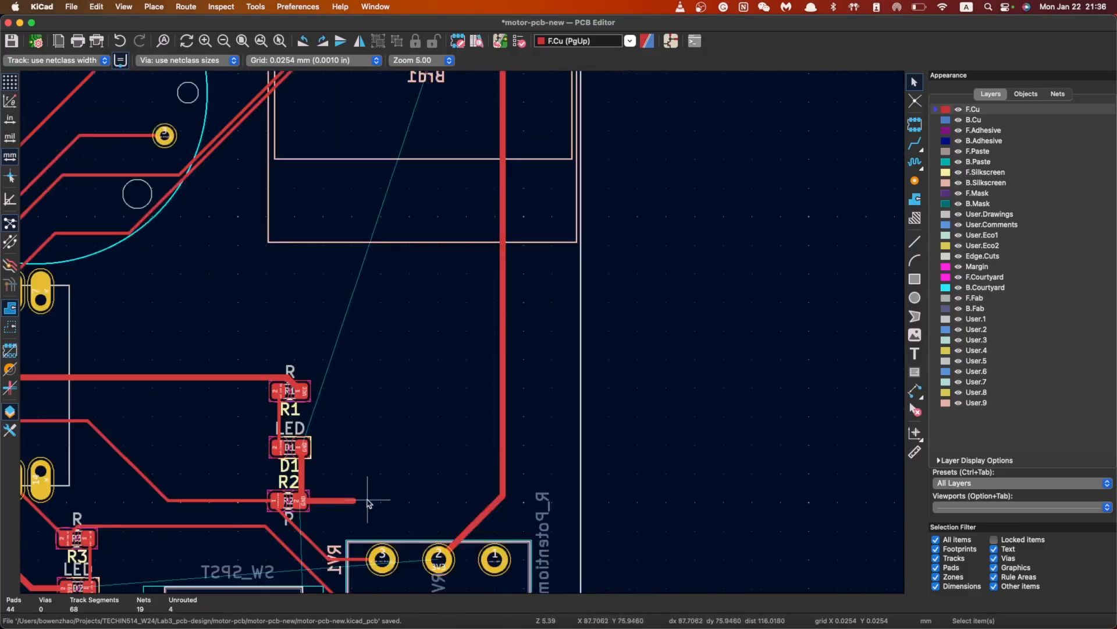
left_click(401, 415)
key("Delete")
scroll(459, 331, "down", 2)
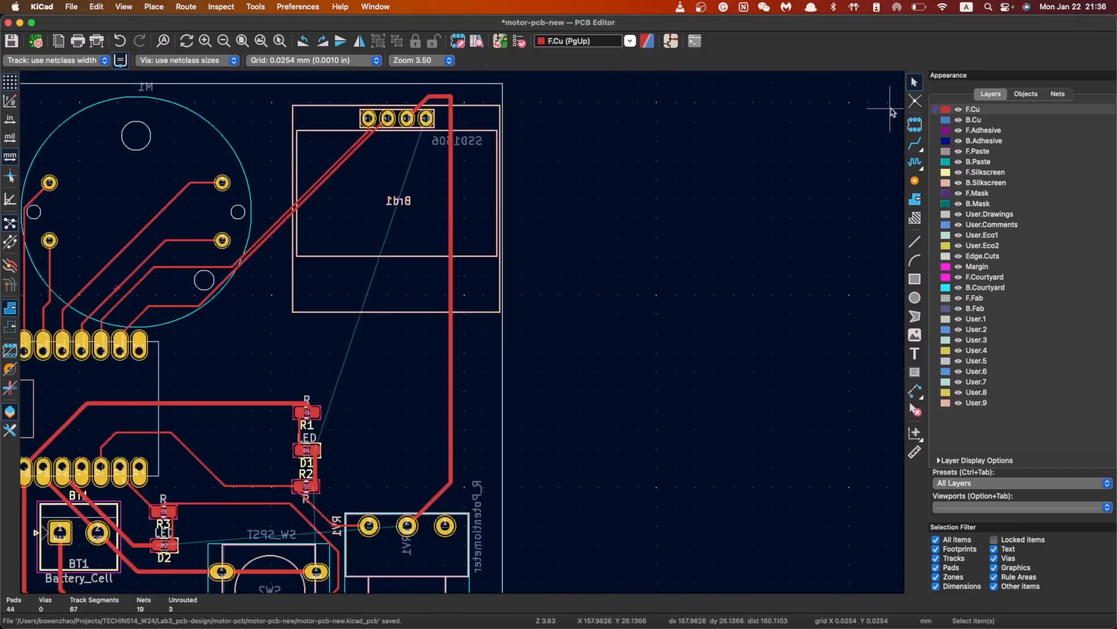
Delete the long vertical 3V3 track and the stub near the display header
left_click(449, 102)
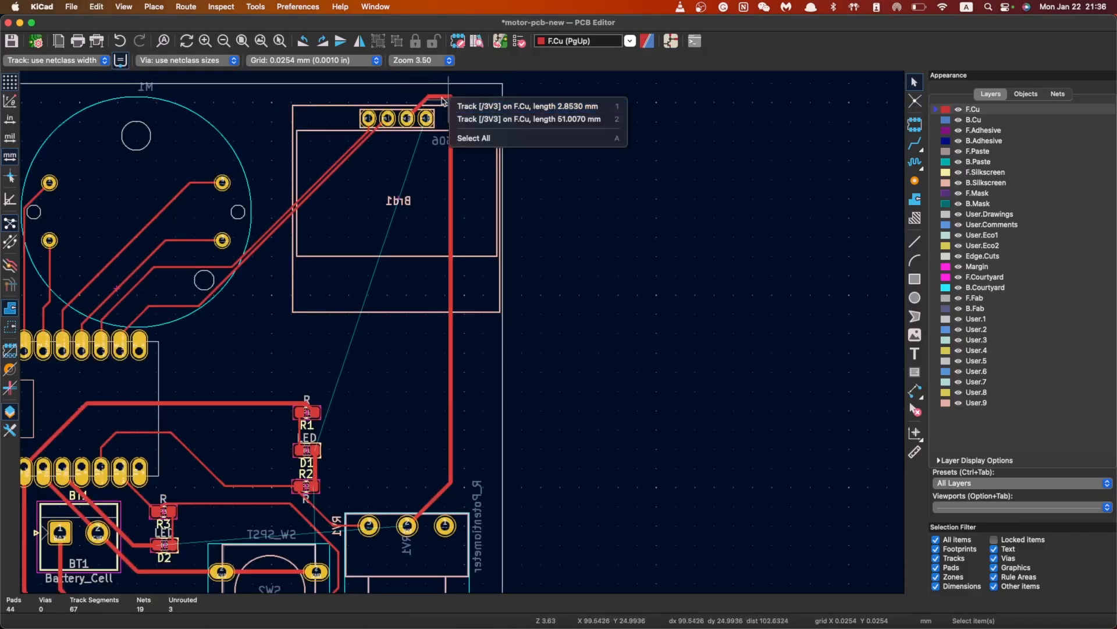
left_click(443, 99)
left_click(458, 111)
left_click(451, 112)
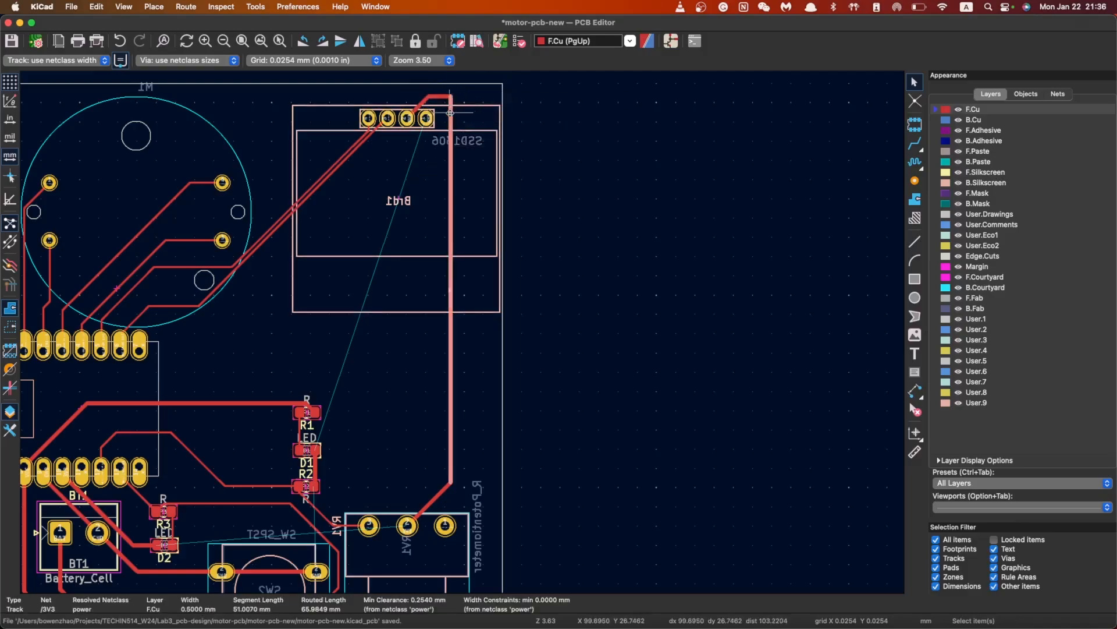
key("Delete")
left_click(443, 96)
key("Delete")
Route 3V3 from the display header to the potentiometer and GND from the header to D1's pad
left_click(914, 141)
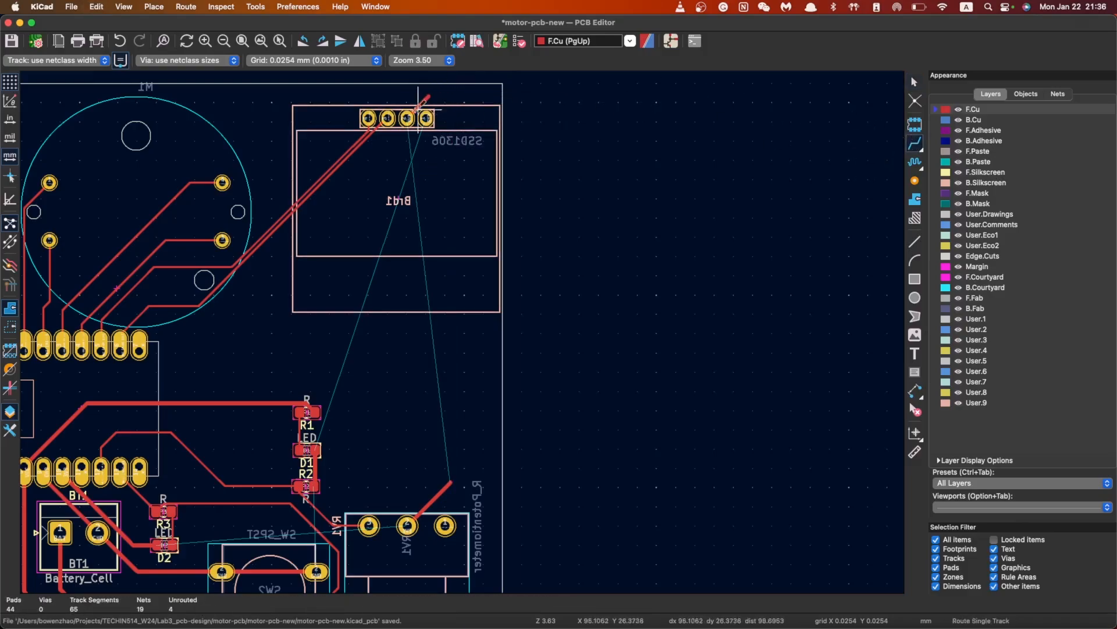
left_click(429, 93)
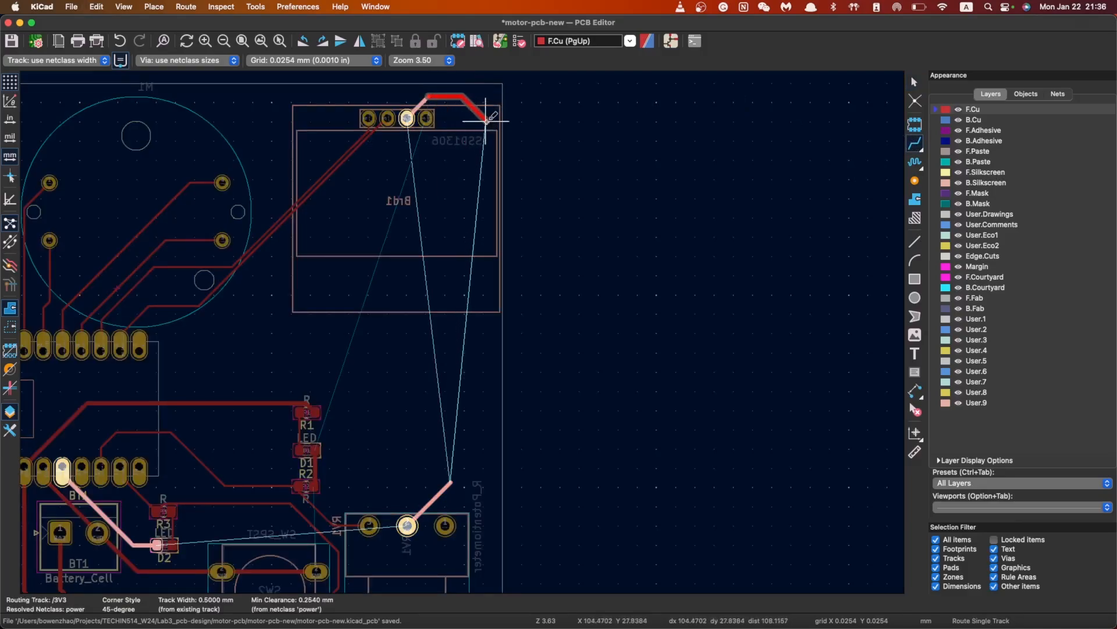
left_click(446, 486)
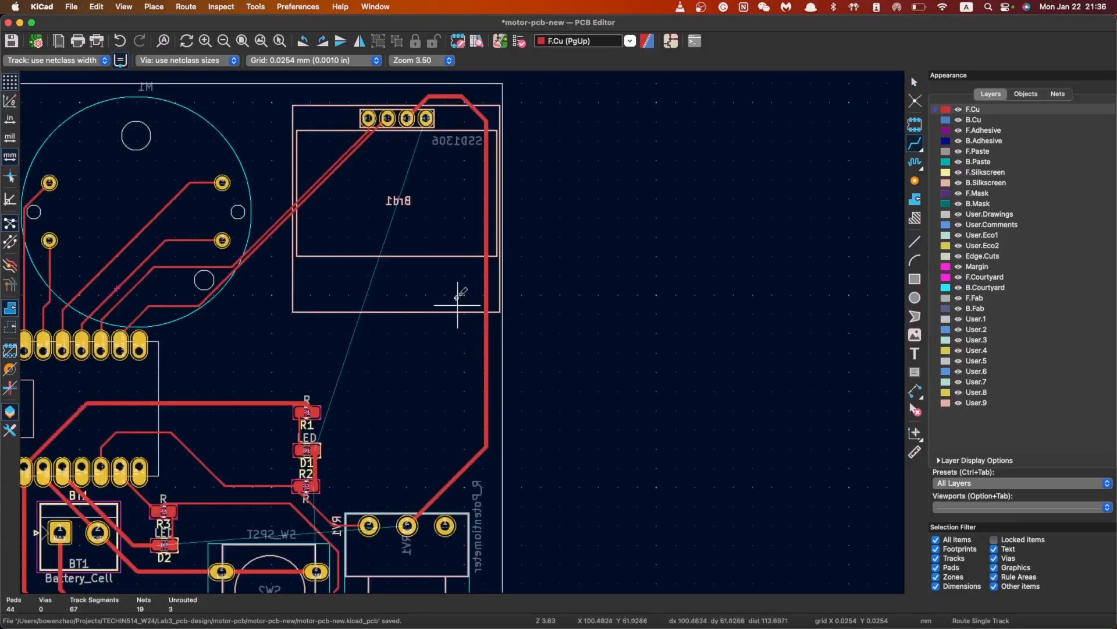
left_click(426, 118)
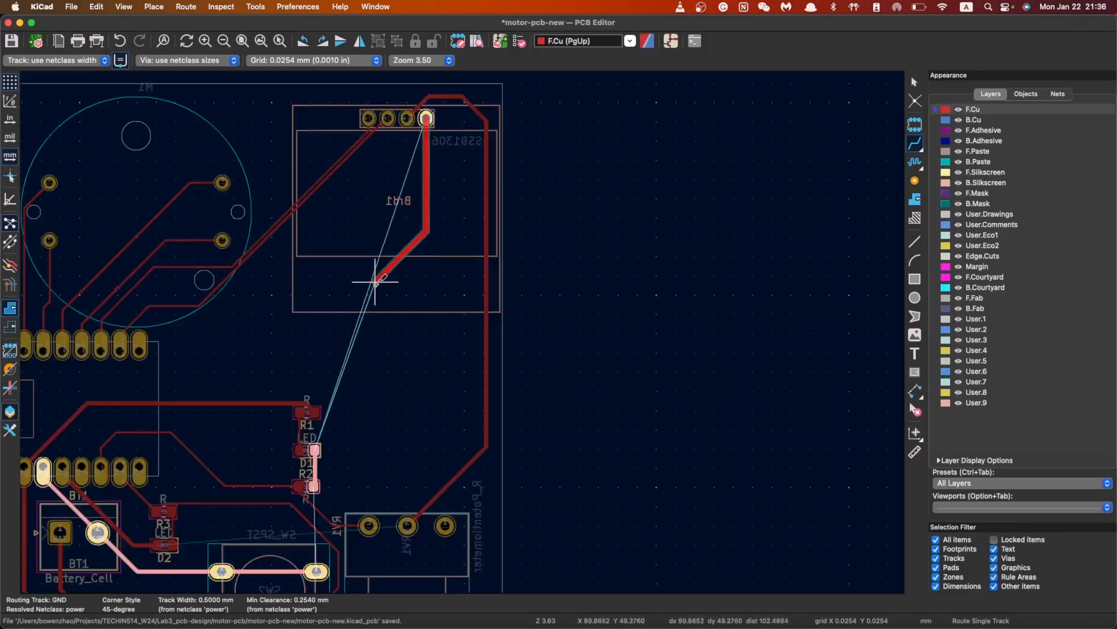
left_click(315, 450)
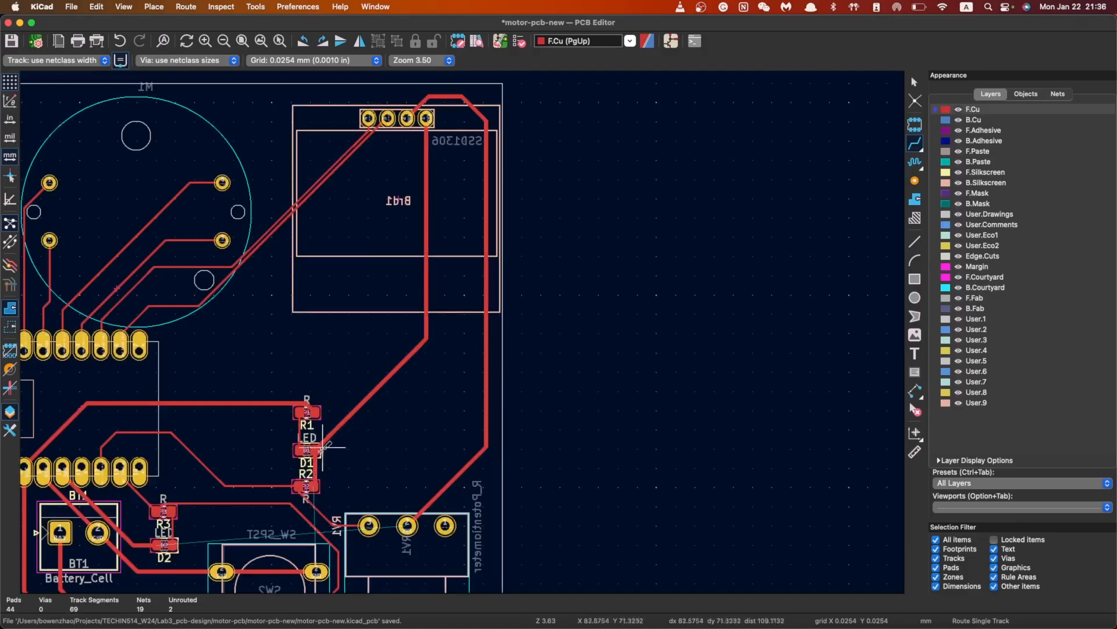
After two false starts, route a GND track from the U1 pin to the D1/R2 pad
scroll(314, 507, "down", 8)
scroll(314, 506, "left", 5)
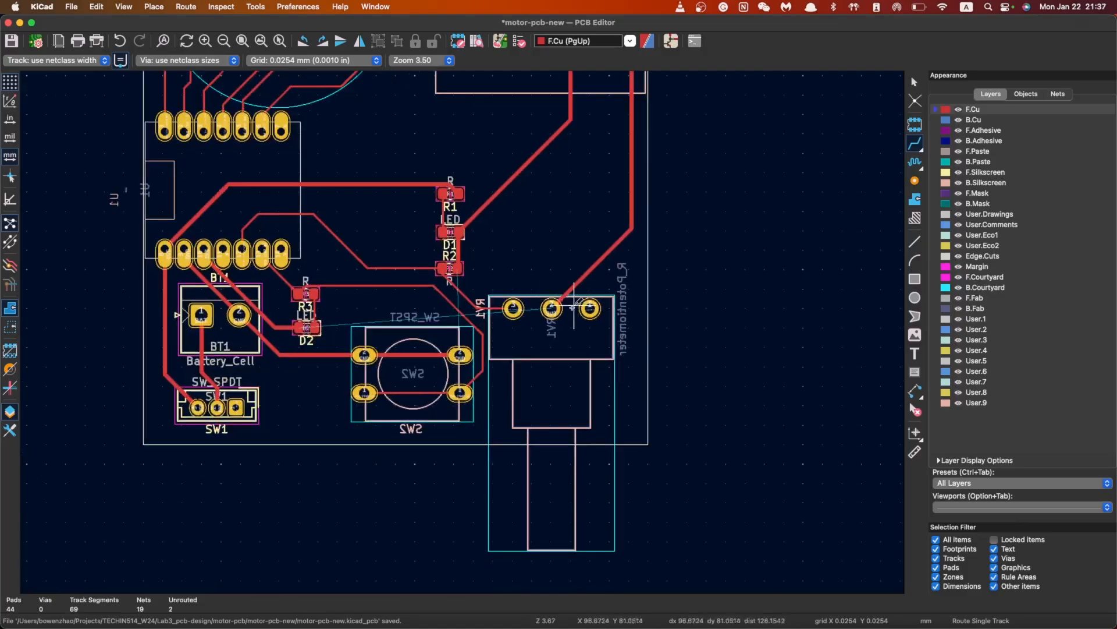
left_click(551, 308)
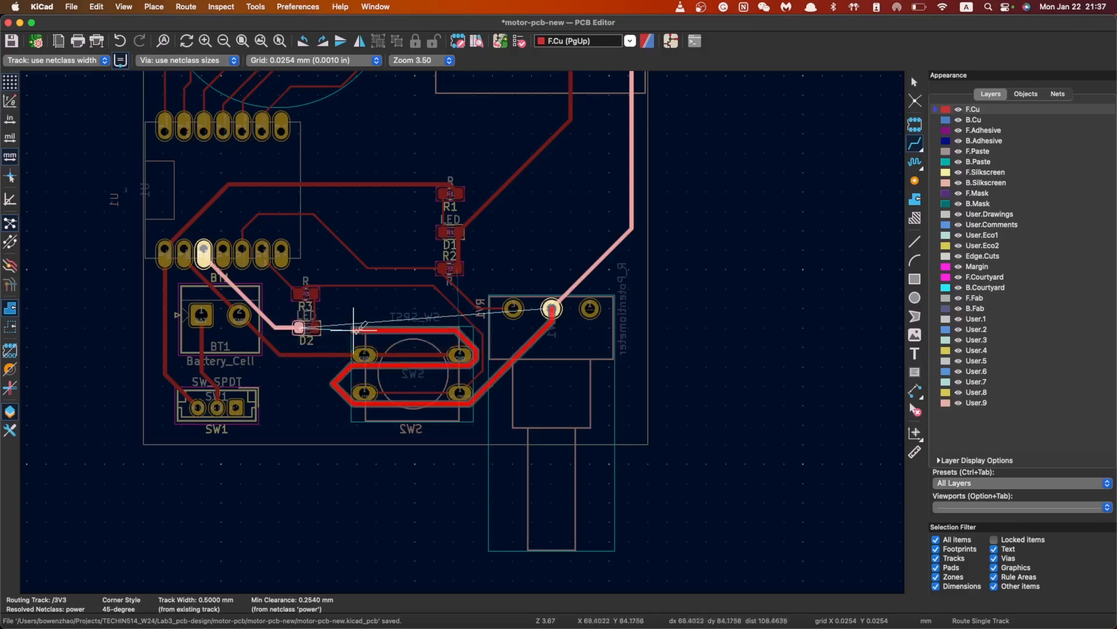
key("Escape")
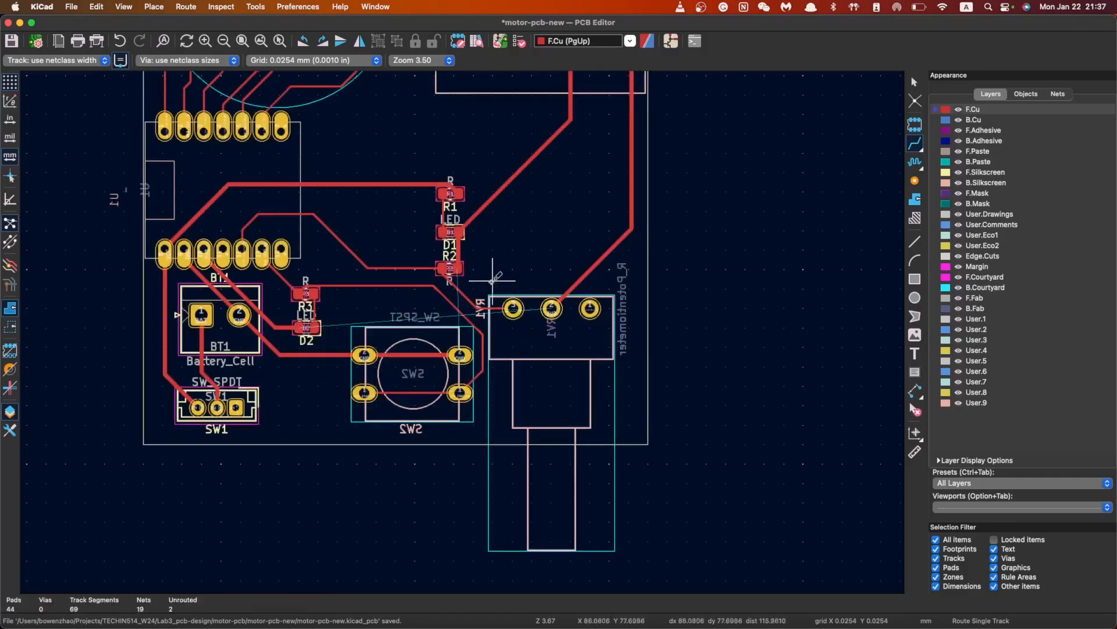
left_click(459, 268)
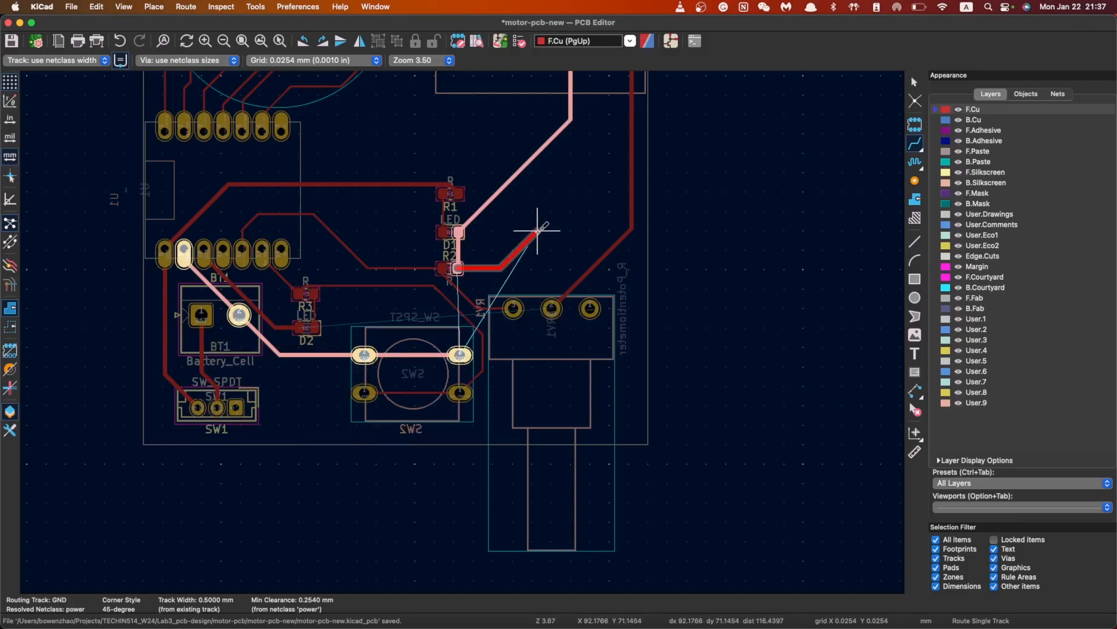
key("Escape")
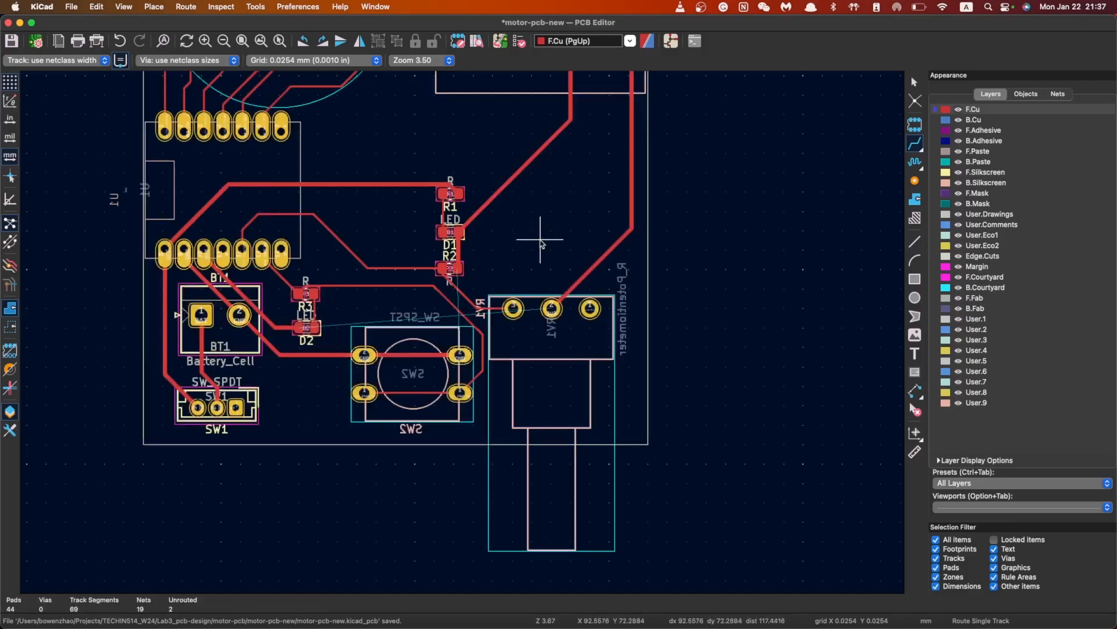
left_click(183, 252)
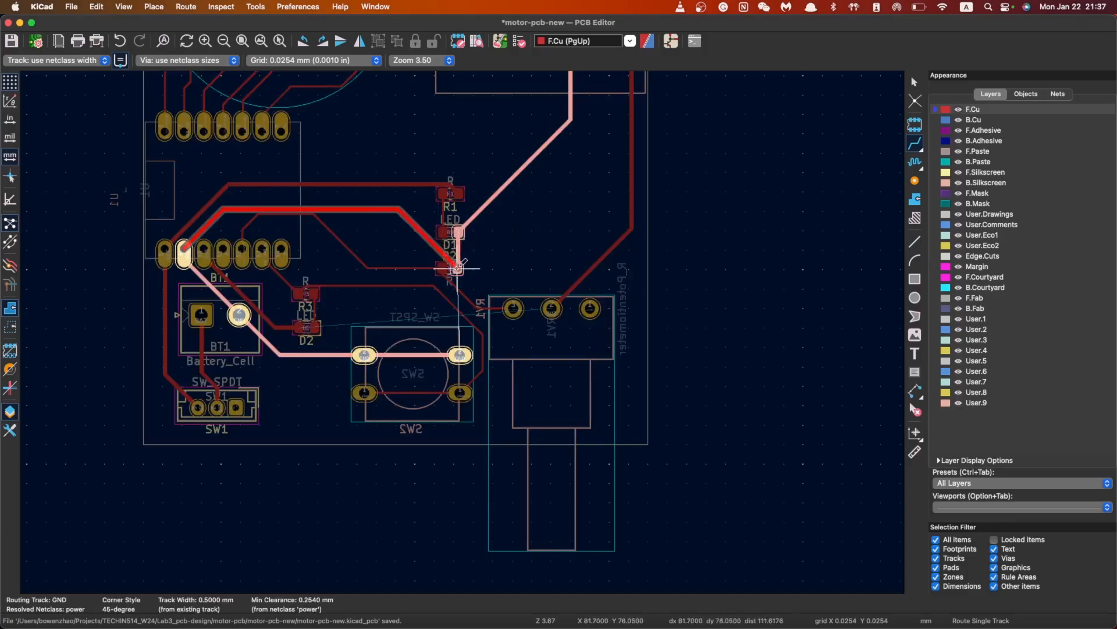
left_click(457, 263)
Route a 3V3 track from D2's pad around SW2 to RV1's middle pad
scroll(431, 183, "up", 4)
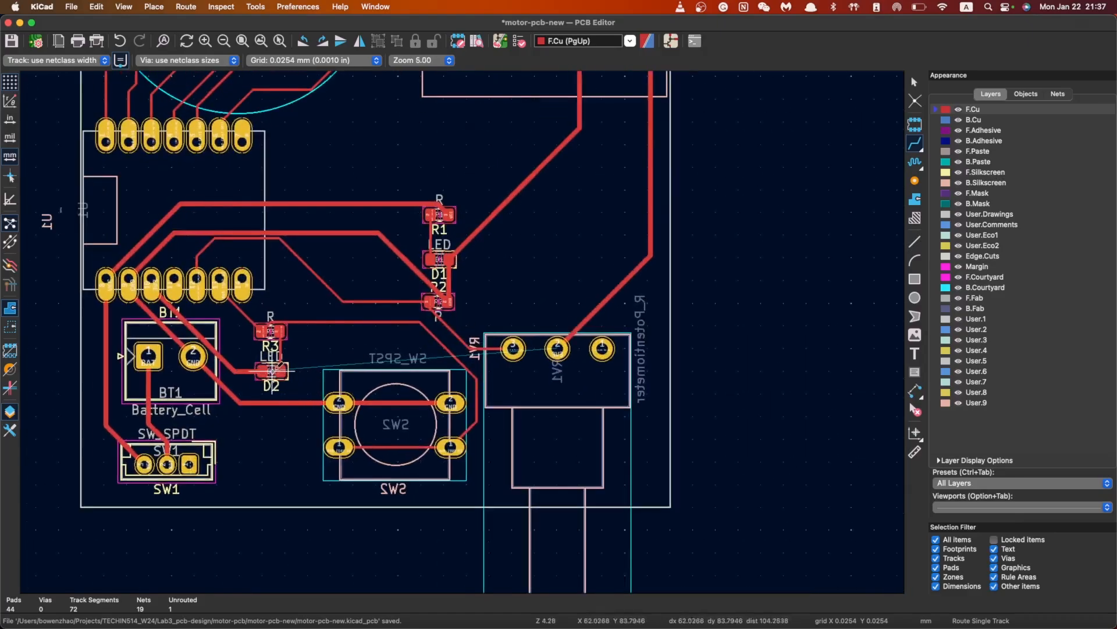
left_click(271, 370)
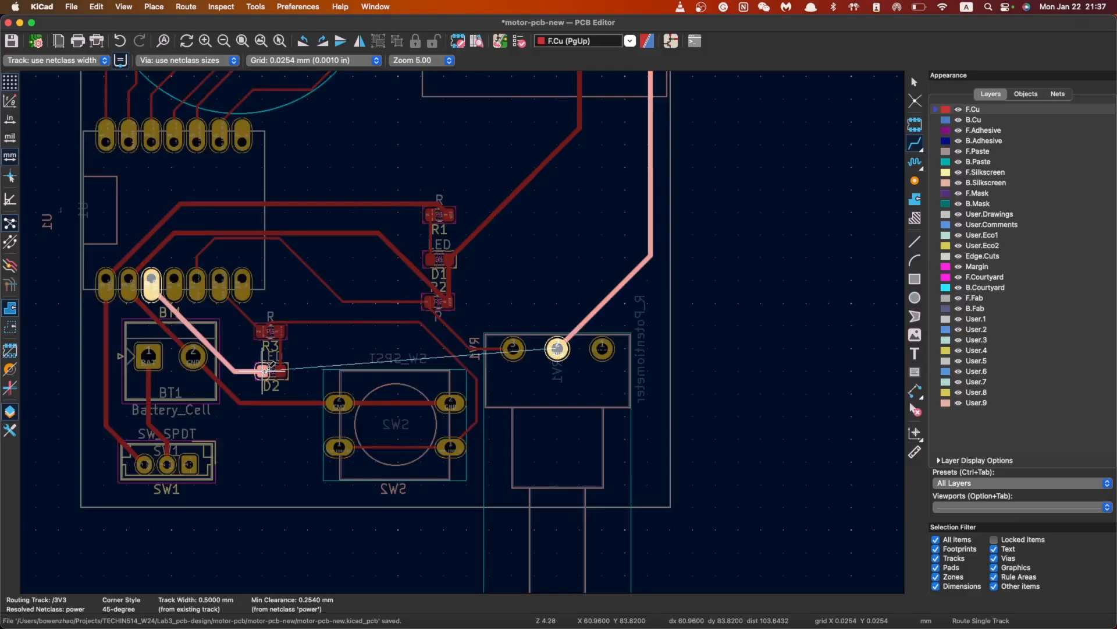
key("Escape")
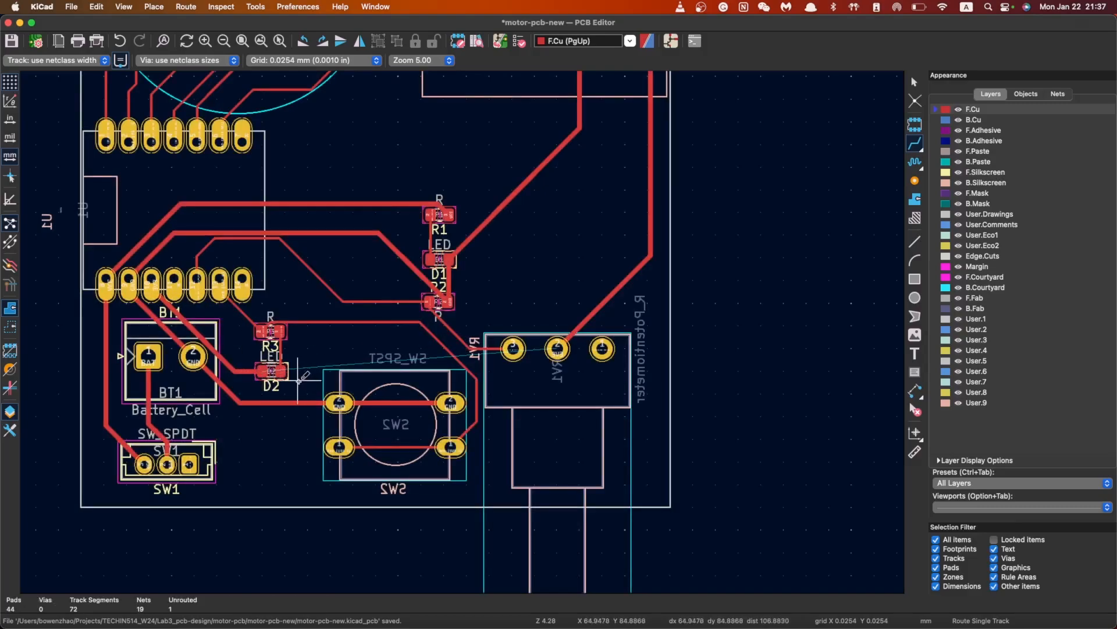
left_click(265, 370)
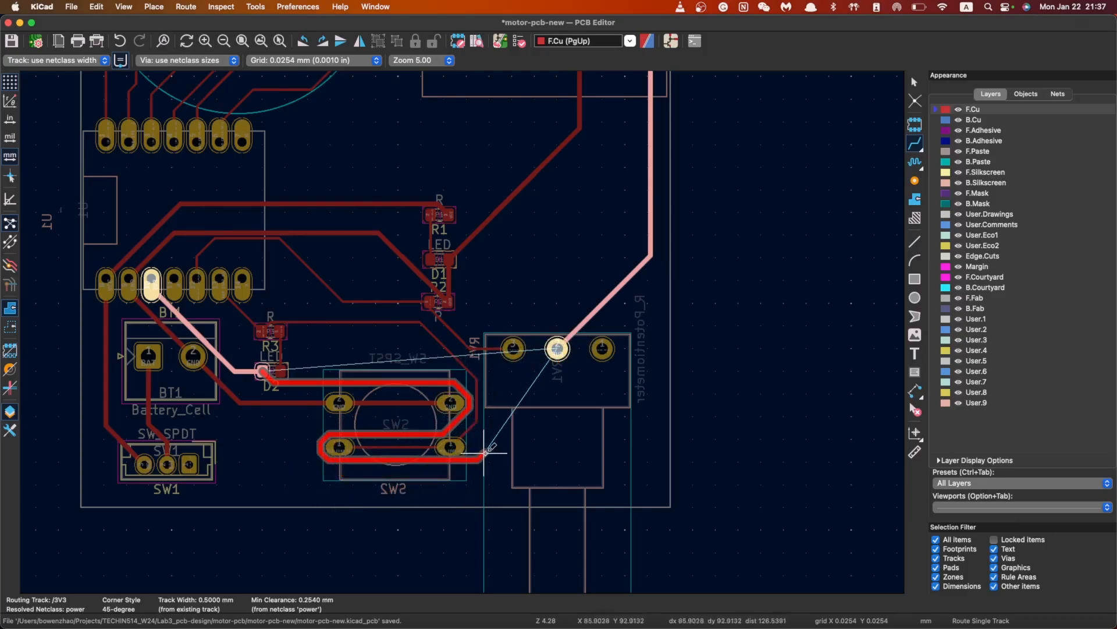
left_click(557, 348)
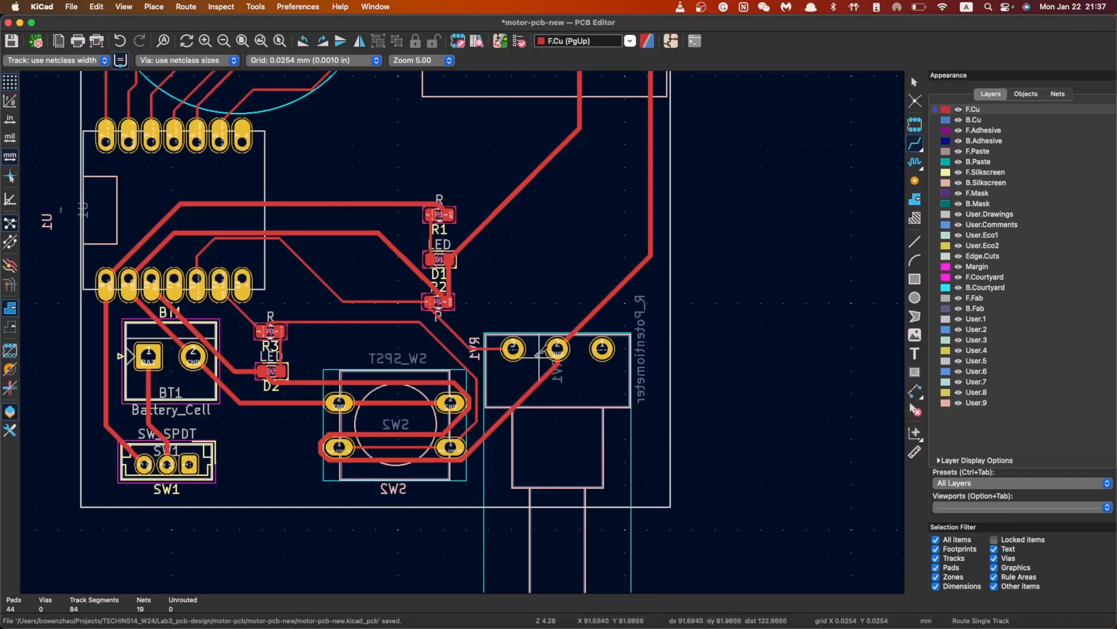
scroll(536, 352, "down", 2)
scroll(330, 220, "down", 3)
Undo the D2-to-RV1 3V3 track
scroll(472, 340, "up", 3)
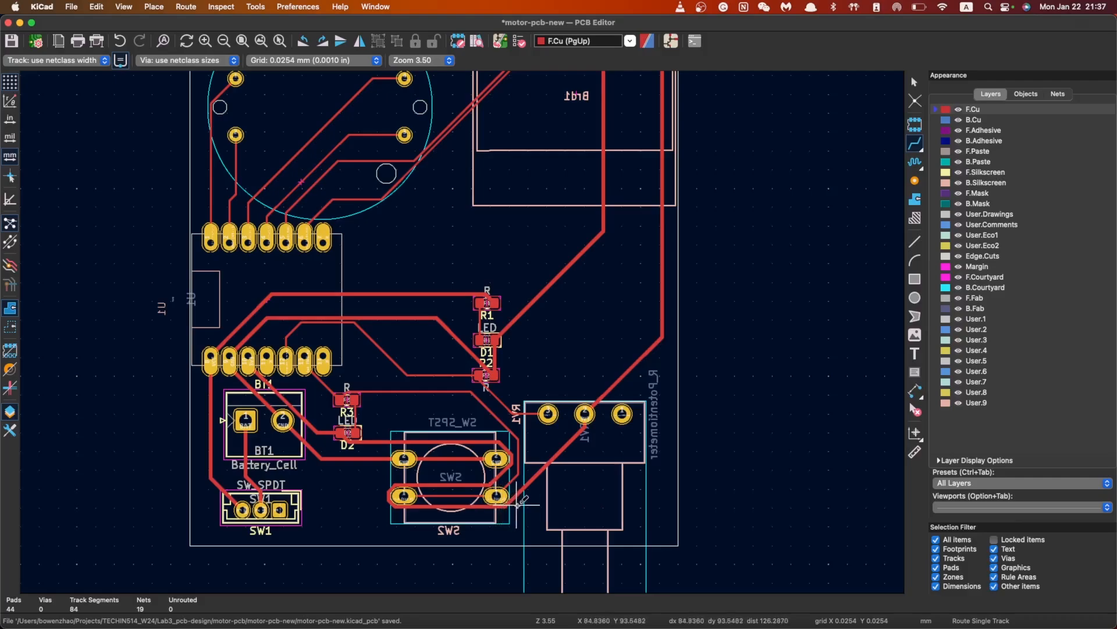
key("super+z")
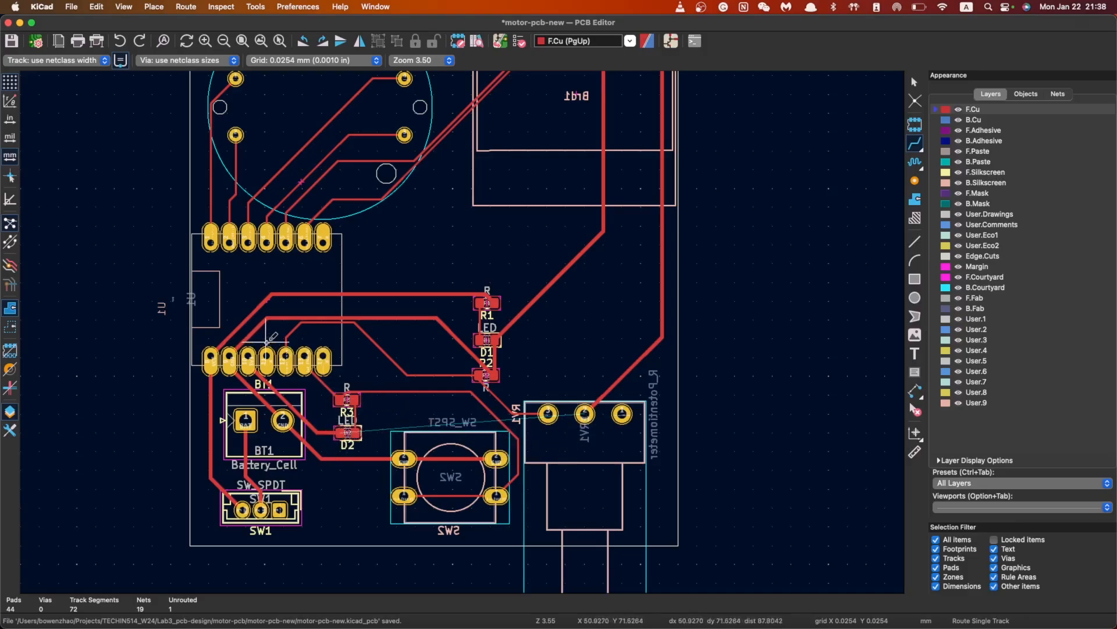
scroll(585, 414, "up", 4)
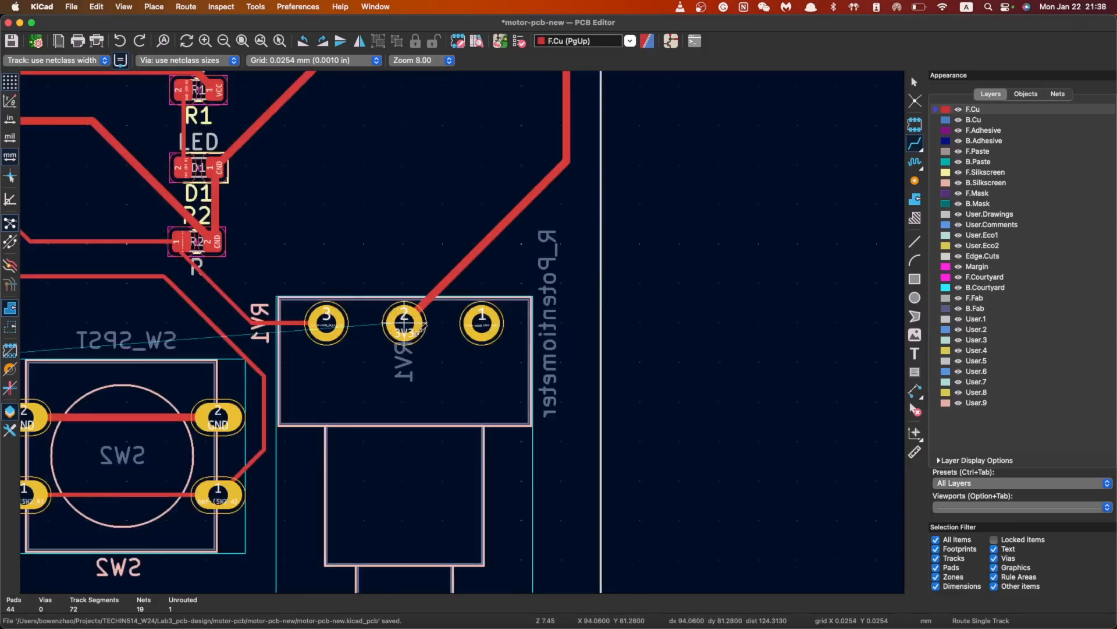
scroll(462, 330, "down", 5)
scroll(462, 331, "down", 2)
scroll(463, 182, "up", 1)
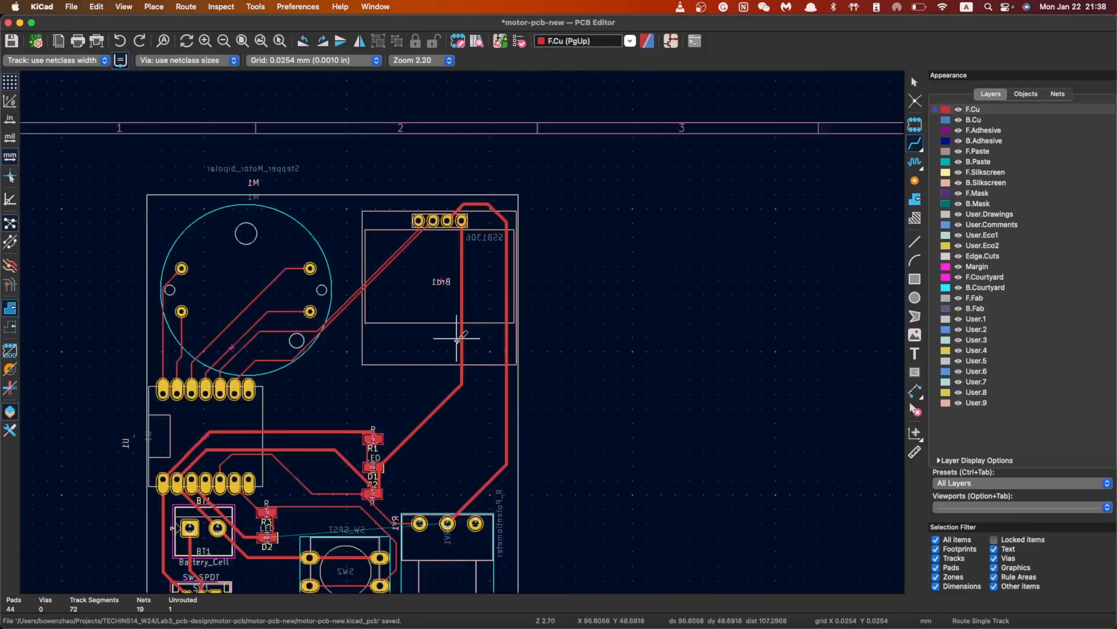
scroll(438, 372, "up", 3)
scroll(368, 535, "down", 1)
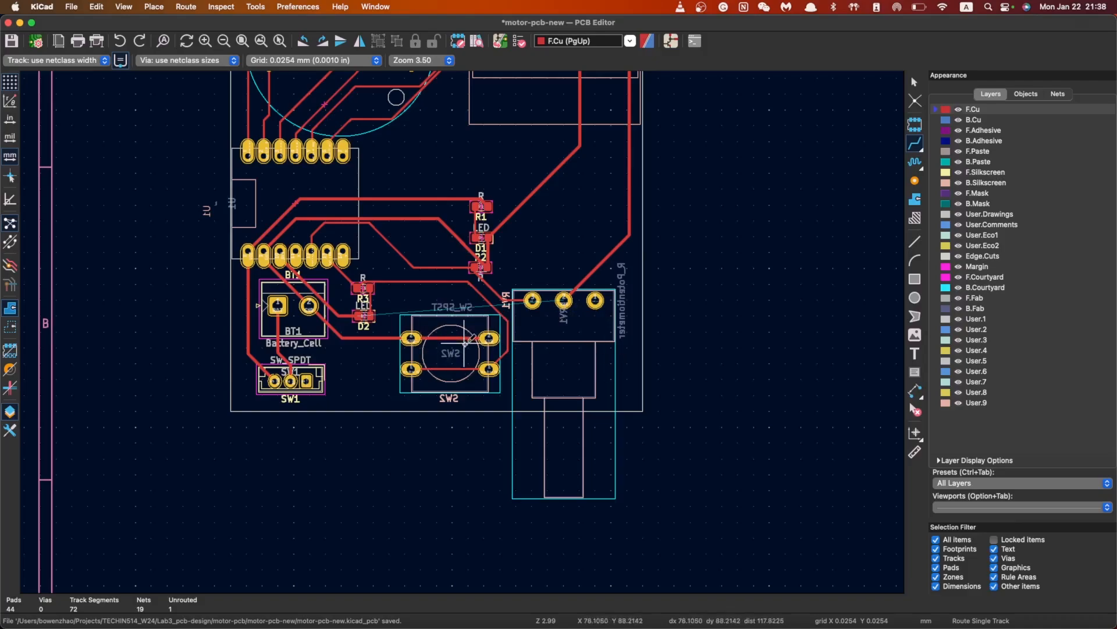
Route a new 3V3 track from RV1's middle pad to D2's pad and exit routing
left_click(564, 300)
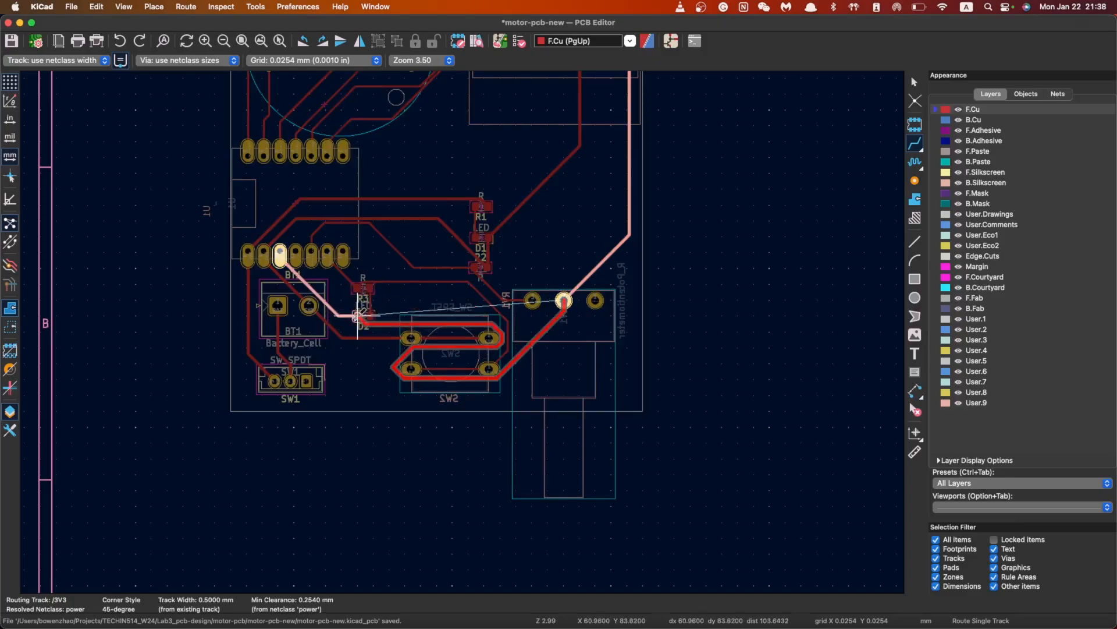
left_click(357, 316)
scroll(359, 318, "up", 6)
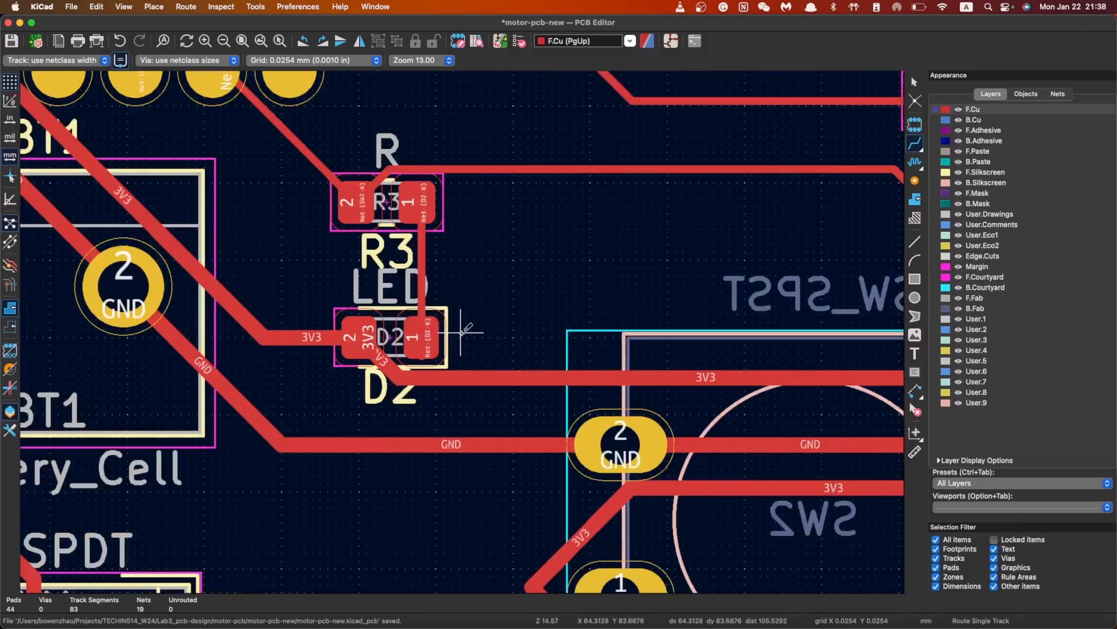
scroll(460, 331, "up", 1)
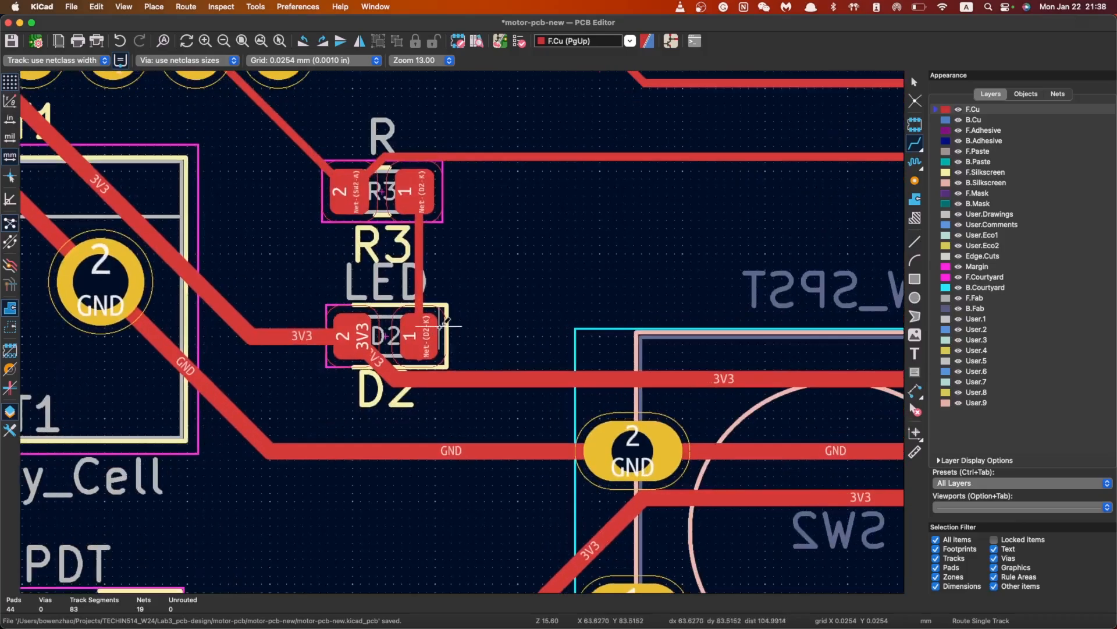
scroll(453, 330, "down", 5)
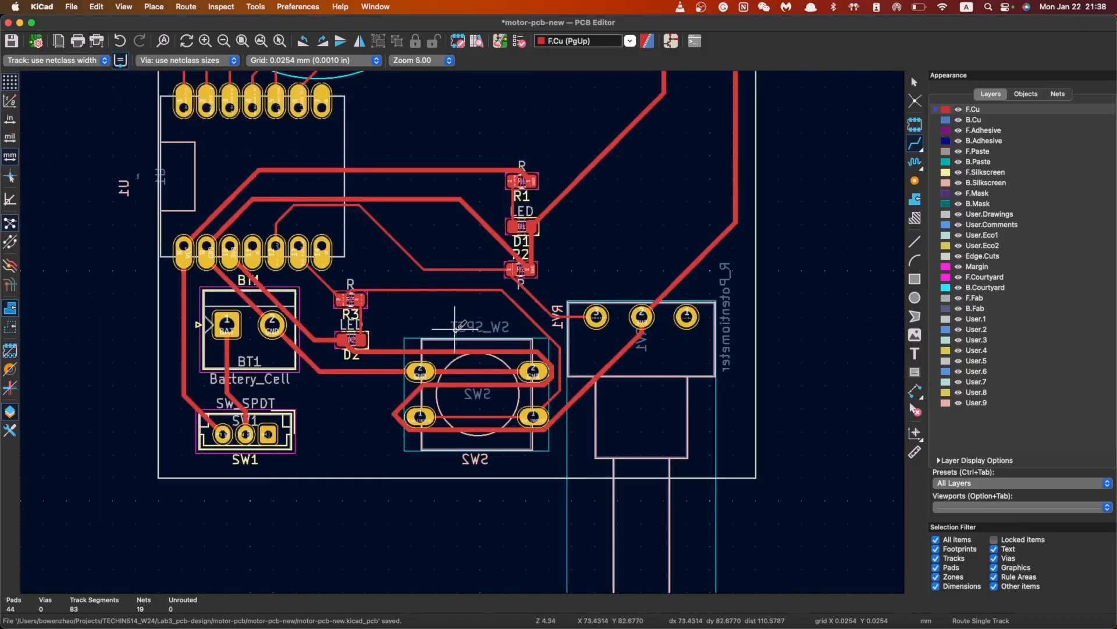
scroll(530, 315, "down", 4)
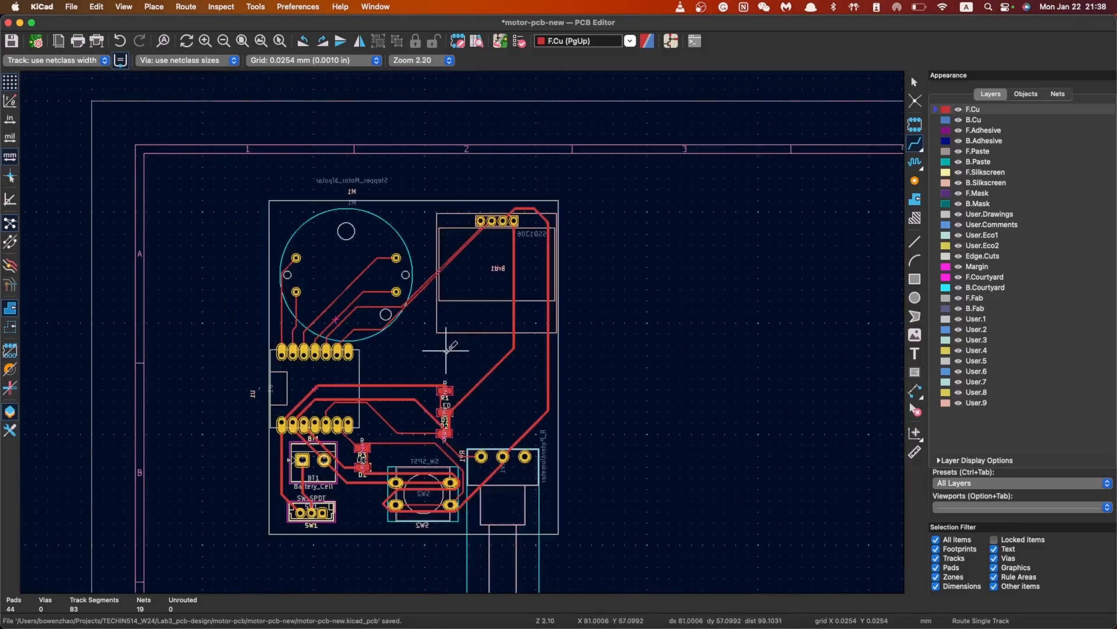
key("Escape")
Run the Design Rules Checker from the Inspect menu on the board
left_click(221, 6)
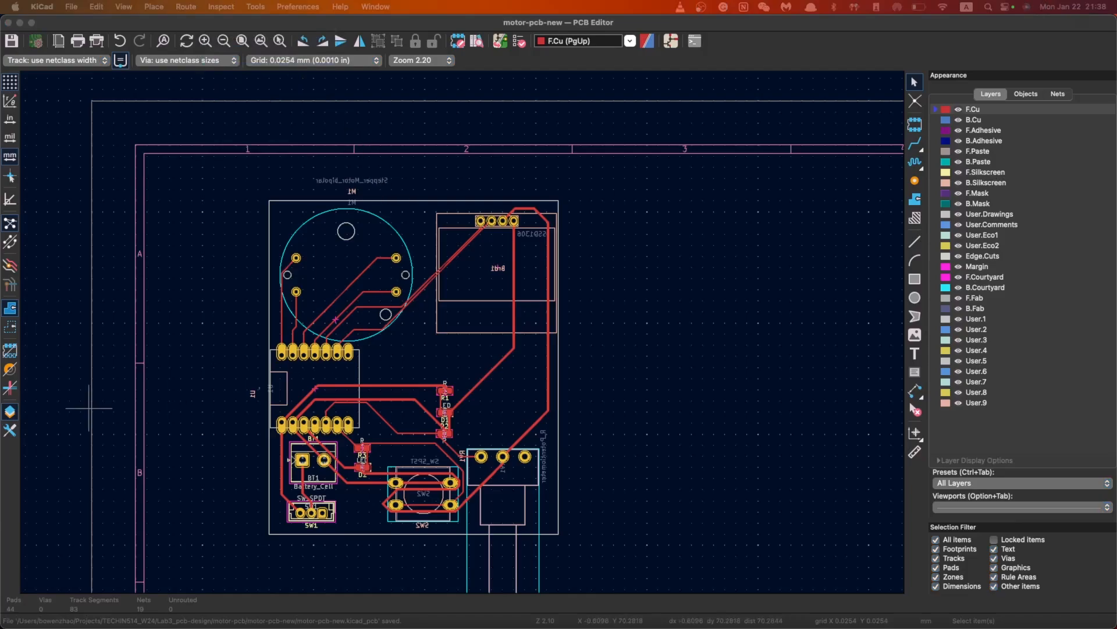
left_click(519, 41)
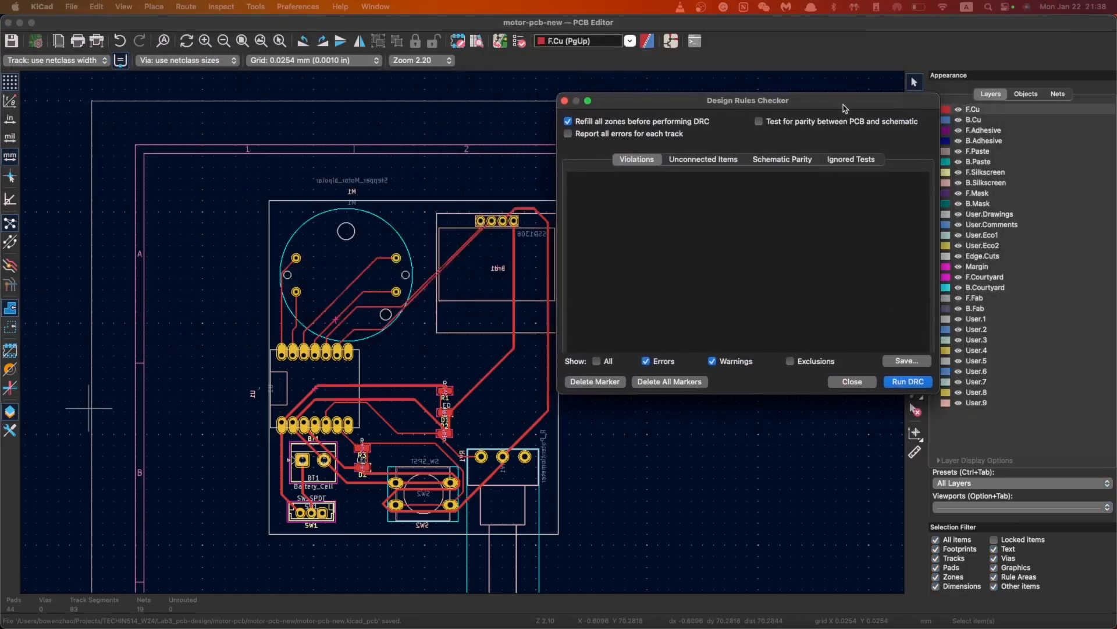
left_click(919, 383)
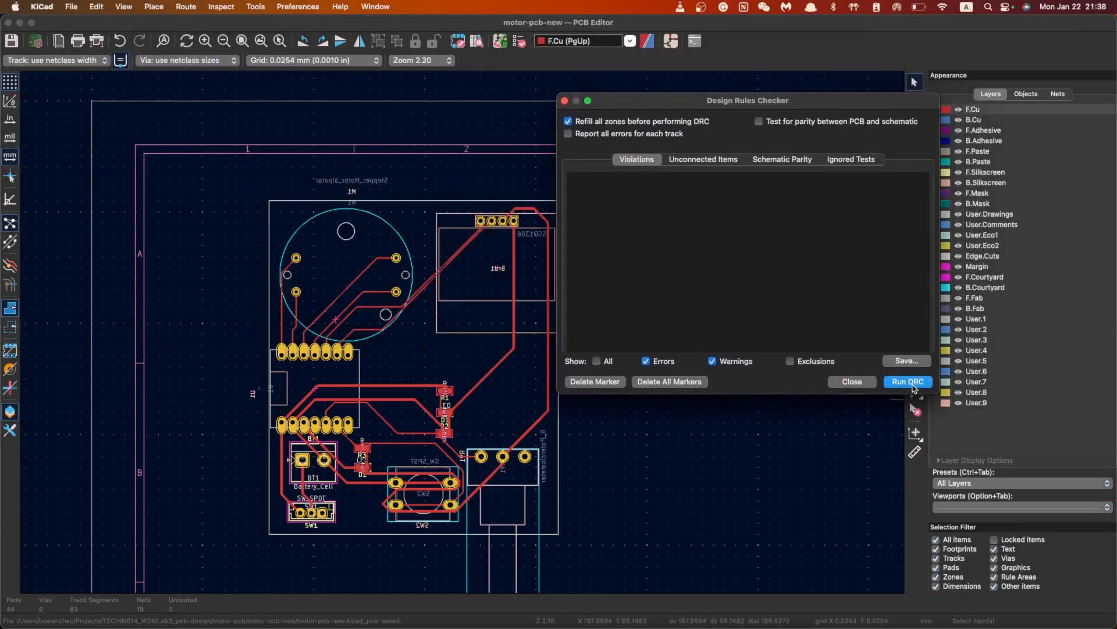
scroll(771, 339, "down", 1)
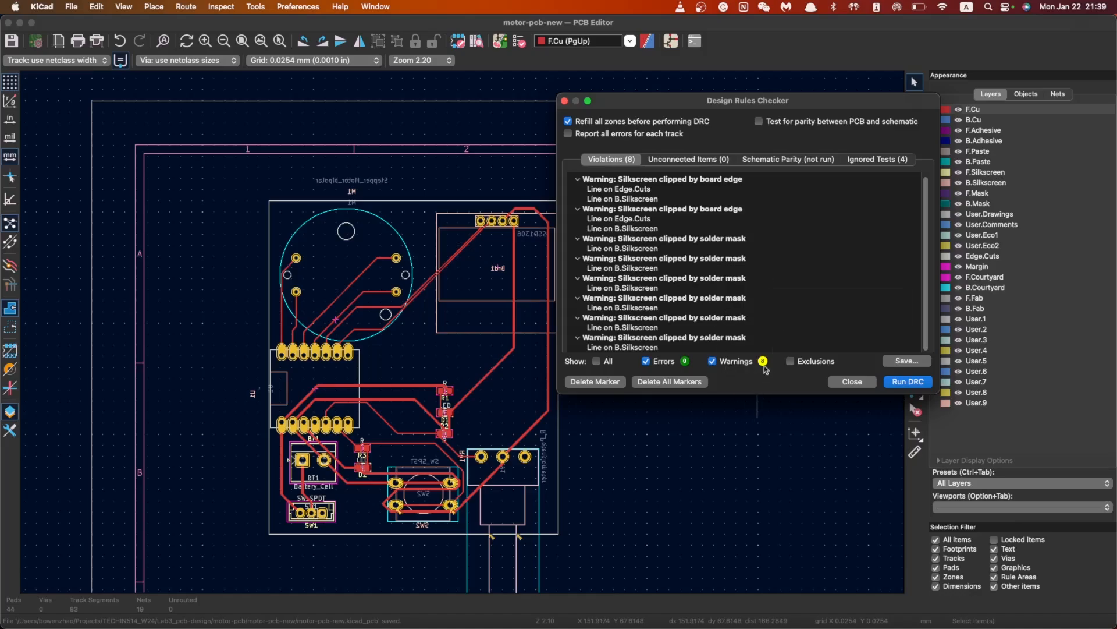
Review the board-edge silkscreen-clipping warnings in the DRC report
left_click(793, 288)
left_click(675, 208)
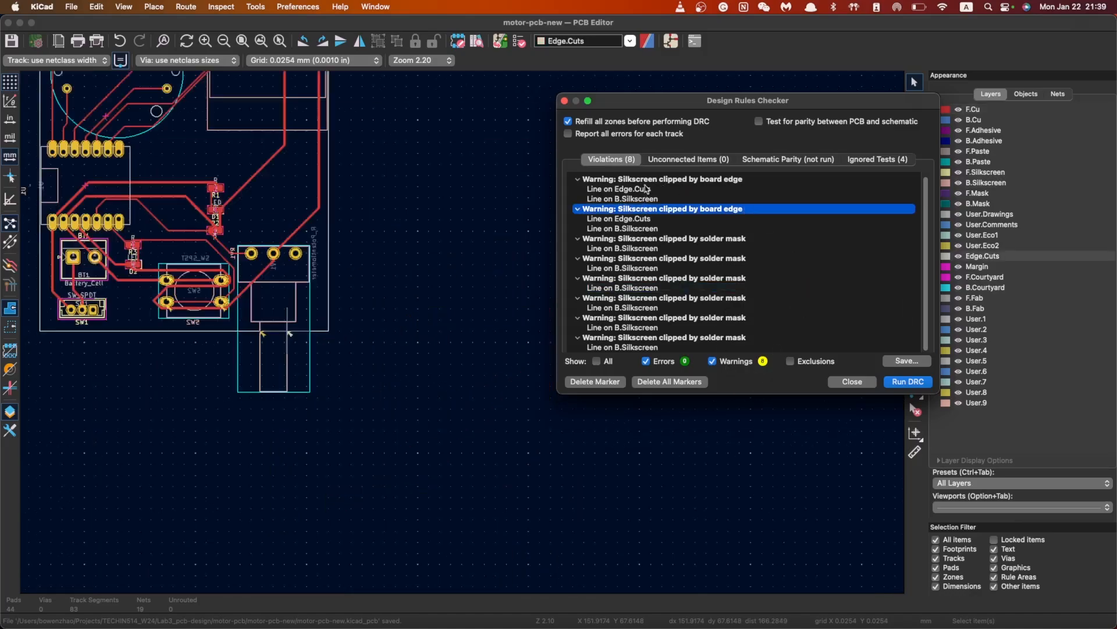
left_click(646, 180)
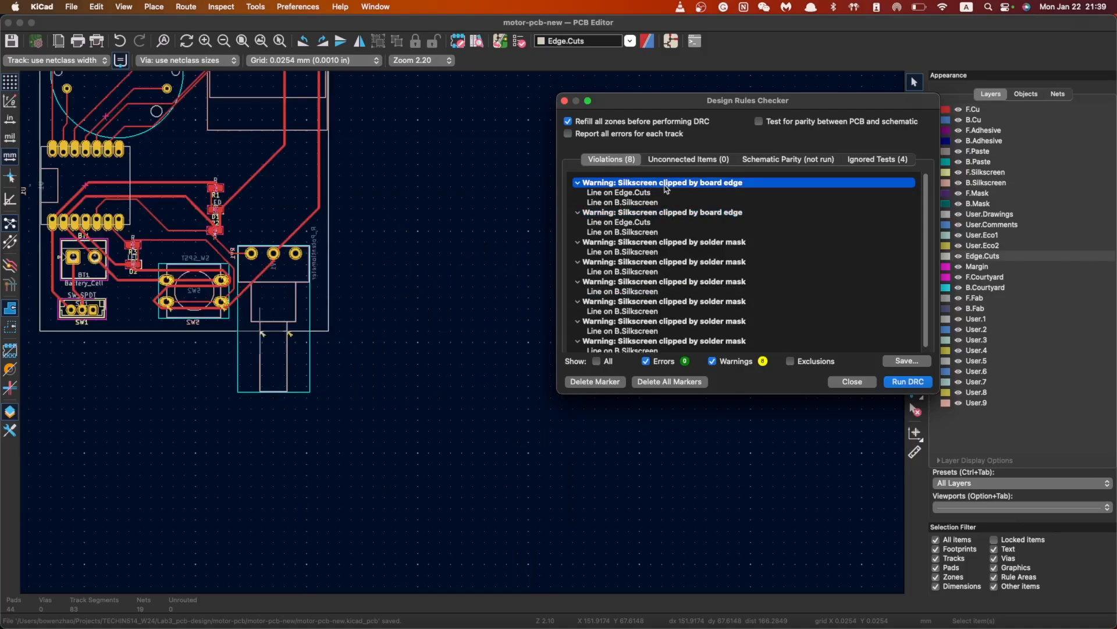
scroll(188, 205, "down", 3)
scroll(474, 285, "up", 4)
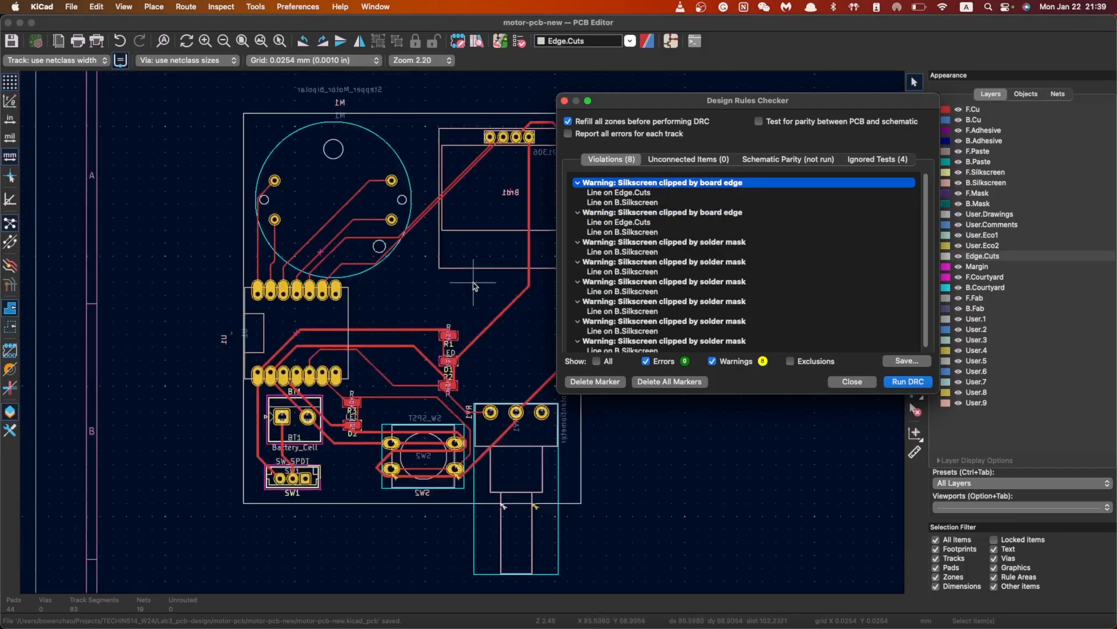
scroll(474, 285, "down", 2)
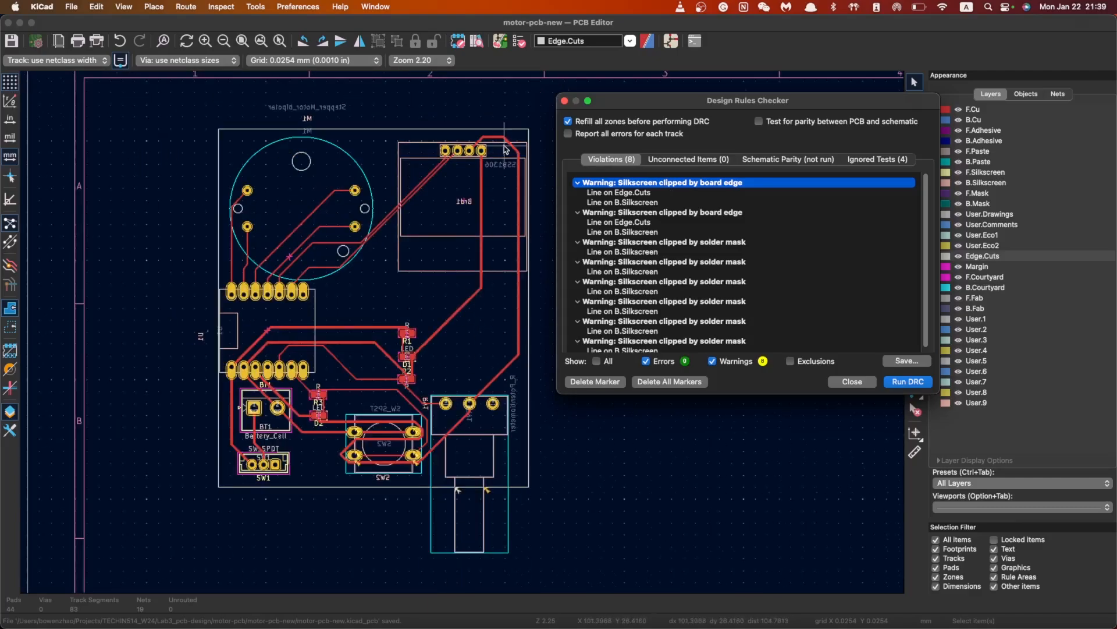
scroll(505, 150, "down", 2)
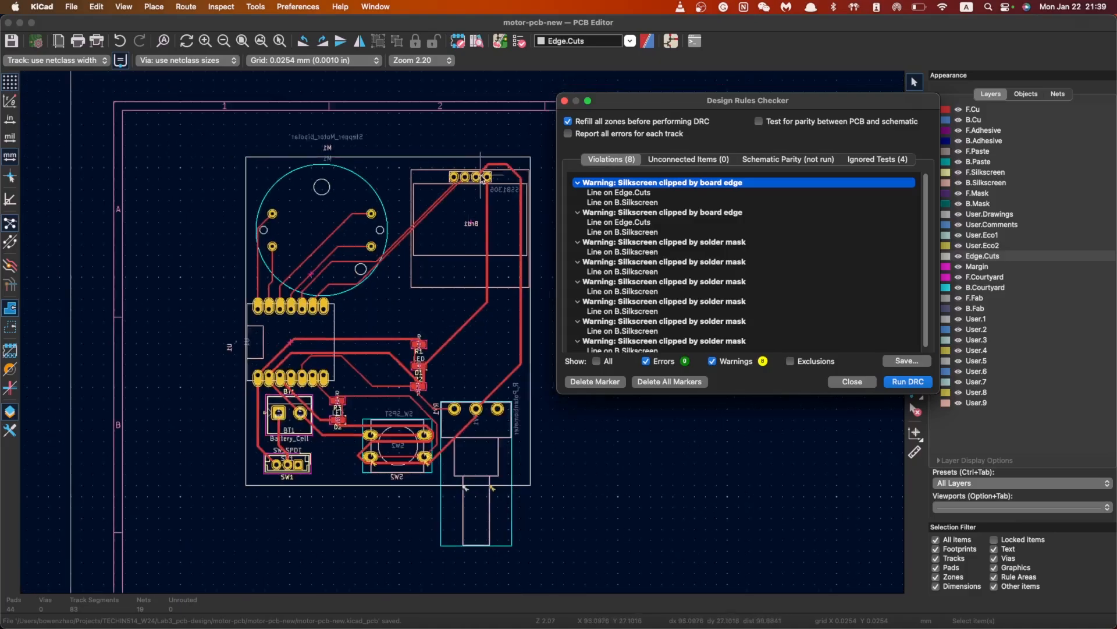
scroll(482, 180, "up", 4)
scroll(464, 336, "down", 2)
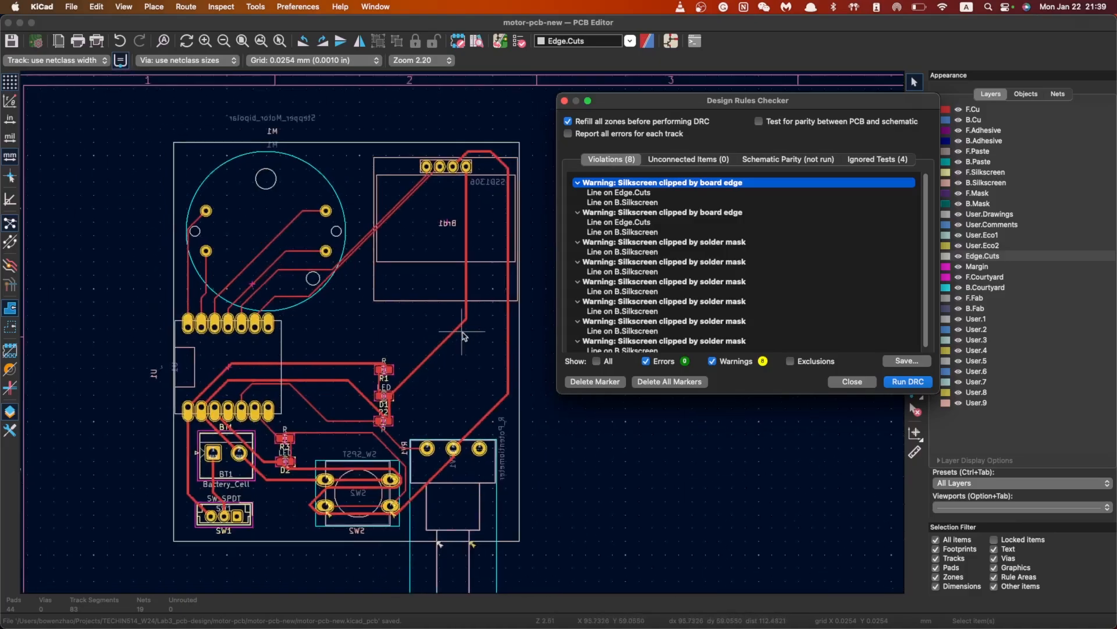
scroll(464, 336, "up", 1)
scroll(464, 337, "down", 2)
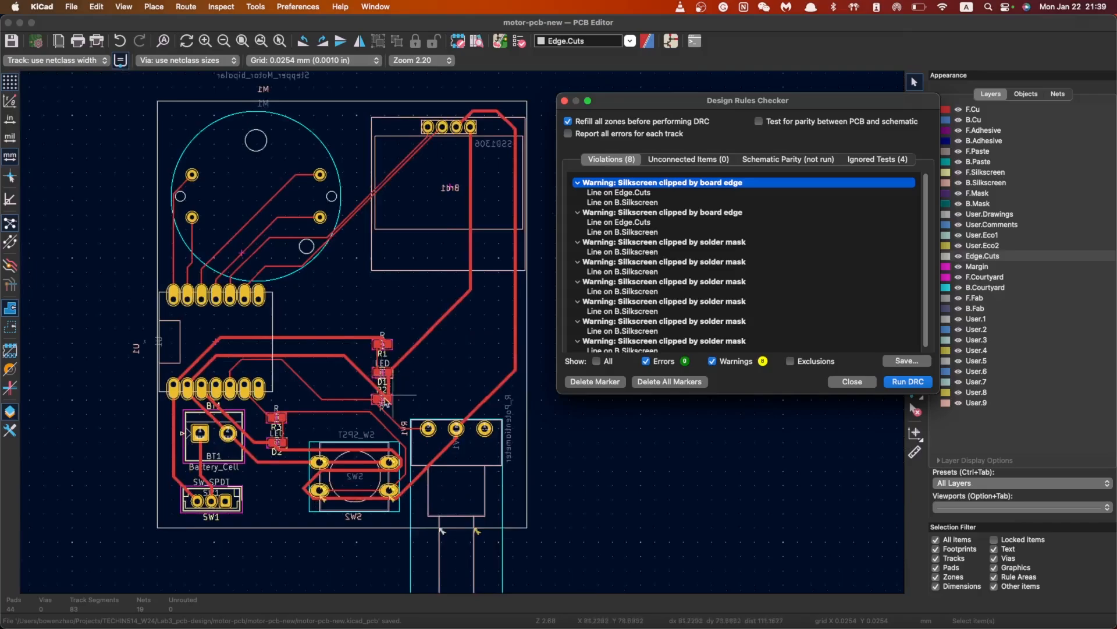
scroll(350, 430, "up", 1)
scroll(530, 181, "down", 2)
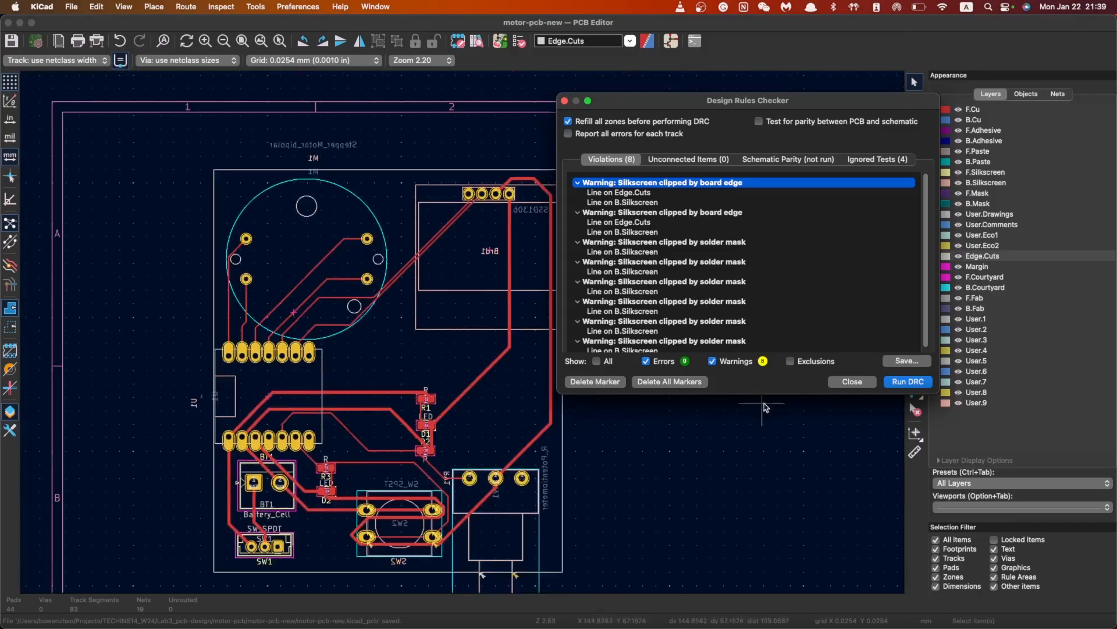
left_click(852, 382)
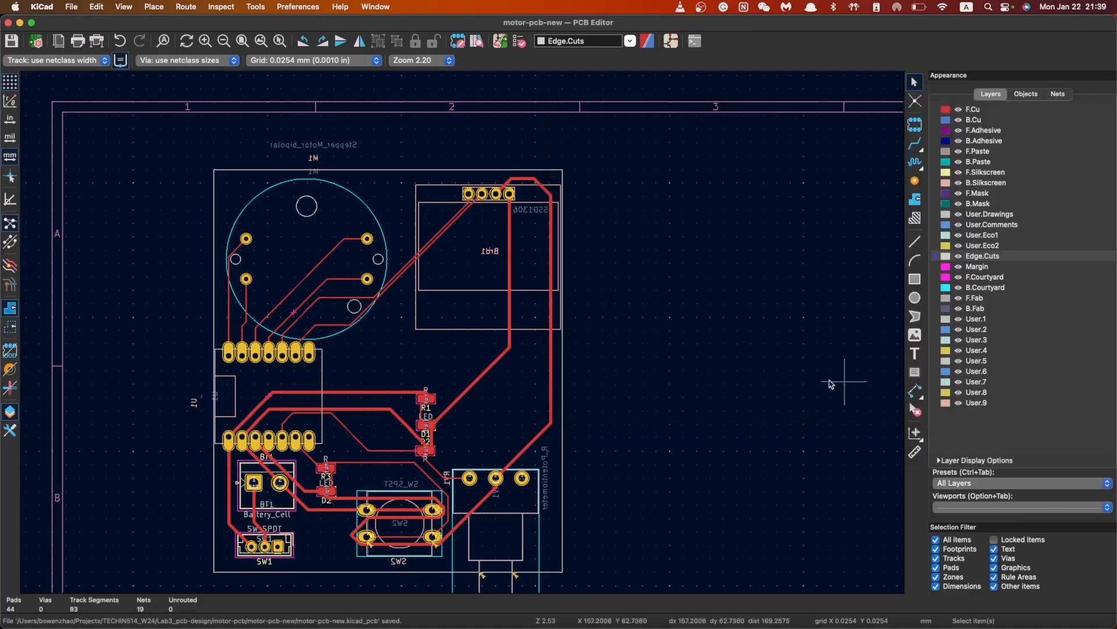
scroll(440, 471, "down", 1)
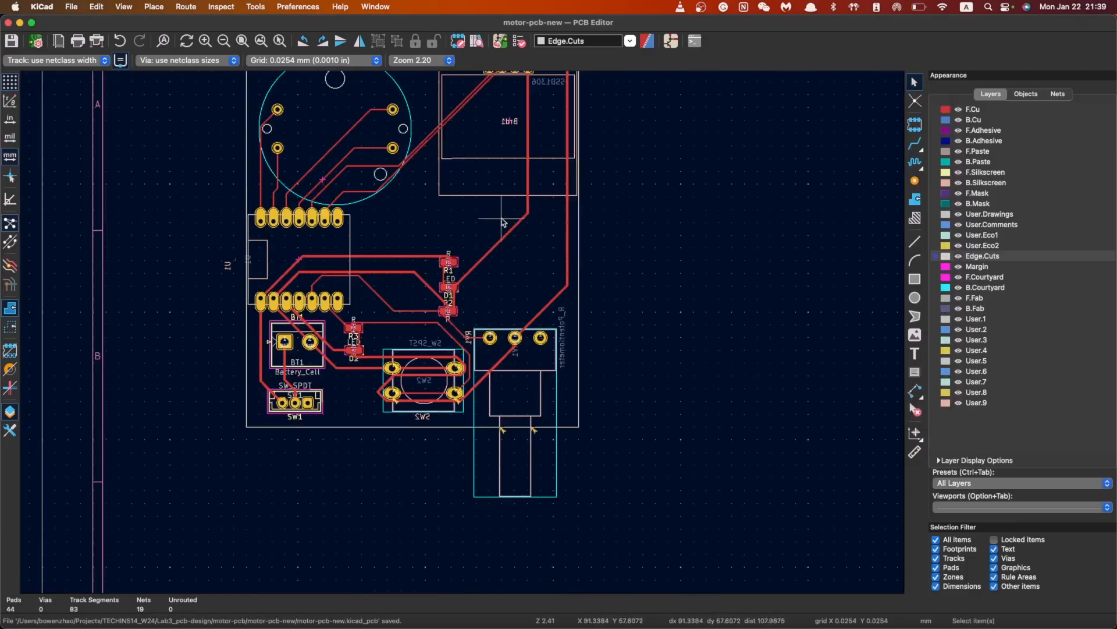
scroll(466, 336, "down", 2)
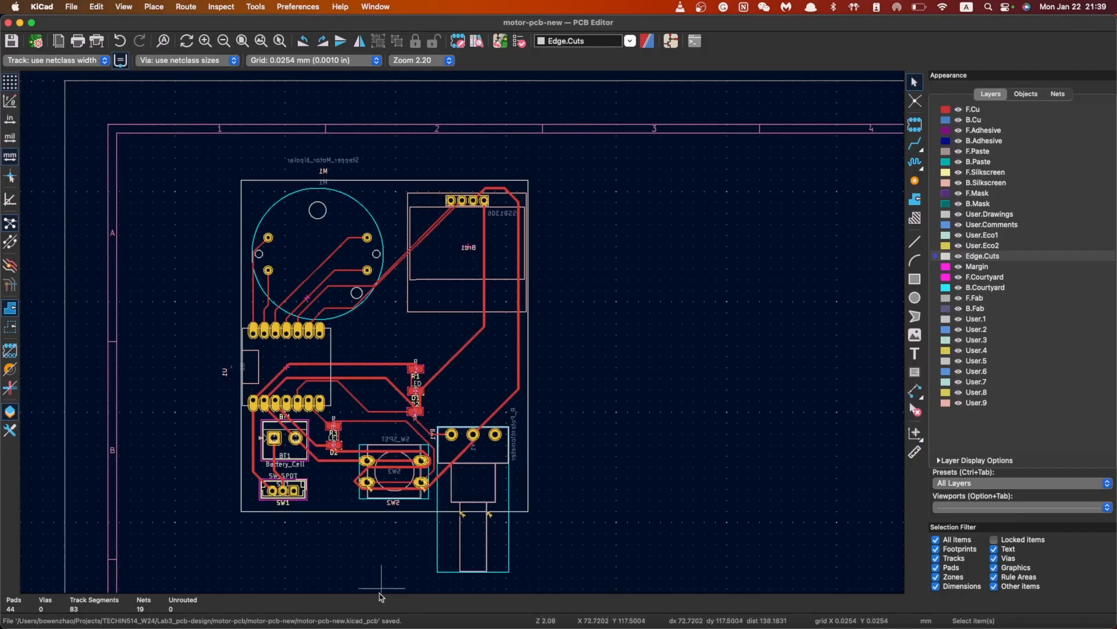
scroll(349, 493, "up", 10)
scroll(462, 335, "up", 4)
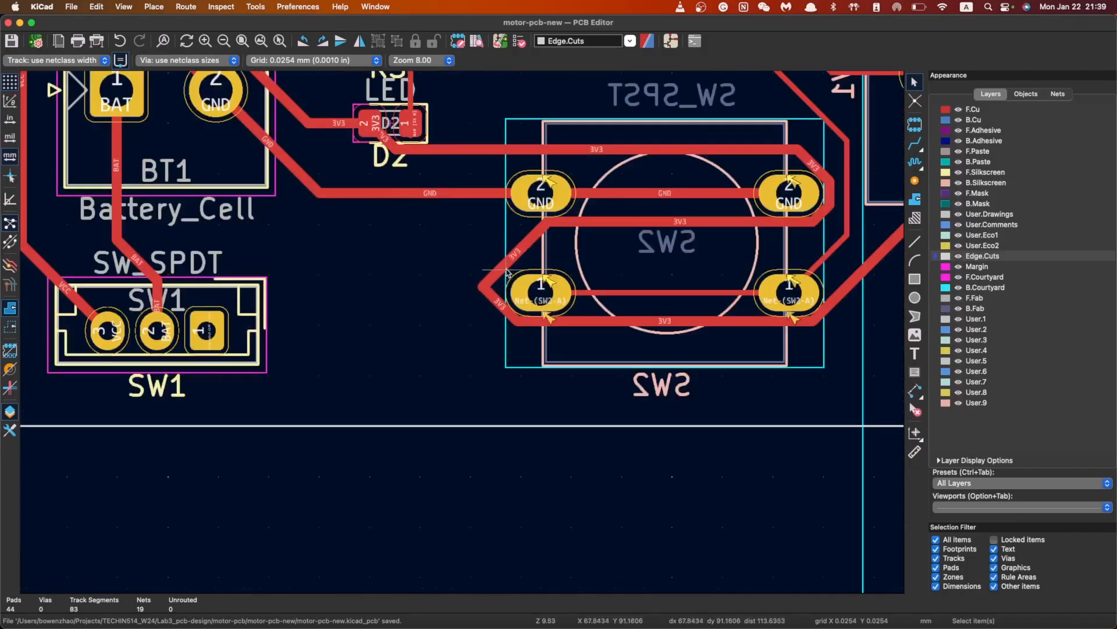
left_click(500, 268)
key("Delete")
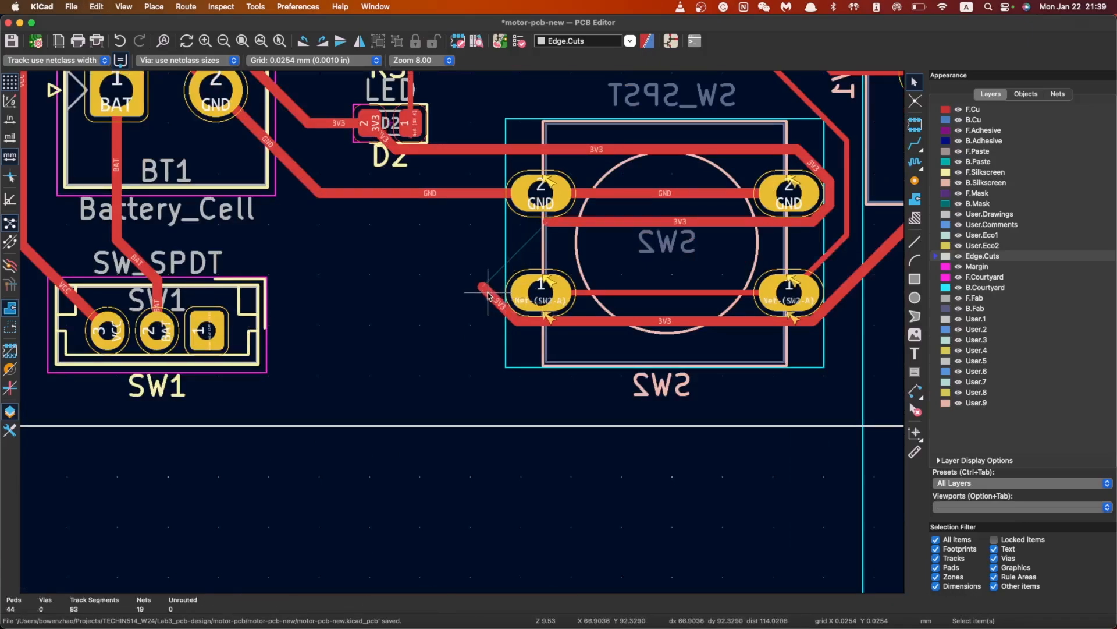
key("x")
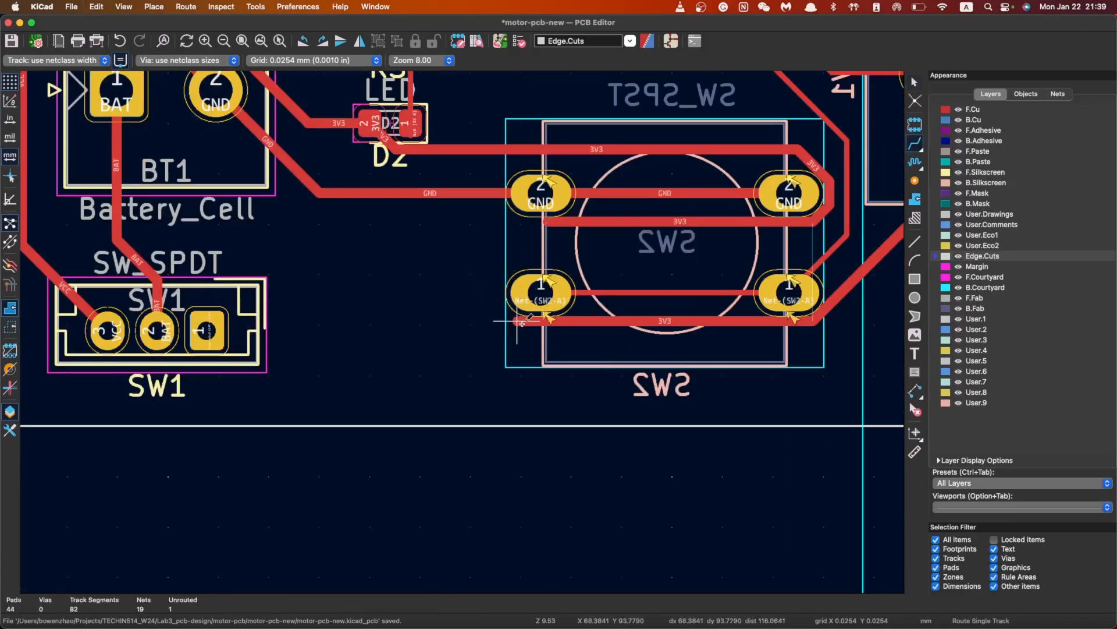
left_click(516, 321)
left_click(431, 278)
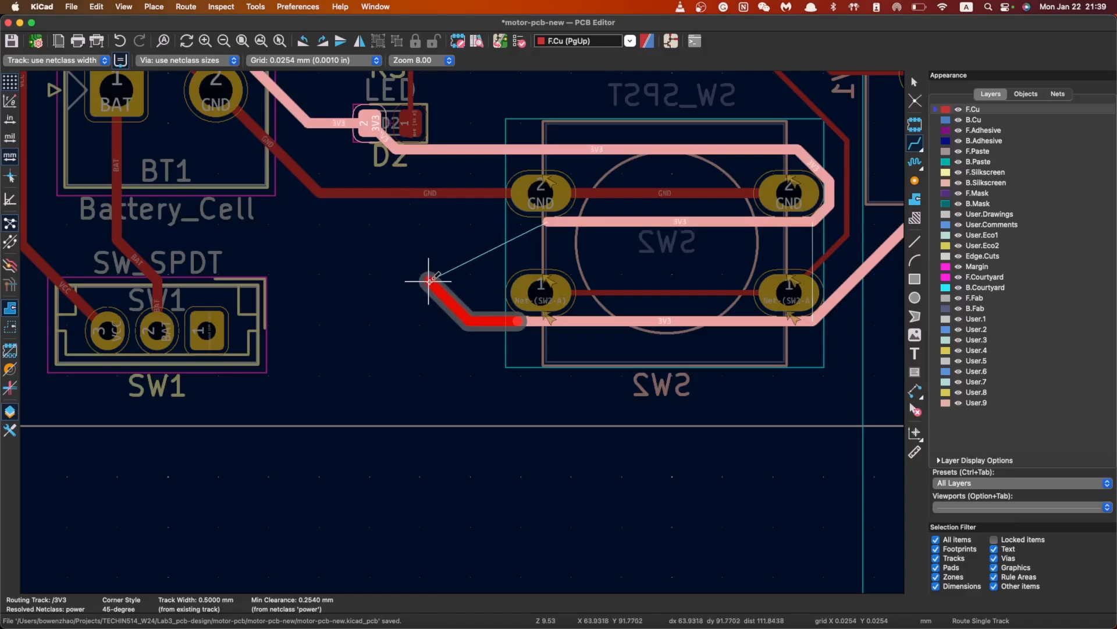
left_click(552, 221)
key("Escape")
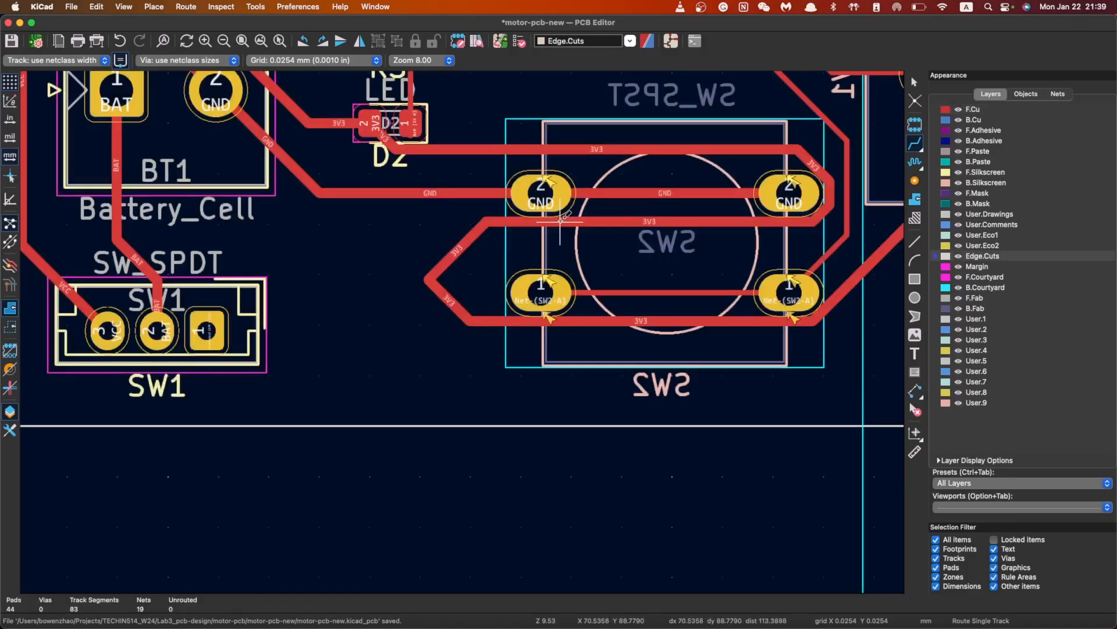
scroll(552, 221, "up", 3)
scroll(481, 348, "down", 2)
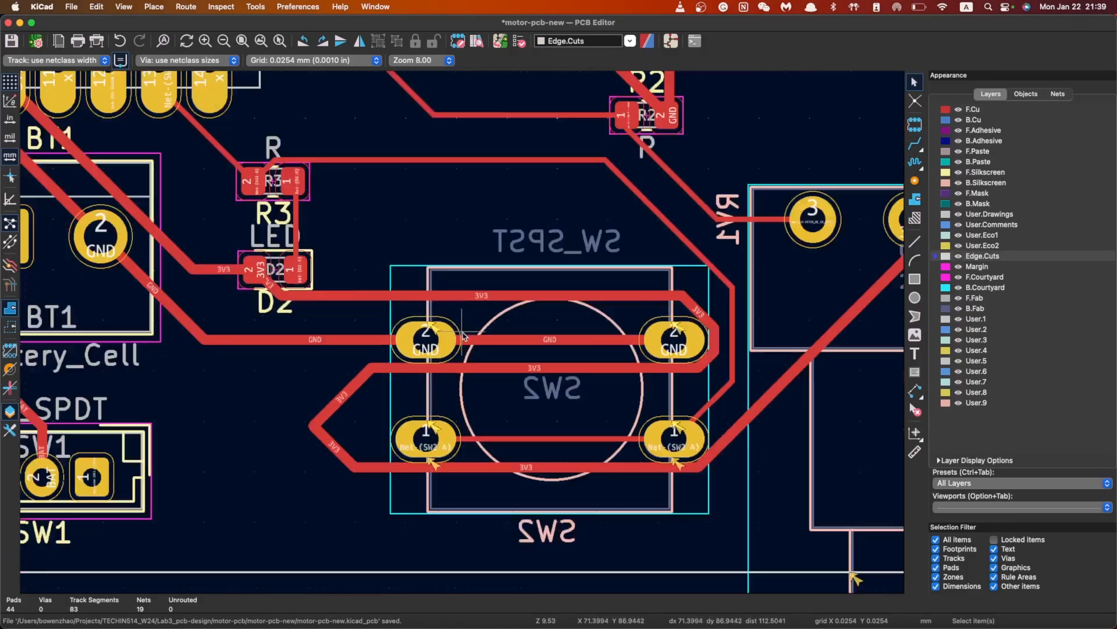
key("super+s")
scroll(499, 272, "down", 3)
scroll(522, 251, "up", 1)
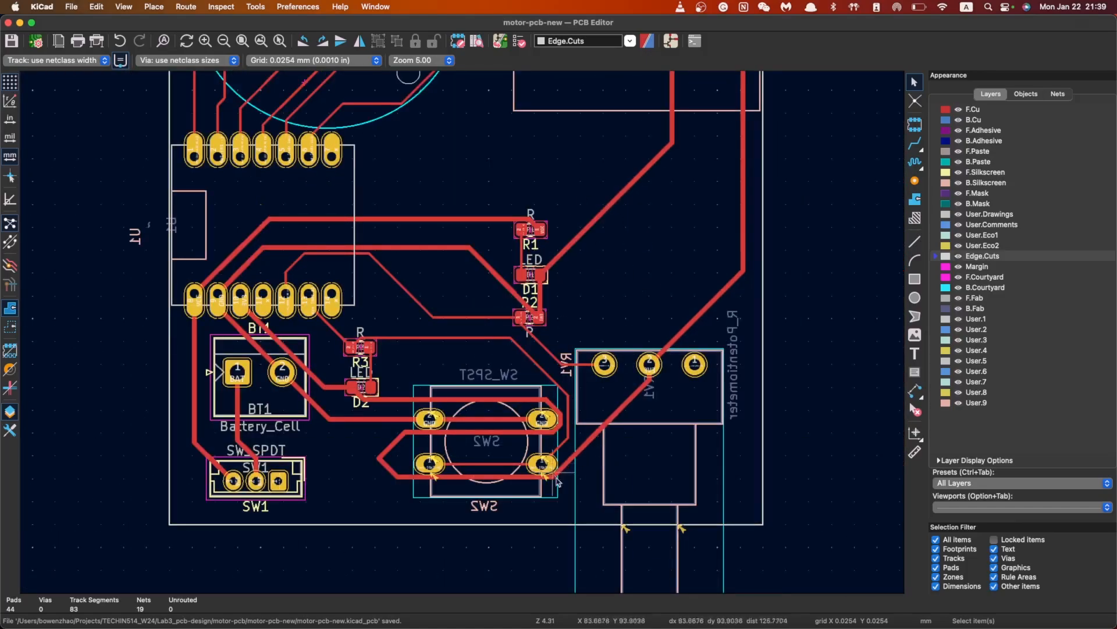
scroll(466, 151, "down", 5)
scroll(469, 349, "up", 3)
scroll(466, 358, "down", 6)
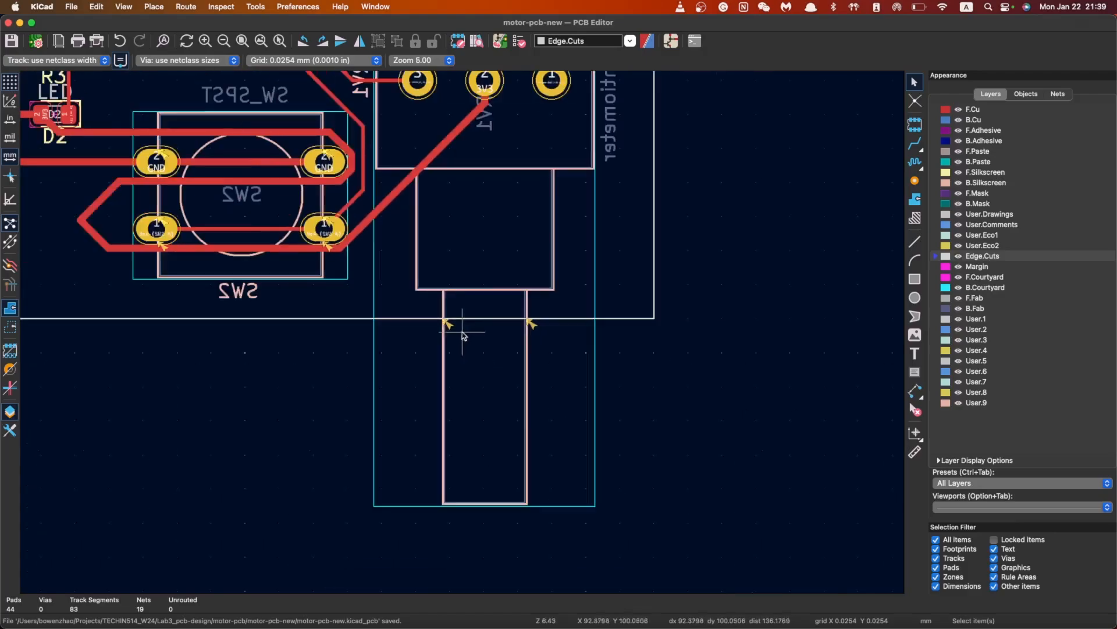
scroll(463, 346, "up", 2)
scroll(462, 346, "right", 2)
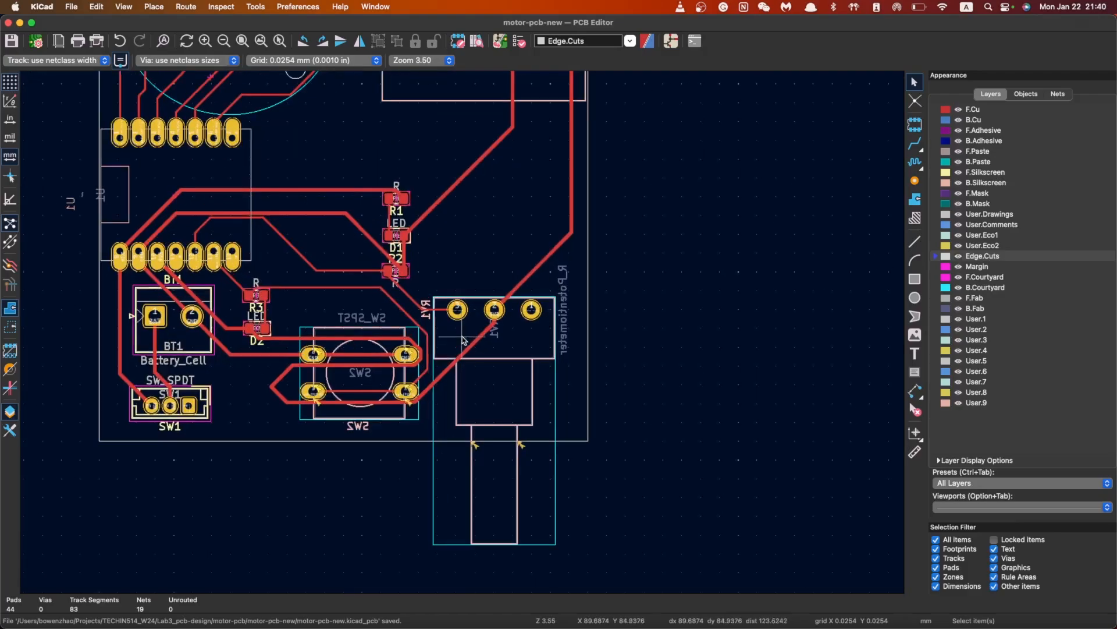
scroll(472, 323, "up", 3)
scroll(464, 334, "down", 2)
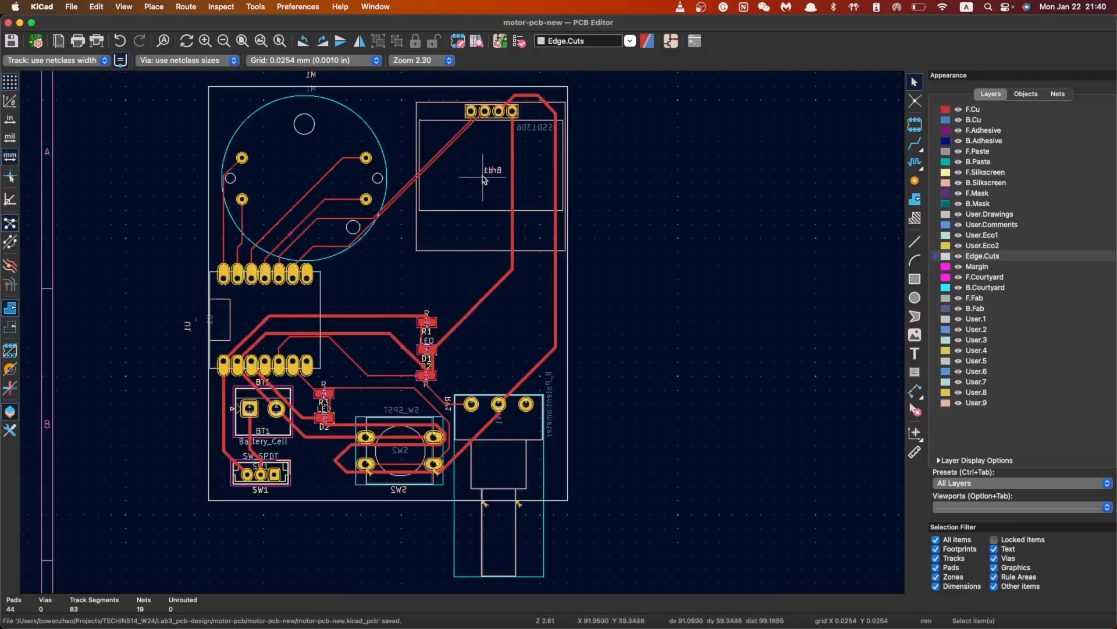
scroll(444, 450, "up", 5)
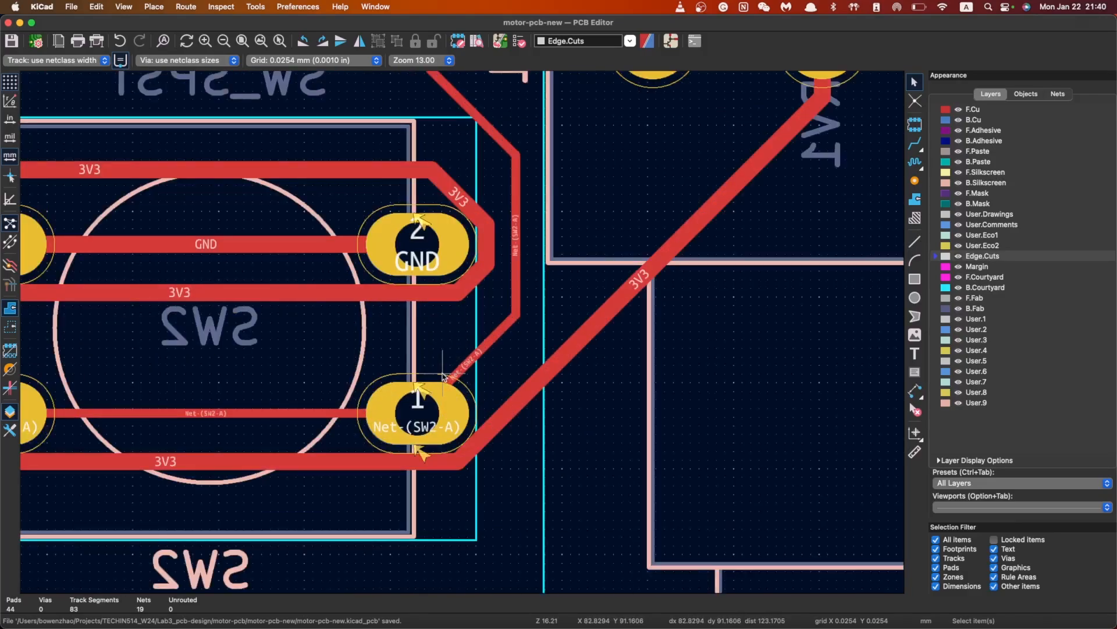
scroll(464, 337, "down", 5)
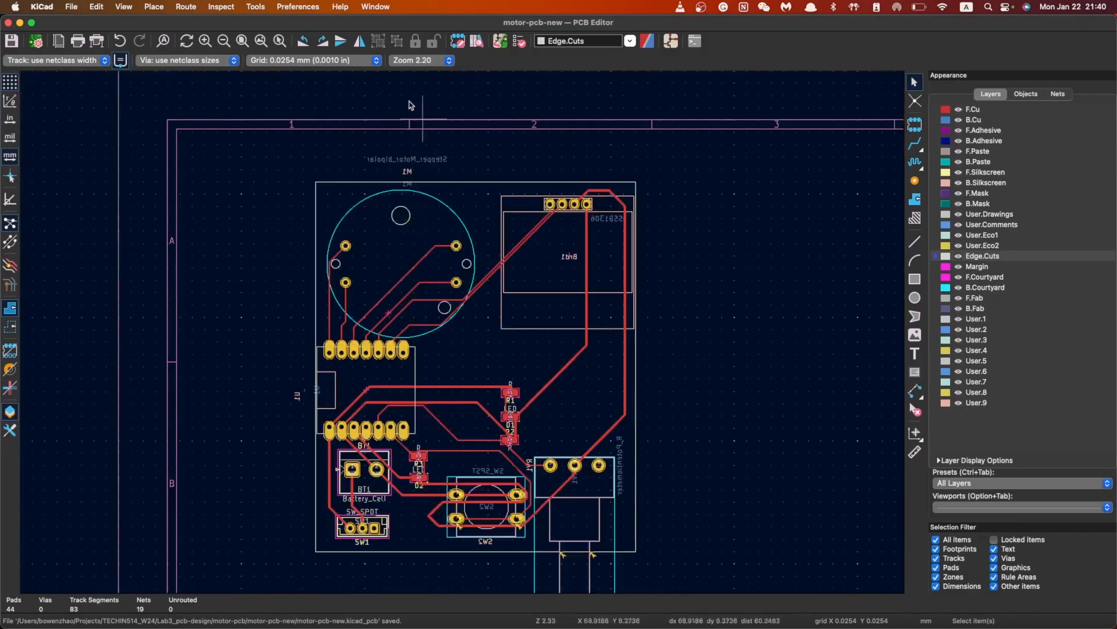
Switch to the schematic, zoom around the LED circuit, and select resistor R1
left_click(675, 41)
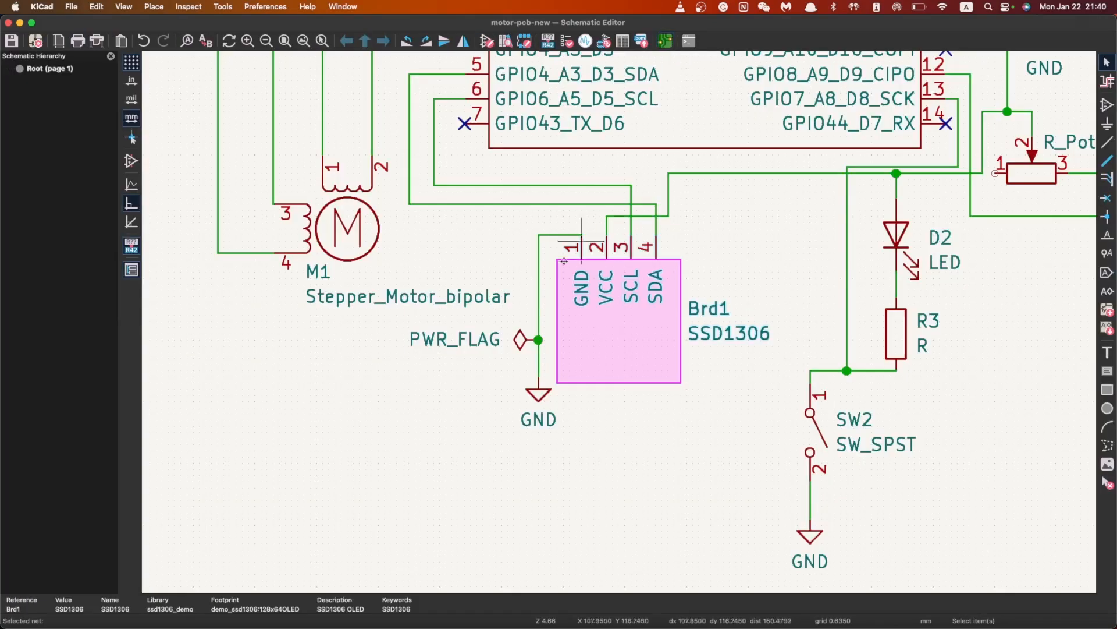
scroll(785, 160, "up", 2)
scroll(644, 325, "down", 5)
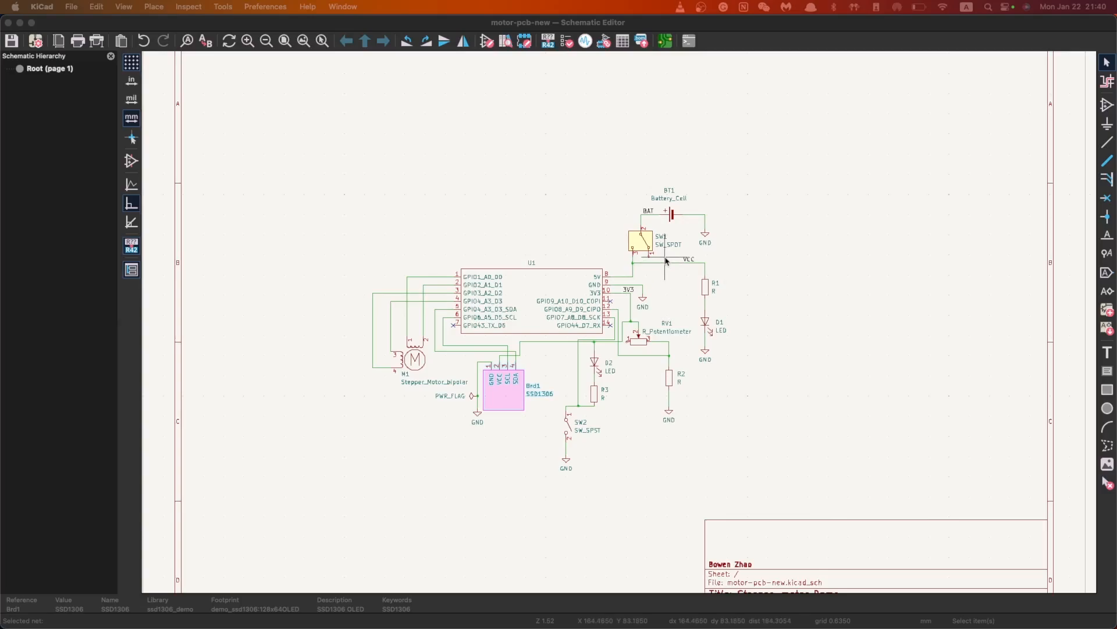
scroll(693, 260, "up", 3)
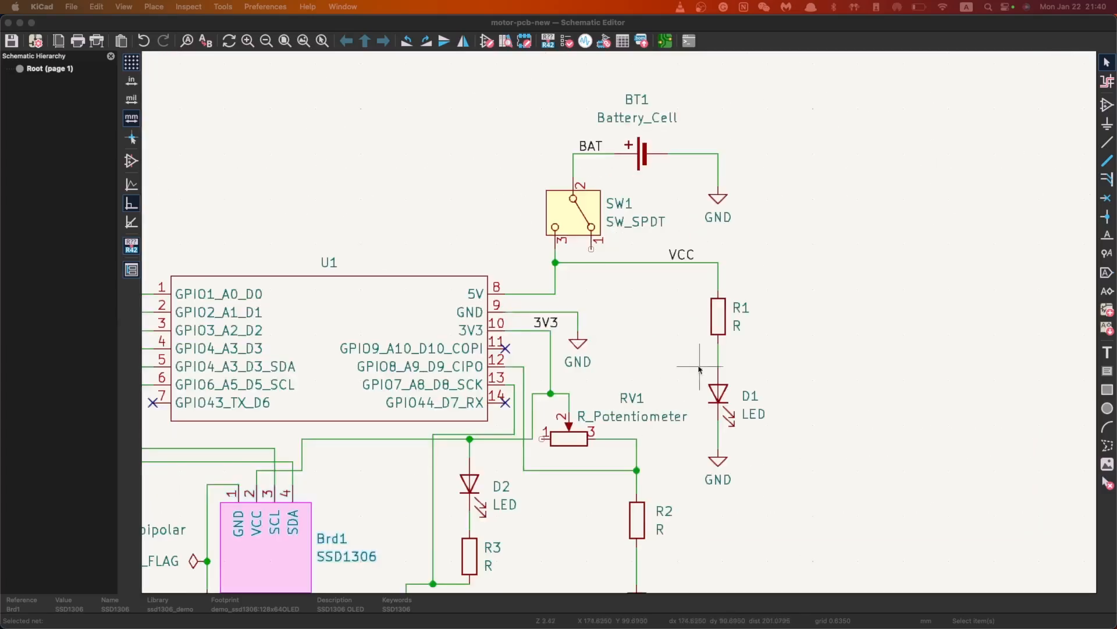
scroll(700, 368, "up", 3)
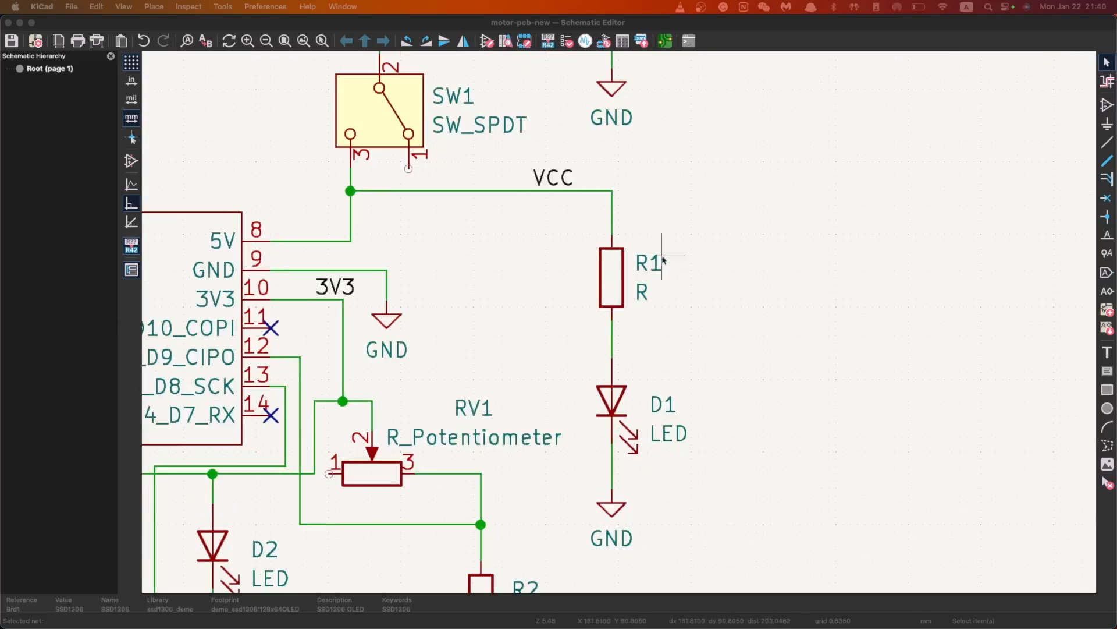
scroll(663, 260, "down", 4)
scroll(619, 321, "up", 2)
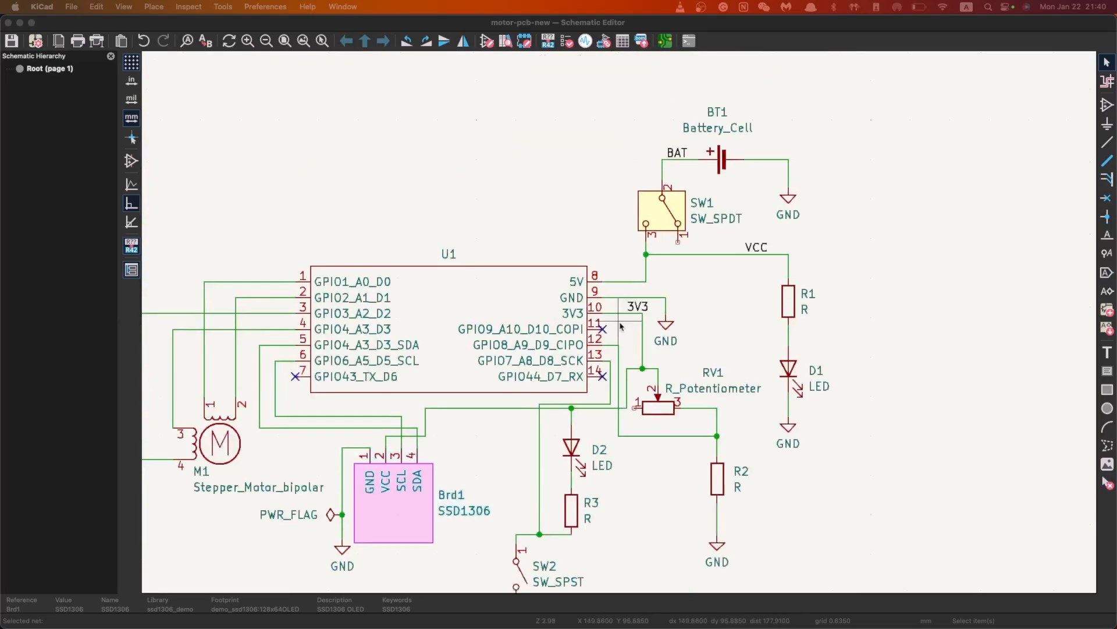
scroll(621, 326, "down", 1)
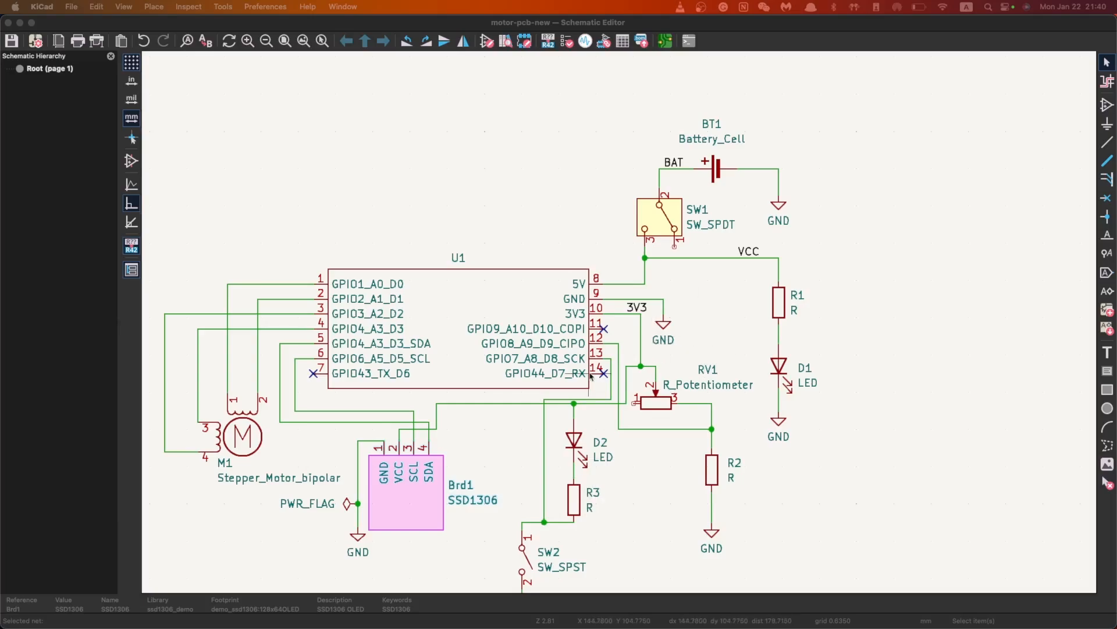
scroll(655, 265, "down", 2)
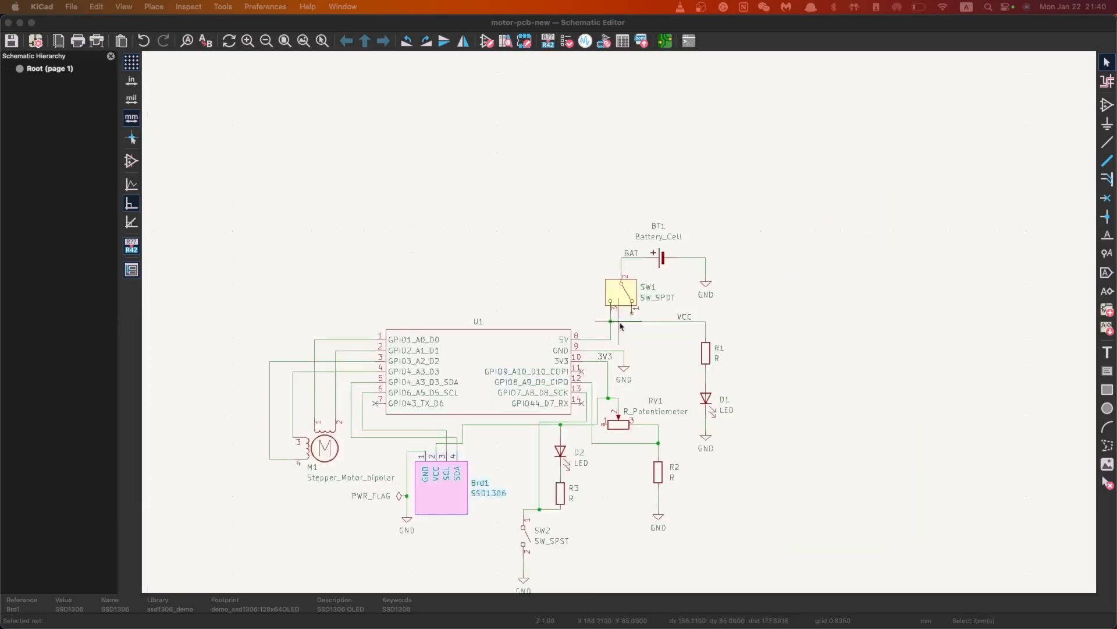
scroll(620, 324, "up", 2)
scroll(593, 320, "down", 3)
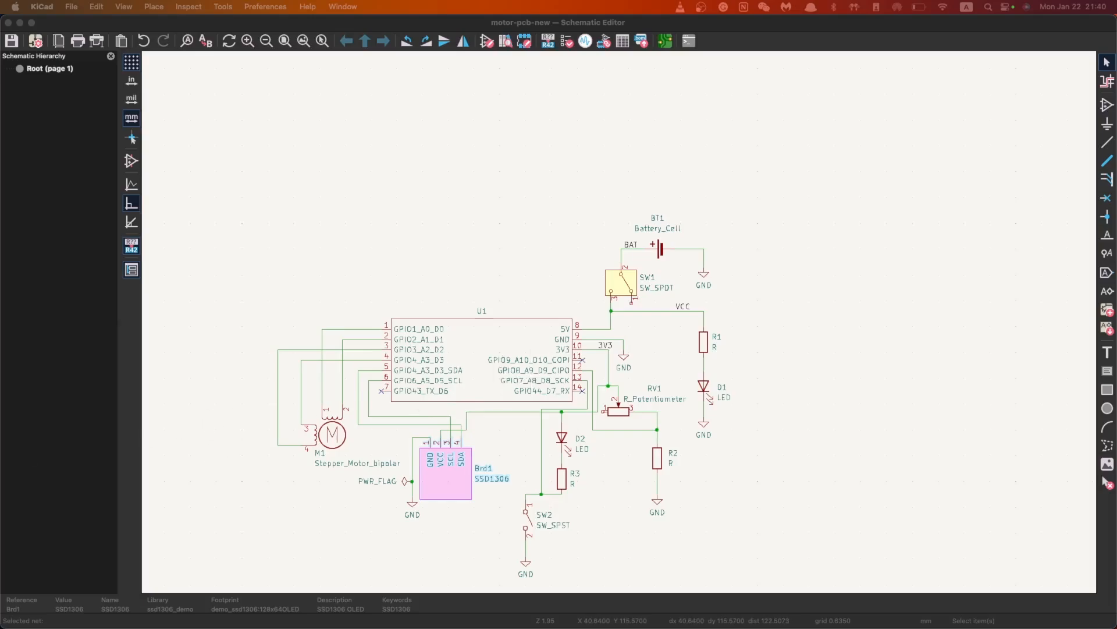
scroll(707, 347, "up", 2)
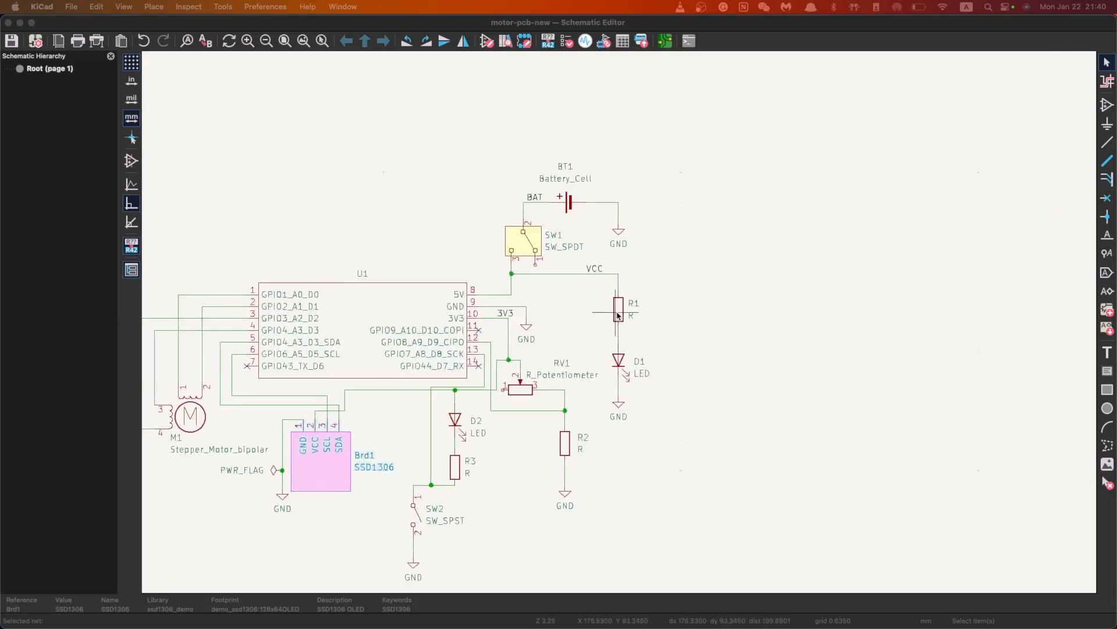
left_click(618, 314)
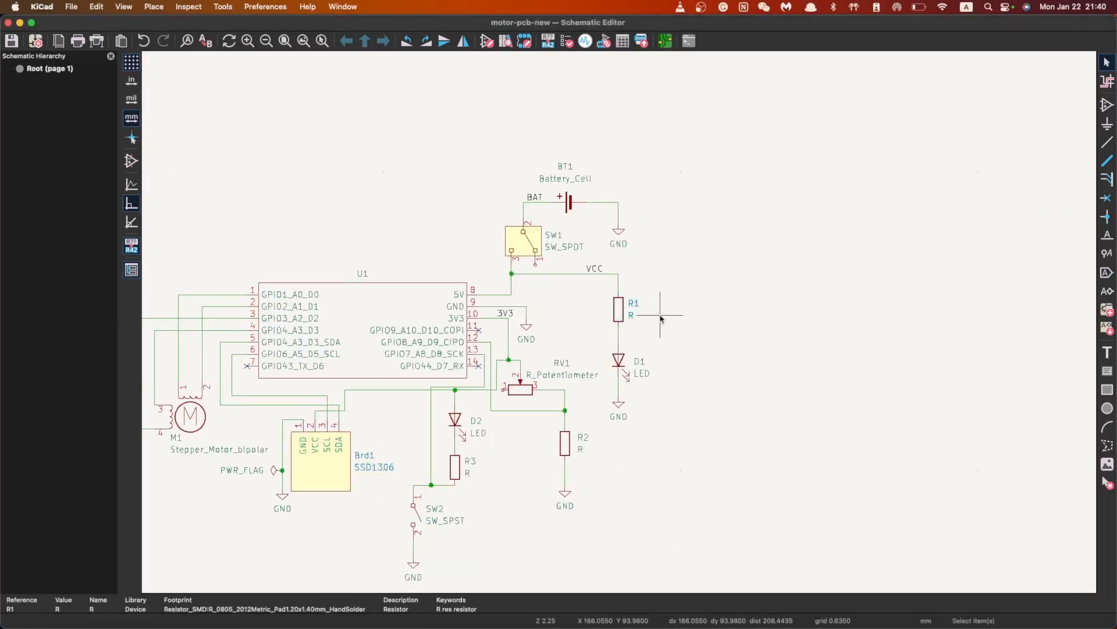
scroll(619, 322, "up", 1)
Open R1's Symbol Properties, select its Value field, and shift the dialog to compare with the schematic
double_click(619, 323)
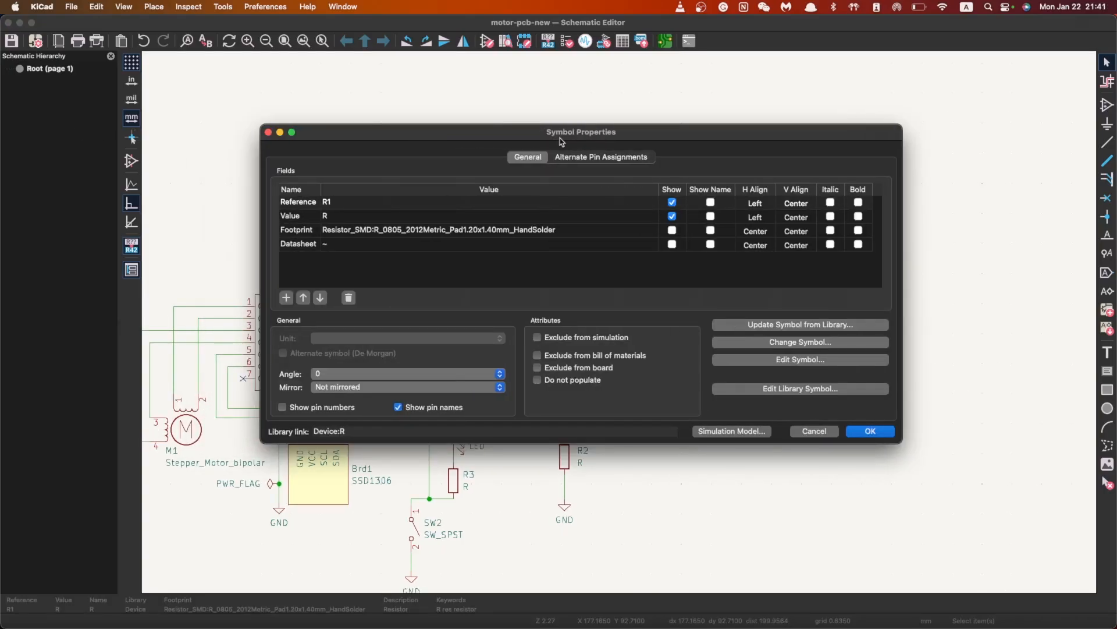
left_click_drag(494, 138, 433, 154)
left_click(251, 231)
left_click_drag(320, 147, 394, 185)
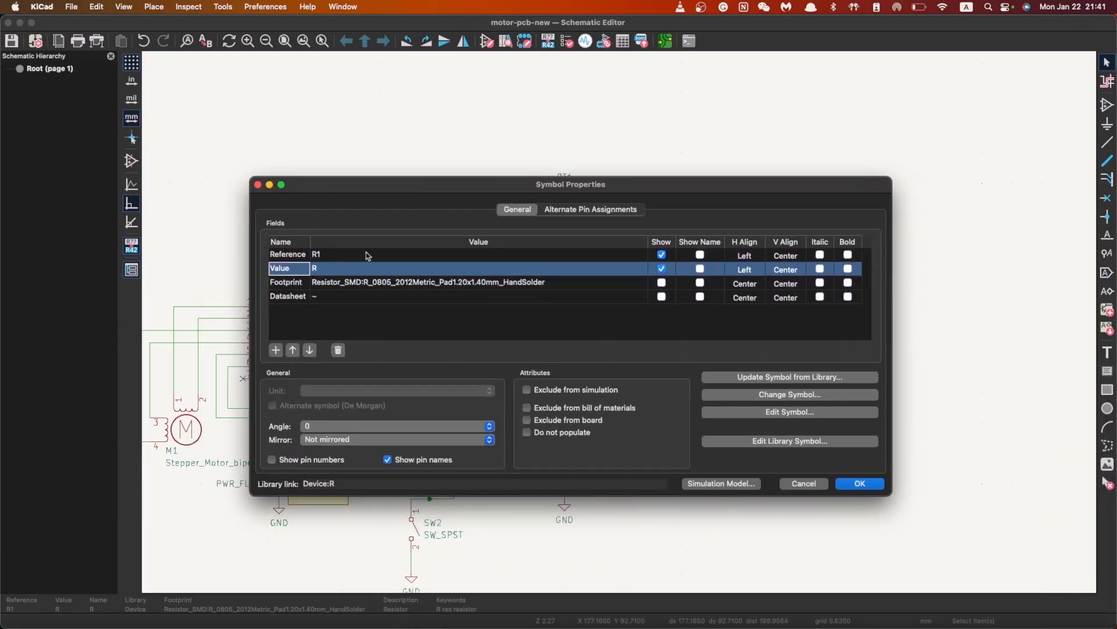
left_click_drag(422, 187, 474, 156)
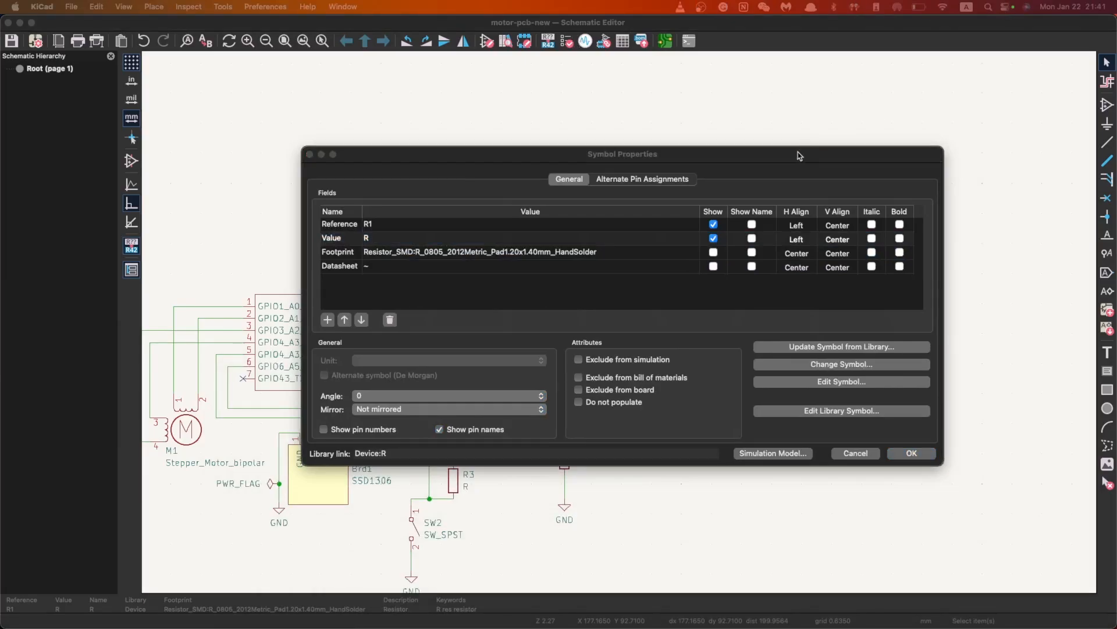
left_click_drag(801, 156, 802, 472)
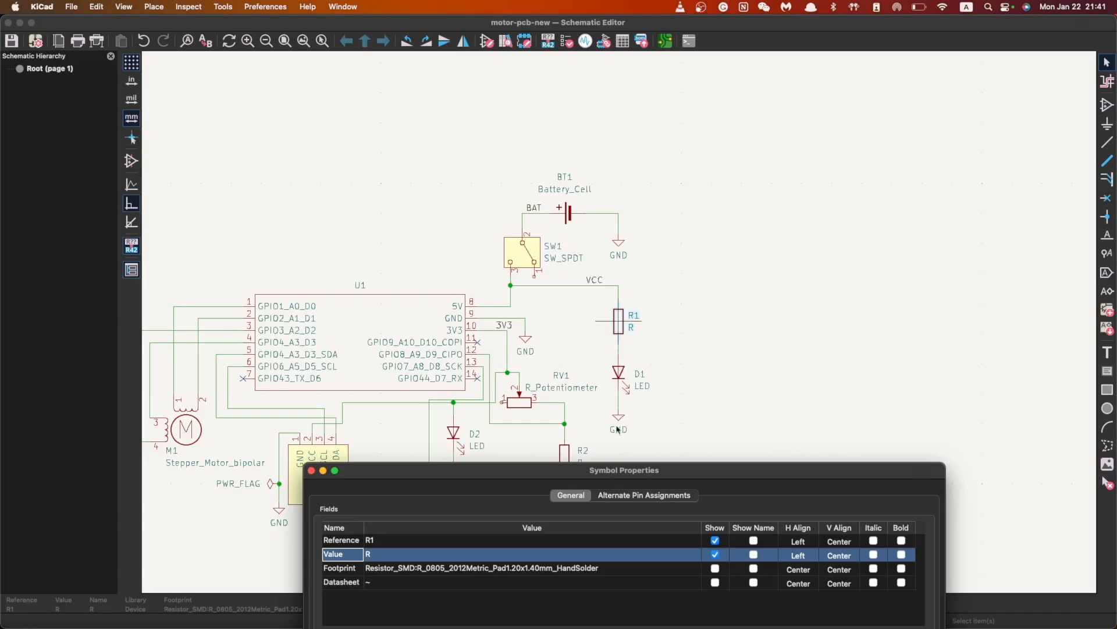
mouse_move(574, 476)
left_mouse_down()
mouse_move(582, 446)
mouse_move(591, 471)
left_mouse_up()
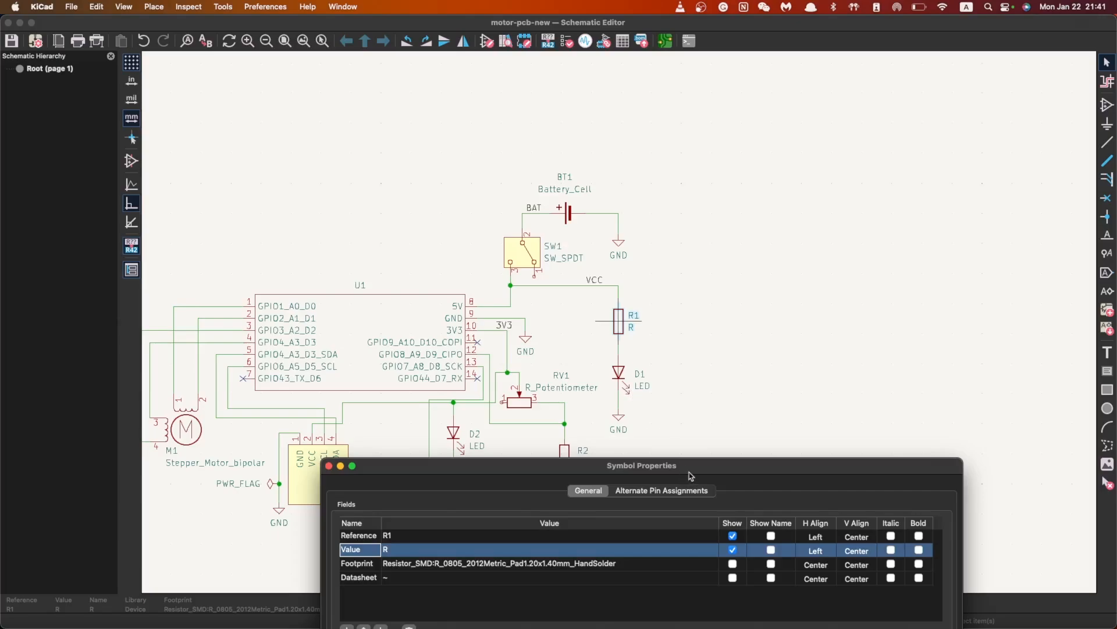
left_click_drag(690, 474, 666, 434)
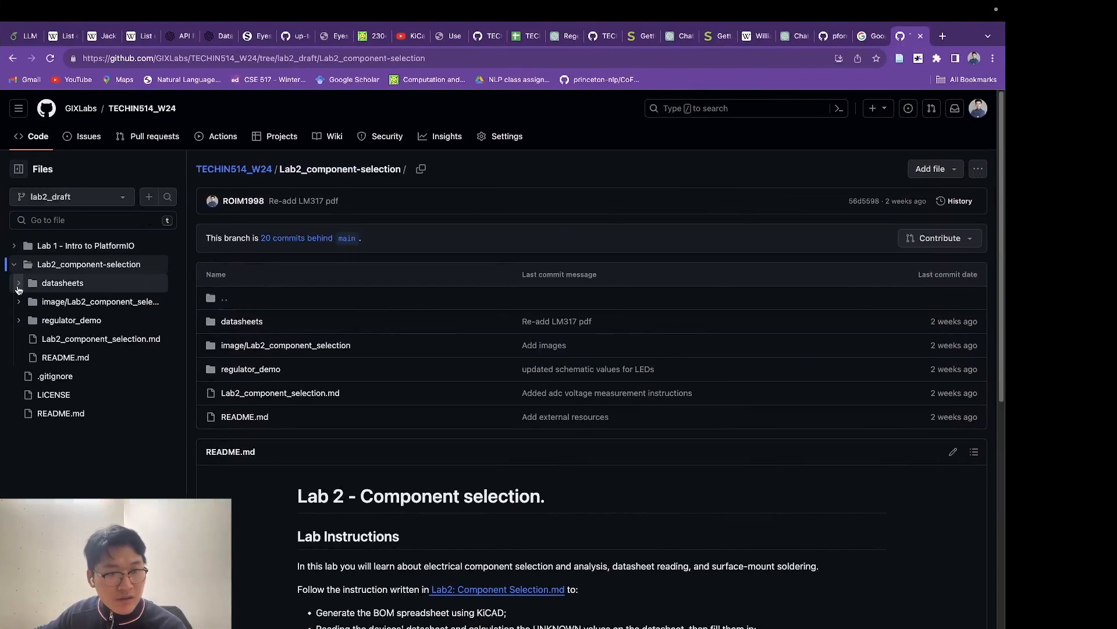
Open LS R976_EN.pdf from the datasheets folder and scroll its first page
left_click(73, 281)
left_click(275, 322)
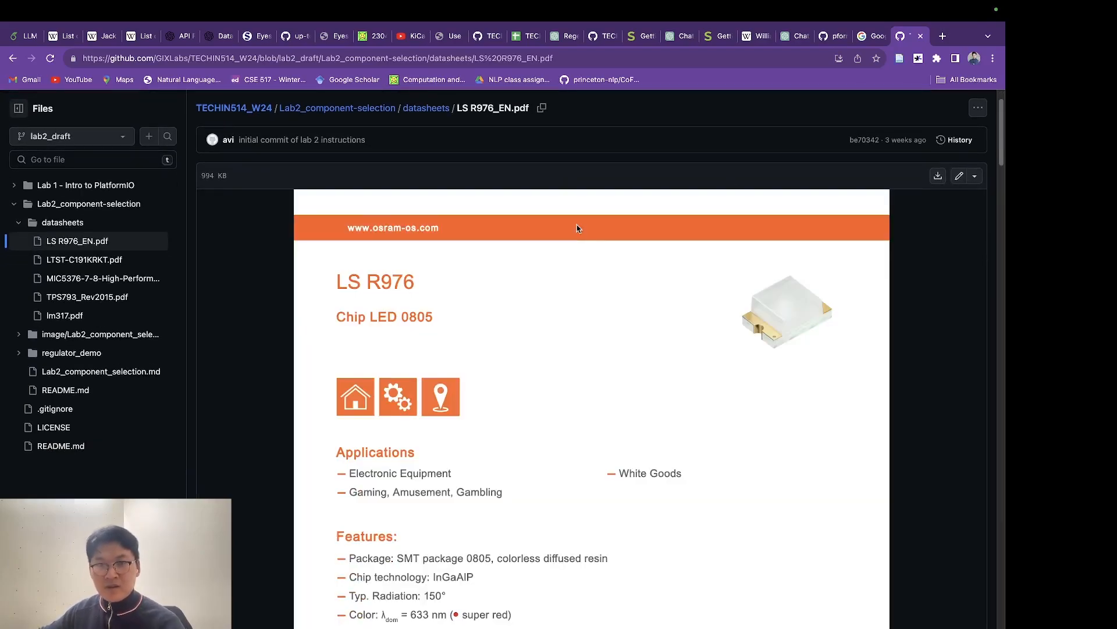
scroll(591, 262, "down", 3)
scroll(636, 292, "up", 4)
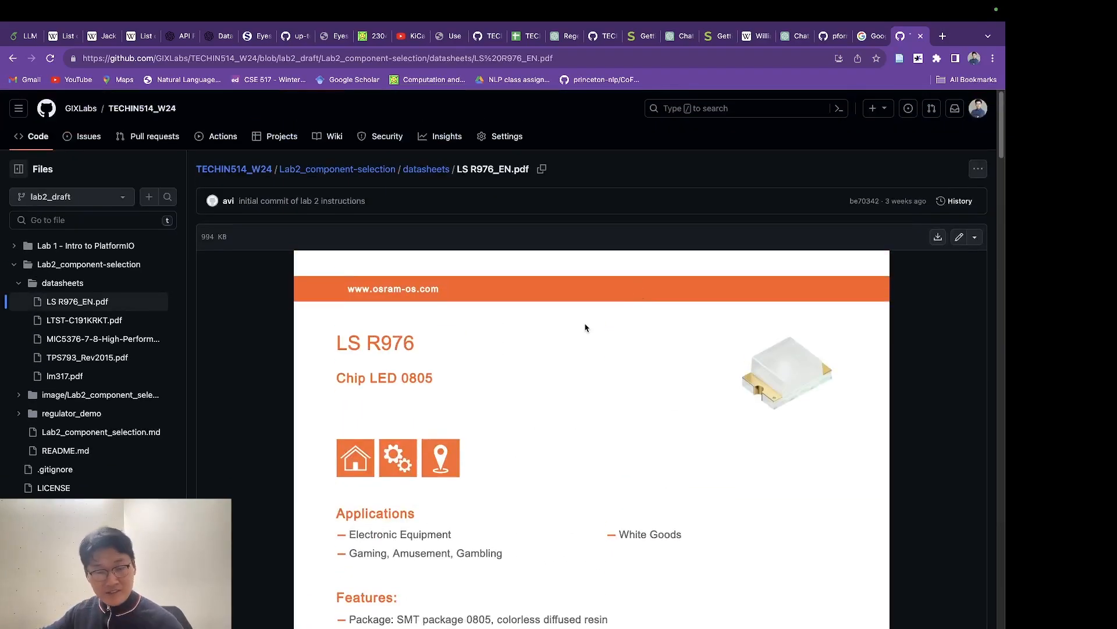
scroll(614, 349, "down", 8)
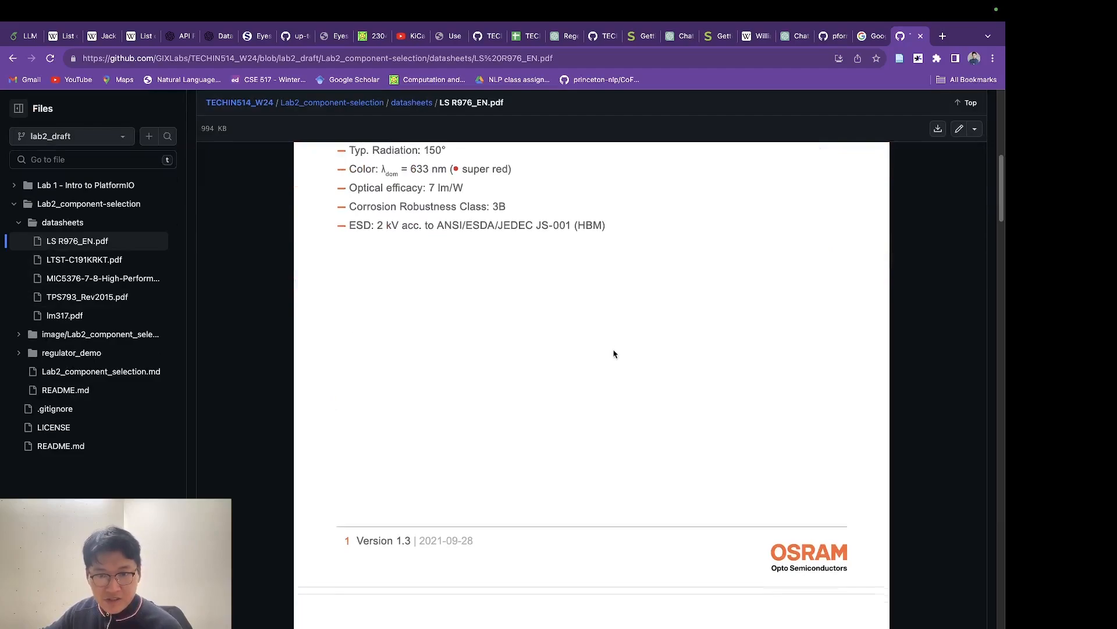
scroll(614, 354, "down", 9)
scroll(581, 295, "up", 2)
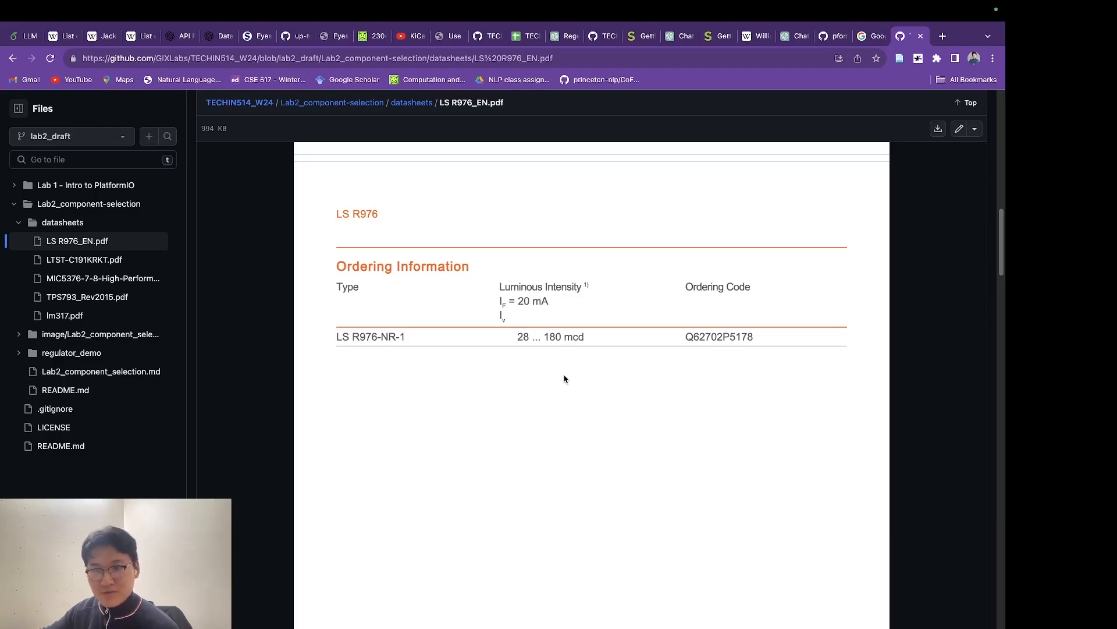
Load the datasheet's remaining pages and scroll down to the forward current charts
scroll(558, 385, "down", 10)
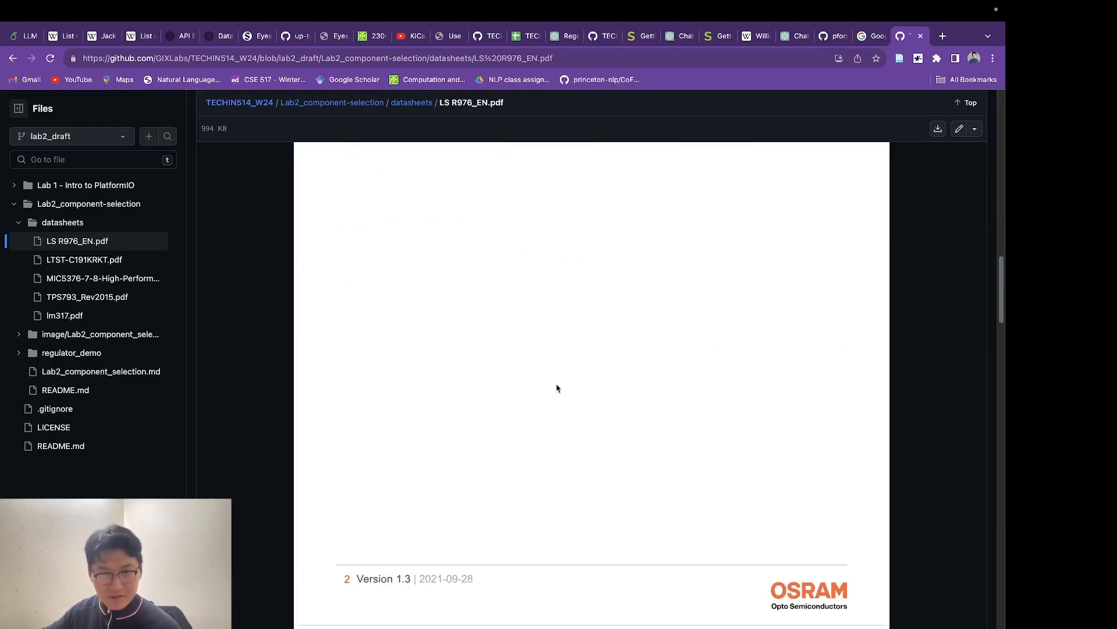
scroll(586, 585, "down", 4)
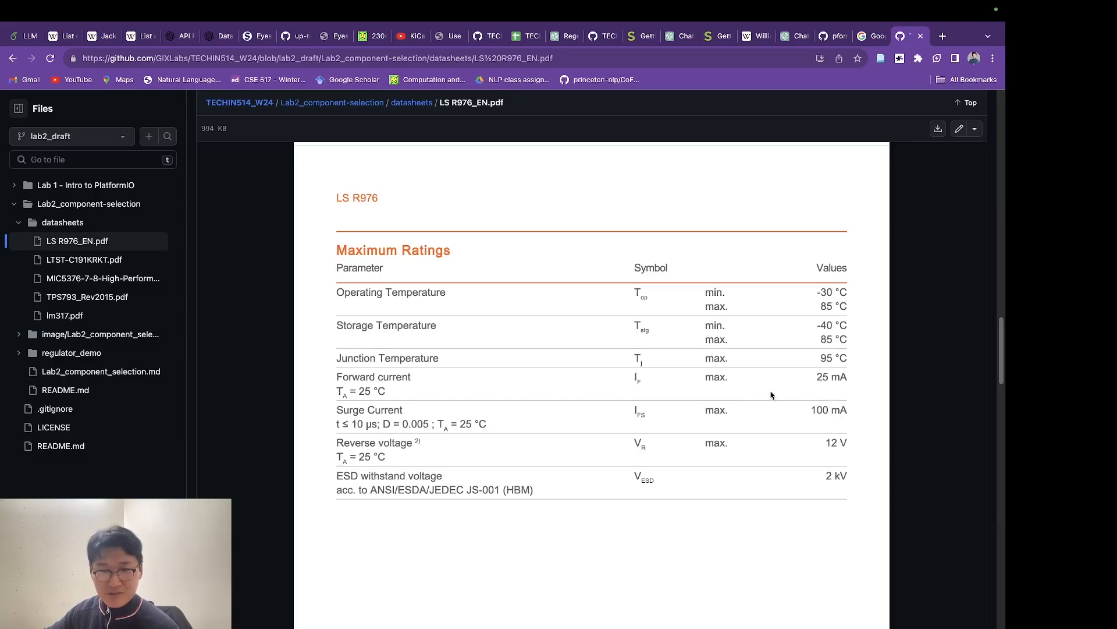
scroll(773, 400, "down", 15)
scroll(651, 479, "down", 10)
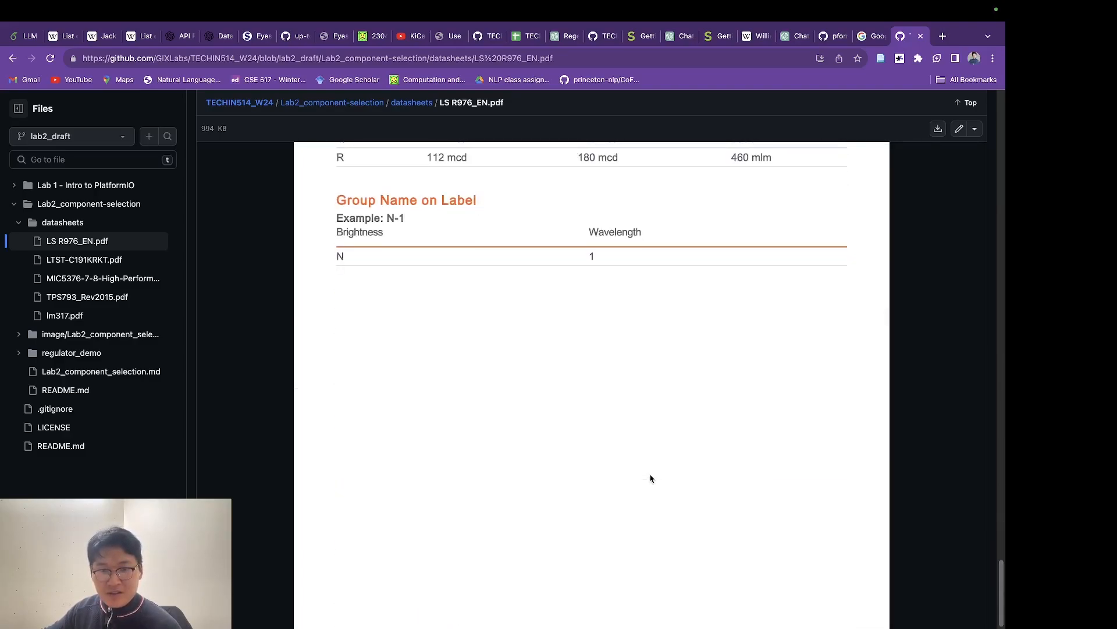
left_click(606, 608)
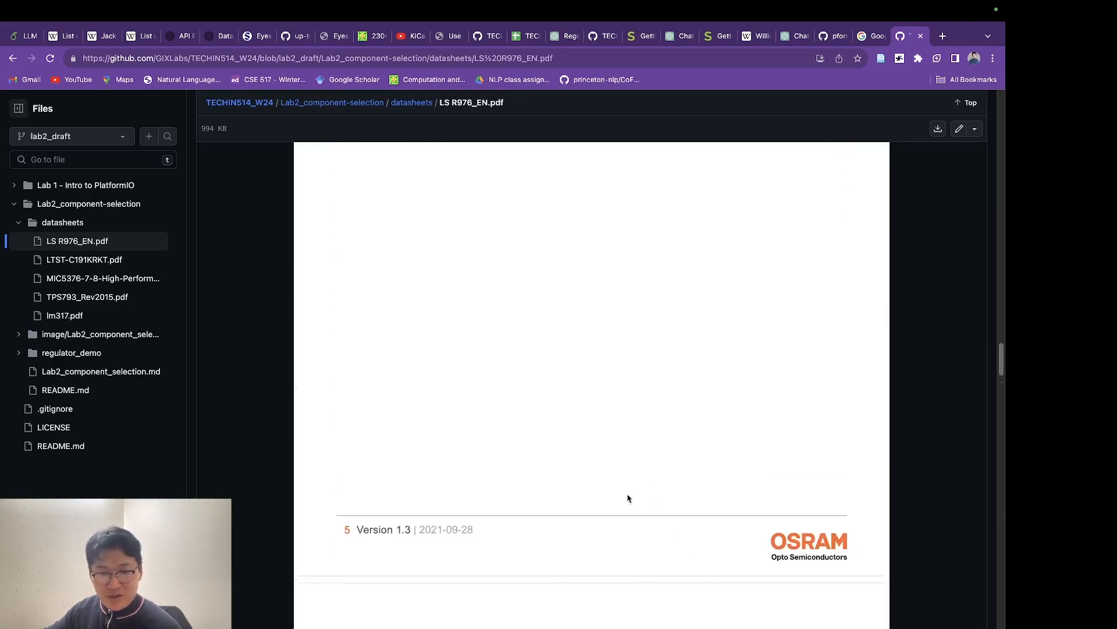
scroll(626, 496, "down", 15)
scroll(629, 497, "down", 4)
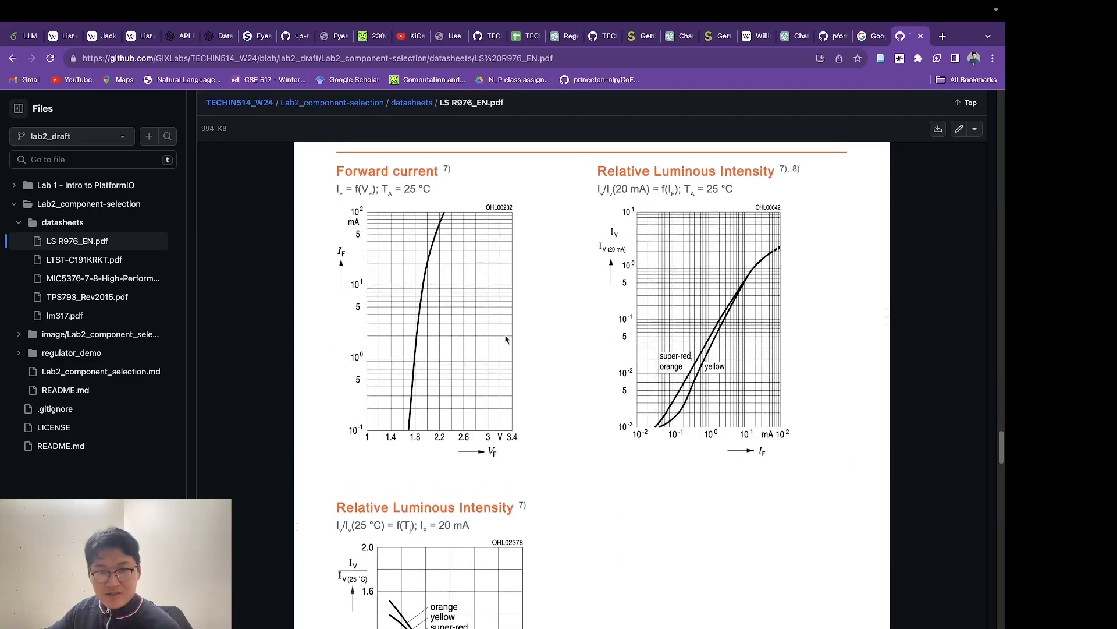
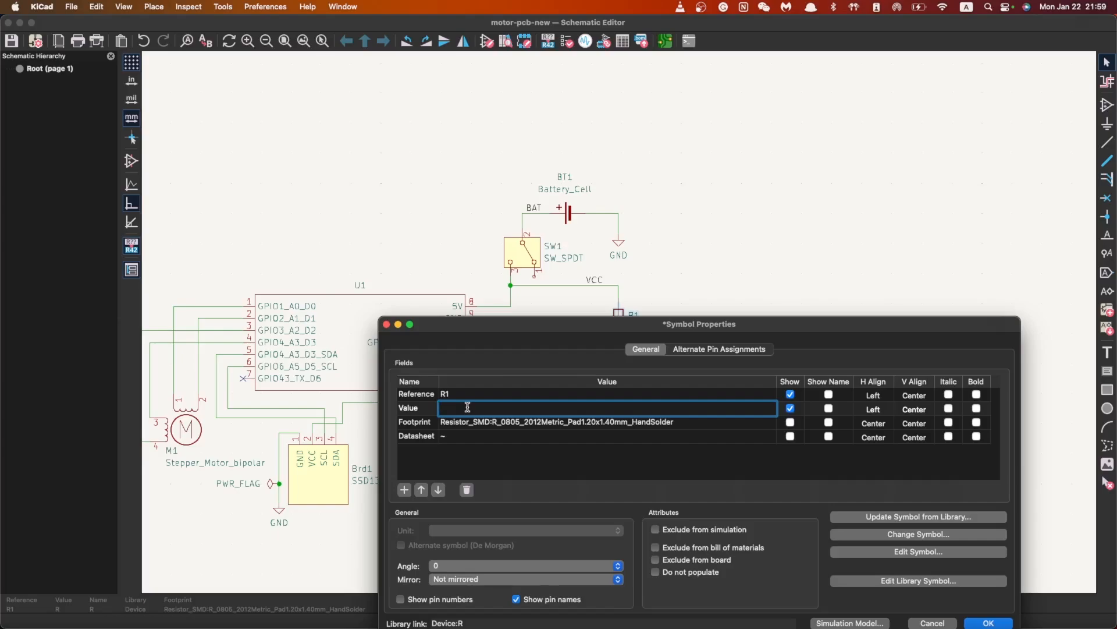
Work out R1's resistance in its Value field as (3.7 − 2) / 20mA
type("3.7")
left_click_drag(589, 321, 626, 494)
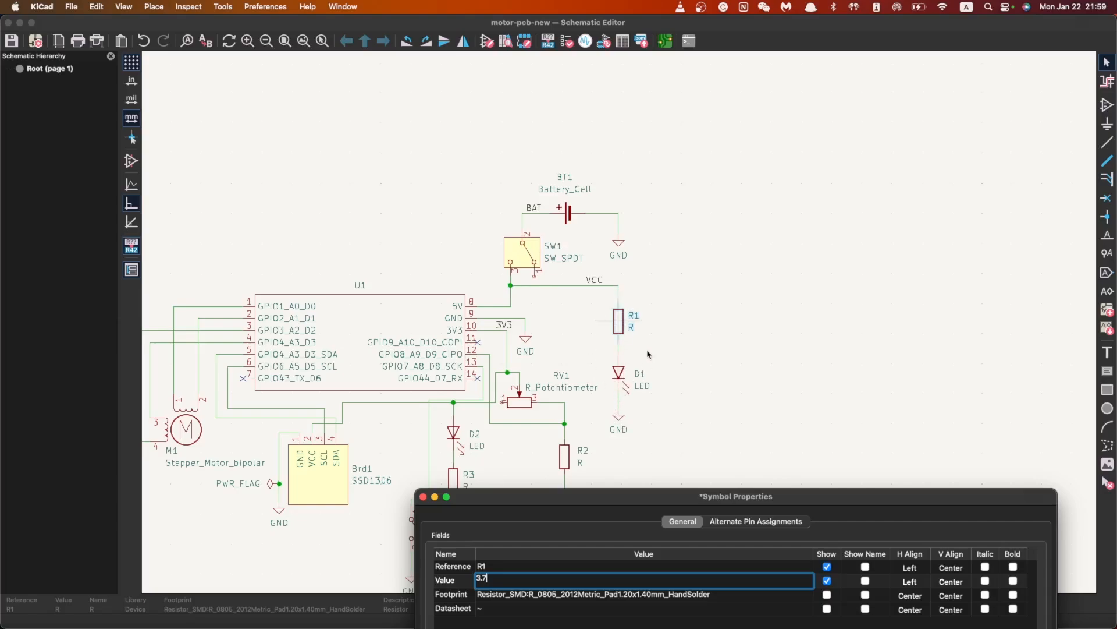
left_click_drag(652, 494, 635, 468)
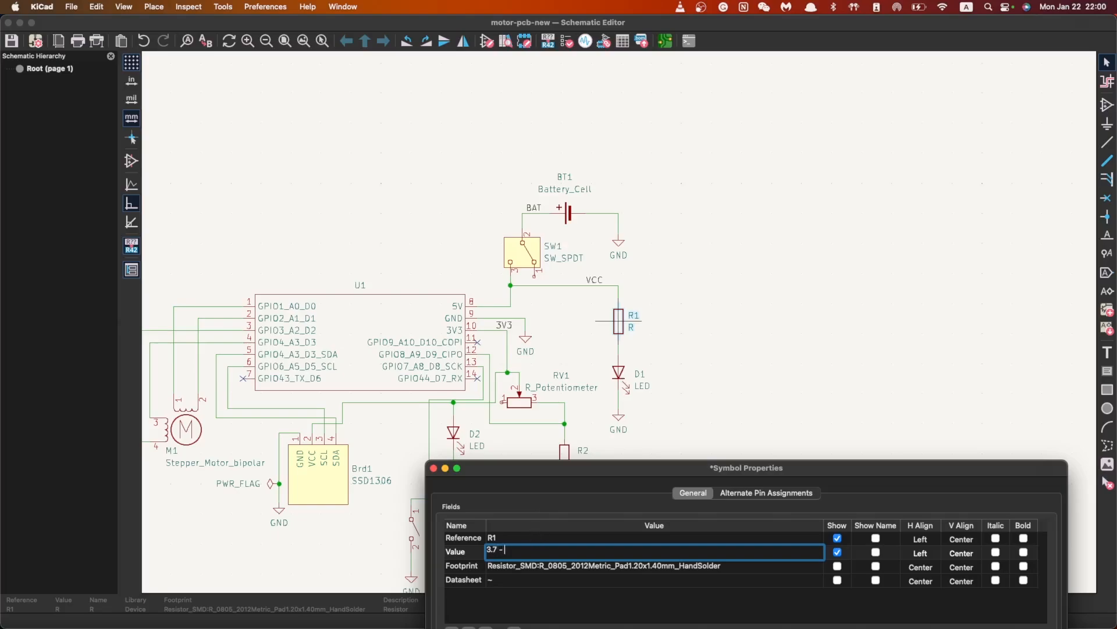
type("2 = 1.7")
key("super+a")
left_click(592, 550)
type(".")
type("20mA")
left_click_drag(519, 549, 486, 549)
key("BackSpace")
key("BackSpace")
type("/")
left_click(530, 550)
type("=")
Trim R1's Value down to just 85Ω and confirm the dialog
left_click_drag(539, 469, 507, 383)
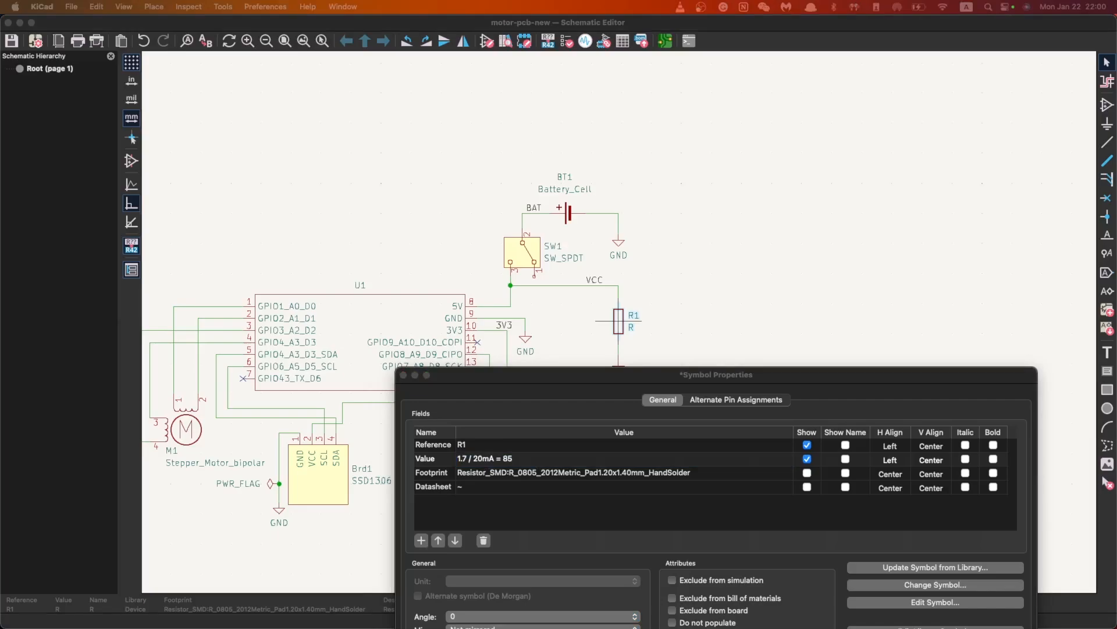
left_click(539, 459)
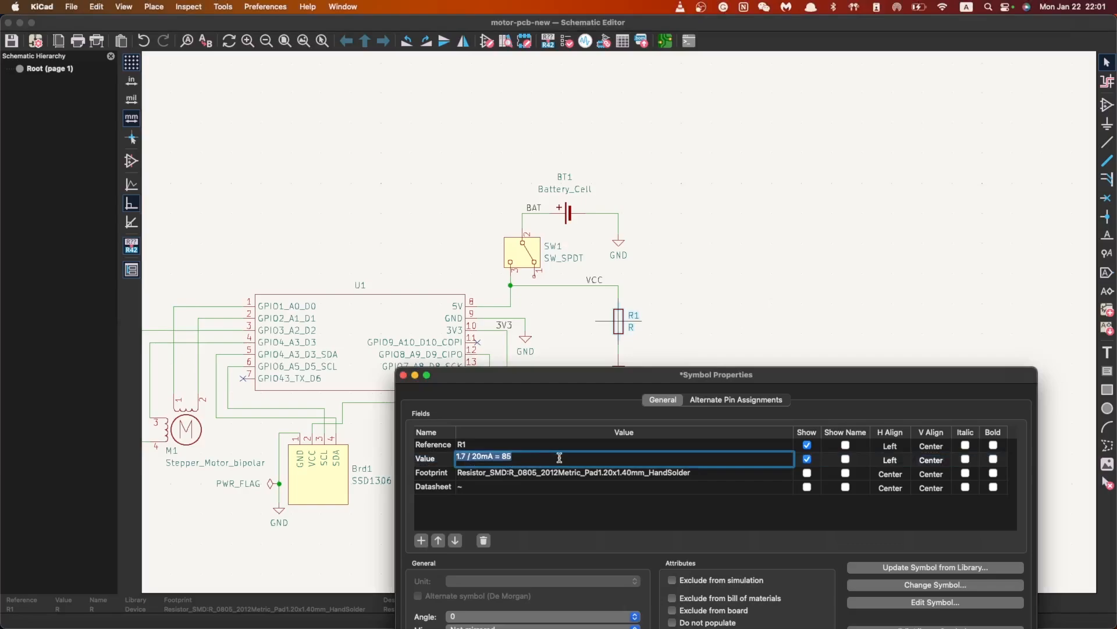
left_click(512, 457)
left_click_drag(502, 458, 456, 457)
key("BackSpace")
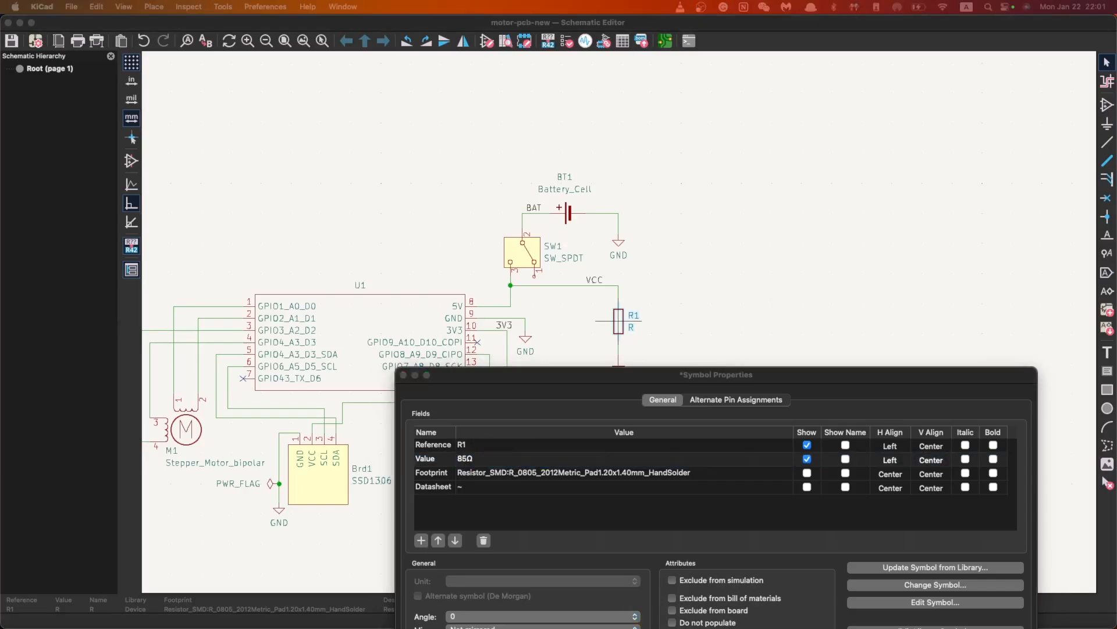
left_click_drag(569, 377, 489, 236)
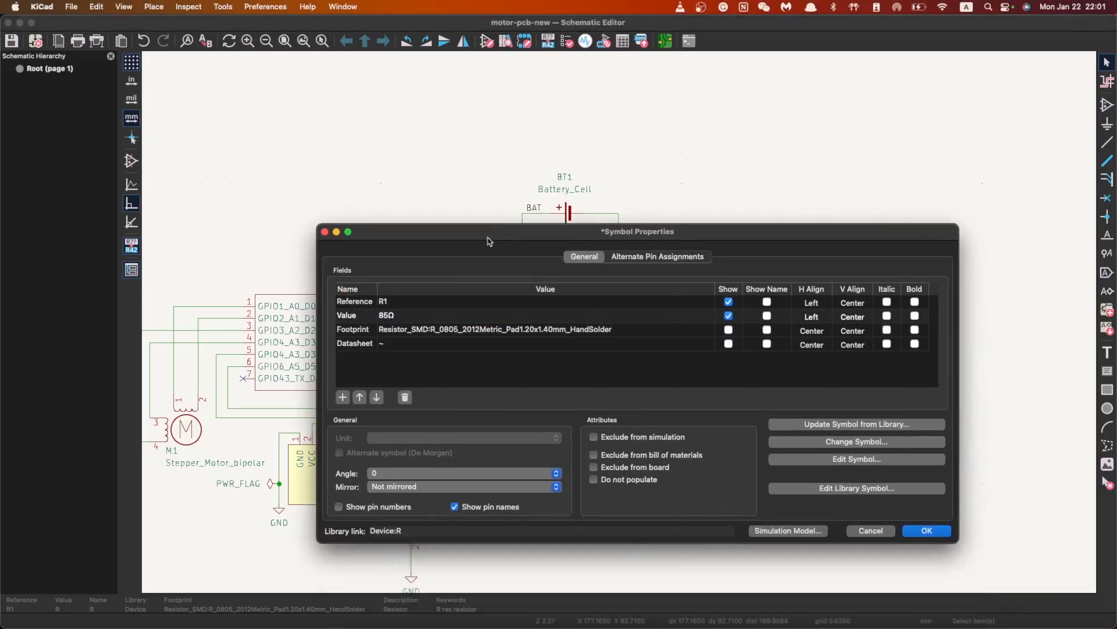
left_click(928, 531)
Zoom and pan around the schematic to review R1 at 85Ω and the remaining resistors
scroll(632, 309, "up", 3)
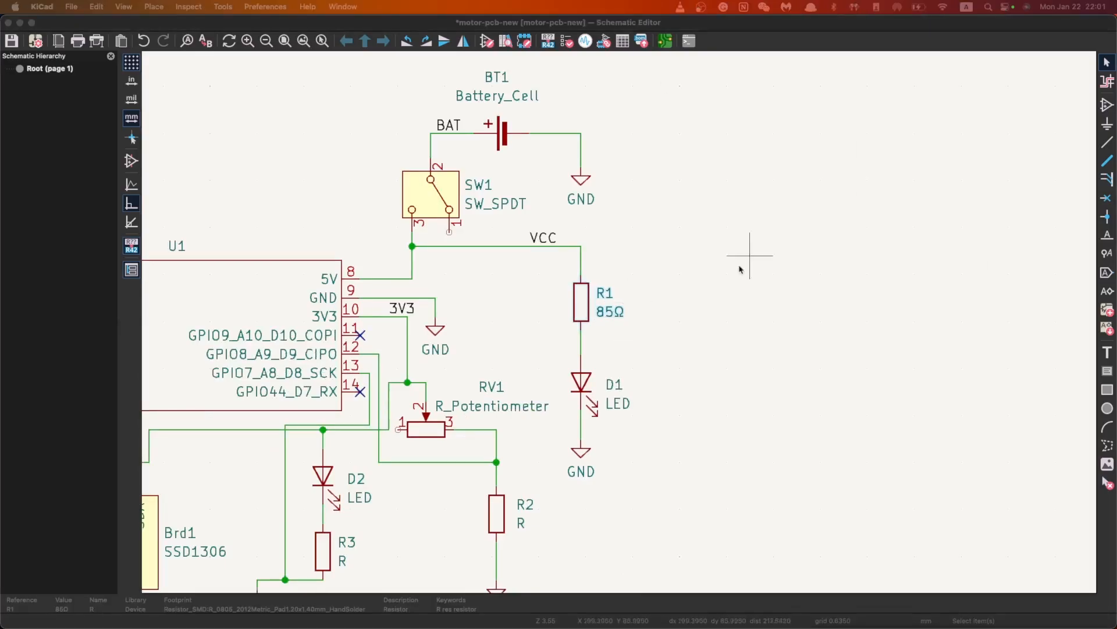
scroll(631, 278, "up", 3)
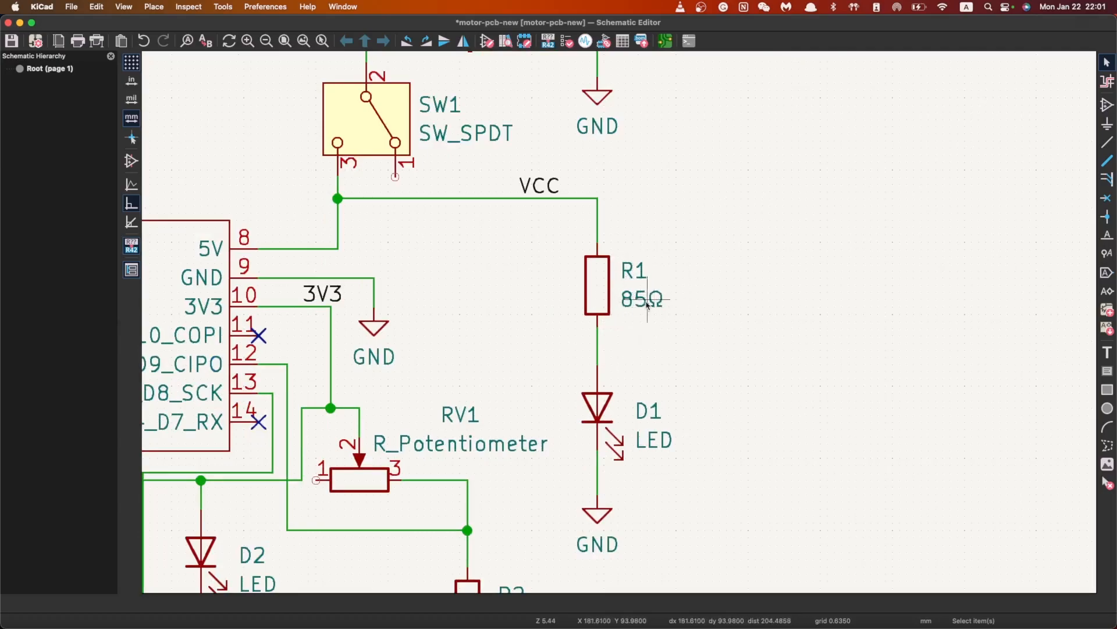
scroll(576, 340, "down", 2)
scroll(572, 341, "down", 1)
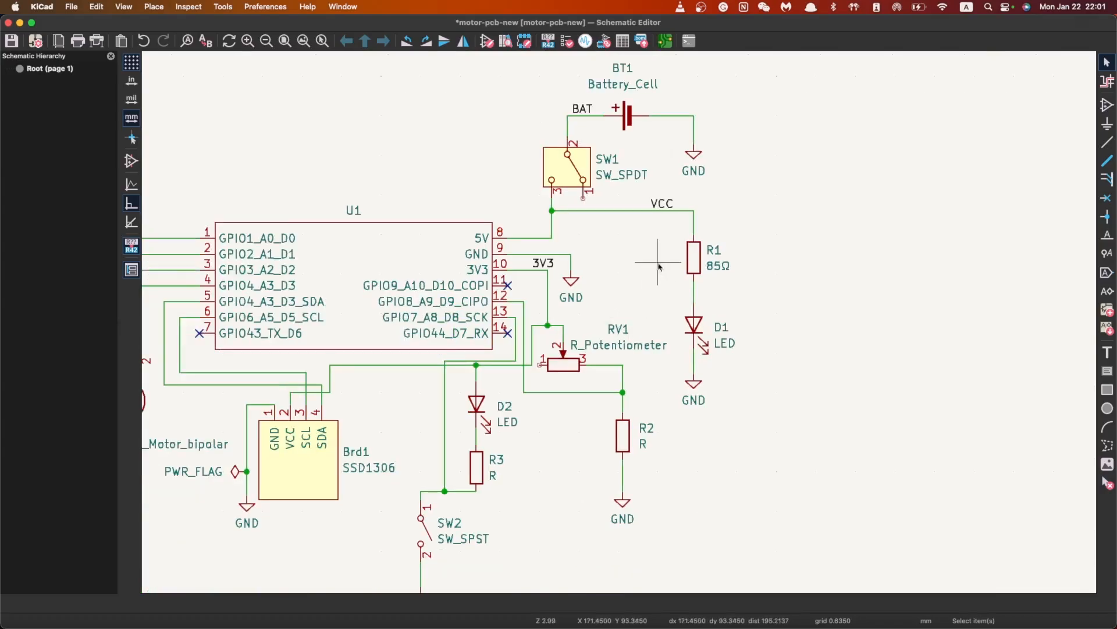
scroll(543, 409, "down", 1)
scroll(725, 358, "up", 2)
scroll(390, 321, "down", 1)
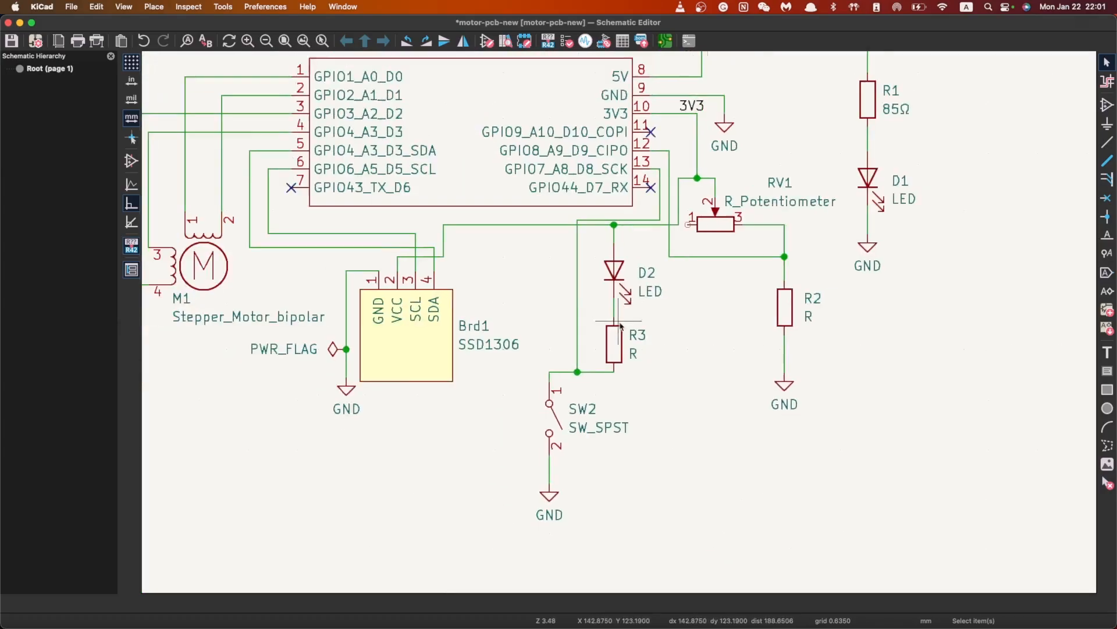
scroll(656, 317, "up", 1)
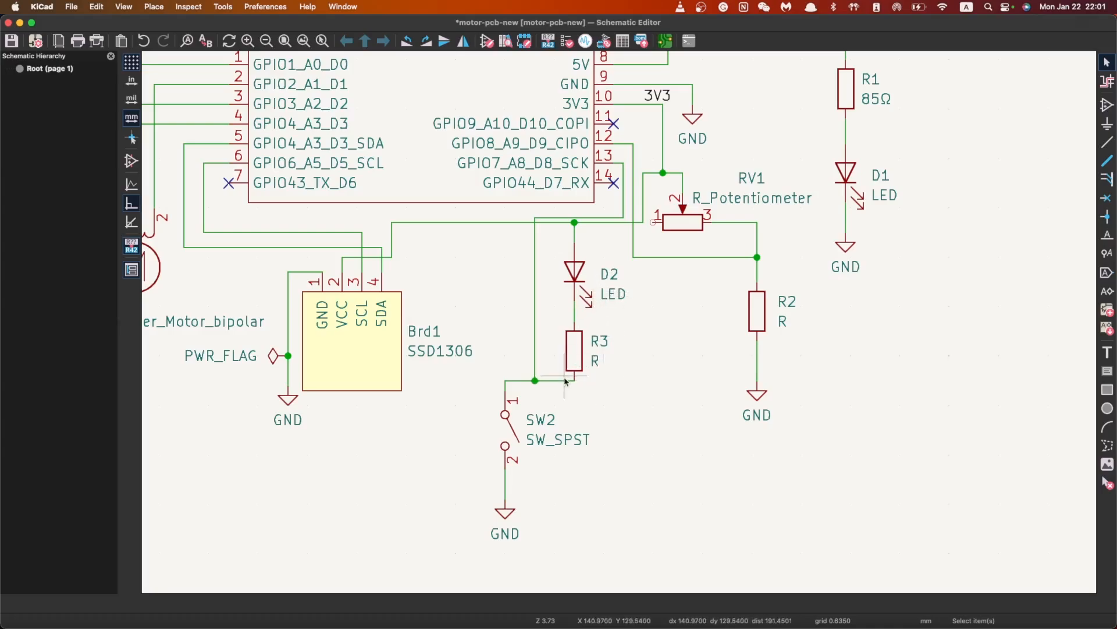
scroll(579, 326, "down", 1)
scroll(692, 272, "down", 1)
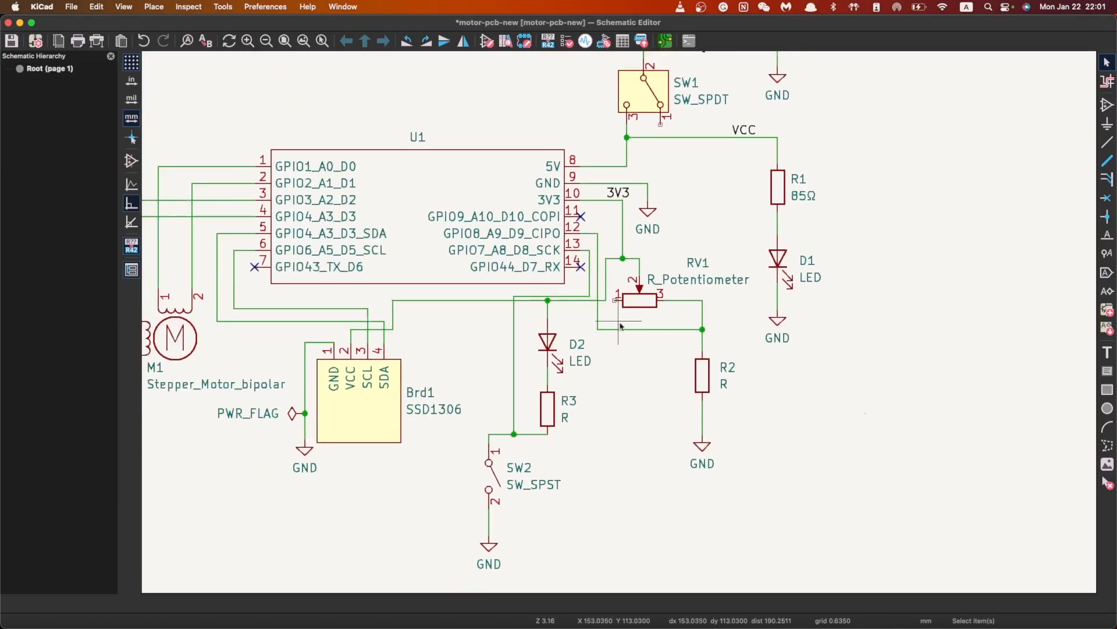
scroll(598, 282, "up", 1)
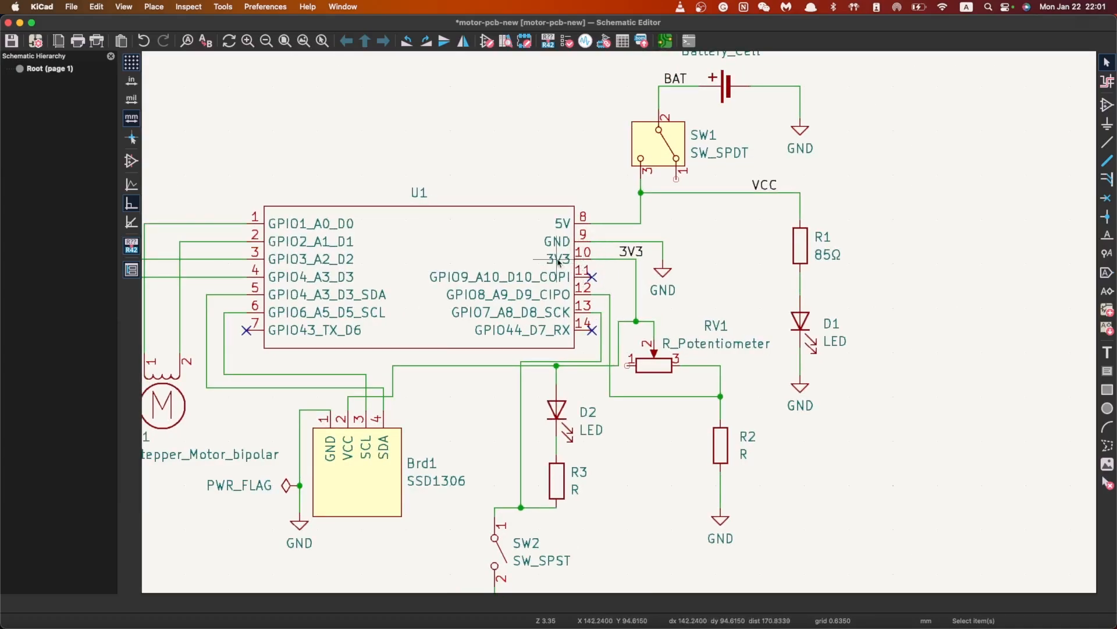
Open R3's Symbol Properties and edit its Value while keeping D2, R3 and R2 visible
double_click(558, 478)
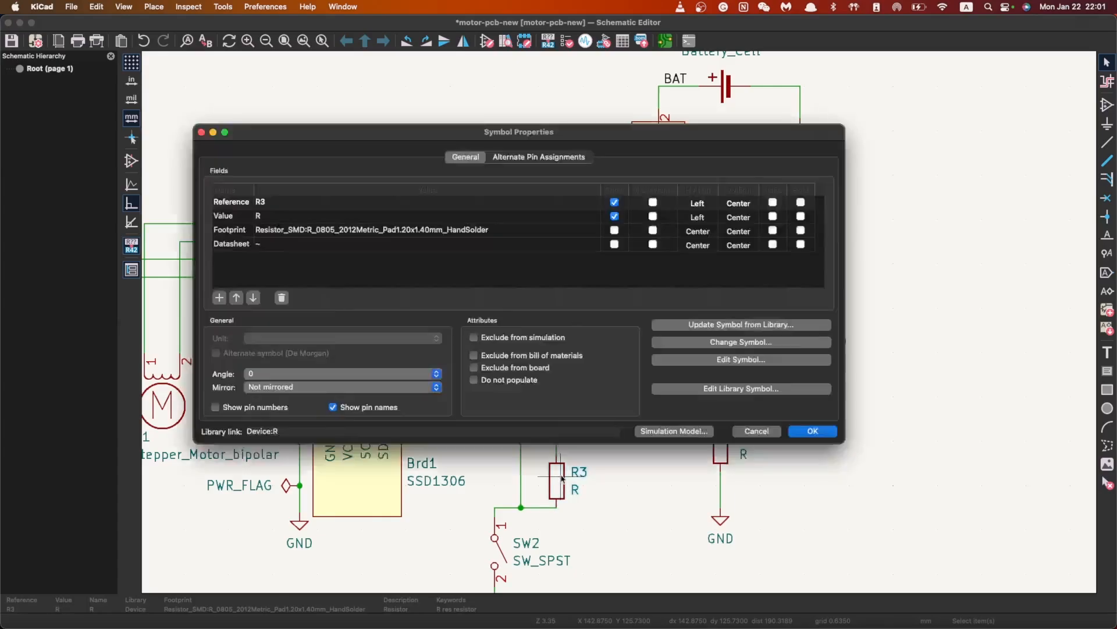
left_click_drag(570, 235, 576, 404)
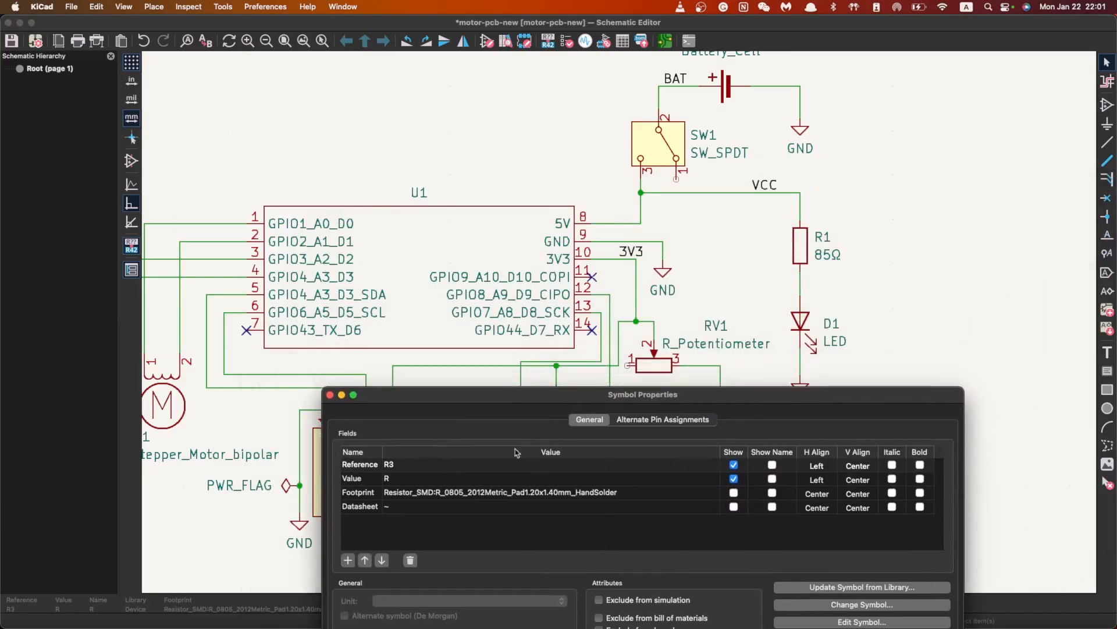
left_click(423, 478)
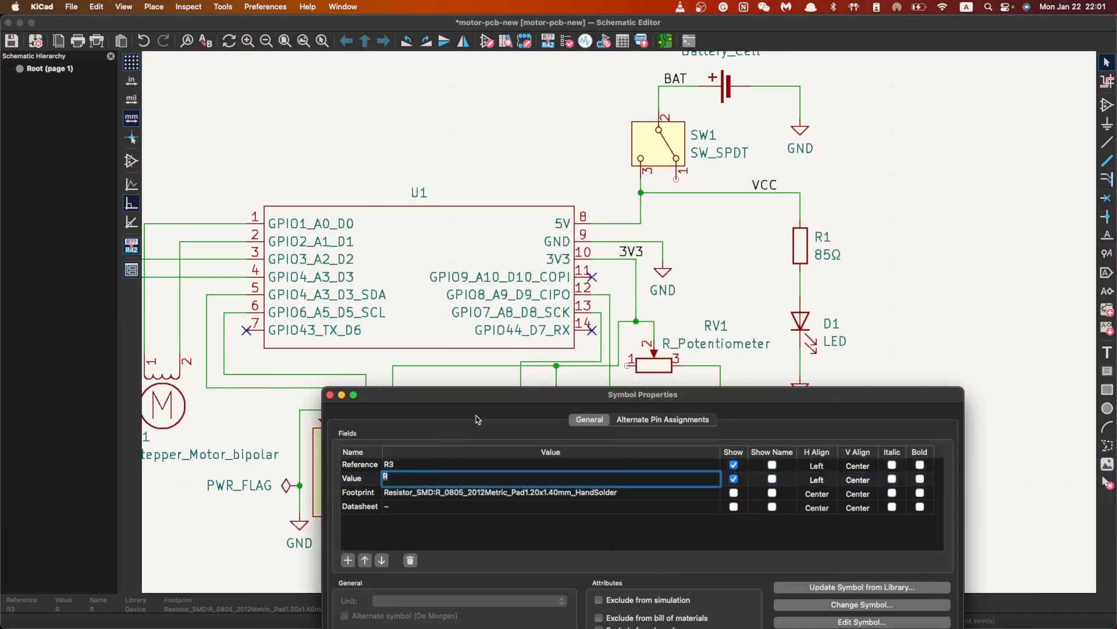
left_click_drag(499, 403, 507, 527)
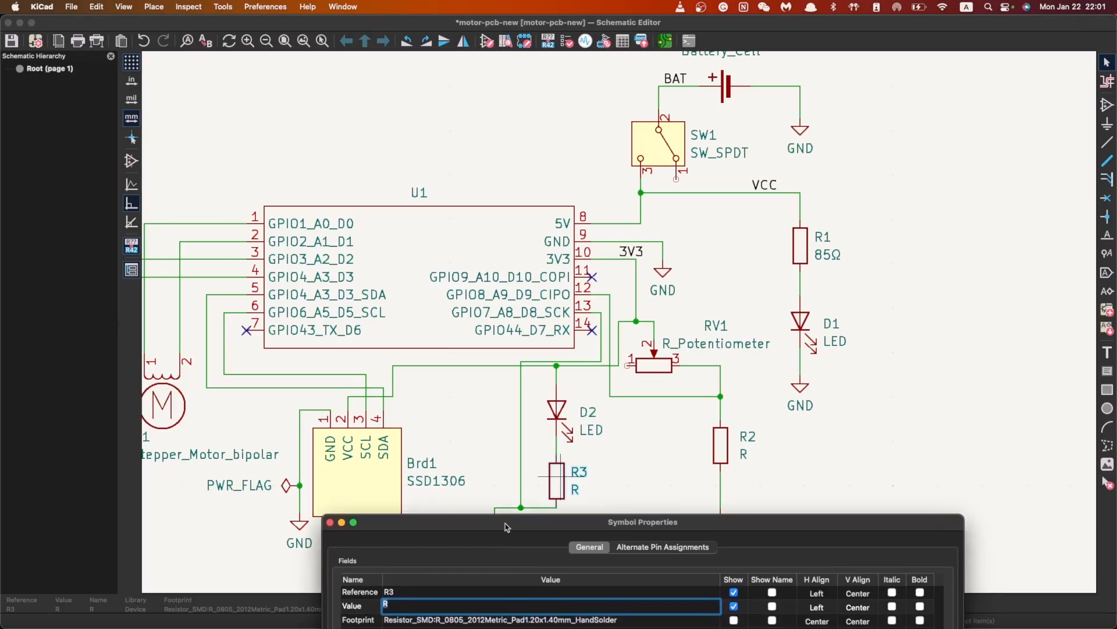
left_click_drag(415, 529, 413, 461)
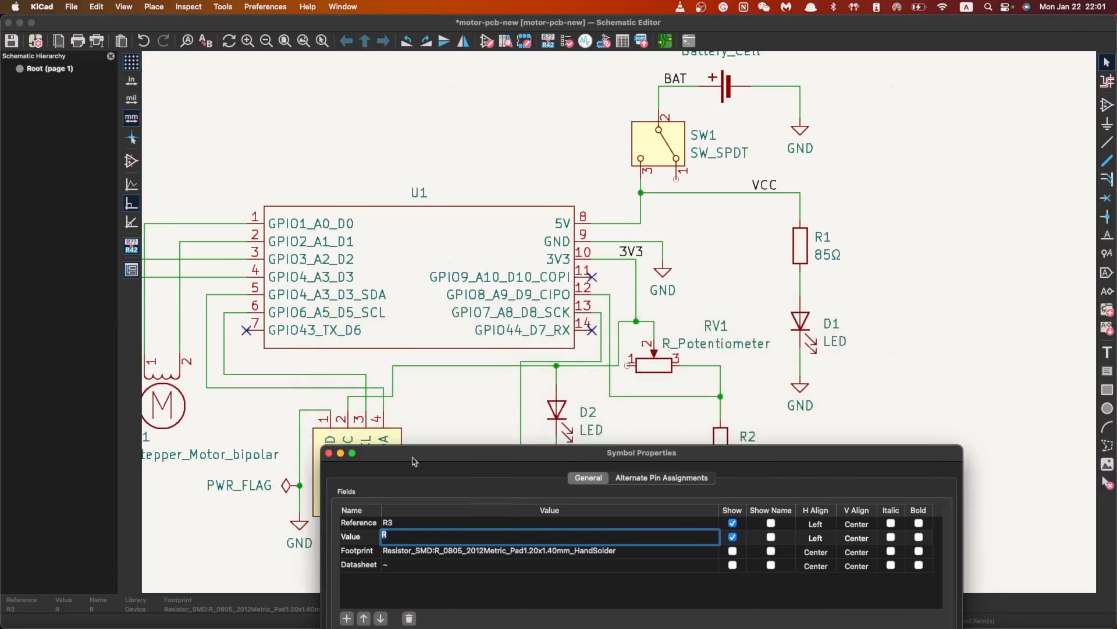
left_click_drag(413, 461, 405, 414)
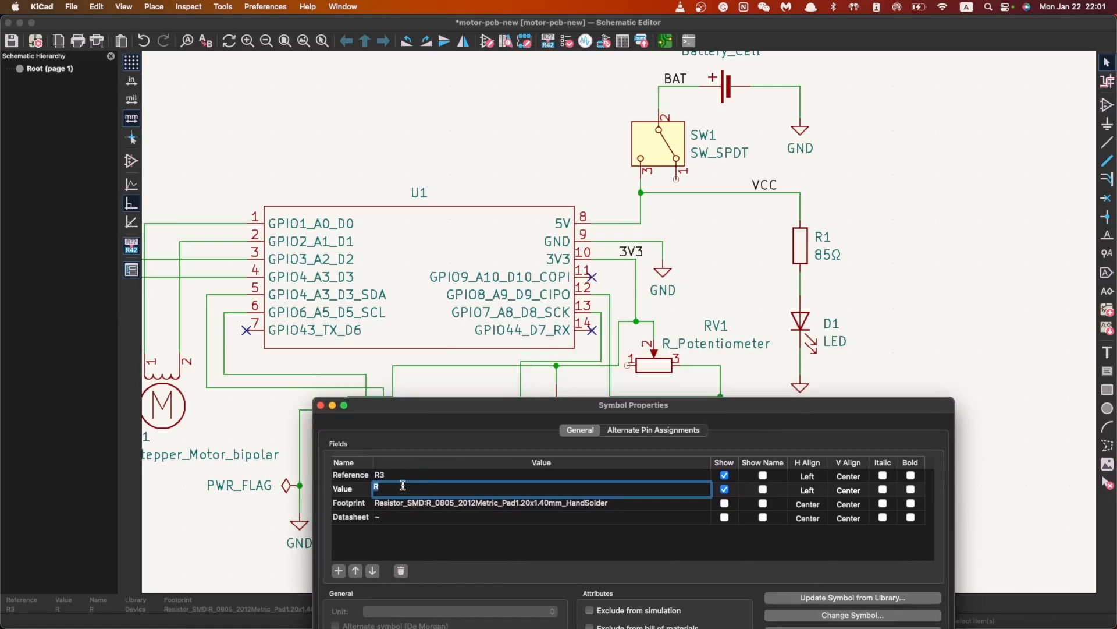
Work out R3's value as (3.3 − 2) / 20mA, leave only 65Ω, and confirm
type("3 / 20mA")
key("super+shift+Left")
key("BackSpace")
type("Ω")
key("super+a")
type("65Ω")
left_click_drag(465, 405, 428, 210)
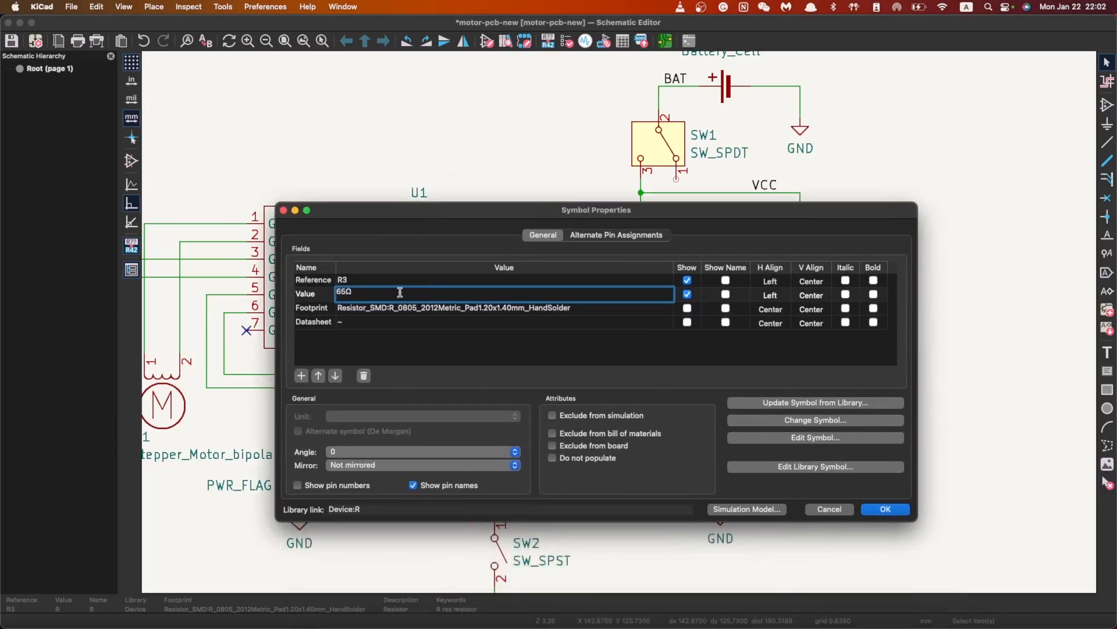
left_click(885, 509)
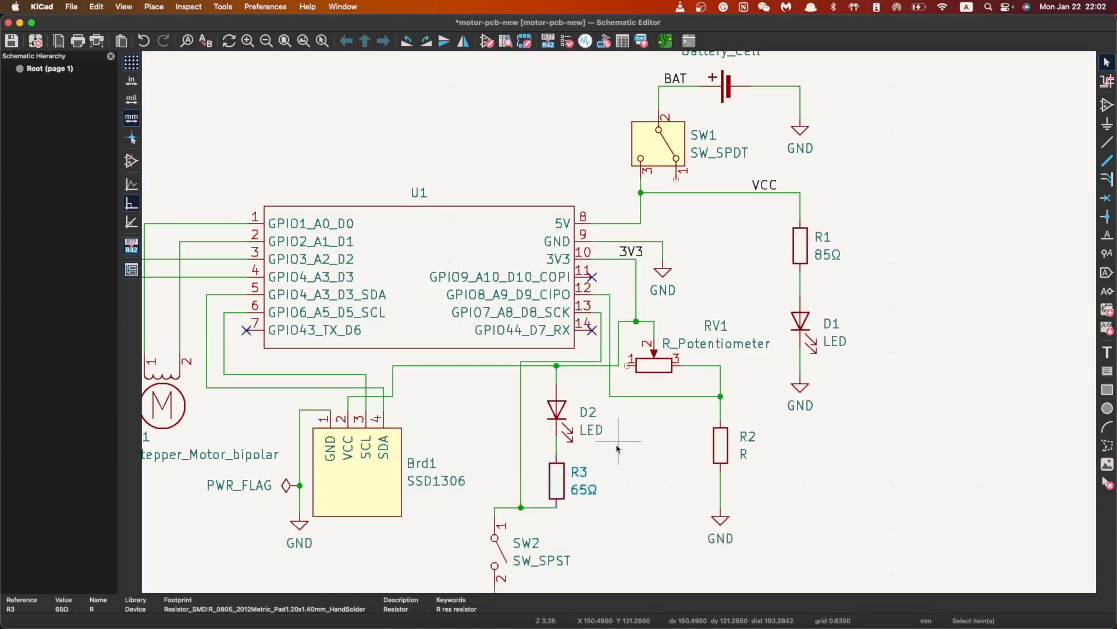
Set potentiometer RV1's value to 5kΩ with a lowercase k
scroll(617, 349, "right", 5)
scroll(622, 320, "up", 1)
scroll(503, 454, "down", 1)
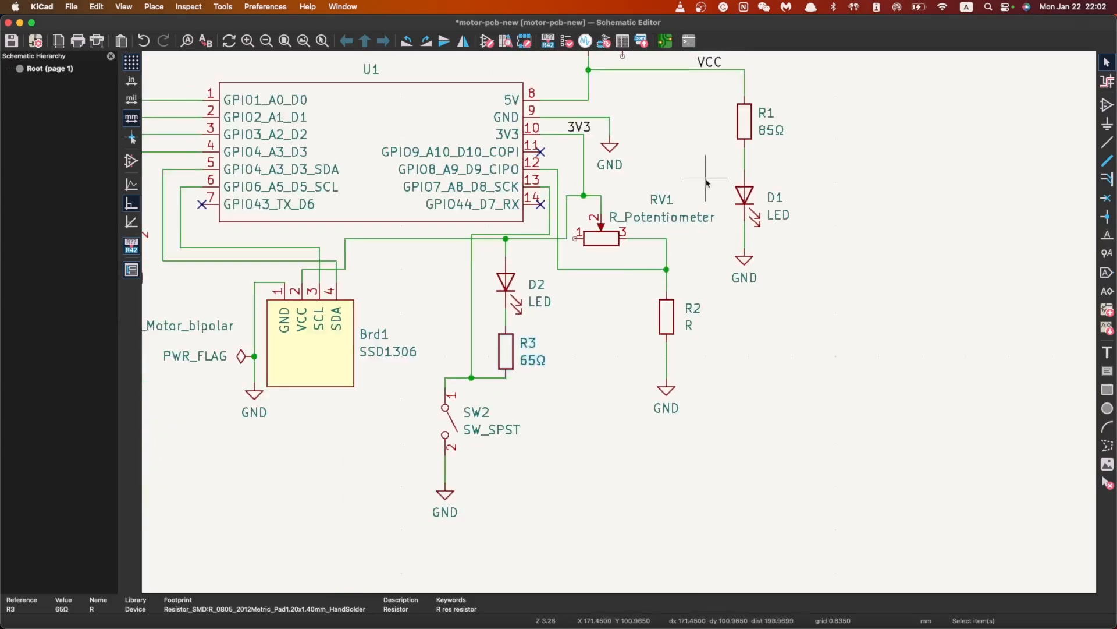
scroll(706, 180, "down", 1)
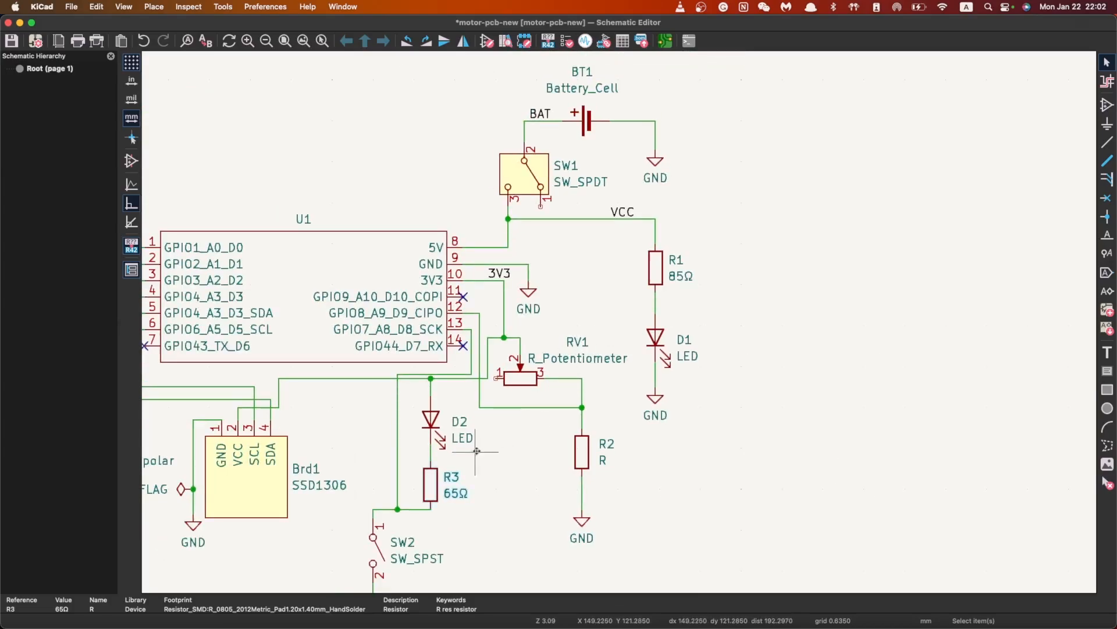
scroll(477, 483, "down", 2)
scroll(692, 196, "up", 1)
scroll(620, 326, "up", 1)
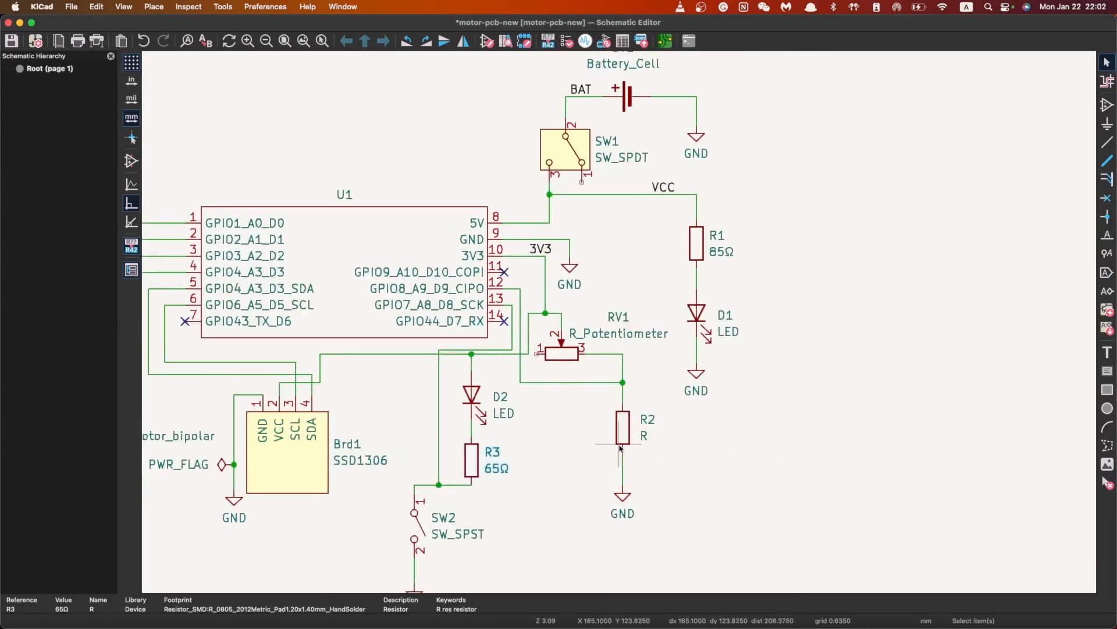
scroll(623, 314, "up", 2)
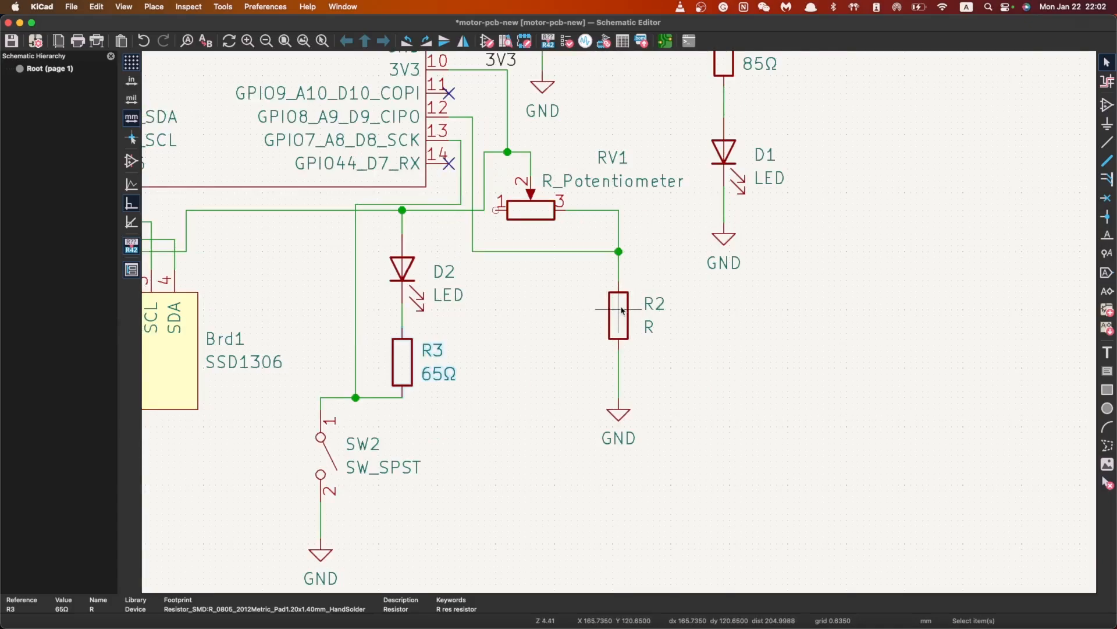
scroll(620, 311, "down", 2)
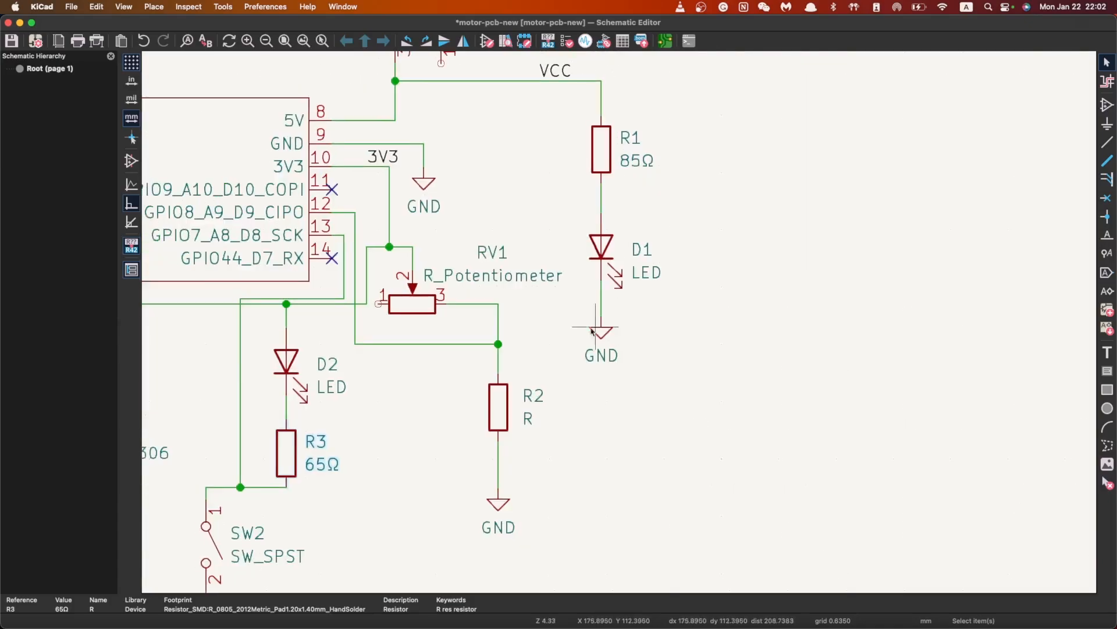
scroll(547, 361, "up", 2)
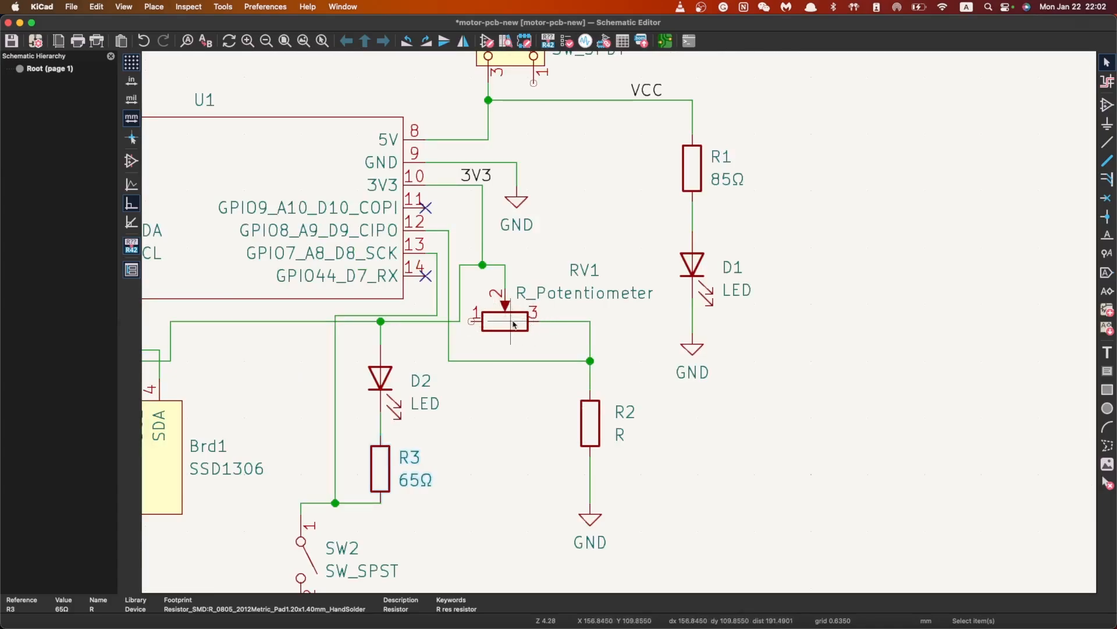
left_click(514, 324)
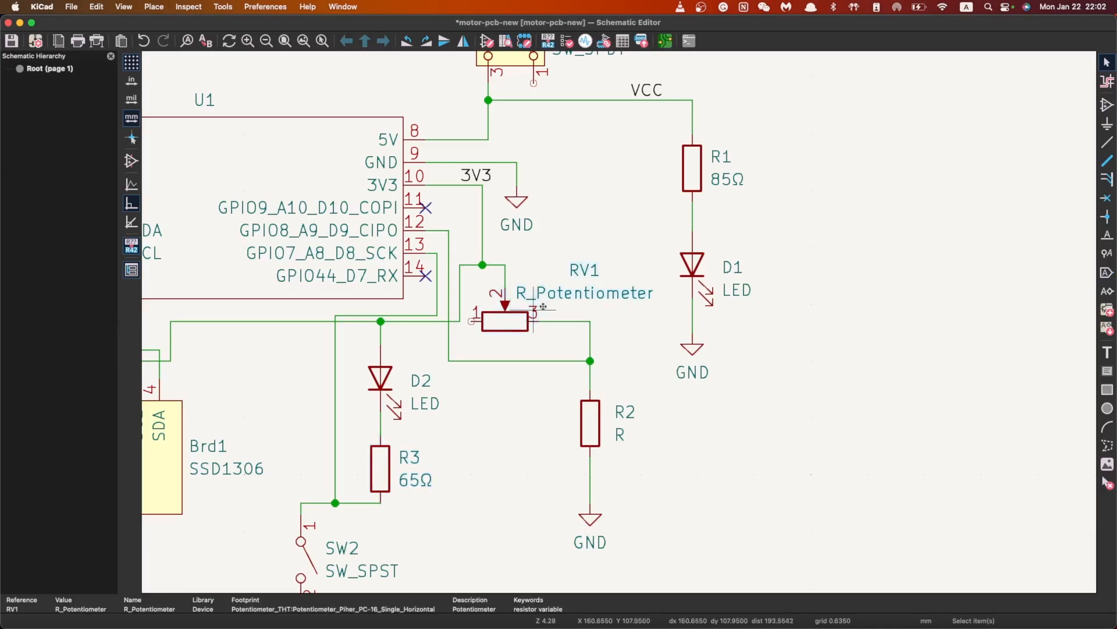
double_click(510, 324)
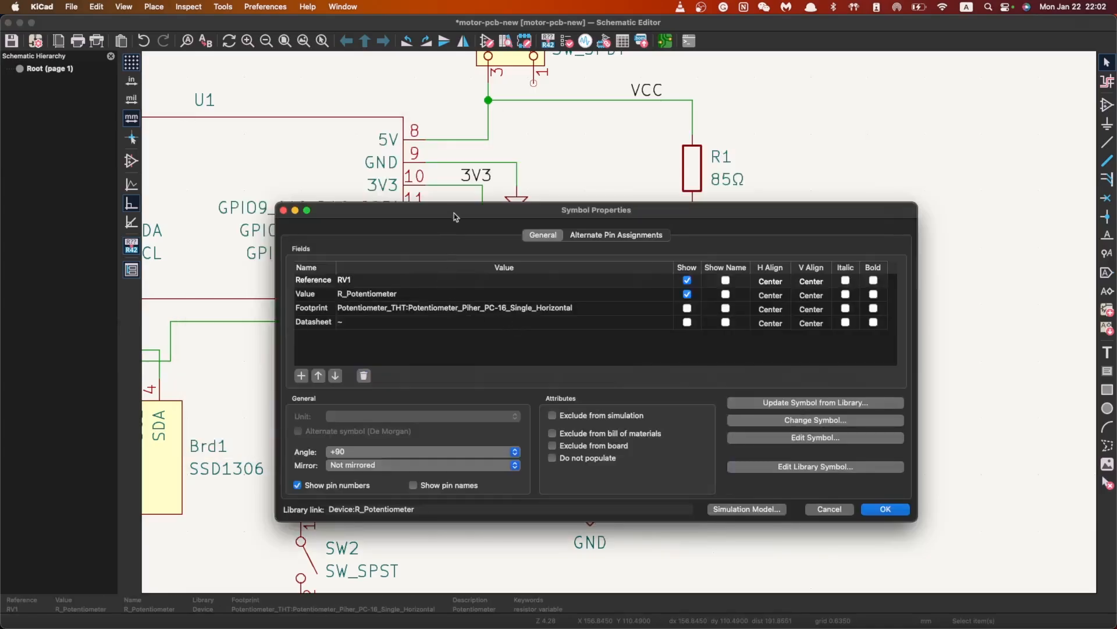
left_click_drag(463, 193, 485, 366)
double_click(406, 443)
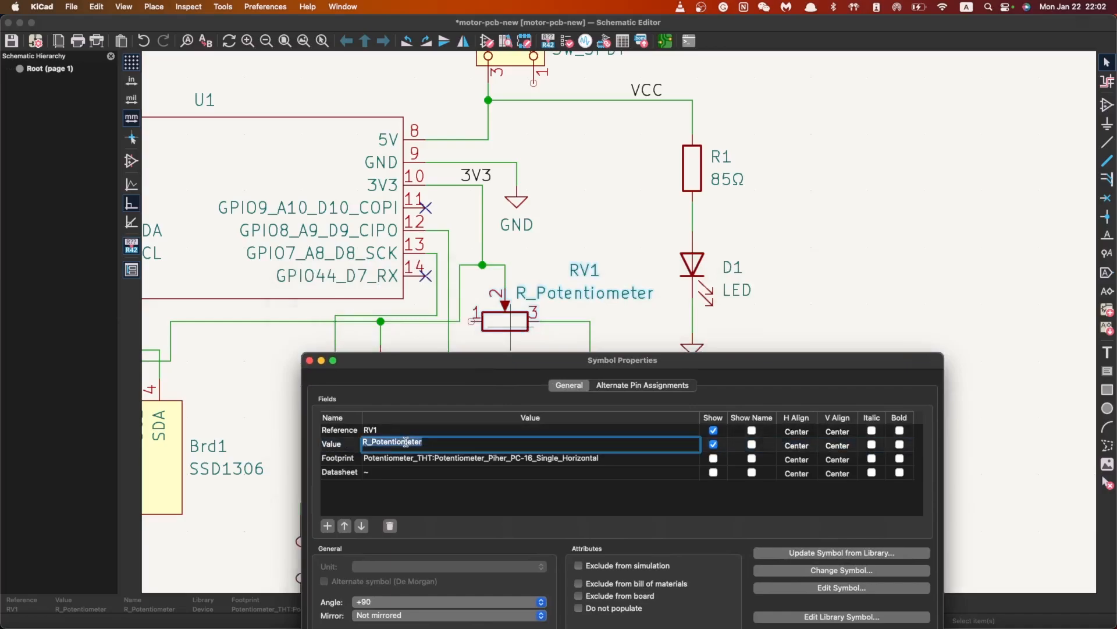
type("5K")
key("BackSpace")
type("kΩ")
left_click_drag(432, 359, 394, 286)
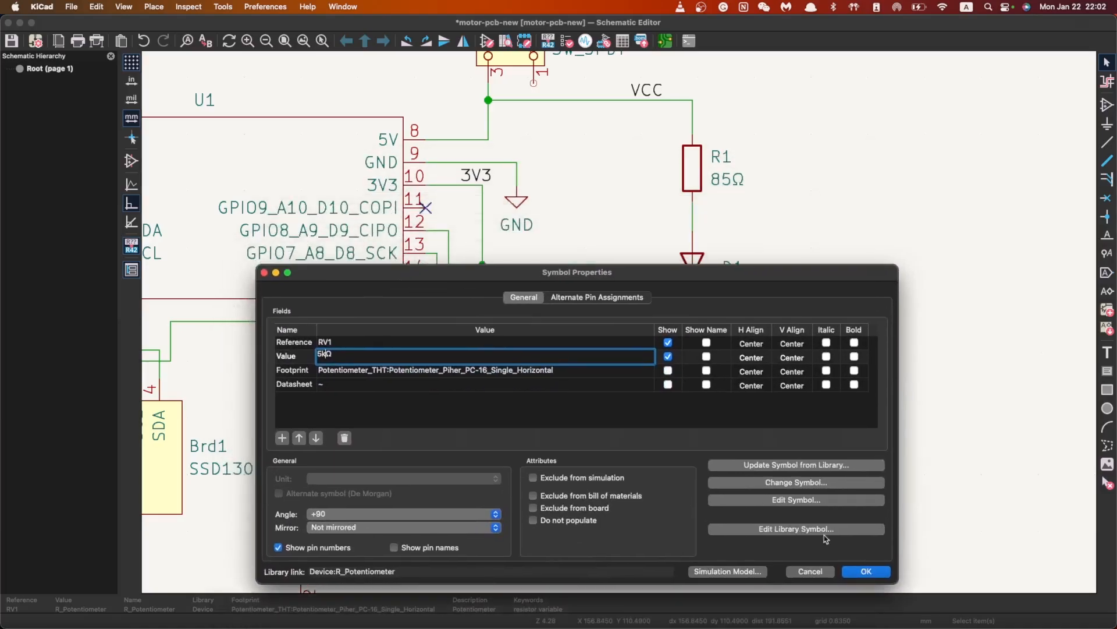
left_click(866, 571)
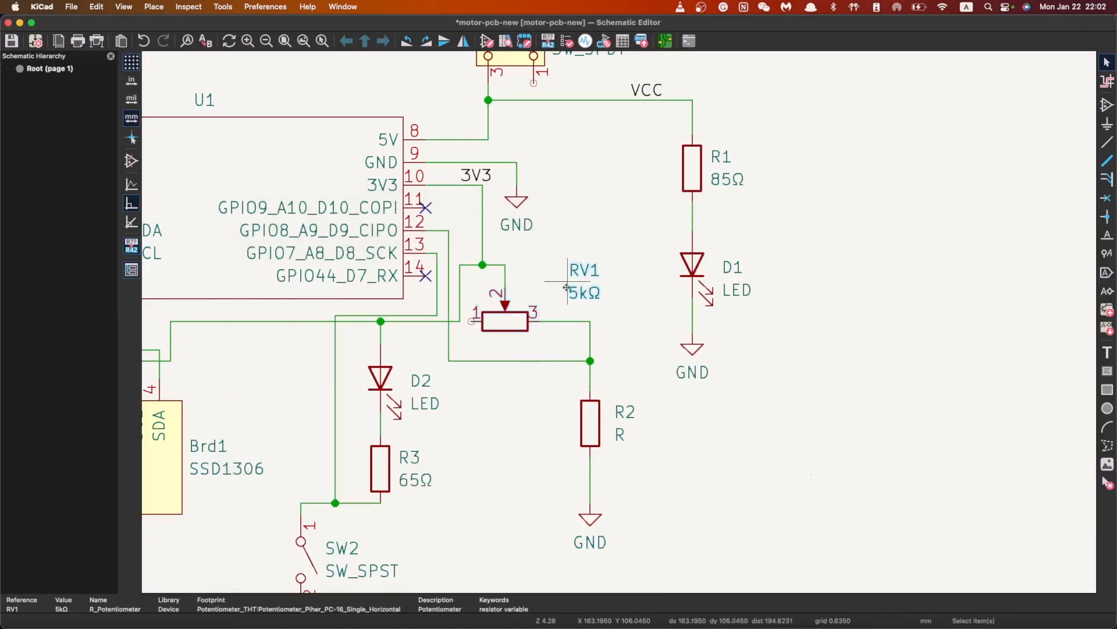
Move RV1 slightly right and place its reference and value labels above it
key("m")
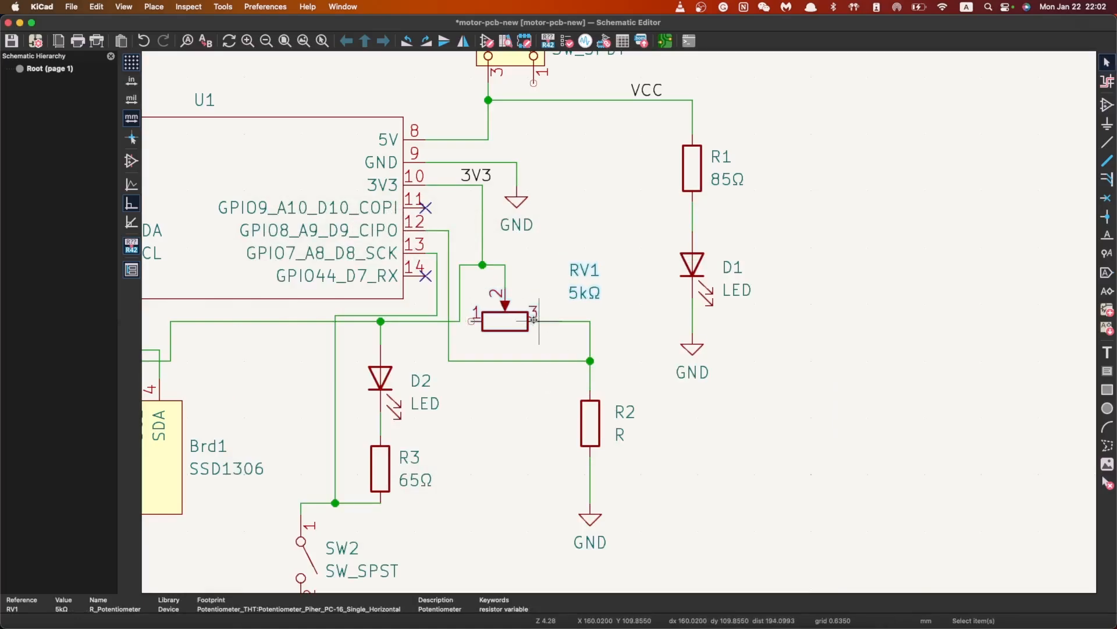
left_click(540, 320)
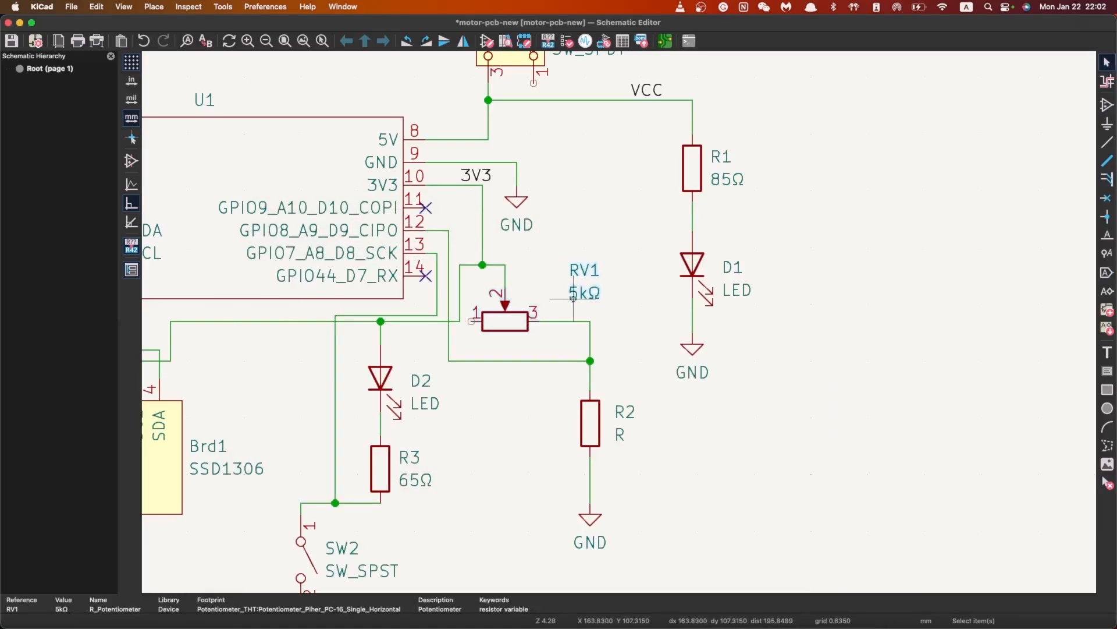
key("m")
left_click(534, 288)
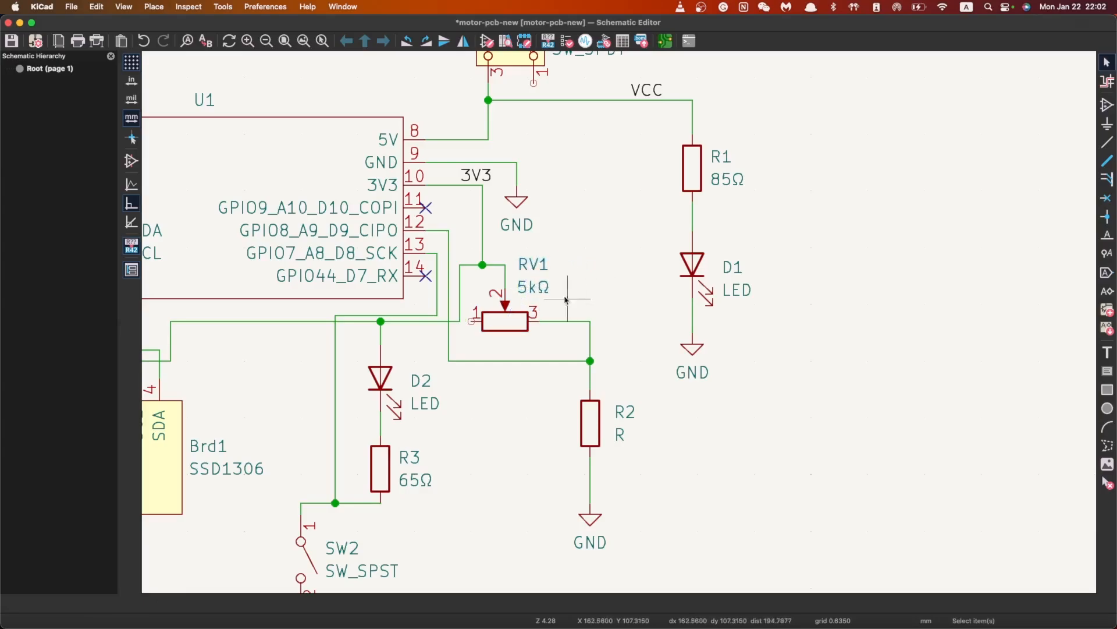
Set resistor R2's value to 1kΩ, leaving its orientation unchanged
scroll(552, 330, "down", 1)
middle_click_drag(552, 330, 620, 318)
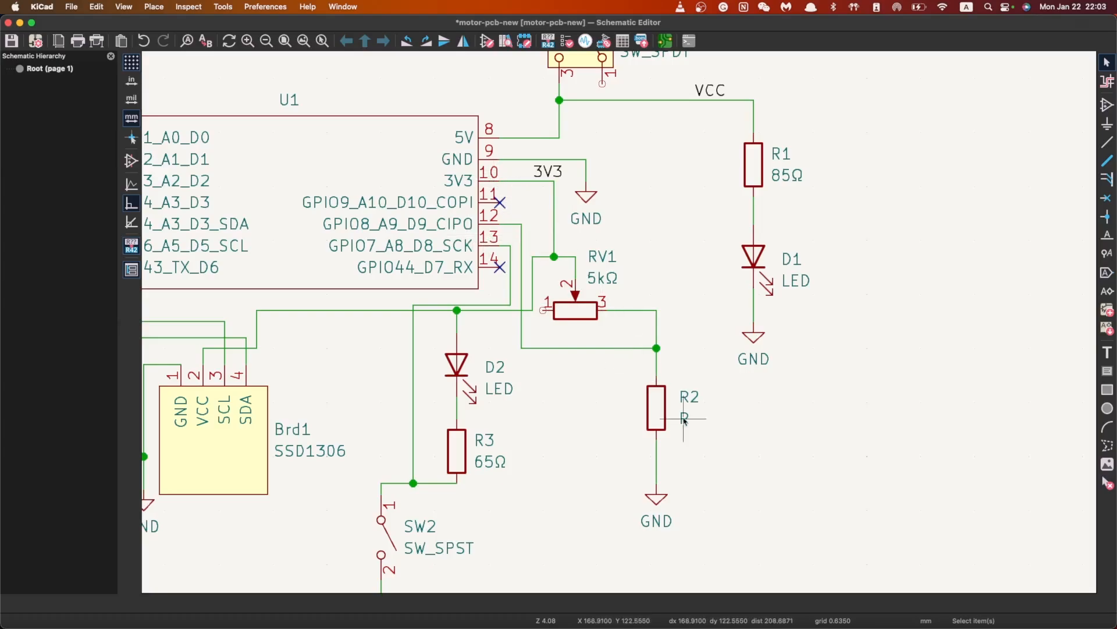
left_click(661, 413)
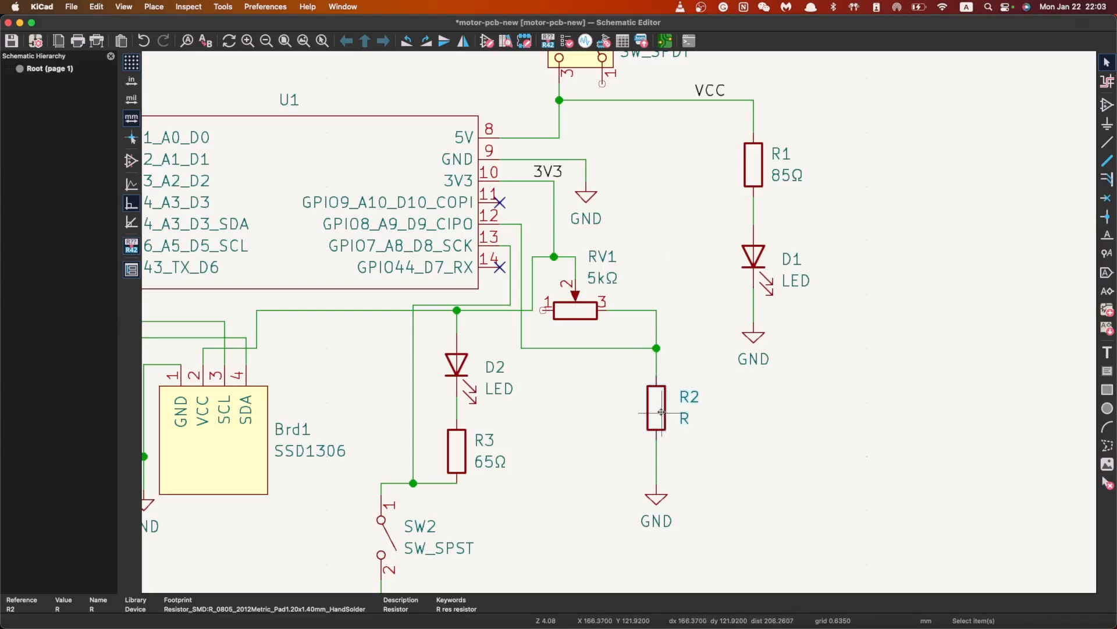
key("r")
key("super+z")
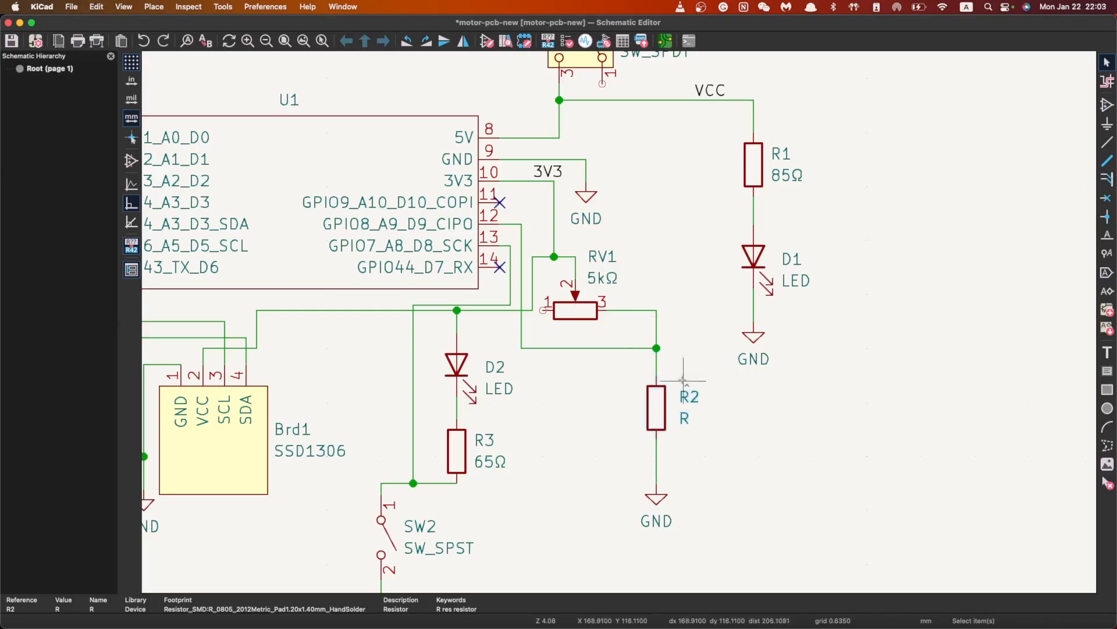
double_click(652, 414)
left_click_drag(592, 279, 775, 481)
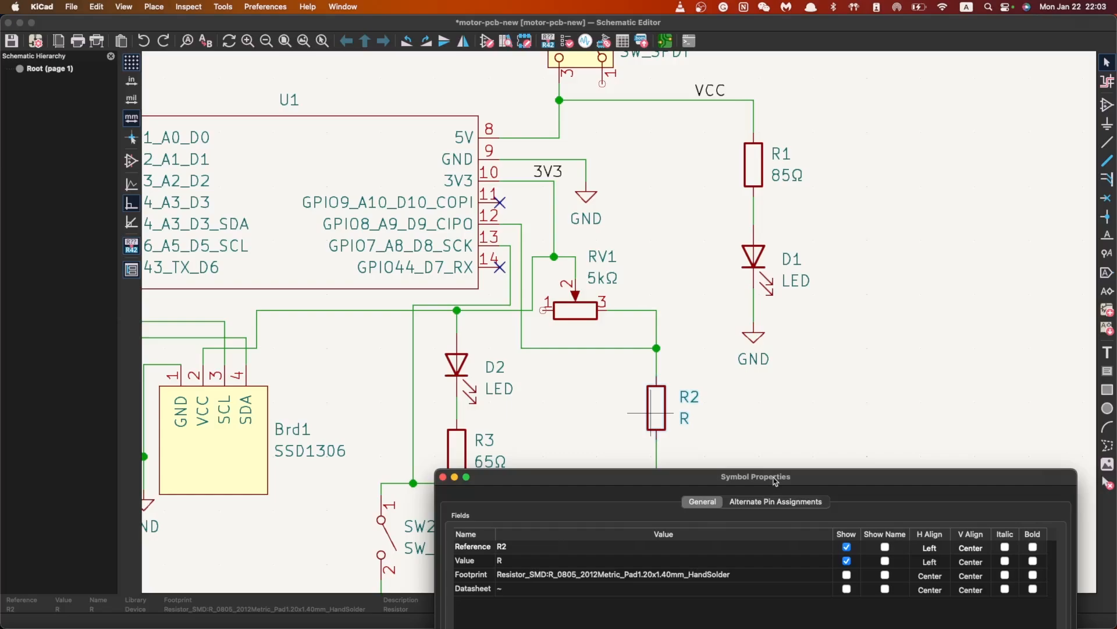
left_click(522, 561)
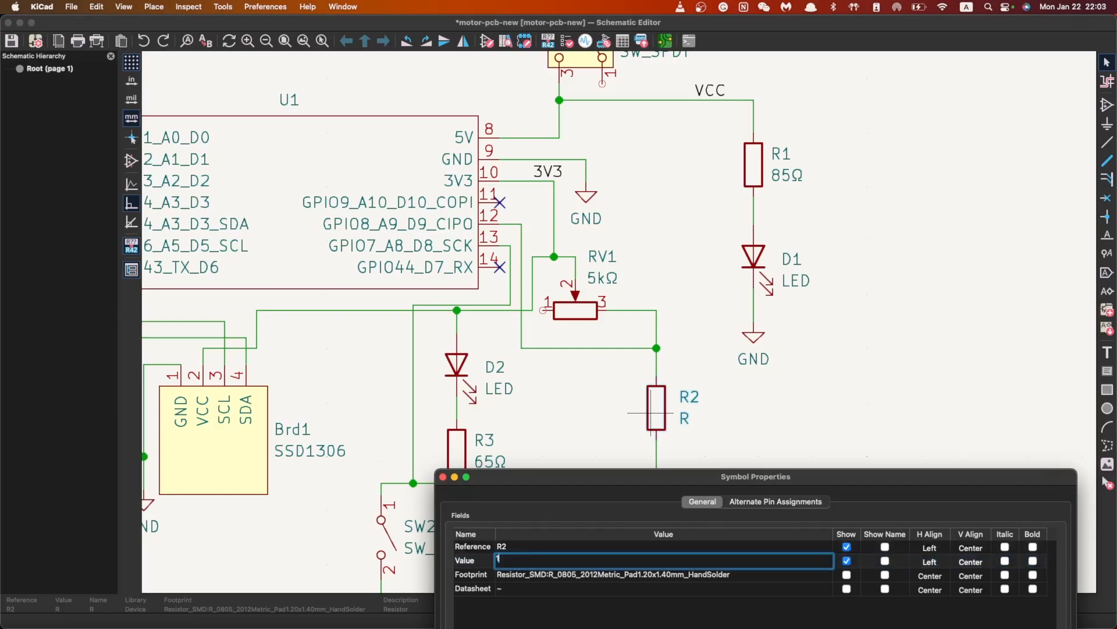
left_click_drag(625, 474, 521, 511)
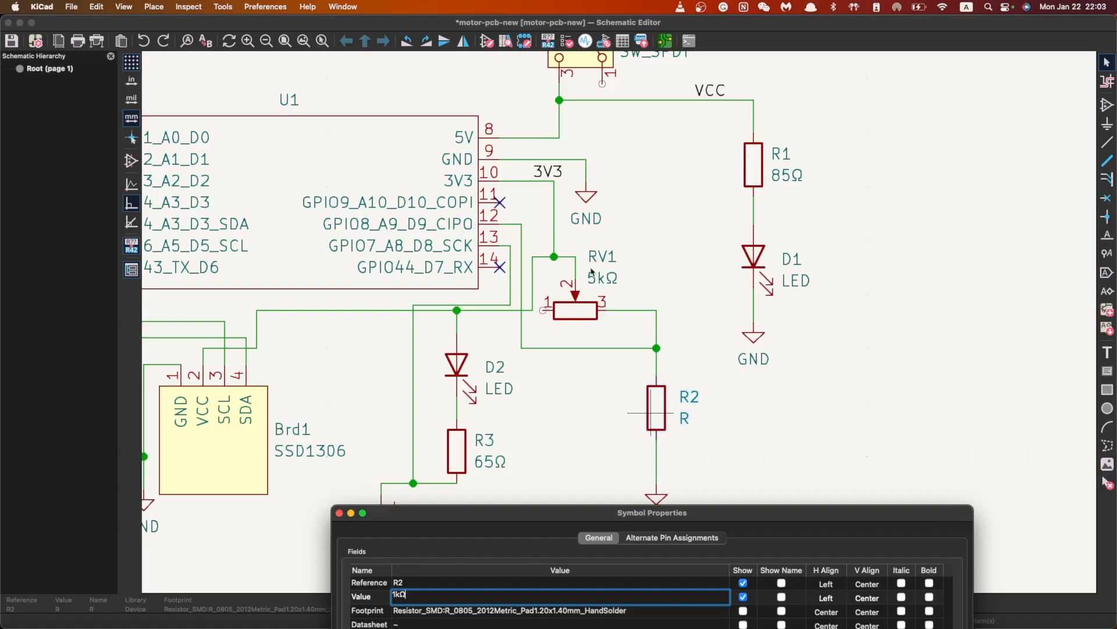
left_click_drag(570, 512, 537, 250)
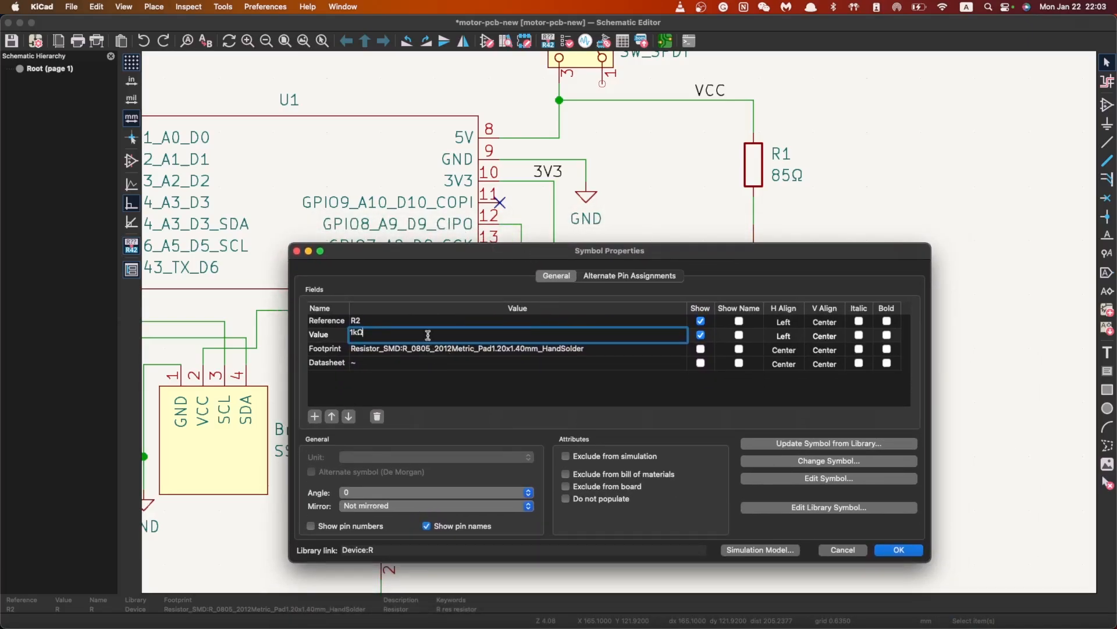
left_click(892, 550)
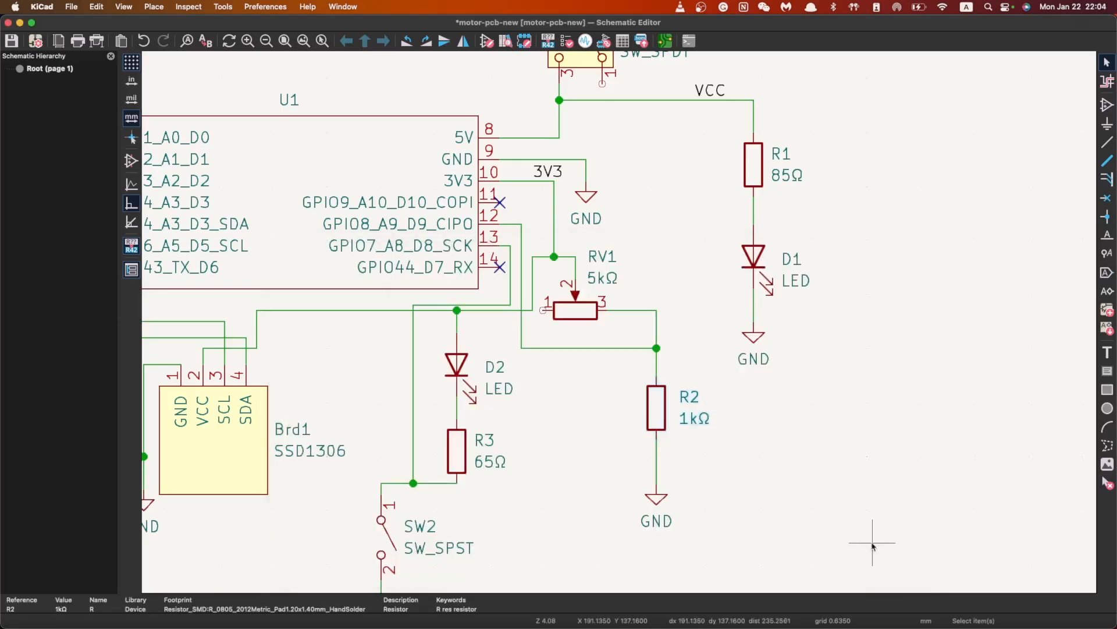
Review the finished schematic and save motor-pcb-new.kicad_sch
scroll(702, 328, "down", 2)
left_click(701, 327)
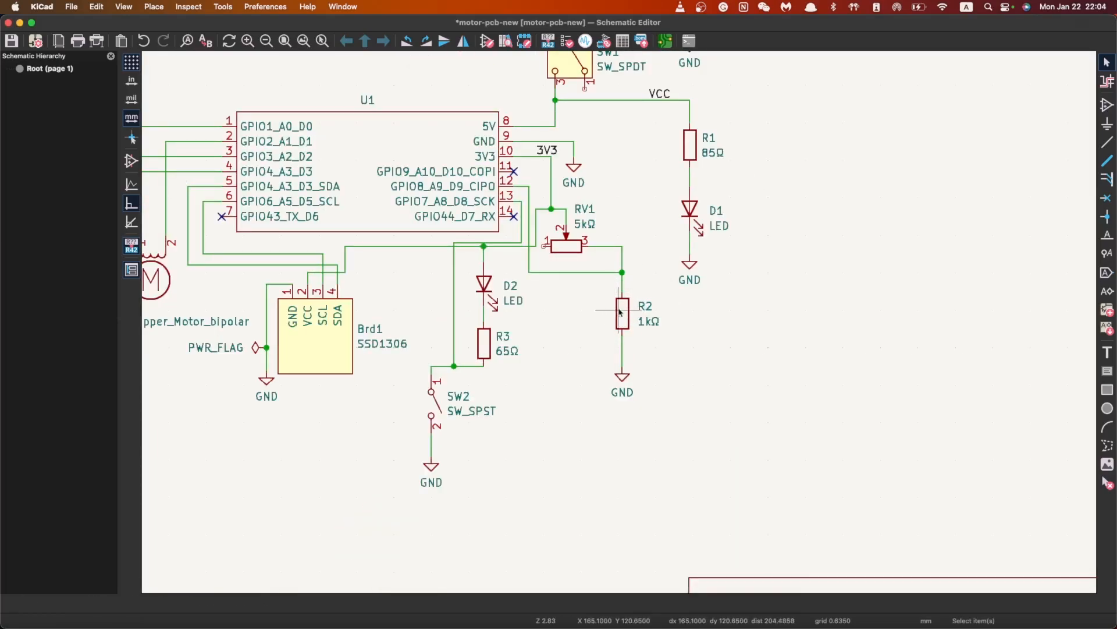
scroll(646, 210, "down", 2)
scroll(610, 332, "up", 2)
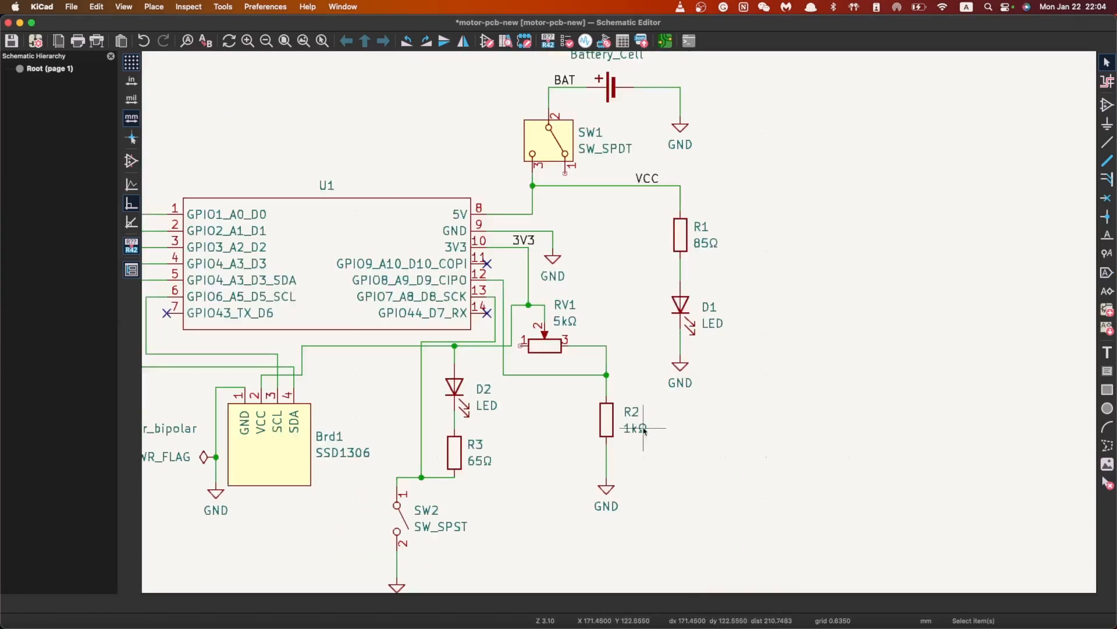
scroll(516, 382, "down", 3)
scroll(620, 330, "up", 2)
scroll(620, 330, "down", 2)
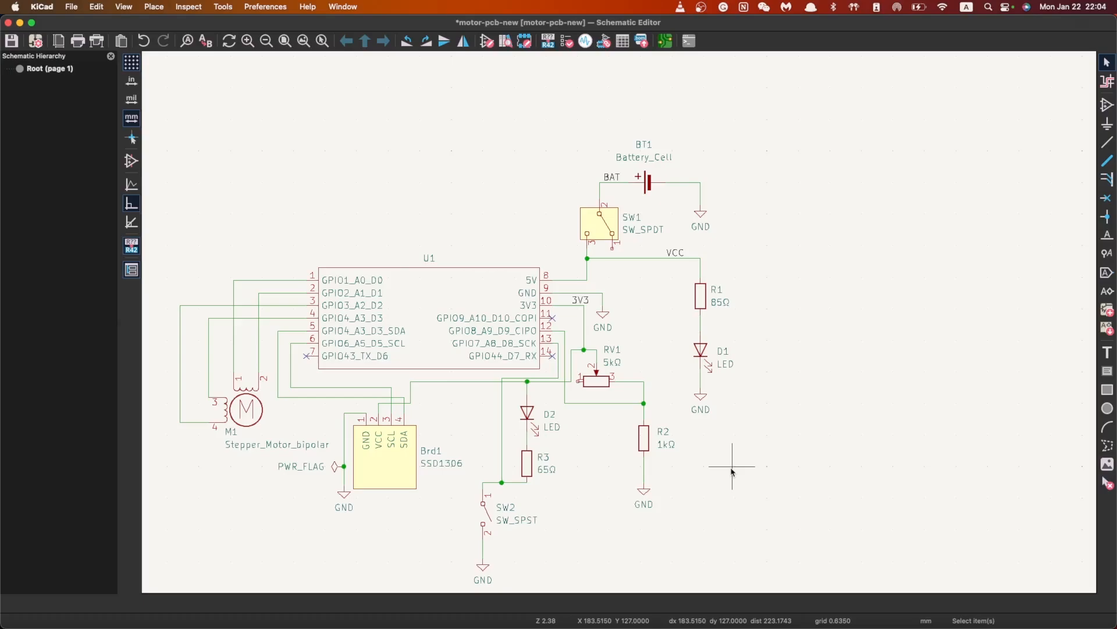
scroll(637, 302, "up", 2)
scroll(620, 330, "down", 2)
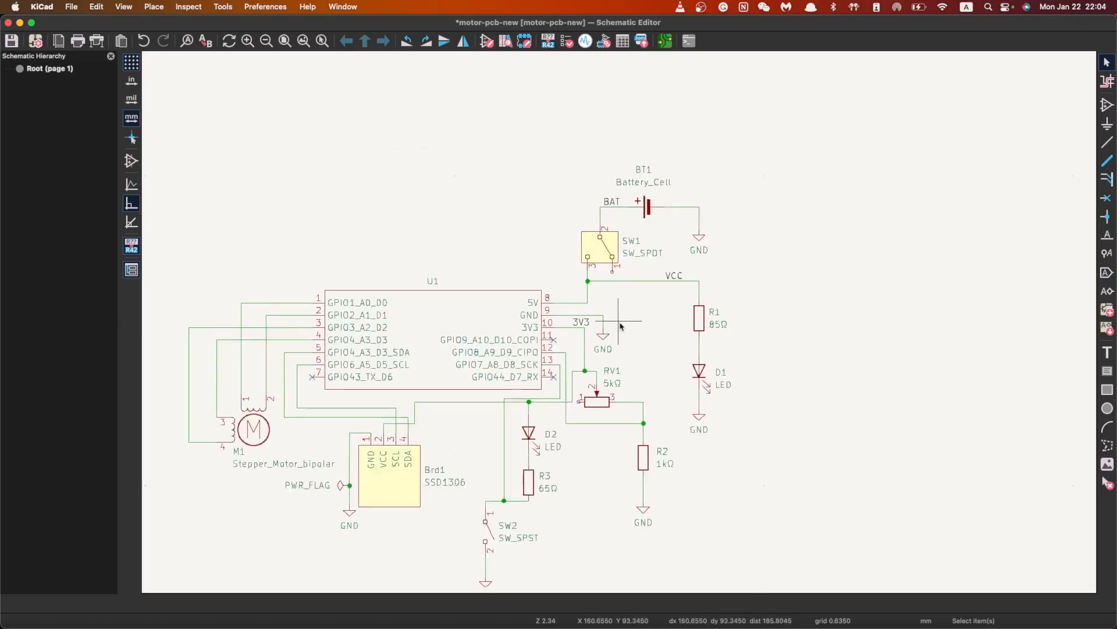
scroll(620, 331, "up", 3)
scroll(620, 330, "left", 1)
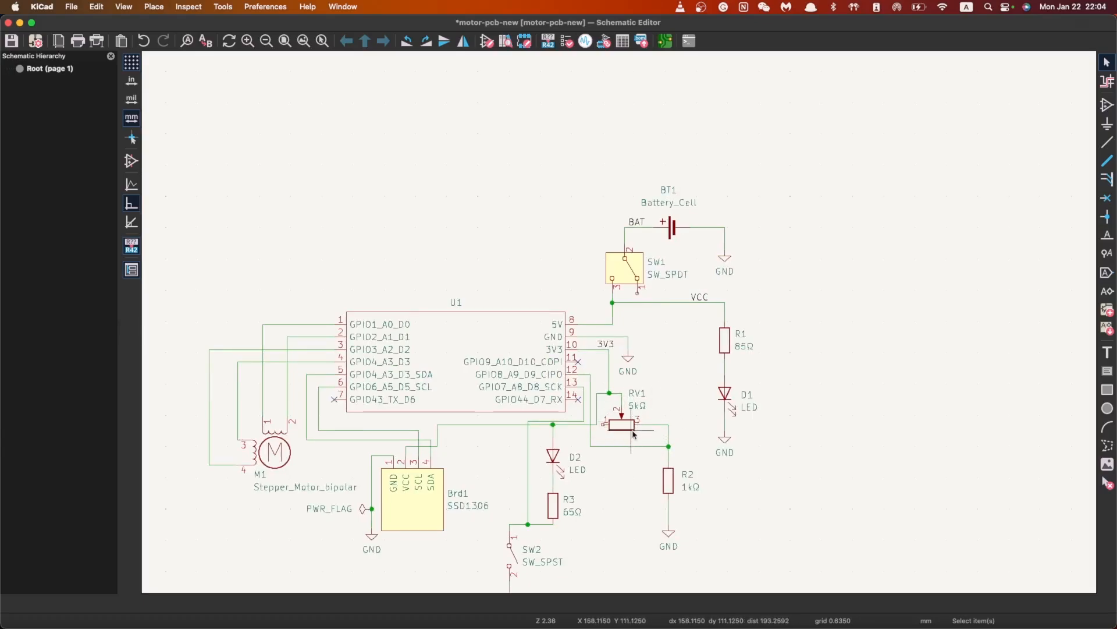
scroll(618, 317, "down", 10)
scroll(618, 317, "left", 3)
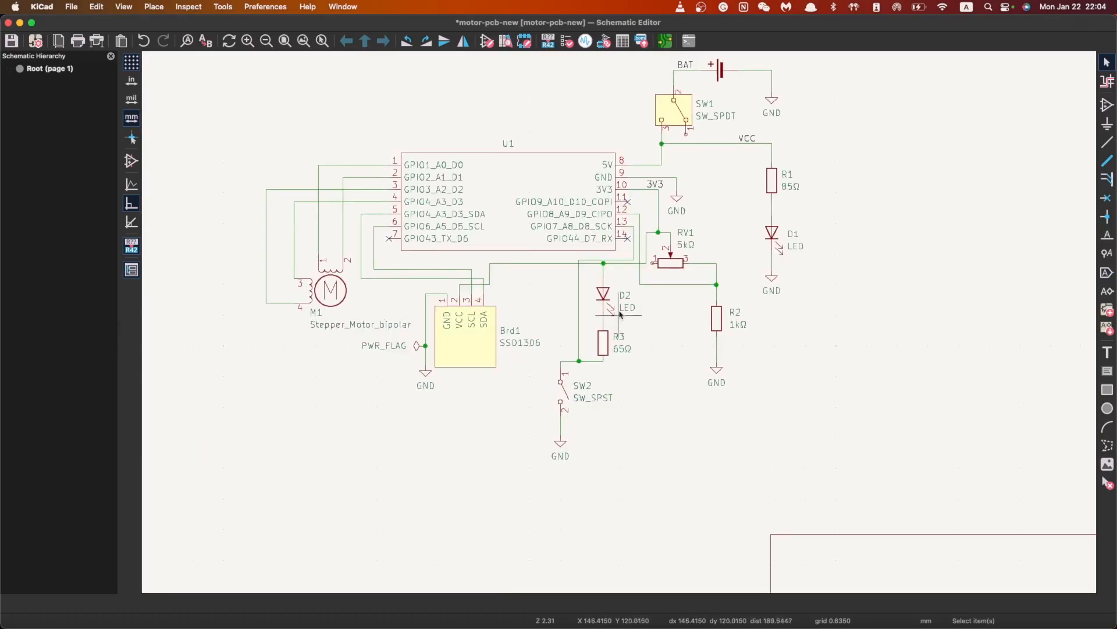
scroll(617, 309, "up", 3)
key("super+s")
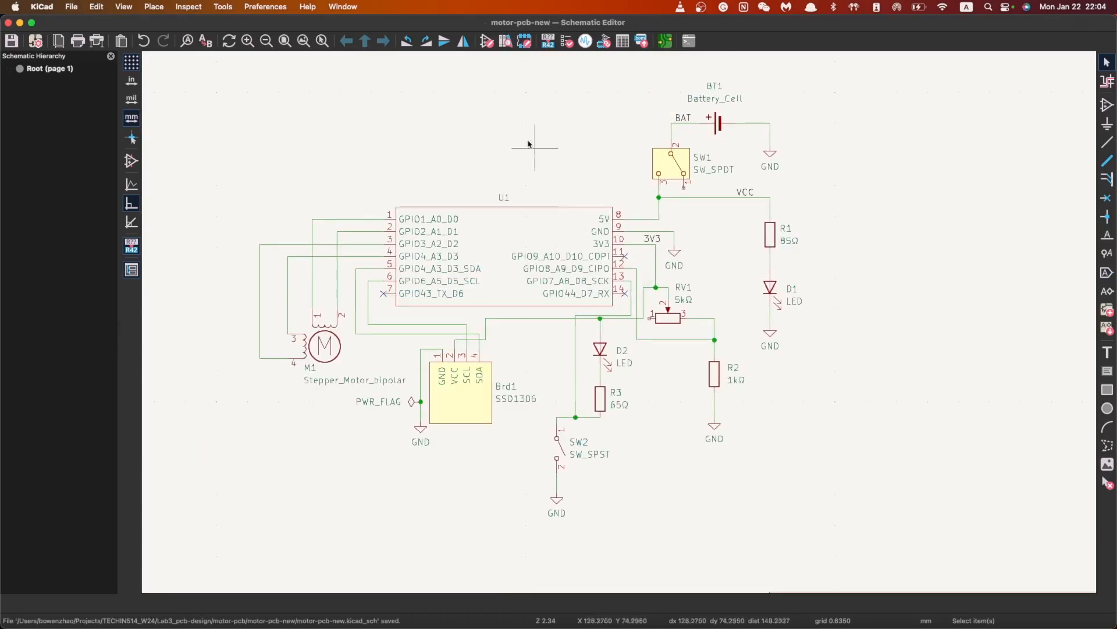
left_click(255, 9)
mouse_move(223, 7)
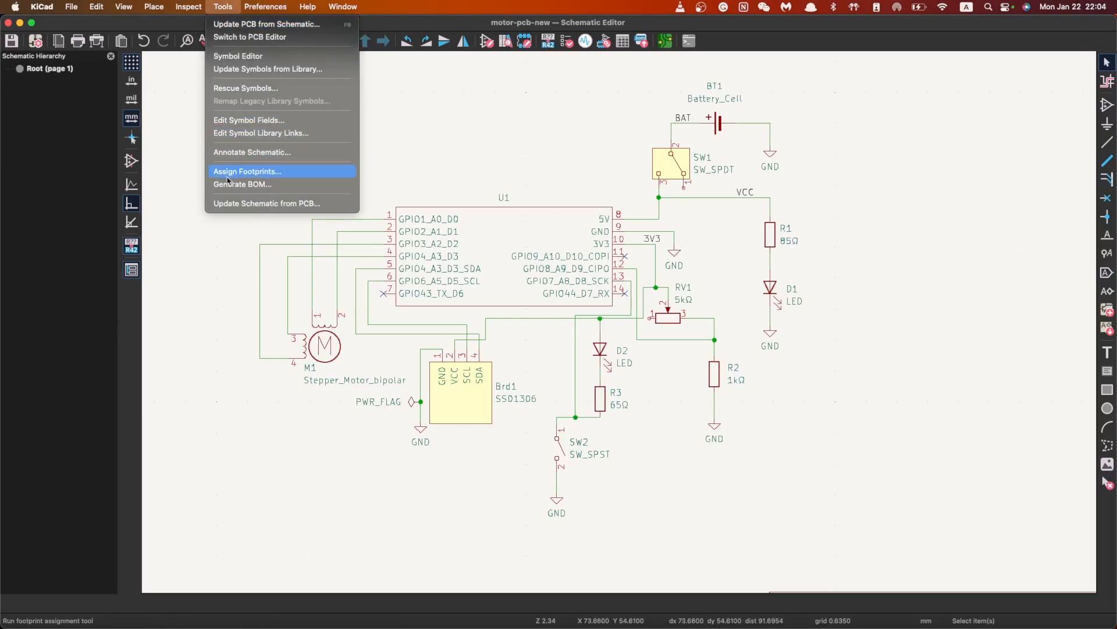
left_click(246, 176)
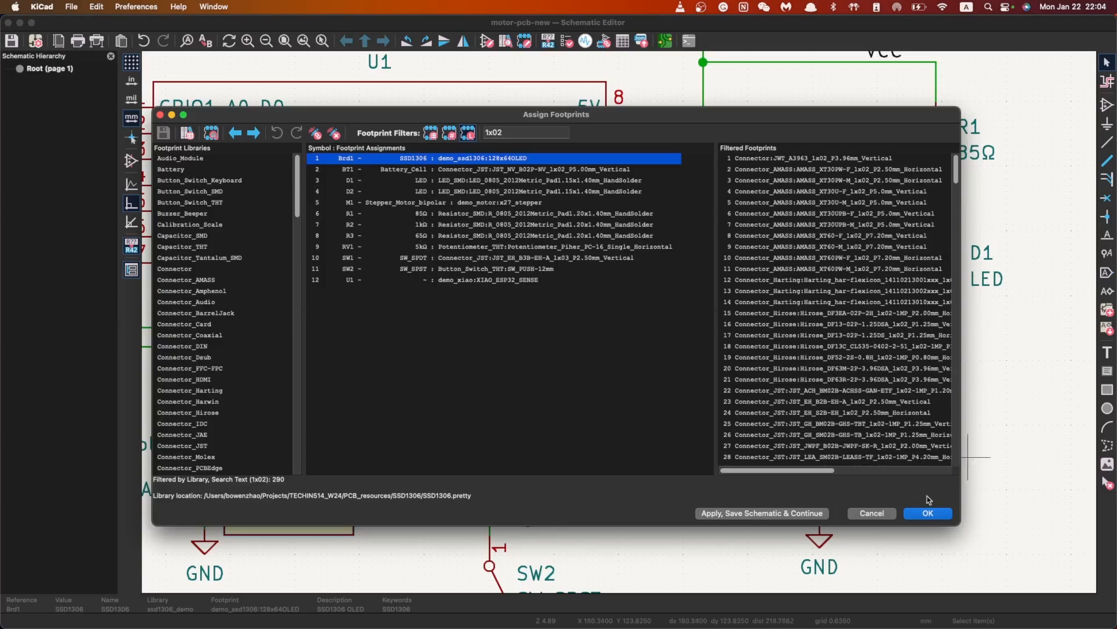
left_click(928, 513)
scroll(648, 319, "down", 3)
scroll(648, 319, "down", 2)
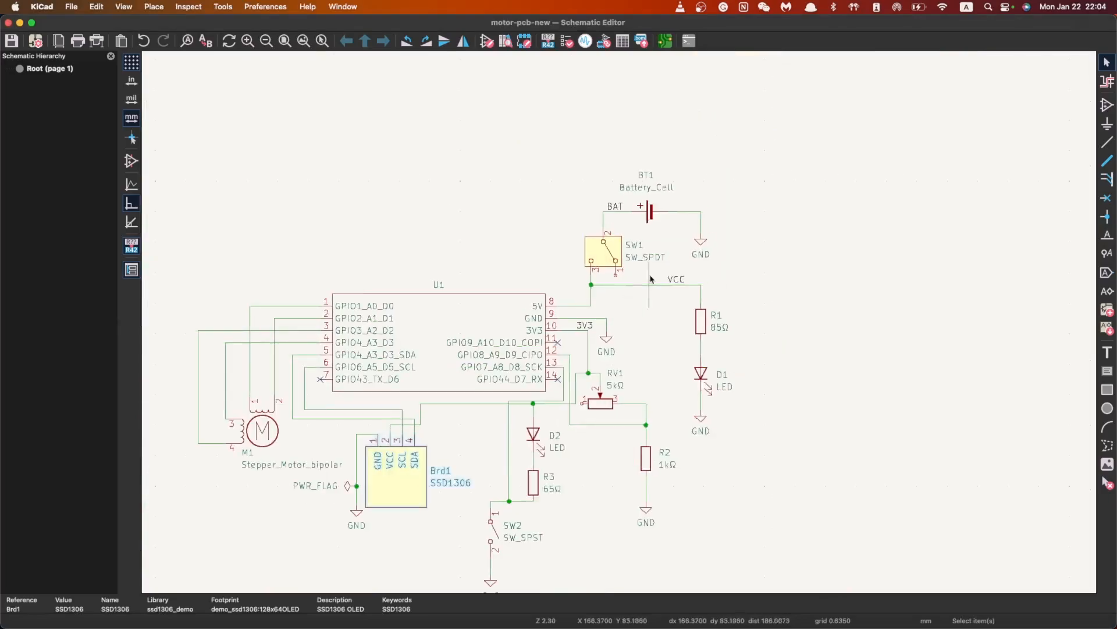
scroll(605, 356, "up", 2)
key("super+s")
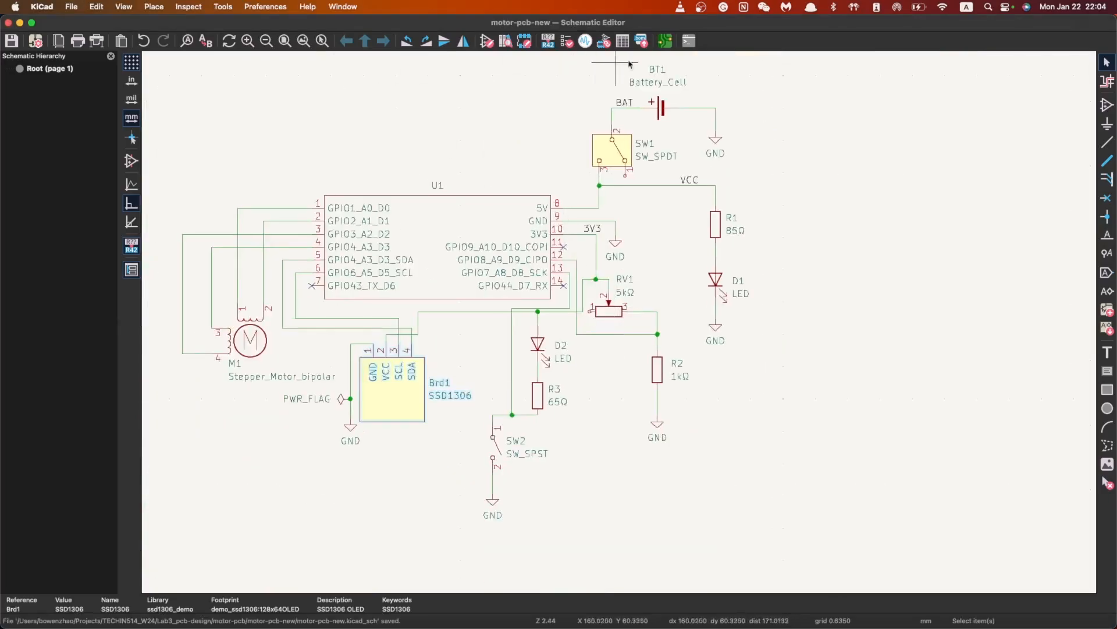
left_click(666, 40)
scroll(478, 324, "down", 7)
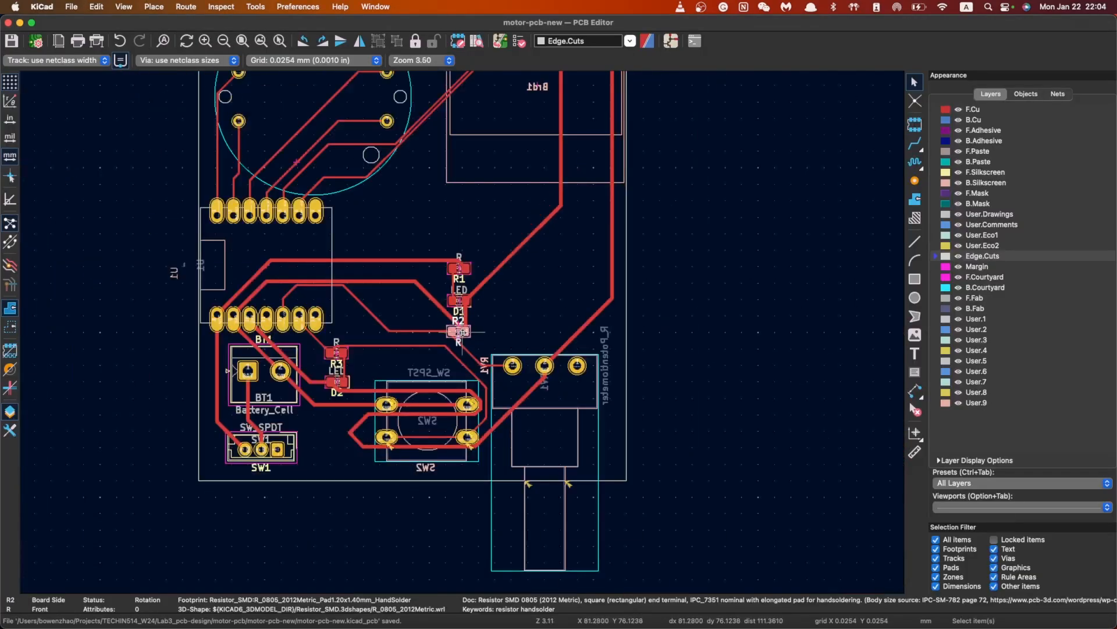
scroll(473, 312, "up", 2)
left_click(503, 45)
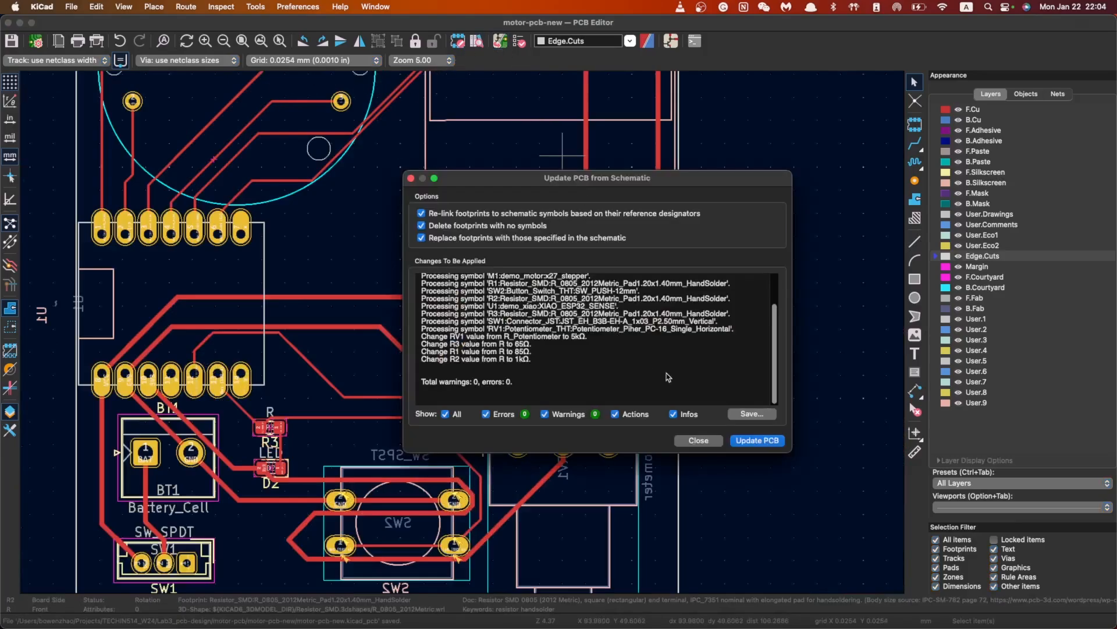
left_click(750, 440)
left_click(699, 440)
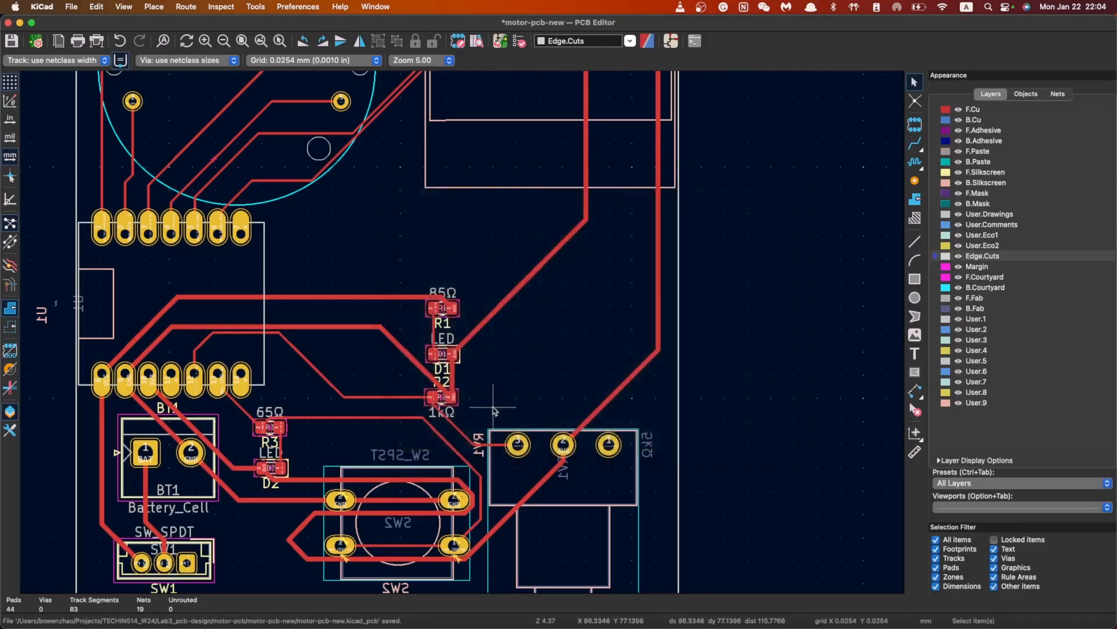
scroll(403, 322, "up", 4)
scroll(403, 322, "up", 4)
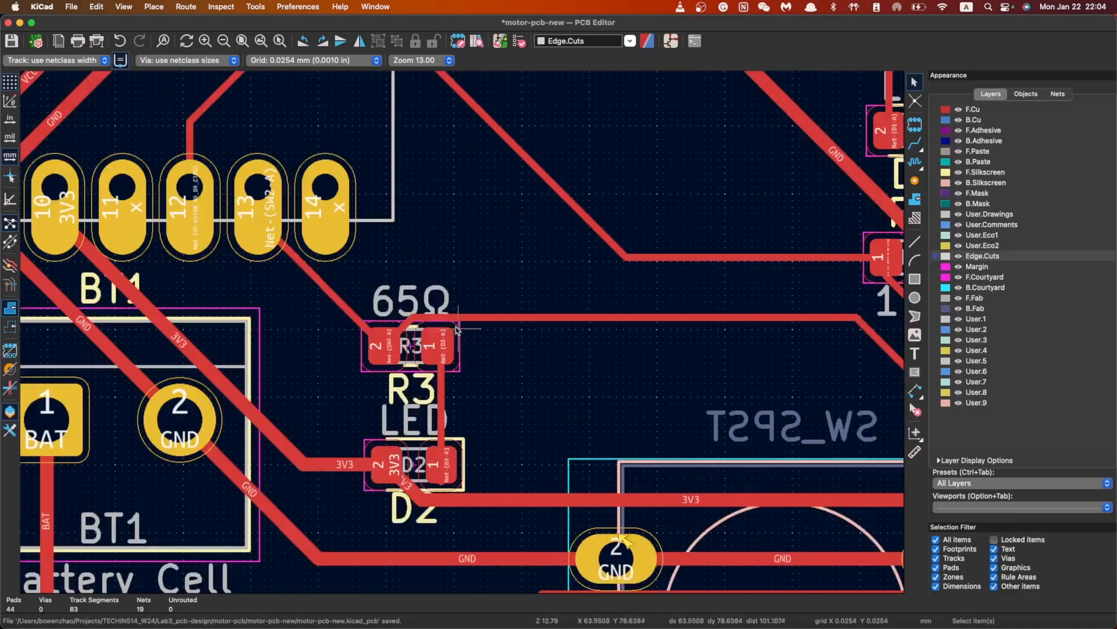
left_click(410, 297)
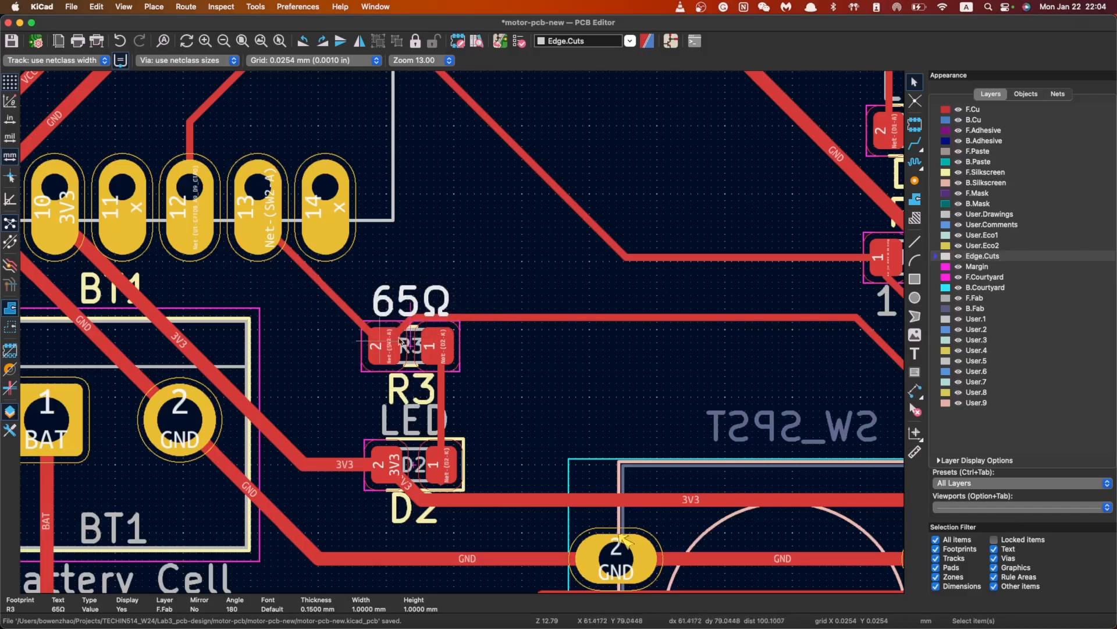
left_click(449, 385)
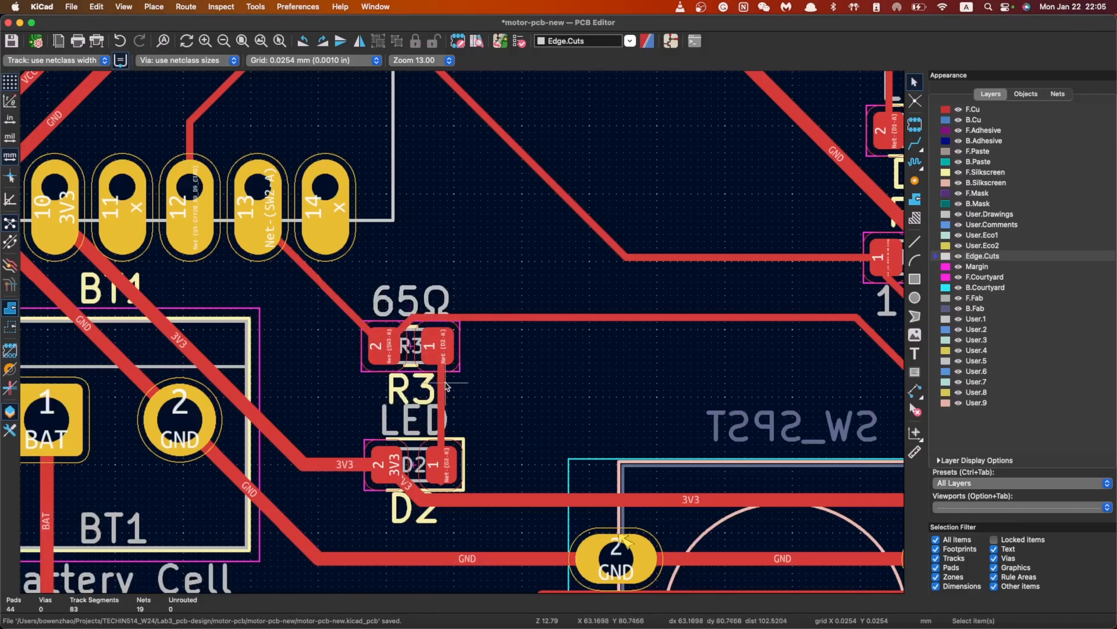
left_click(407, 412)
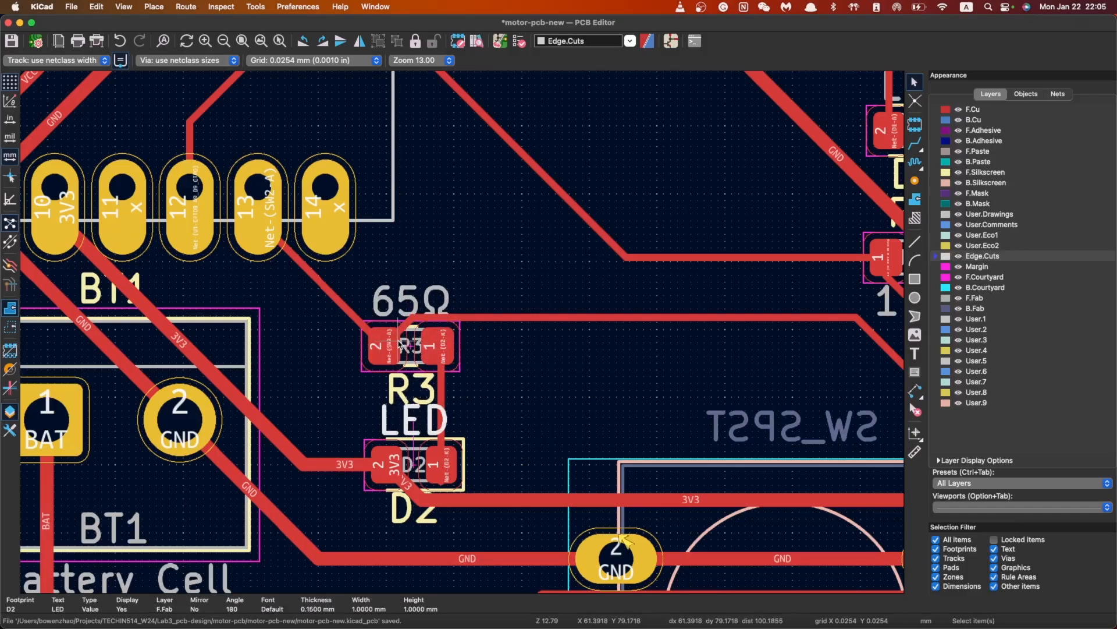
left_click(395, 323)
left_click(389, 299)
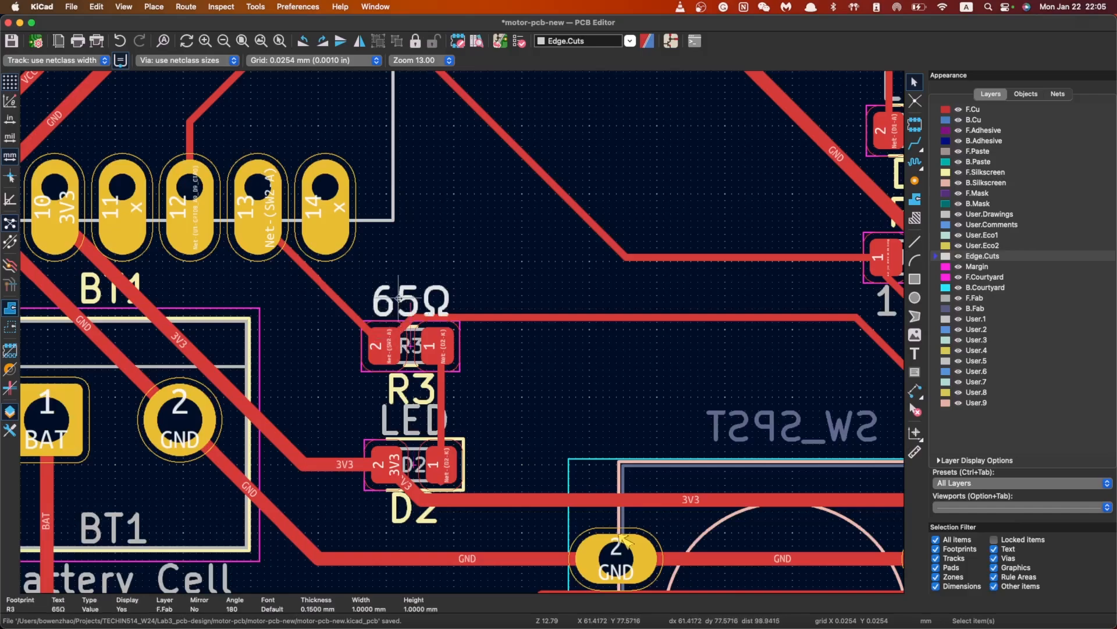
left_click(331, 323)
scroll(331, 326, "down", 5)
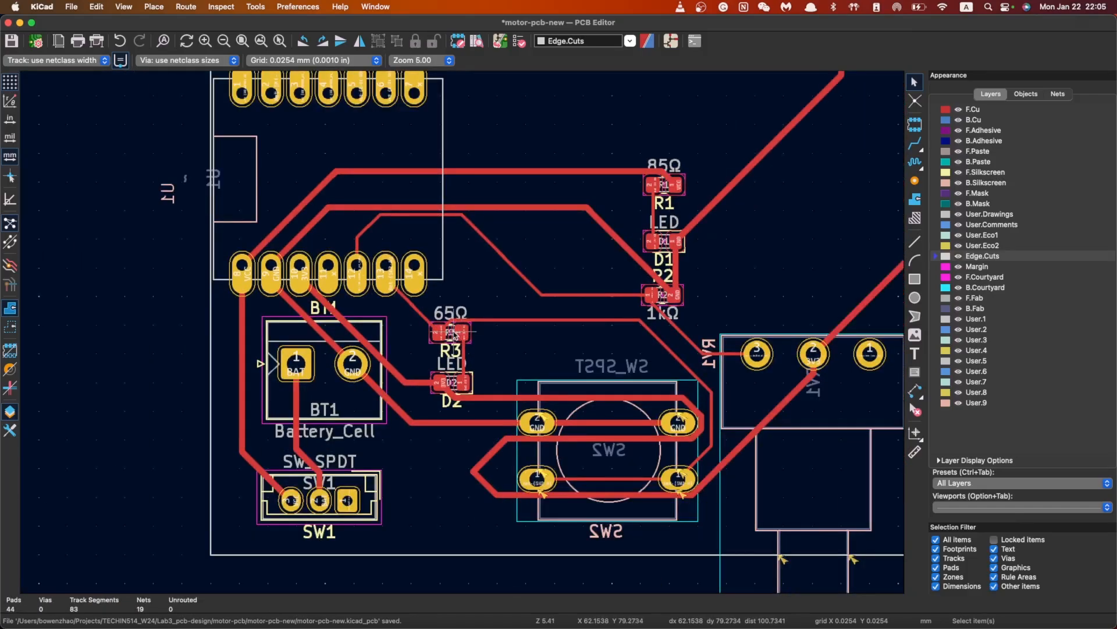
scroll(464, 336, "up", 5)
scroll(464, 336, "up", 3)
scroll(463, 337, "down", 4)
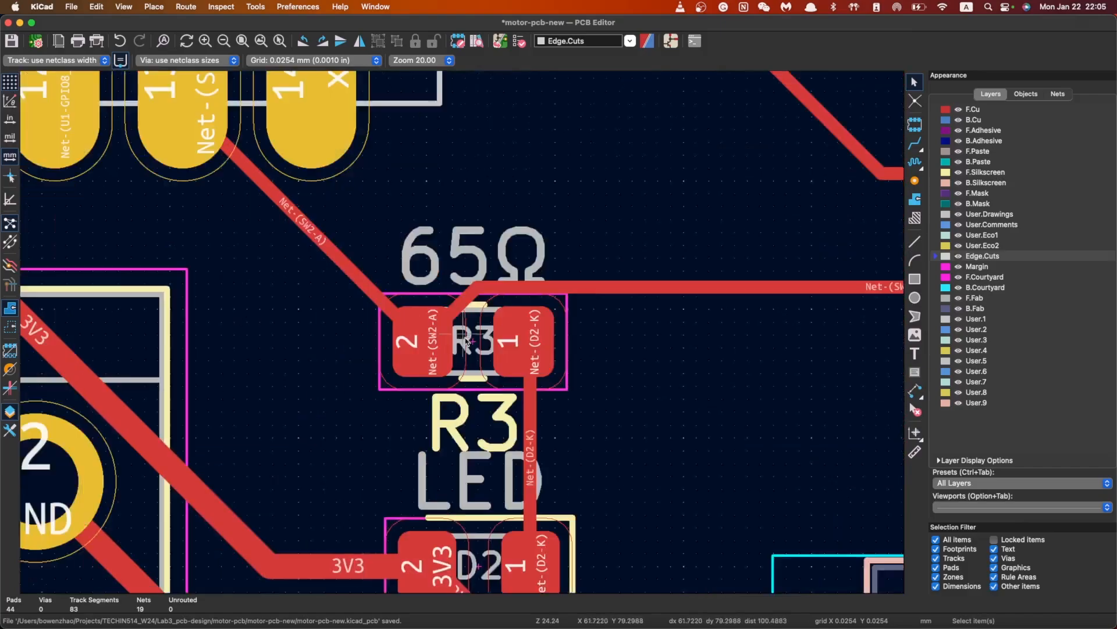
scroll(469, 337, "up", 3)
scroll(469, 337, "down", 1)
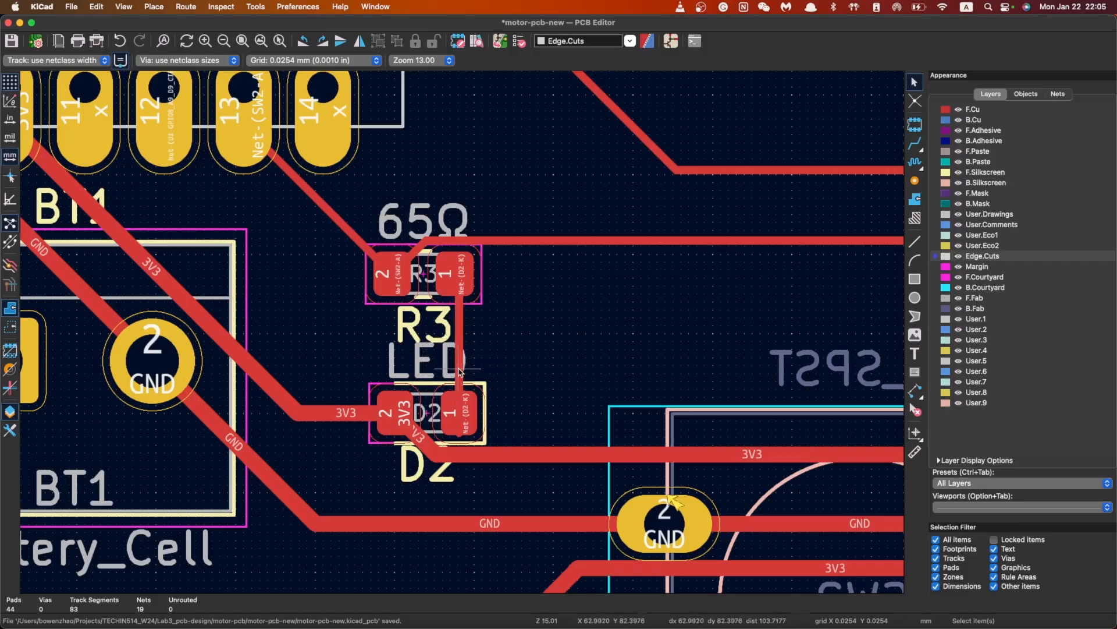
scroll(460, 371, "down", 4)
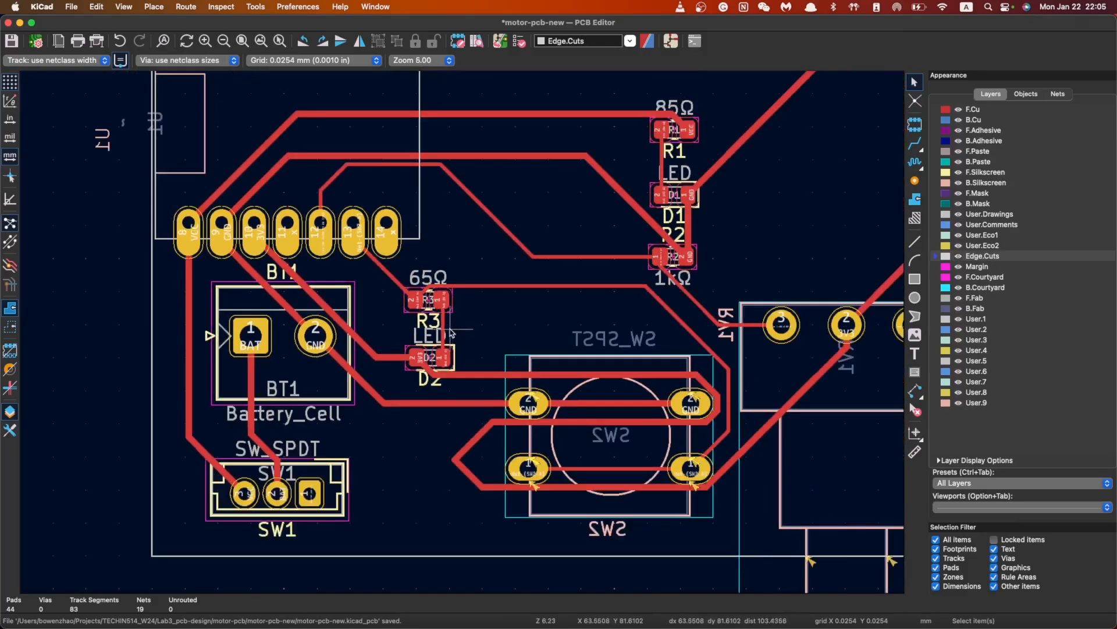
scroll(452, 331, "down", 1)
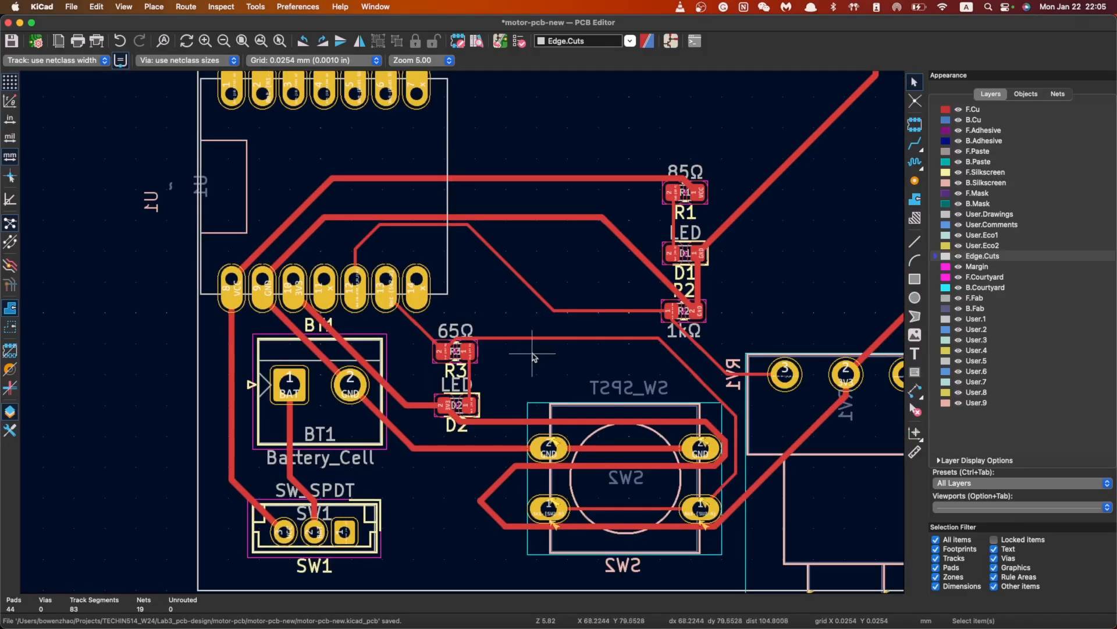
scroll(461, 330, "down", 2)
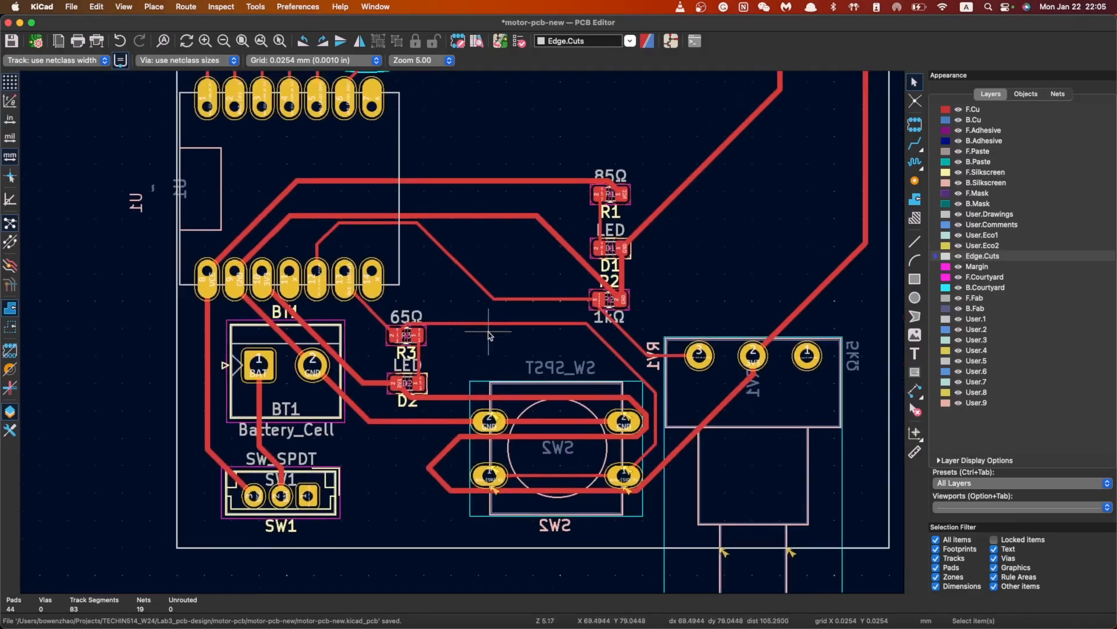
scroll(463, 332, "down", 2)
scroll(463, 335, "down", 1)
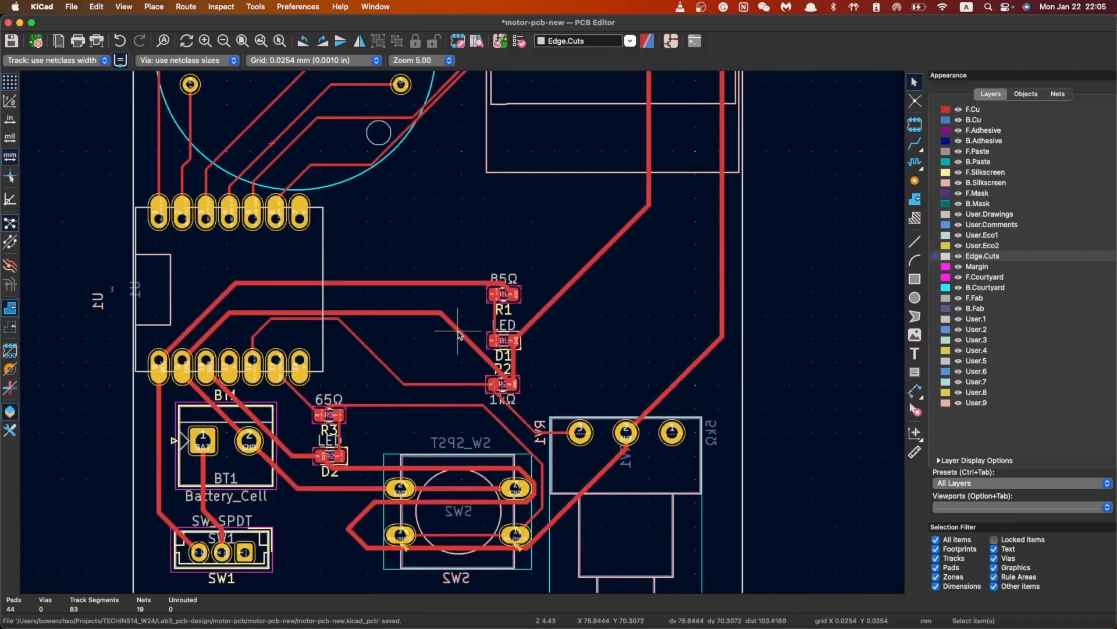
scroll(457, 334, "down", 4)
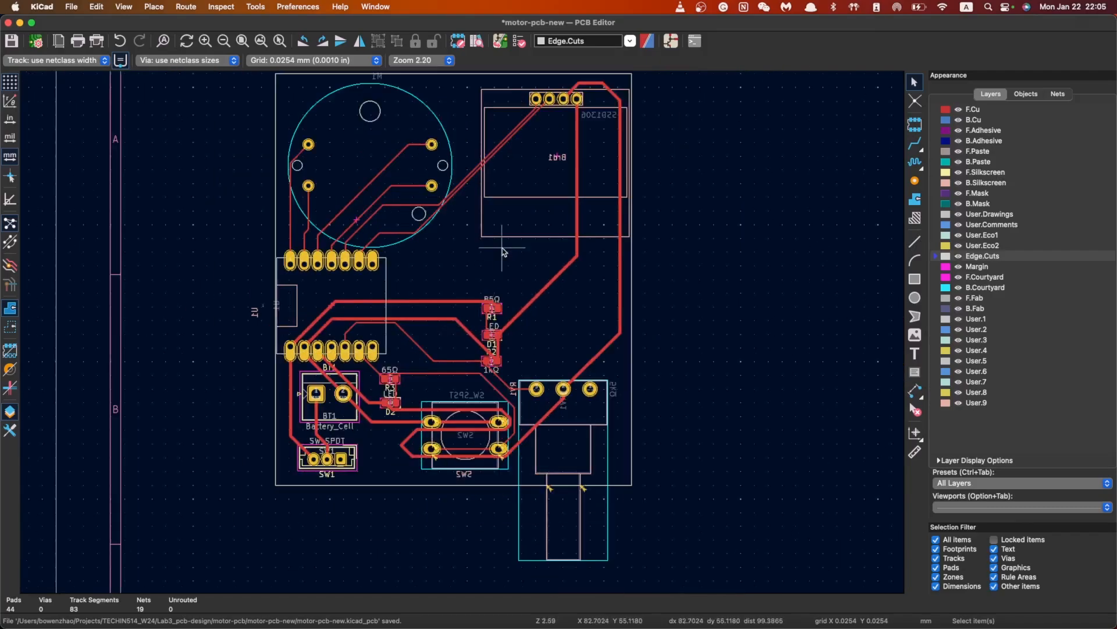
scroll(504, 252, "down", 1)
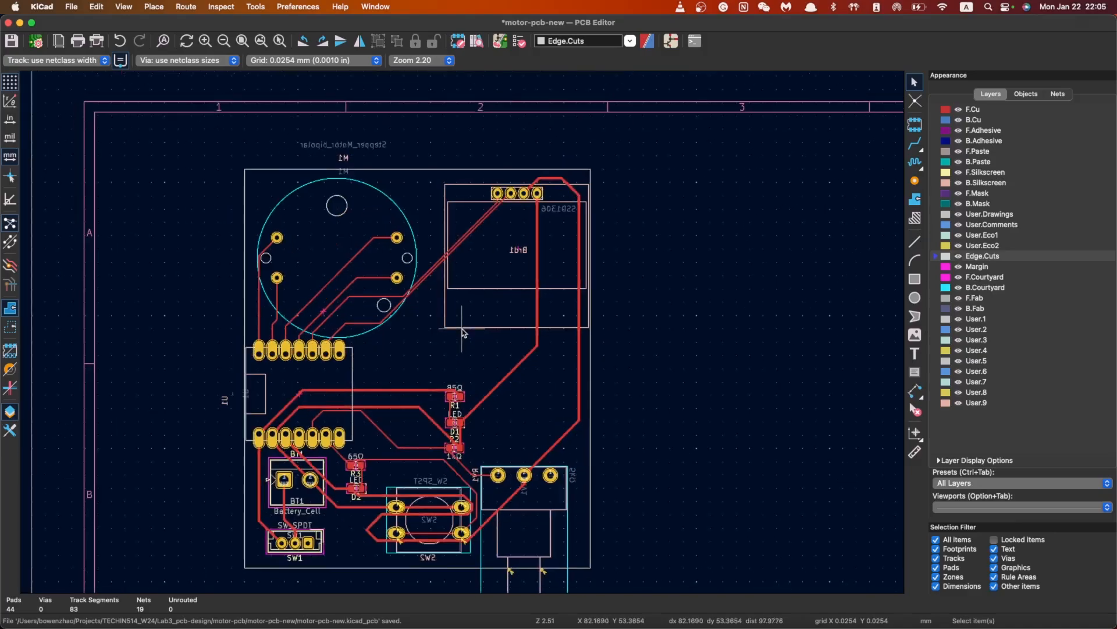
scroll(508, 169, "up", 3)
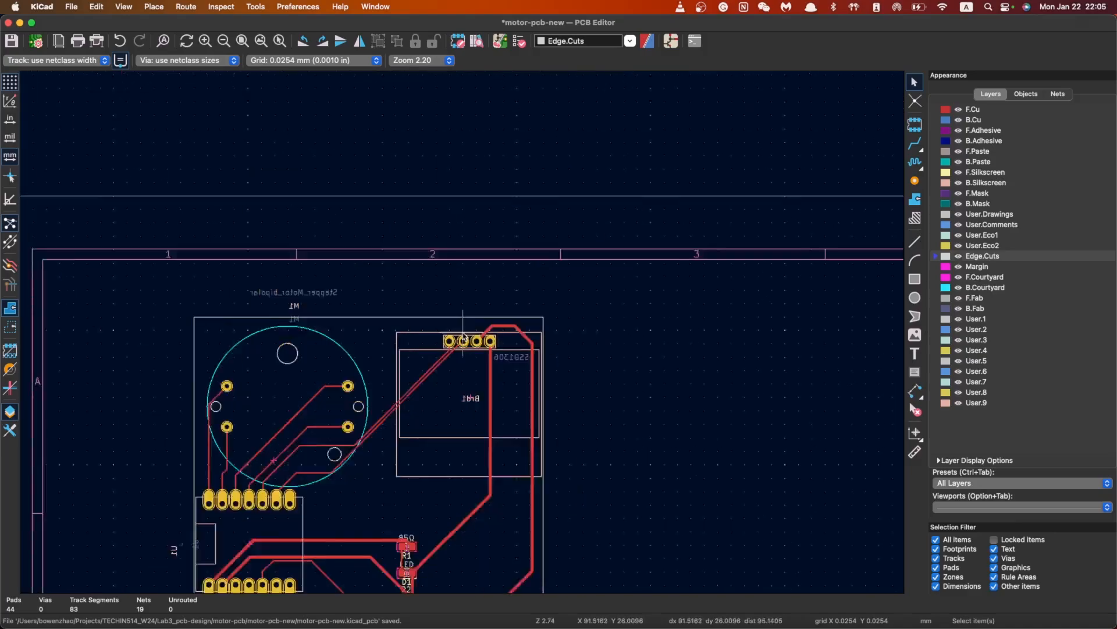
scroll(421, 401, "down", 4)
scroll(448, 393, "up", 3)
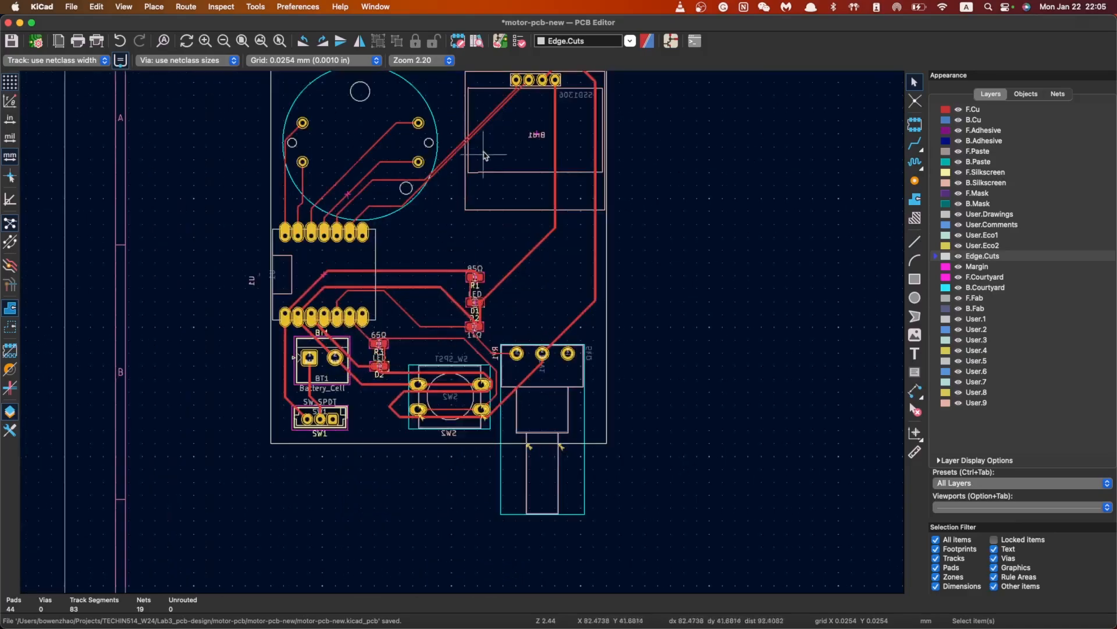
scroll(455, 390, "down", 1)
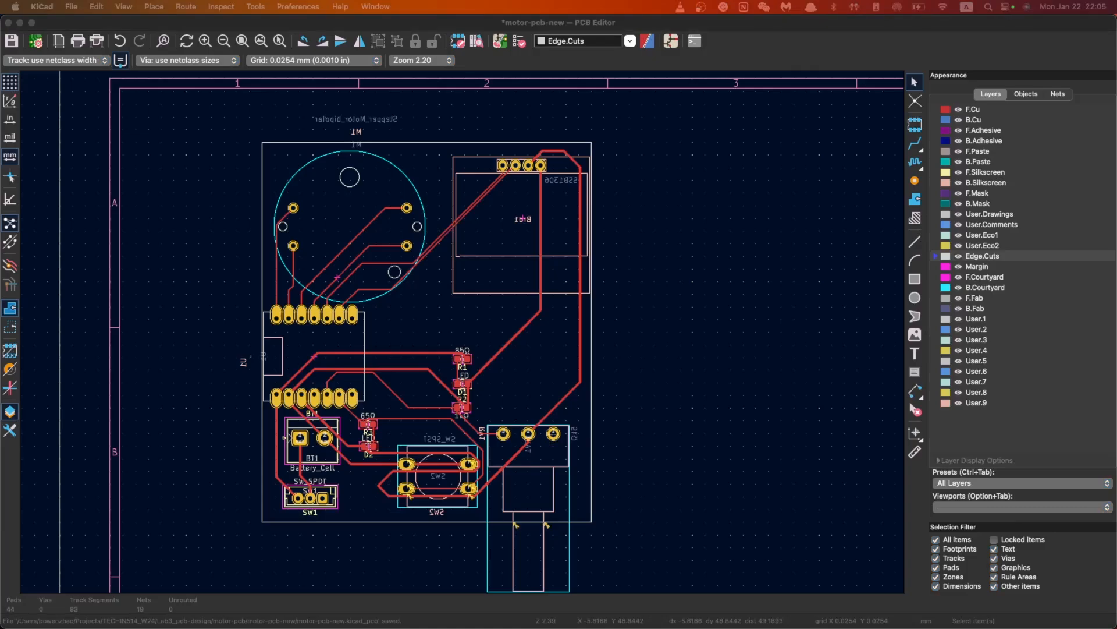
scroll(440, 393, "down", 2)
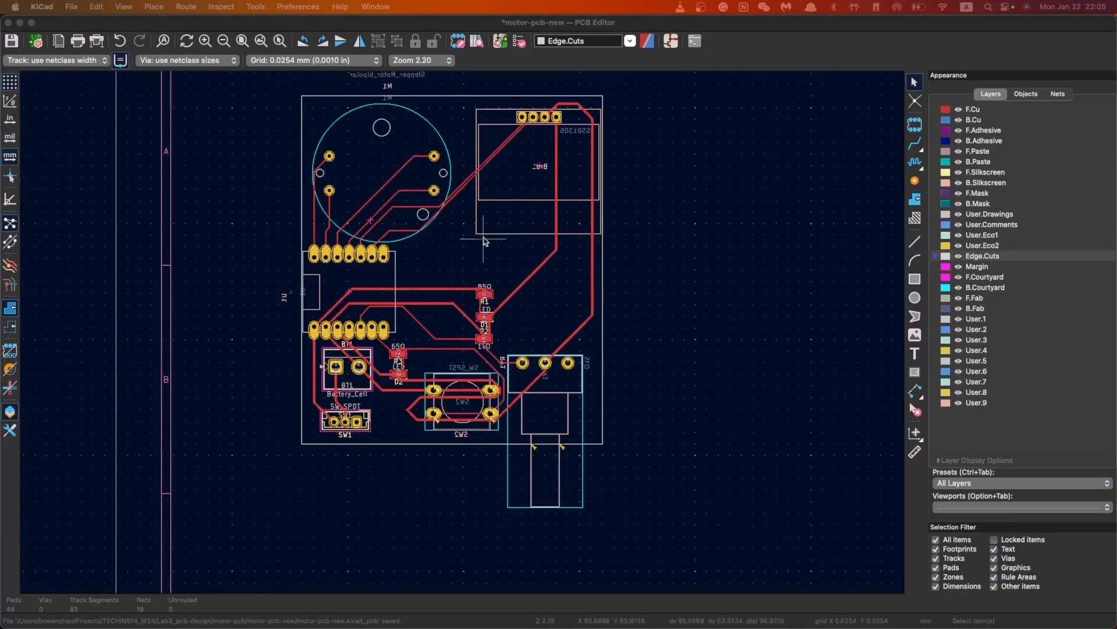
scroll(465, 141, "down", 2)
scroll(463, 333, "up", 3)
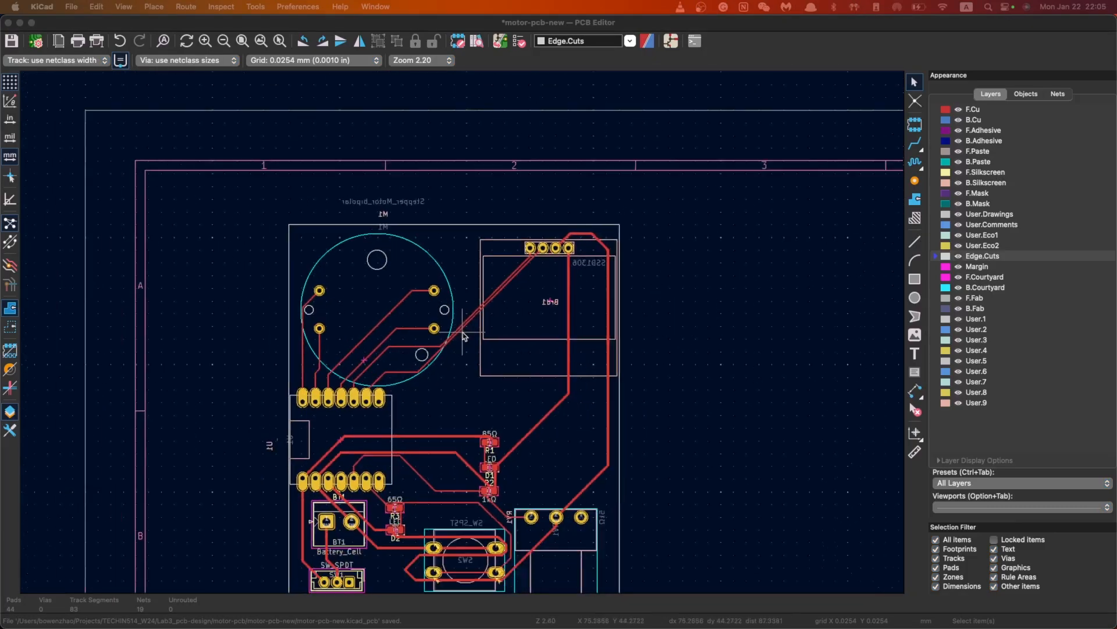
Switch from the PCB layout to the schematic and open the Electrical Rules Checker, moved aside
left_click(671, 41)
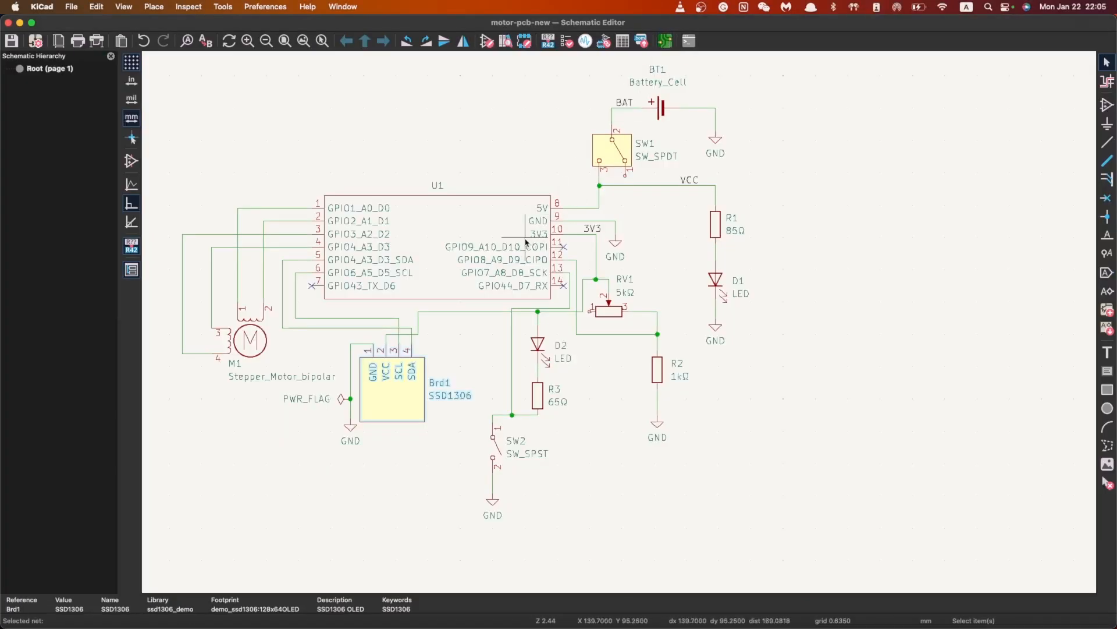
scroll(644, 291, "up", 5)
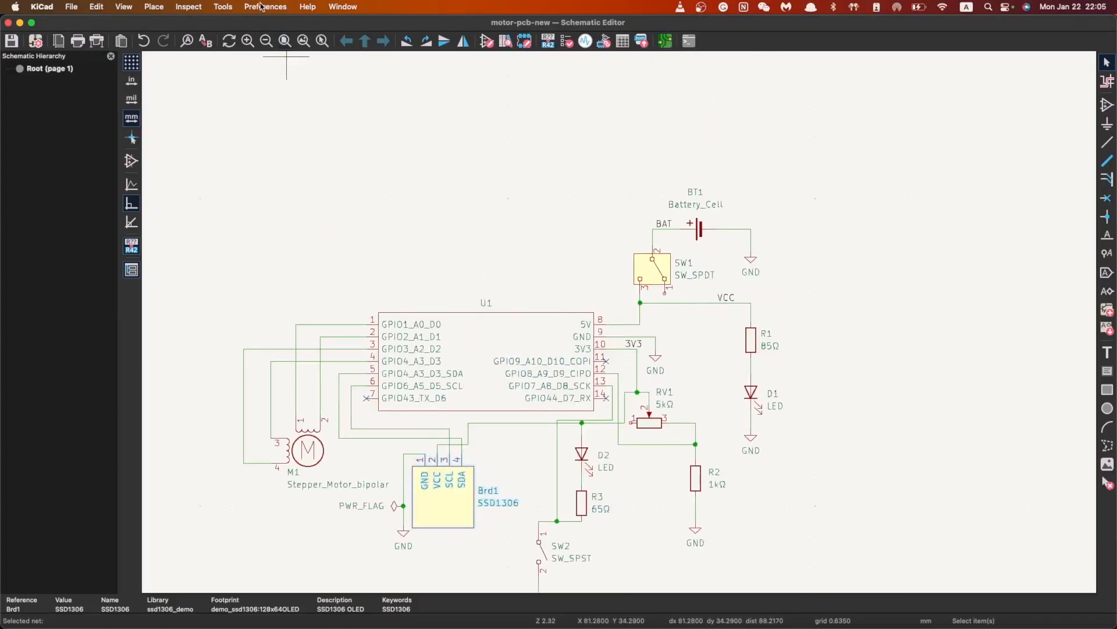
left_click(223, 6)
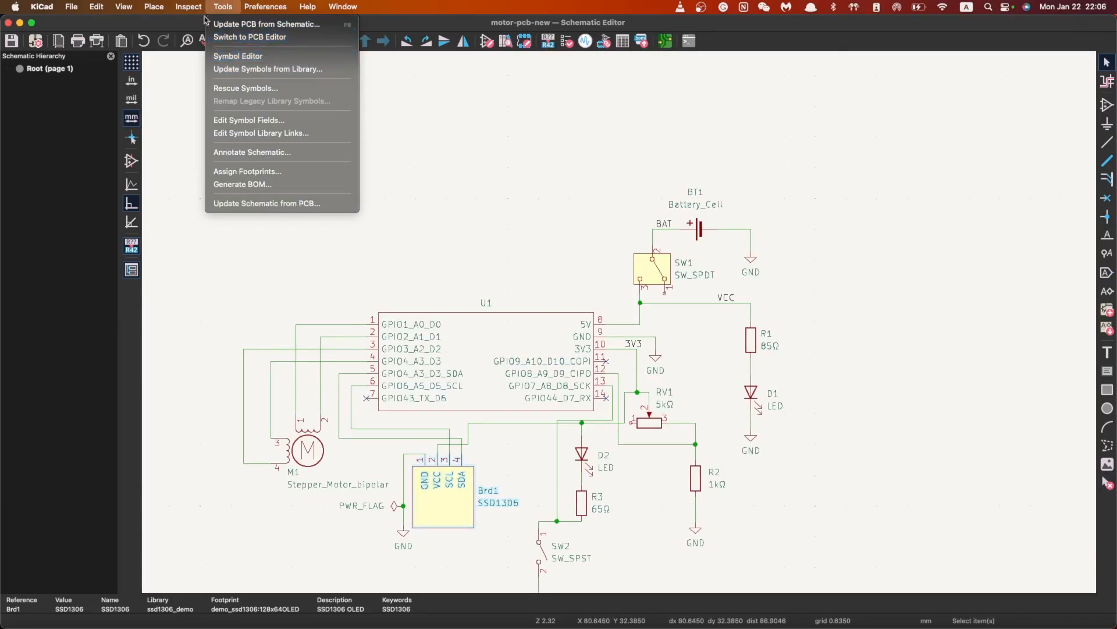
mouse_move(189, 6)
left_click(217, 27)
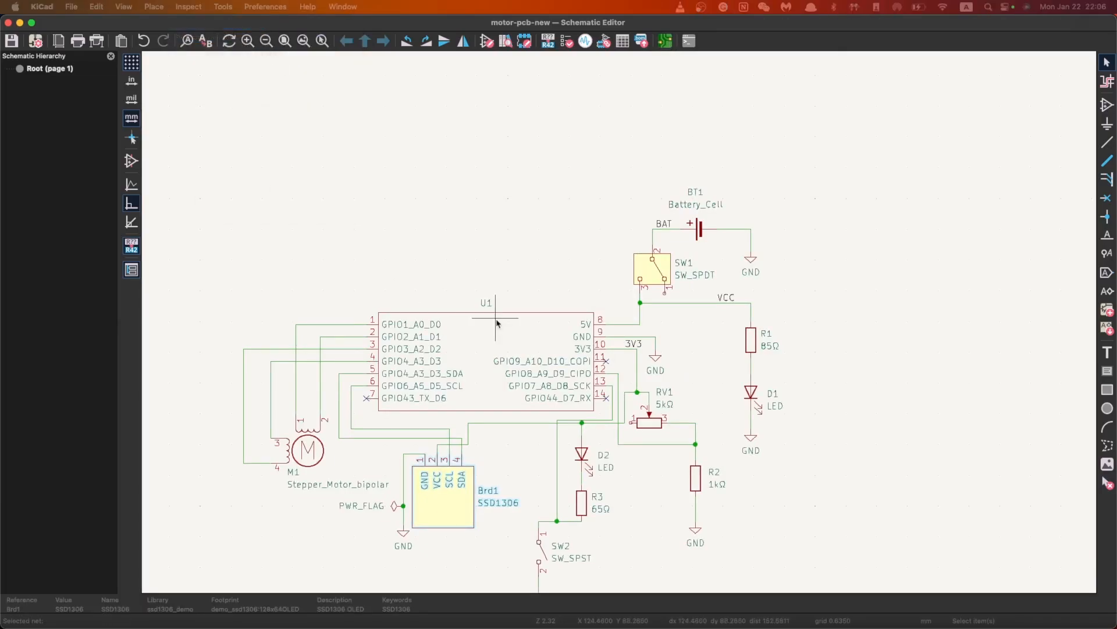
left_click_drag(607, 113, 430, 103)
scroll(684, 319, "down", 3)
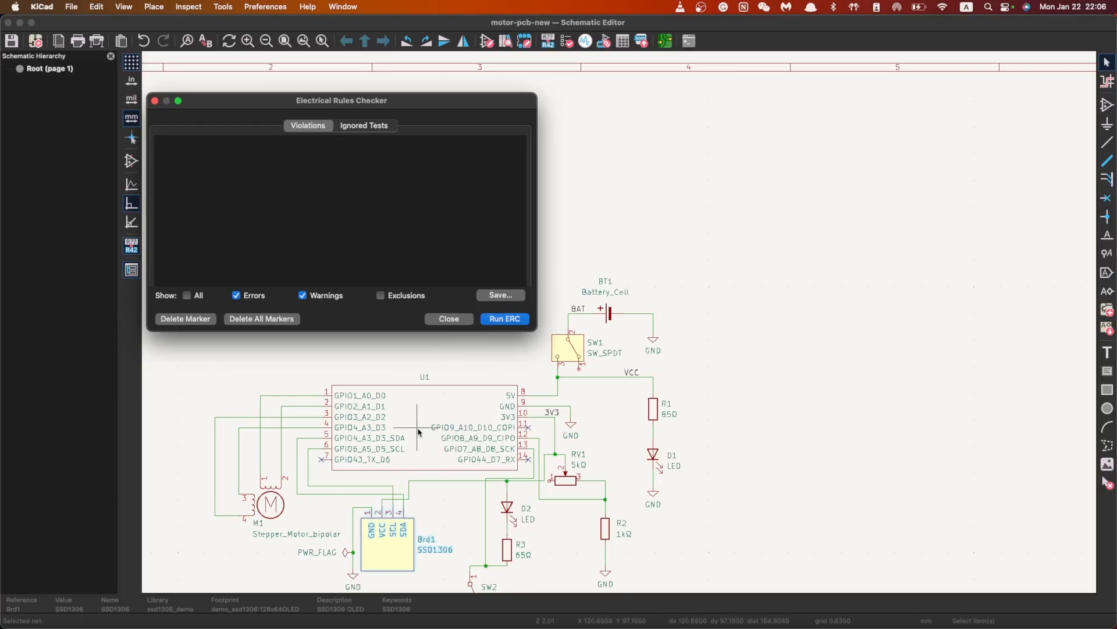
Run ERC and inspect the Bidirectional/Power output warning on U1 pin 9
left_click(504, 319)
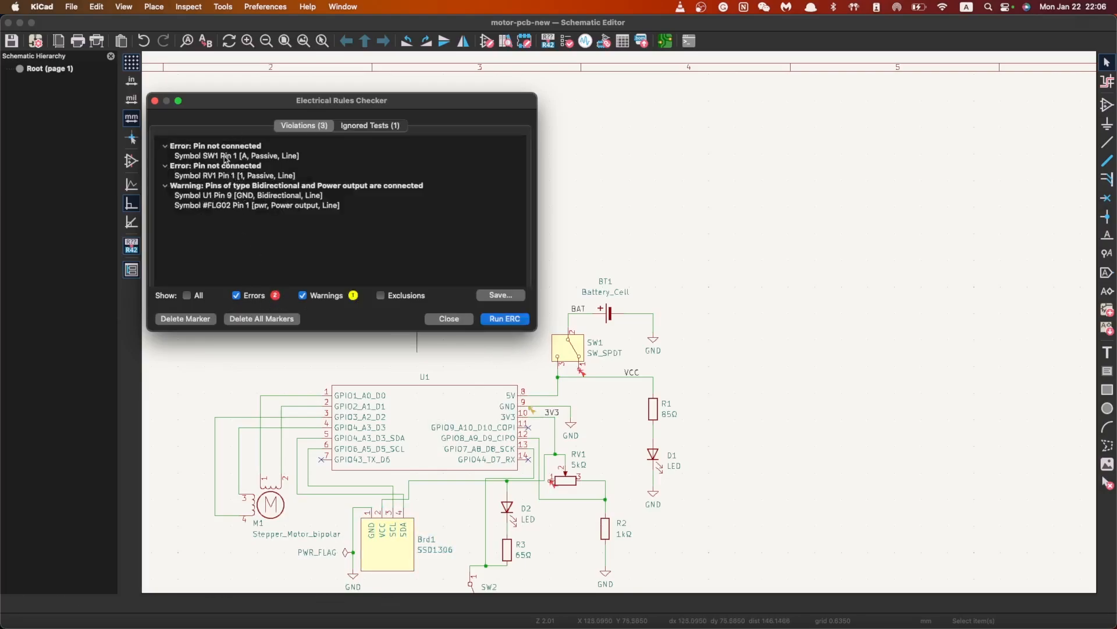
left_click(220, 188)
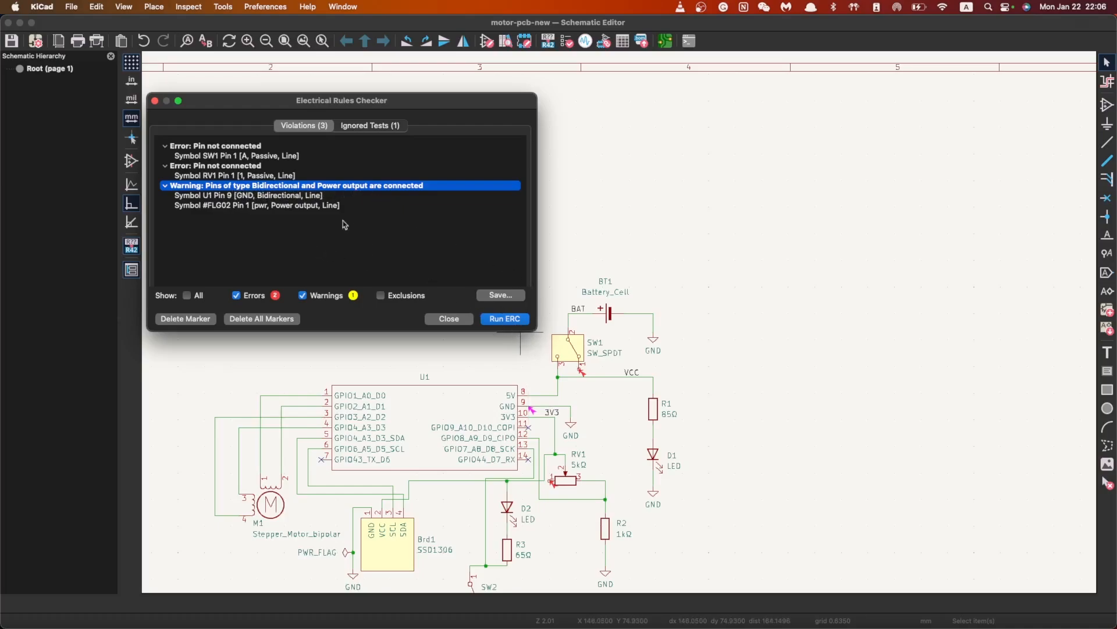
left_click(314, 196)
left_click(314, 187)
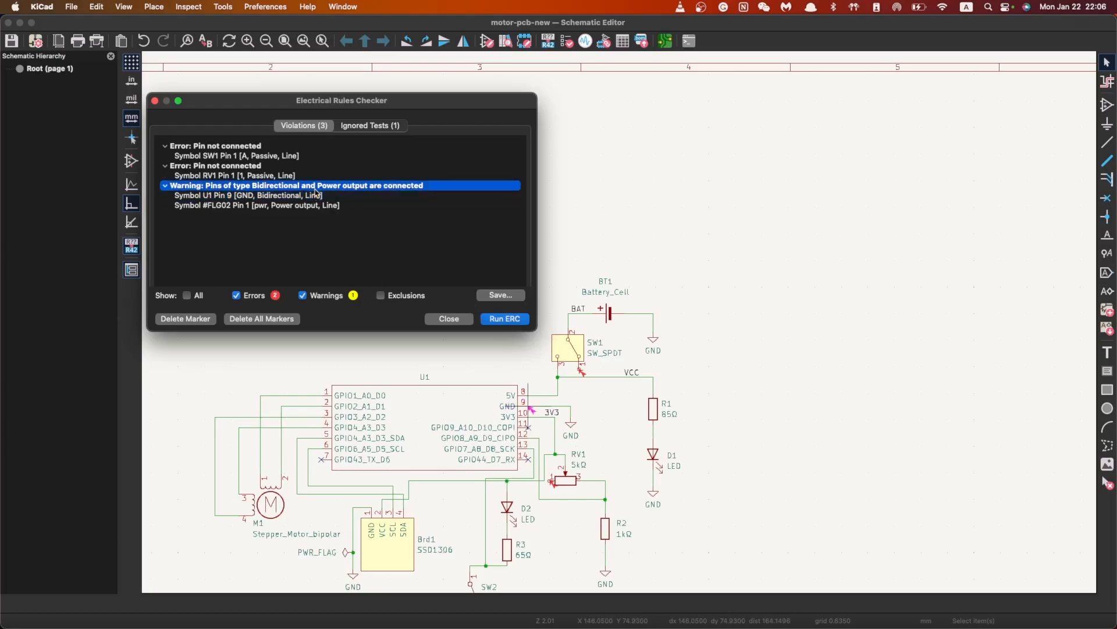
Place no-connect flags on SW1 pin 1 and RV1 pin 1, then save
left_click(450, 319)
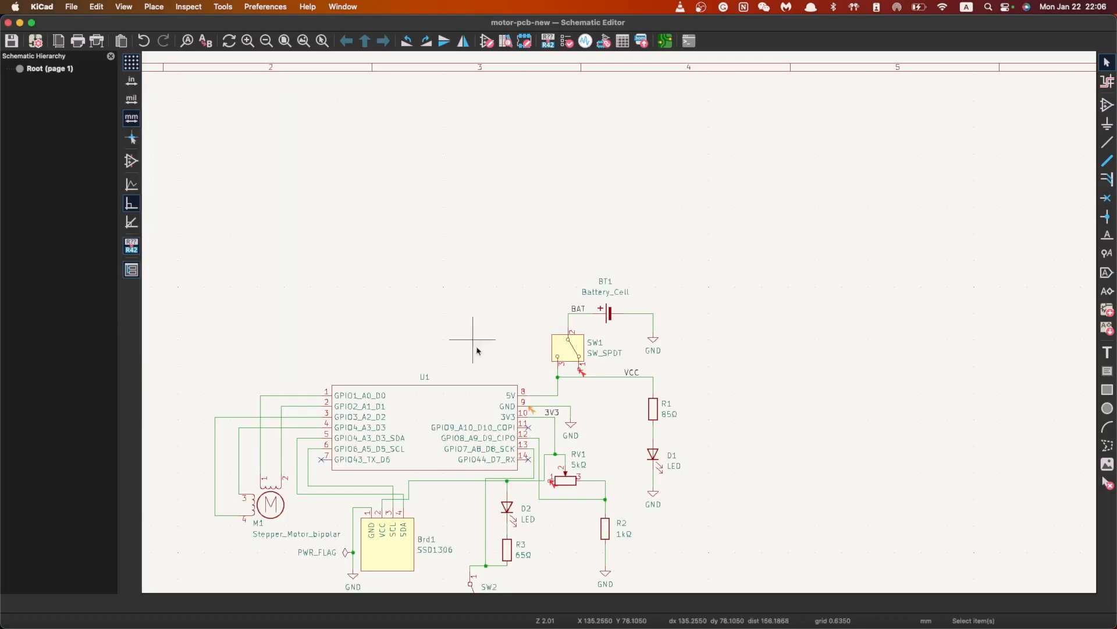
scroll(625, 437, "up", 3)
left_click(1107, 198)
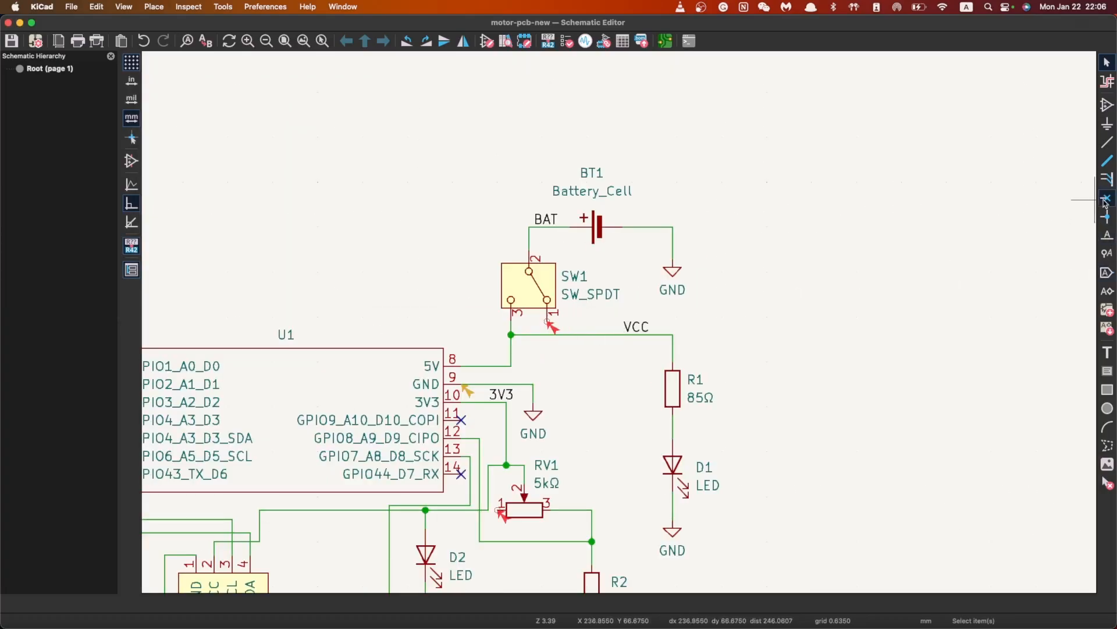
left_click(547, 321)
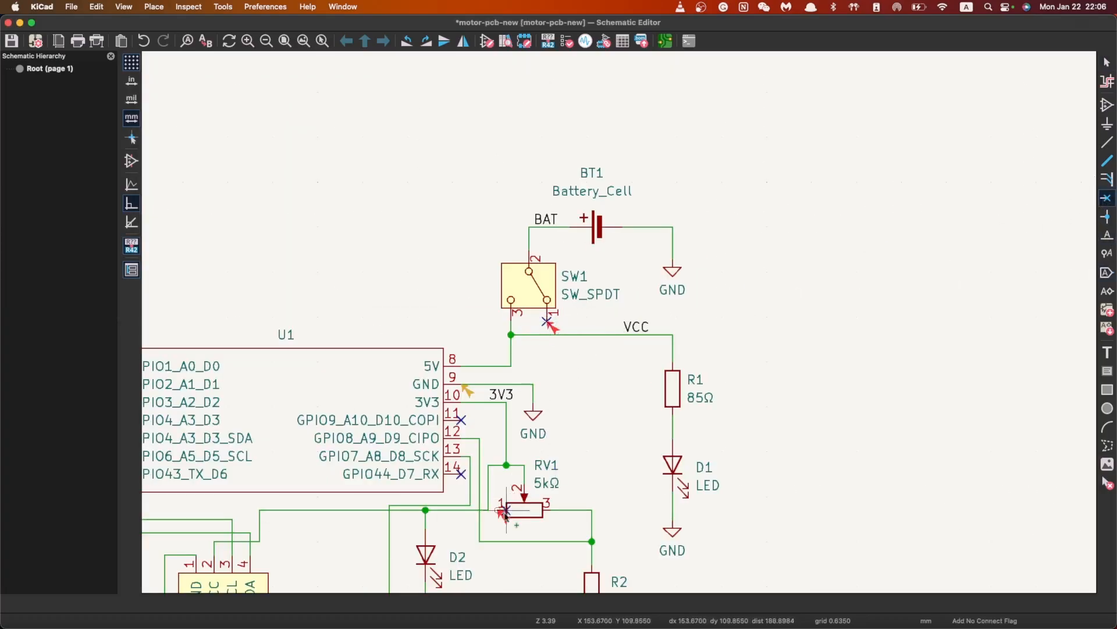
left_click(499, 510)
key("super+s")
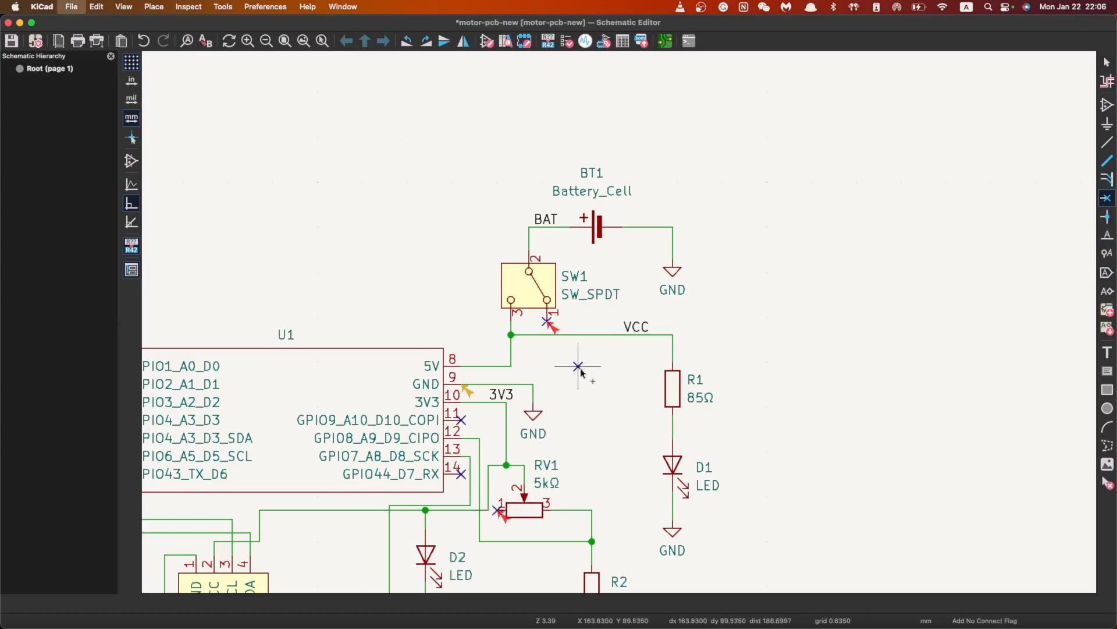
Rerun ERC and inspect the remaining power-flag warning on U1's GND pin 9
left_click(200, 7)
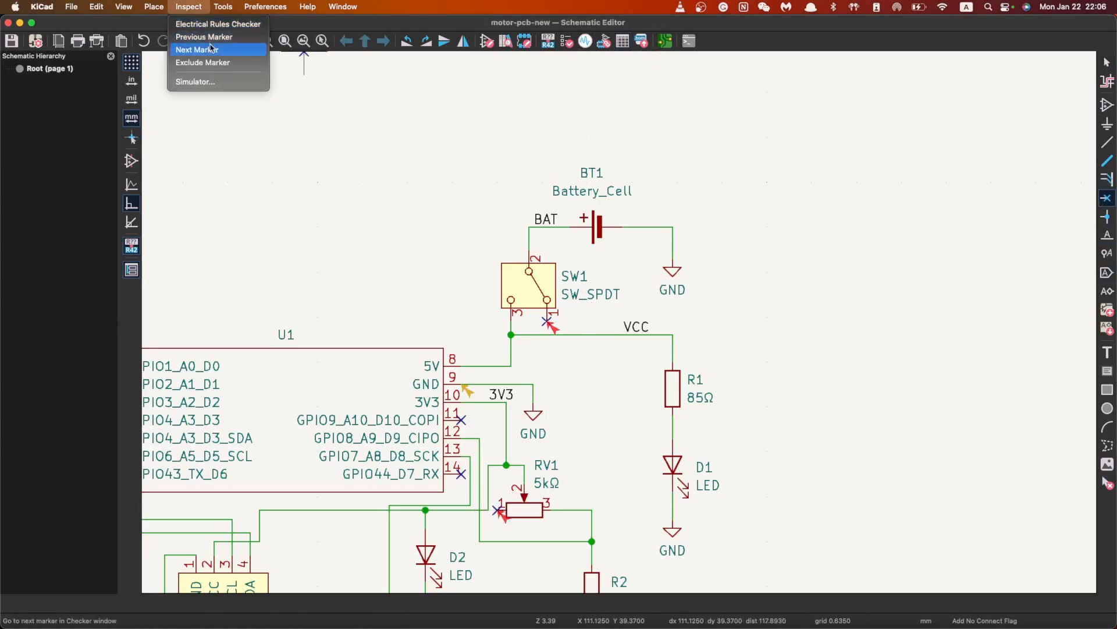
left_click(216, 24)
left_click(505, 321)
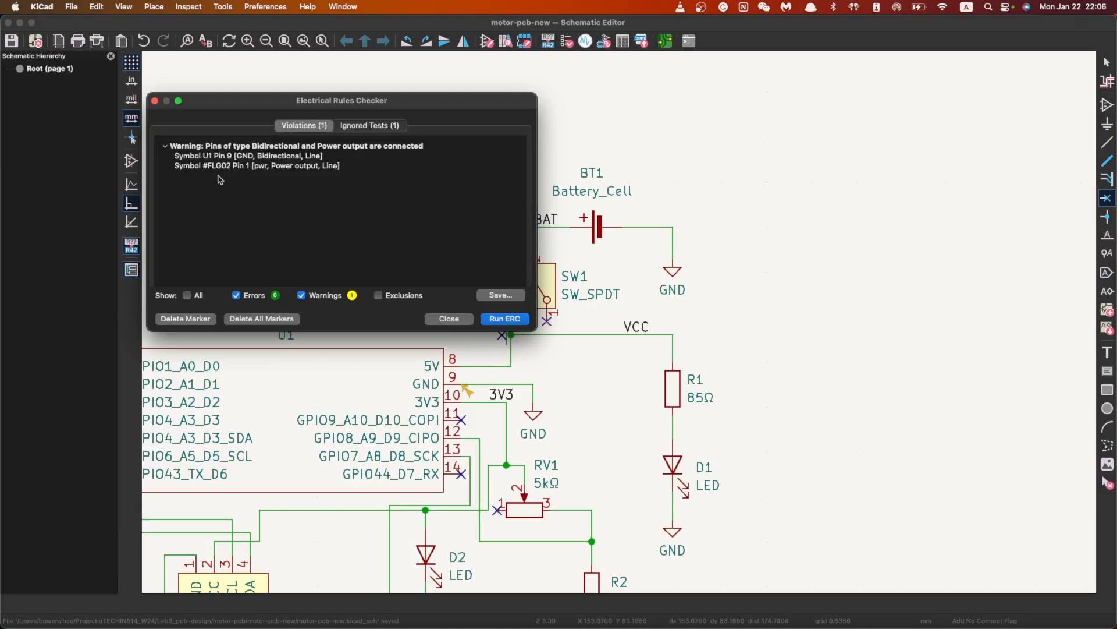
left_click(275, 166)
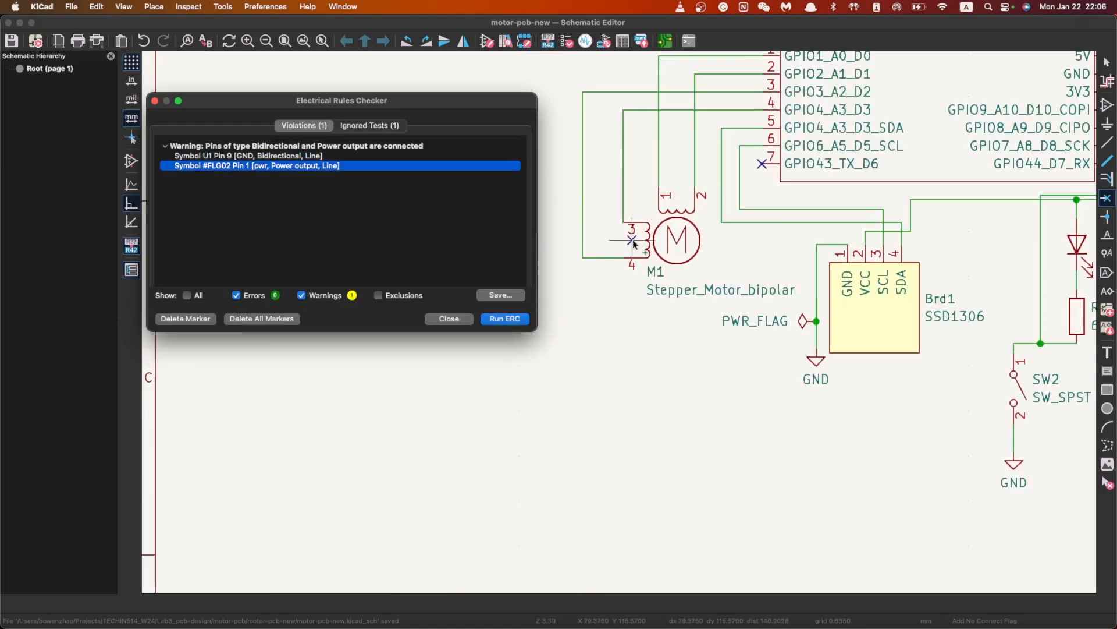
left_click(341, 157)
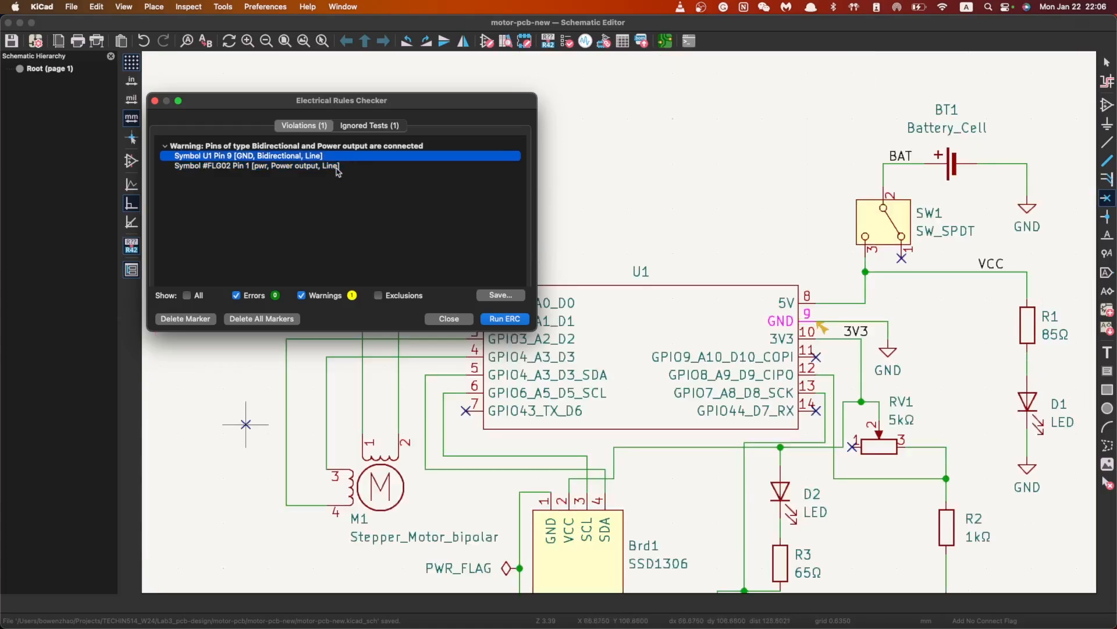
left_click(337, 166)
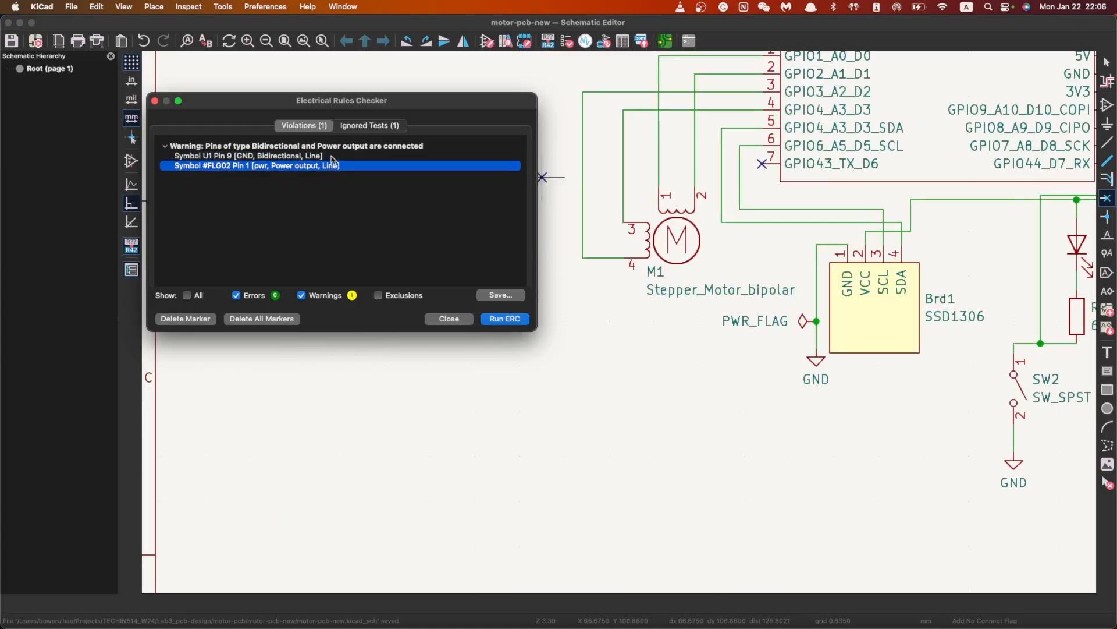
left_click(333, 156)
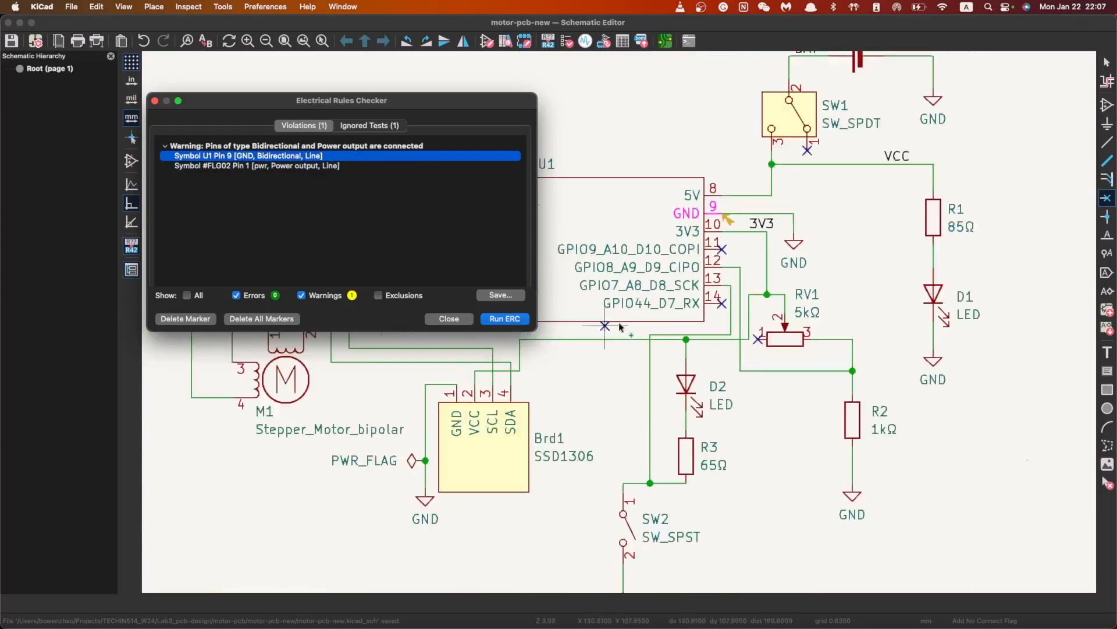
scroll(620, 327, "down", 3)
Delete the PWR_FLAG on Brd1's GND line, undoing a stray no-connect, and save
scroll(512, 406, "up", 2)
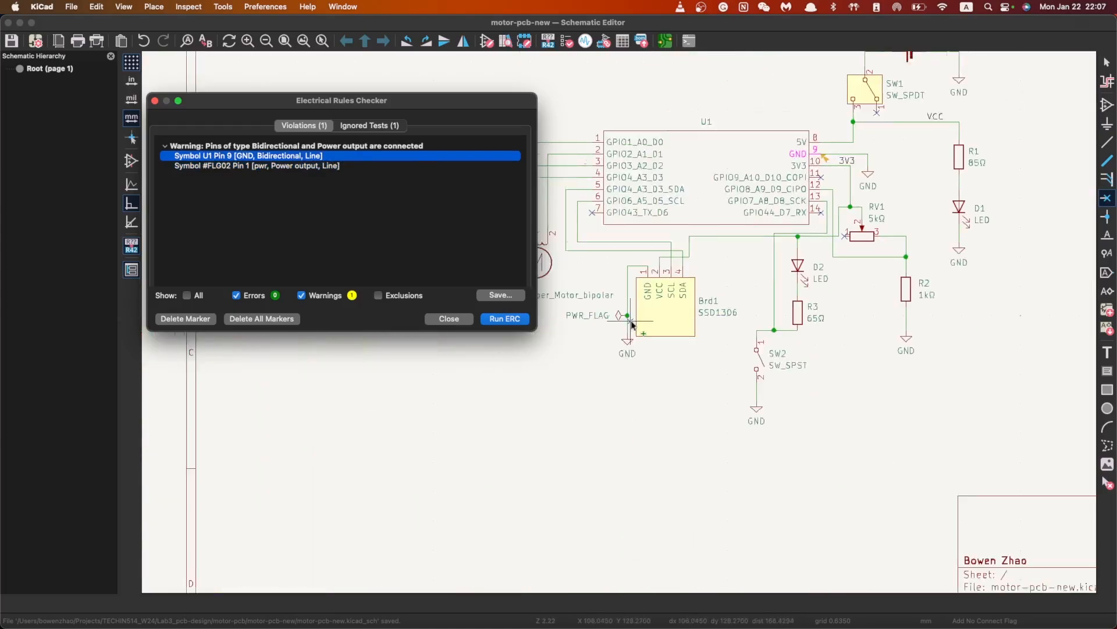
left_click(456, 322)
left_click(592, 316)
key("super+z")
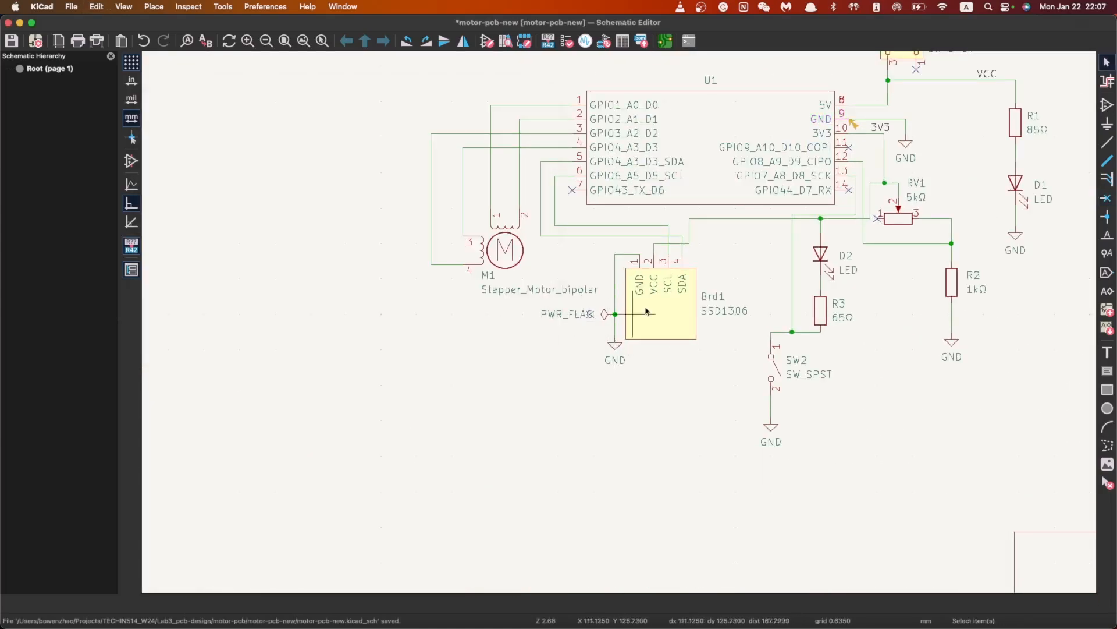
key("super+z")
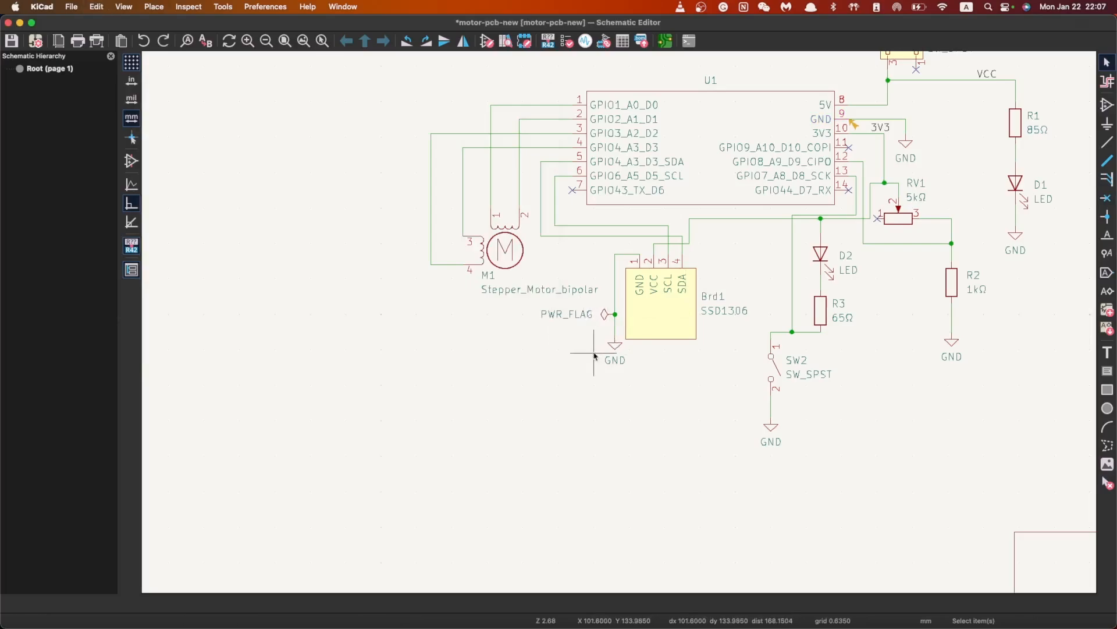
left_click(585, 316)
key("Delete")
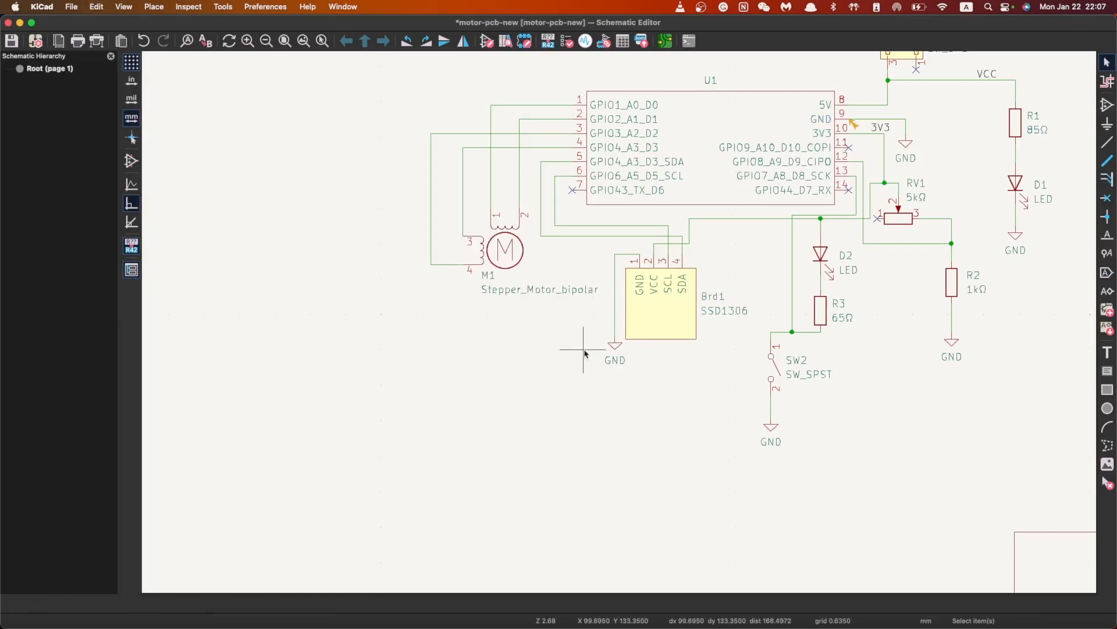
key("super+s")
scroll(607, 193, "down", 5)
scroll(607, 194, "up", 2)
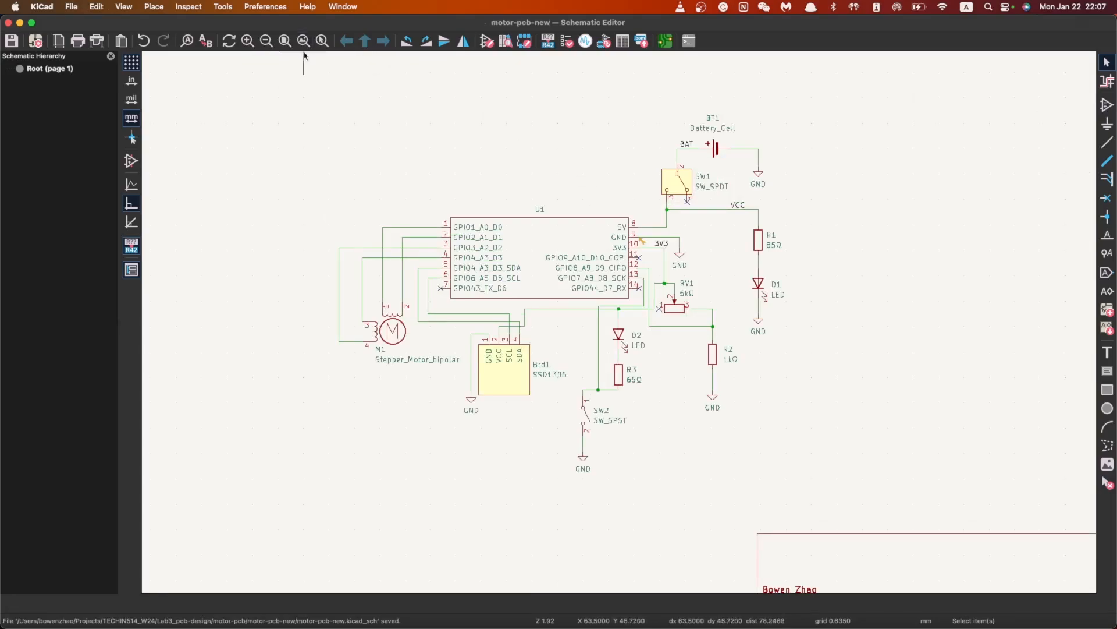
Rerun ERC, which now flags GND as an undriven power input, then close it
left_click(188, 6)
left_click(209, 50)
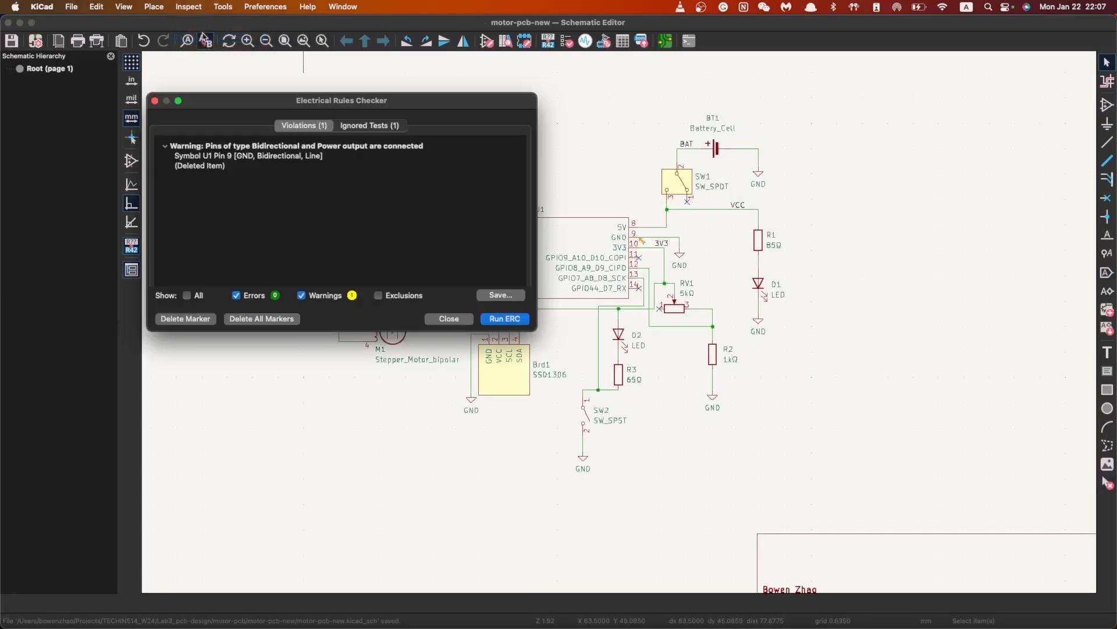
left_click(451, 319)
left_click(188, 7)
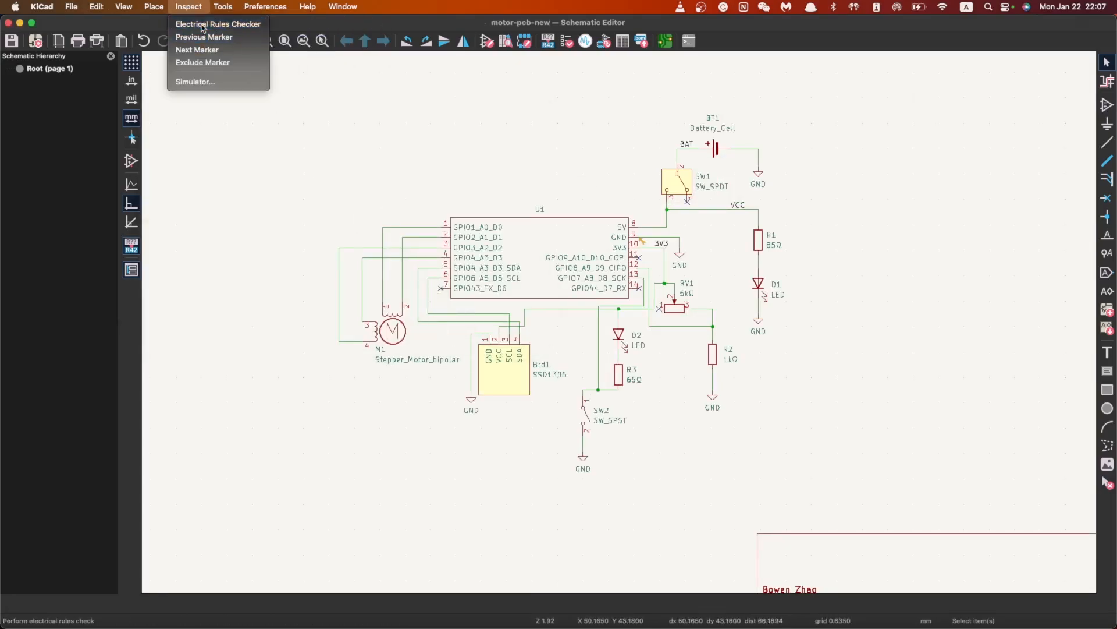
left_click(210, 21)
left_click(496, 319)
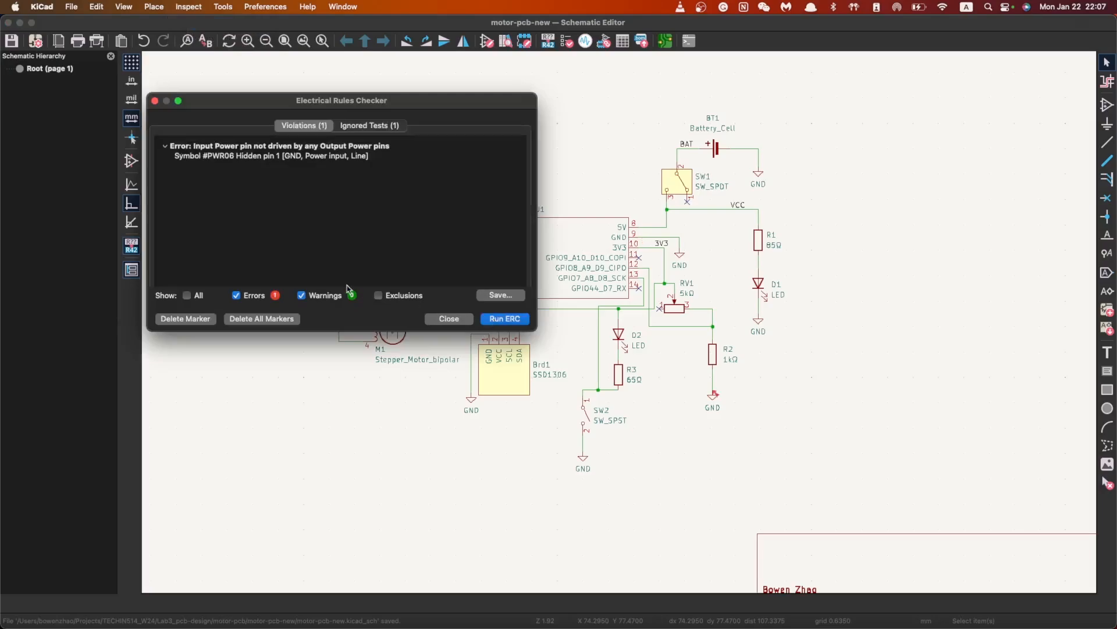
left_click(458, 323)
scroll(675, 257, "down", 1)
Undo to restore the deleted PWR_FLAG on Brd1's GND
key("super+z")
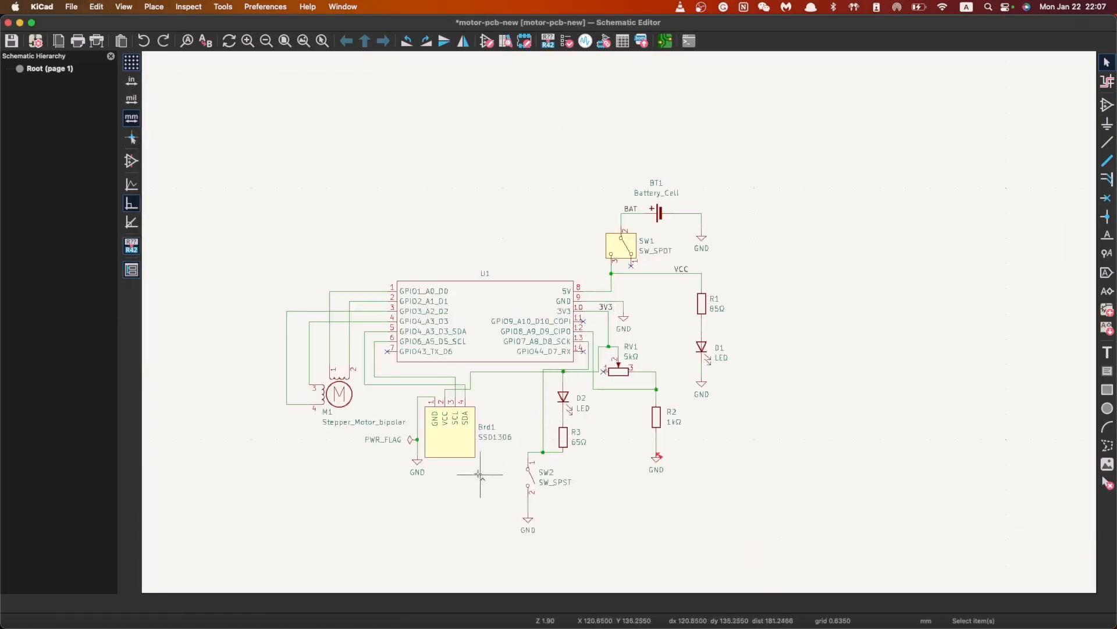
left_click(405, 441)
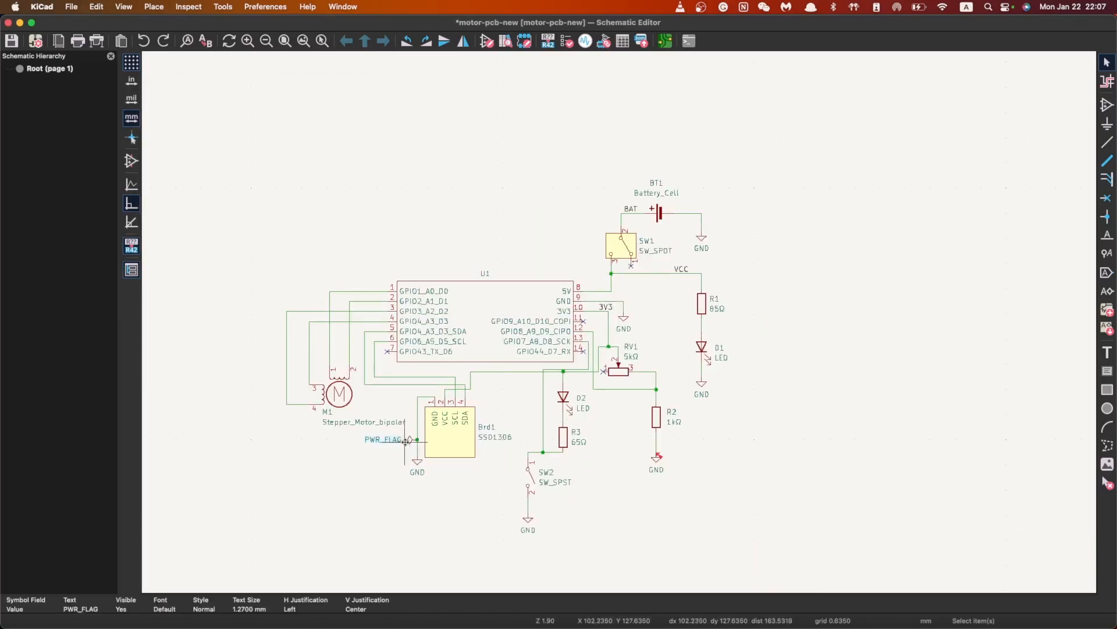
key("m")
key("Escape")
scroll(402, 459, "up", 2)
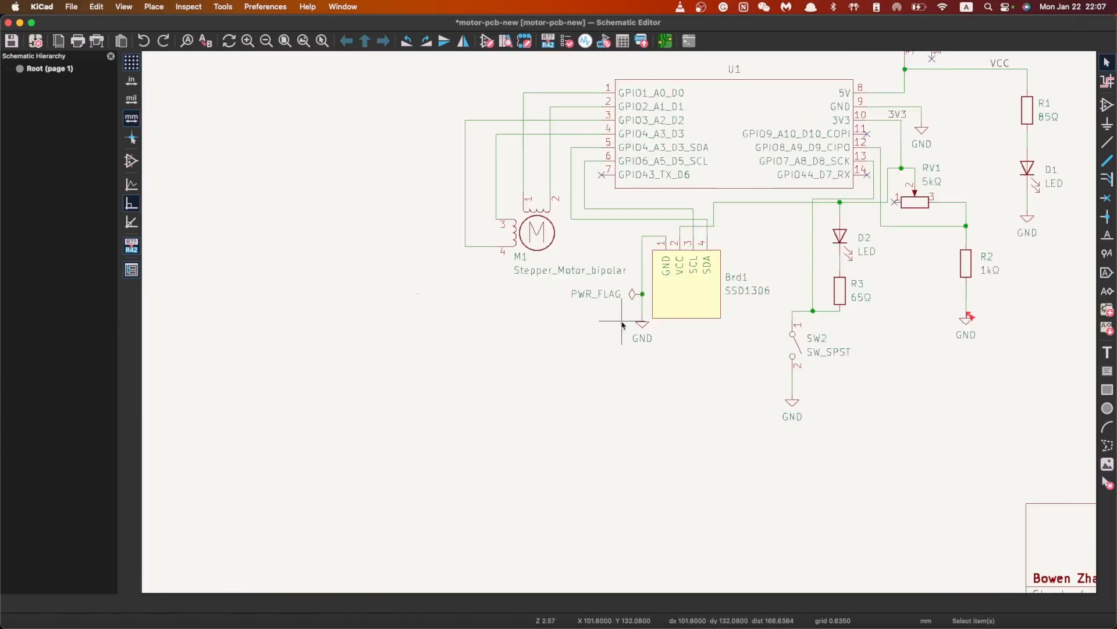
scroll(659, 302, "up", 2)
Move the PWR_FLAG symbol over near the BAT wire between BT1 and SW1
left_click(578, 310)
key("m")
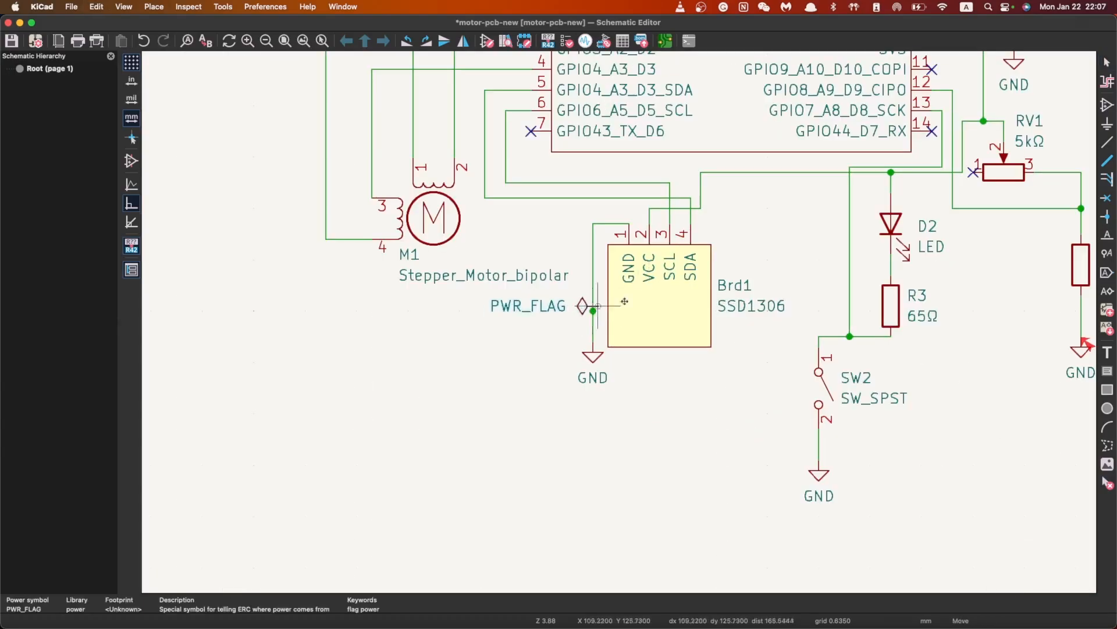
scroll(624, 301, "down", 3)
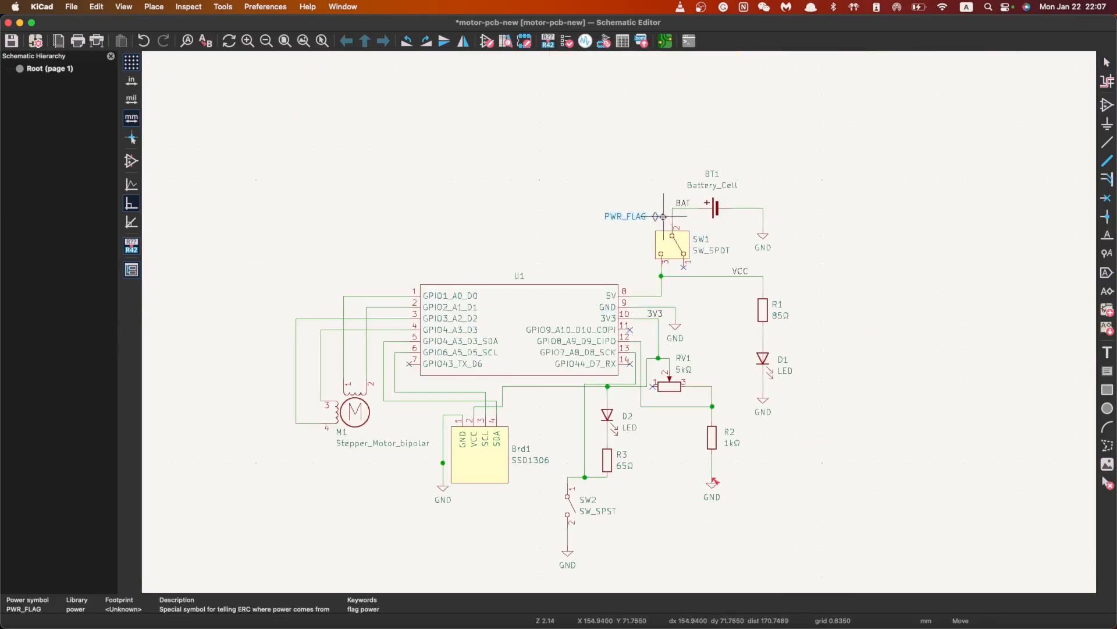
left_click(666, 217)
scroll(679, 222, "up", 1)
scroll(478, 467, "down", 2)
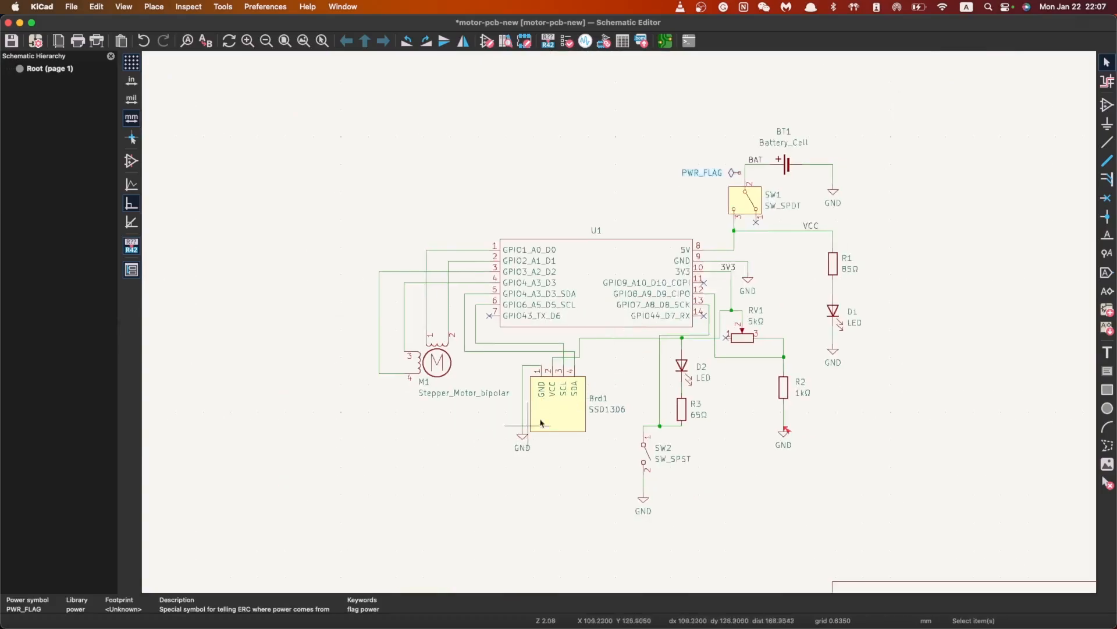
scroll(739, 175, "up", 5)
Attach the PWR_FLAG onto the BAT wire above SW1 and save the schematic
key("m")
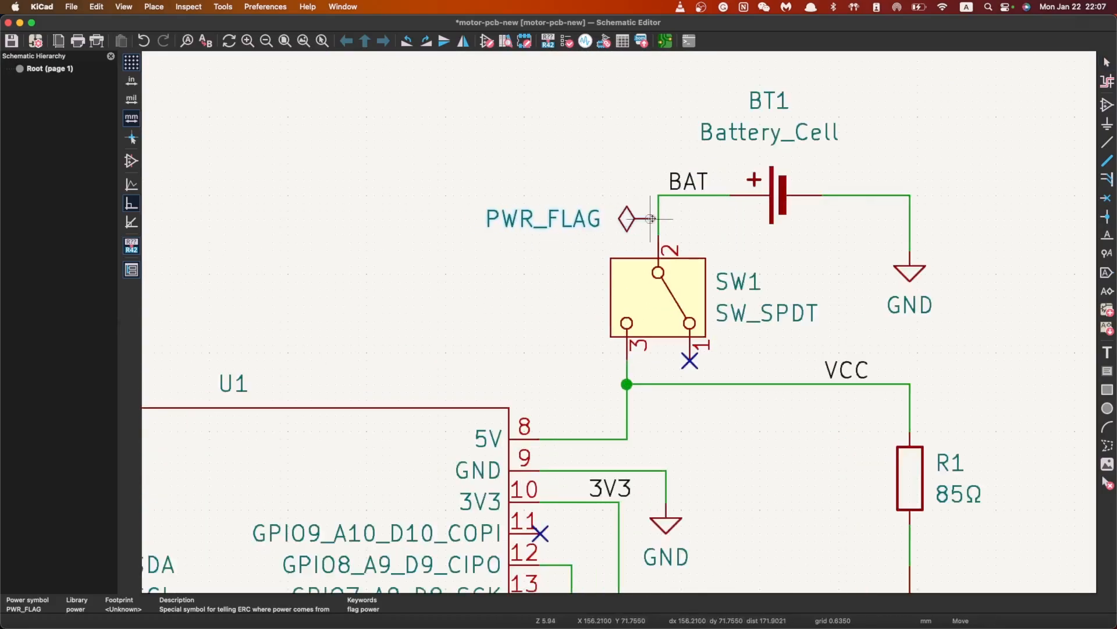
left_click(651, 218)
scroll(605, 314, "down", 4)
key("super+s")
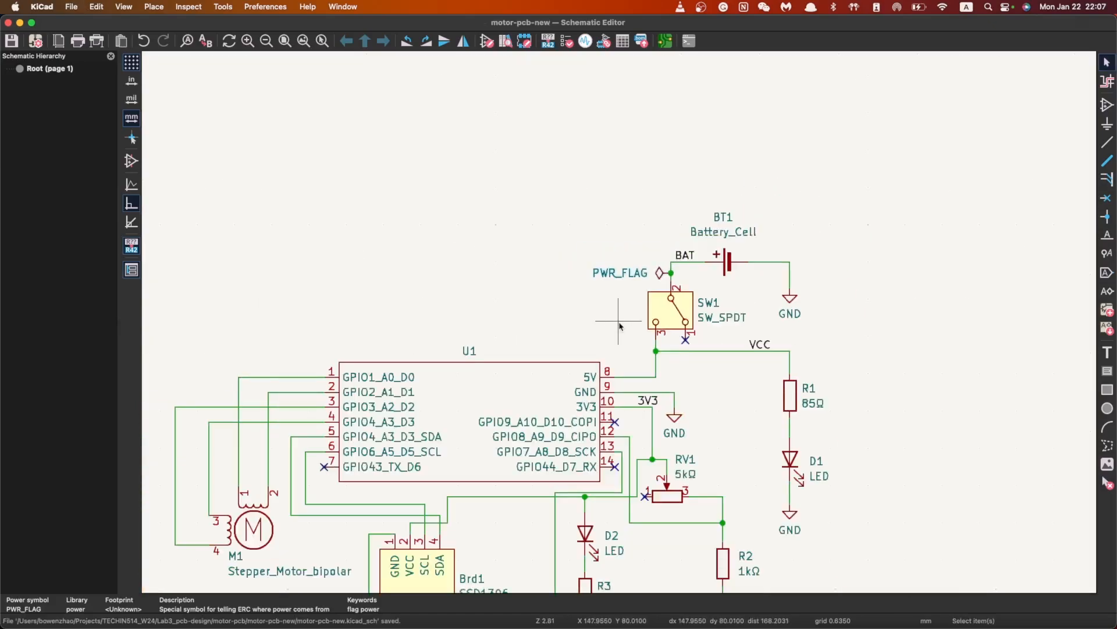
scroll(620, 326, "down", 3)
scroll(610, 277, "up", 2)
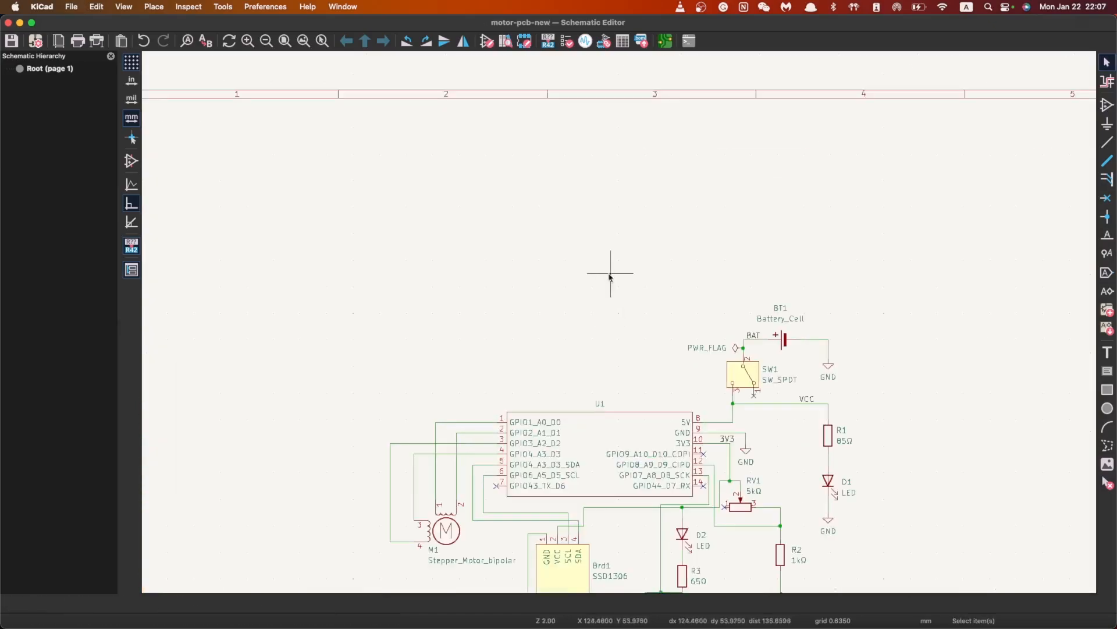
left_click(223, 6)
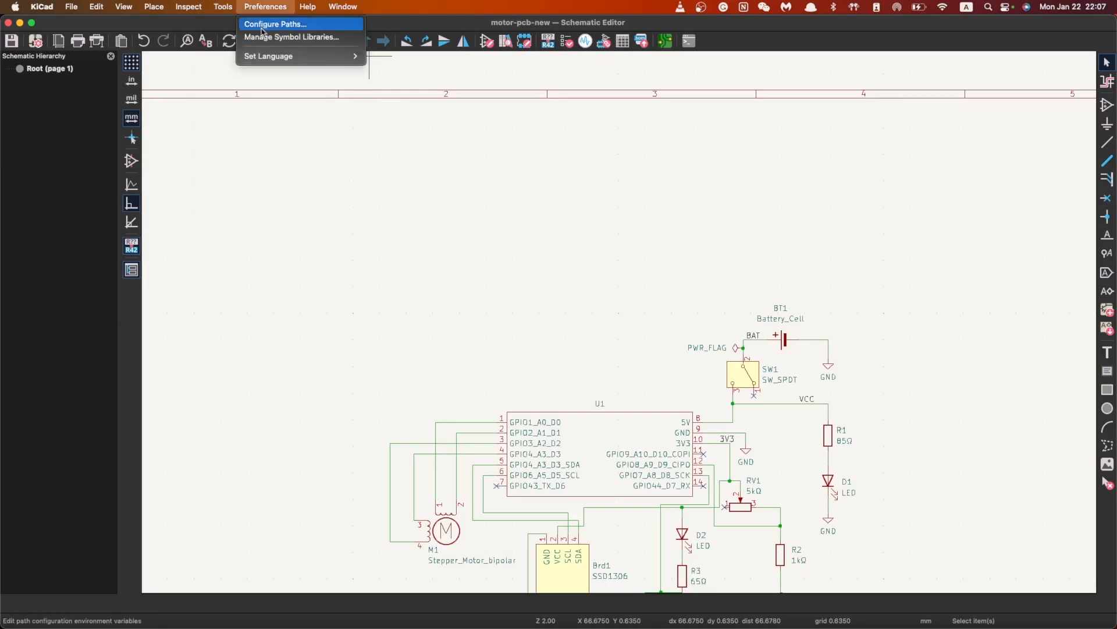
Rerun ERC, which still shows the undriven GND power-input error, then select the BAT PWR_FLAG
left_click(215, 23)
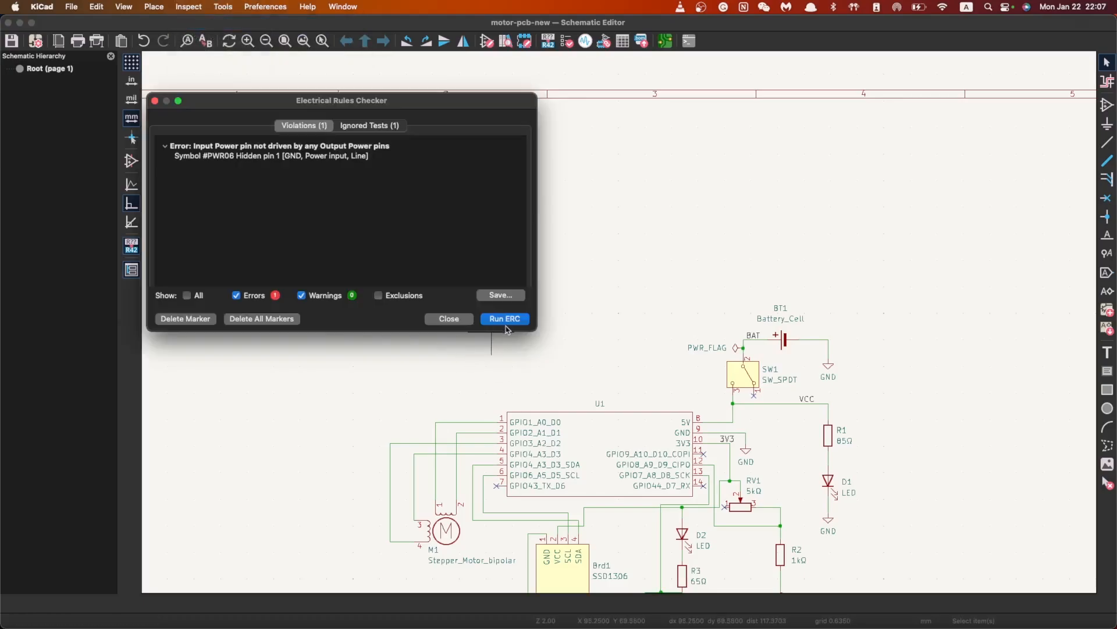
left_click(505, 319)
left_click(449, 319)
scroll(513, 263, "down", 5)
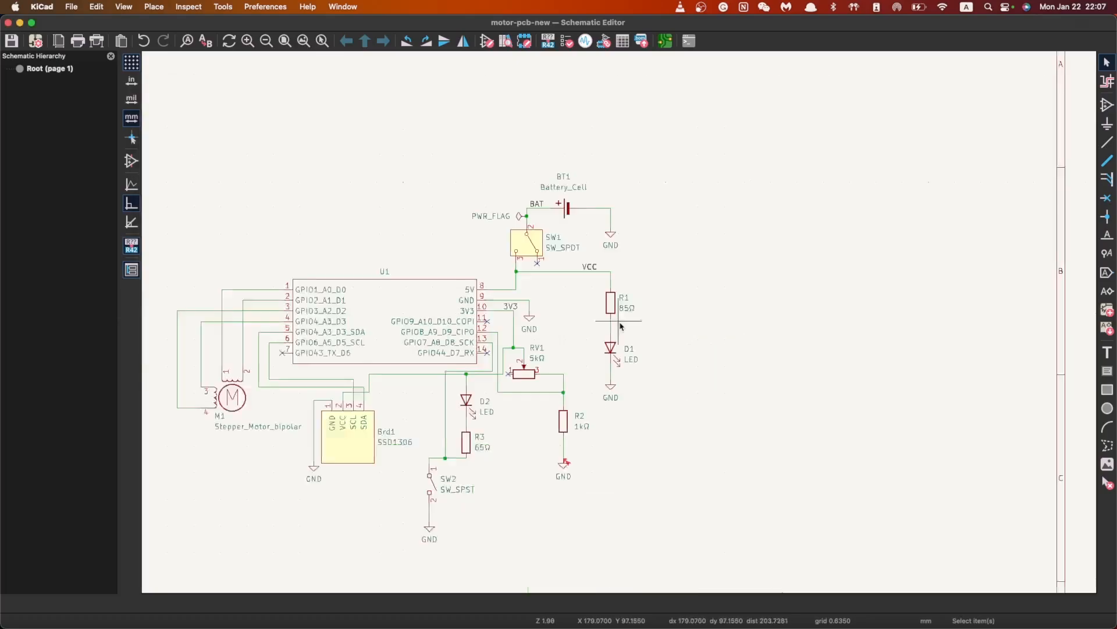
left_click(527, 222)
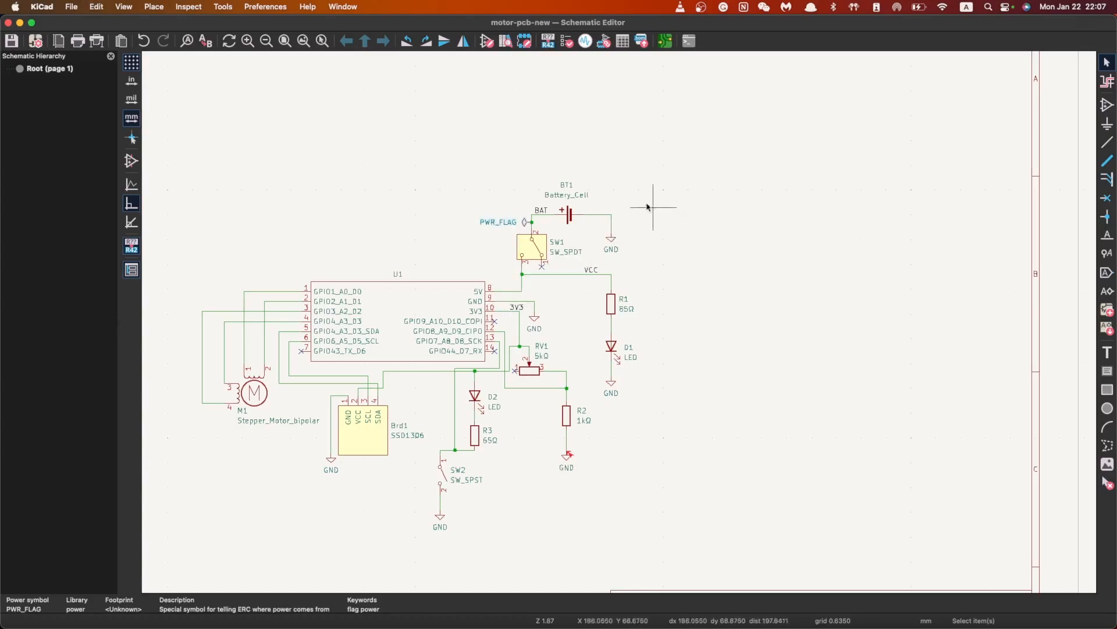
Duplicate the PWR_FLAG, place the copy on battery BT1's GND wire, and save
key("ctrl+d")
key("r")
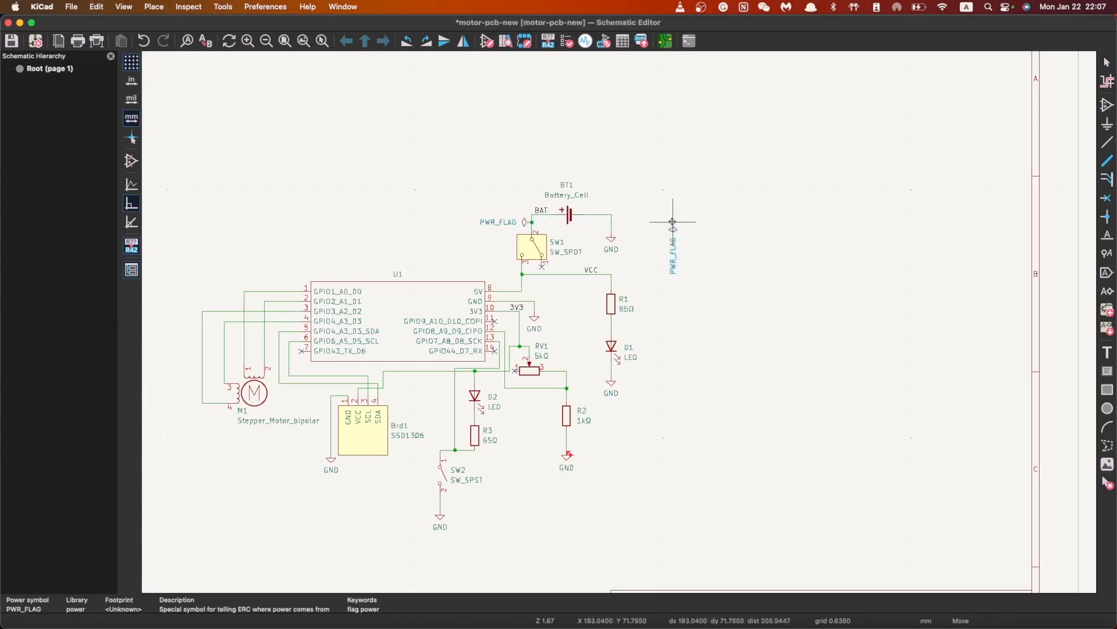
key("r")
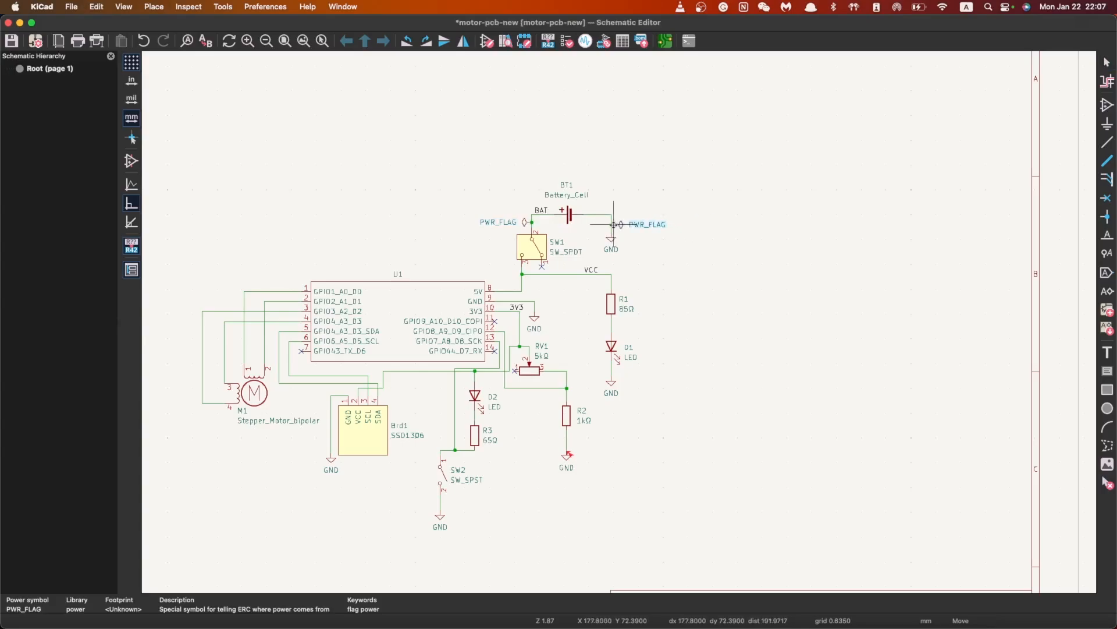
left_click(614, 224)
key("Escape")
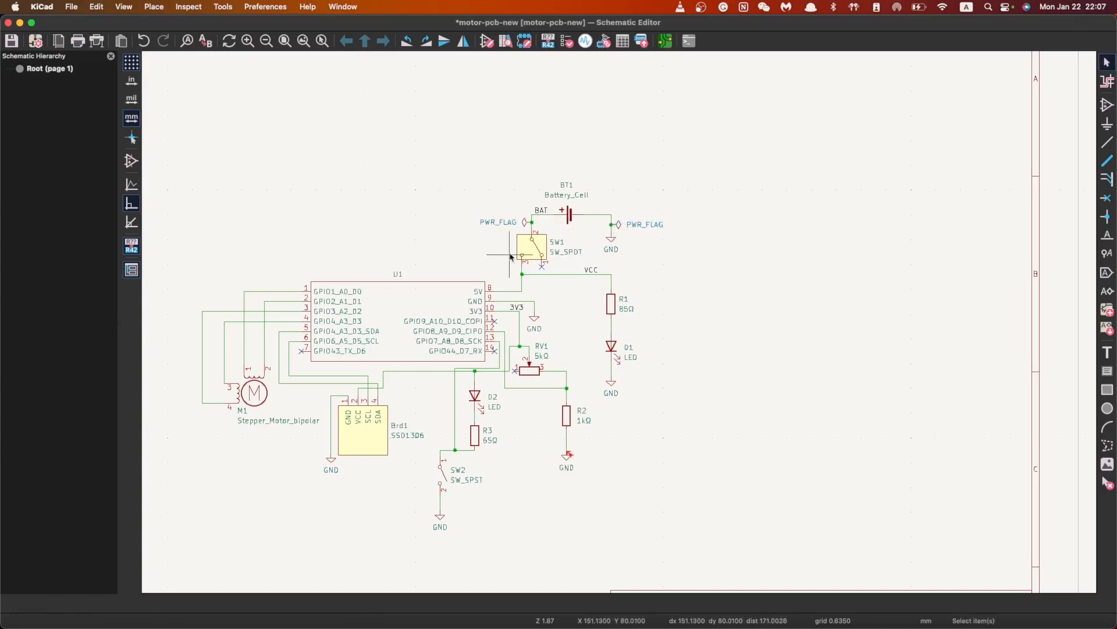
key("ctrl+s")
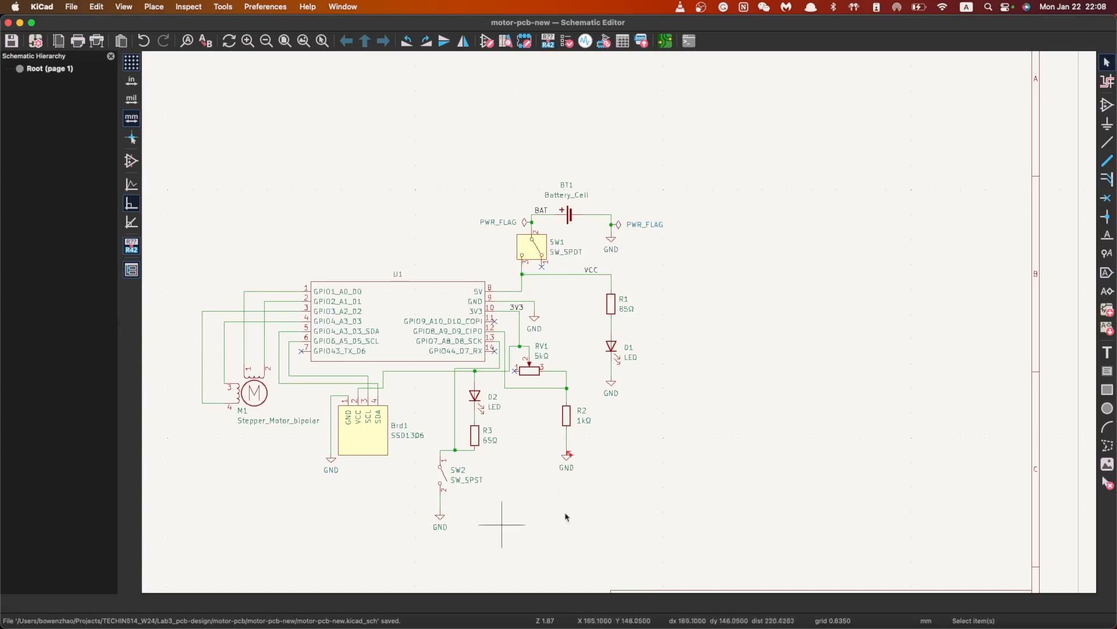
key("super+s")
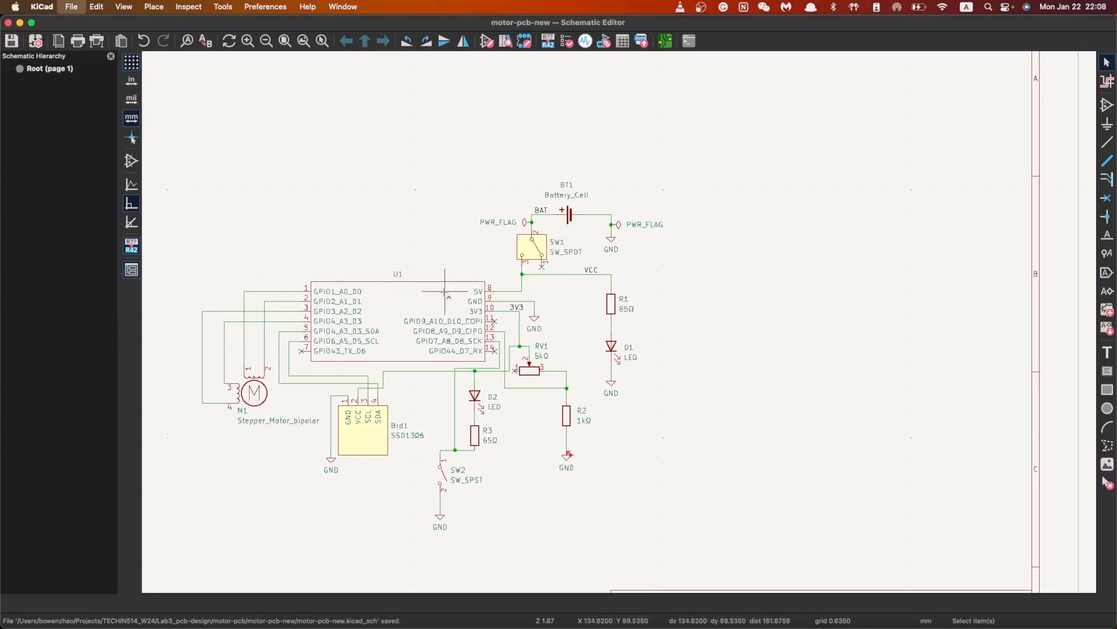
Delete the PWR_FLAG sitting on the BAT net
left_click(526, 225)
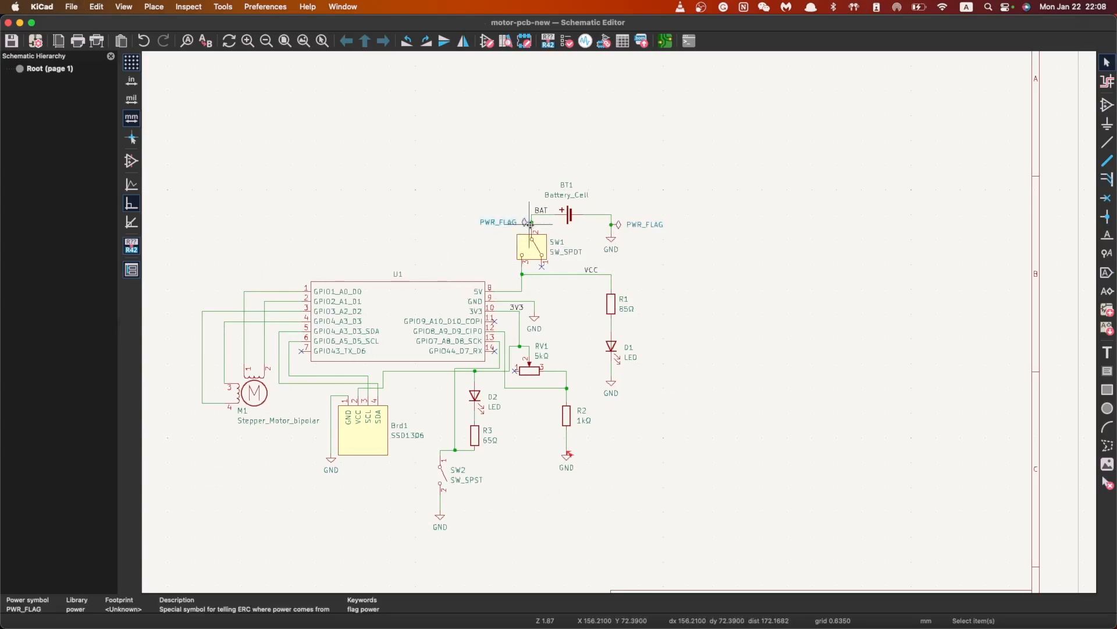
key("Delete")
scroll(550, 223, "up", 3)
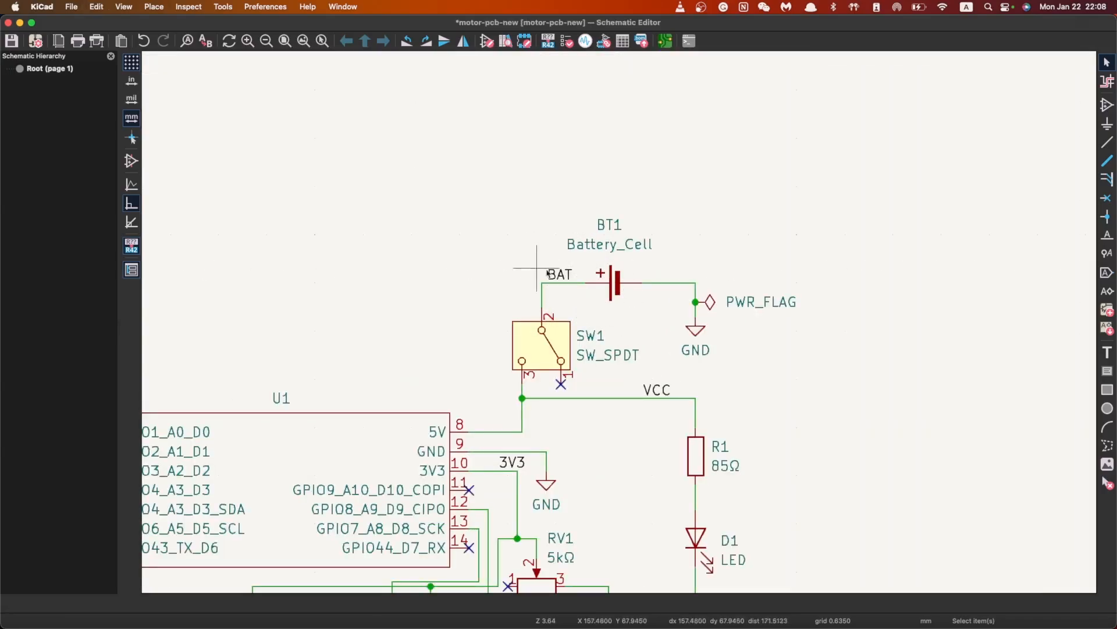
scroll(640, 271, "down", 4)
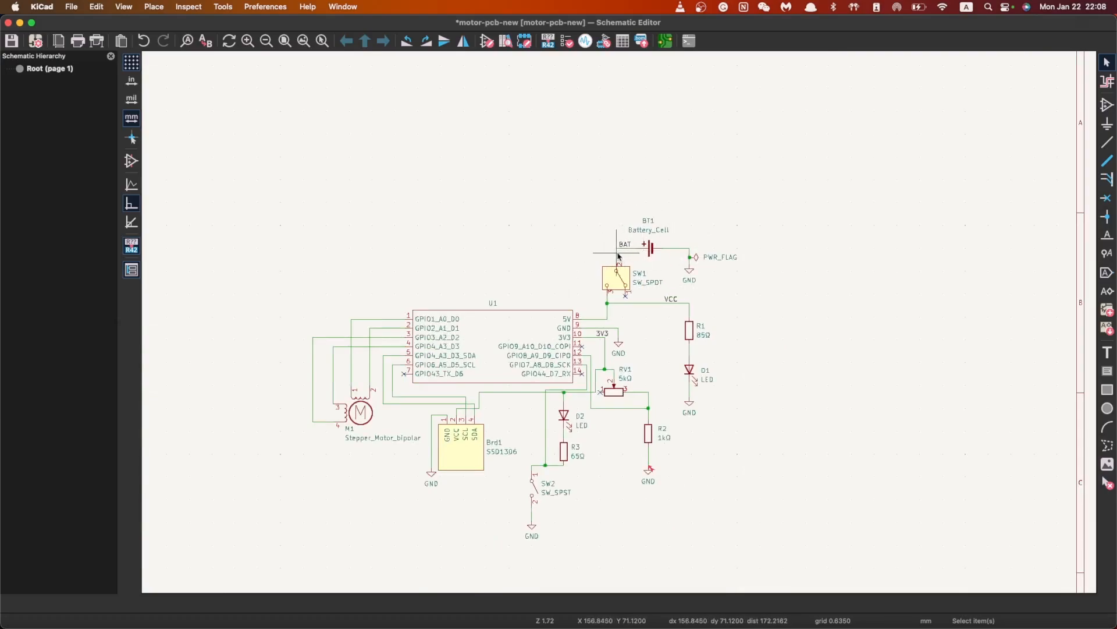
Rerun ERC, confirming 0 errors and a single U1 GND pin warning
left_click(232, 7)
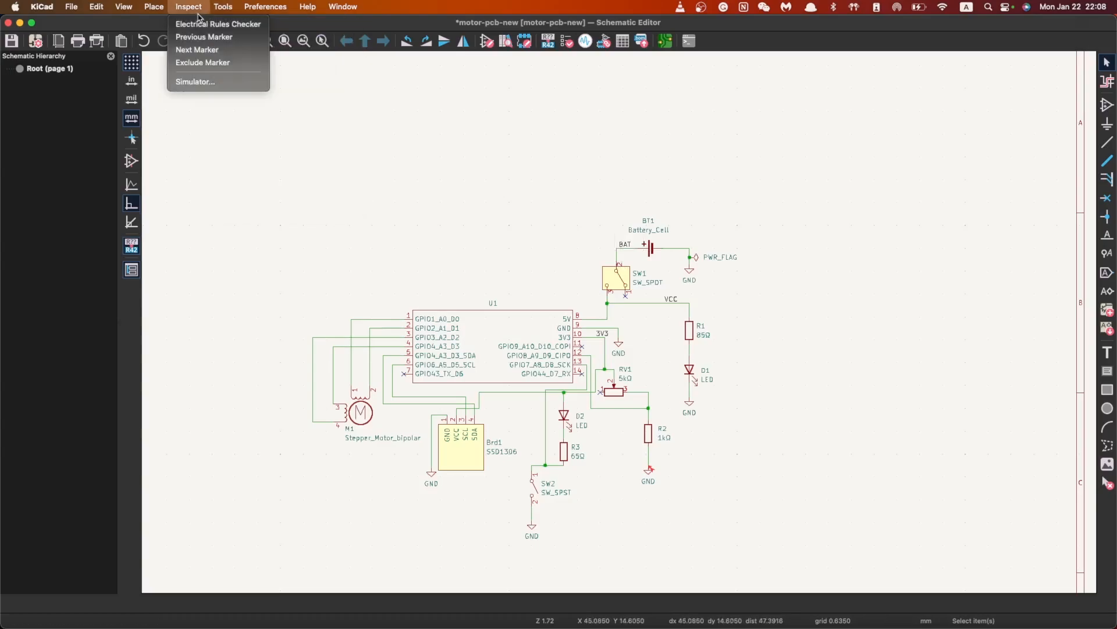
left_click(198, 23)
left_click(499, 320)
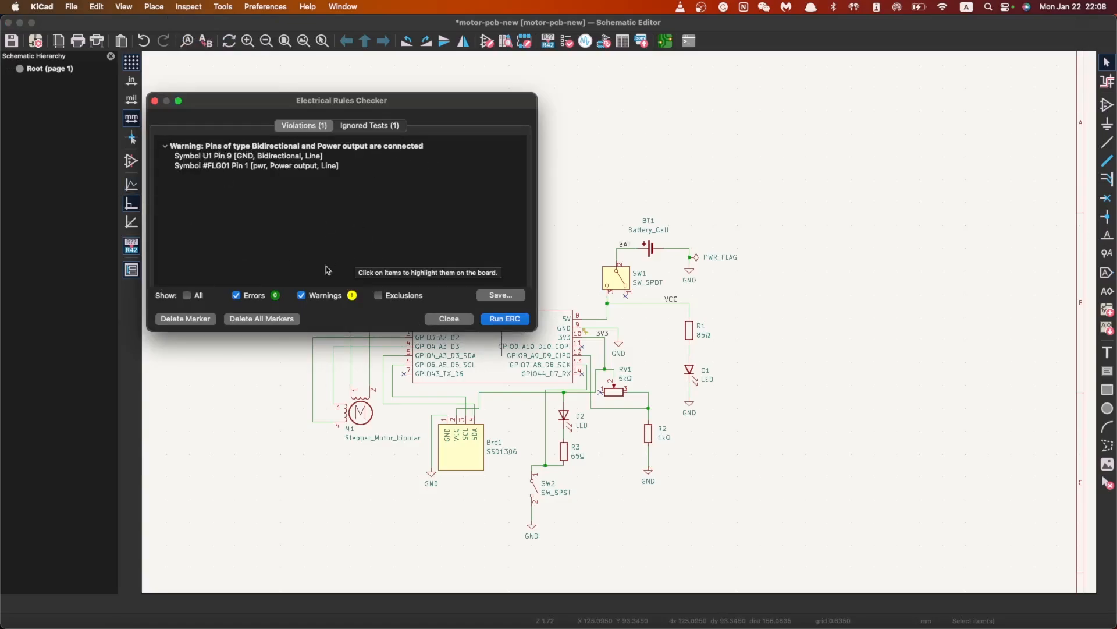
left_click(449, 318)
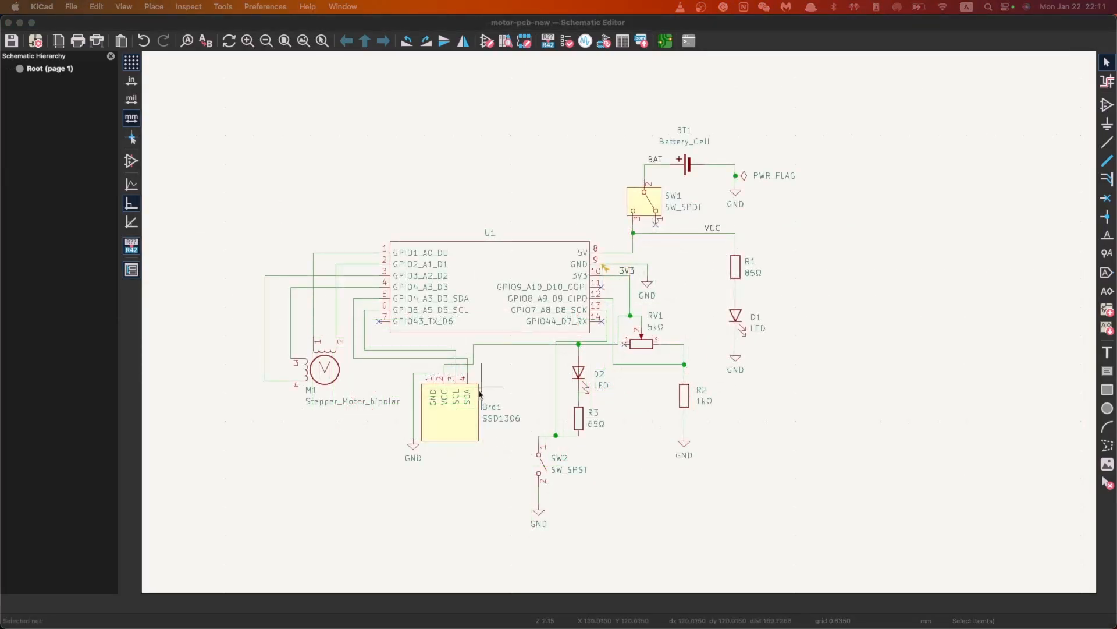
left_click(293, 456)
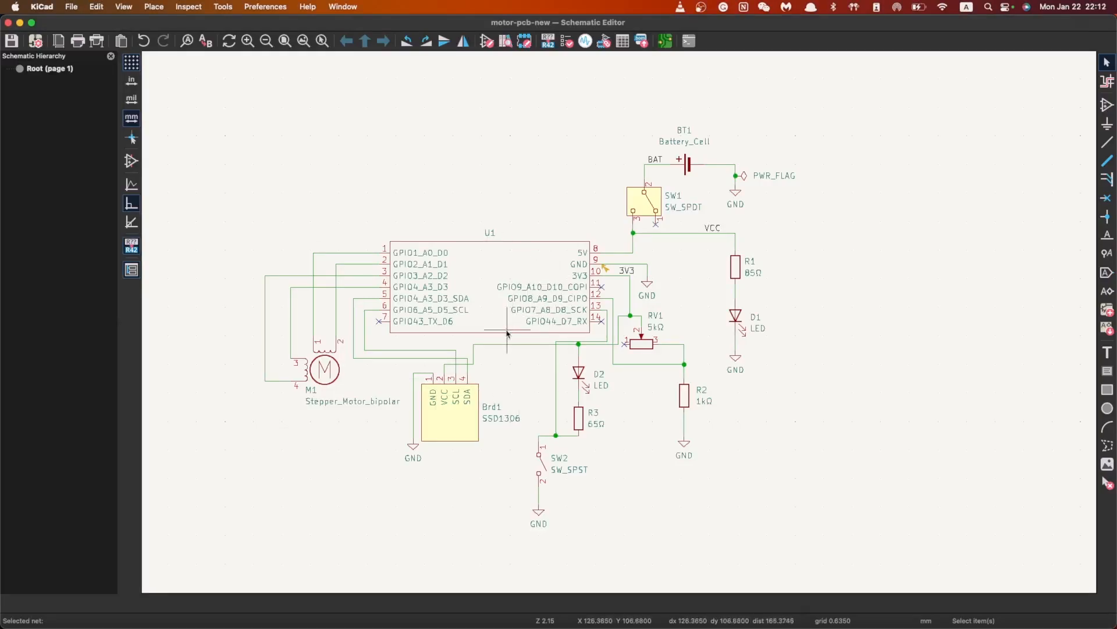
scroll(748, 311, "down", 1)
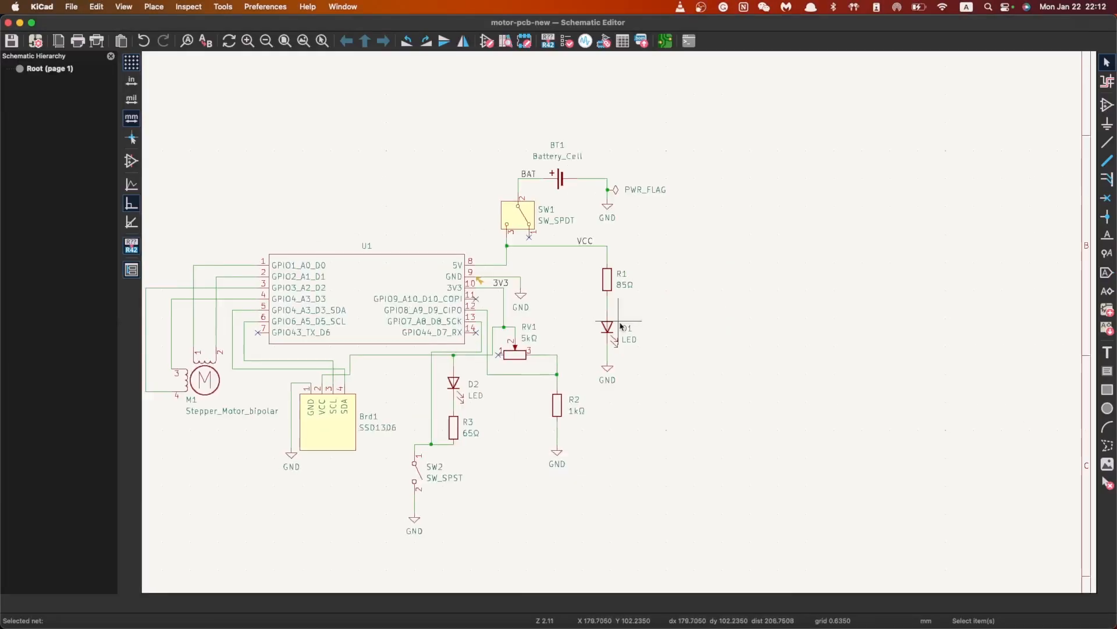
scroll(388, 307, "down", 1)
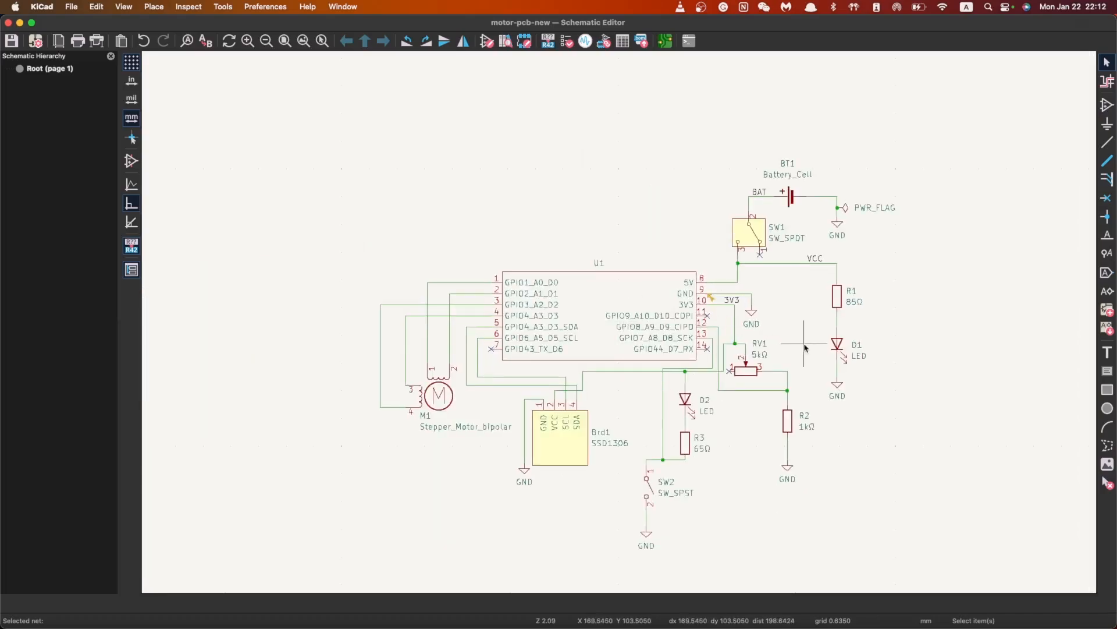
scroll(802, 349, "up", 1)
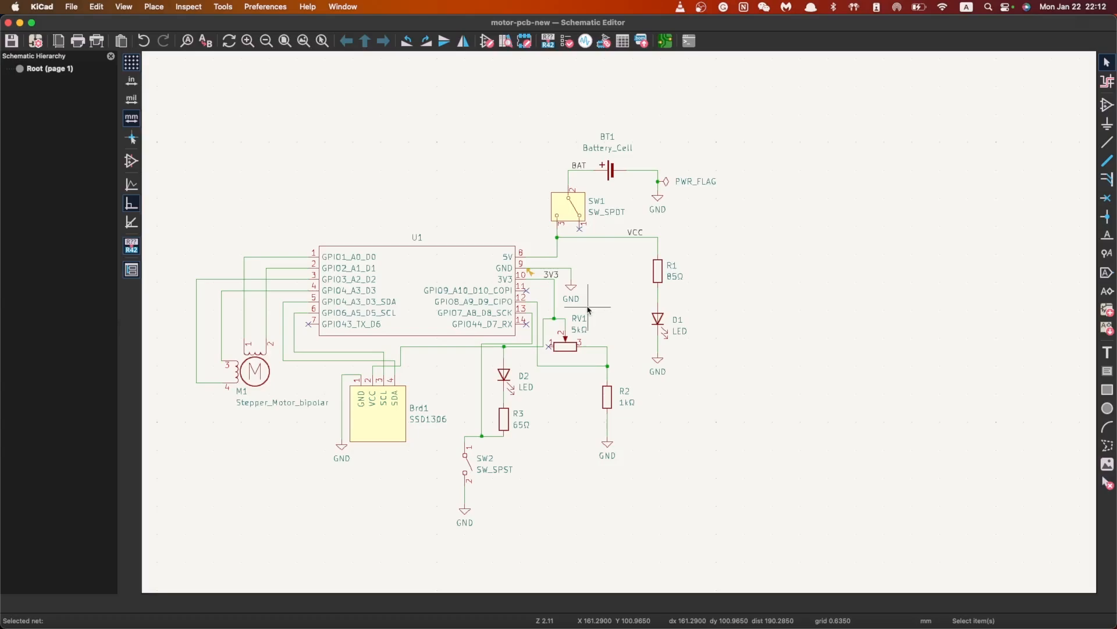
scroll(440, 304, "down", 2)
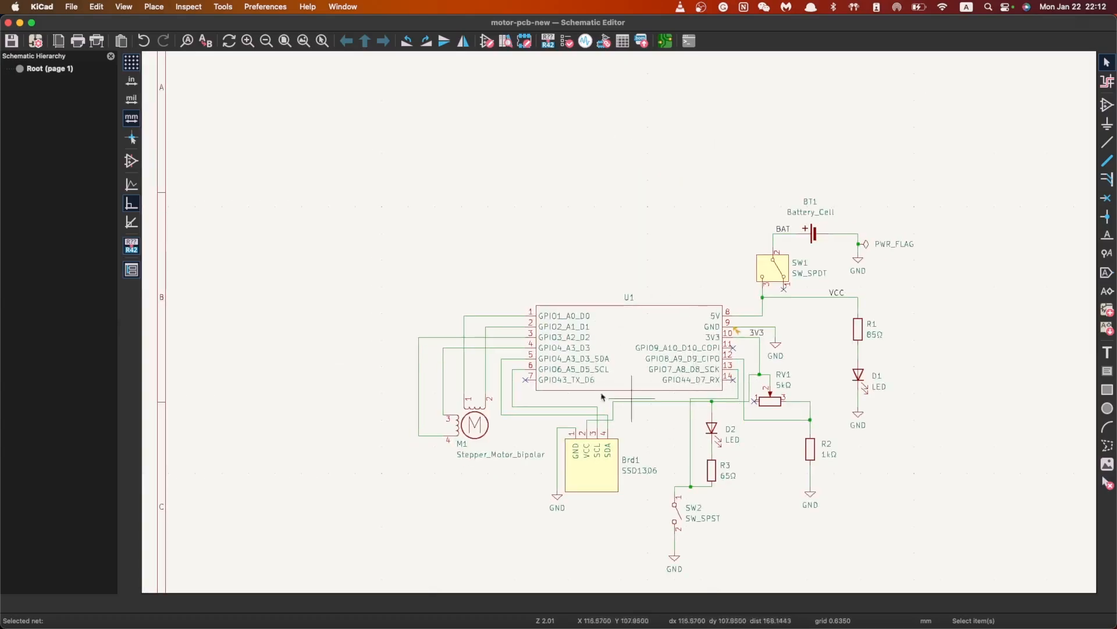
scroll(687, 410, "down", 1)
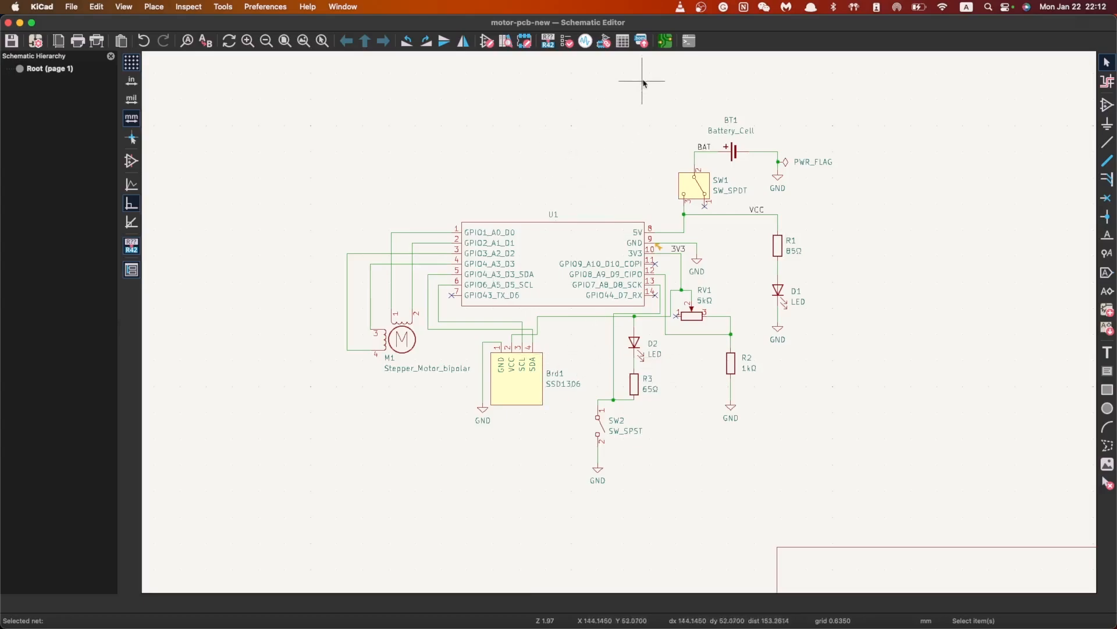
left_click(666, 45)
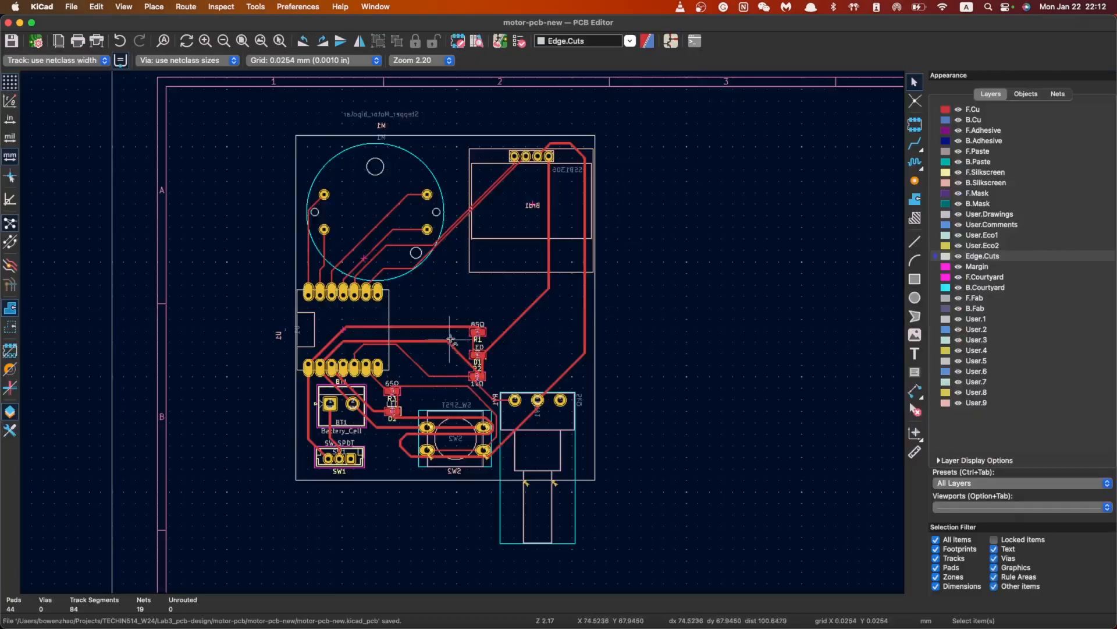
scroll(463, 348, "up", 2)
scroll(407, 505, "up", 1)
scroll(544, 250, "down", 1)
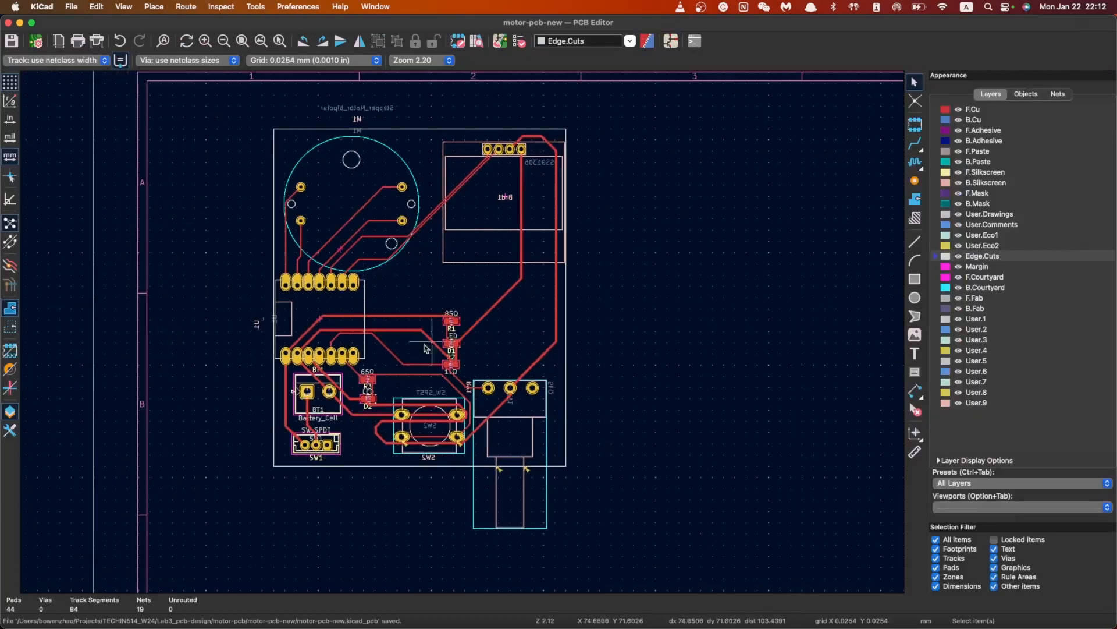
scroll(397, 350, "up", 1)
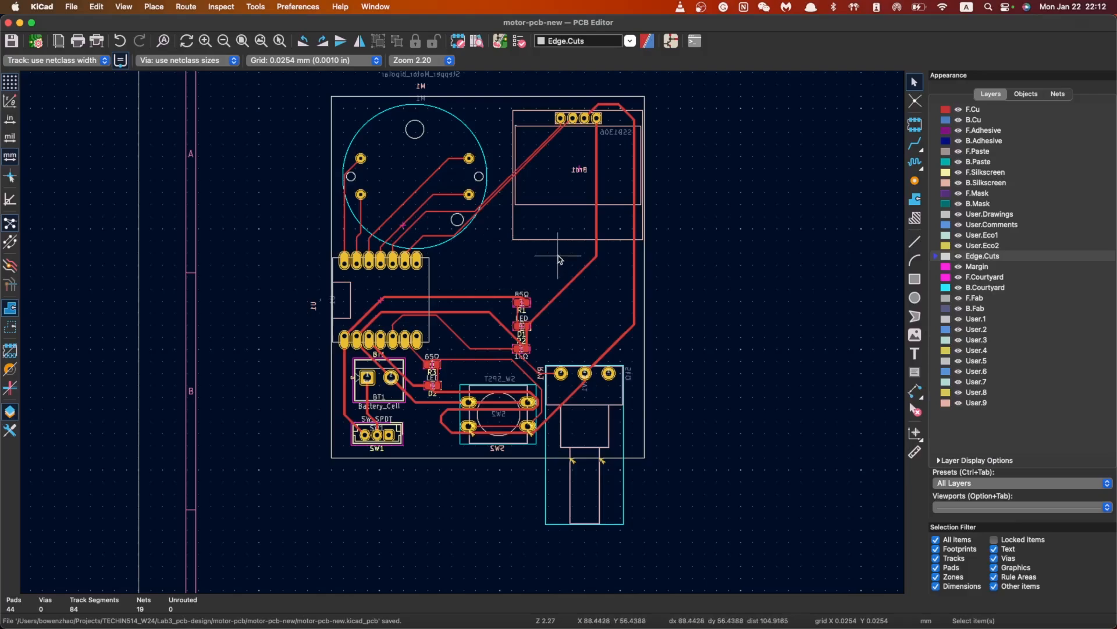
scroll(486, 410, "up", 1)
scroll(459, 331, "up", 1)
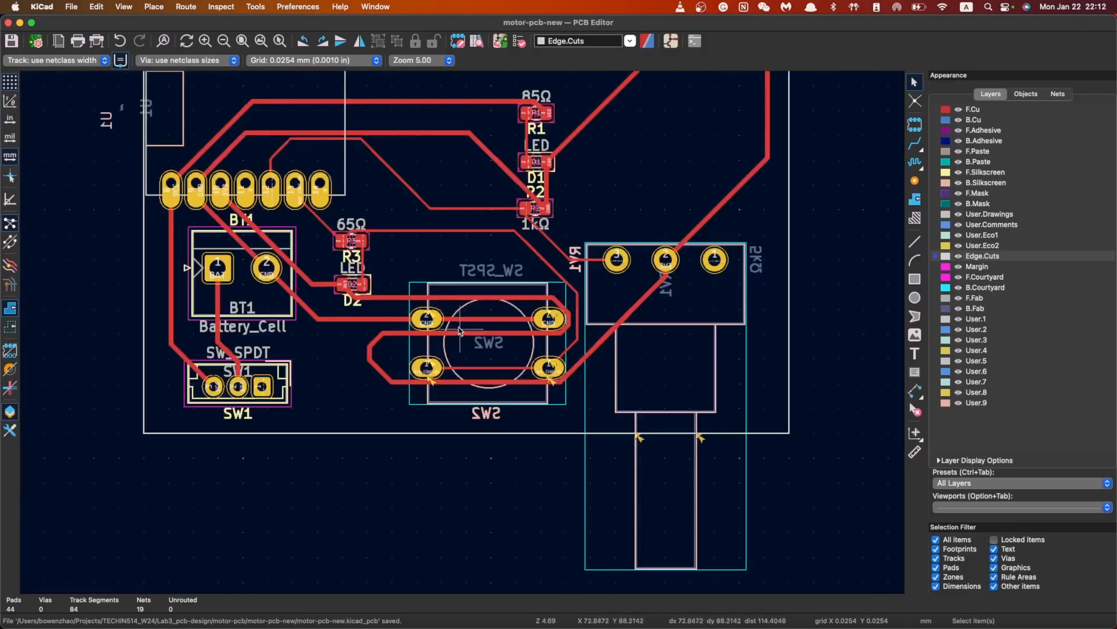
scroll(551, 323, "down", 1)
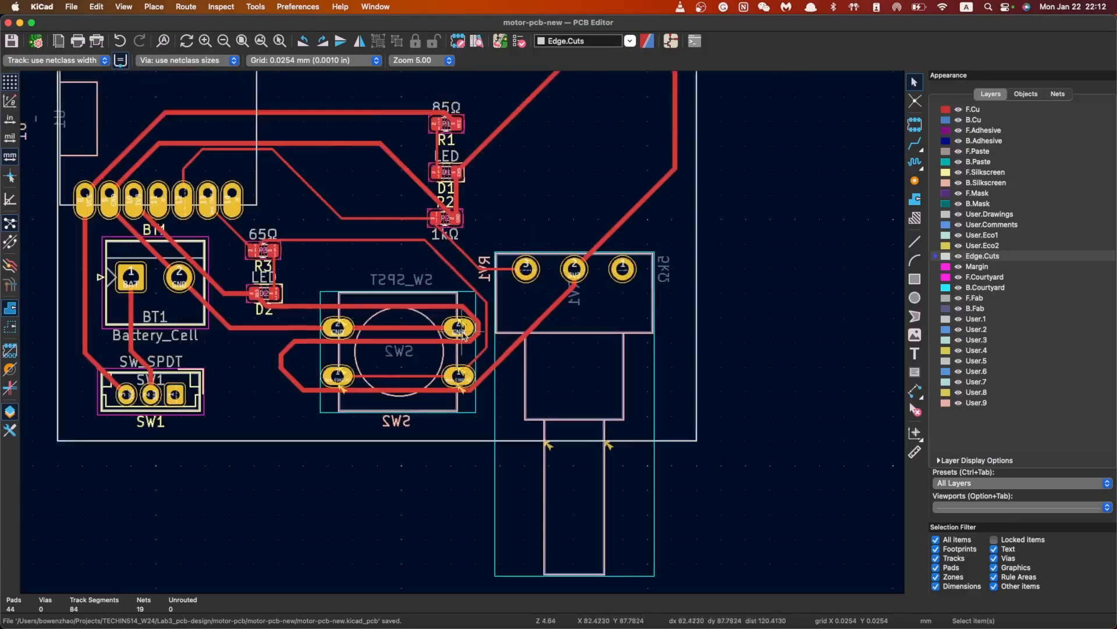
scroll(462, 332, "down", 4)
scroll(463, 332, "up", 2)
scroll(468, 259, "down", 1)
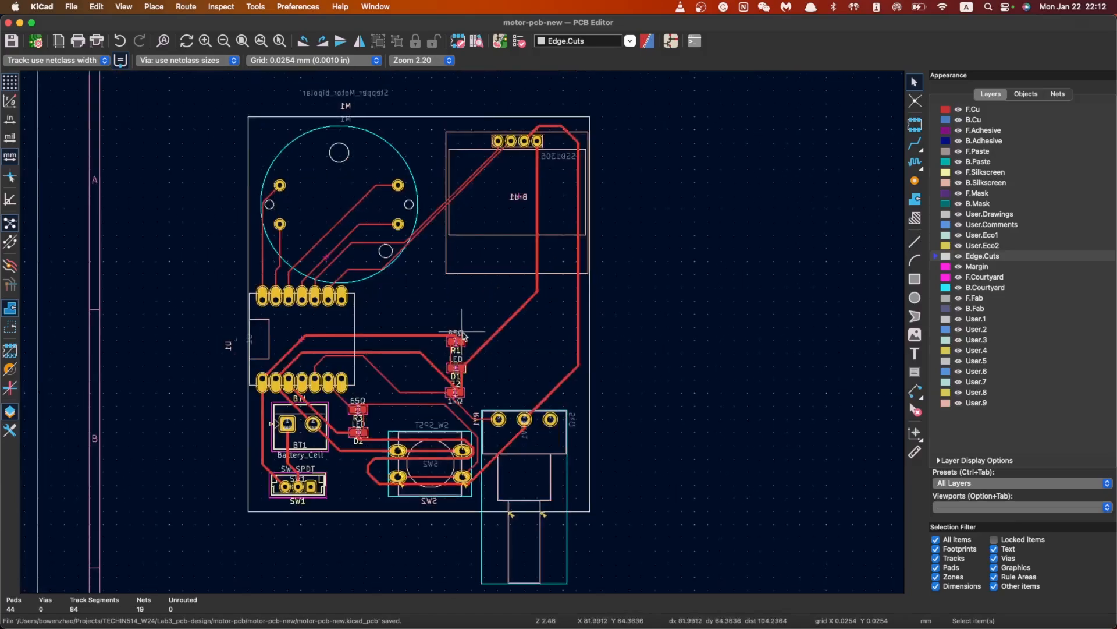
scroll(463, 335, "down", 1)
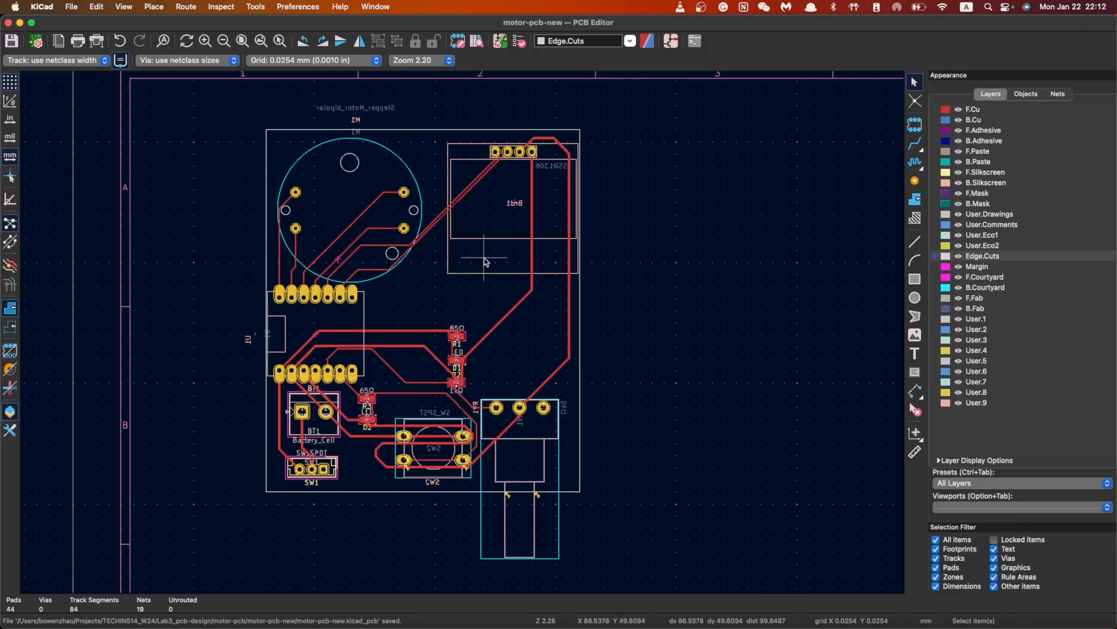
left_click(671, 45)
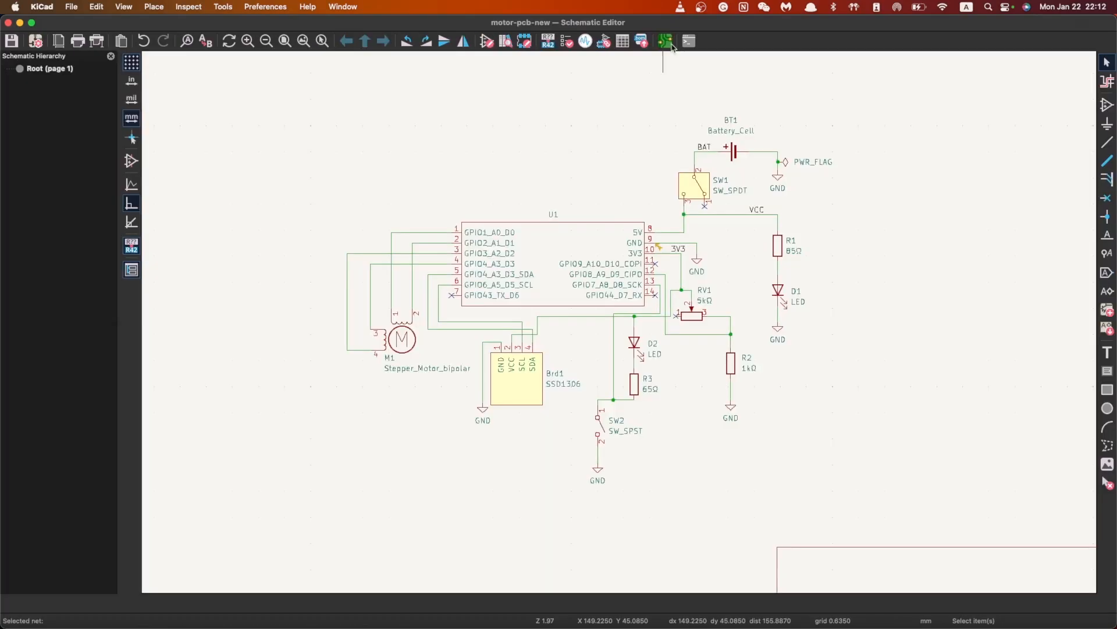
scroll(597, 299, "up", 2)
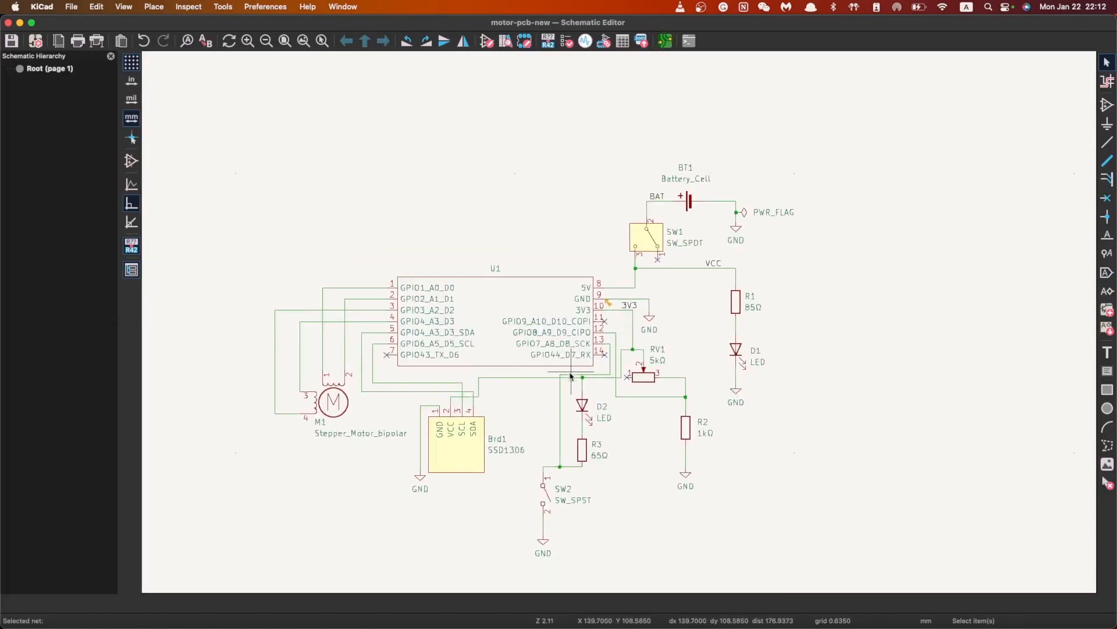